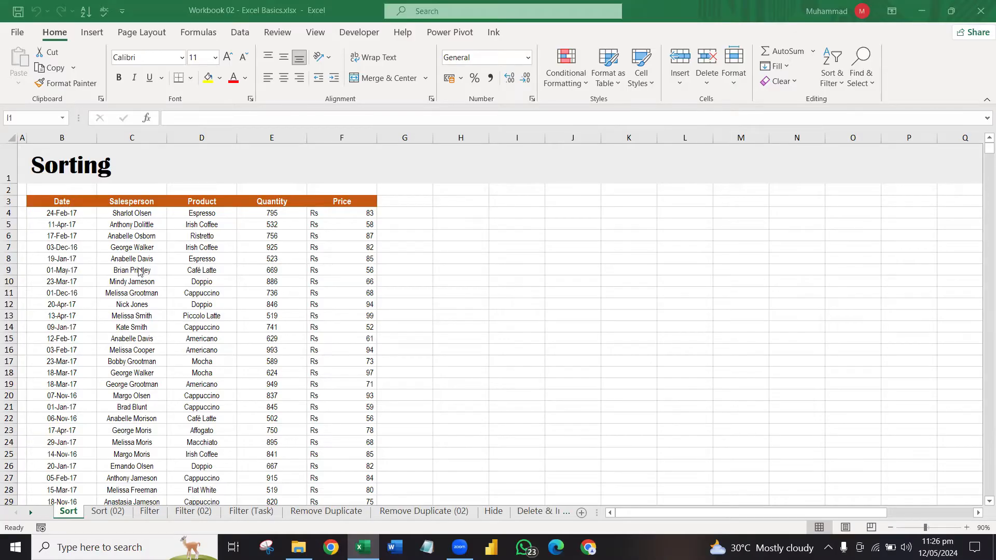
Step: Examine the order of the entries in the Date column of the sales table
double_click(164, 269)
left_click(166, 270)
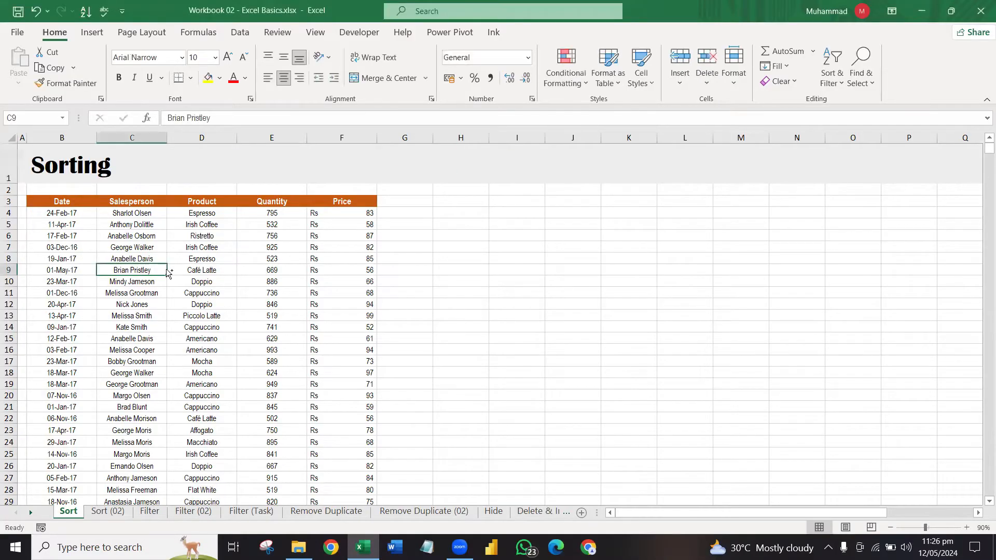
key("ctrl+Down")
key("ctrl+Up")
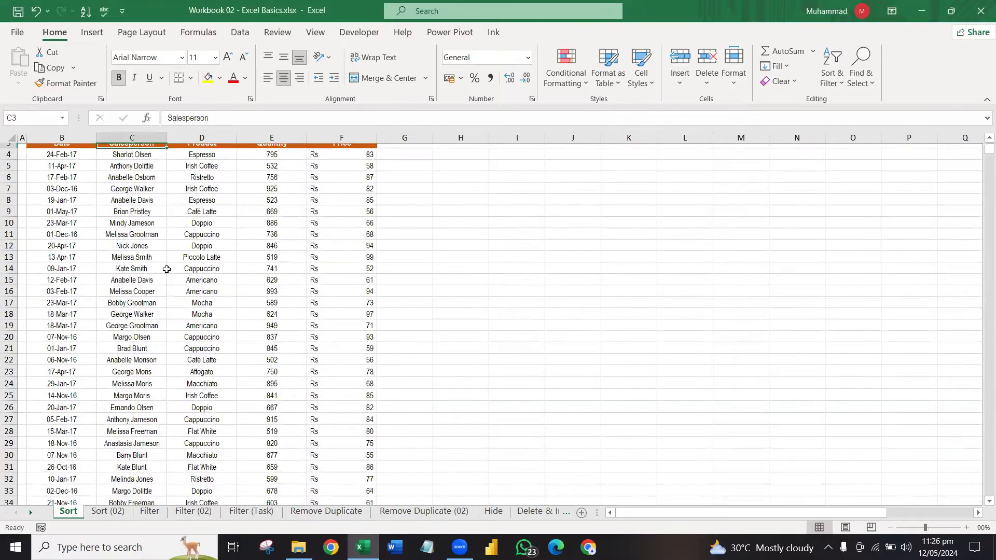
key("Left")
key("Down")
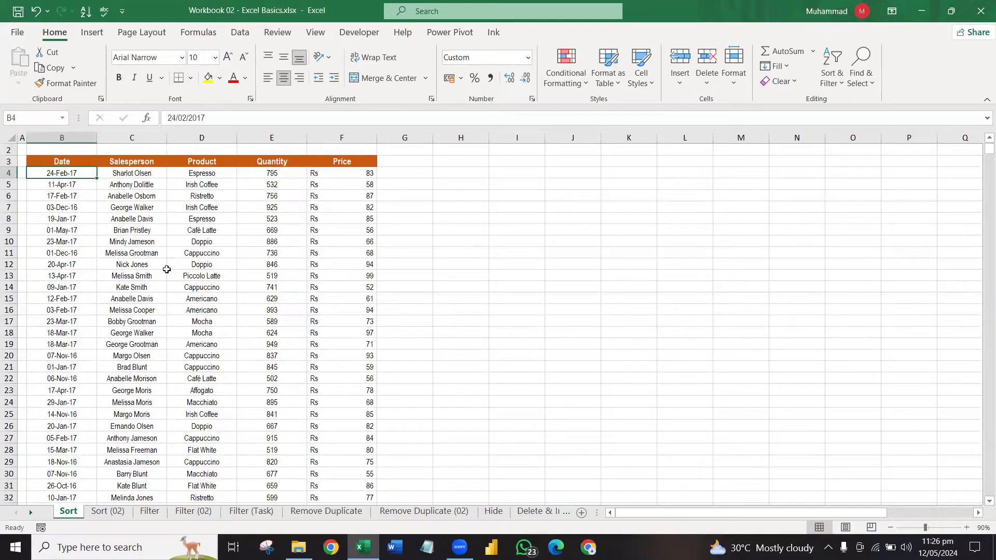
key("Down")
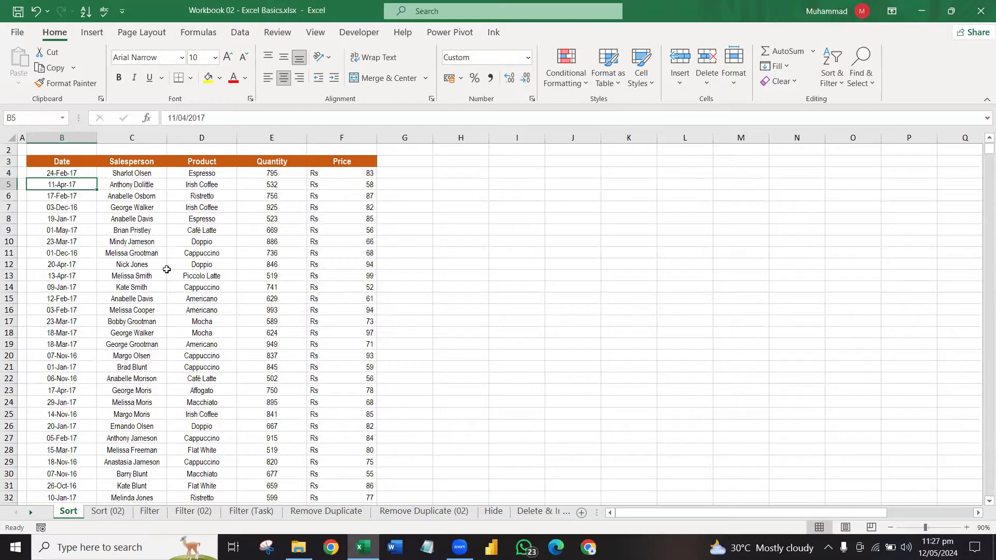
key("Down")
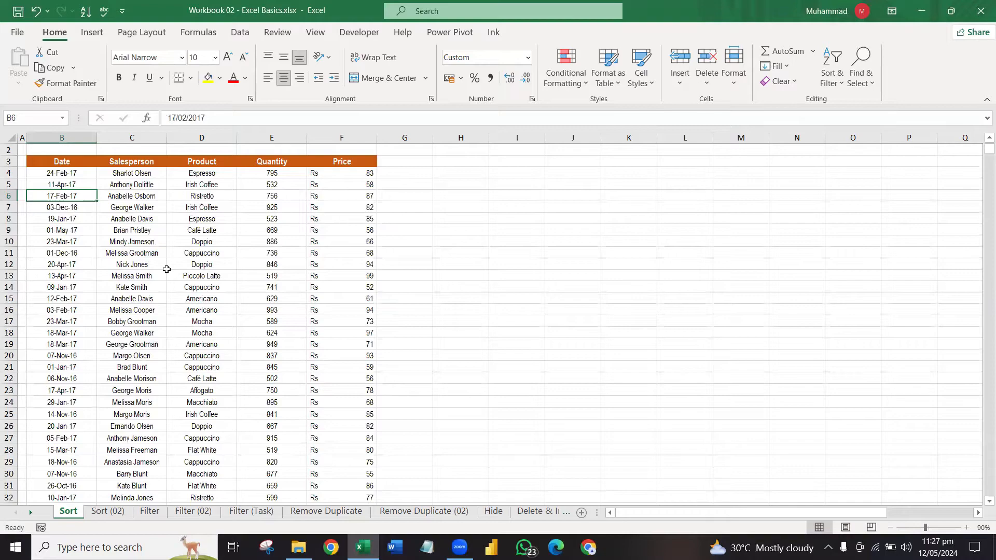
key("Down")
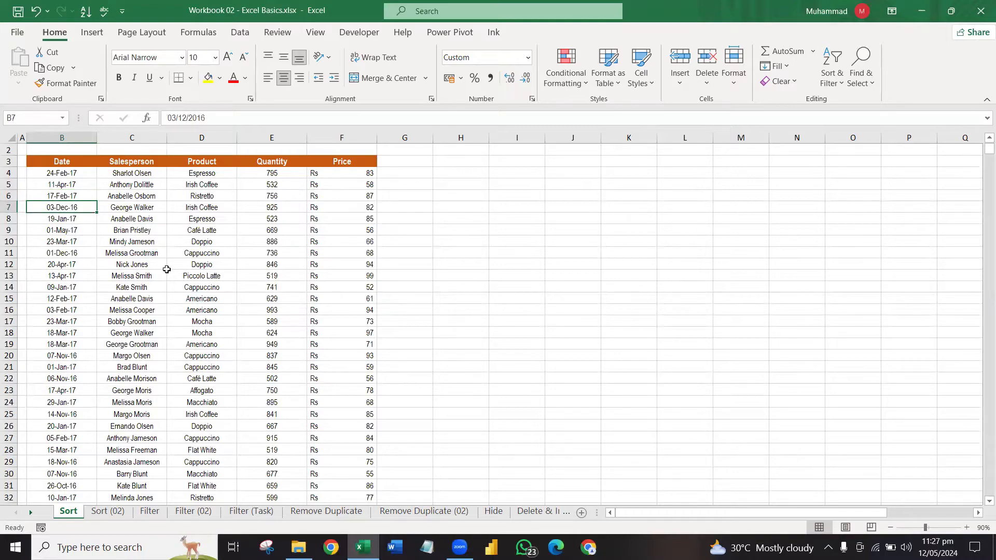
key("Down")
key("Down")
key("Down")
key("Down")
key("Down")
key("Down")
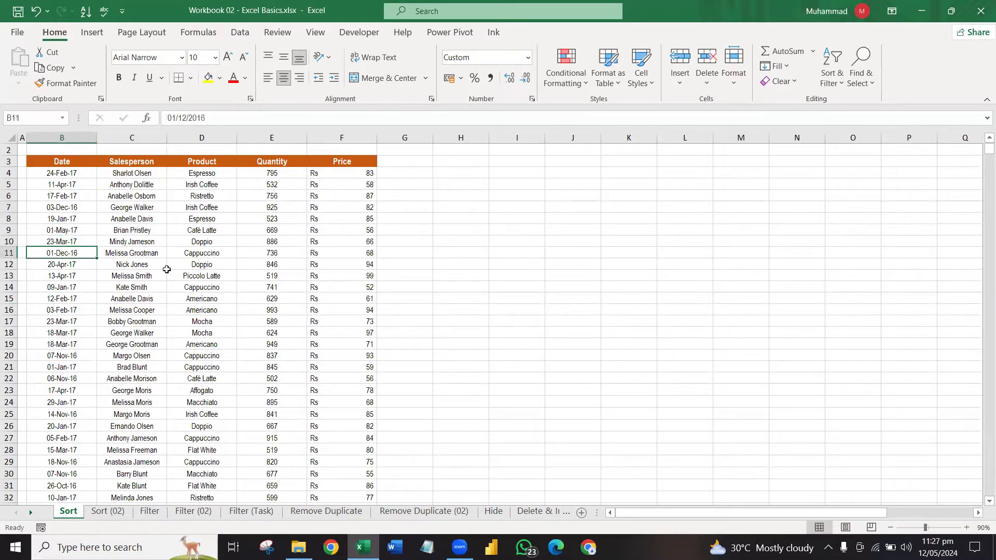
key("Down")
key("Down")
key("Up")
key("Up")
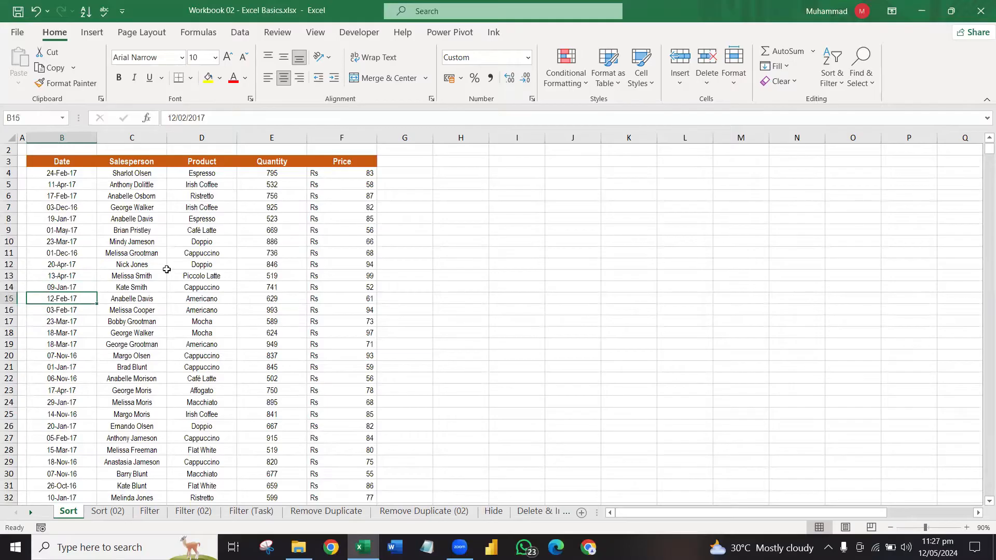
key("ctrl+Up")
key("ctrl+Up")
key("Down")
key("Down")
key("Down")
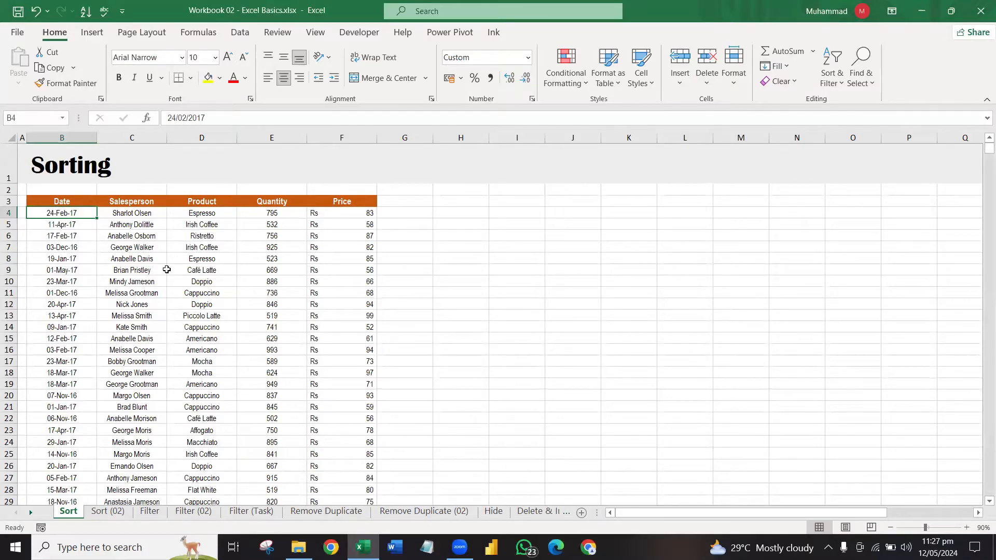
Step: Select all entries in the Date column and examine the sort options offered for dates
key("ctrl+shift+Down")
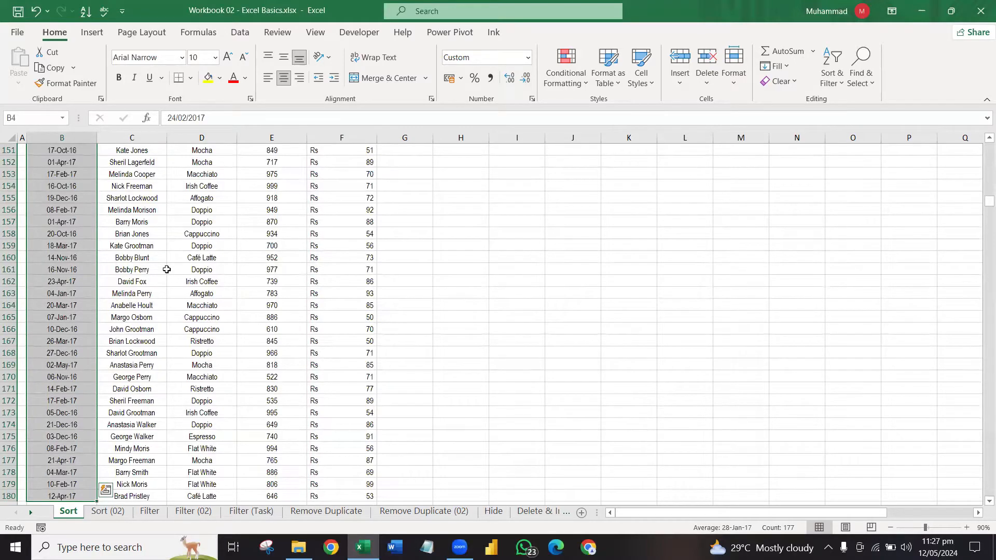
key("ctrl+BackSpace")
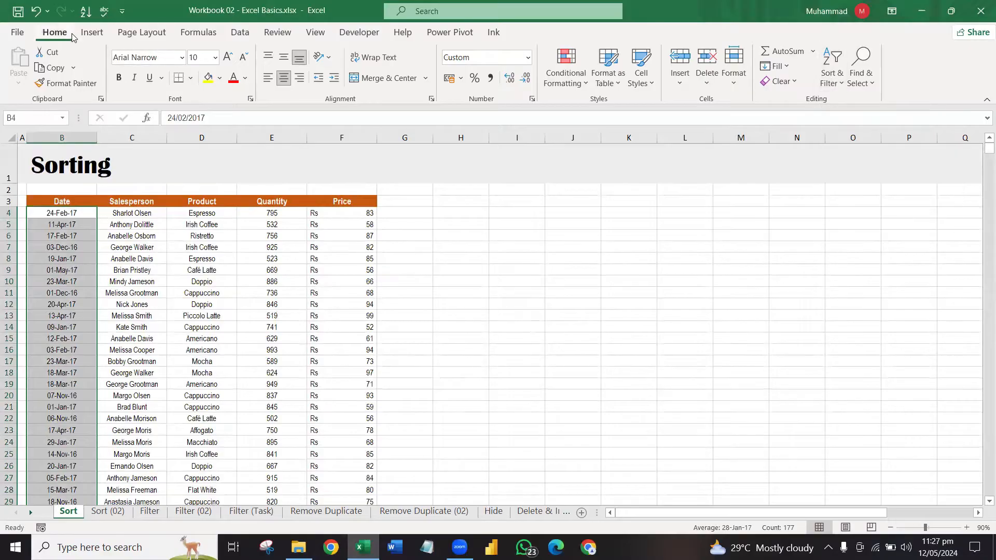
left_click(238, 34)
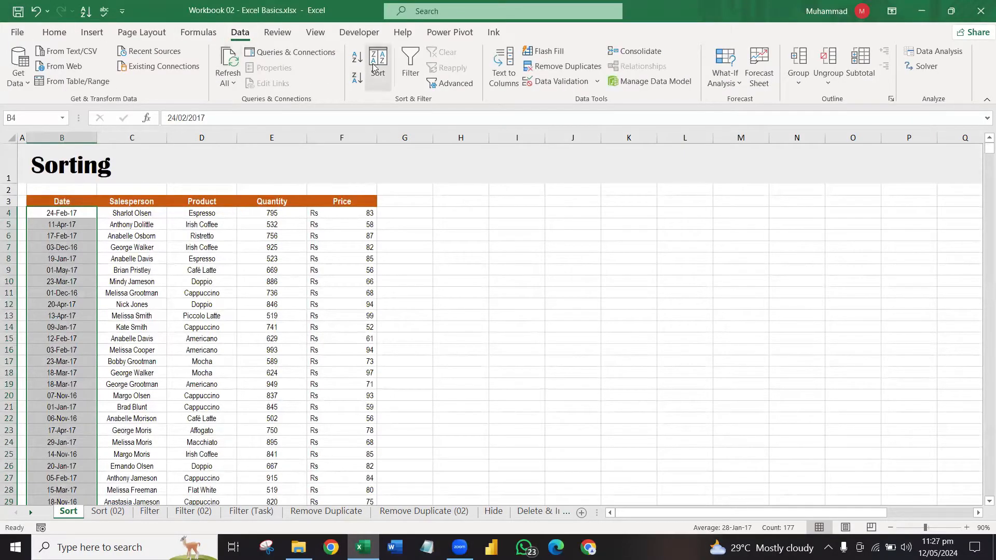
left_click(61, 34)
right_click(69, 244)
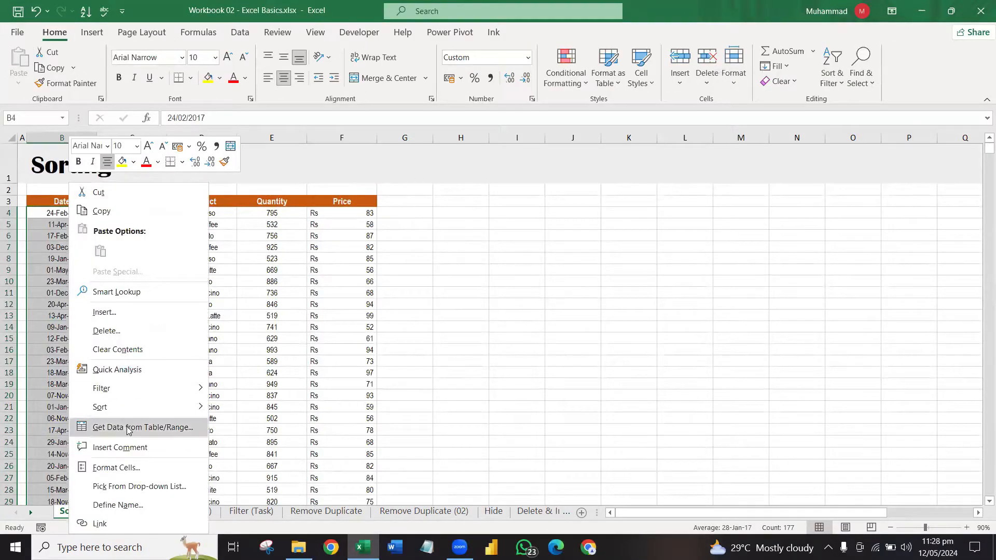
mouse_move(169, 408)
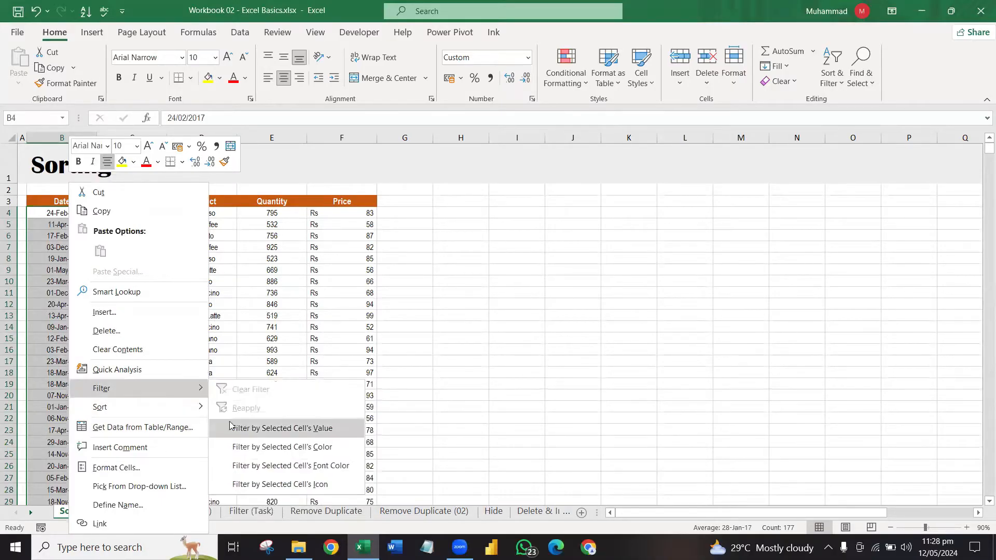
key("Escape")
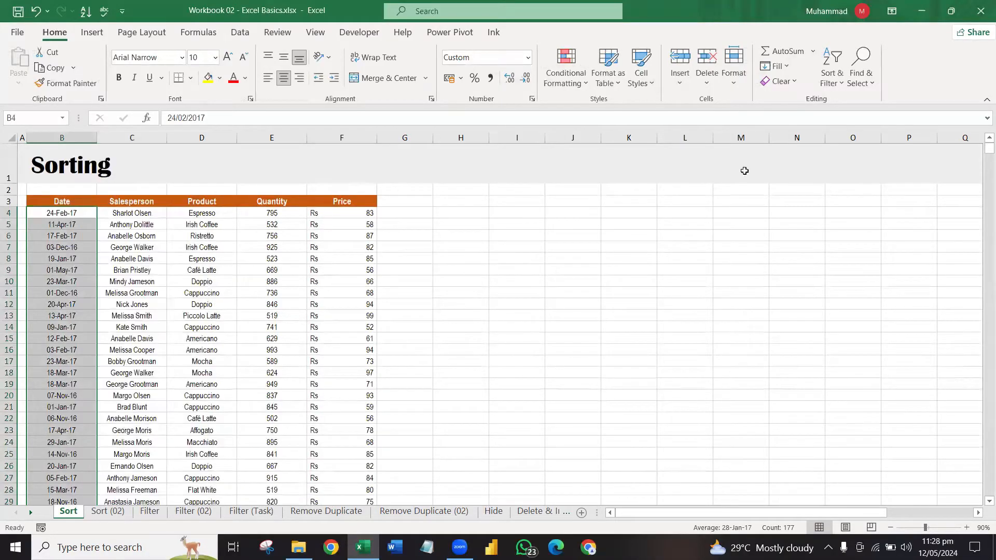
left_click(832, 80)
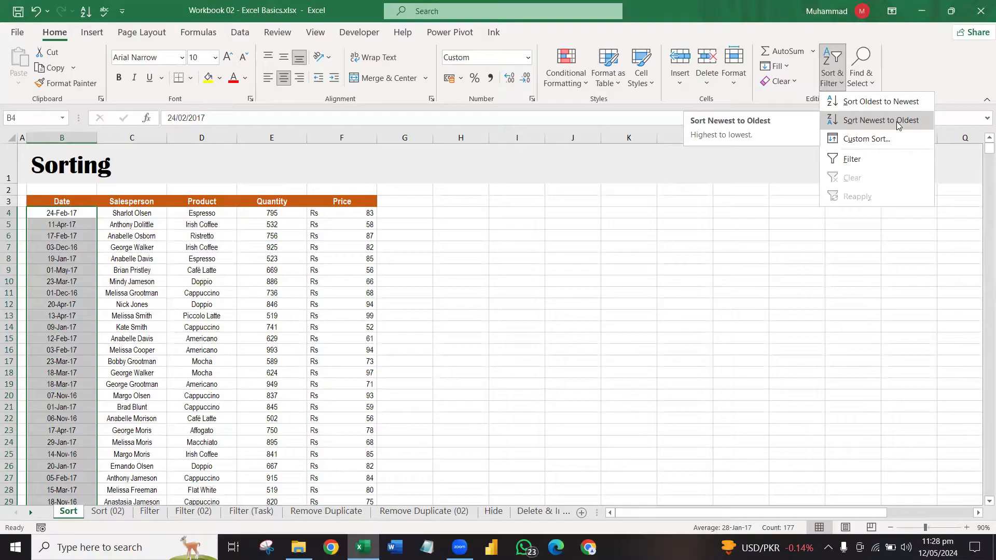
left_click(149, 215)
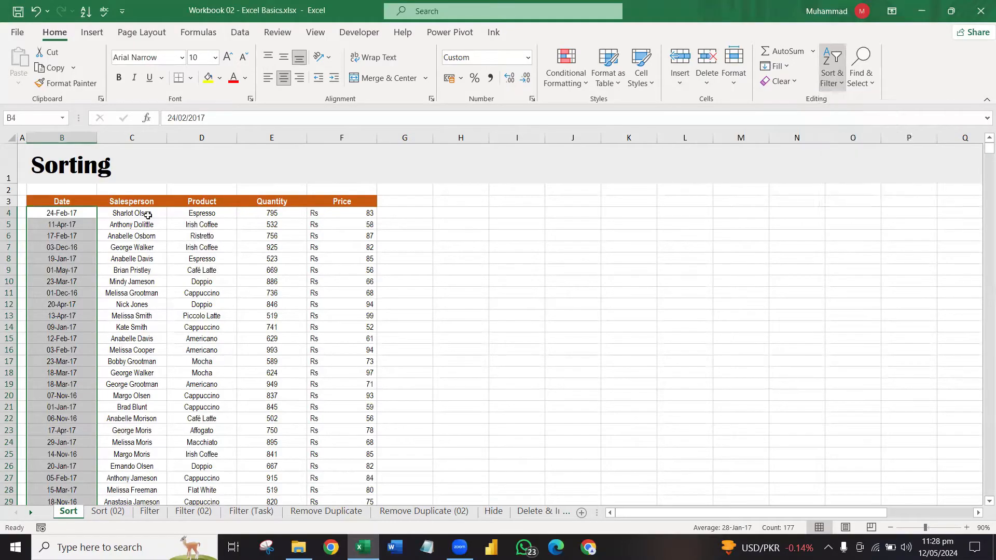
Step: Select all entries in the Salesperson column and examine the sort options offered for text
left_click(150, 213)
key("ctrl+shift+Down")
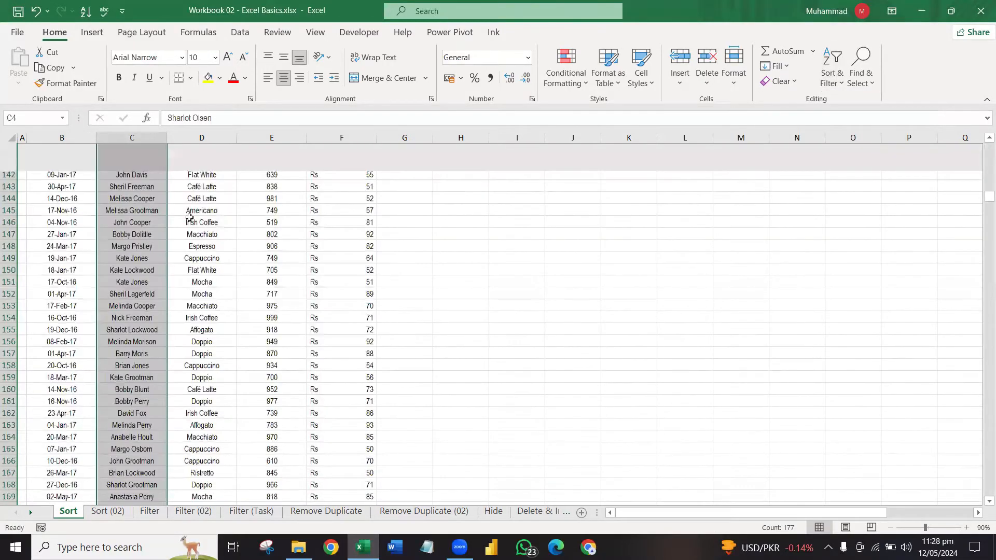
scroll(194, 221, "up", 20)
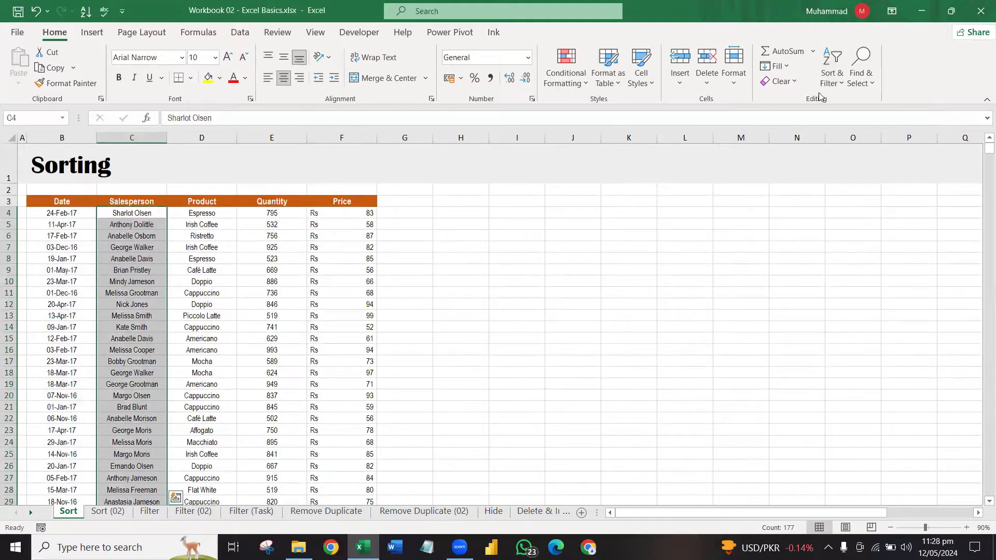
left_click(831, 78)
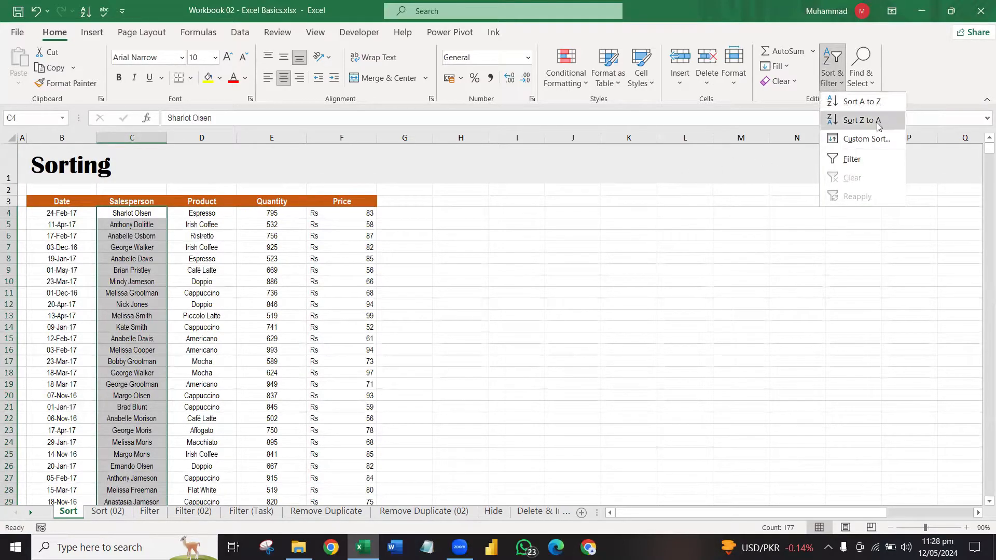
left_click(295, 216)
Step: Select all entries in the Quantity column and examine the sort options offered for numbers
left_click(294, 213)
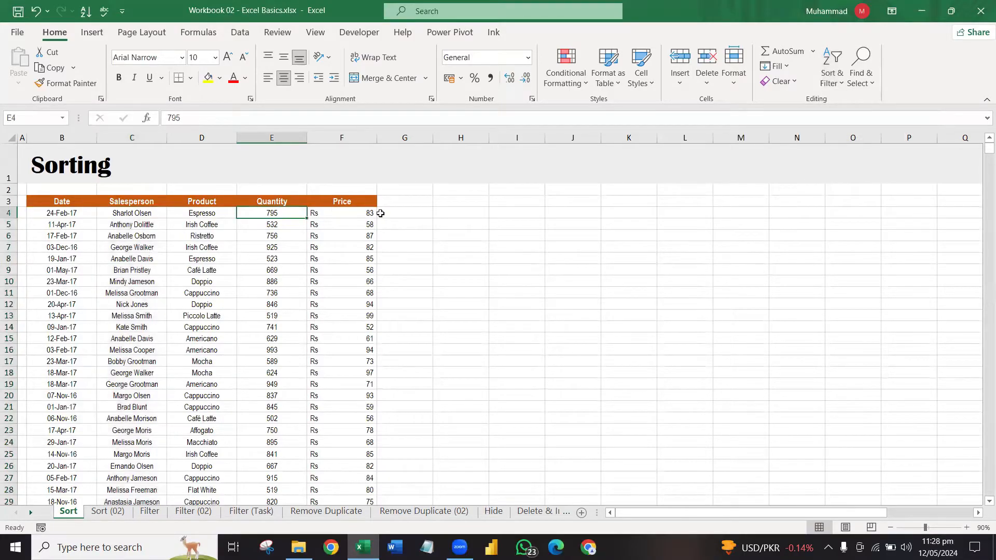
key("ctrl+shift+Down")
key("ctrl+BackSpace")
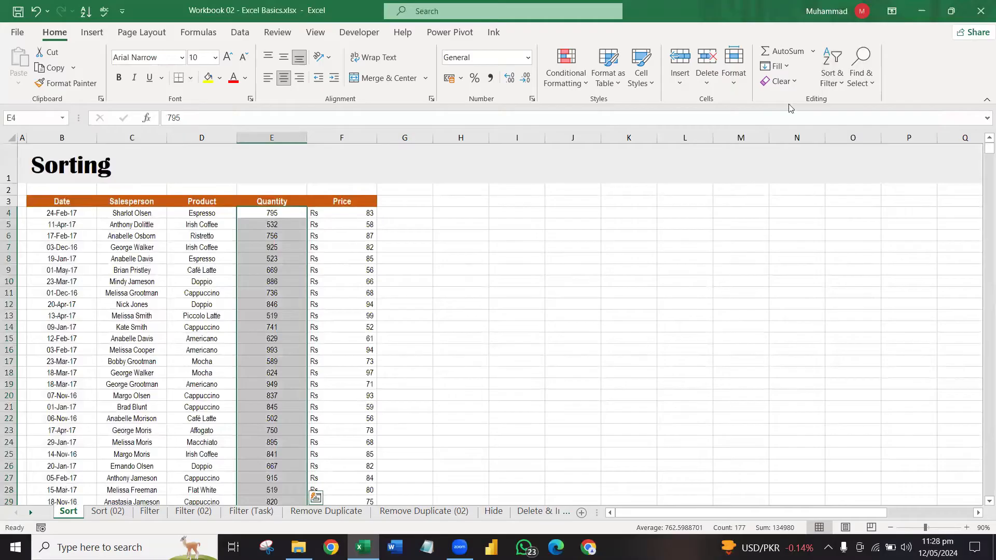
left_click(832, 67)
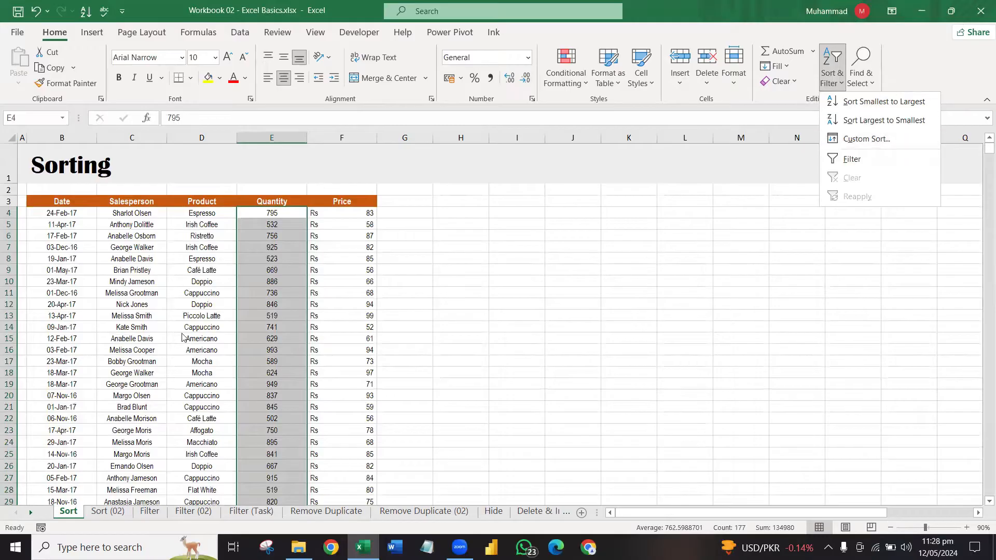
left_click(87, 245)
Step: Sort only the Date column's entries from newest to oldest, continuing with the current selection instead of expanding it
left_click(70, 225)
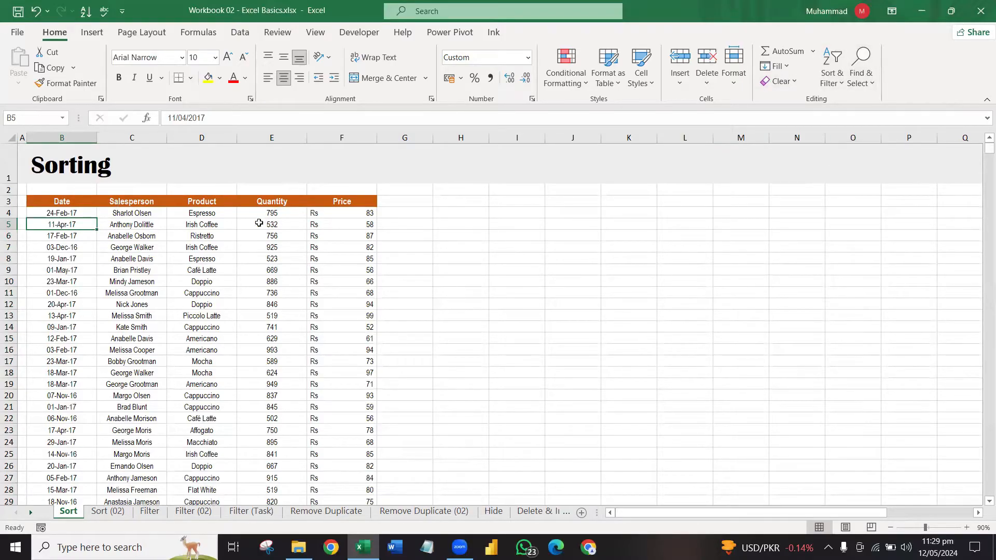
key("F2")
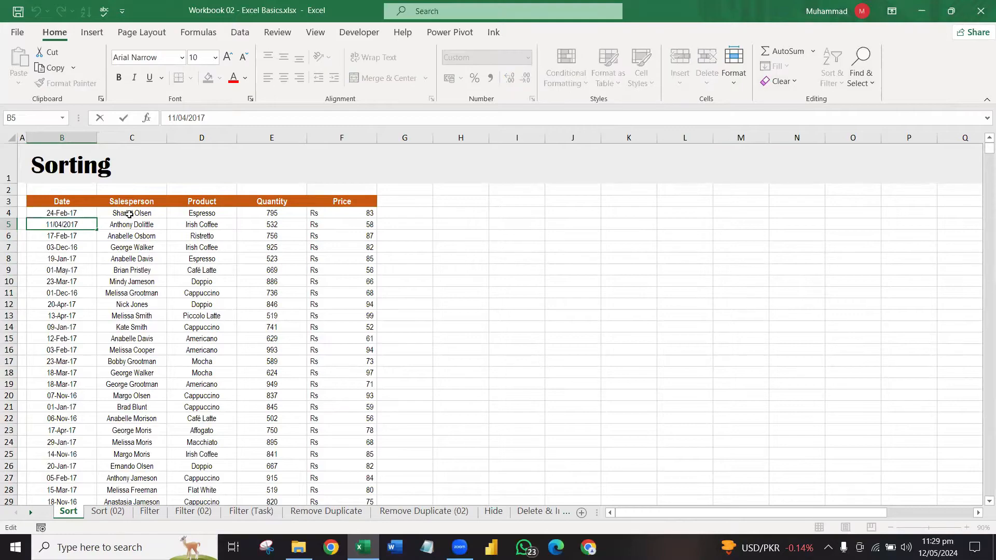
key("Escape")
key("Up")
key("ctrl+shift+Down")
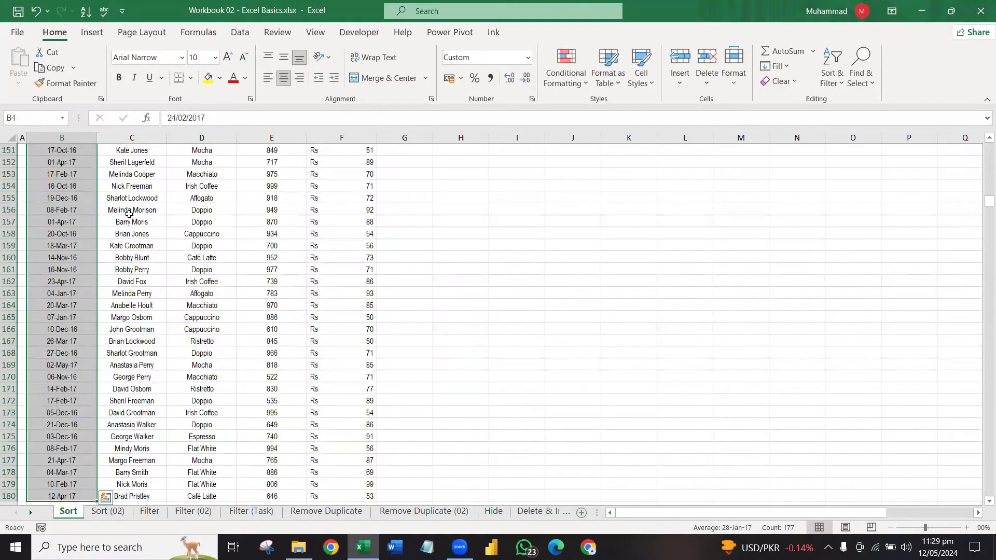
key("ctrl+BackSpace")
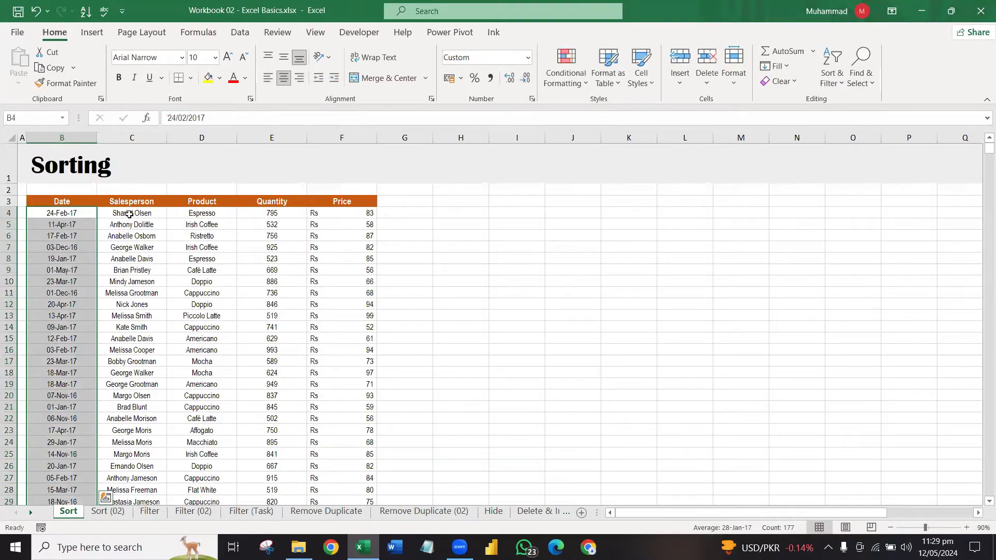
left_click(835, 80)
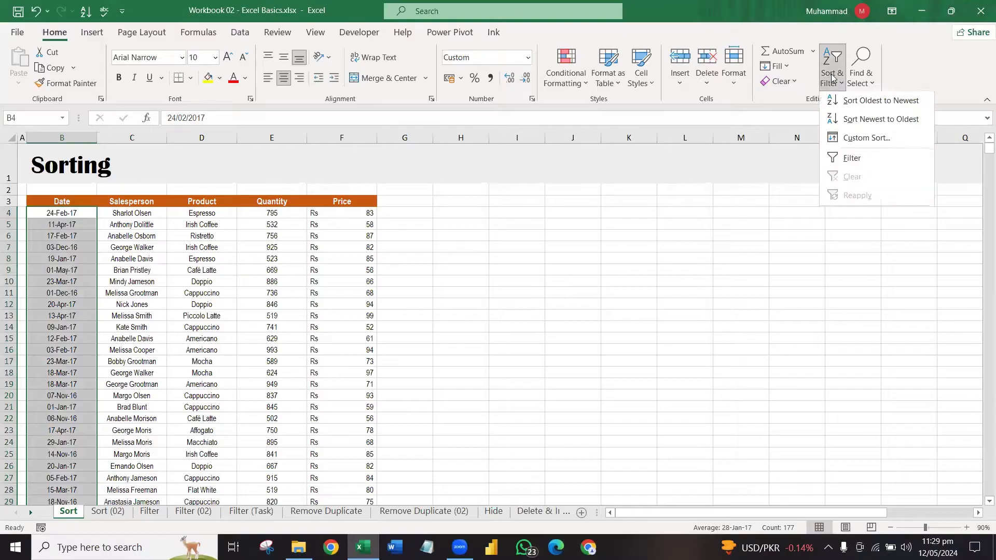
left_click(856, 121)
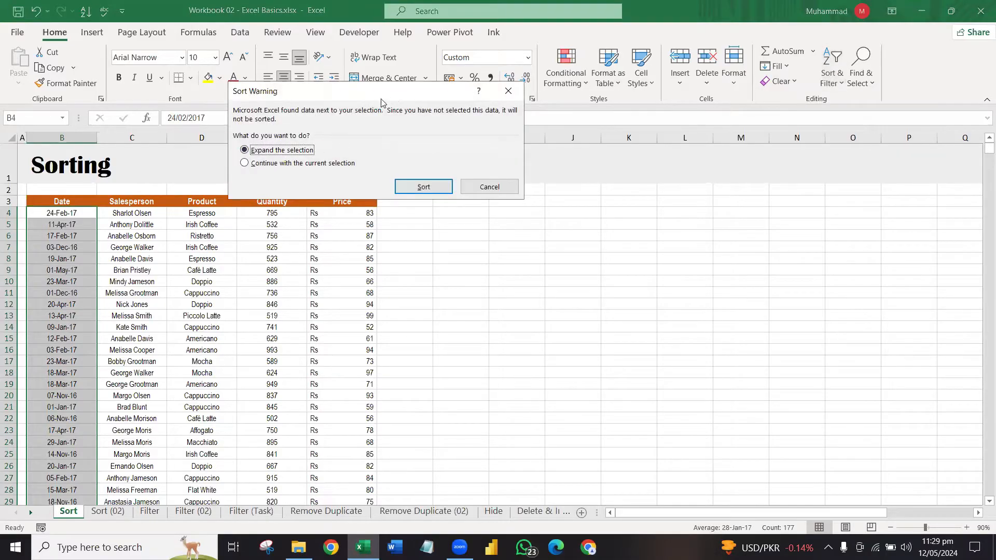
left_click_drag(324, 100, 404, 133)
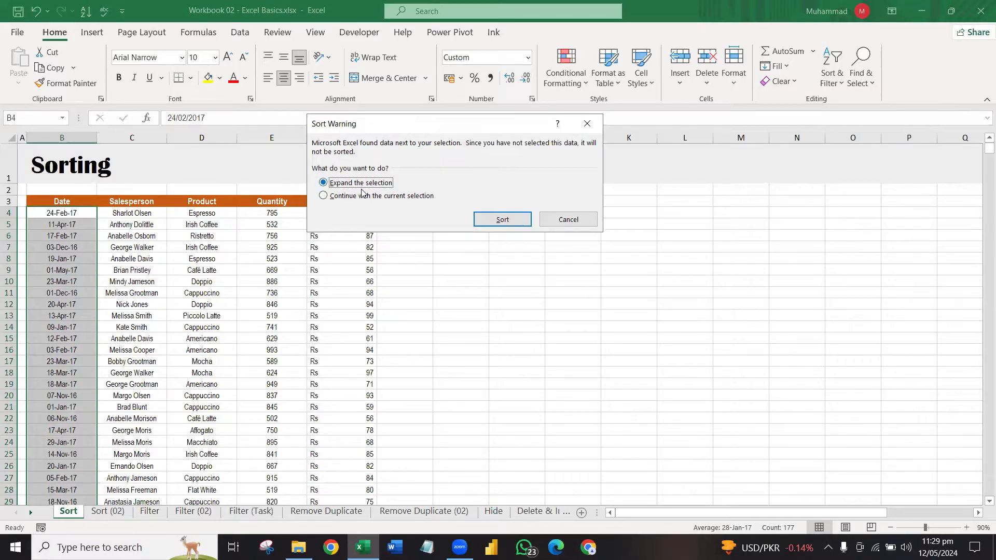
left_click(334, 197)
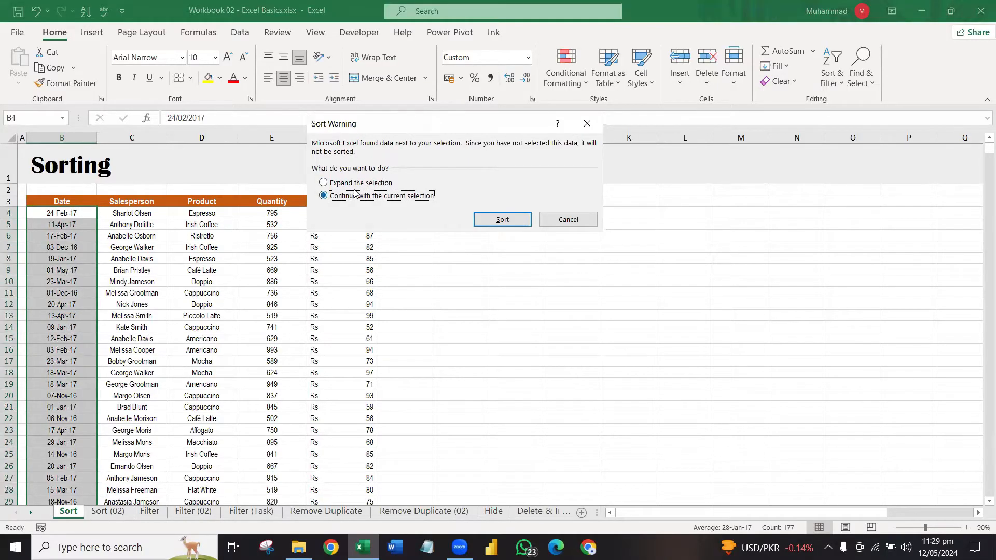
left_click(490, 222)
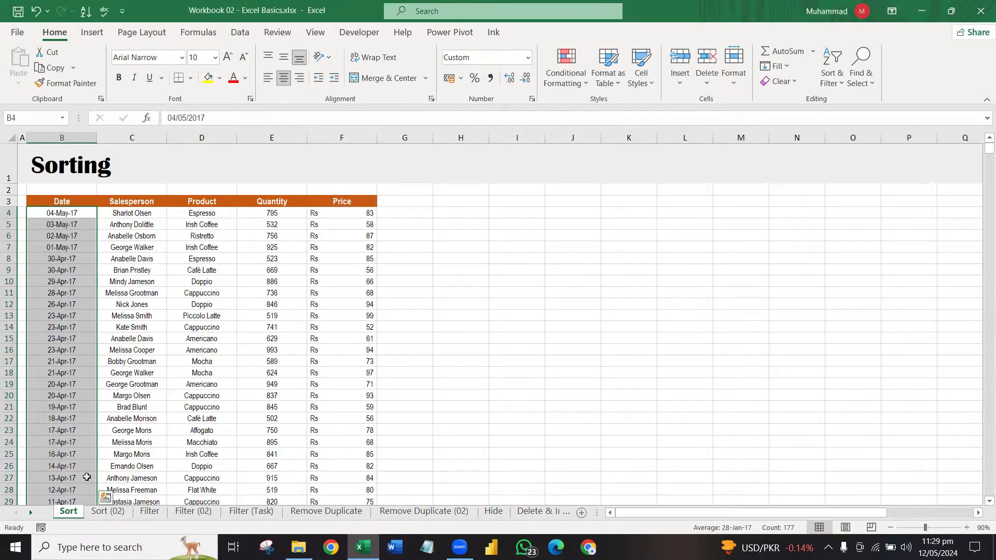
Step: Compare the sorted Date entries with the adjacent Salesperson entries in the first rows of the table
left_click(114, 222)
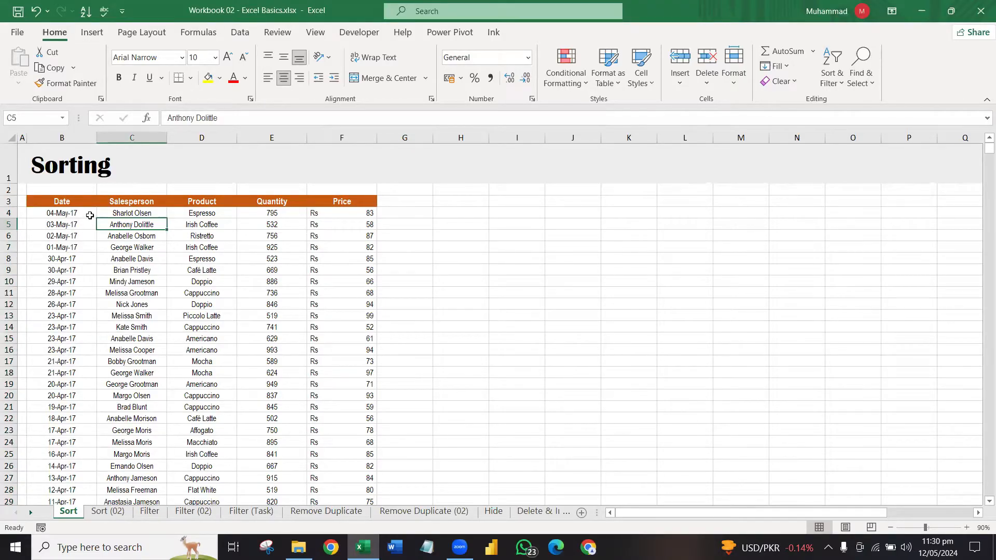
left_click_drag(90, 216, 85, 351)
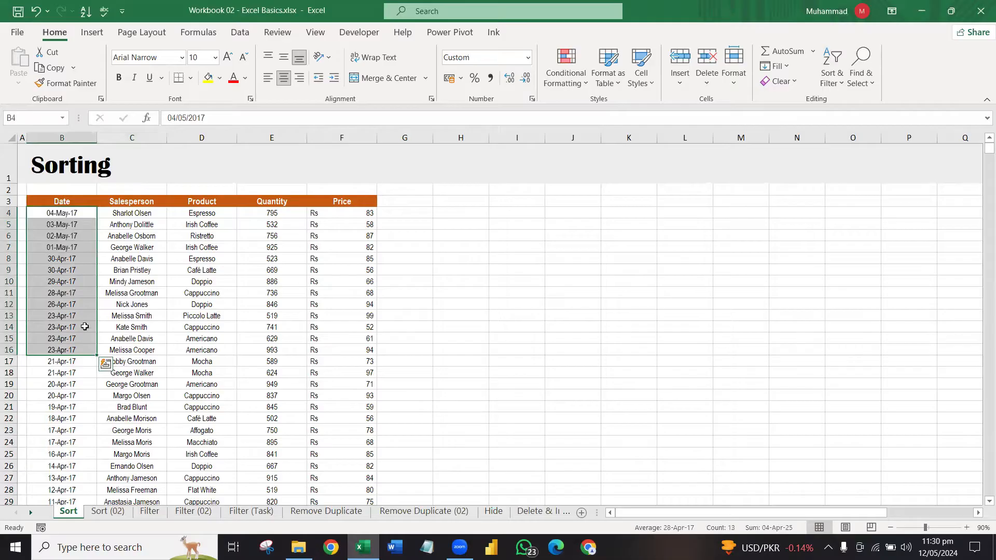
left_click(120, 216)
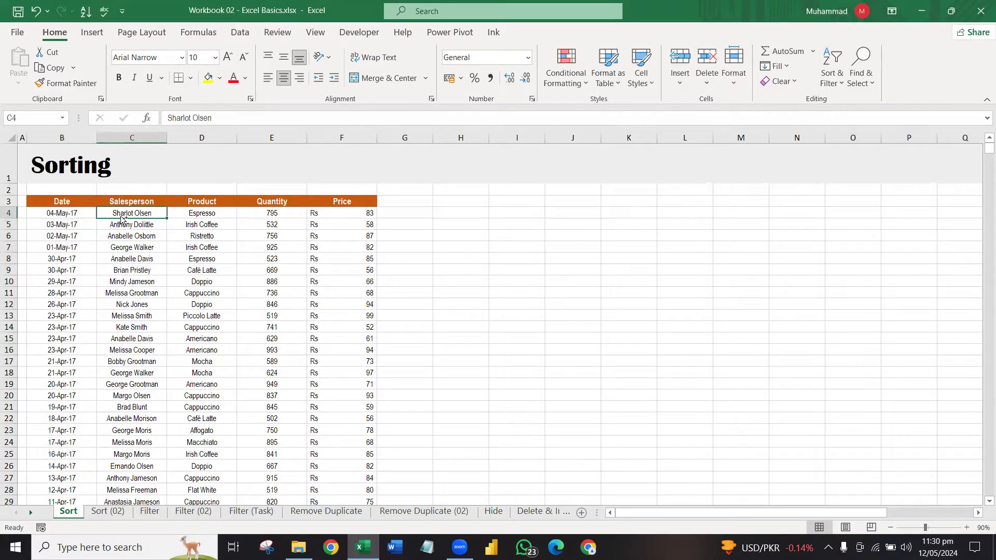
Step: Undo the Date-only sort and select the first record's Date, Salesperson, Product, Quantity and Price cells together
key("ctrl+z")
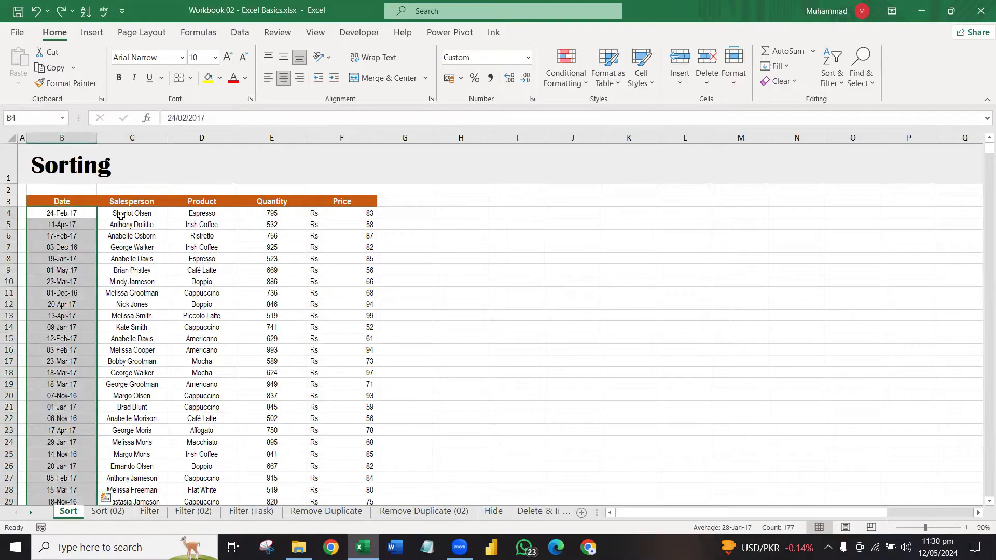
left_click(77, 213)
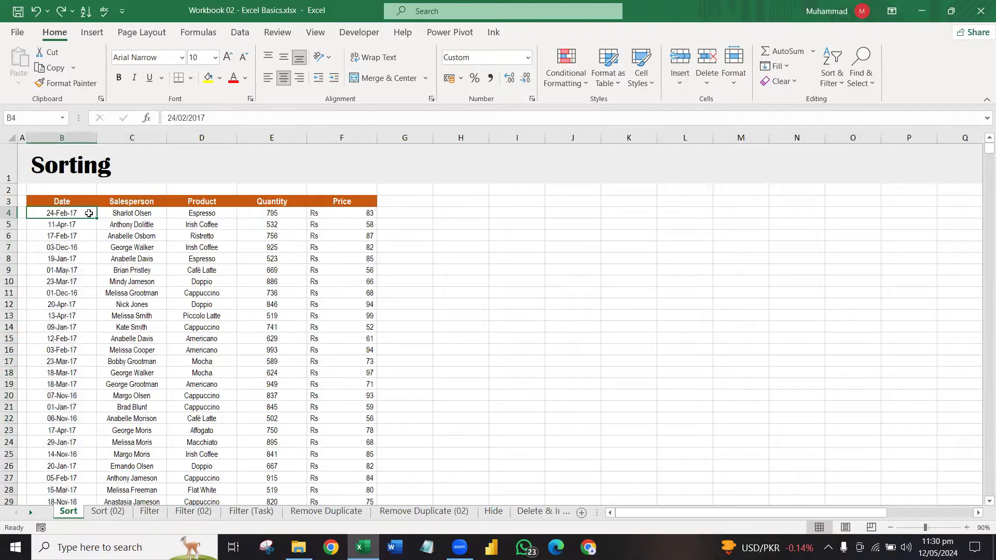
left_click(150, 213, "ctrl")
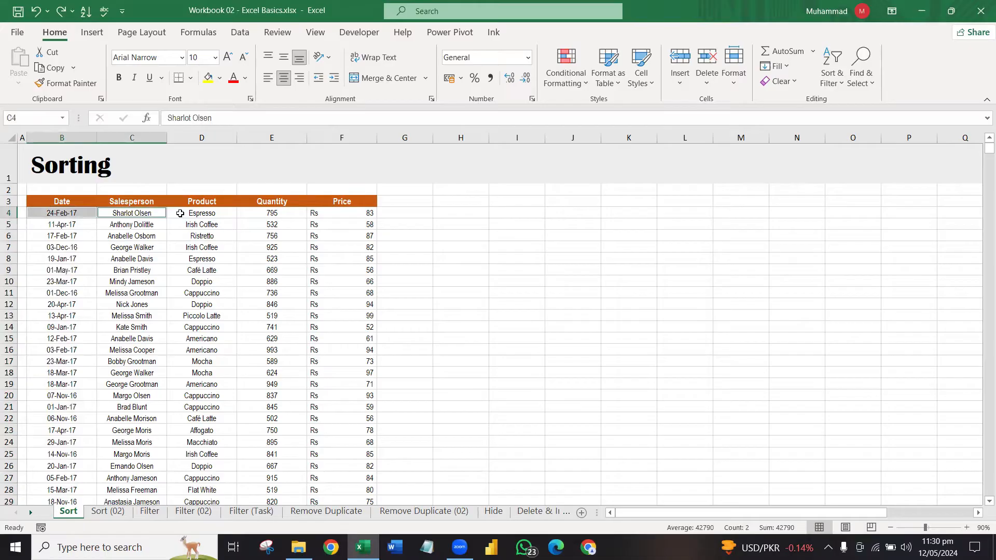
left_click(208, 213, "ctrl")
left_click(298, 212, "ctrl")
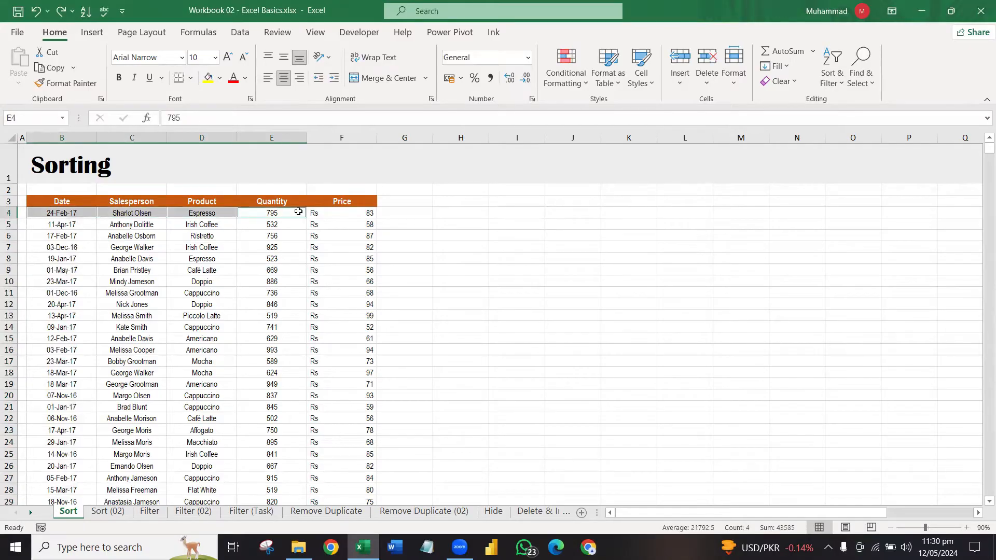
left_click(360, 210, "ctrl")
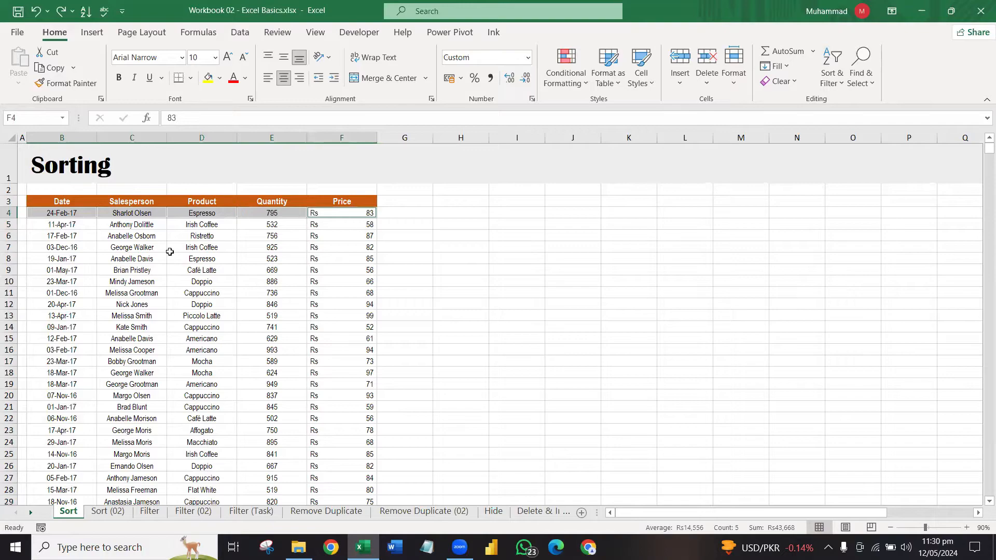
Step: Redo the Date-only sort, compare the first date with the rest of its row, and undo the sort again
left_click(82, 212)
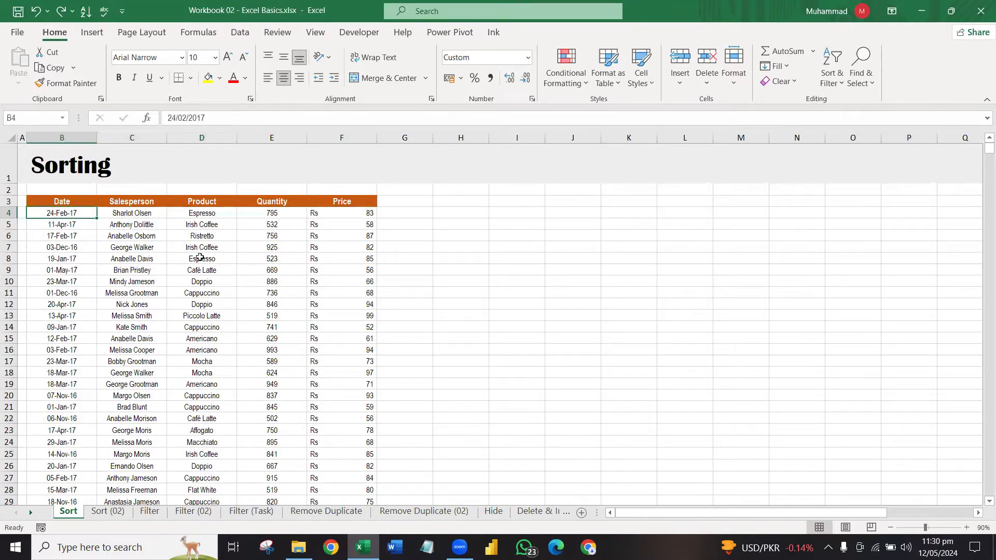
key("ctrl+y")
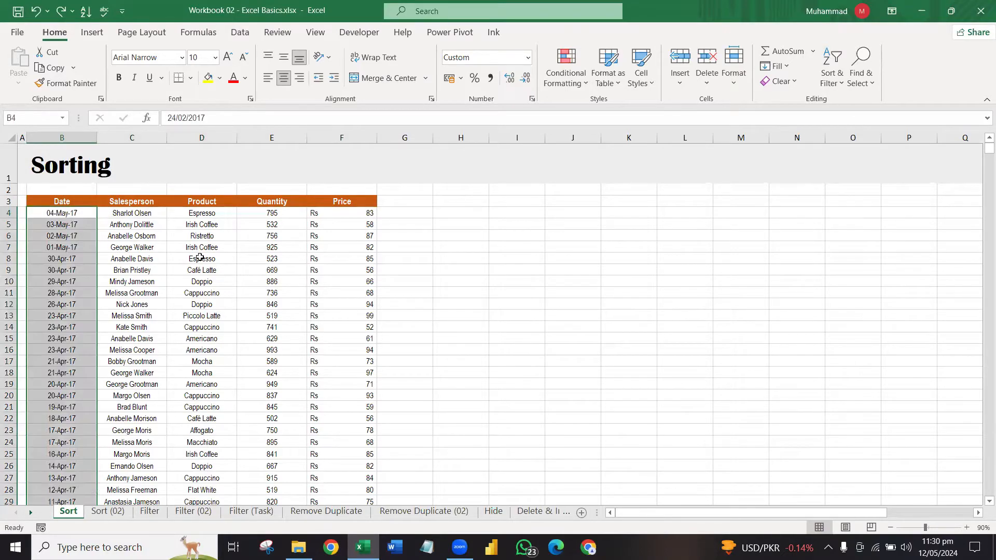
left_click(83, 210)
left_click_drag(156, 211, 374, 213)
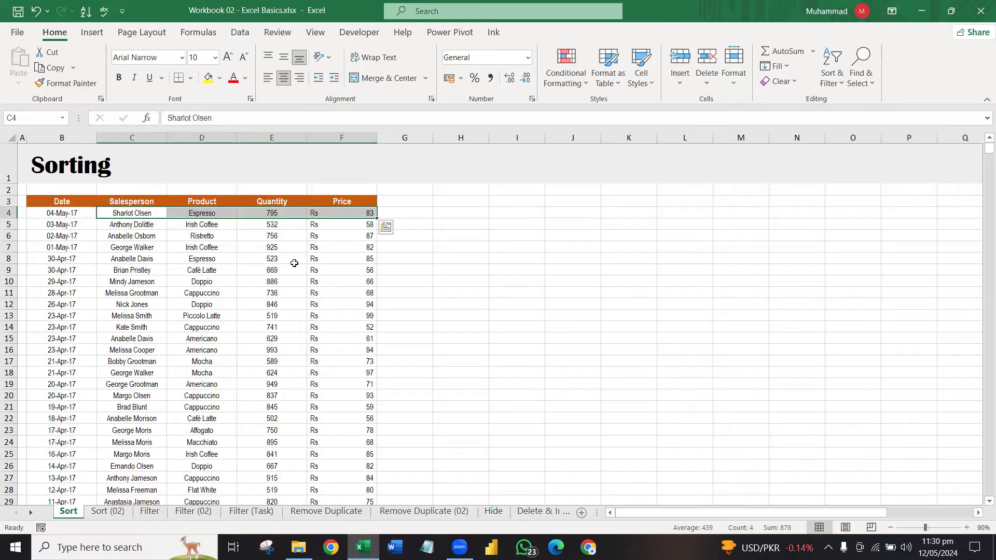
key("ctrl+z")
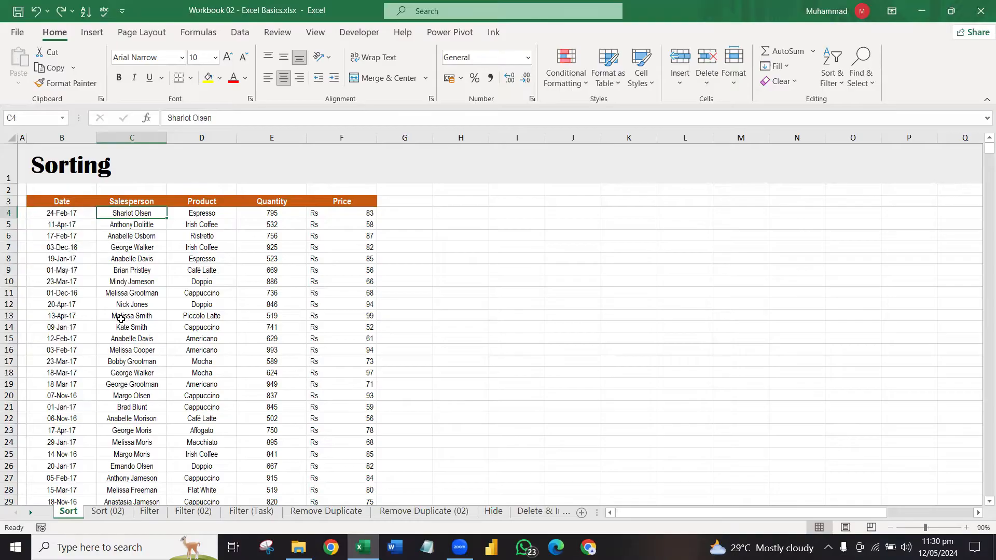
Step: Examine which Salesperson, Product, Quantity and Price details belong to the first dates in the unsorted table
left_click_drag(77, 213, 86, 243)
left_click(85, 215)
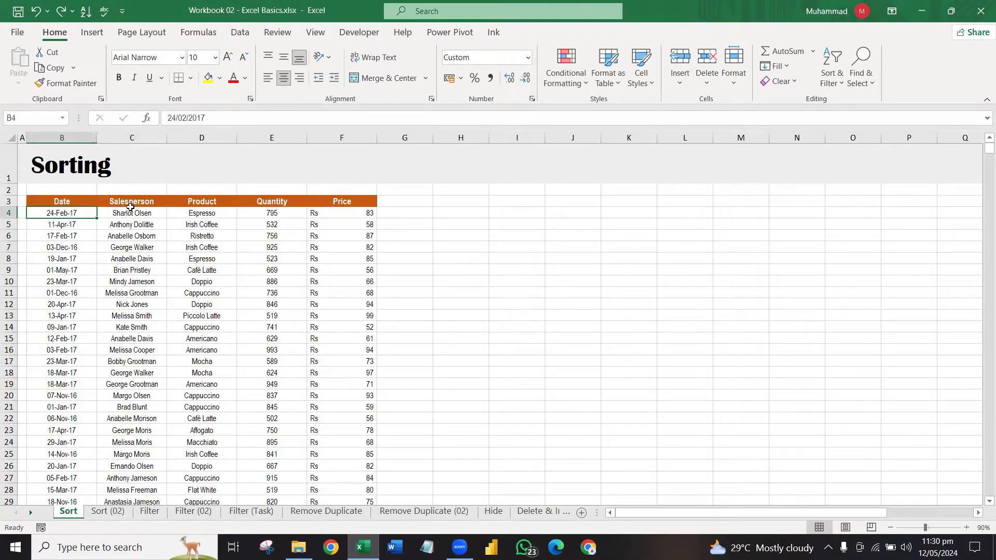
left_click_drag(132, 211, 363, 224)
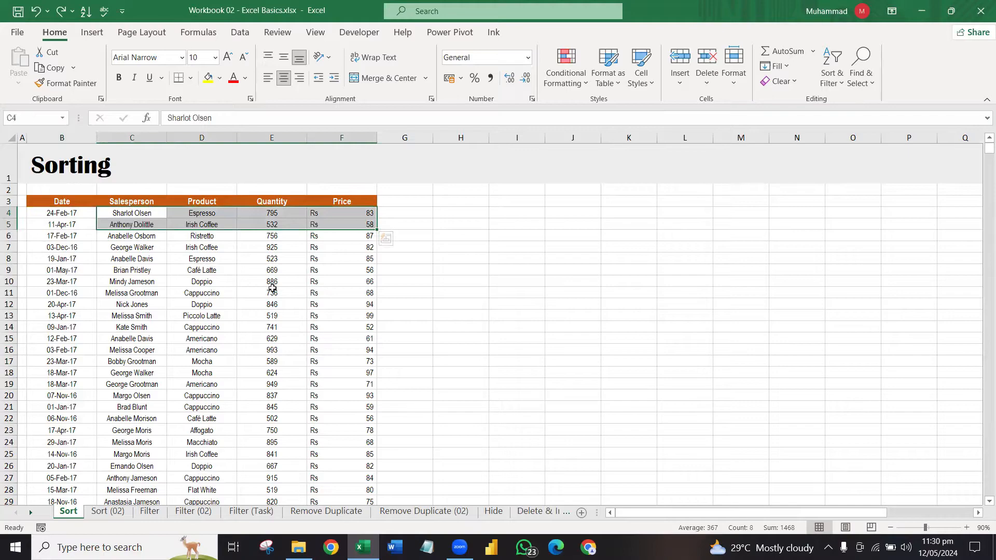
left_click(73, 213)
left_click_drag(118, 213, 358, 213)
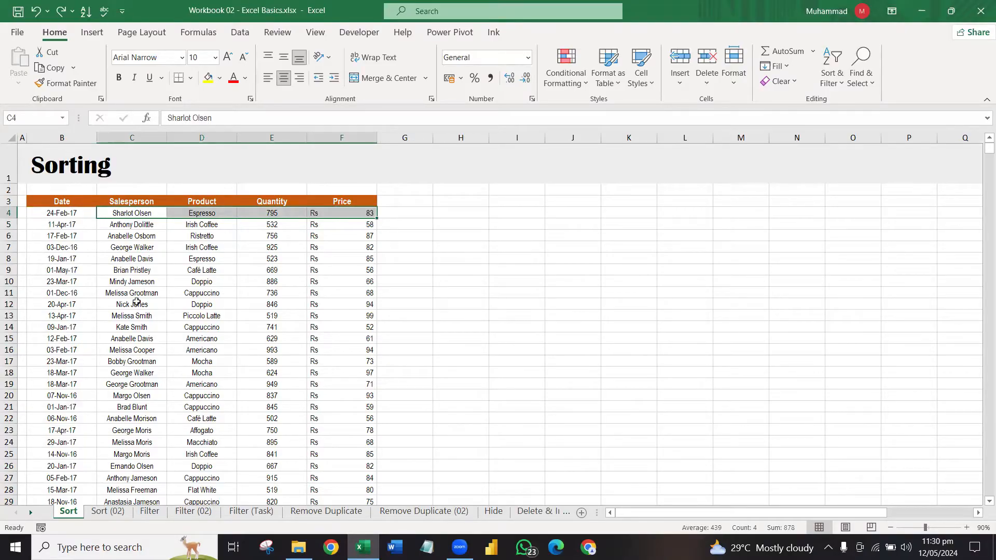
left_click(70, 215)
left_click_drag(135, 215, 337, 224)
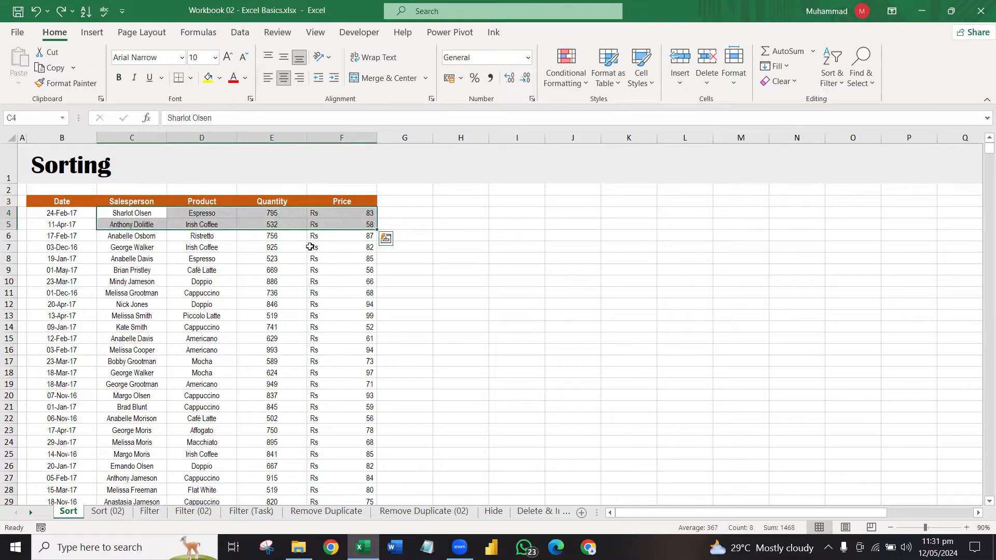
left_click(116, 269)
Step: Select all records of the table across its five columns, leaving out the header row
left_click(83, 213)
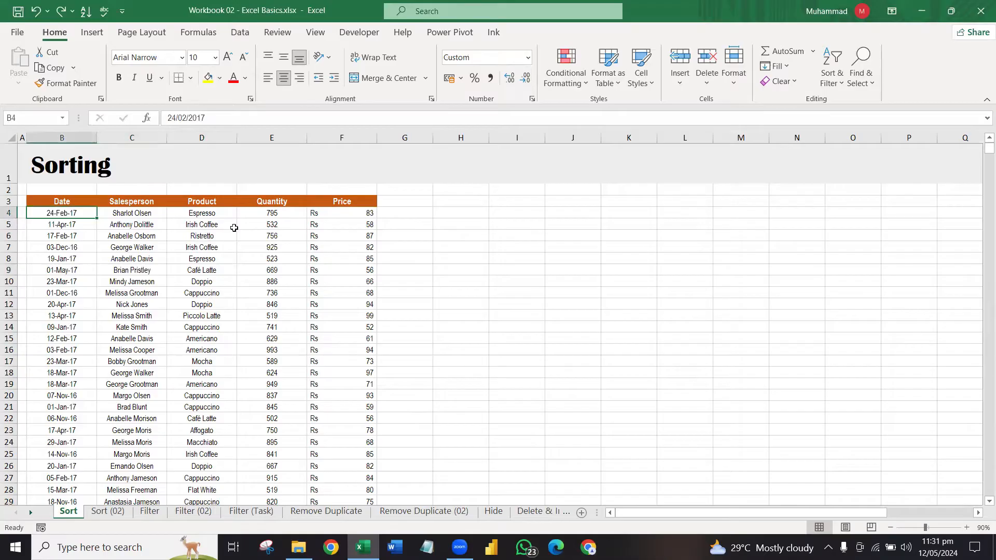
key("ctrl+shift+Right")
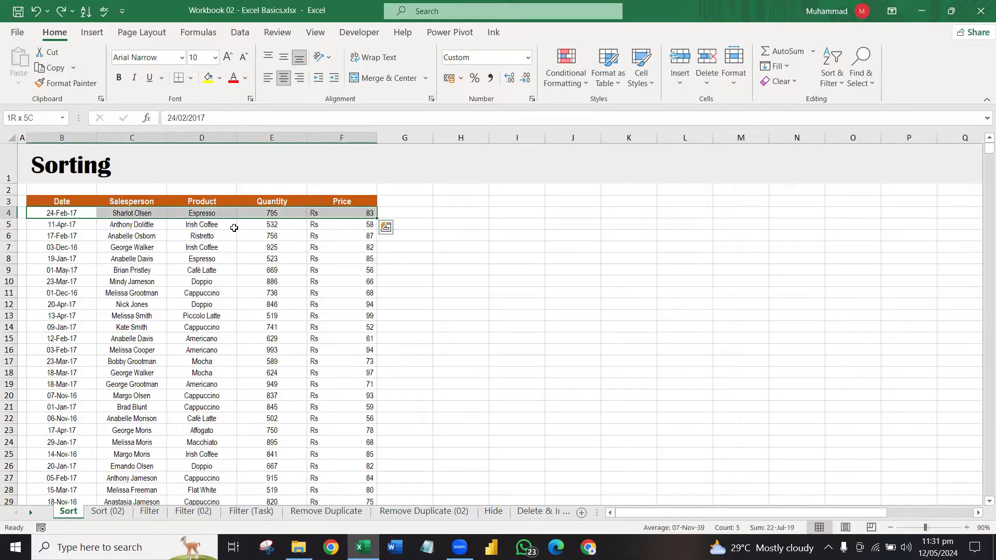
key("ctrl+shift+Down")
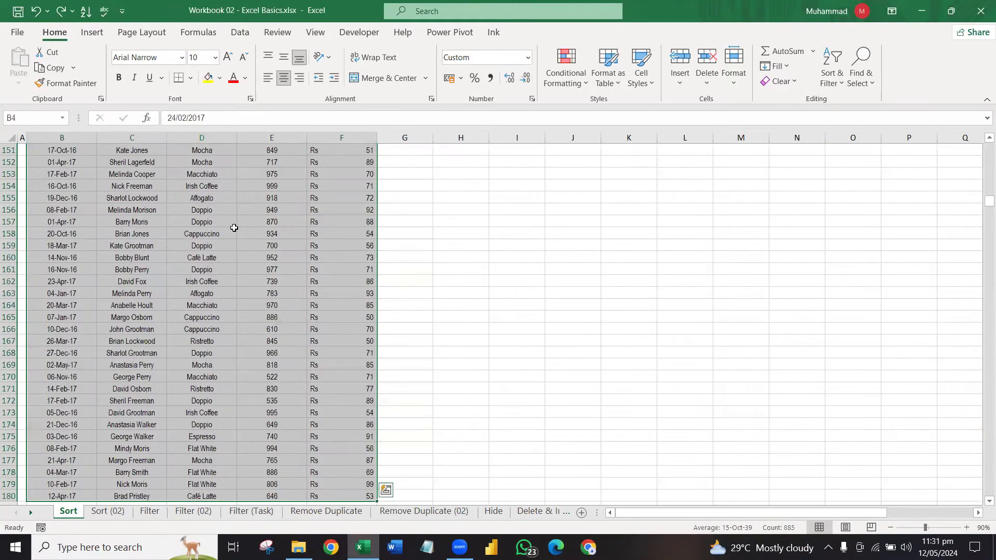
key("ctrl+BackSpace")
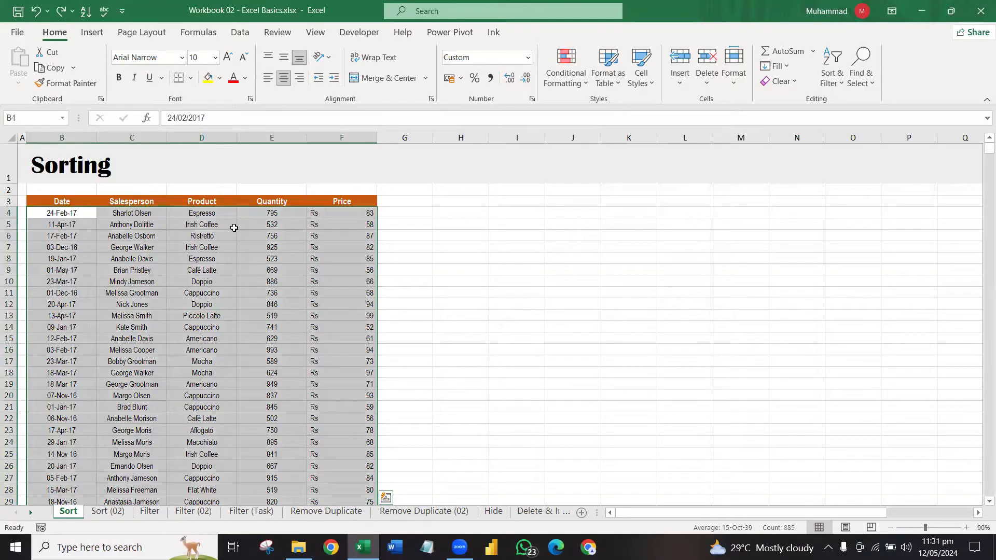
Step: Select the whole table including its header row and sort all records by Date from oldest to newest
left_click(82, 201)
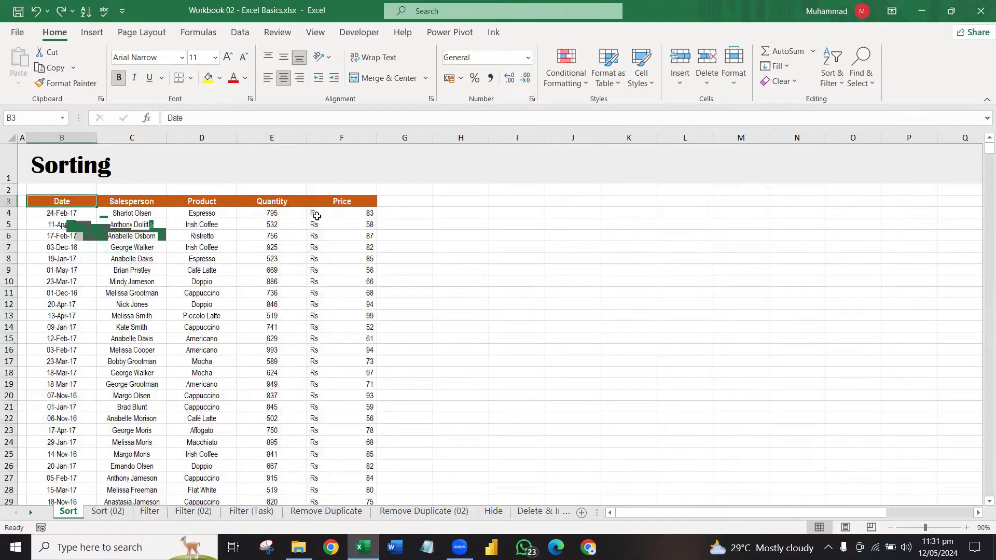
key("ctrl+shift+Right")
key("ctrl+shift+Down")
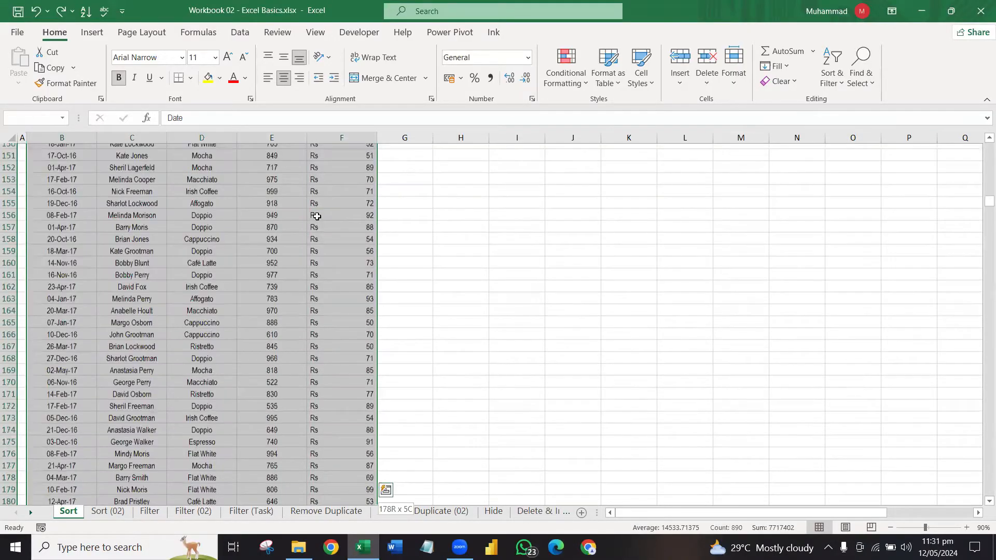
key("ctrl+BackSpace")
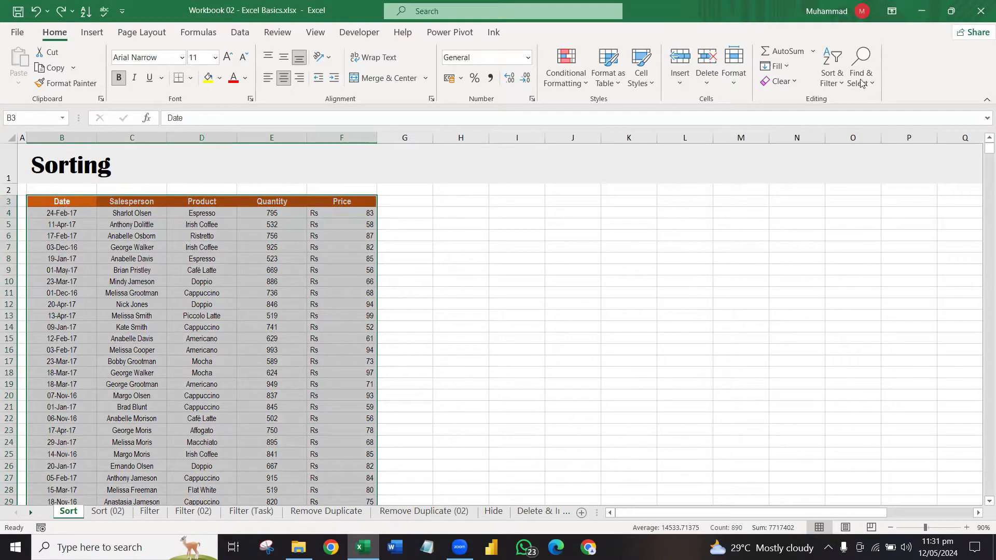
left_click(838, 87)
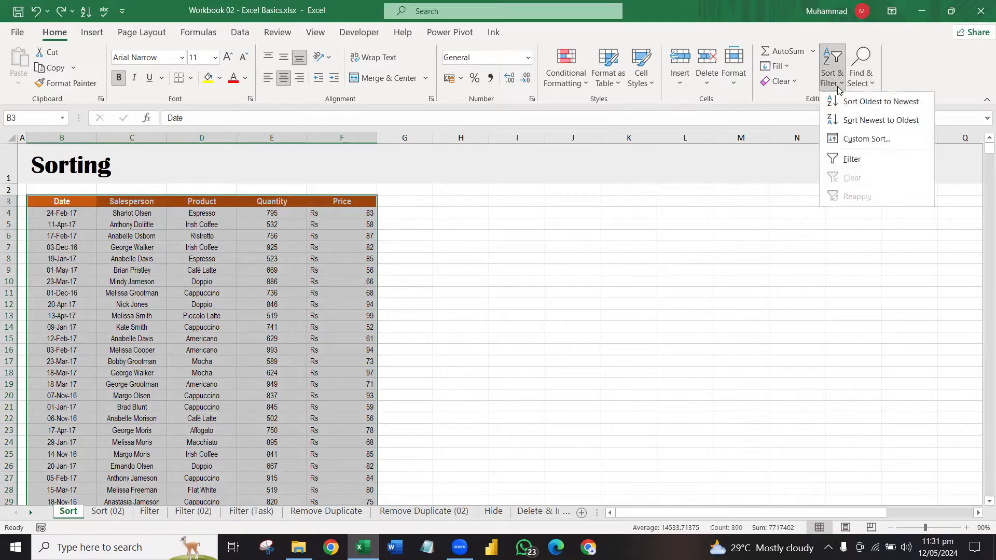
left_click(842, 104)
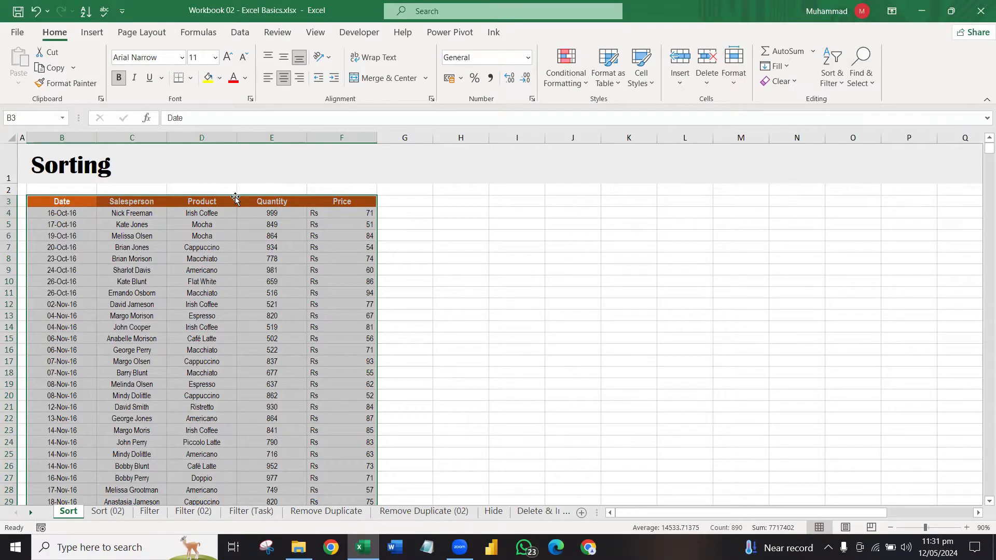
Step: Review the column headers and the entries under Quantity, Price and Date in the date-sorted table
left_click(145, 201)
left_click(276, 202)
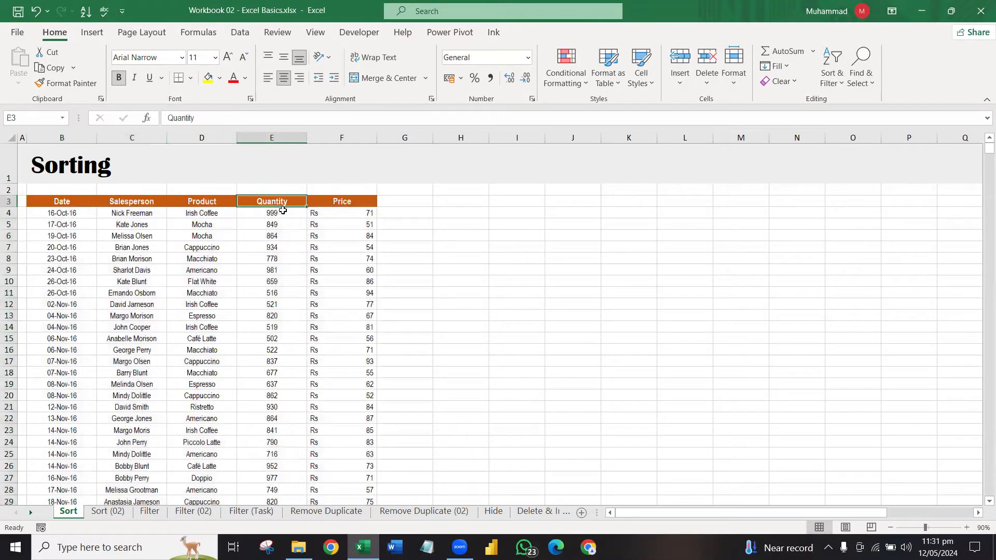
left_click_drag(280, 213, 280, 309)
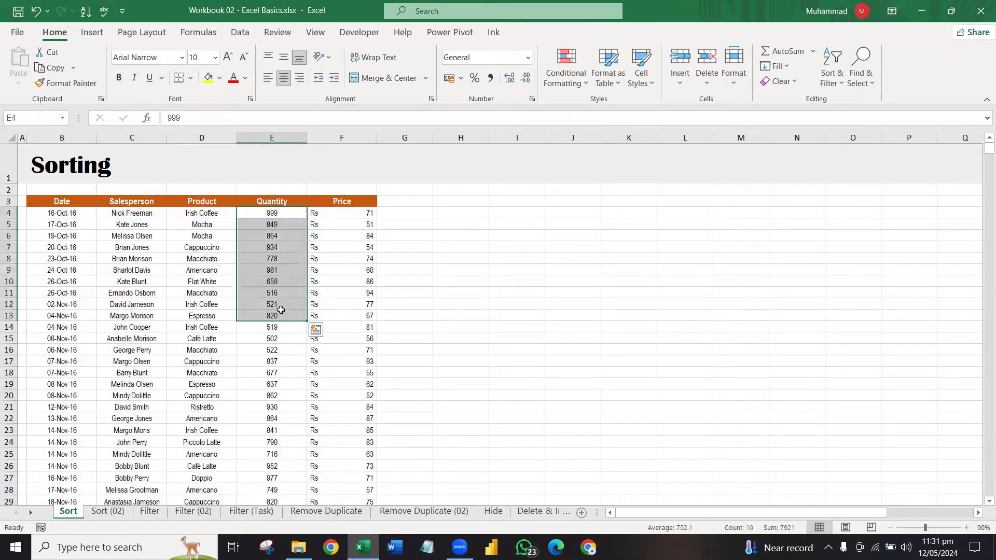
left_click(289, 201)
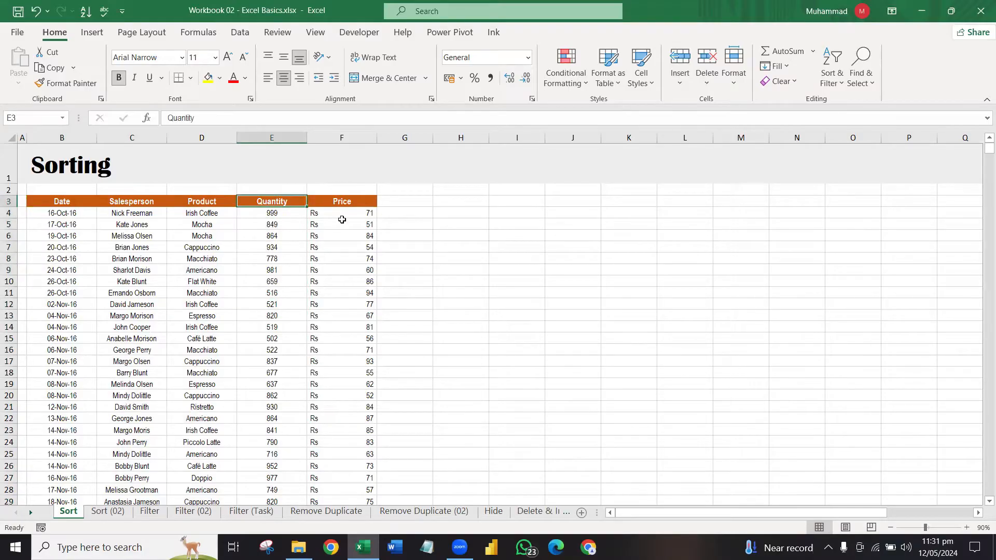
left_click_drag(343, 213, 345, 327)
left_click(347, 200)
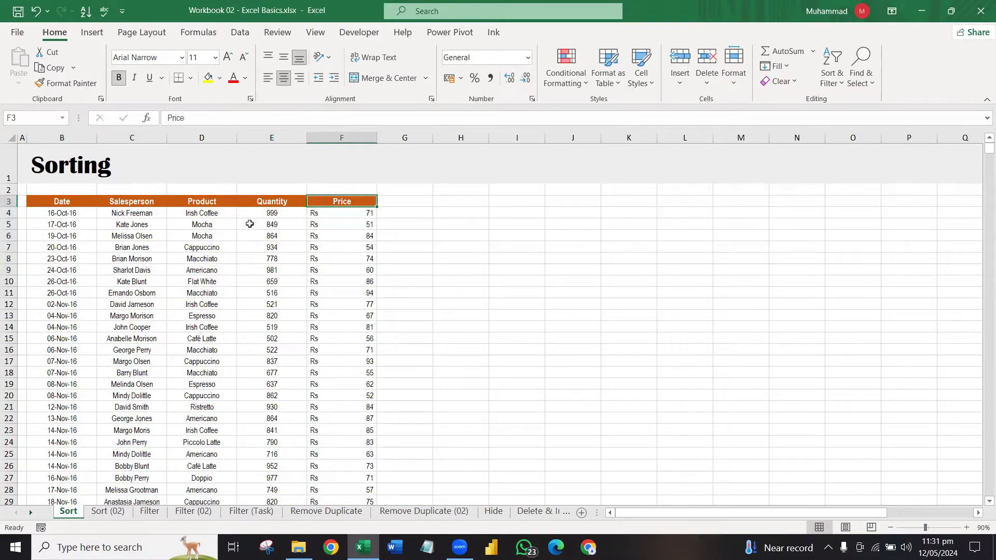
left_click_drag(69, 214, 69, 305)
left_click(86, 203)
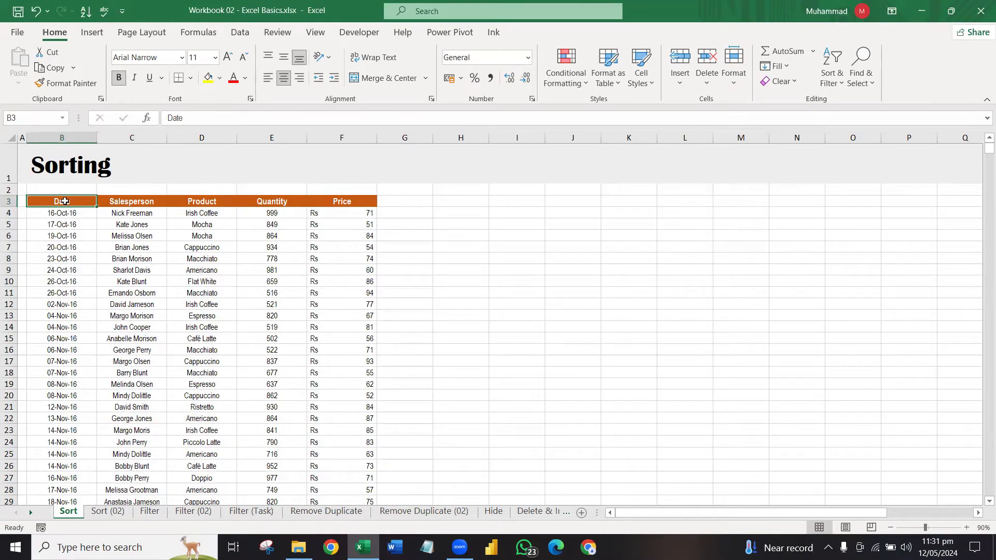
Step: Highlight the first six records of the sorted table across all columns and dismiss the Quick Analysis options
left_click(62, 216)
left_click_drag(125, 219, 343, 266)
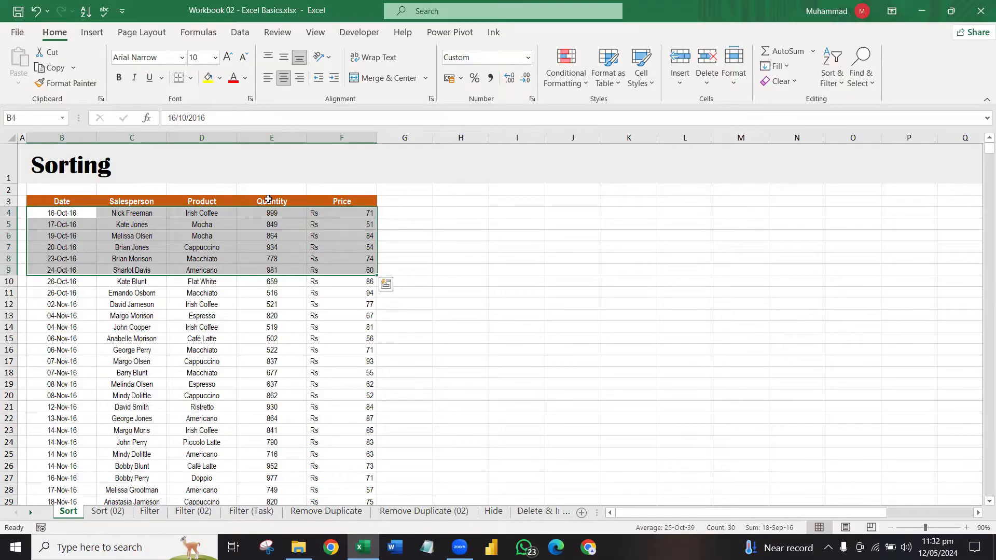
key("ctrl+q")
left_click(79, 204)
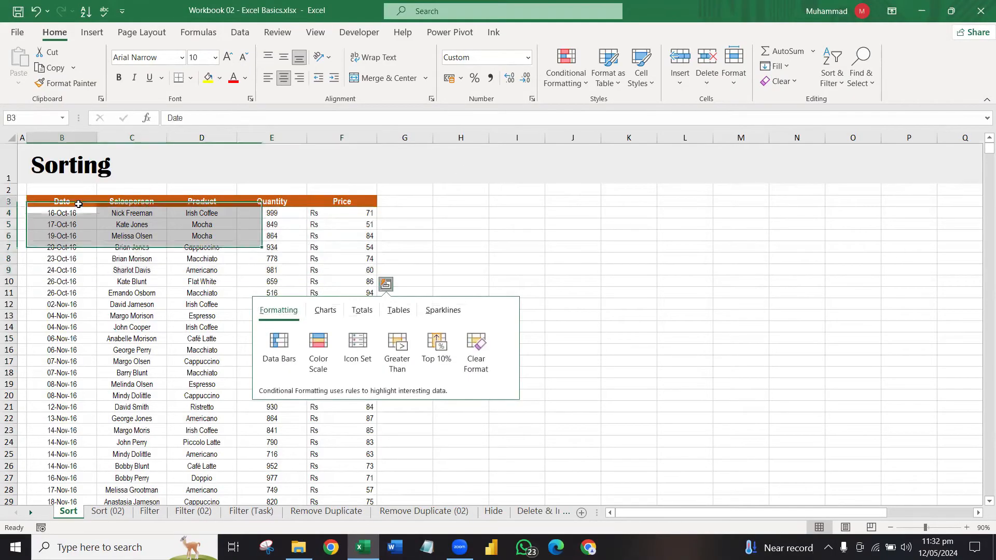
left_click(87, 228)
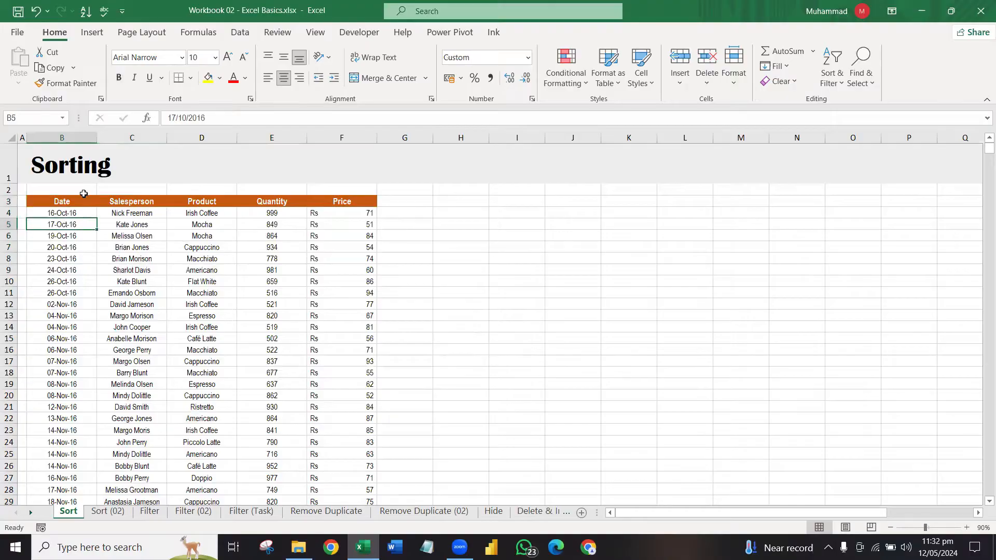
Step: Select only the header row from Date to Price and examine the sort options offered, leaving without sorting
left_click_drag(71, 202, 372, 202)
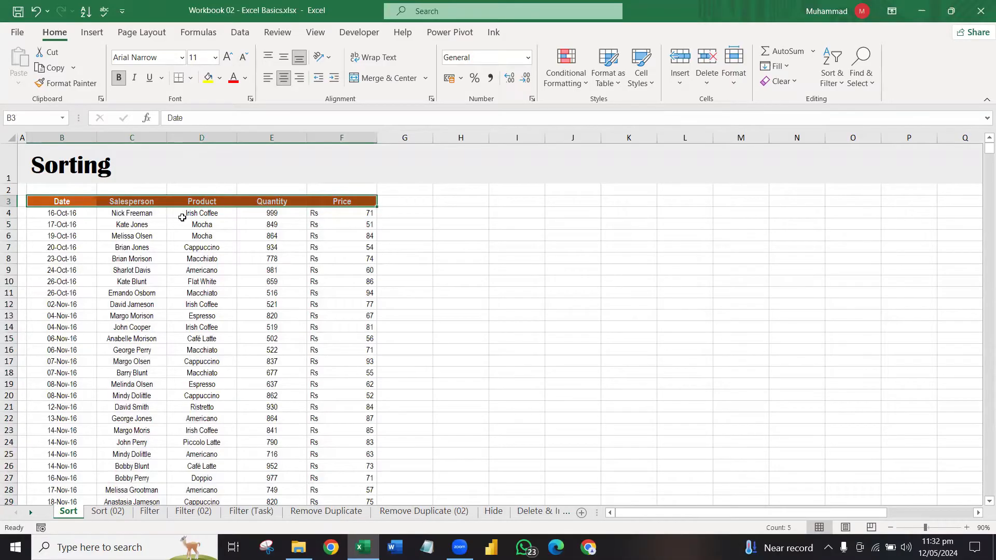
left_click(830, 79)
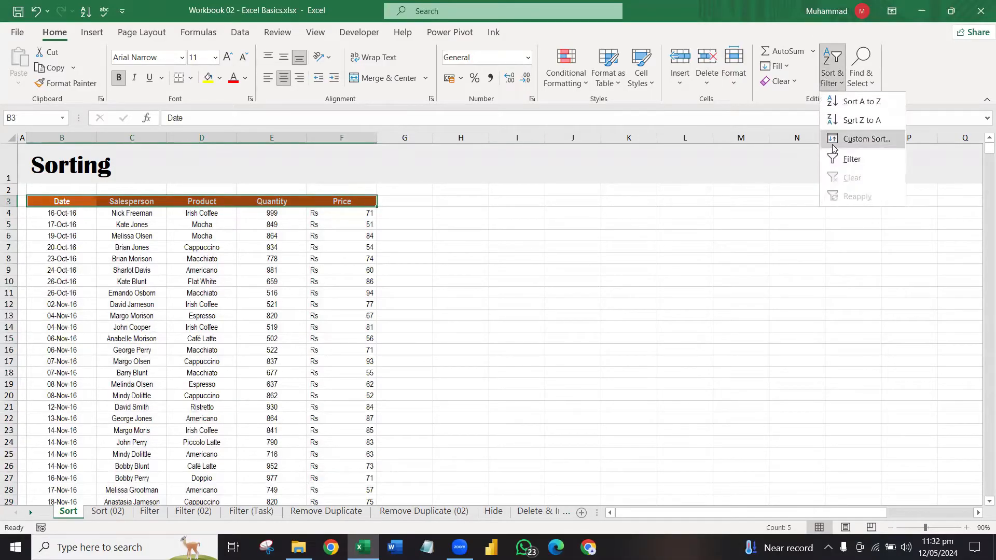
left_click(179, 258)
left_click(179, 258)
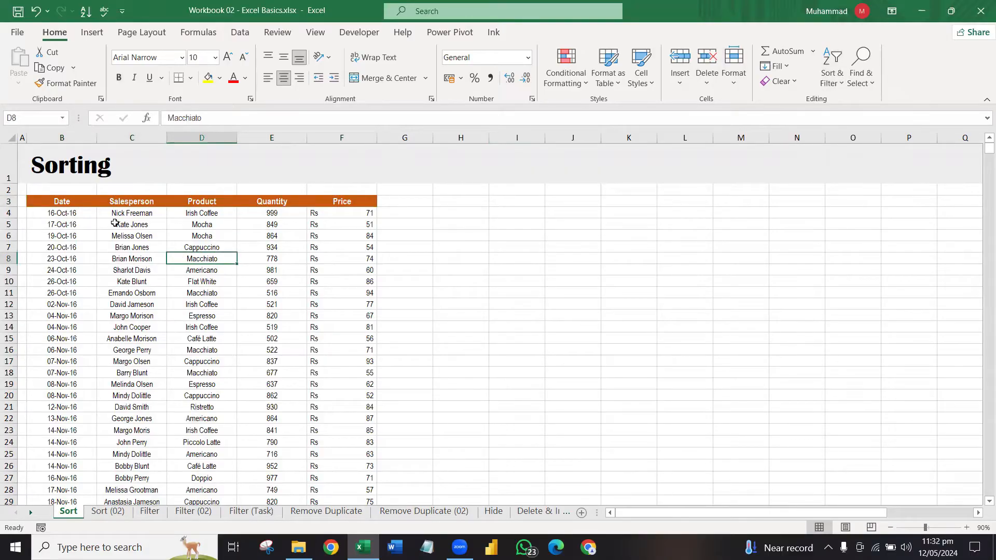
Step: Check the sorted dates at the start of the table against the first record's Salesperson, Product, Quantity and Price
left_click_drag(85, 213, 88, 324)
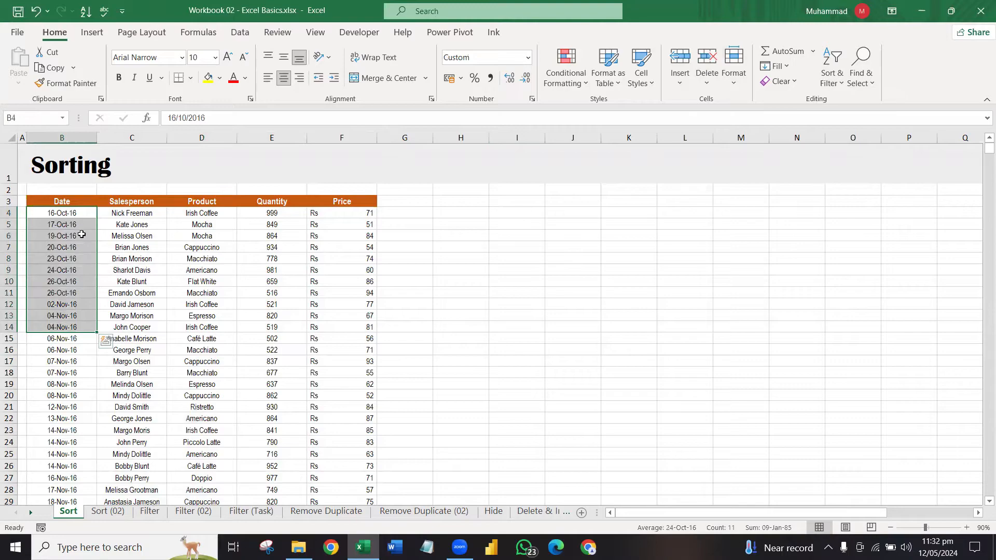
left_click_drag(82, 213, 87, 247)
left_click_drag(117, 215, 354, 215)
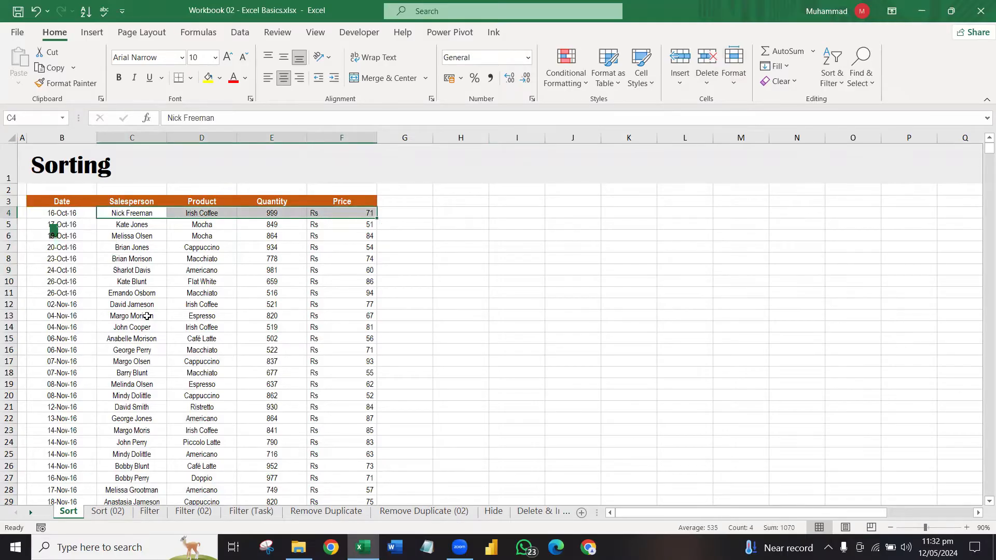
Step: Examine the sort options offered for a single cell in the Salesperson column, leaving without sorting
left_click(187, 234)
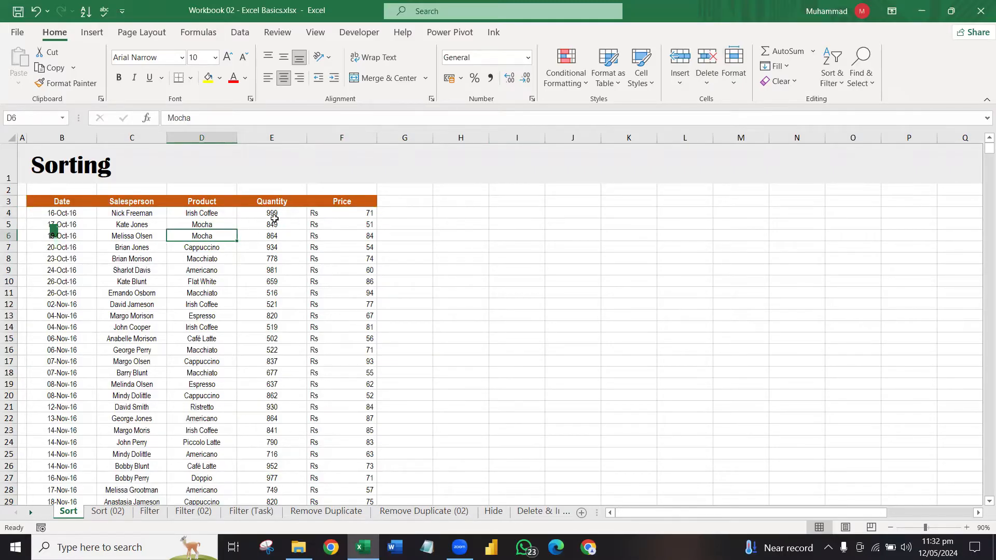
left_click(79, 203)
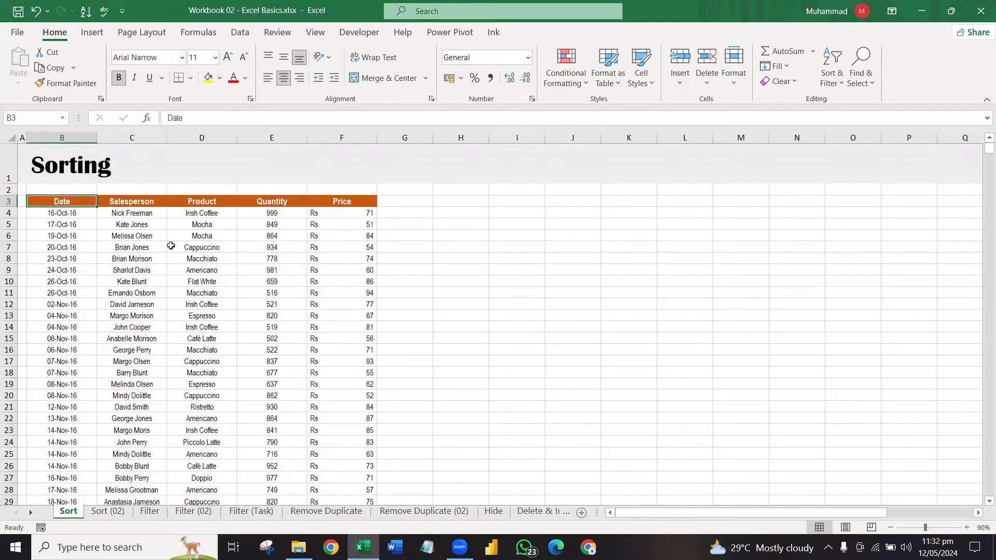
left_click(165, 248)
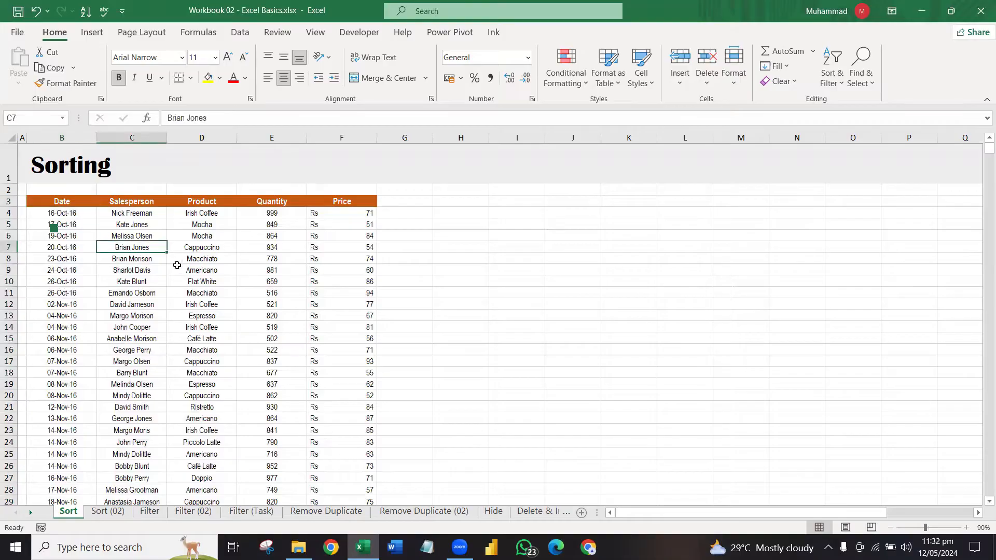
left_click(833, 76)
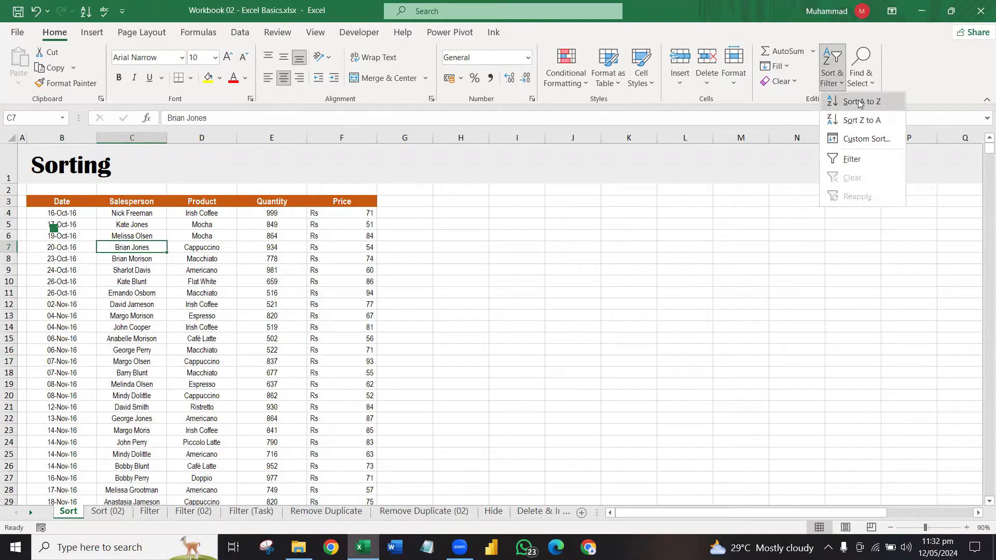
left_click(278, 222)
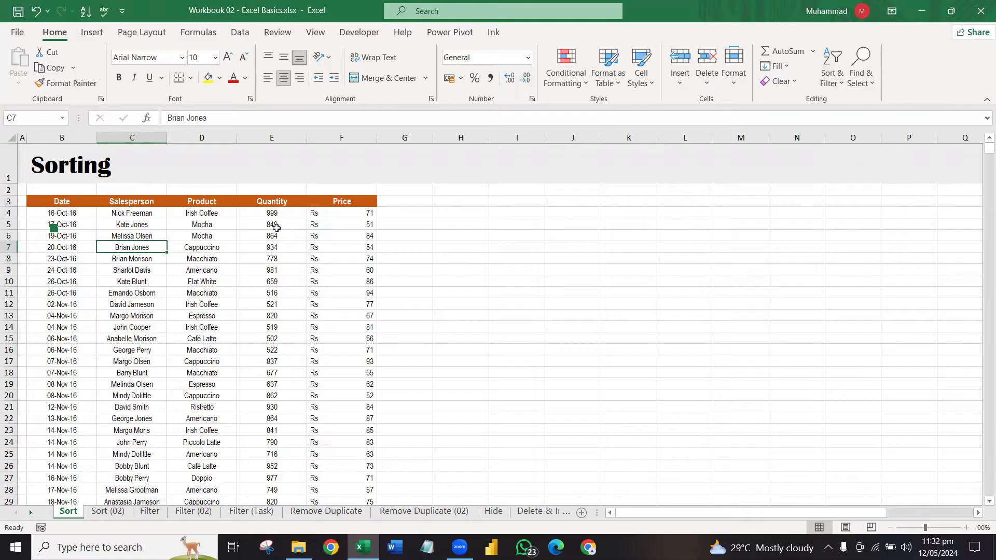
Step: Sort the whole table by Quantity from largest to smallest, undoing and redoing the sort to compare the records
left_click(276, 227)
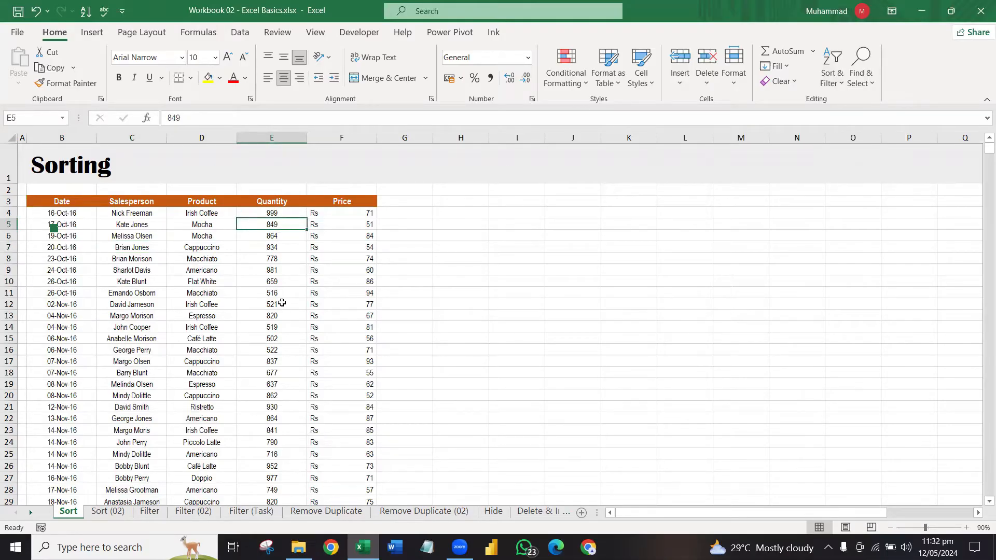
left_click(836, 82)
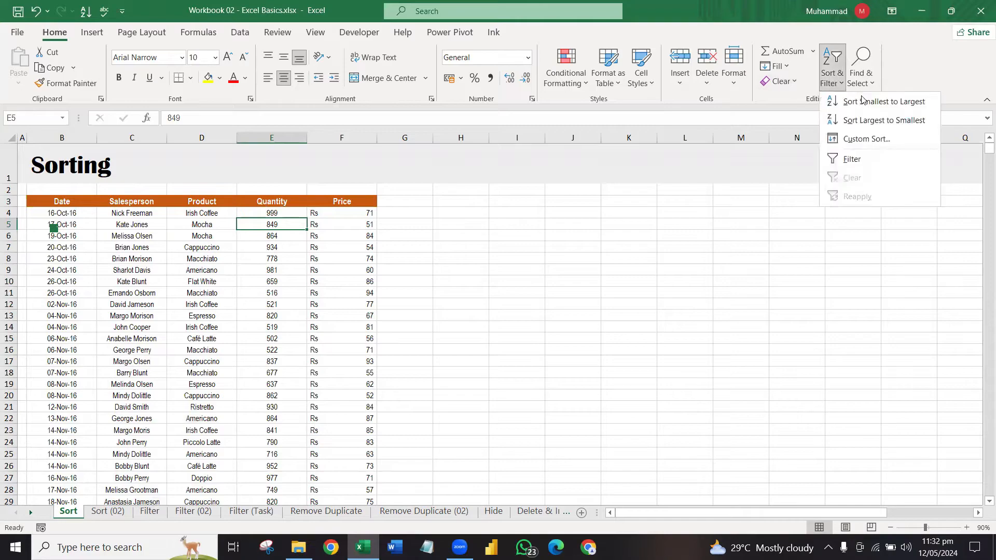
left_click(866, 120)
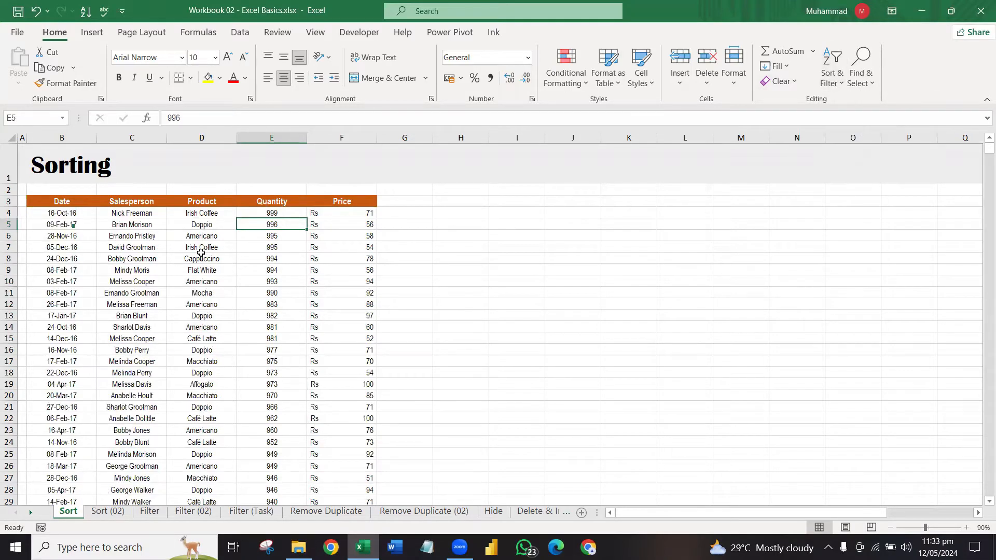
key("ctrl+z")
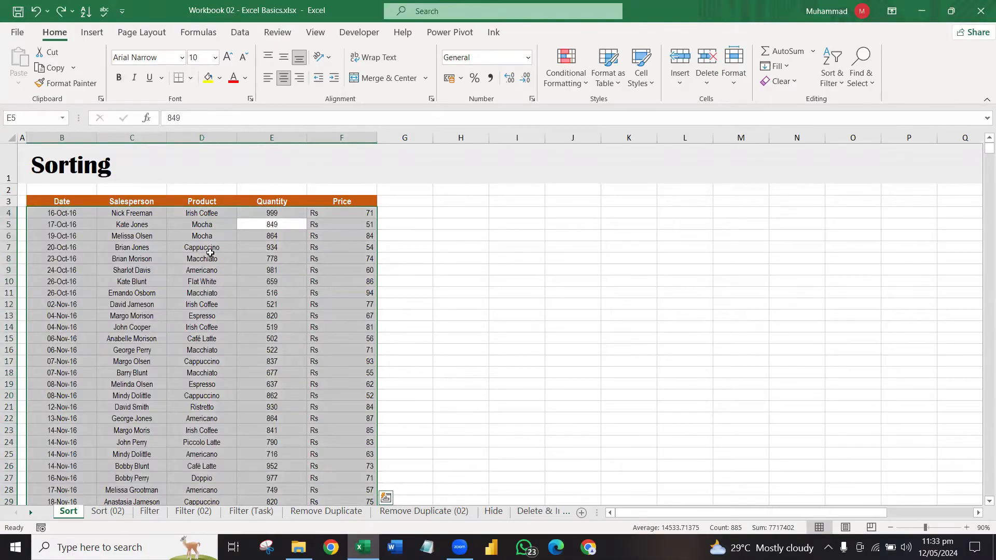
key("ctrl+y")
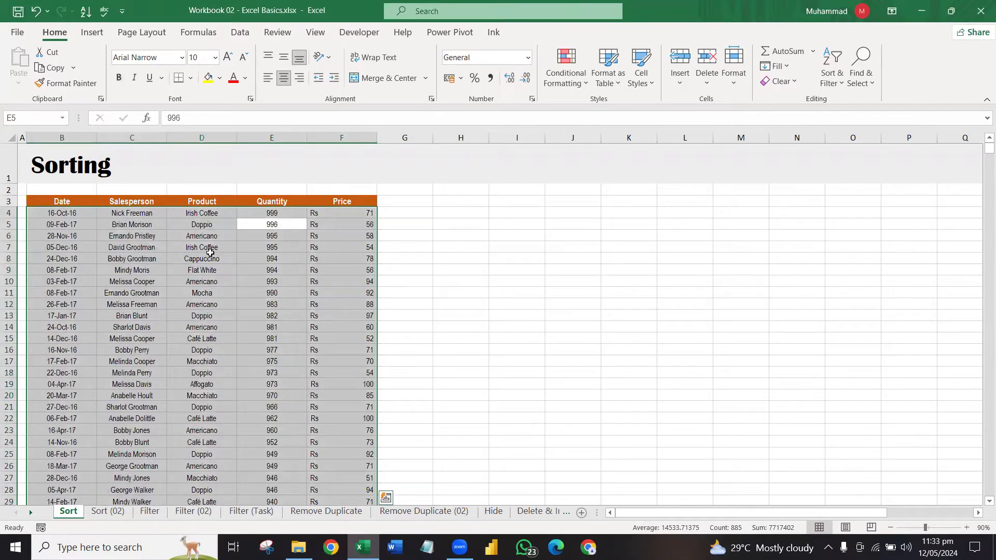
left_click(243, 261)
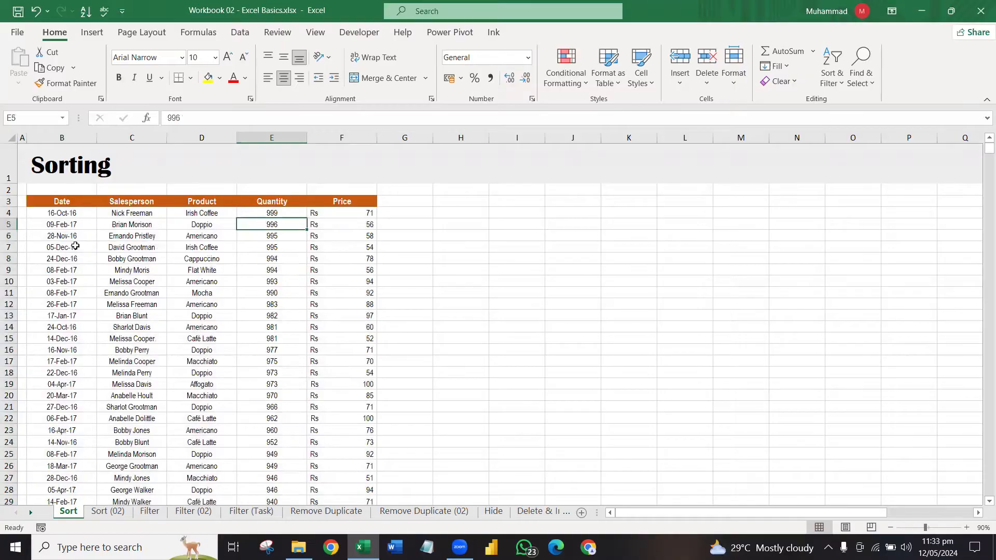
left_click_drag(38, 202, 367, 339)
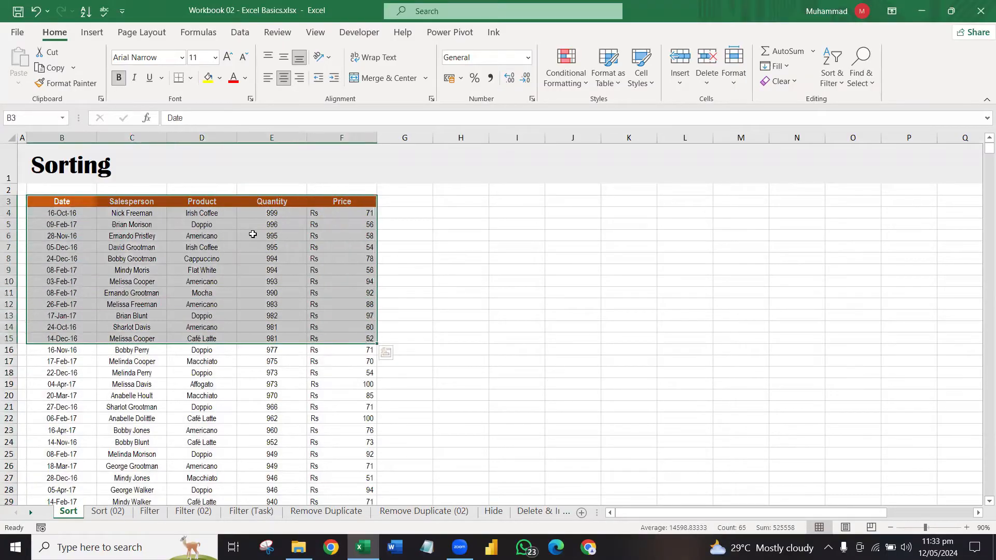
left_click(76, 246)
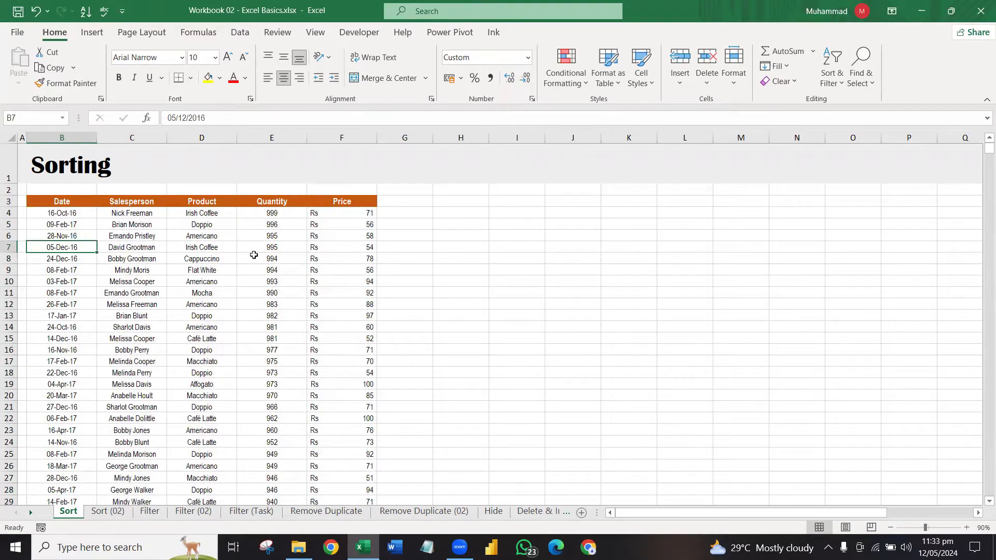
Step: Undo the Quantity sort and highlight the first 17 dates in the Date column
key("ctrl+z")
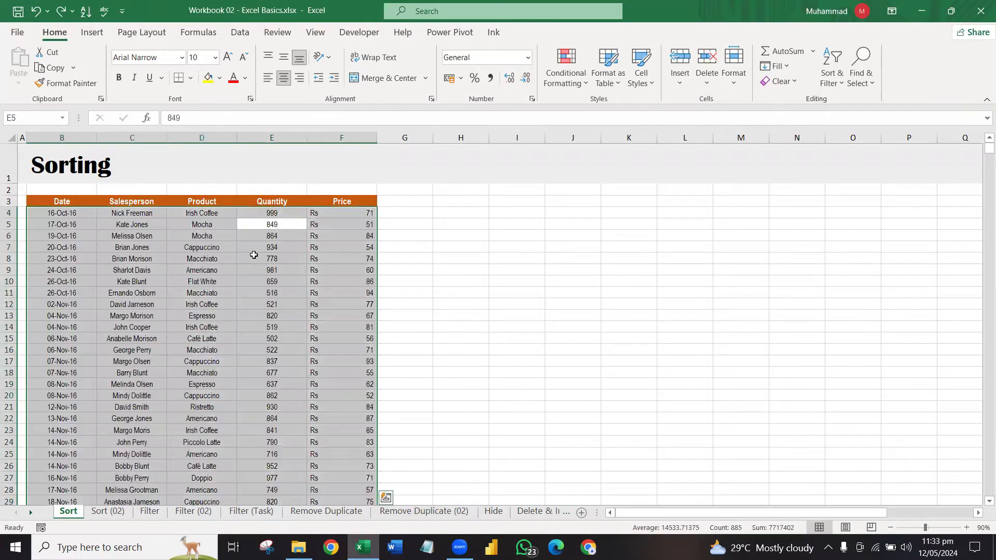
left_click(244, 258)
left_click_drag(43, 213, 62, 395)
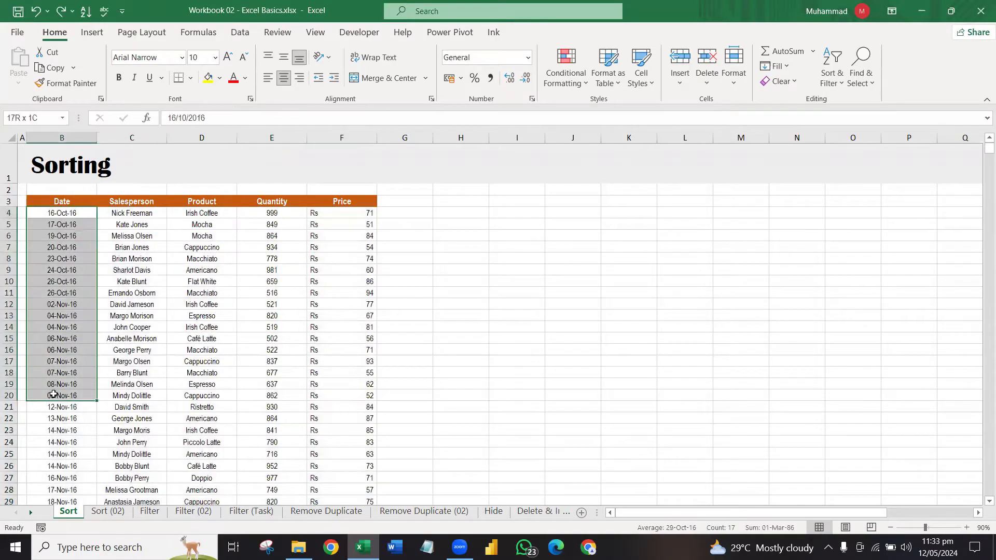
Step: Select the whole sales table including its header row and open the Custom Sort settings, moved clear of the Date to Quantity columns
left_click(74, 211)
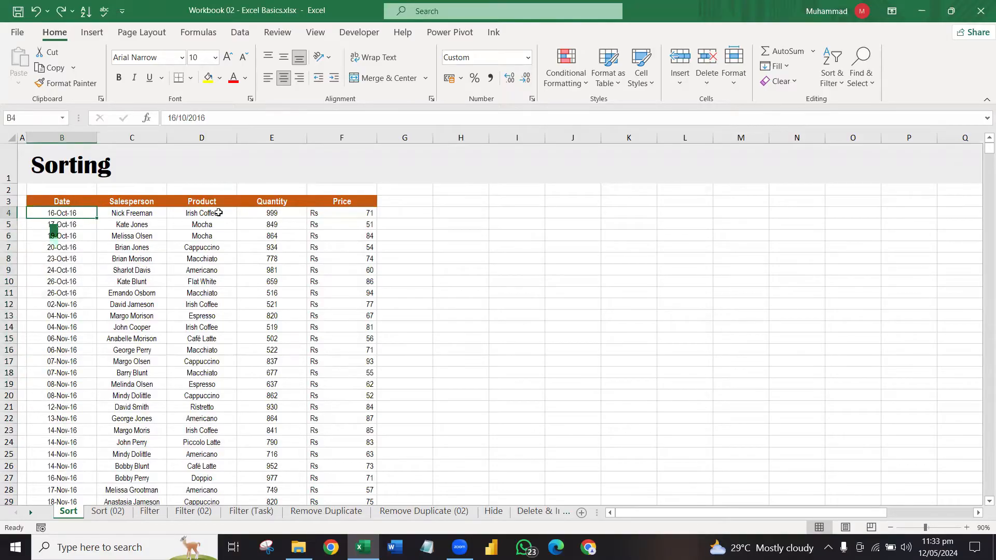
key("Up")
key("ctrl+shift+Right")
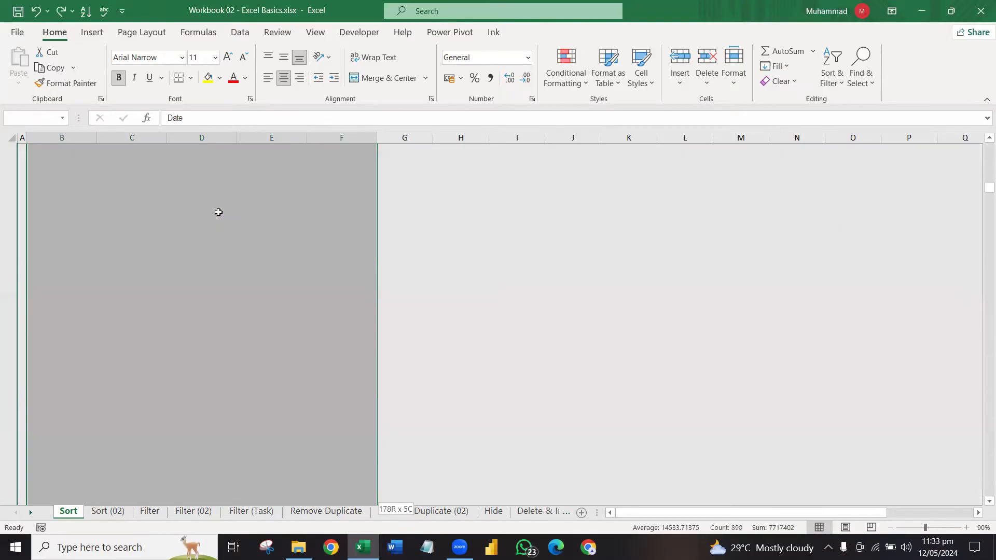
key("ctrl+shift+Down")
key("ctrl+BackSpace")
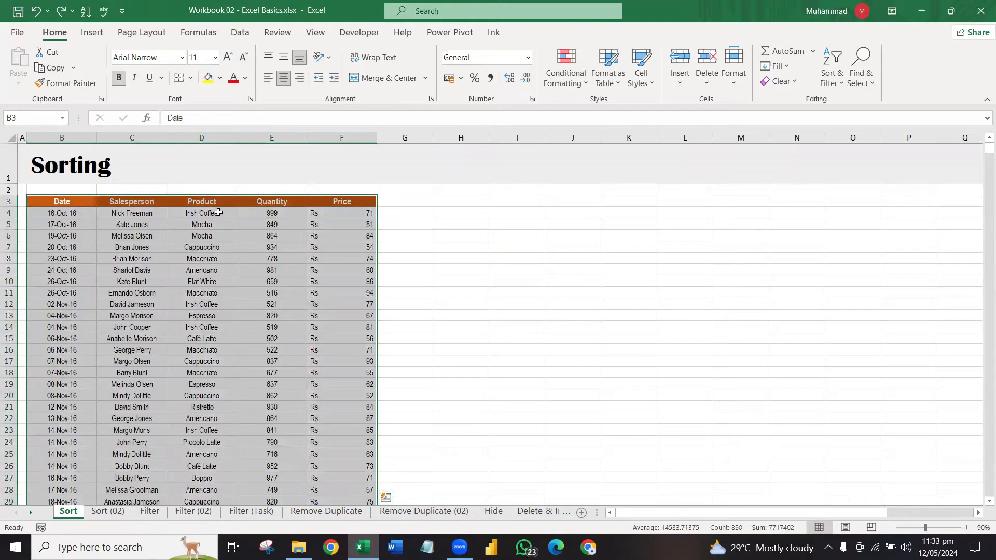
left_click(841, 84)
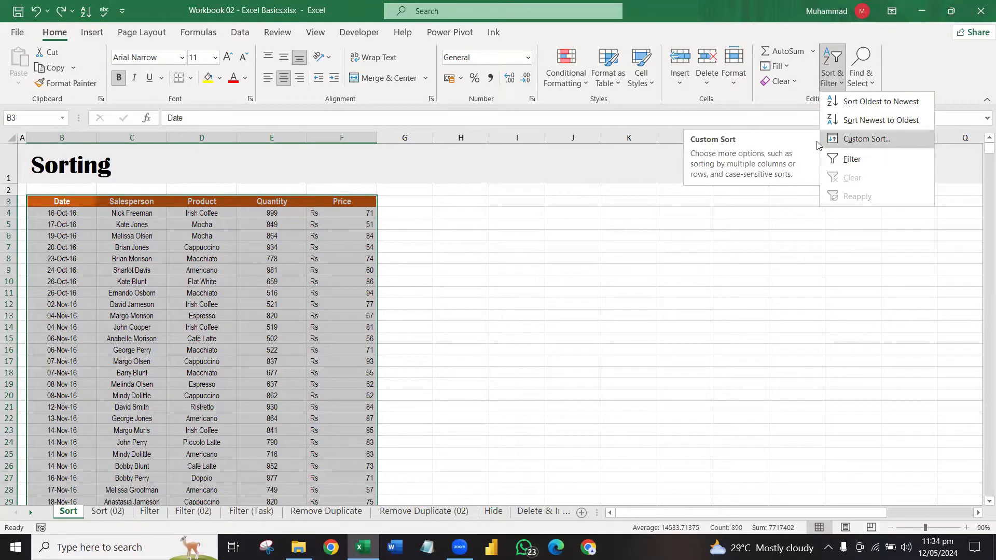
left_click(889, 136)
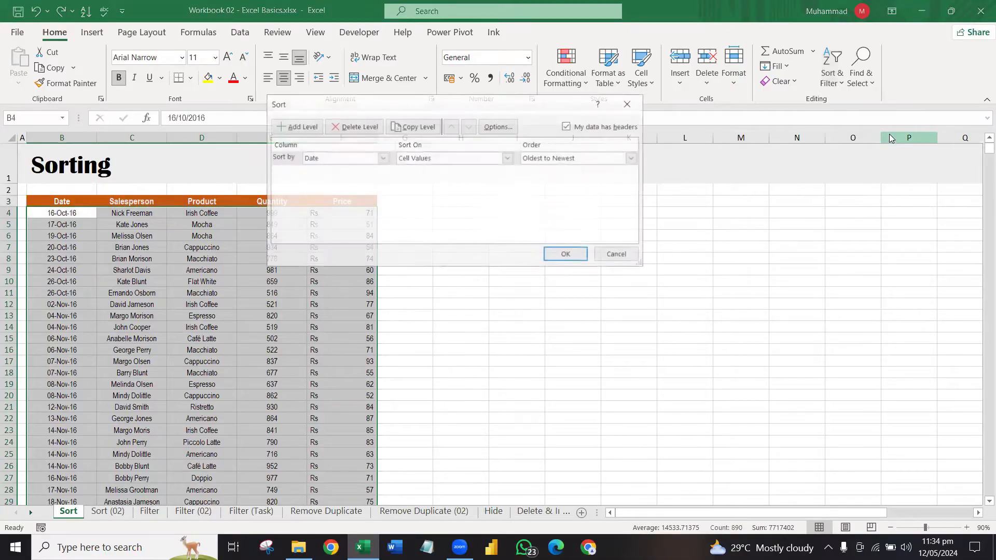
left_click_drag(527, 104, 635, 110)
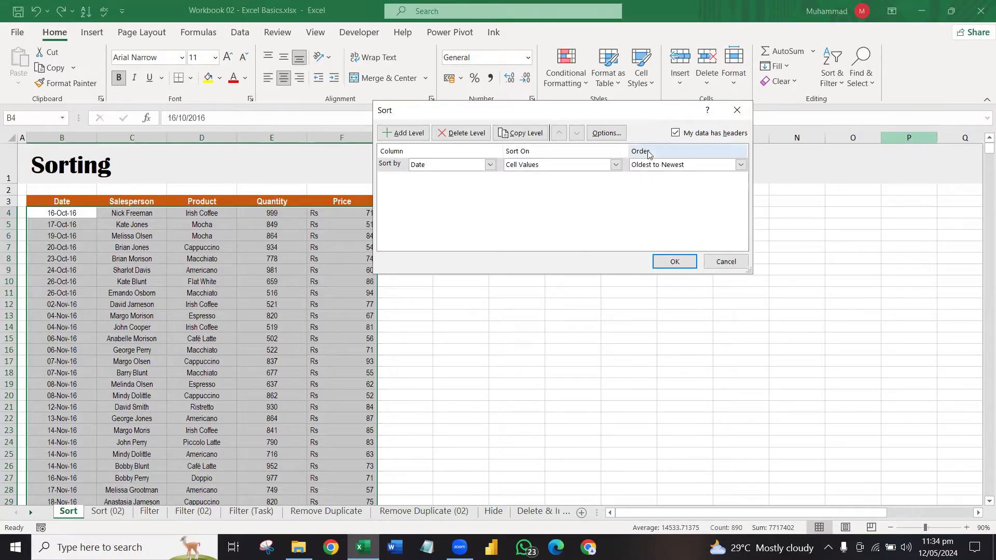
Step: Compare the available sort-by columns with "My data has headers" off and on, leaving the option on
left_click(675, 133)
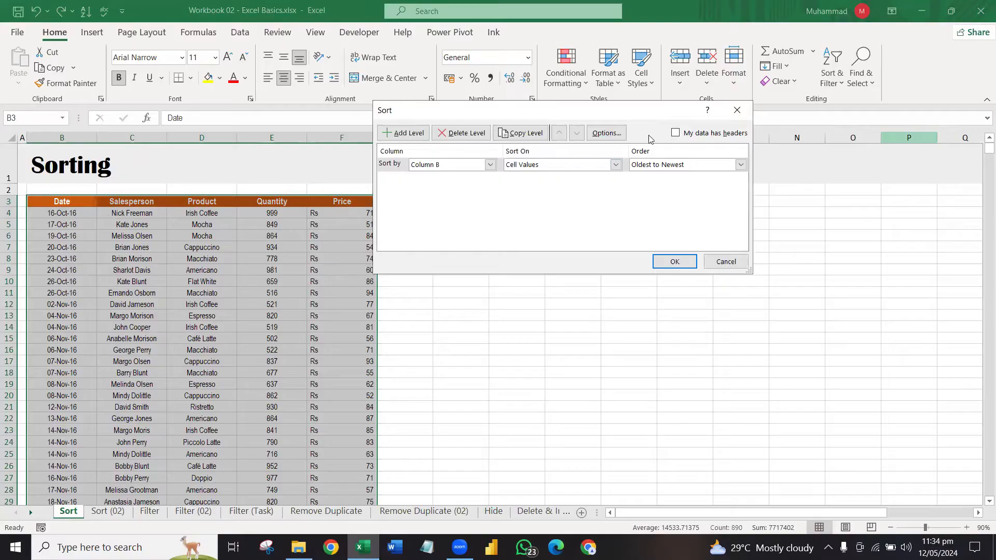
left_click(675, 132)
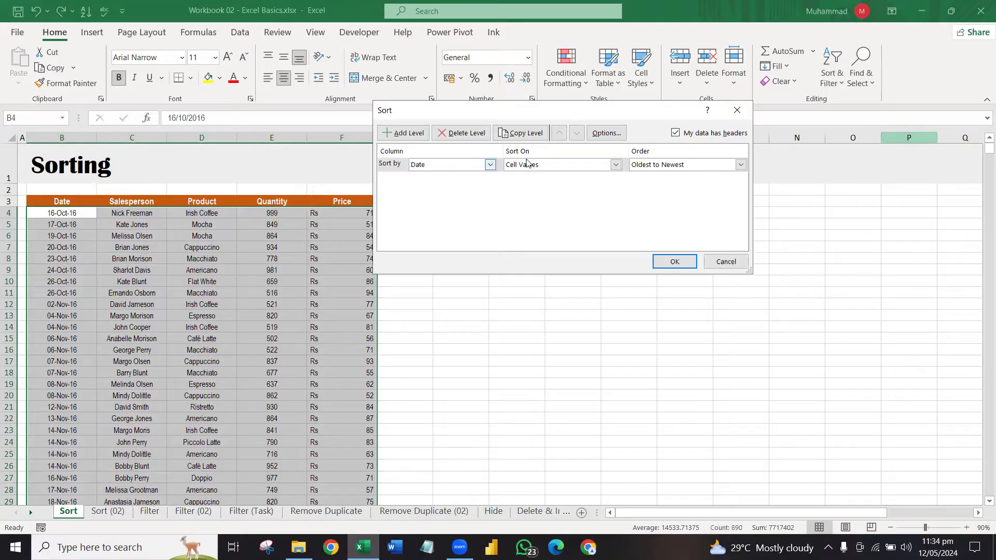
left_click(459, 164)
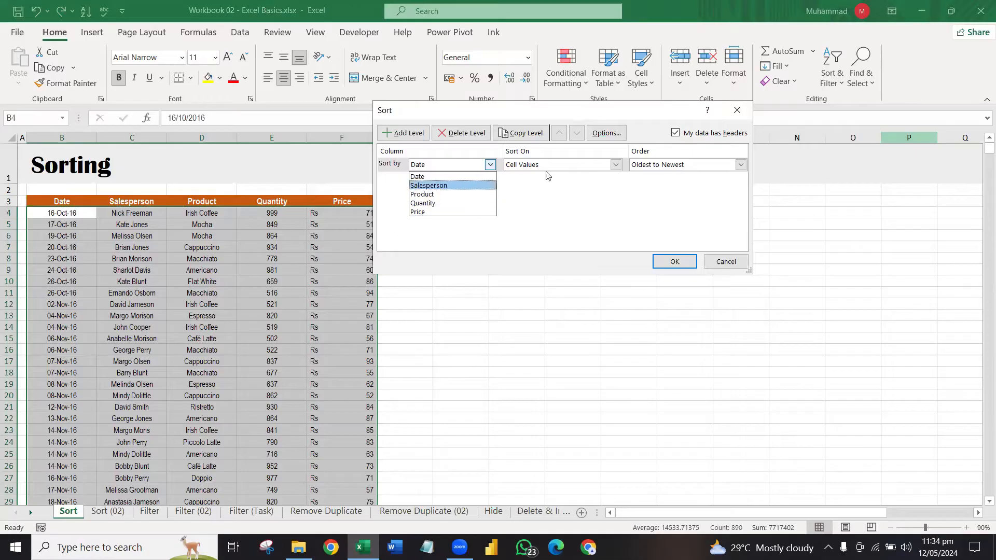
left_click(674, 133)
left_click(675, 134)
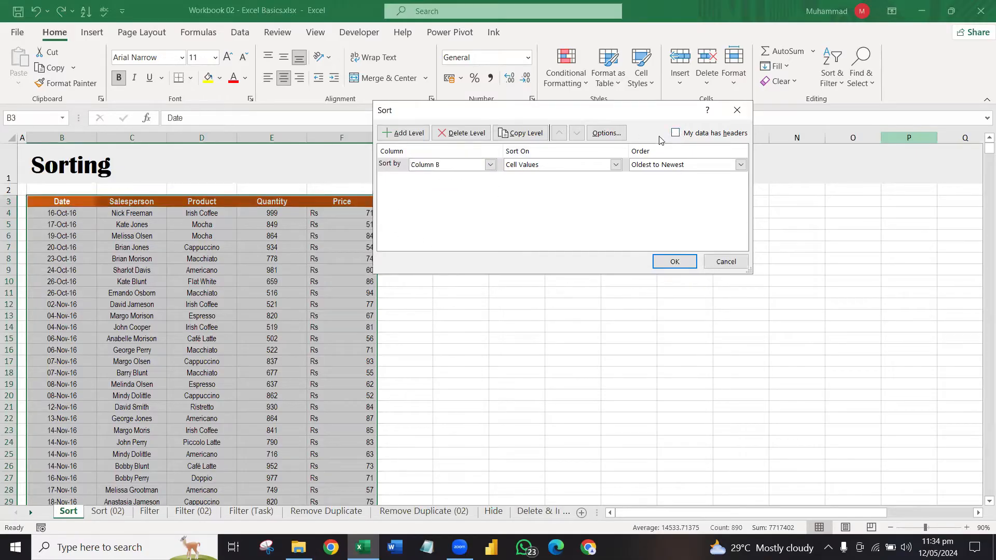
left_click(479, 165)
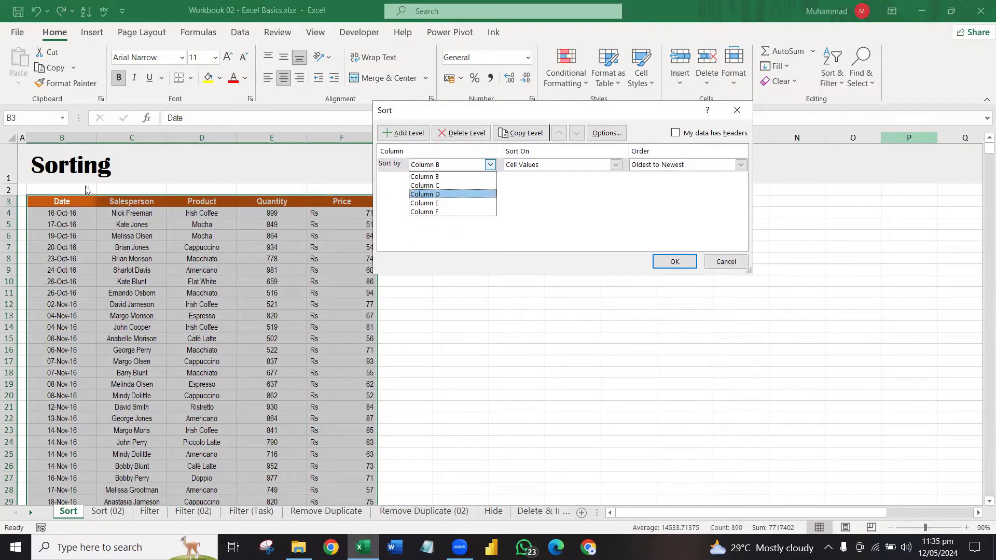
left_click(675, 135)
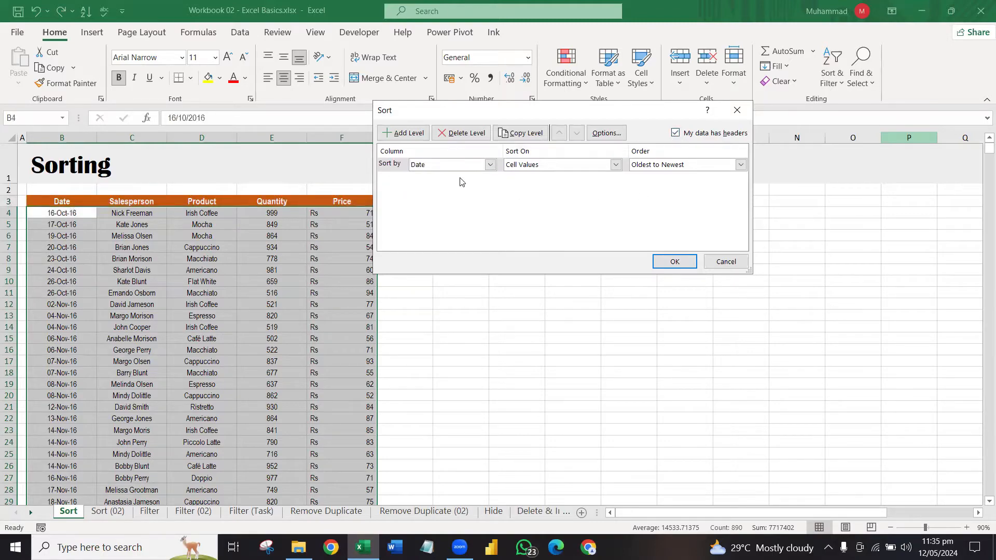
Step: Sort the selected table by Quantity on cell values in Largest to Smallest order, and deselect the table
left_click(468, 165)
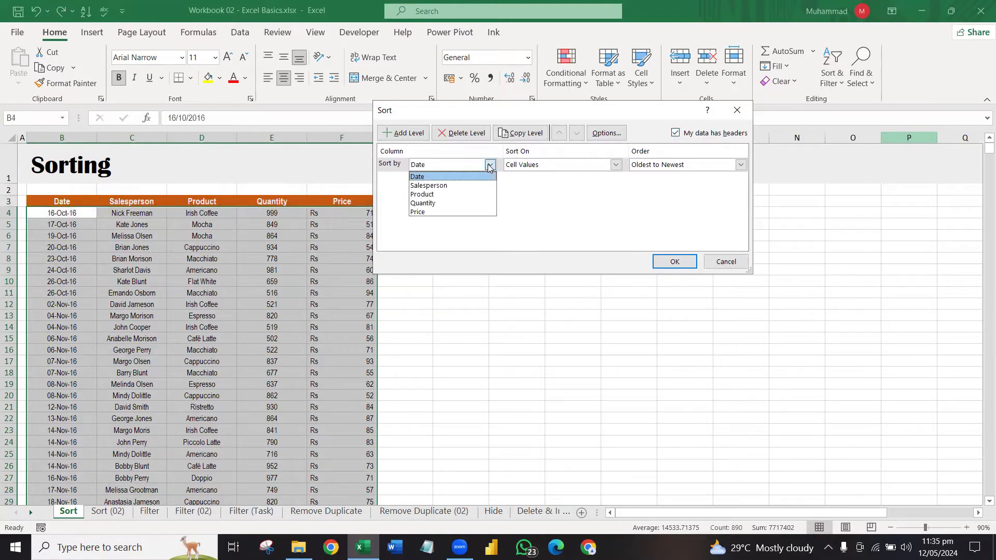
left_click(456, 204)
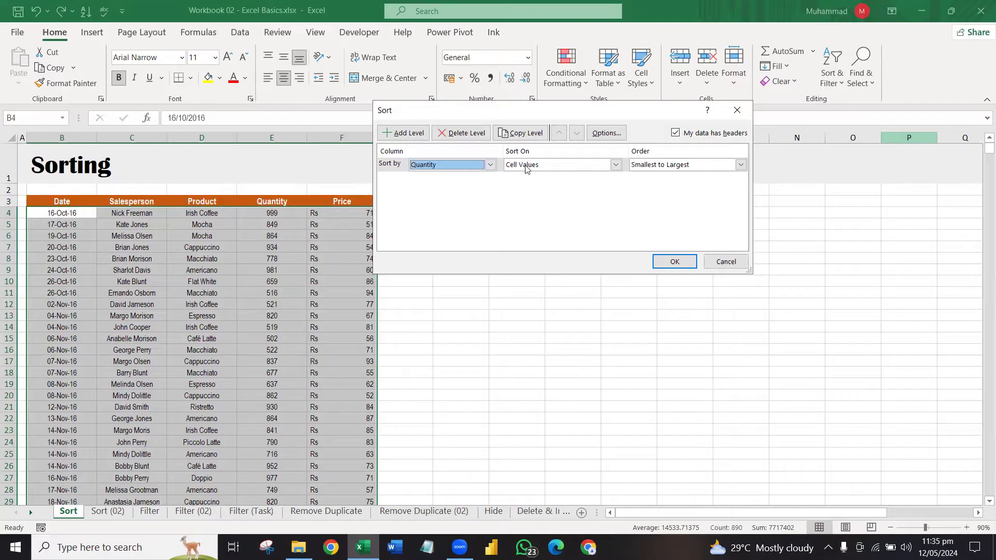
left_click(677, 165)
left_click(639, 185)
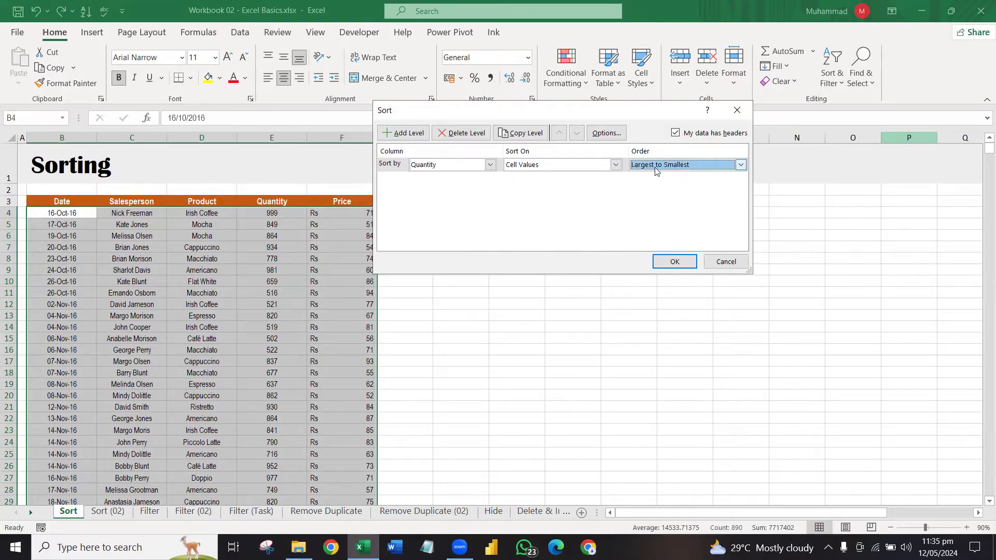
left_click(655, 166)
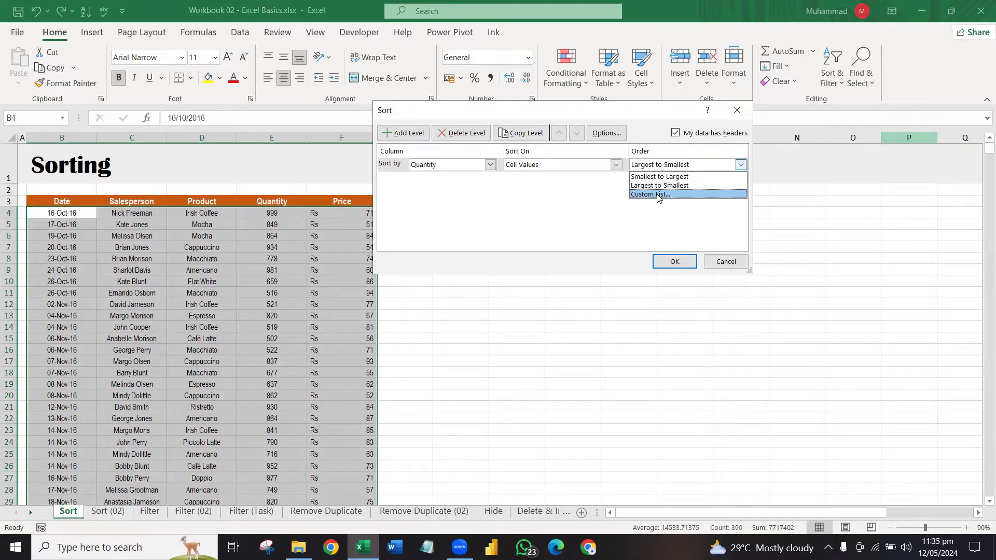
left_click(659, 187)
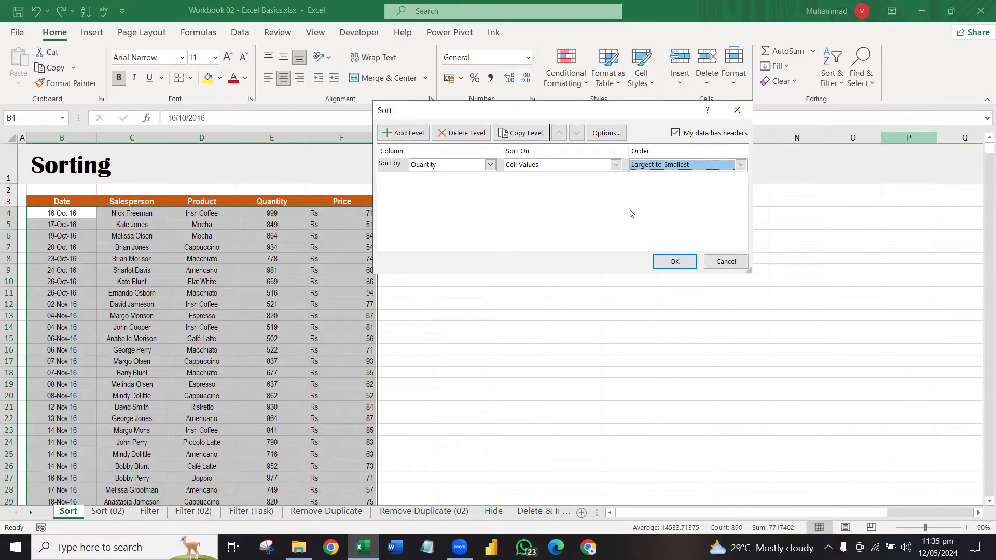
left_click(689, 266)
left_click(218, 315)
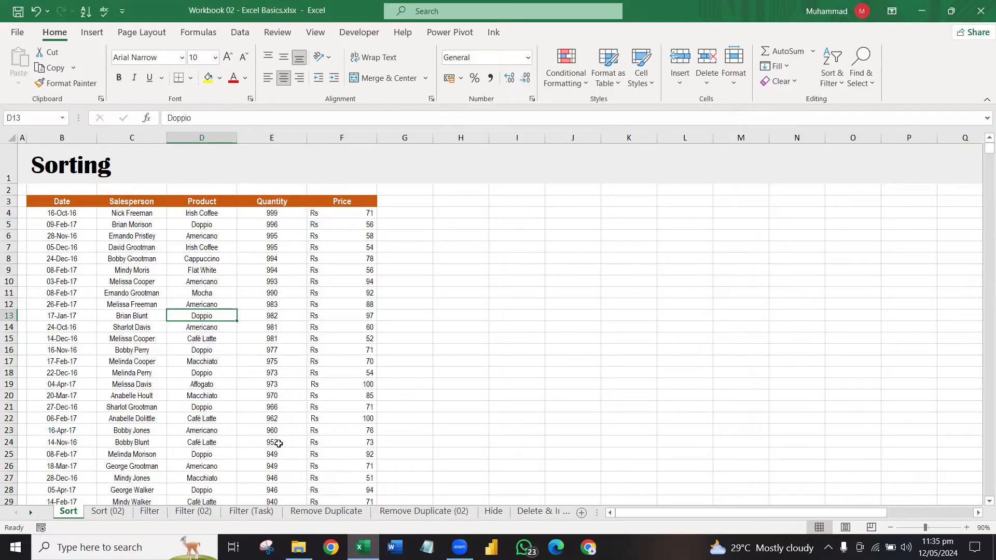
Step: Switch to the Sort (02) sheet and highlight the Price cells F4 to F26 containing the colour fills
left_click(108, 511)
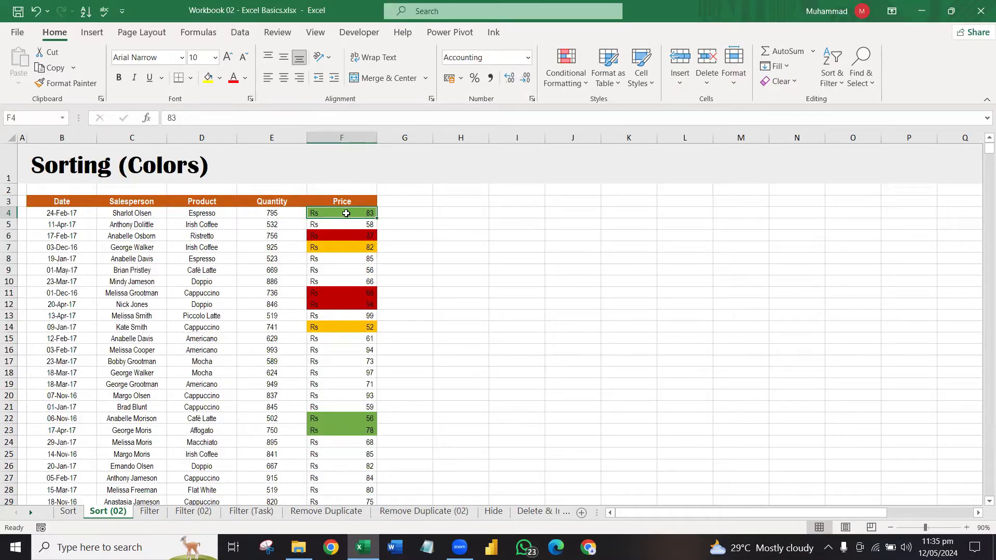
left_click_drag(346, 213, 343, 466)
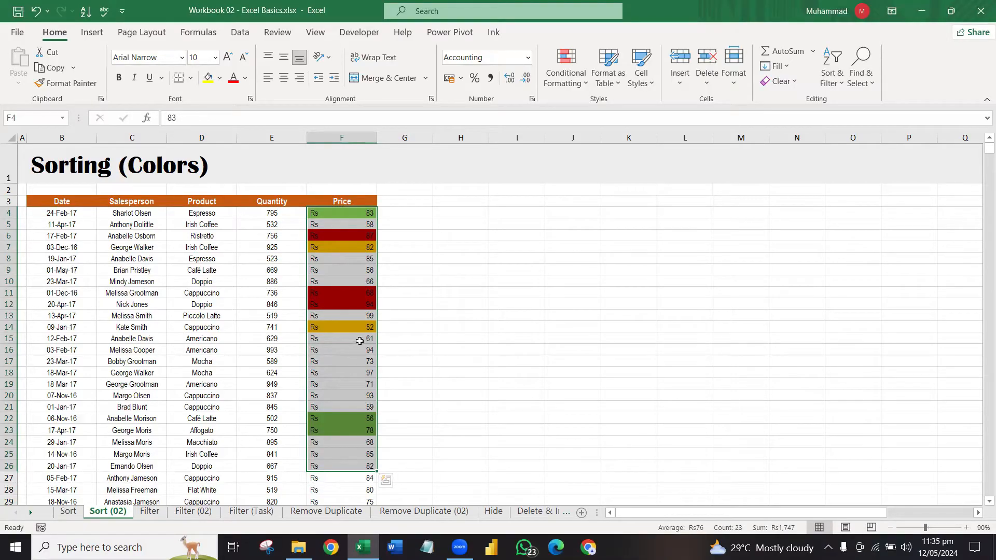
Step: Highlight the unfilled Price cells F15 to F21 and the red-filled Price cells F11 to F12
left_click_drag(360, 339, 361, 404)
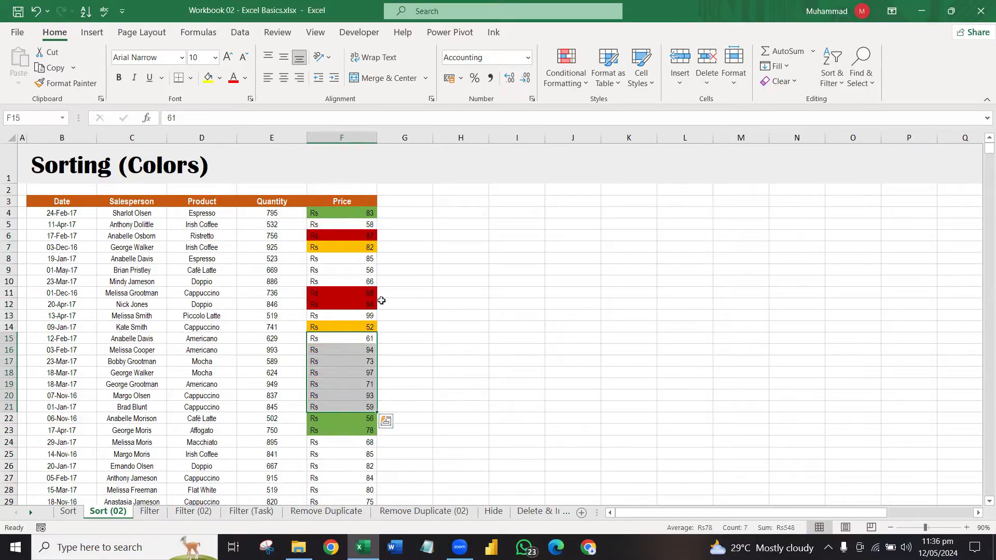
left_click_drag(366, 294, 366, 306)
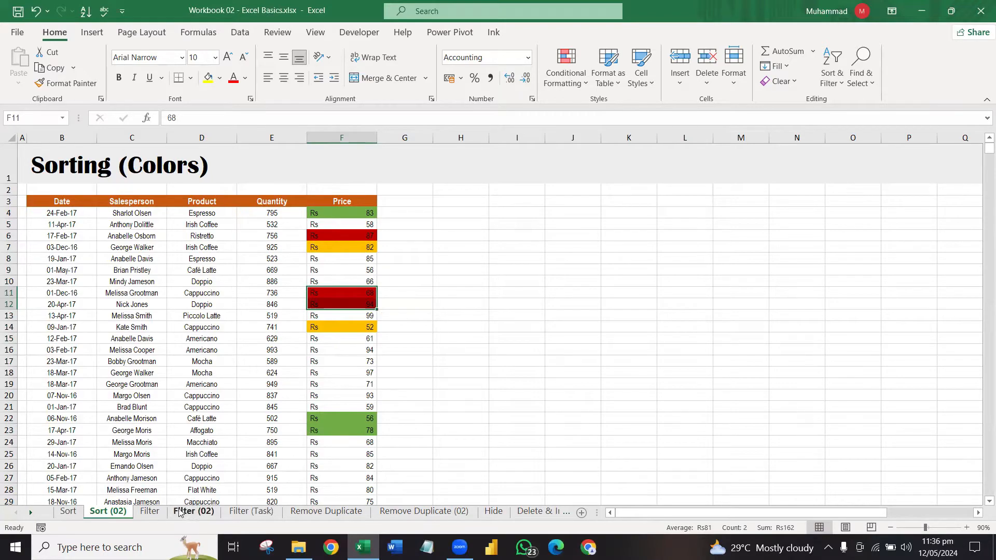
Step: Return to the Sort sheet and highlight the dates in B4 to B21
left_click(77, 512)
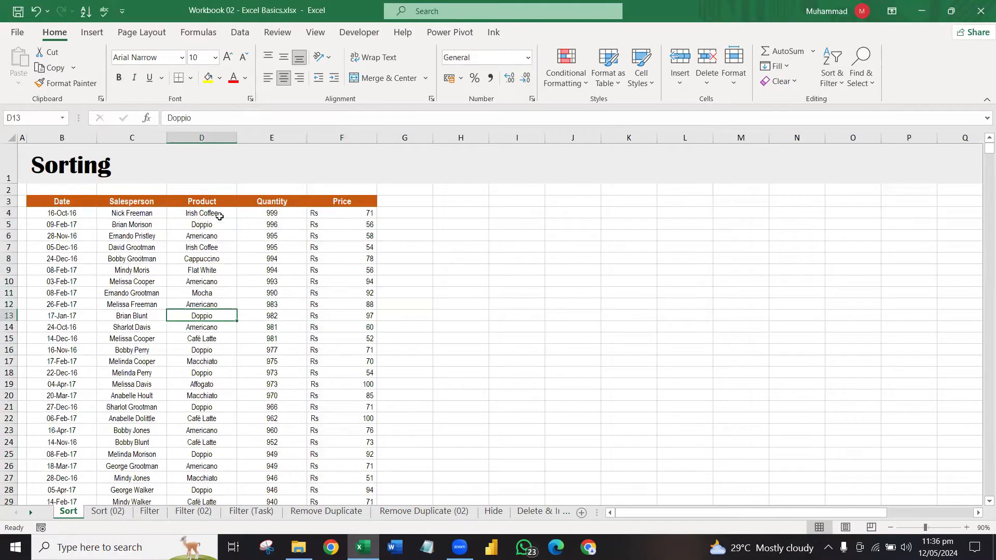
left_click(183, 246)
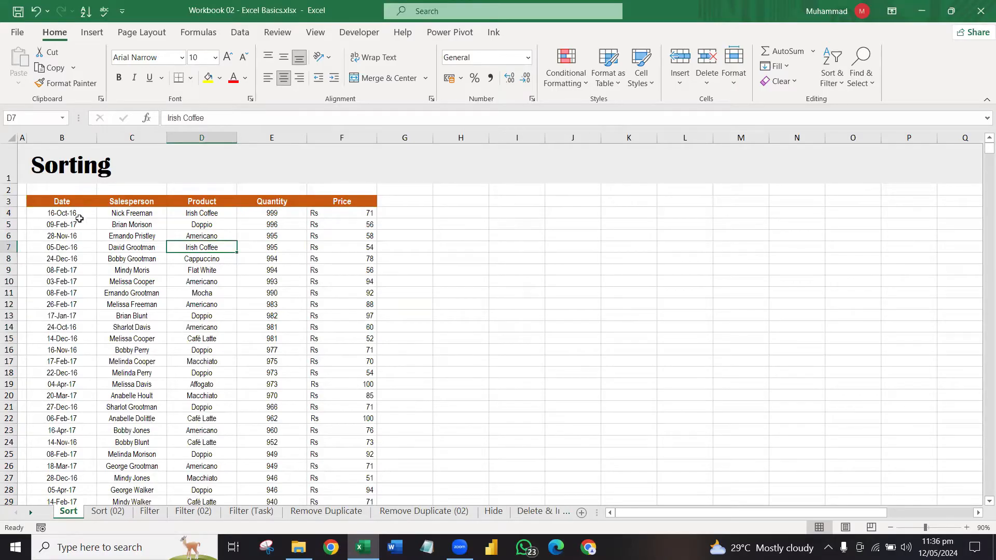
left_click_drag(77, 213, 62, 407)
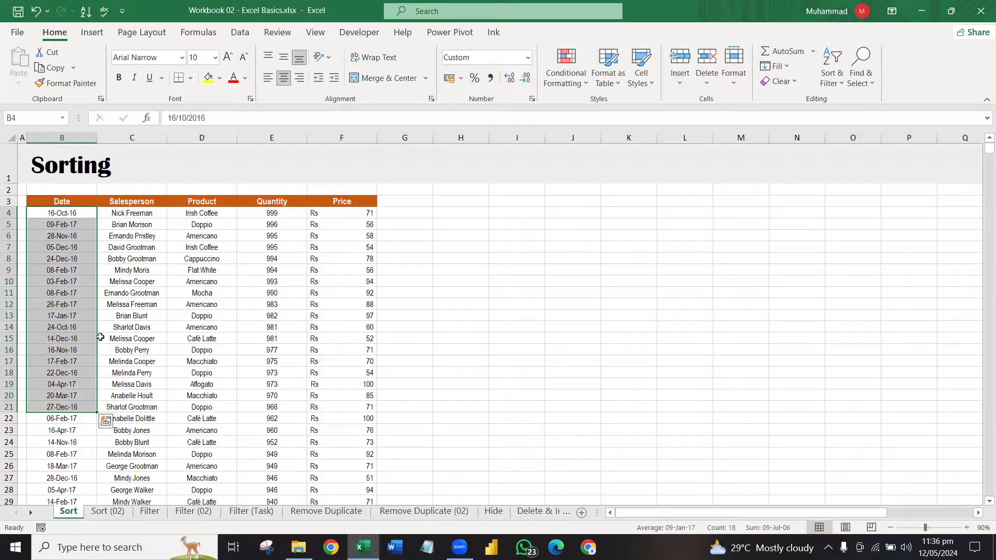
left_click(89, 215)
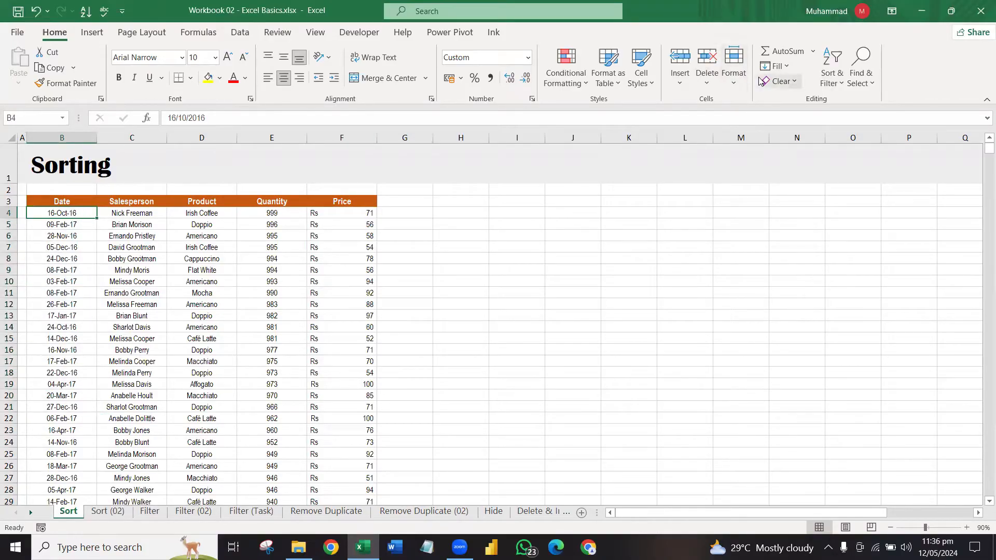
Step: Select the whole sales table with its header row and sort it by Date from Newest to Oldest
left_click(89, 199)
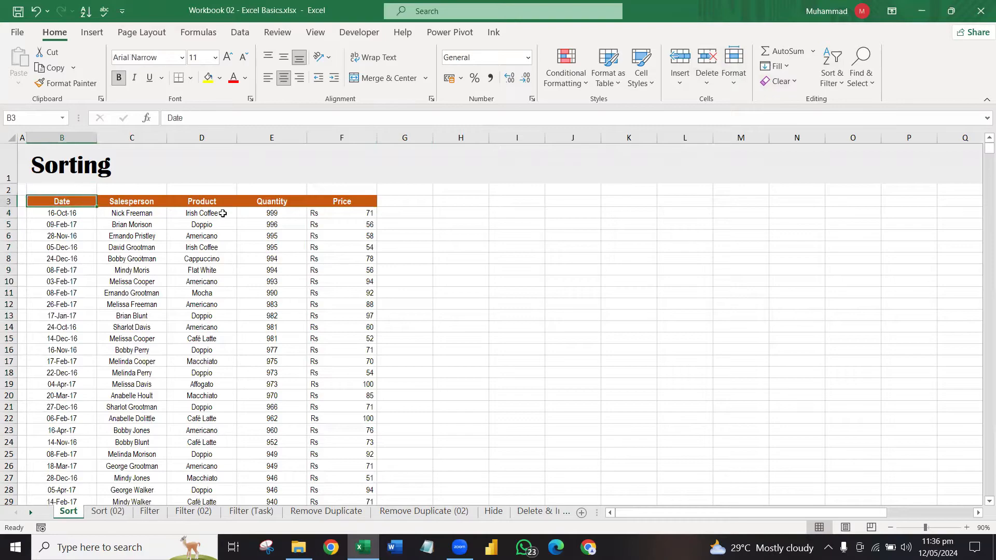
key("ctrl+shift+Right")
key("ctrl+shift+Down")
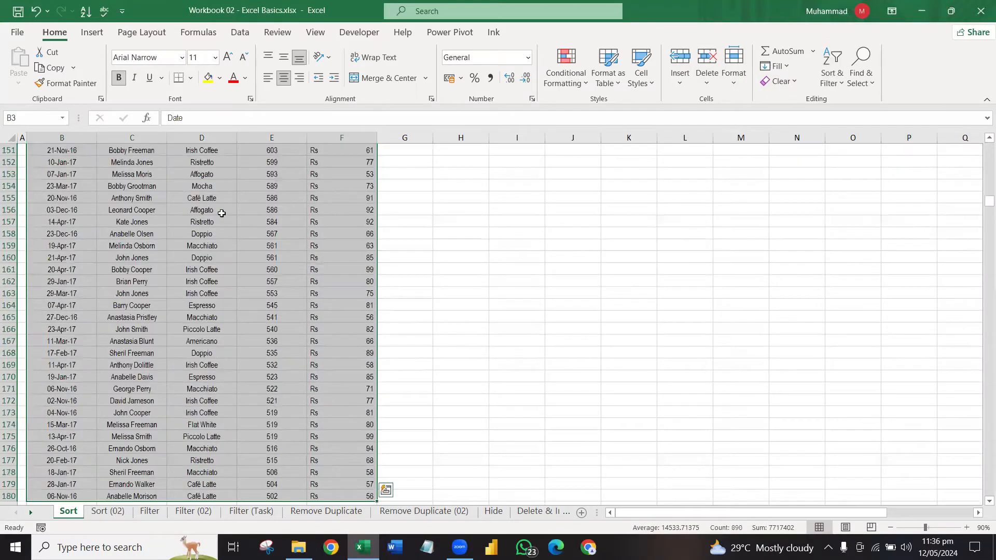
scroll(227, 213, "up", 20)
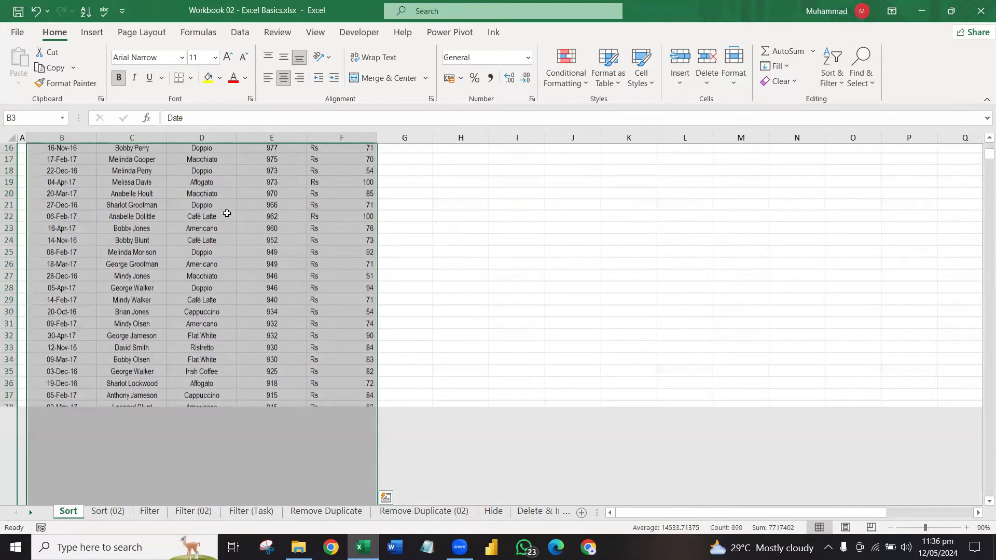
left_click(832, 83)
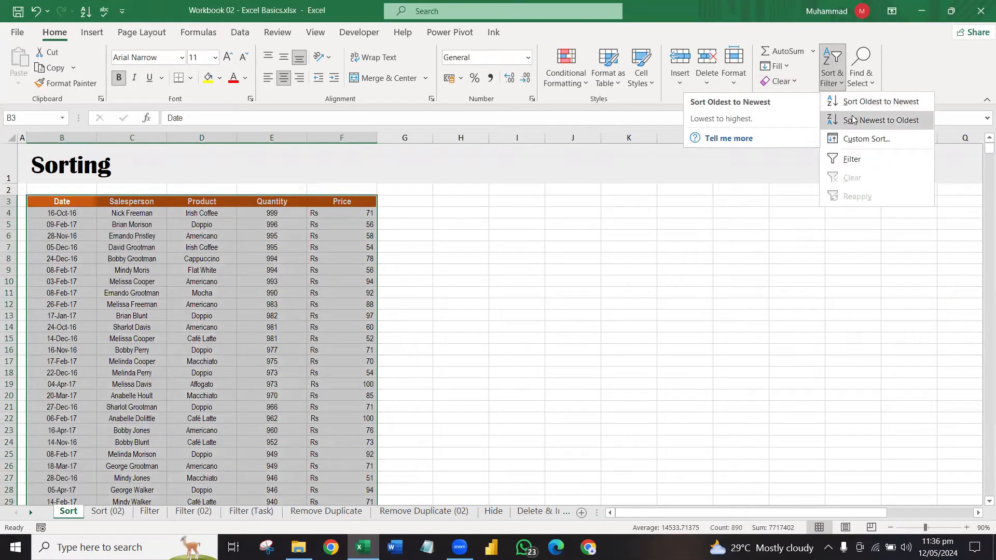
left_click(853, 119)
left_click(173, 340)
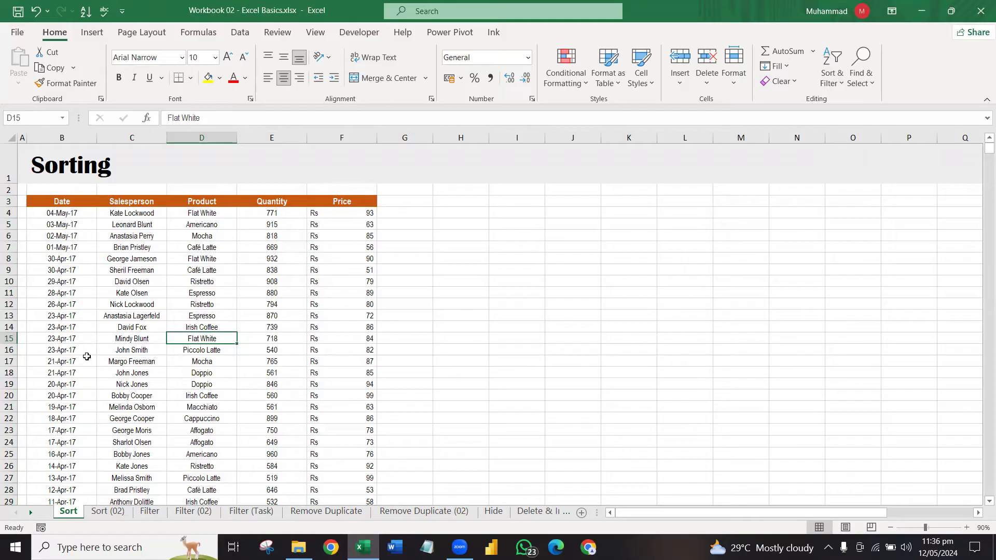
Step: Highlight the 23-Apr-17 rows from Date to Product, B13 to D16, and clear the highlight
left_click_drag(82, 316, 114, 353)
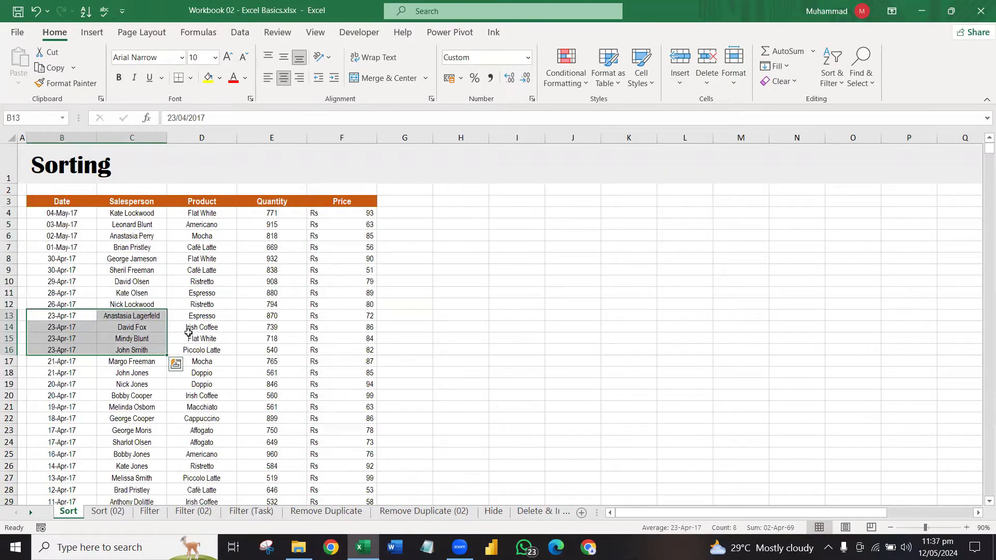
left_click_drag(46, 316, 217, 351)
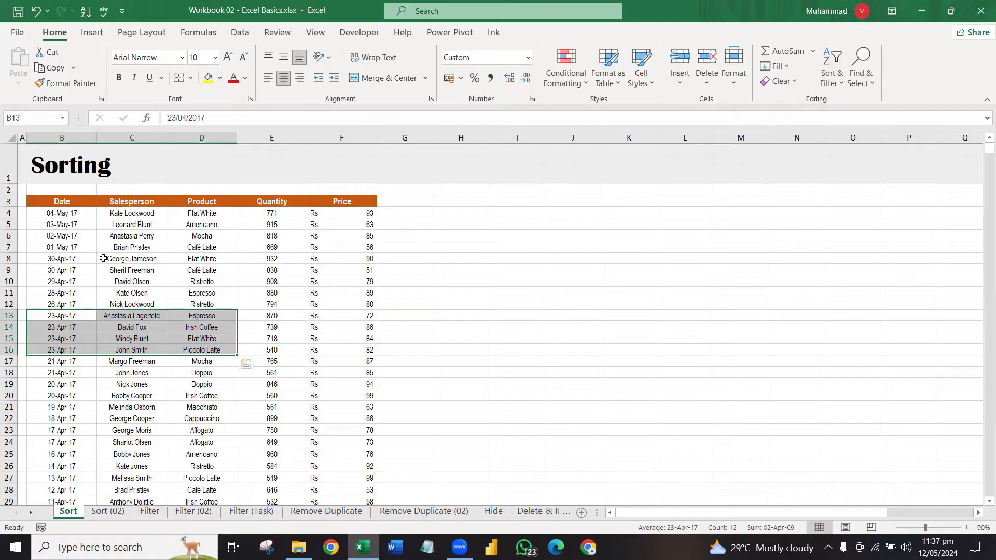
left_click(87, 232)
Step: Select the whole sales table from the Date header and open the Custom Sort settings
left_click(83, 192)
left_click(83, 202)
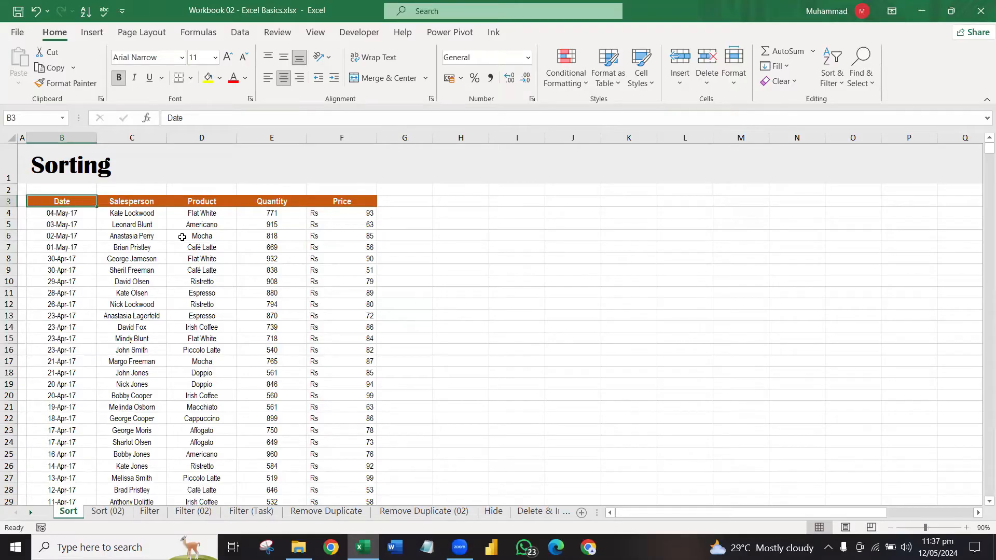
key("ctrl+shift+Right")
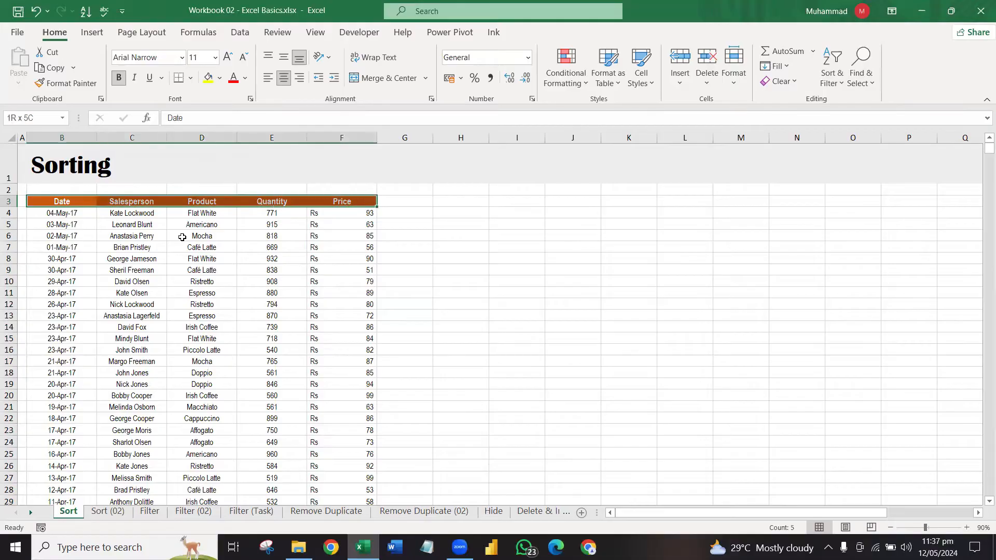
key("ctrl+shift+Down")
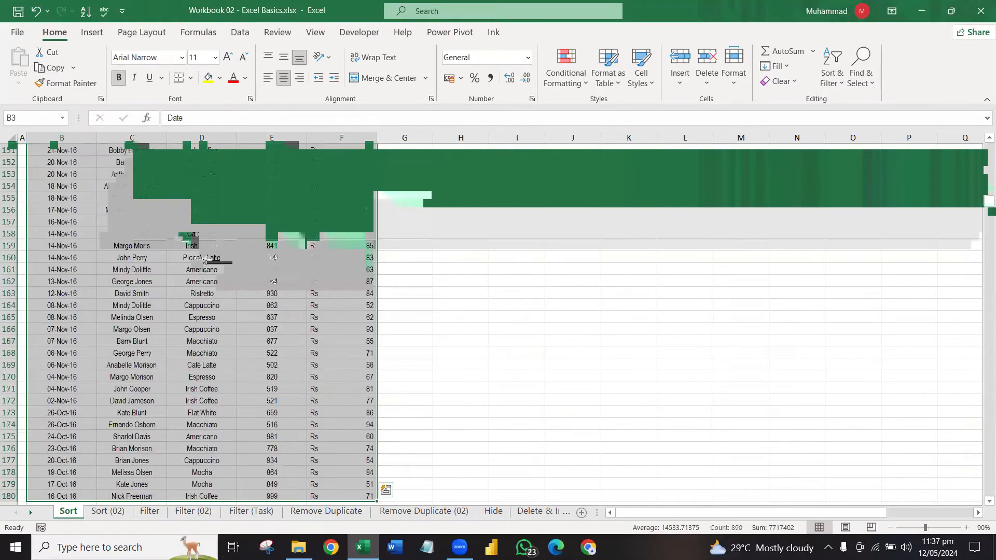
scroll(182, 237, "up", 20)
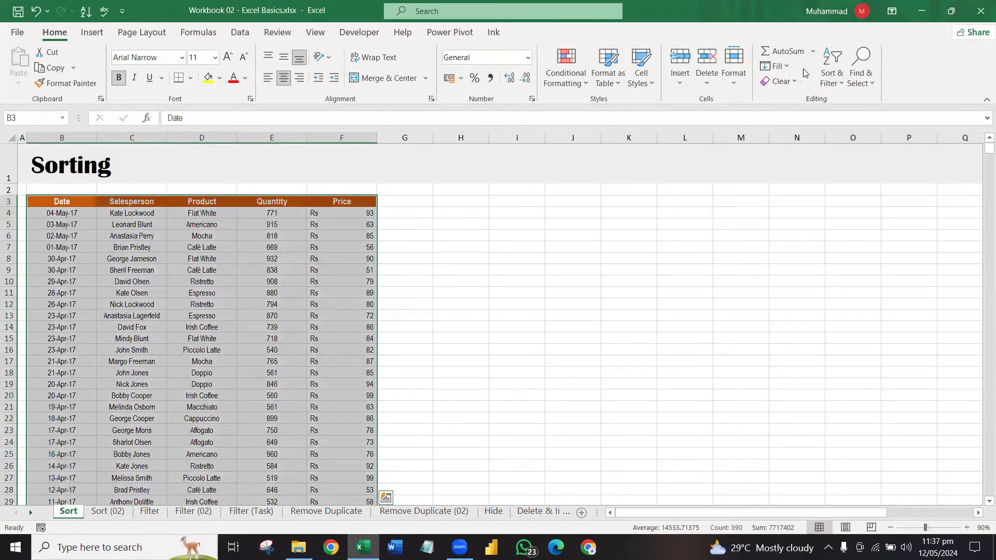
left_click(832, 67)
left_click(865, 138)
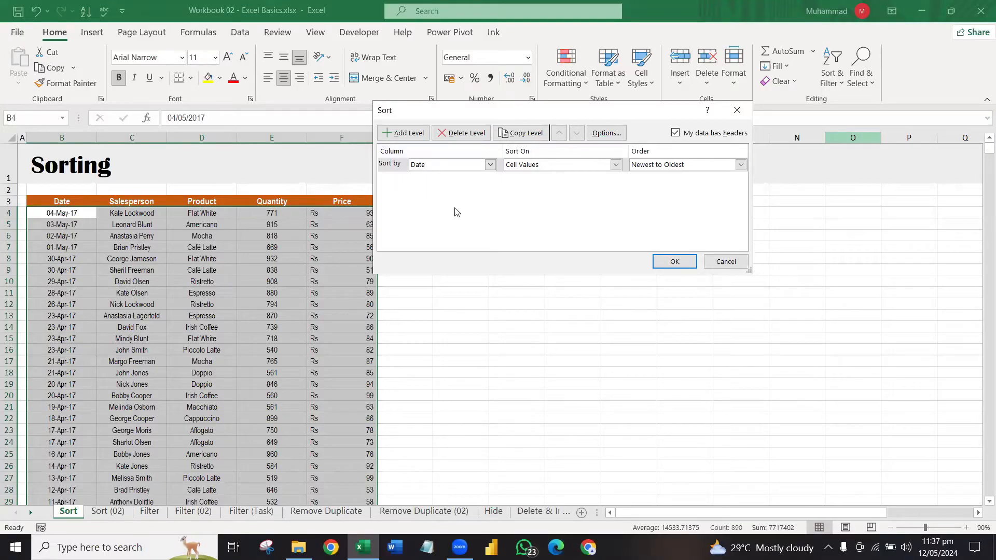
Step: Add a second sort level by Product on cell values in A to Z order, apply the sort and deselect the table
left_click(422, 136)
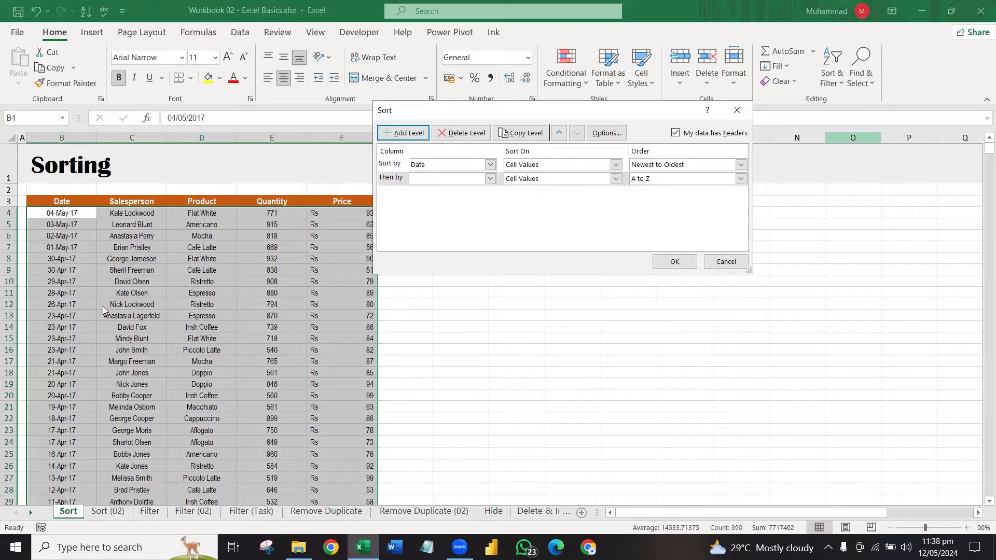
left_click(460, 179)
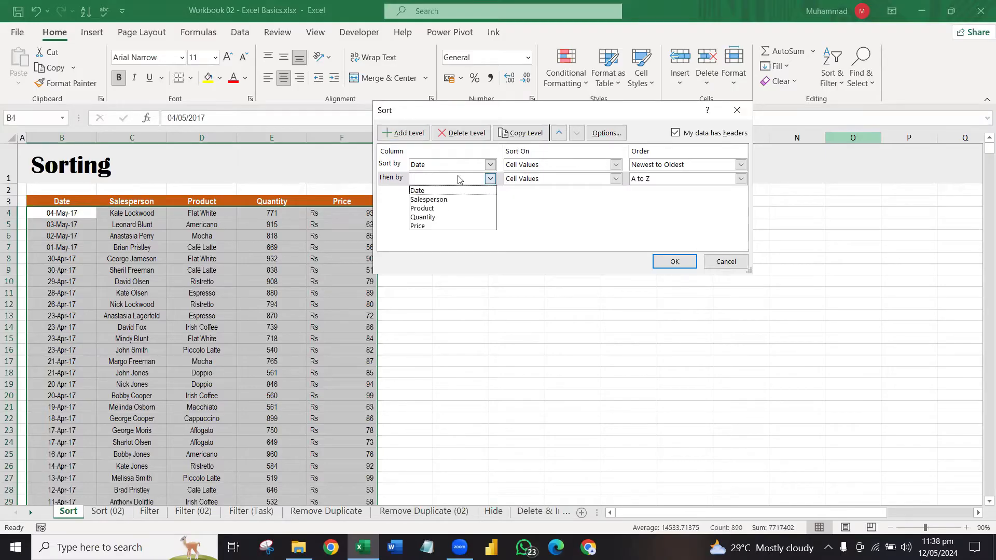
left_click(448, 208)
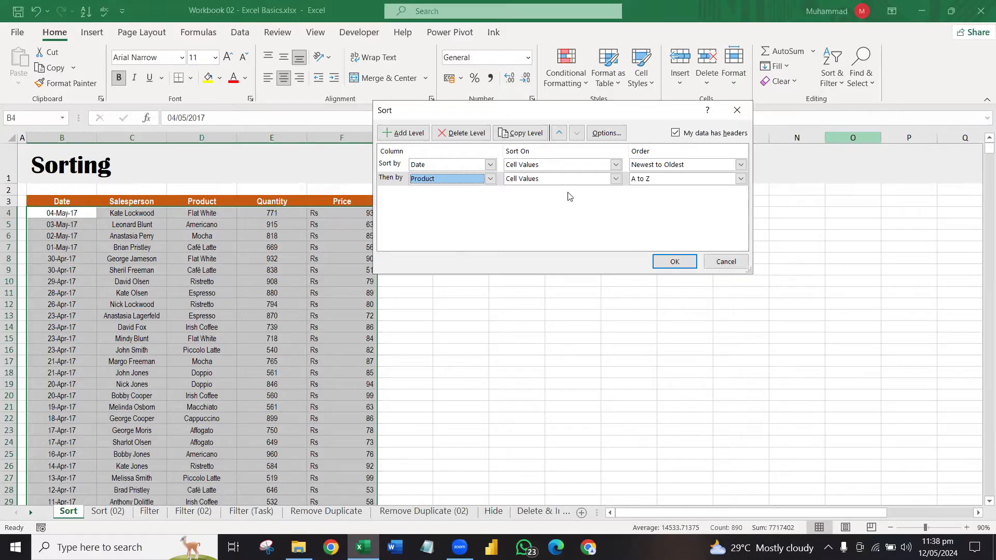
left_click(581, 179)
left_click(620, 188)
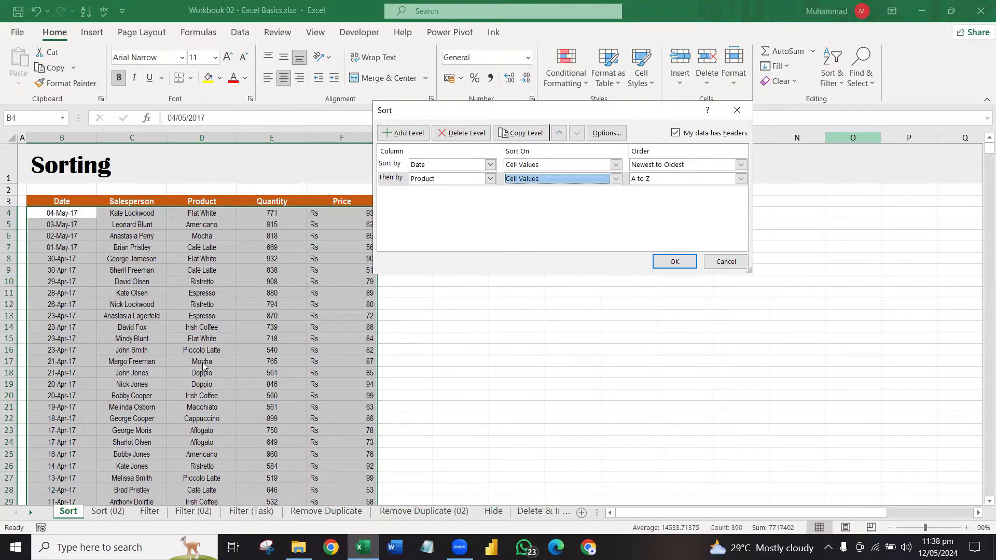
left_click(686, 261)
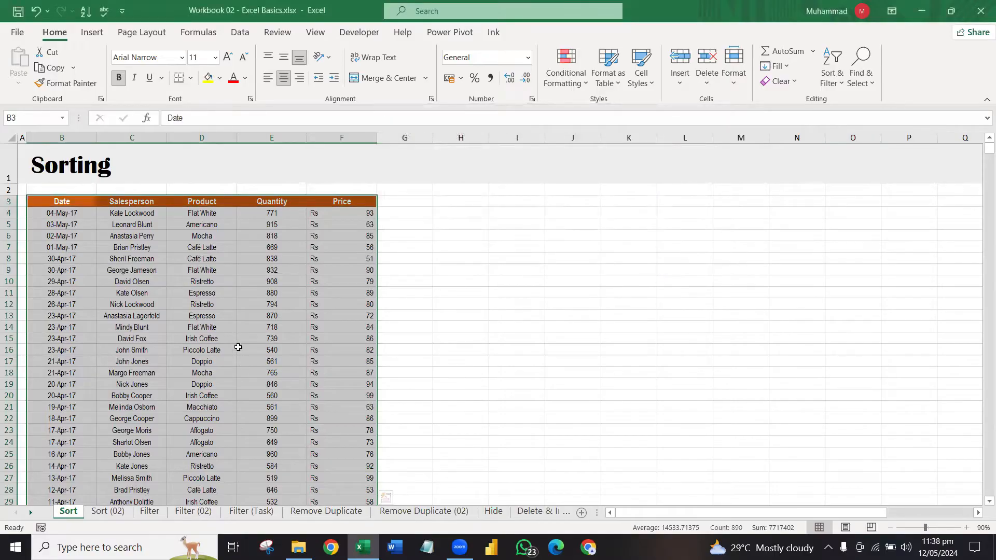
left_click(228, 338)
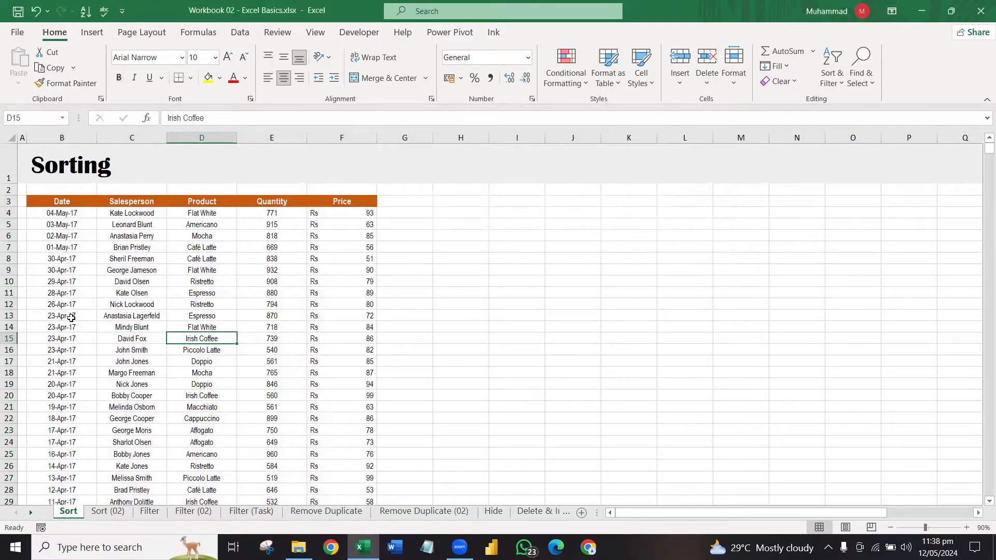
Step: Check the Product order within the 23-Apr-17 rows by highlighting B13 to D16 and the products in D13 to D16
left_click_drag(73, 313, 81, 346)
left_click_drag(193, 353, 220, 353)
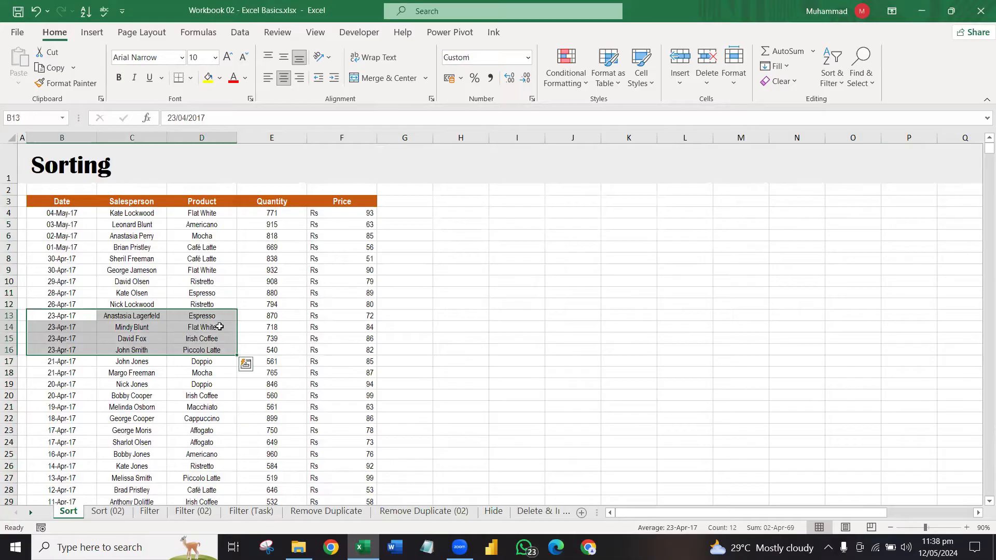
left_click_drag(219, 316, 220, 357)
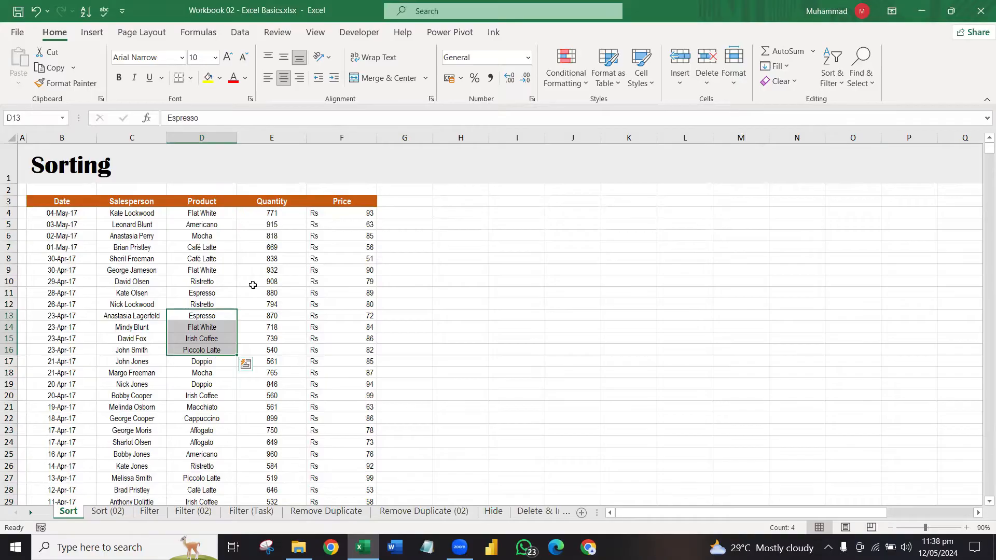
Step: Highlight the dates in B4 to B16 together with the quantities in E4 to E16
left_click(86, 212)
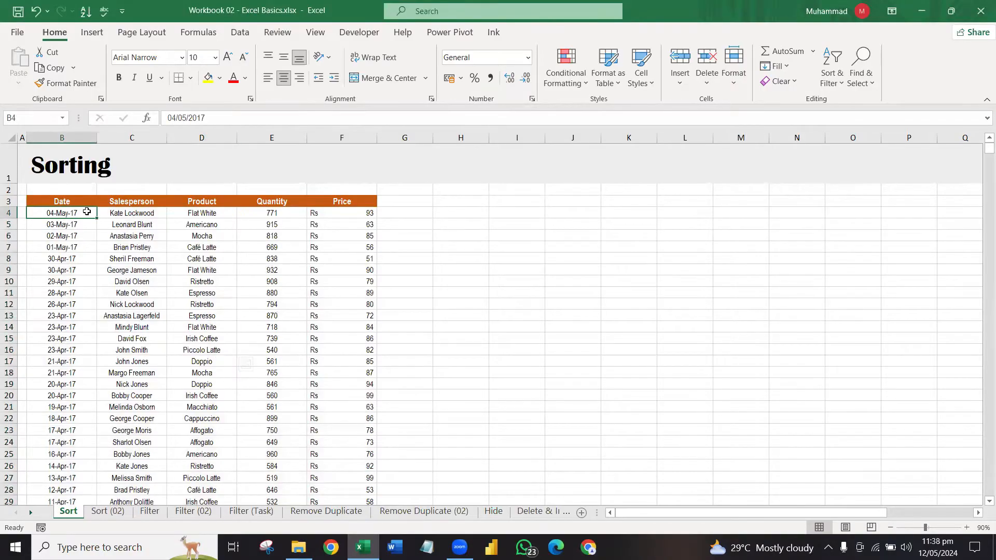
left_click(84, 344, "shift")
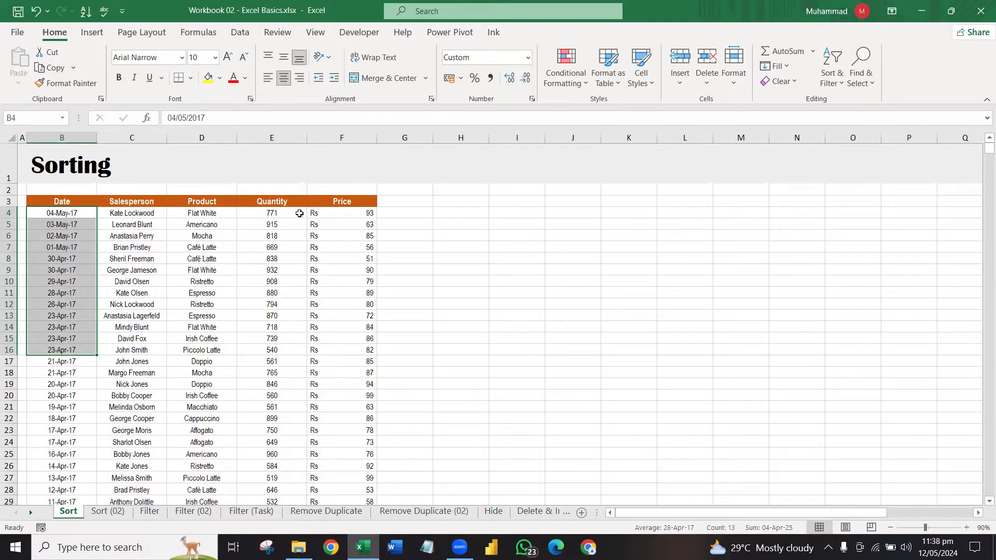
left_click_drag(299, 213, 292, 350)
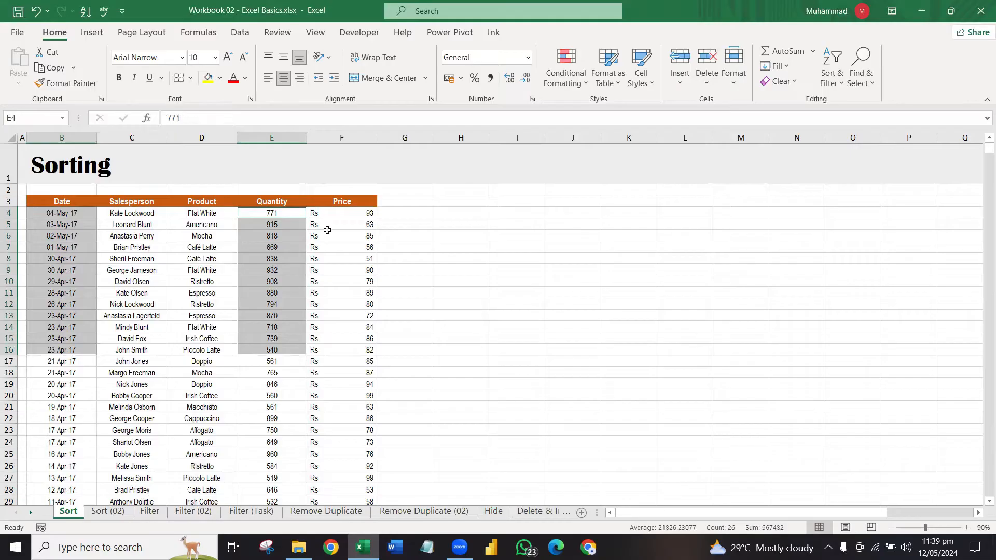
Step: Switch to the Sort (02) sheet, select its whole table with headers and open the Custom Sort settings
left_click(115, 516)
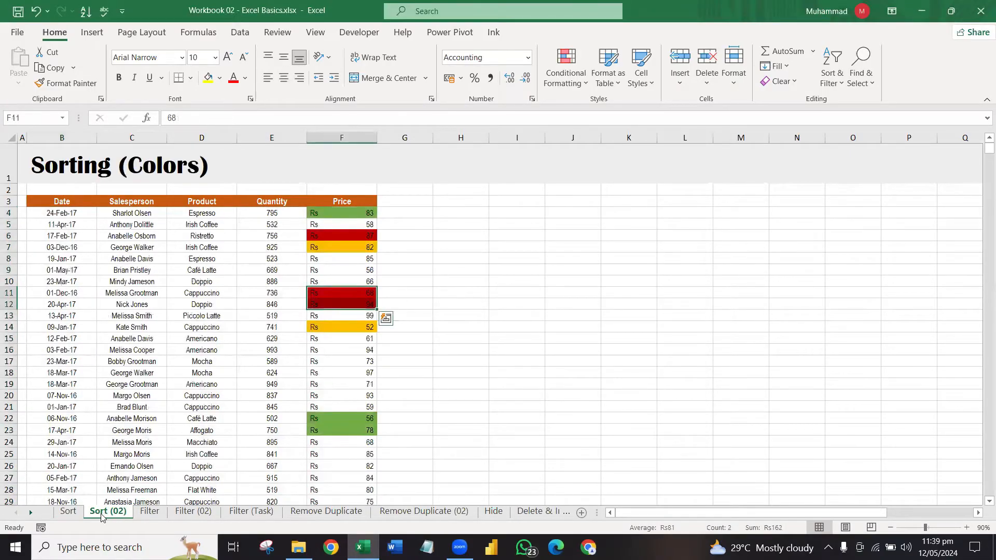
left_click(74, 205)
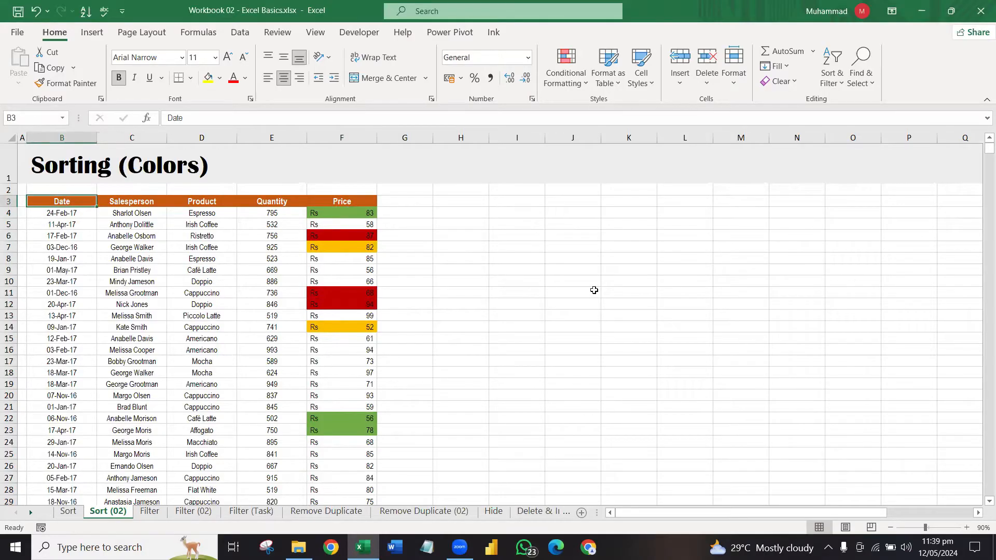
key("ctrl+shift+Right")
key("ctrl+shift+Down")
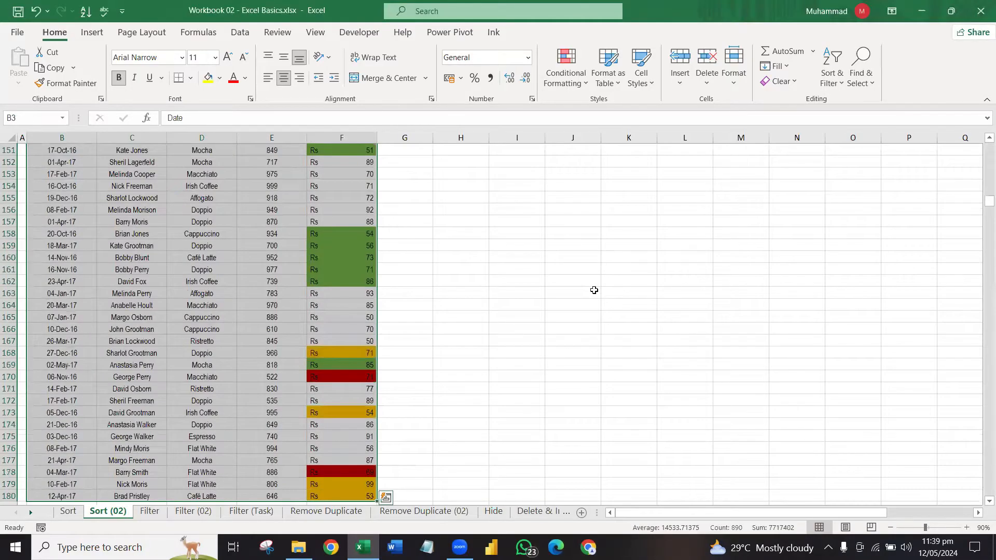
scroll(594, 290, "up", 20)
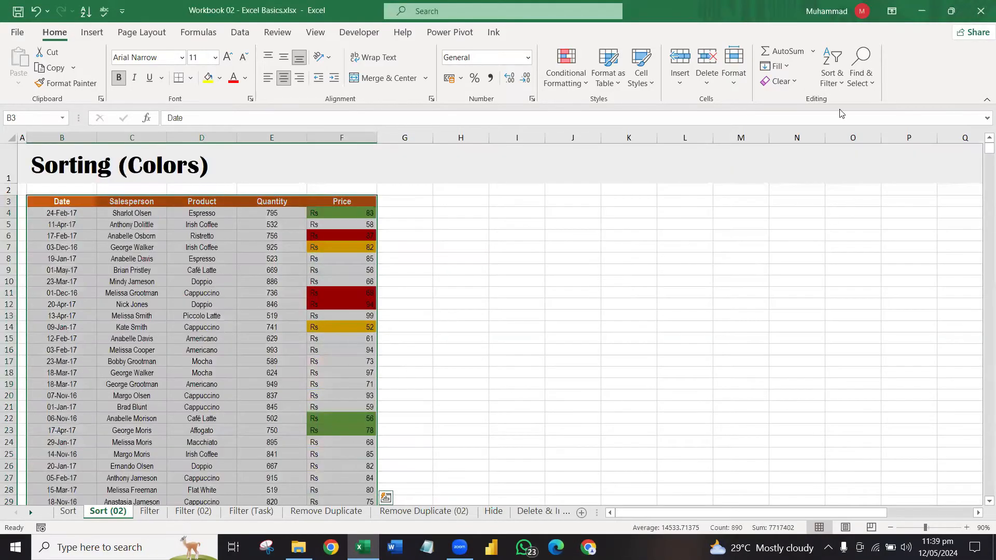
left_click(833, 69)
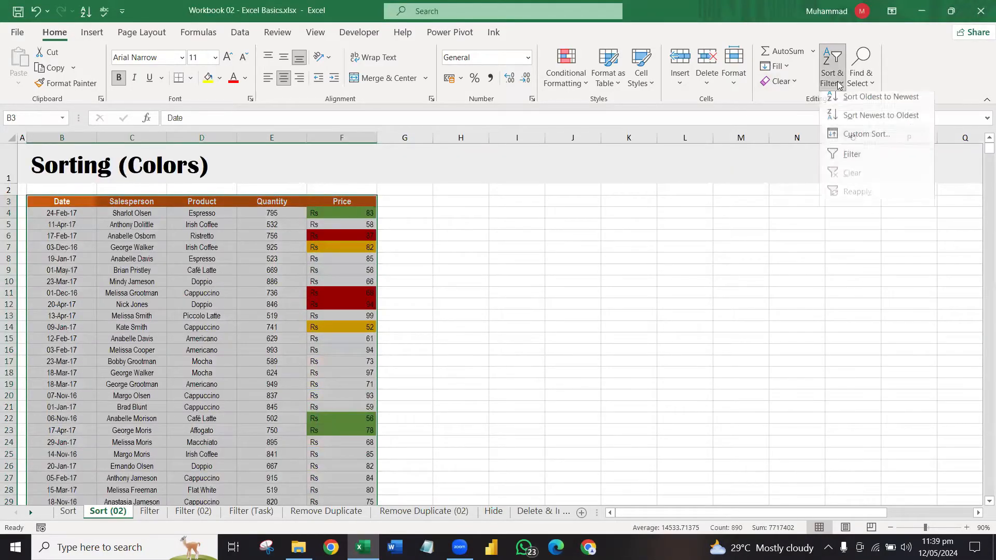
left_click(867, 140)
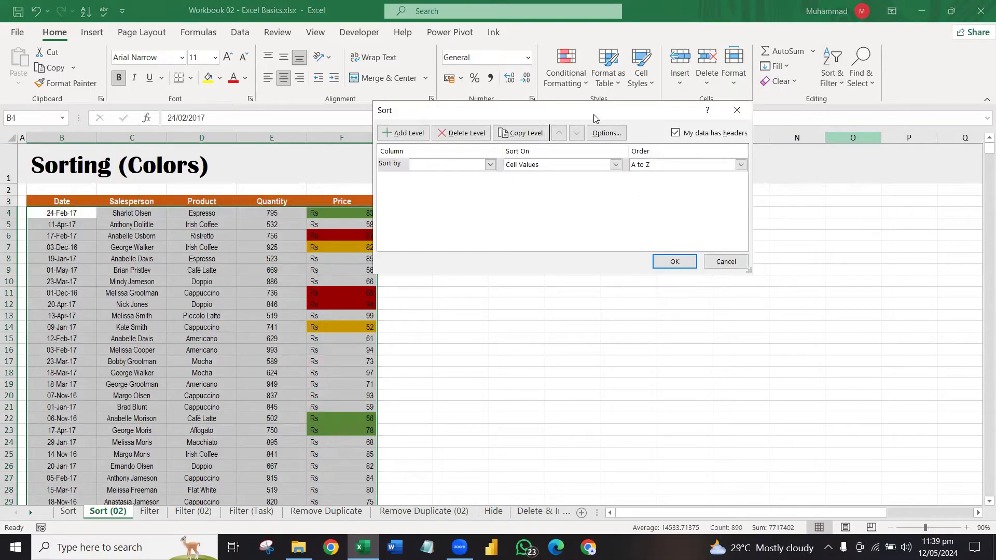
Step: Sort the table by Price on cell colour, with green placed On Top, and apply the sort
left_click_drag(594, 116, 669, 133)
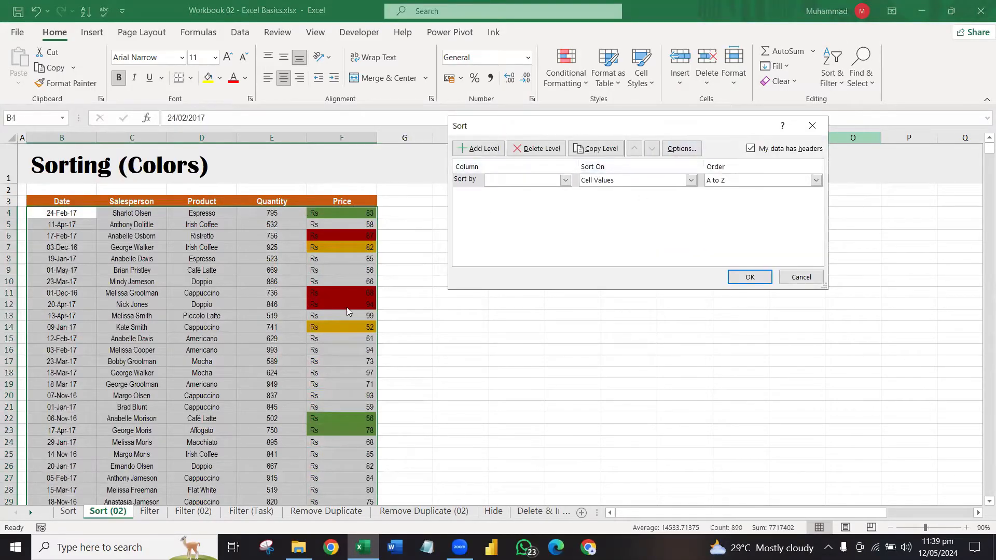
left_click(556, 181)
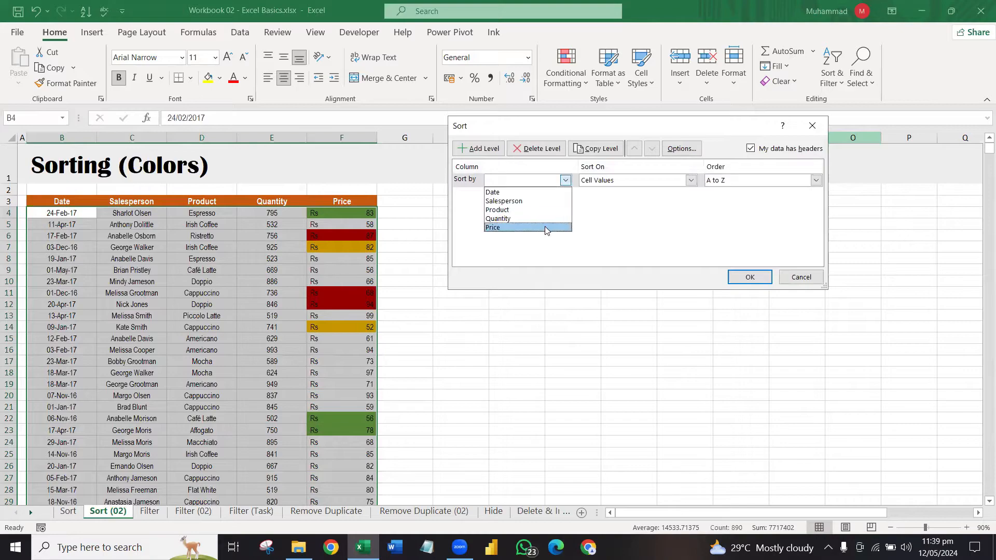
left_click(569, 230)
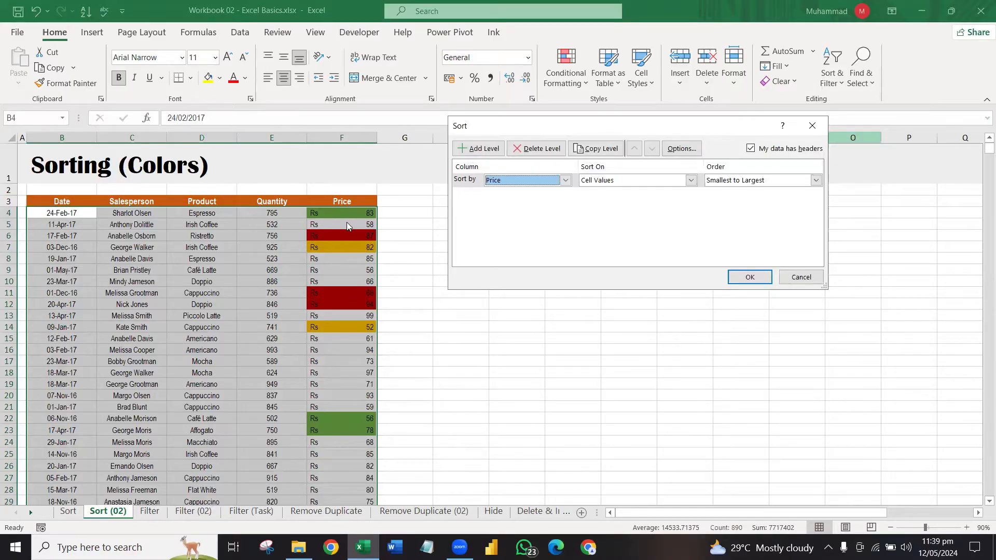
left_click(609, 182)
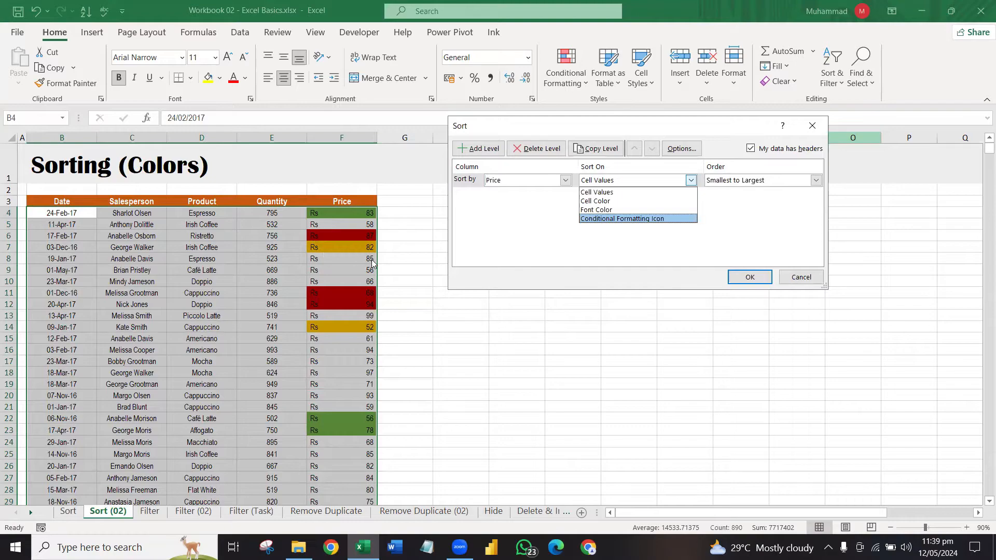
left_click(649, 205)
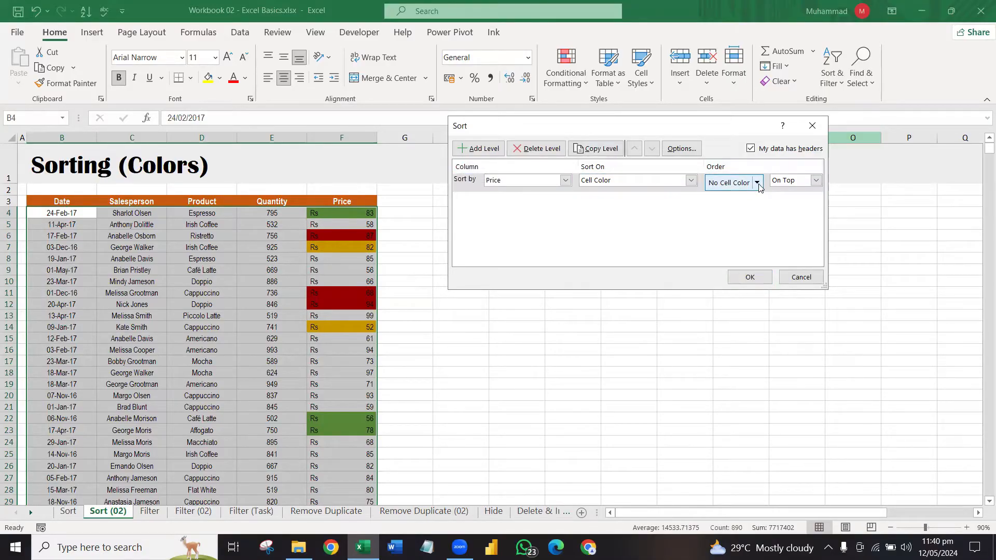
left_click(759, 186)
left_click(745, 221)
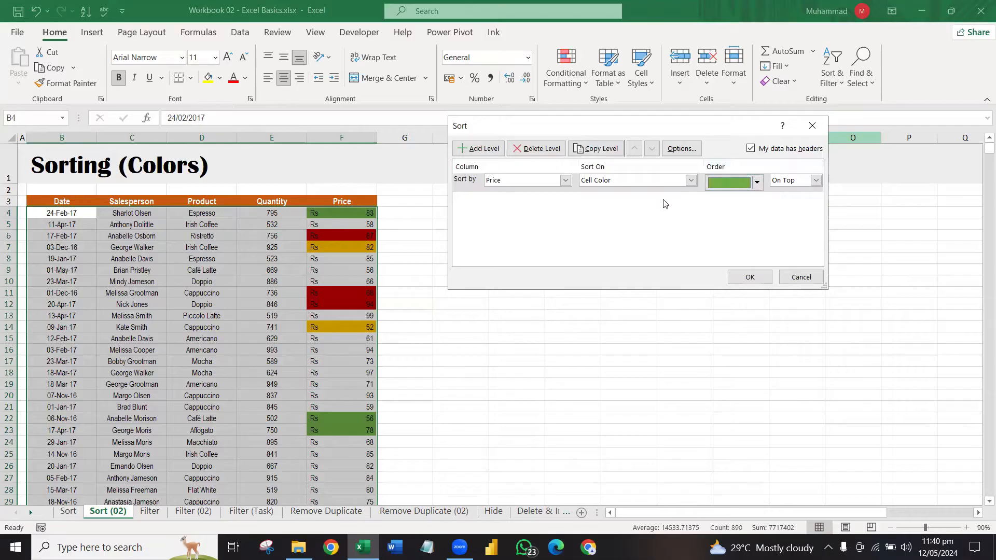
left_click(778, 182)
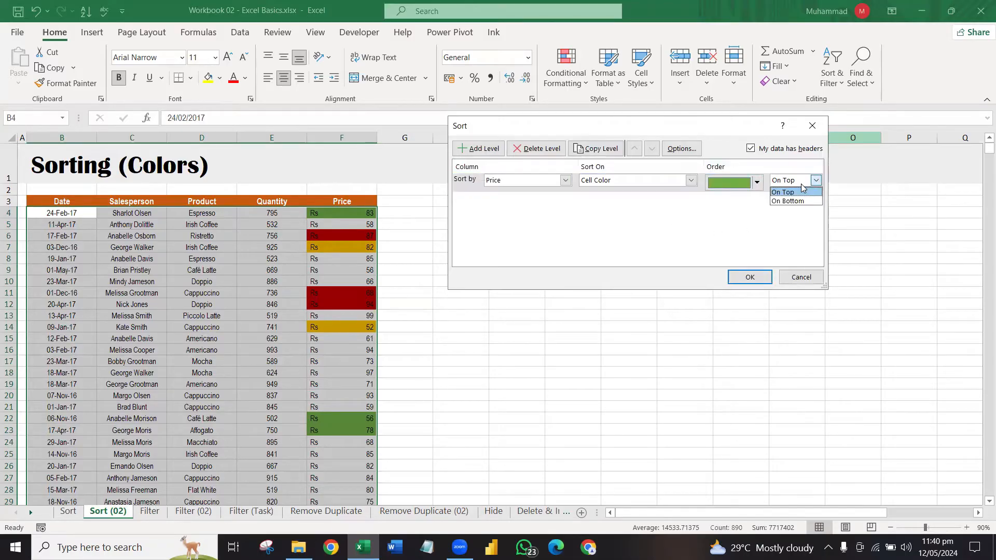
left_click(781, 191)
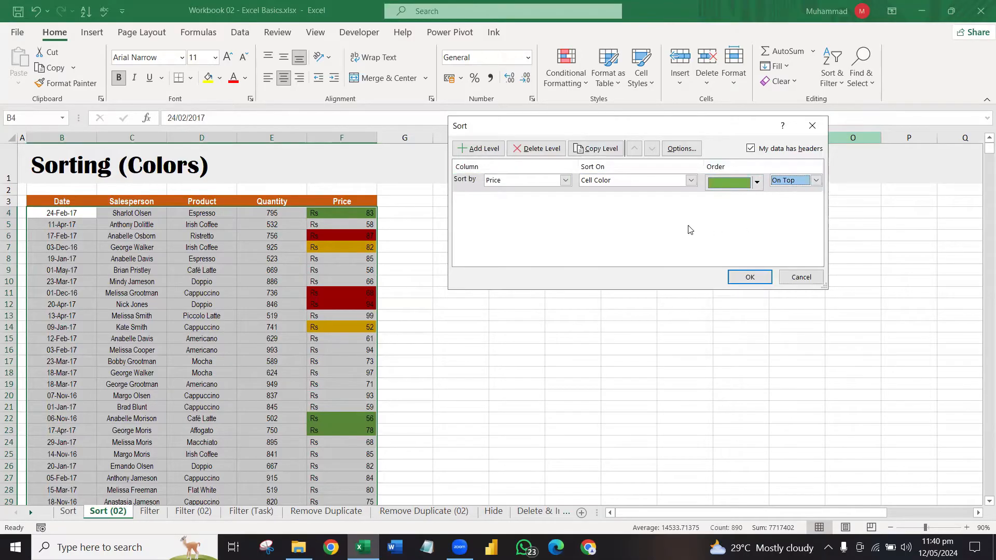
left_click(749, 277)
Step: Check the green Price cells by highlighting F4 to F23
left_click(383, 304)
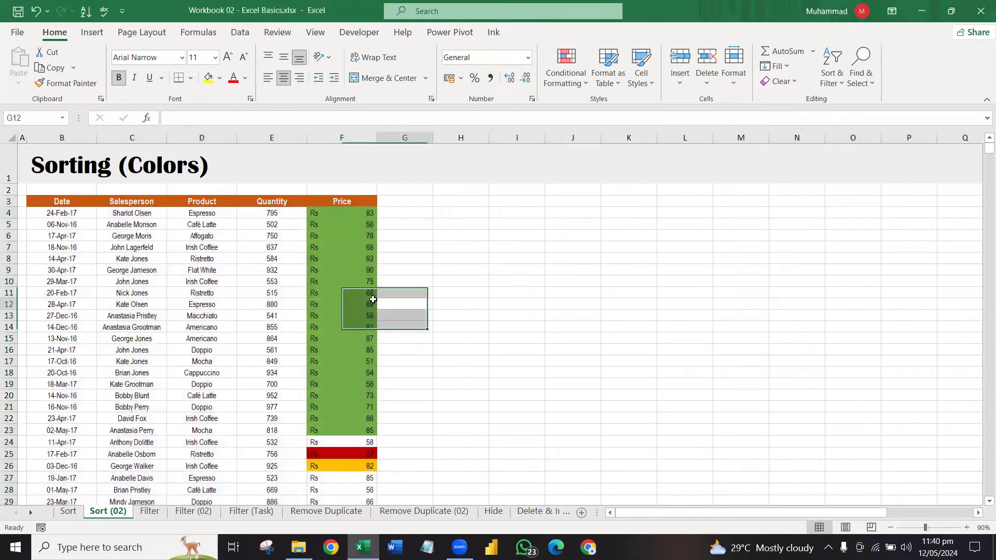
left_click_drag(366, 215, 355, 430)
left_click_drag(987, 149, 979, 111)
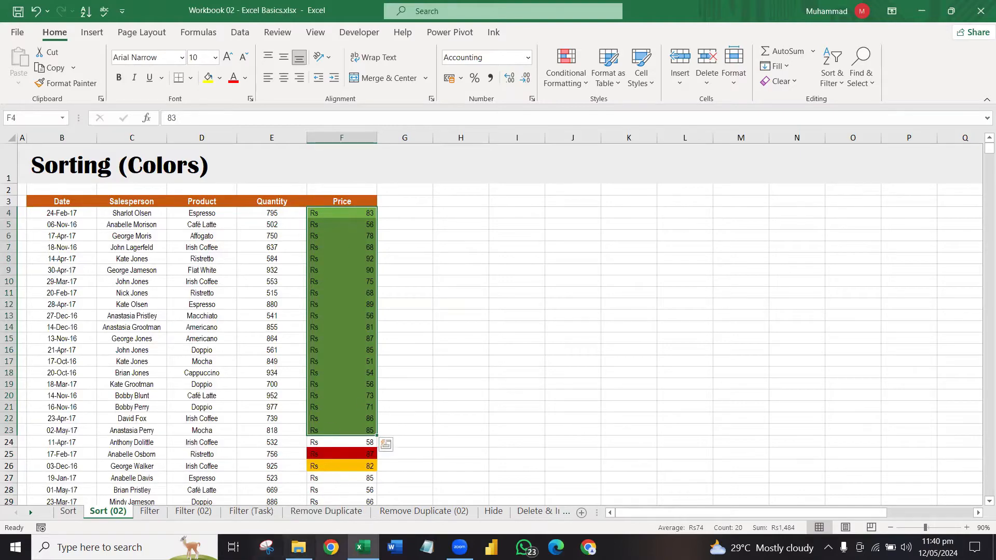
Step: Select the whole table from the Date header across all columns and rows, and open the Custom Sort settings
left_click(65, 202)
key("ctrl+shift+Right")
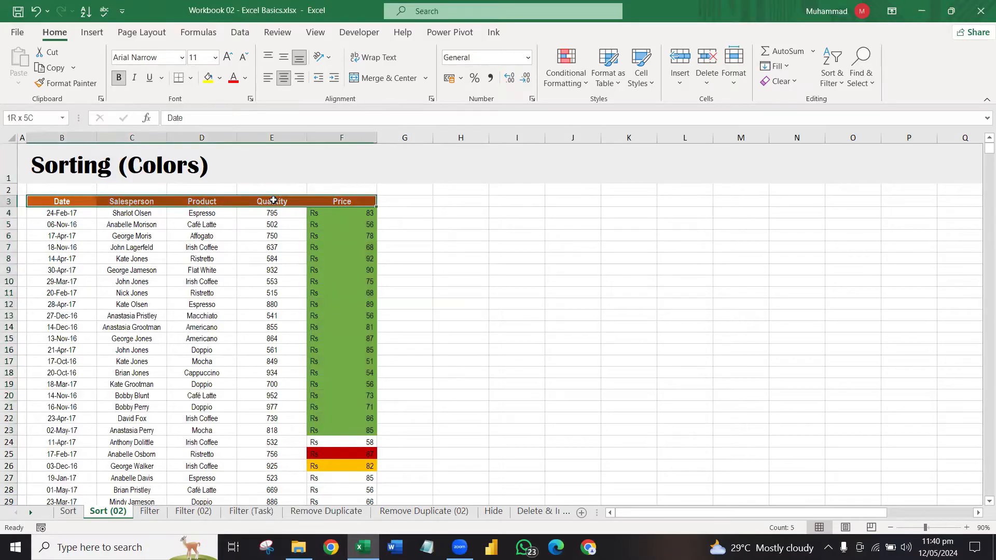
key("ctrl+shift+Down")
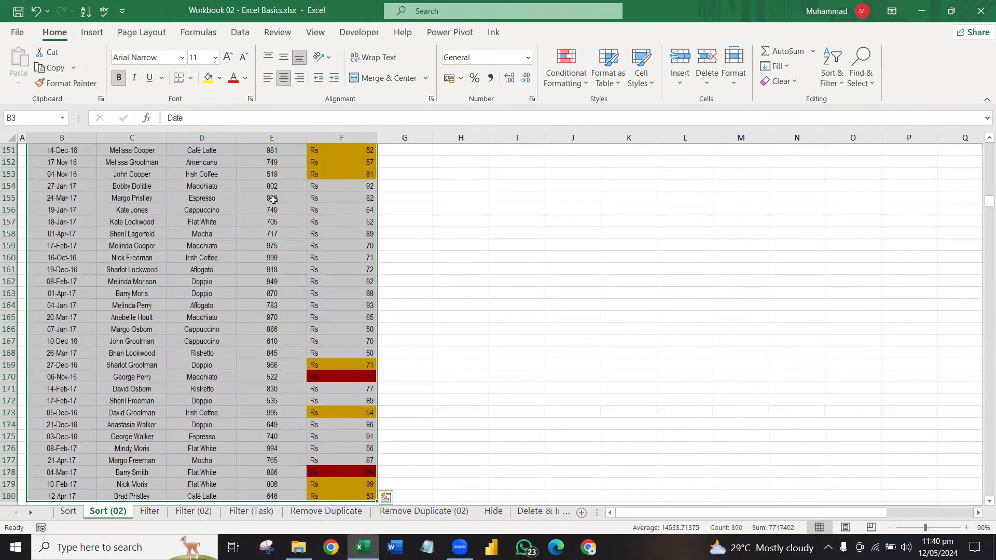
key("ctrl+BackSpace")
left_click(832, 68)
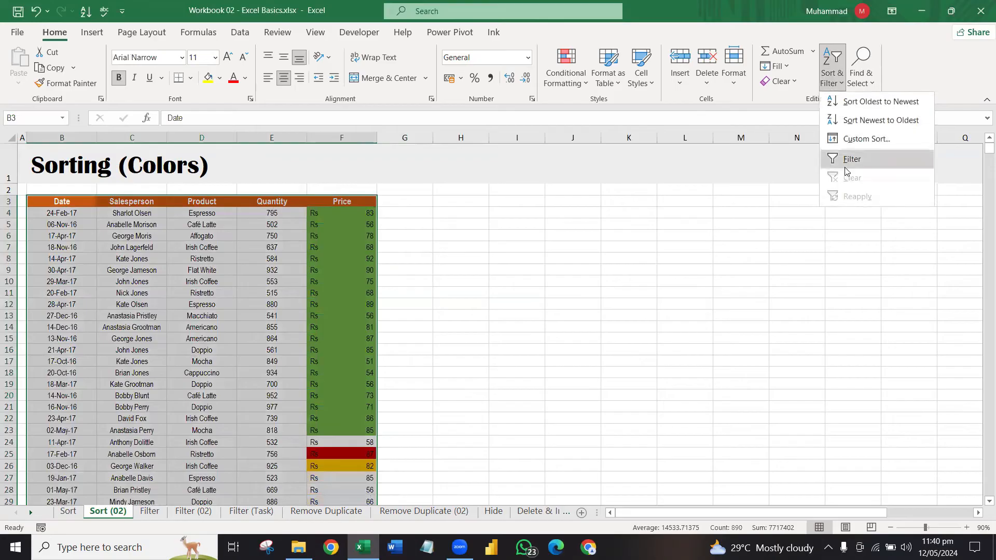
left_click(866, 139)
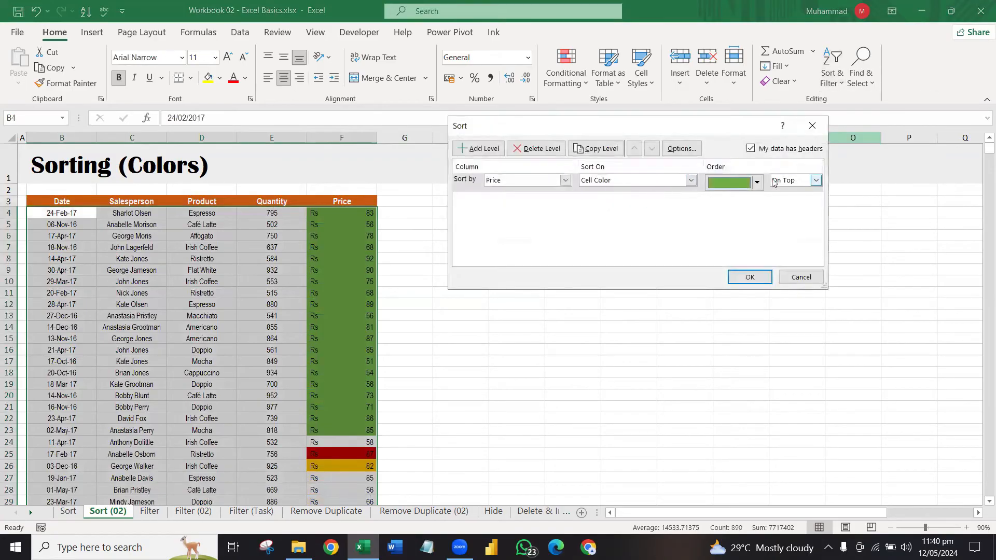
Step: Add a second sort level by Price on cell colour, with yellow (RGB 255, 192, 0) On Top
left_click(498, 150)
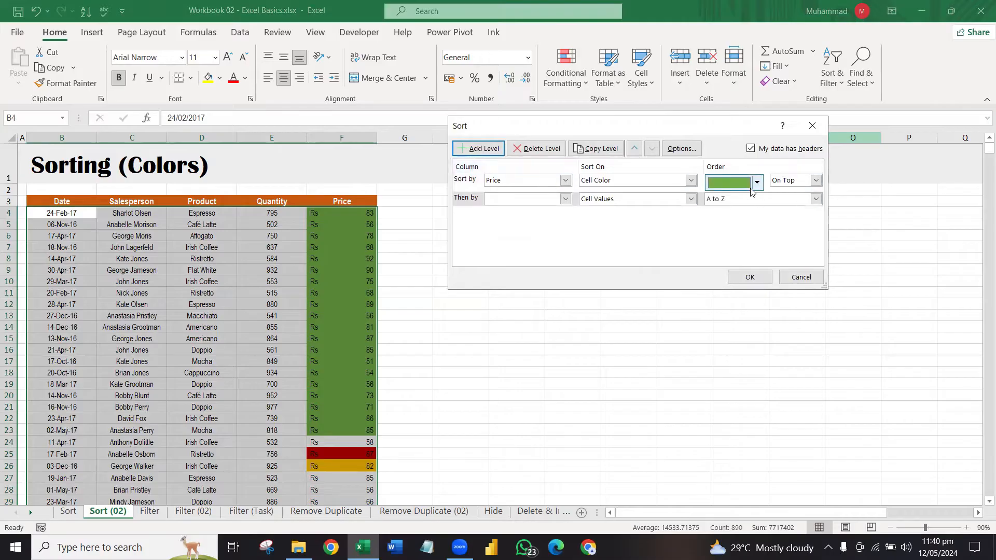
left_click(565, 199)
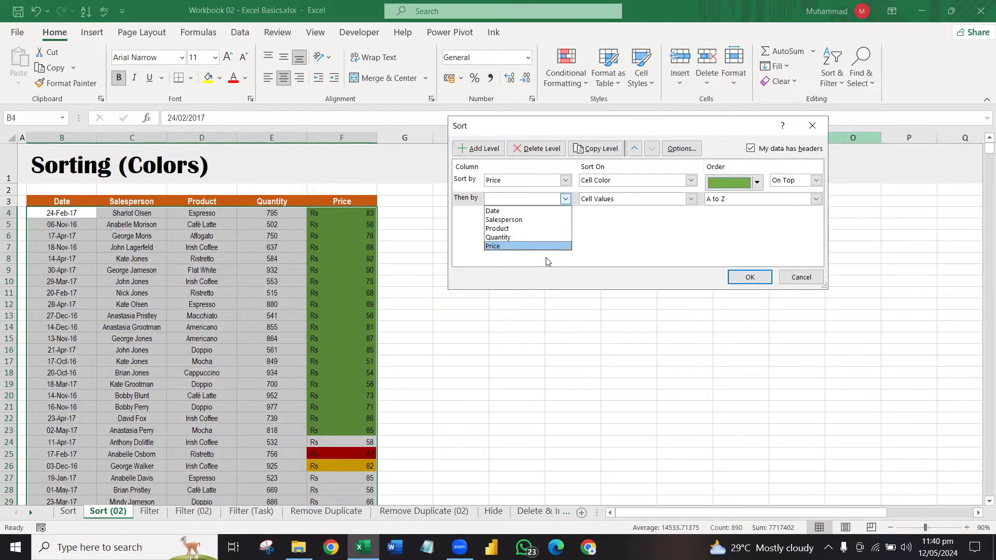
left_click(547, 247)
left_click(629, 200)
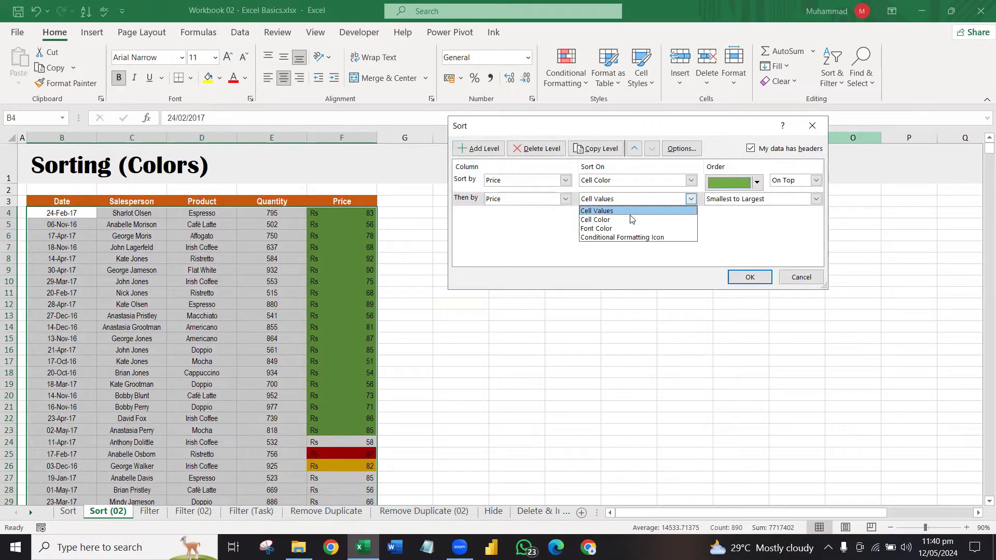
left_click(632, 220)
left_click(737, 201)
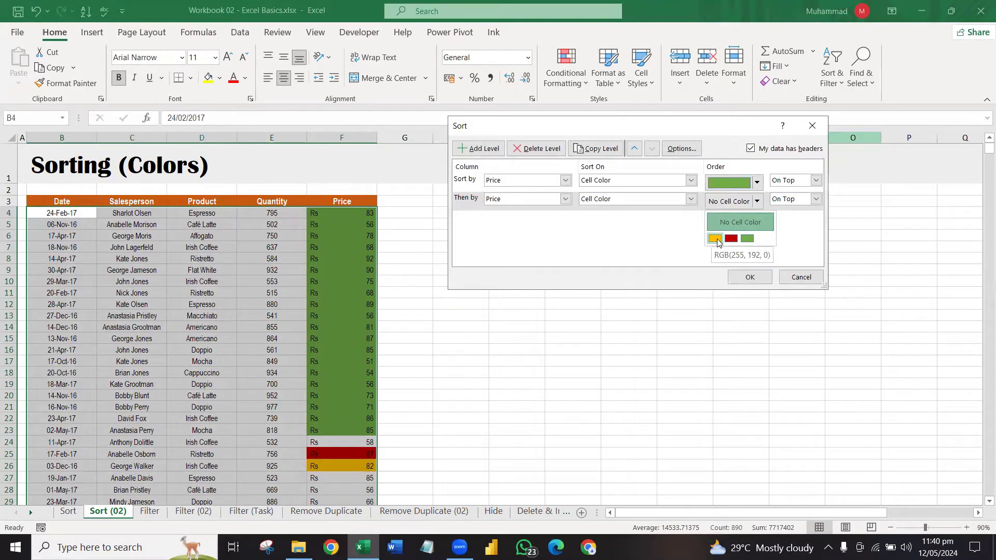
left_click(715, 239)
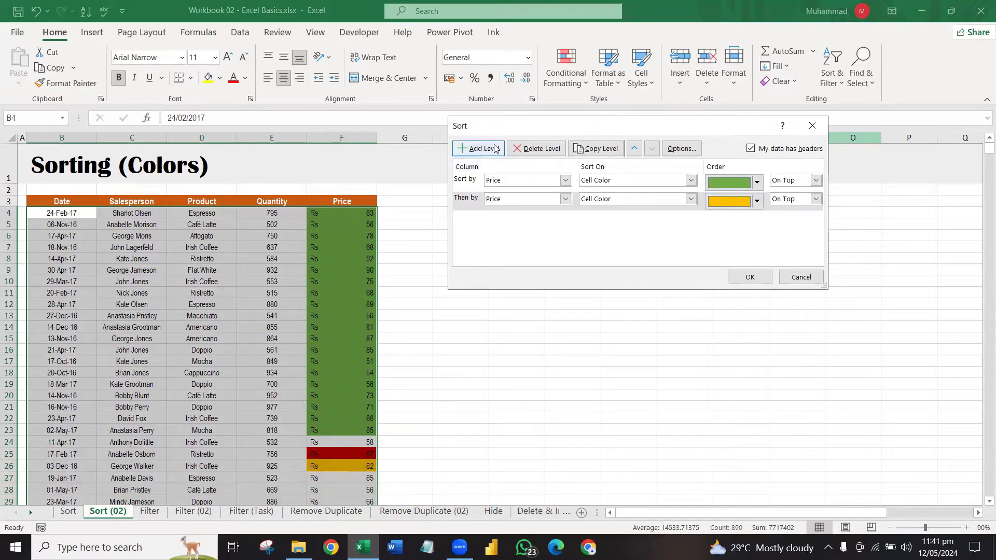
Step: Add a third sort level by Price on cell colour, with red On Bottom, and apply the sort
left_click(476, 149)
left_click(533, 218)
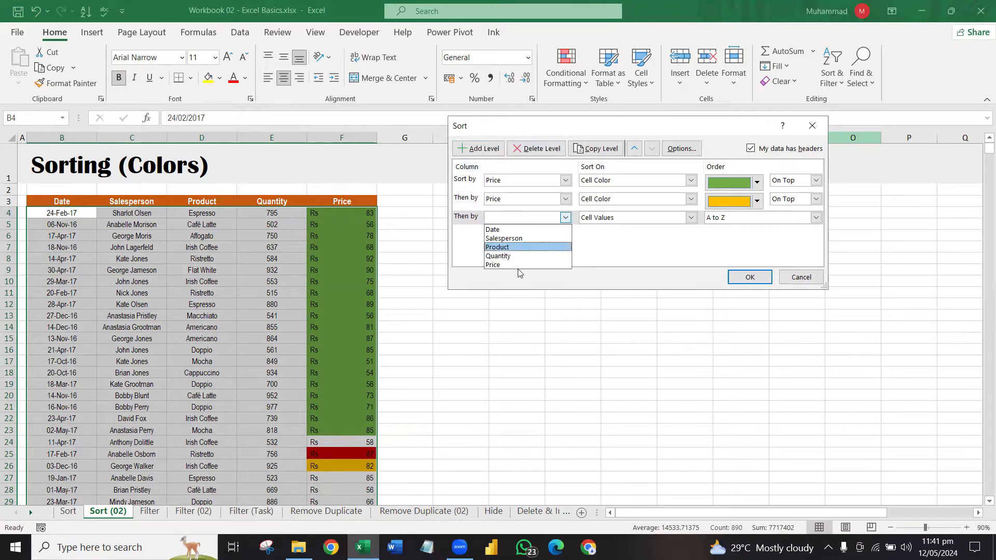
left_click(502, 264)
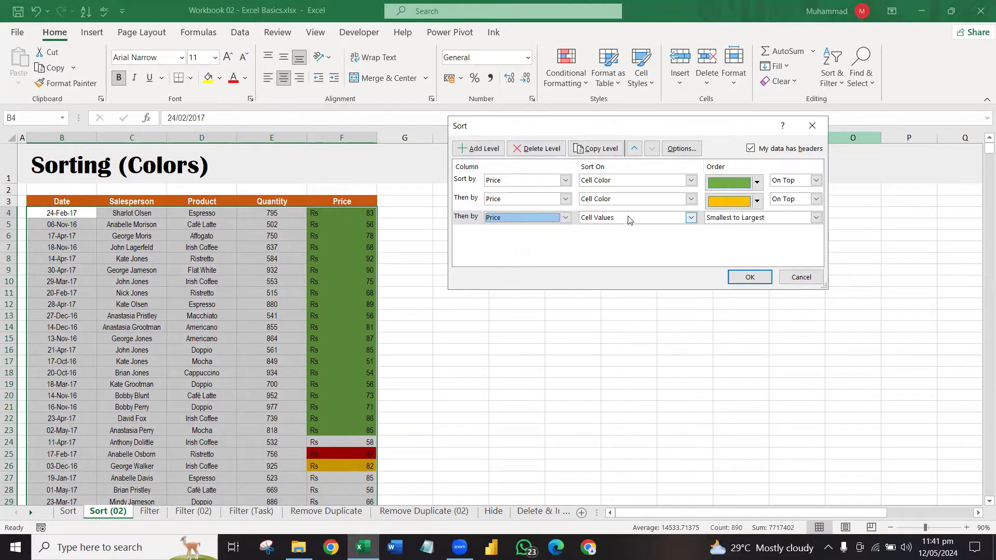
left_click(630, 219)
left_click(620, 239)
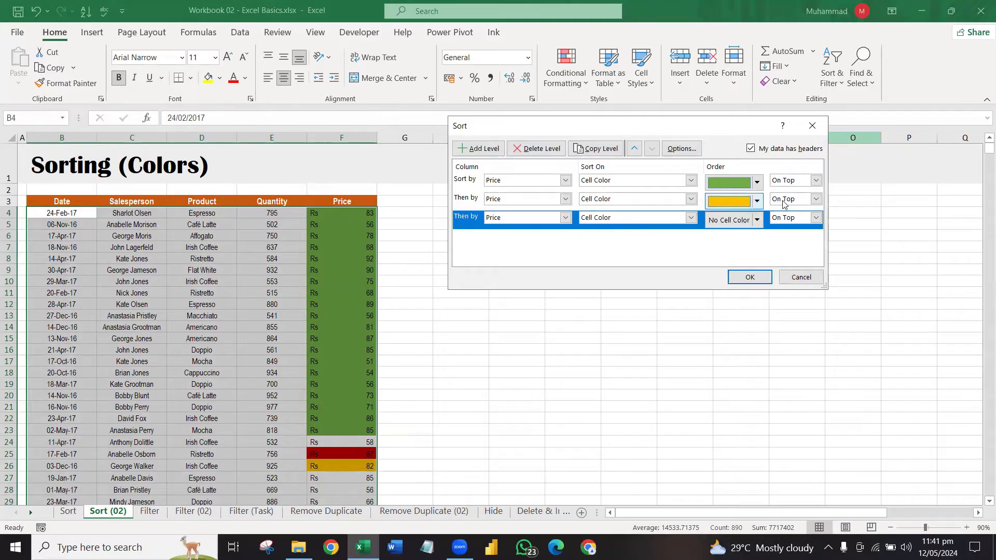
left_click(756, 220)
left_click(740, 241)
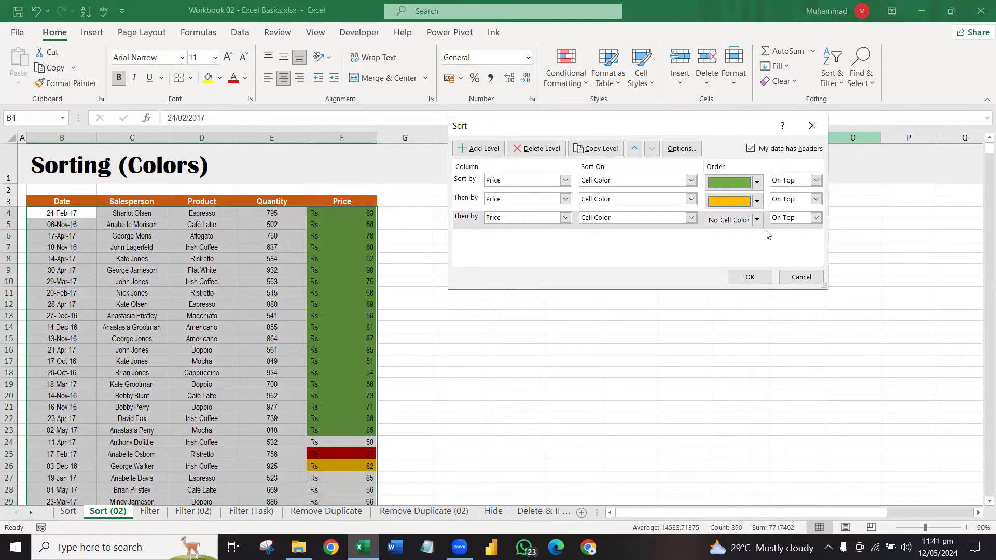
left_click(757, 220)
left_click(734, 259)
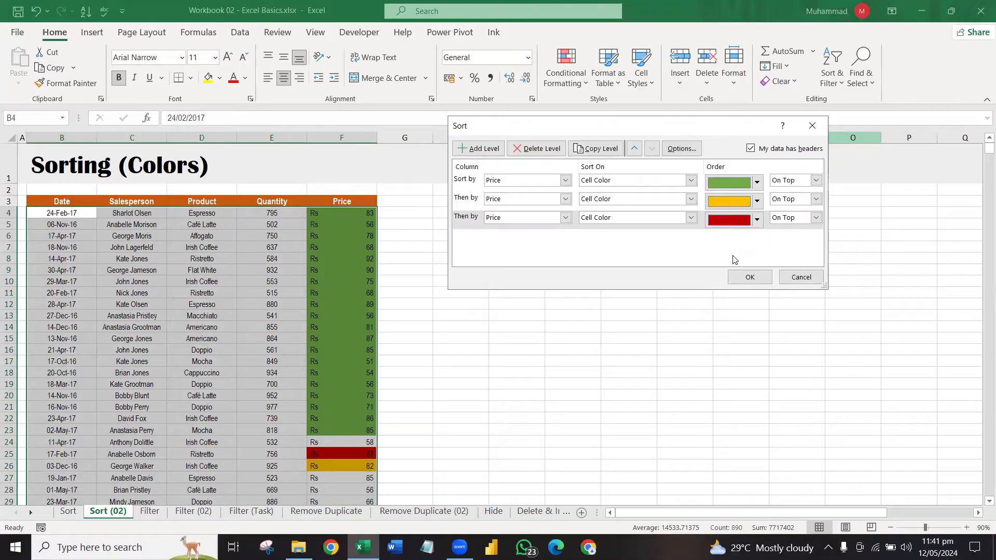
left_click(815, 218)
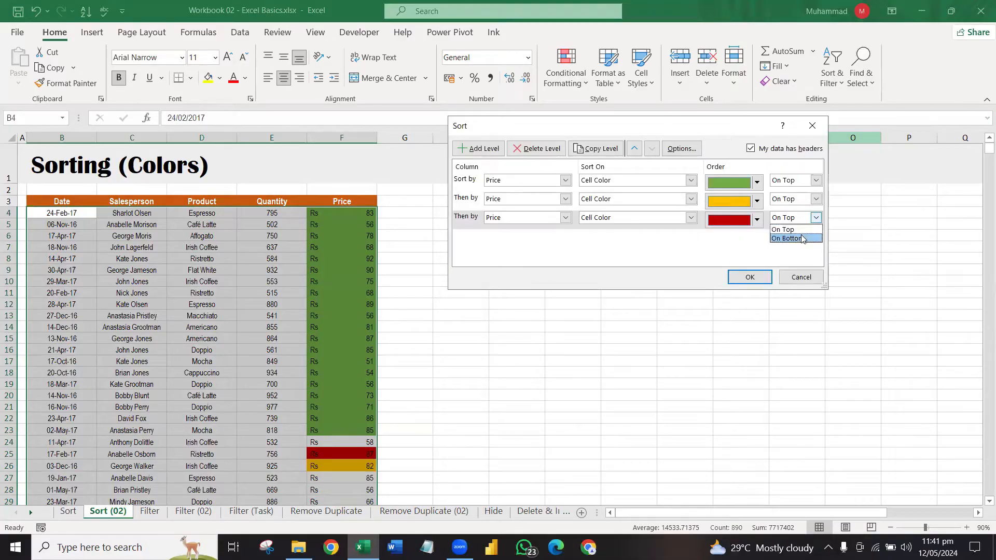
left_click(801, 239)
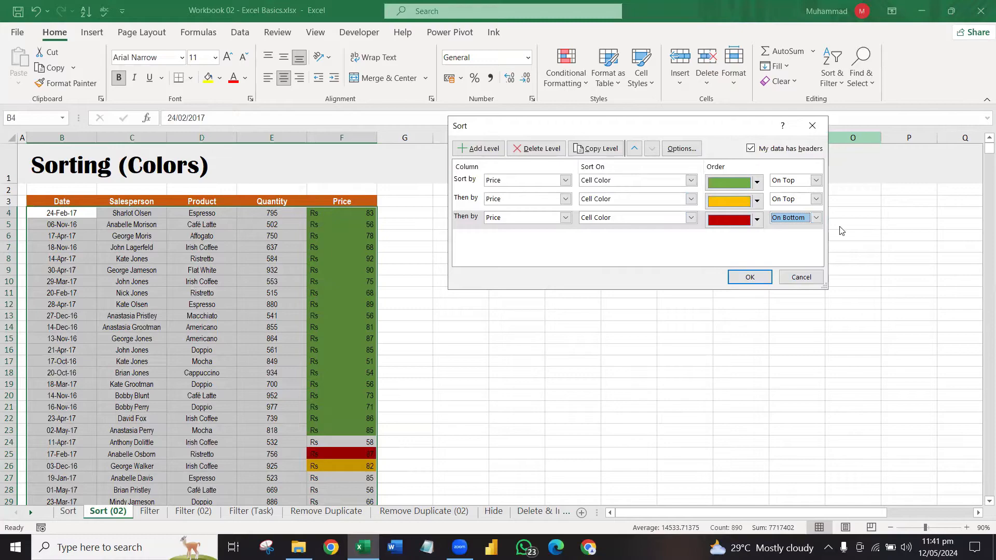
left_click(750, 277)
Step: Check the Price colour order from the first to the last table row, then deselect the table
scroll(980, 193, "down", 19)
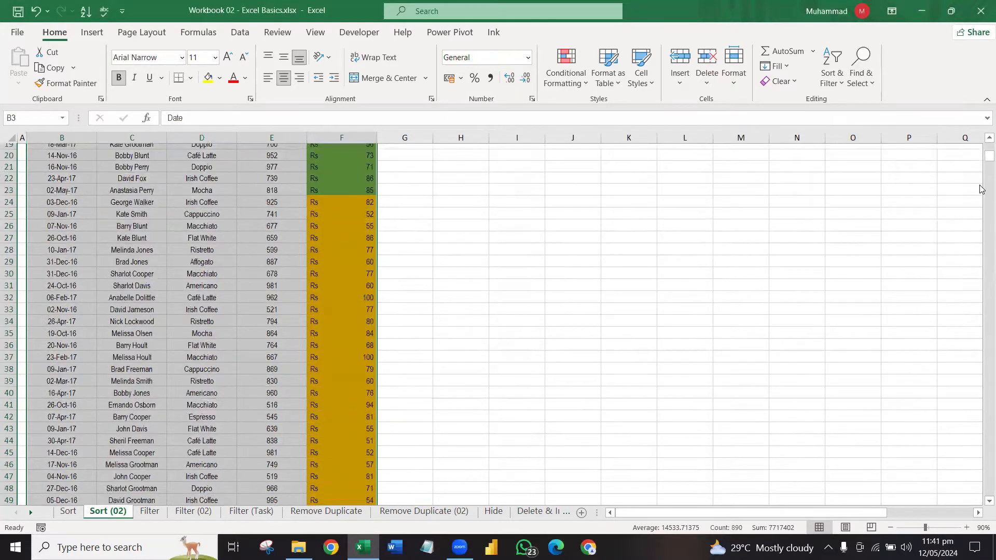
scroll(981, 230, "down", 20)
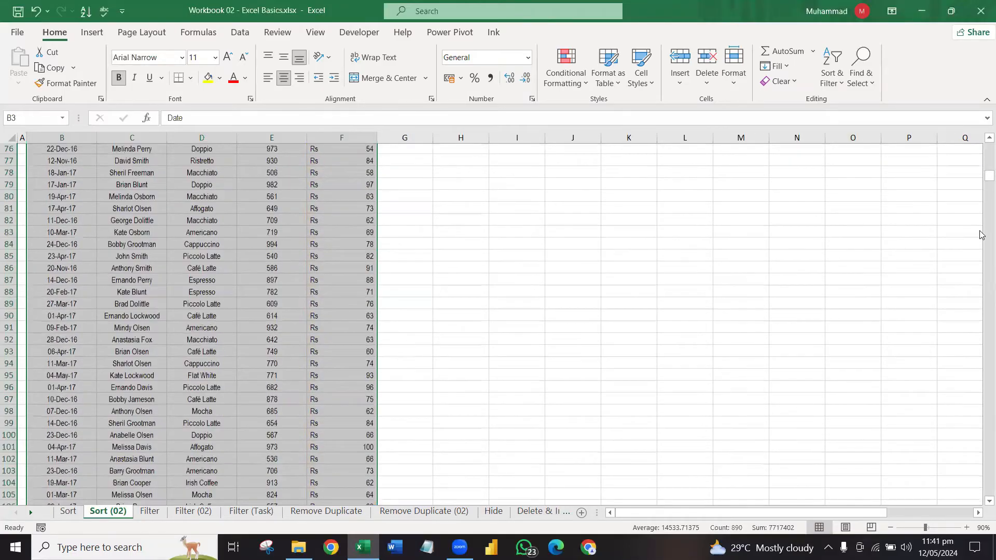
scroll(980, 231, "down", 5)
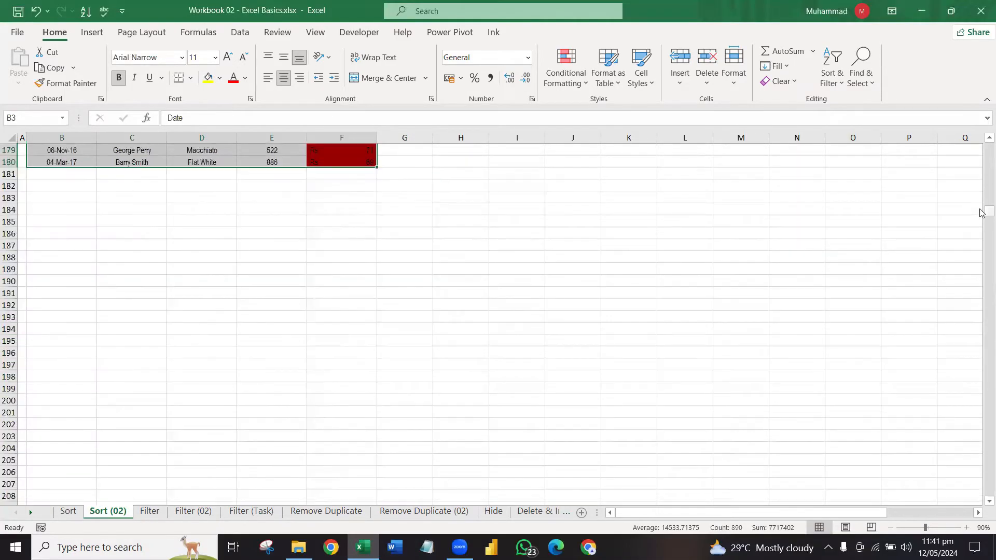
left_click_drag(984, 209, 984, 146)
left_click(250, 261)
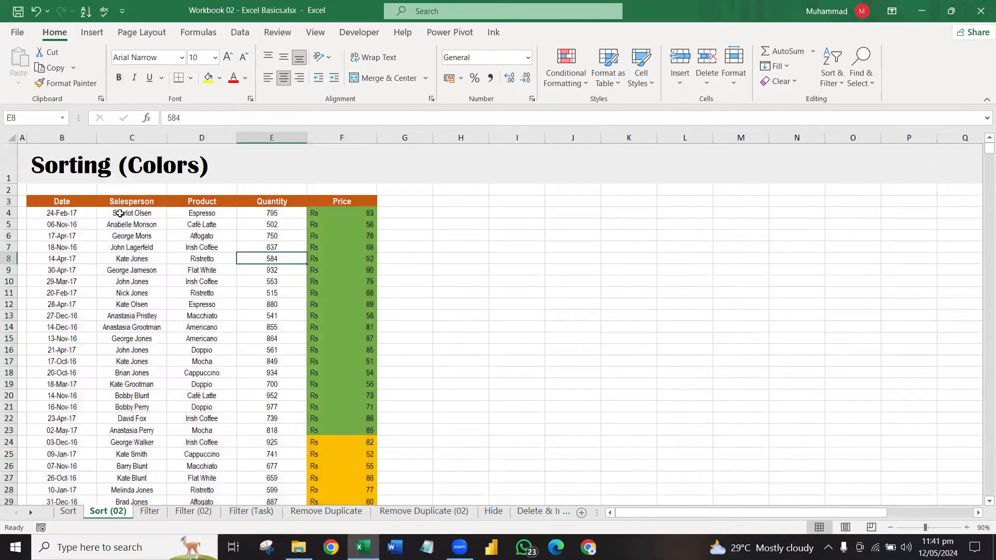
Step: Reselect the whole table, review its three colour levels in the Custom Sort settings and close them without changes
left_click(84, 201)
key("ctrl+shift+Right")
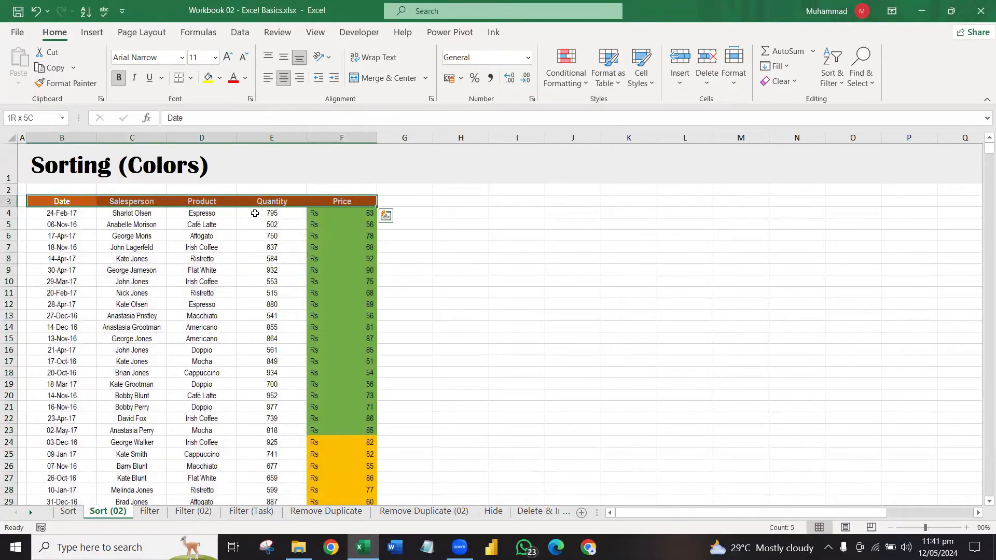
key("ctrl+shift+Down")
key("ctrl+BackSpace")
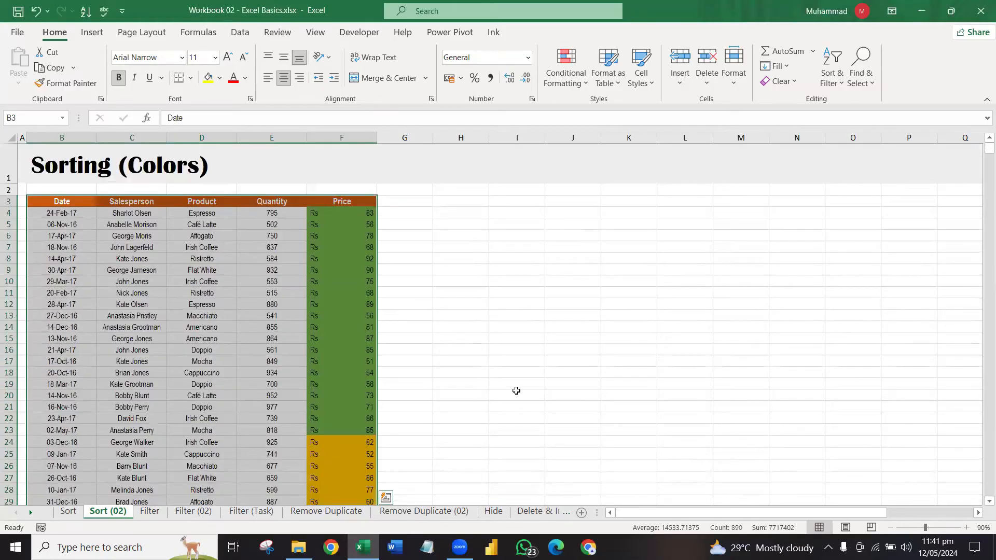
left_click(836, 85)
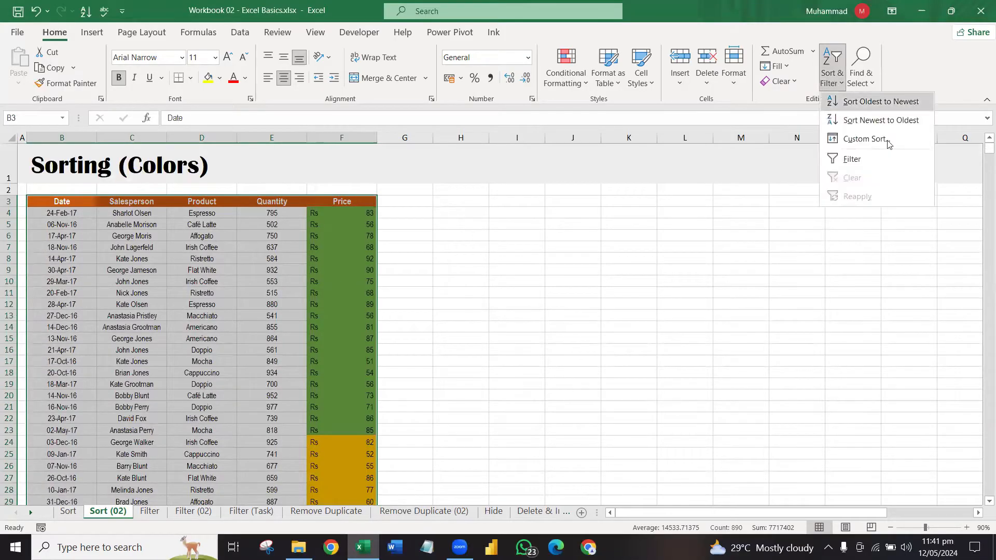
left_click(884, 138)
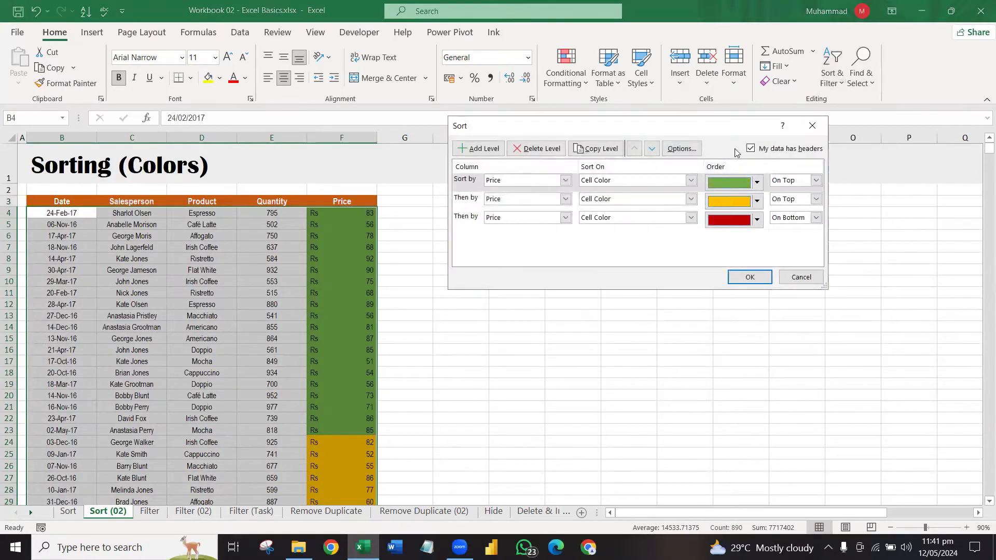
left_click(812, 126)
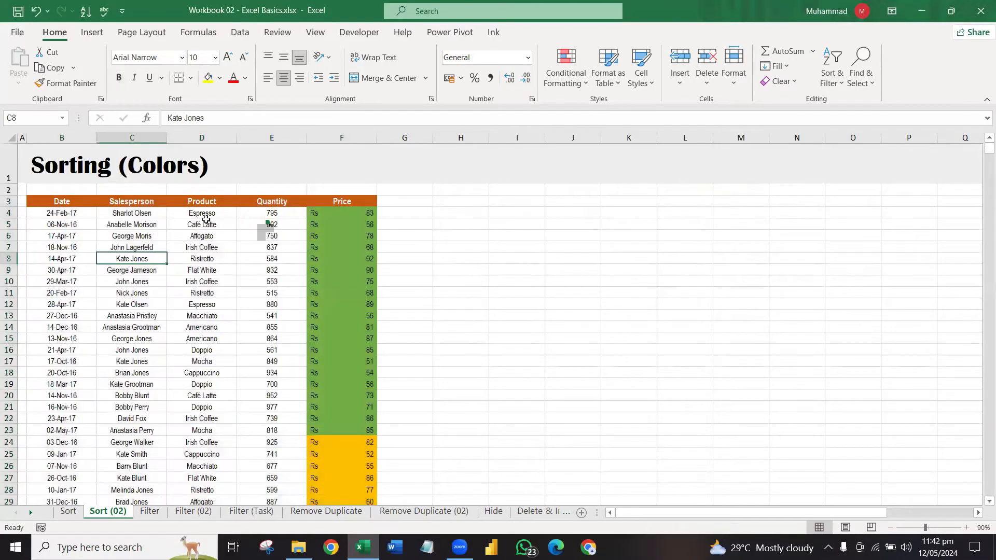
Step: On the Sort sheet, review the Custom Sort order options for the Date and Product levels, then cancel
left_click(65, 512)
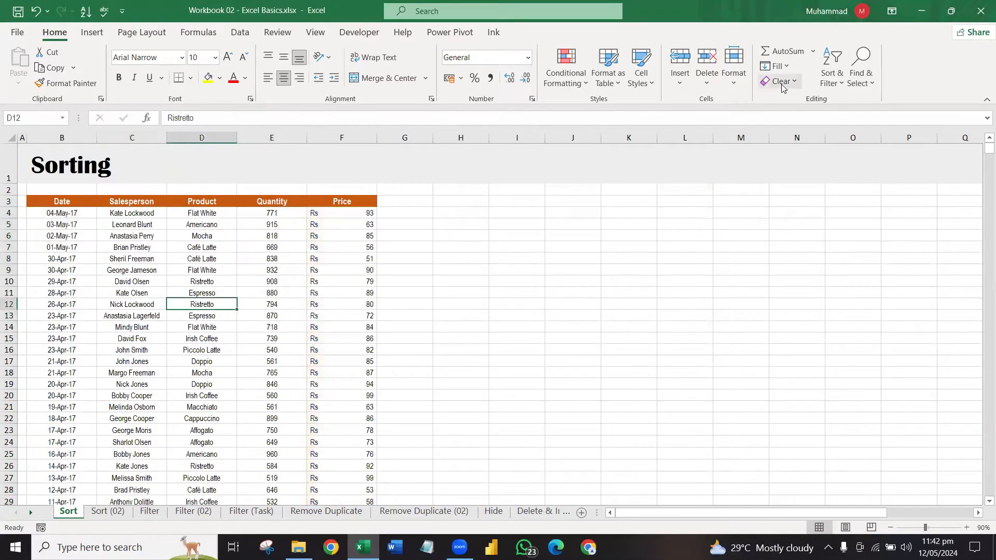
left_click(832, 73)
left_click(845, 140)
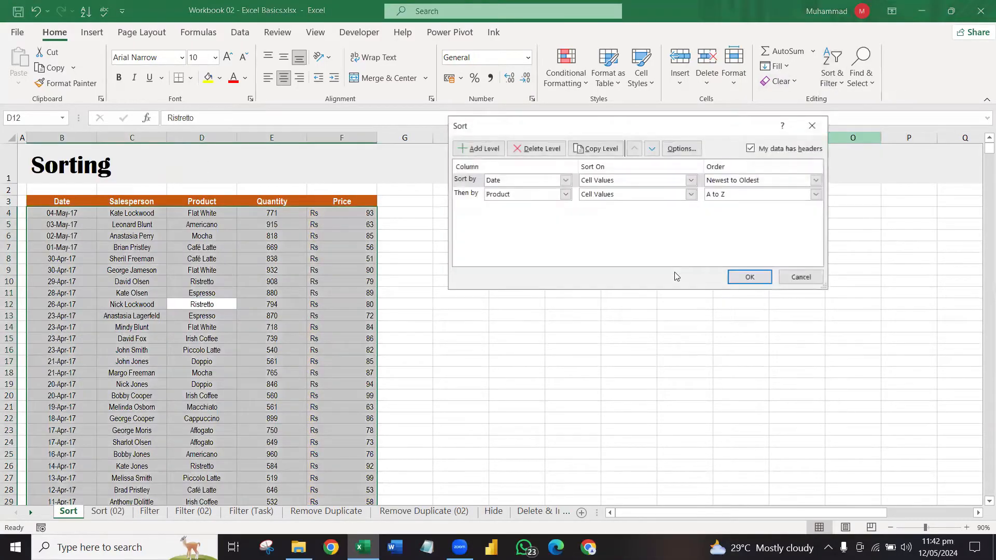
left_click(754, 194)
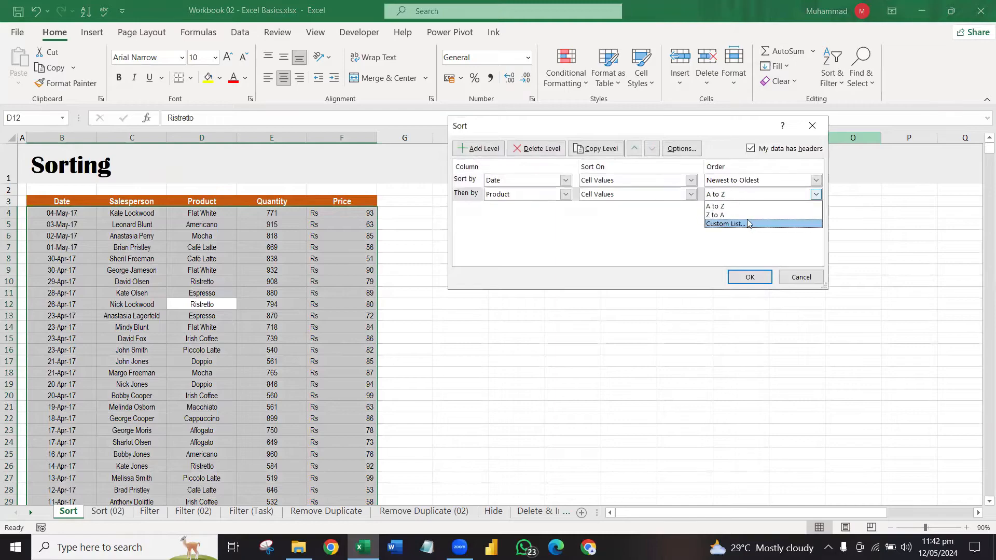
left_click(766, 182)
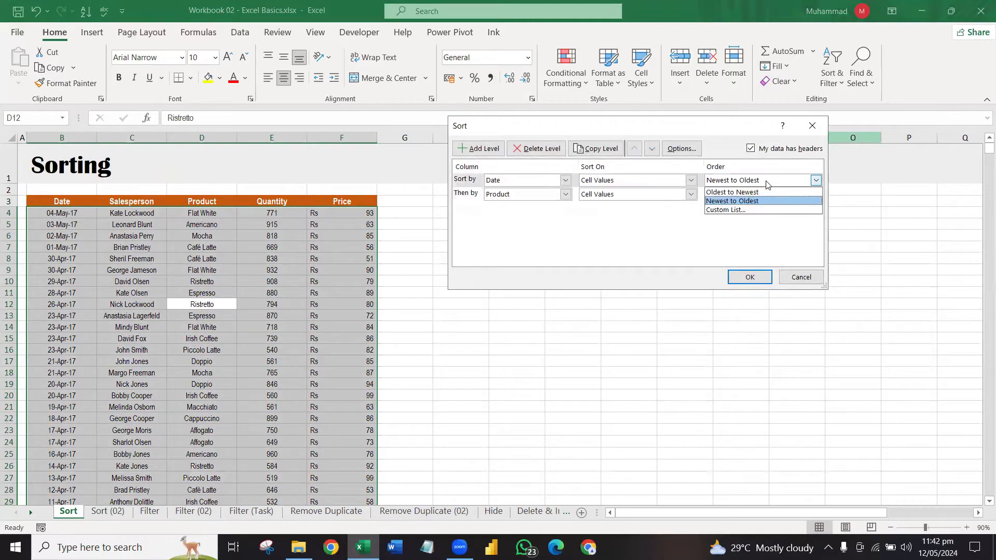
left_click(683, 224)
left_click(816, 194)
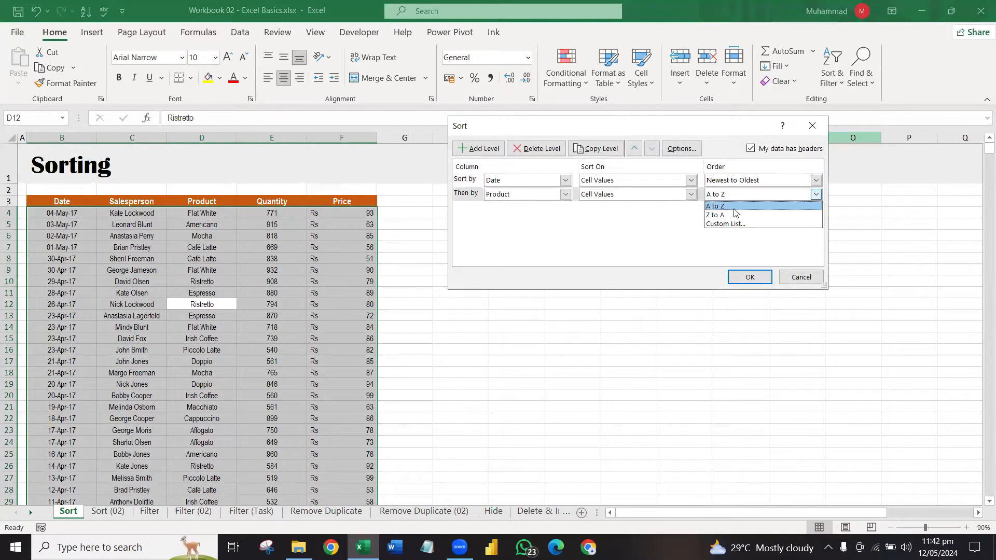
left_click(667, 232)
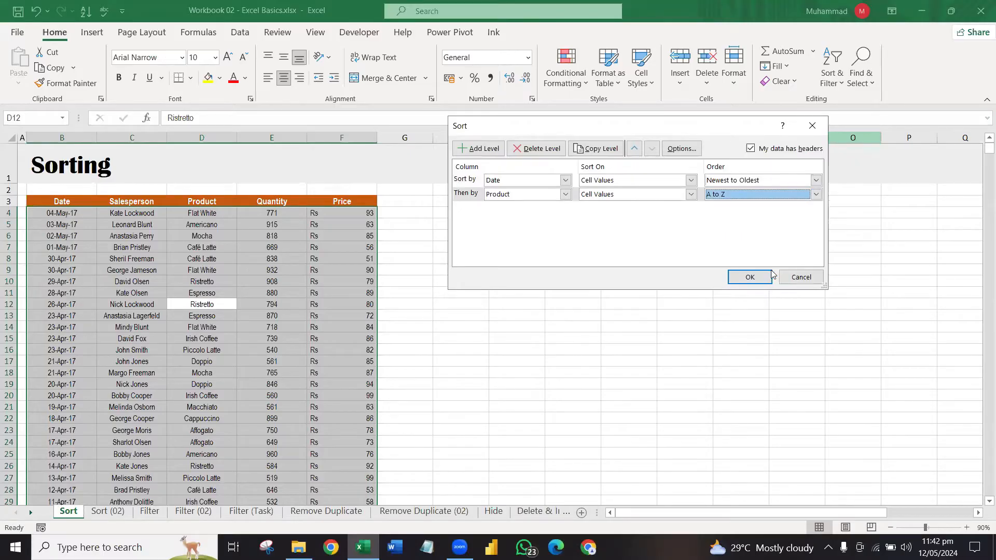
left_click(788, 276)
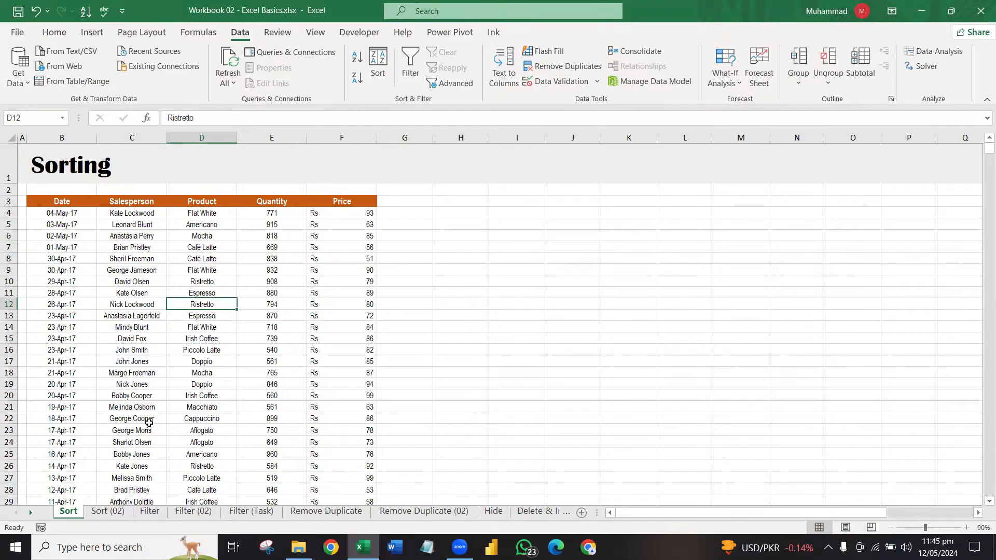
Step: Switch to the Filter sheet and look at where sorting and filtering commands are offered for date cell B6
left_click(150, 512)
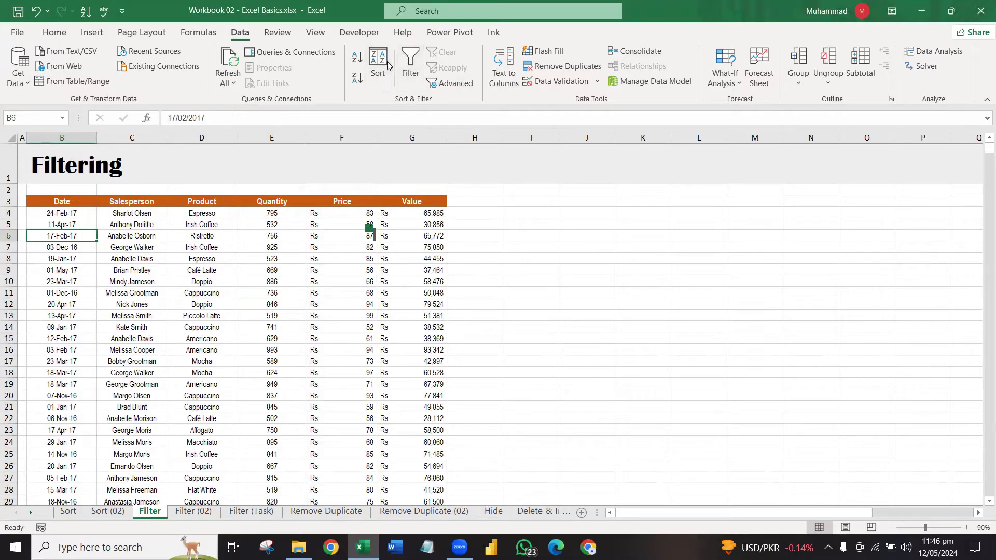
left_click(55, 32)
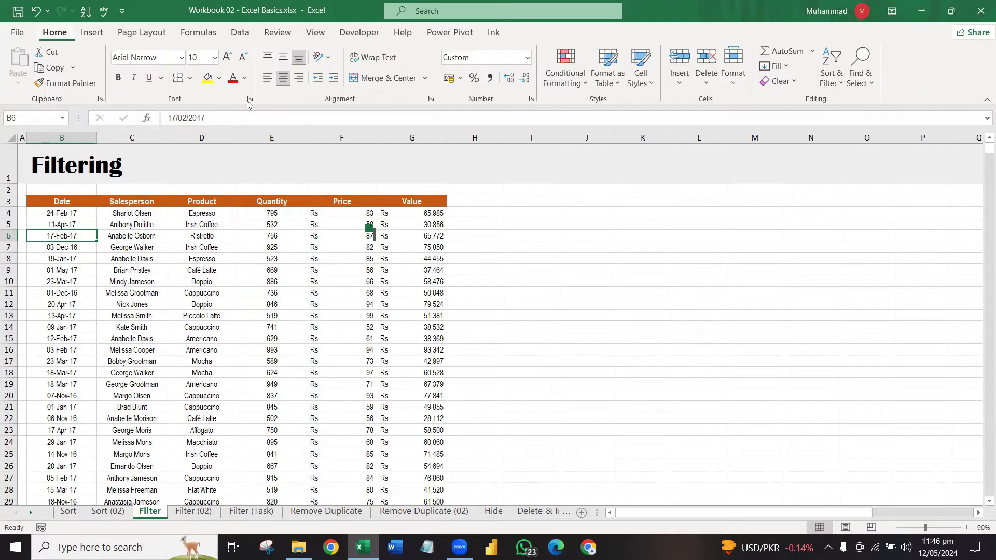
left_click(832, 66)
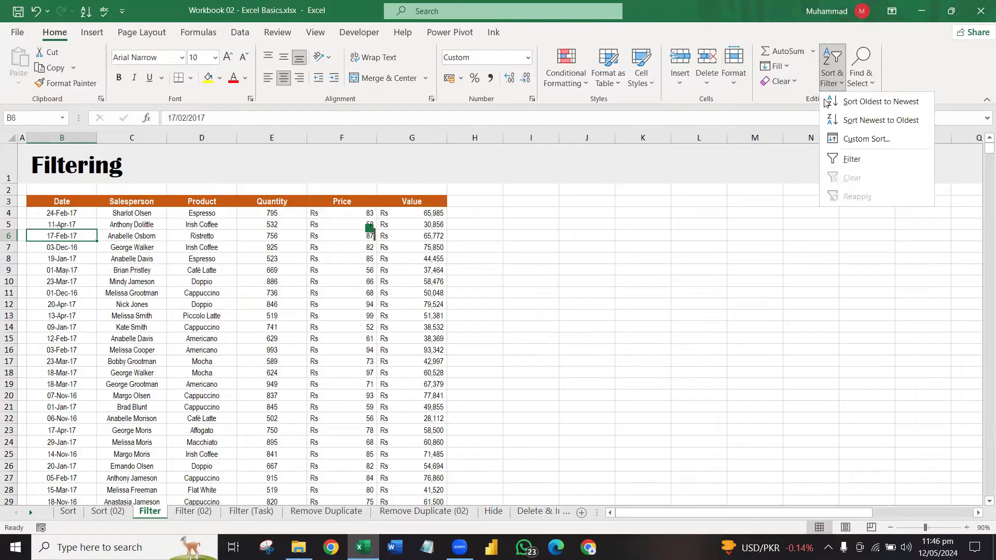
left_click(62, 241)
right_click(71, 237)
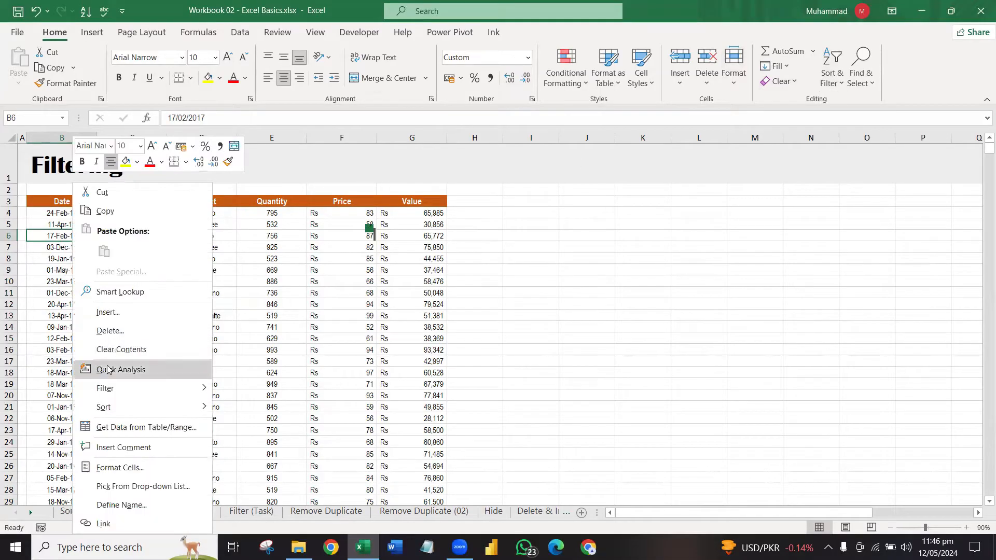
key("Escape")
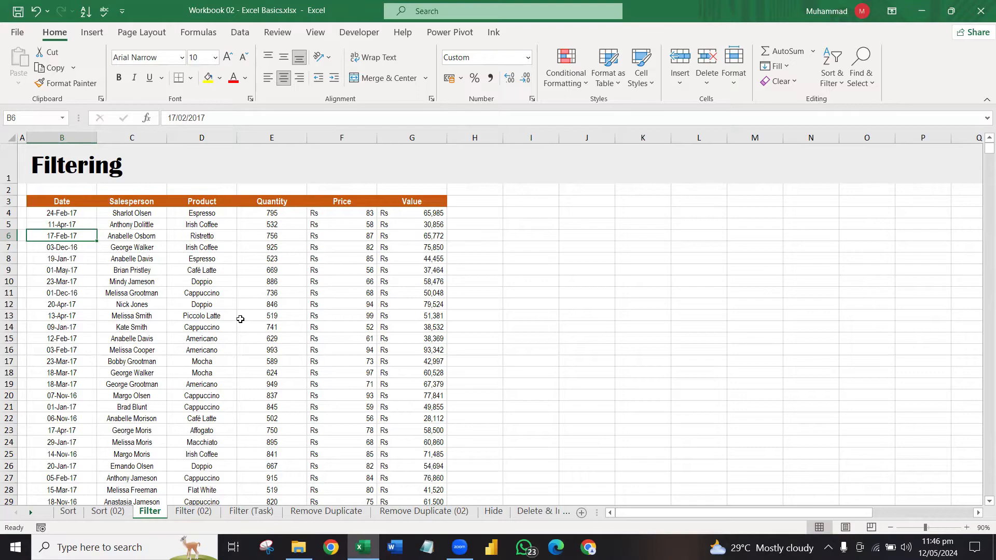
Step: Turn on Filter for the sales table's header row from the Product heading
left_click(194, 223)
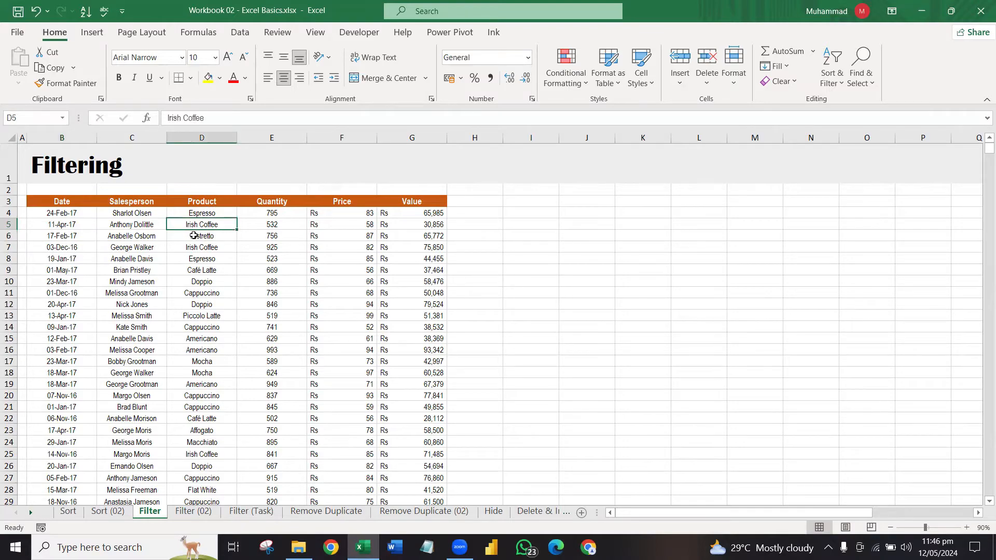
left_click(202, 204)
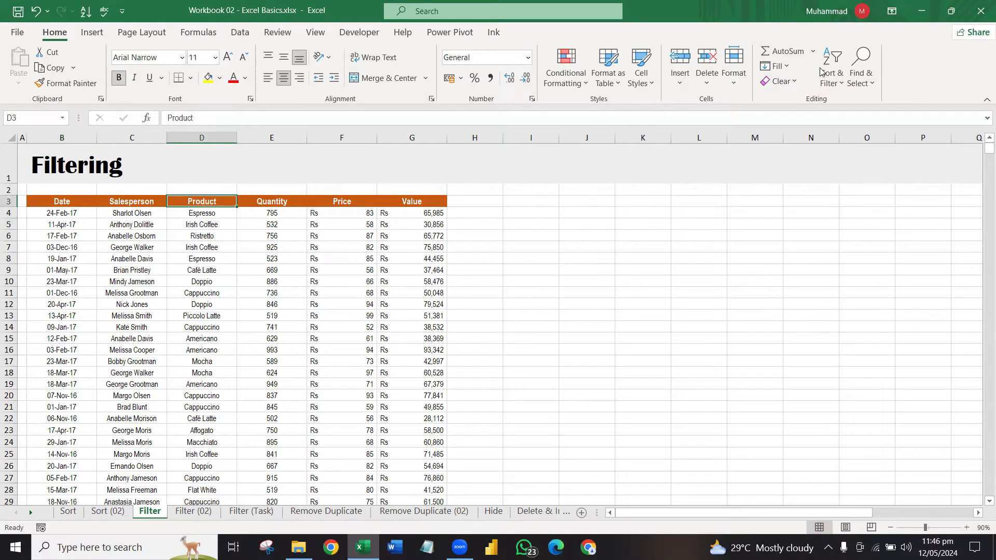
left_click(841, 76)
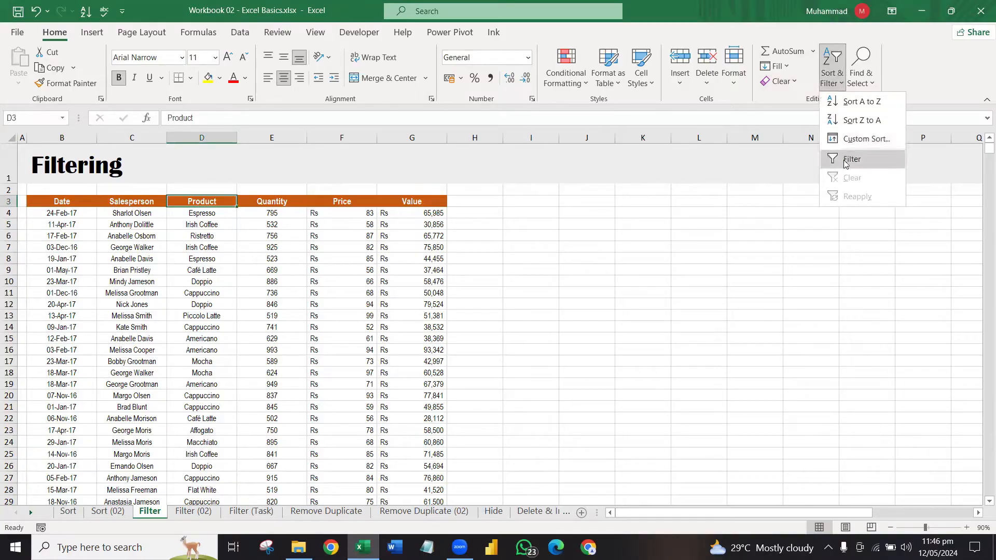
left_click(844, 158)
left_click(832, 72)
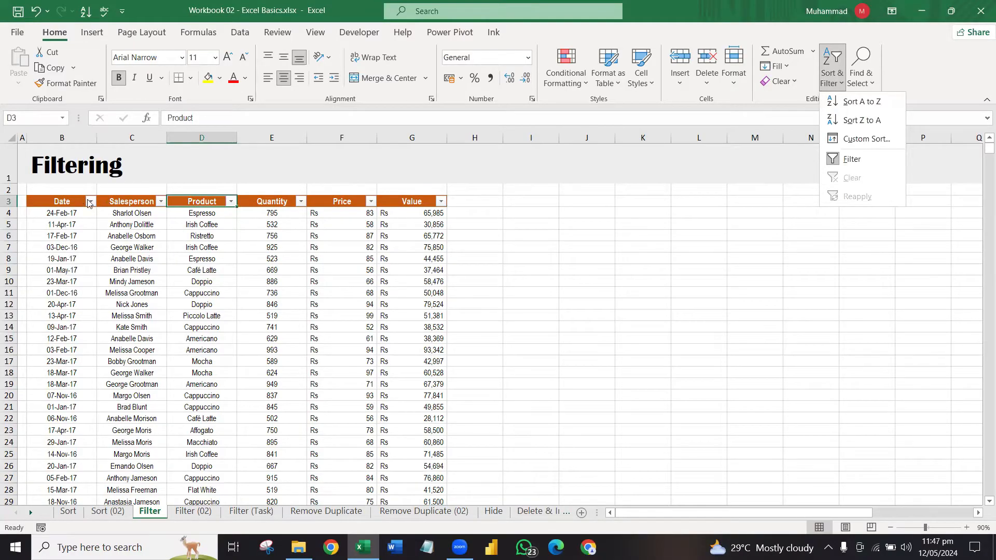
Step: Examine the Product filter's full list of values, cancel it, and compare it with Product cells D6:D19
left_click(230, 203)
left_click(231, 203)
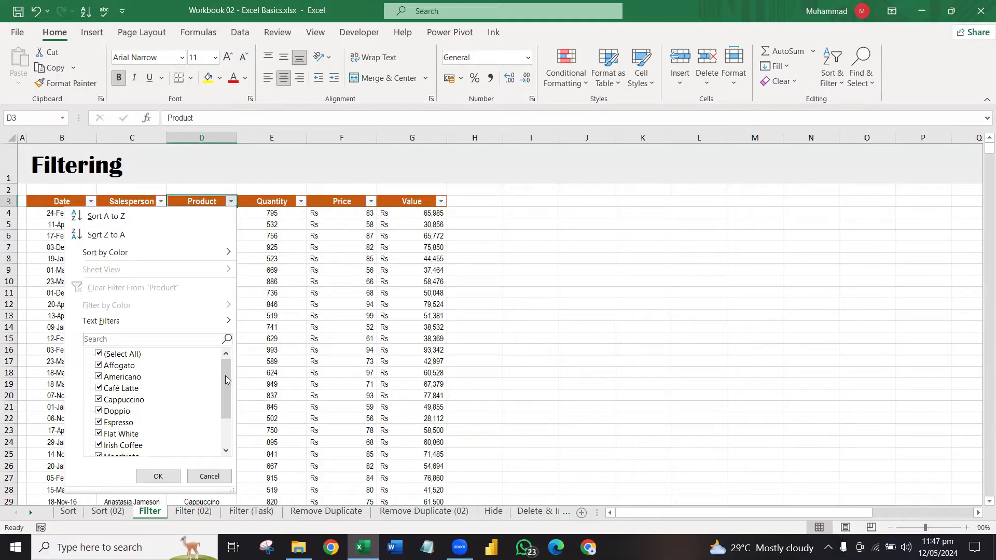
scroll(231, 377, "down", 2)
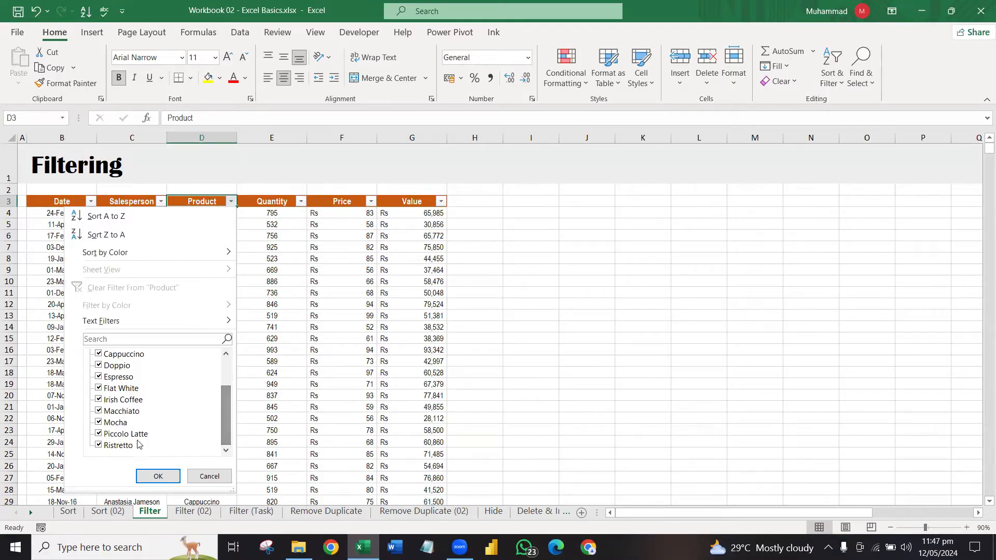
left_click(207, 475)
left_click_drag(215, 236, 218, 385)
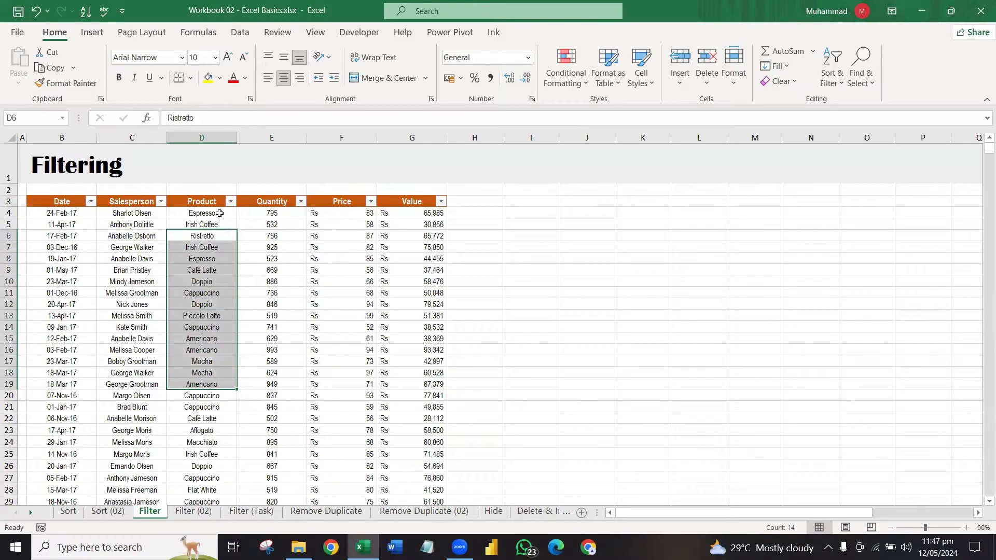
Step: Filter the Product column to show only Espresso
left_click(231, 201)
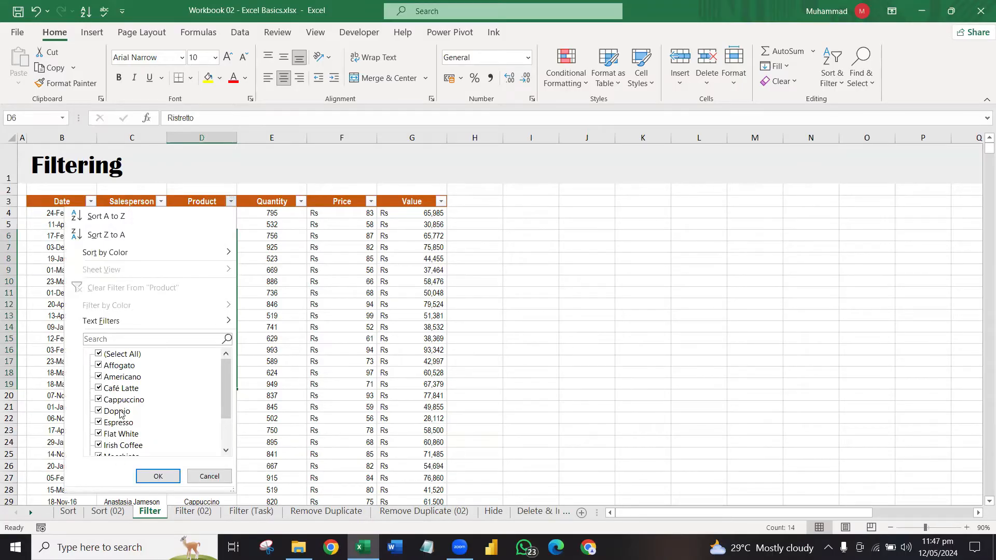
left_click(99, 355)
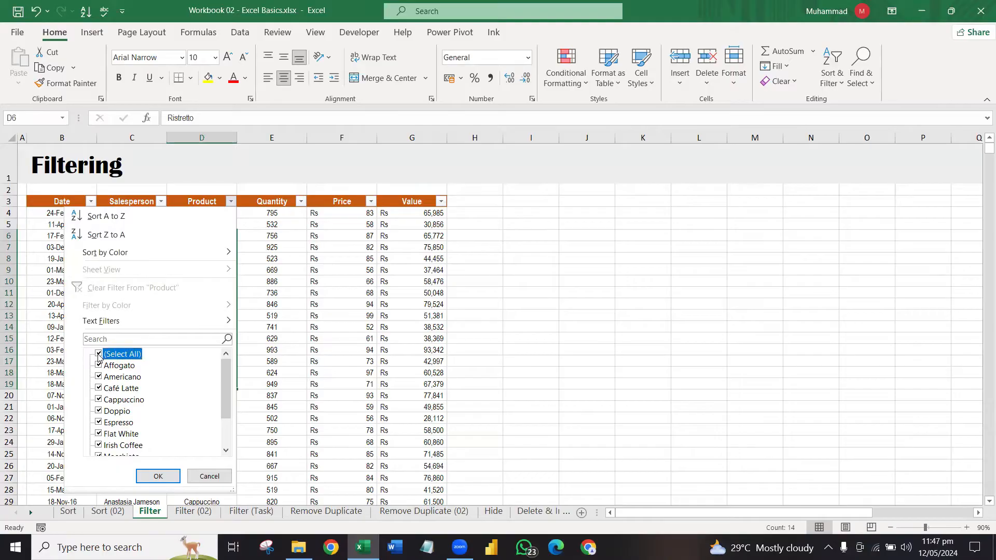
left_click(100, 423)
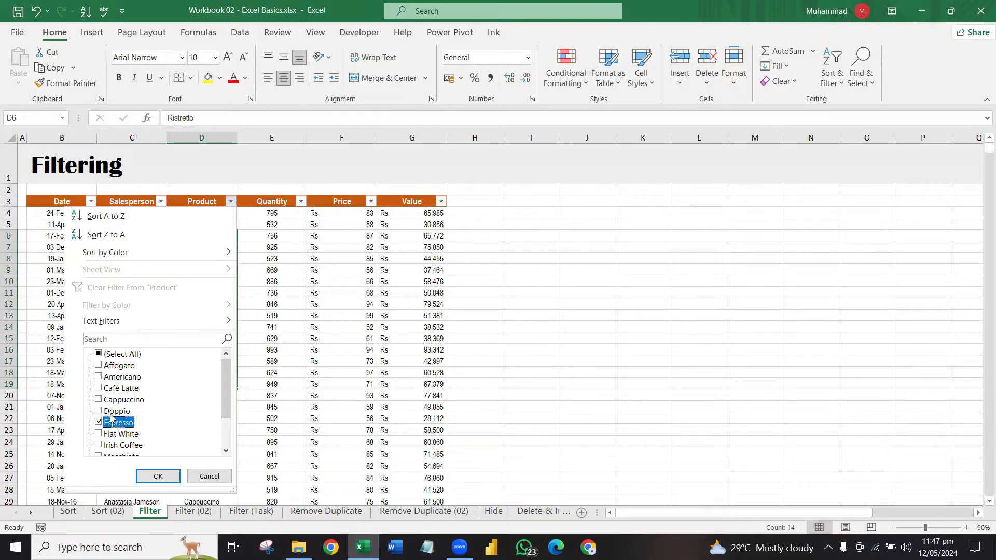
left_click(100, 356)
left_click(100, 356)
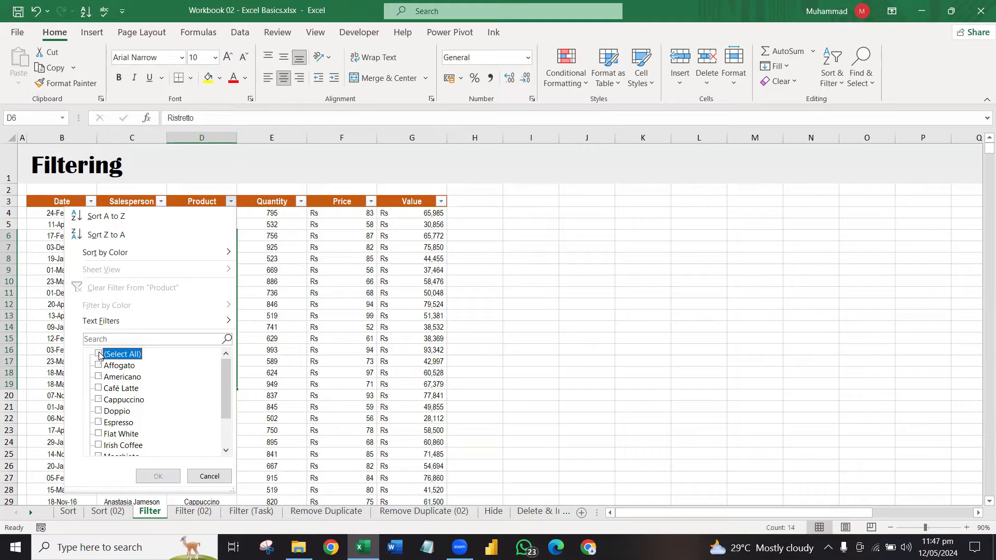
left_click(99, 422)
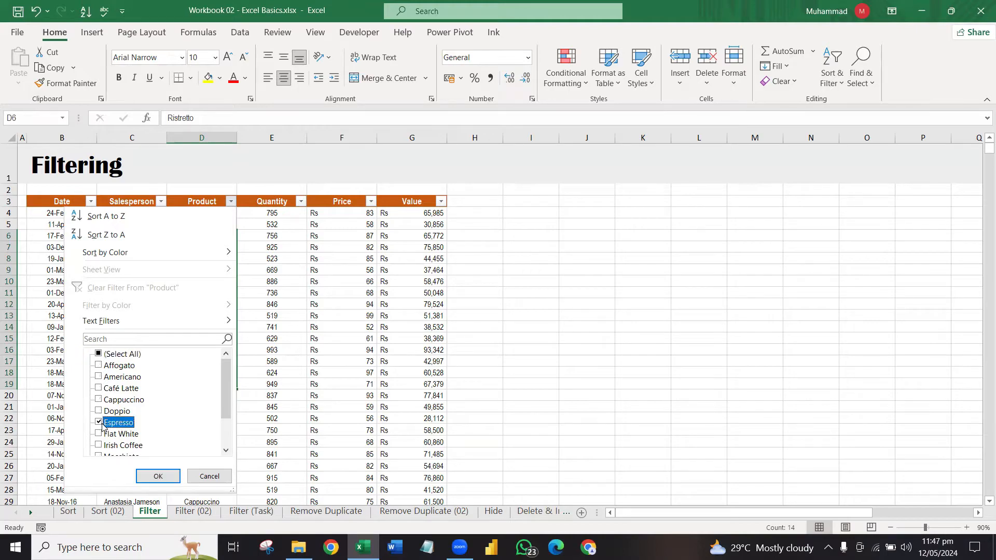
left_click(150, 478)
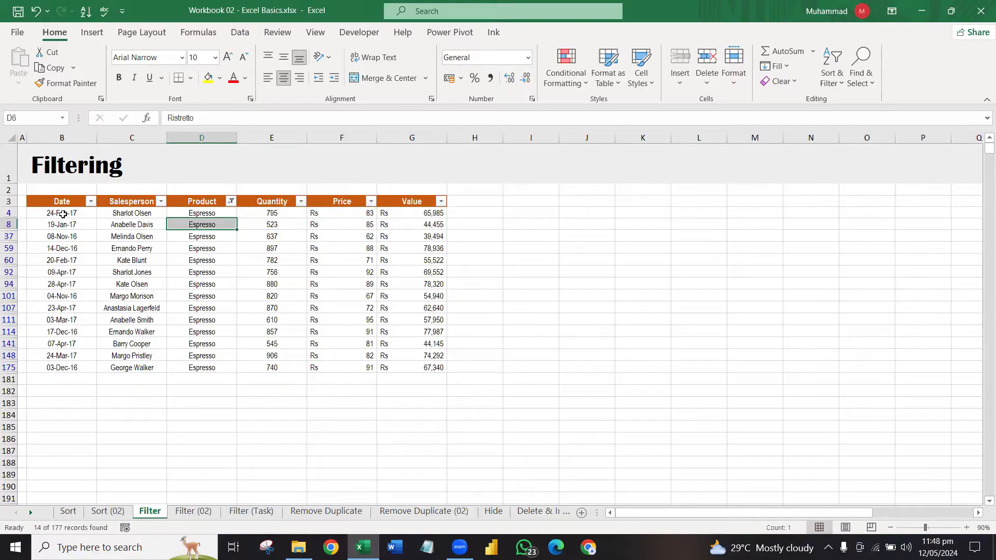
Step: Copy the filtered Espresso rows without the header into a new sheet and autofit columns A to F
left_click_drag(62, 214, 391, 368)
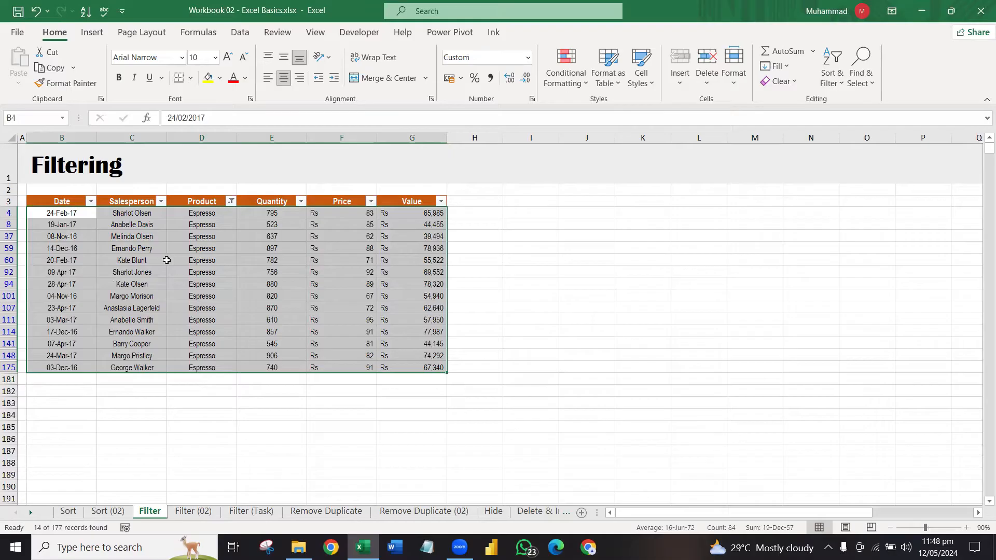
key("ctrl+c")
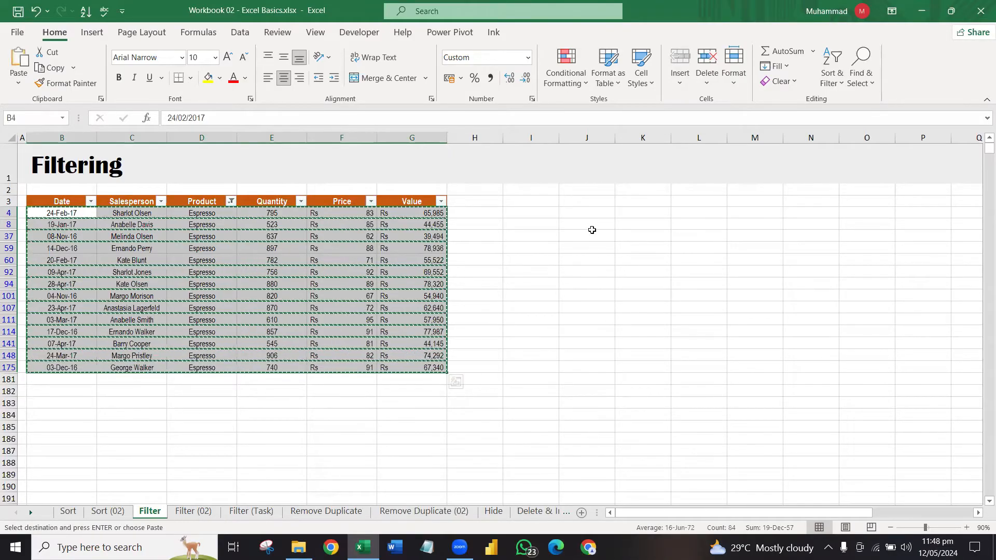
left_click(581, 512)
key("ctrl+v")
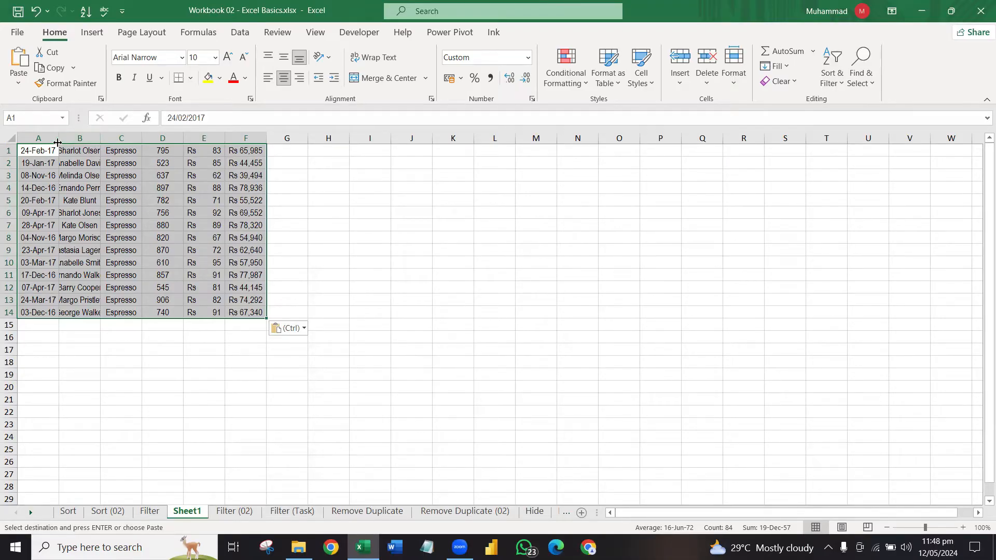
left_click_drag(54, 139, 243, 135)
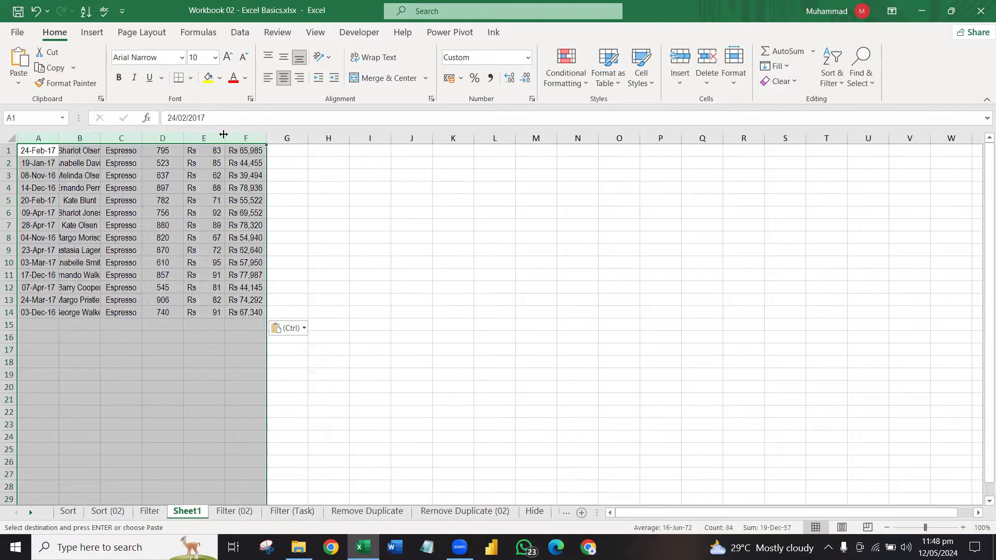
double_click(223, 134)
left_click(287, 352)
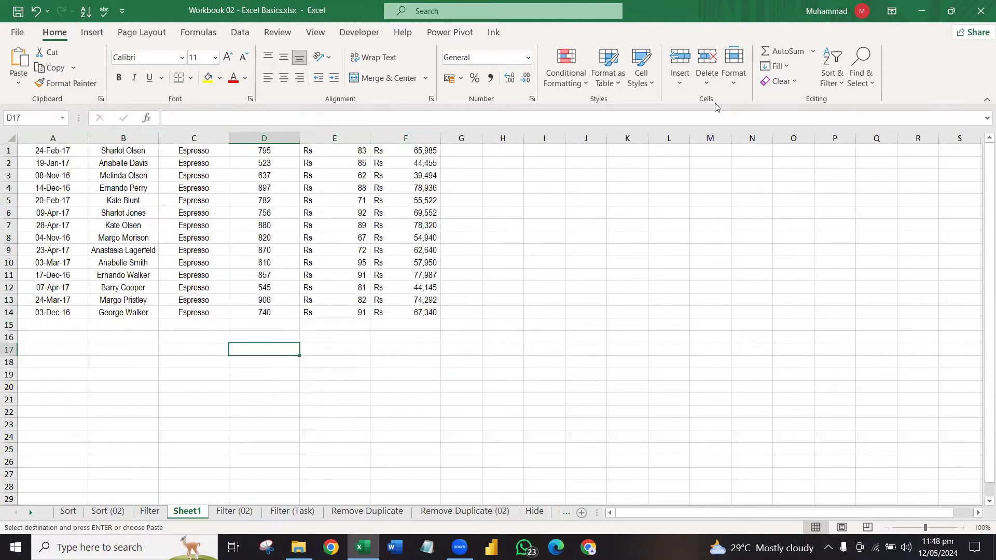
Step: Delete the new sheet holding the copied Espresso rows and return to the Filter sheet
right_click(203, 513)
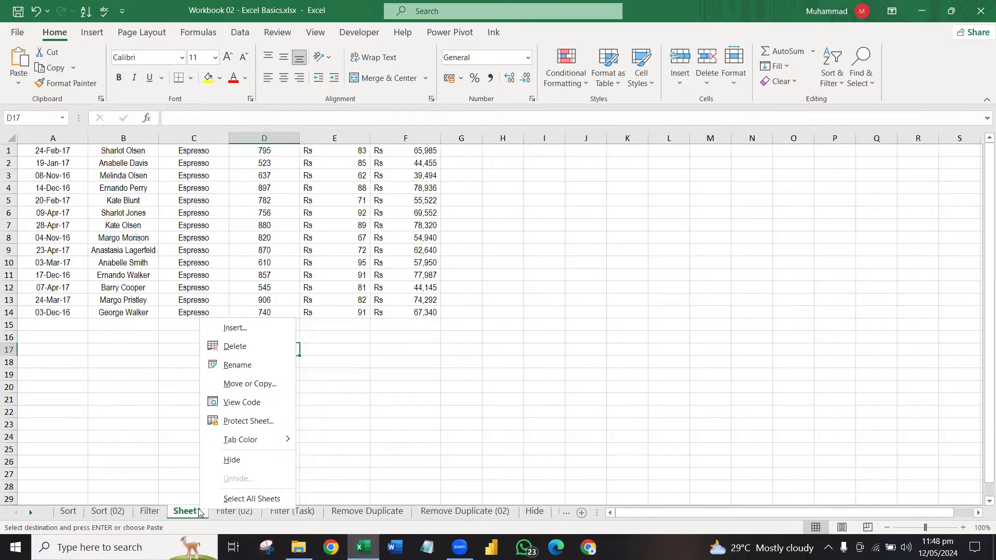
left_click(263, 346)
left_click(475, 309)
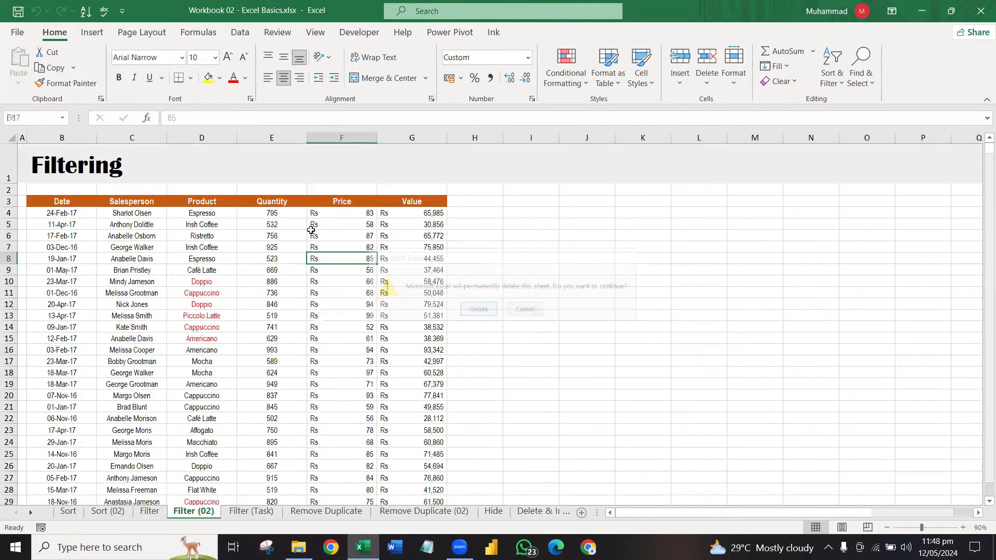
left_click(160, 513)
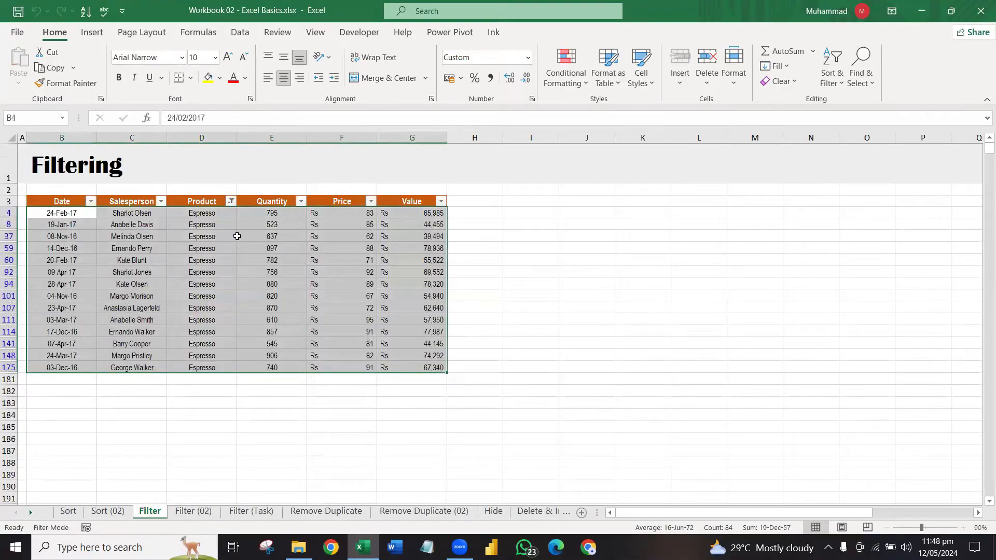
Step: Look at the option for clearing the Product filter, close the list without changes, and deselect the rows
left_click(231, 201)
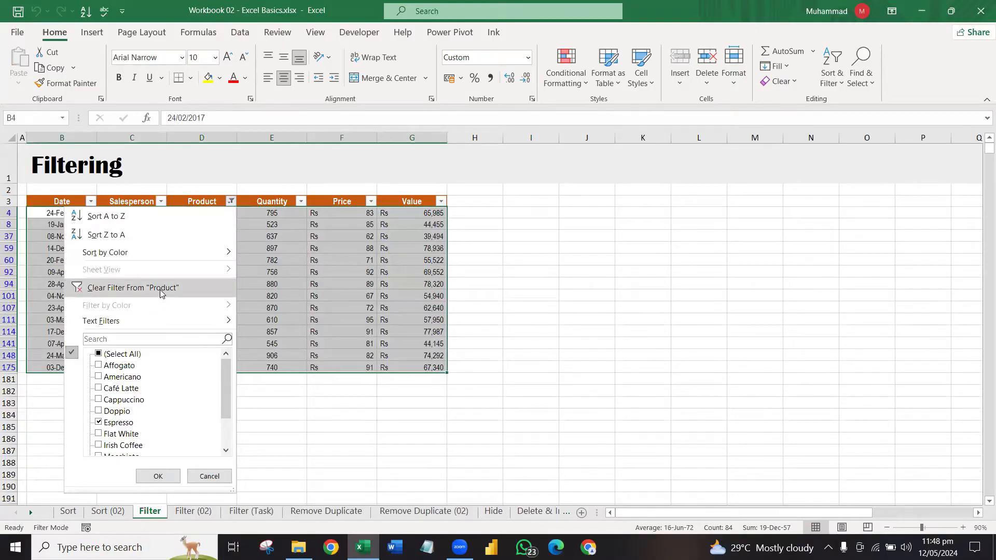
left_click(285, 268)
left_click(224, 249)
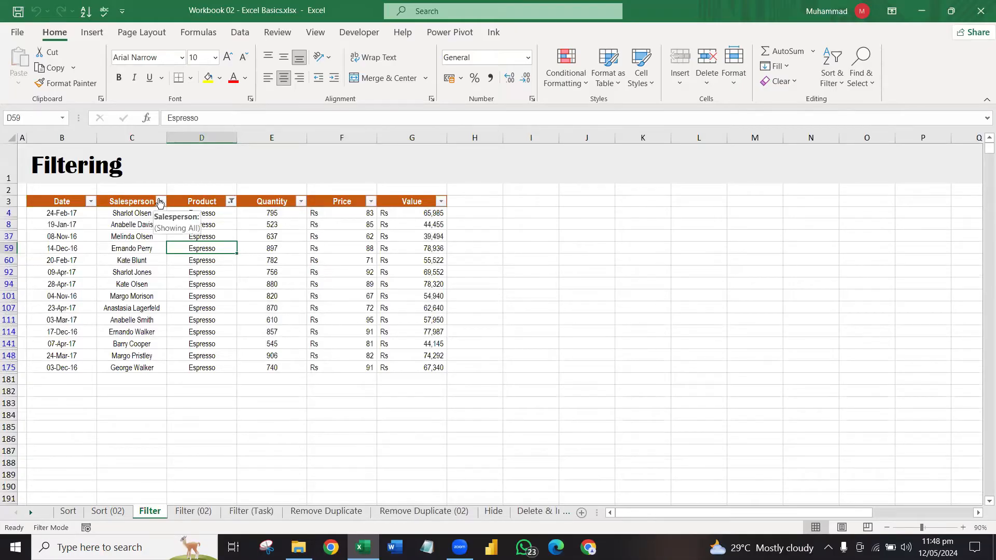
Step: Filter the Salesperson column to show only the fourth name in its list, keeping the Espresso filter on Product
left_click(160, 201)
left_click(33, 355)
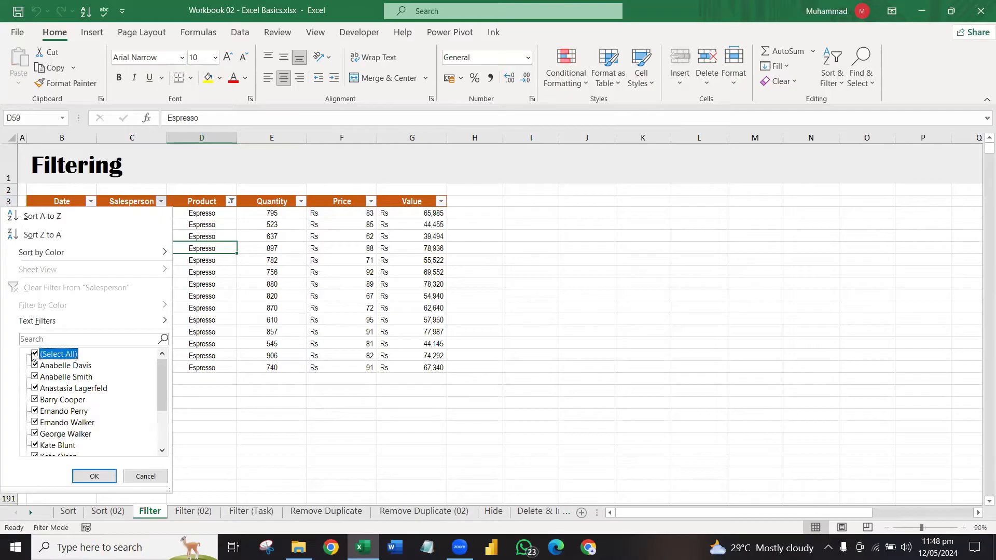
left_click(35, 355)
left_click(36, 400)
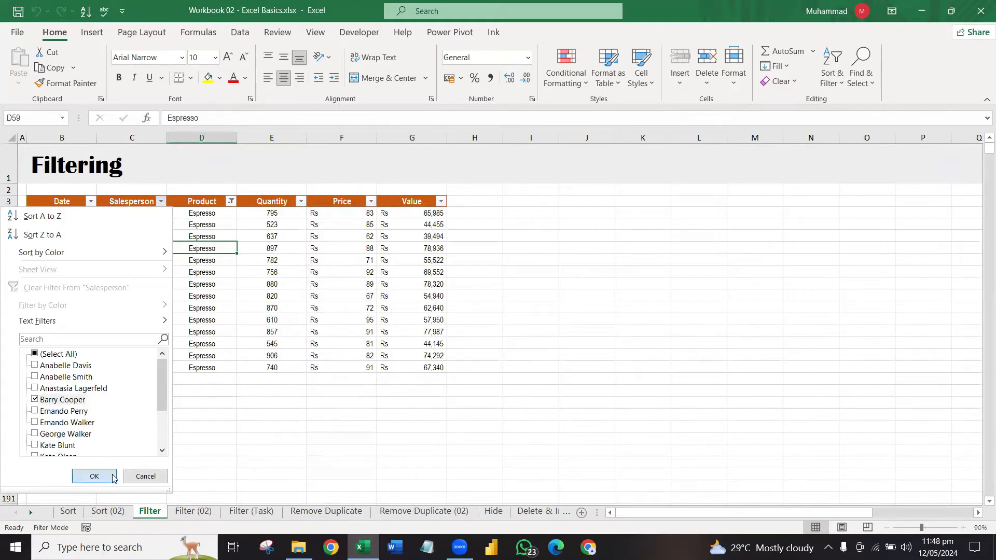
left_click(94, 476)
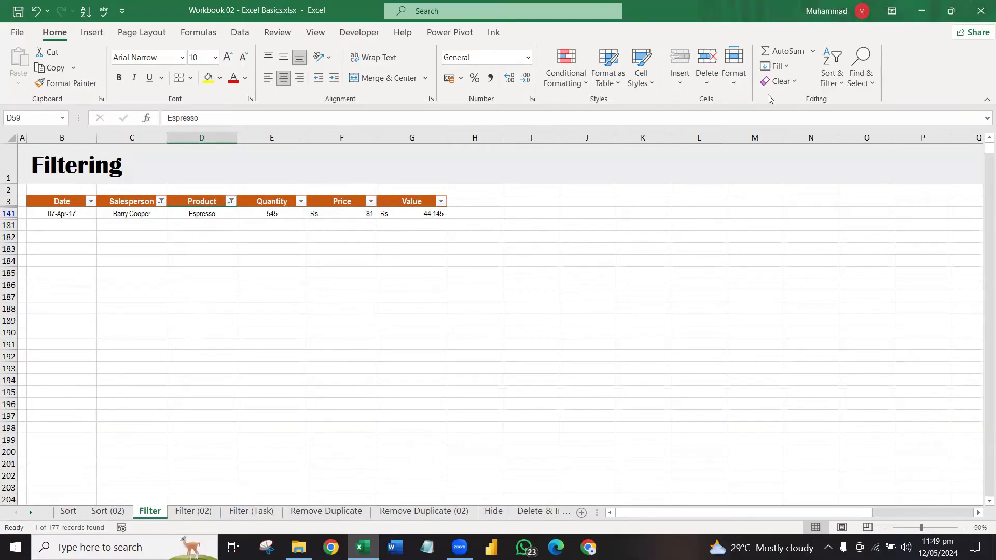
Step: Clear all filters from the sales table at once while keeping the header filter controls
left_click(791, 87)
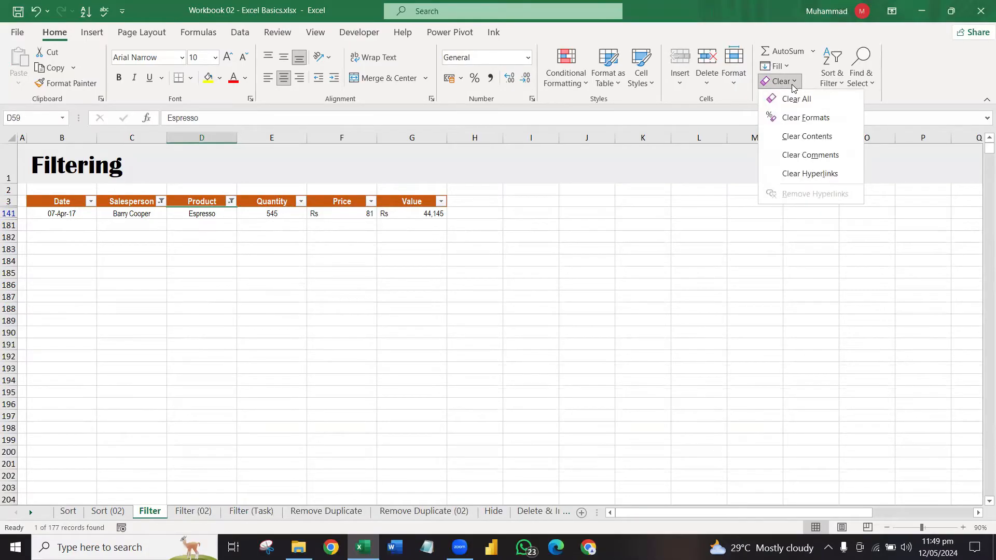
left_click(841, 84)
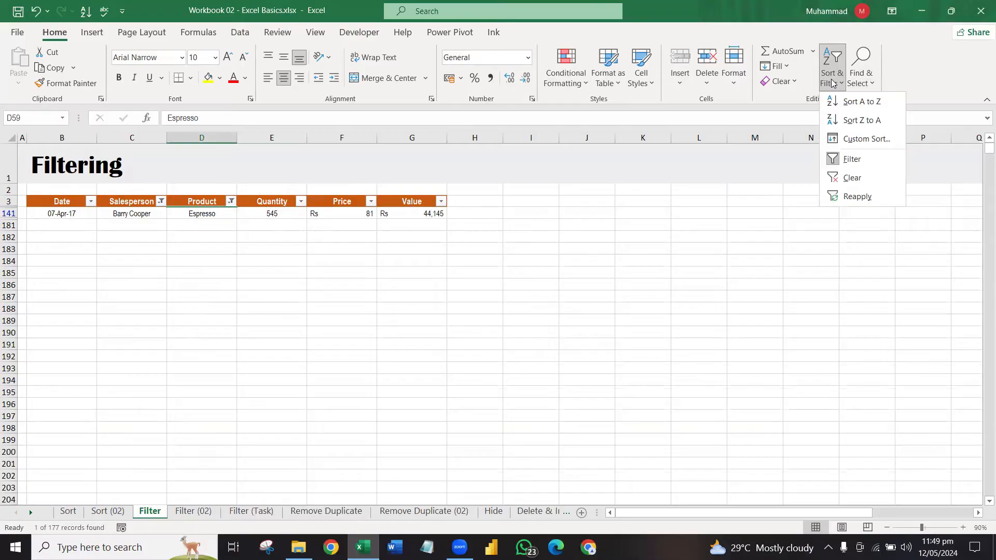
left_click(854, 179)
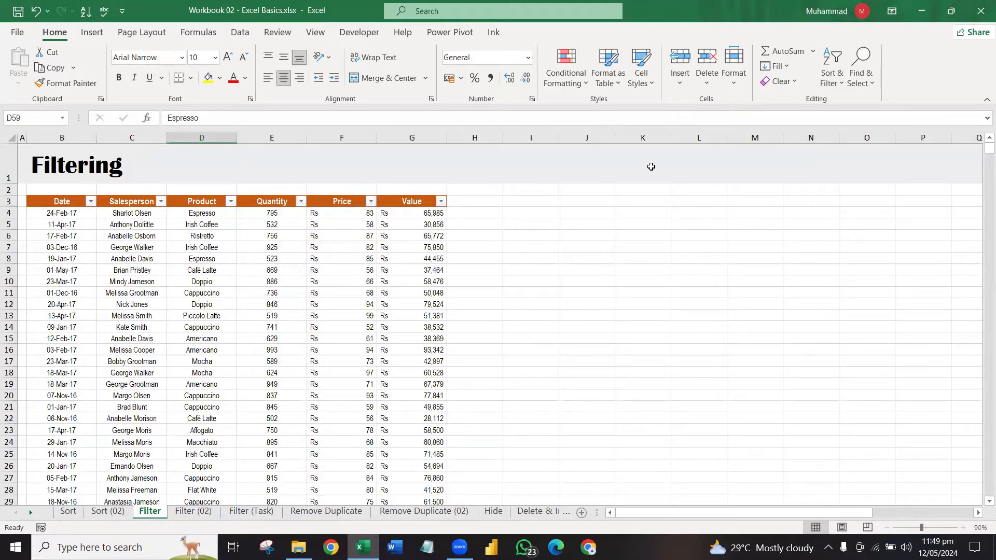
Step: Compare the Clear options for cells with the Clear option under Sort & Filter, then close the list without applying anything
left_click(832, 73)
left_click(781, 82)
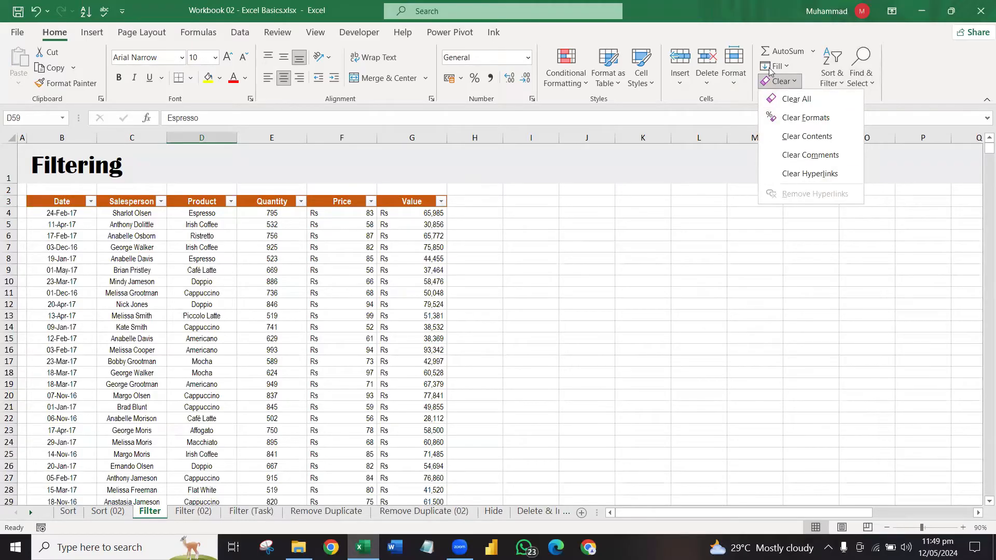
left_click(786, 83)
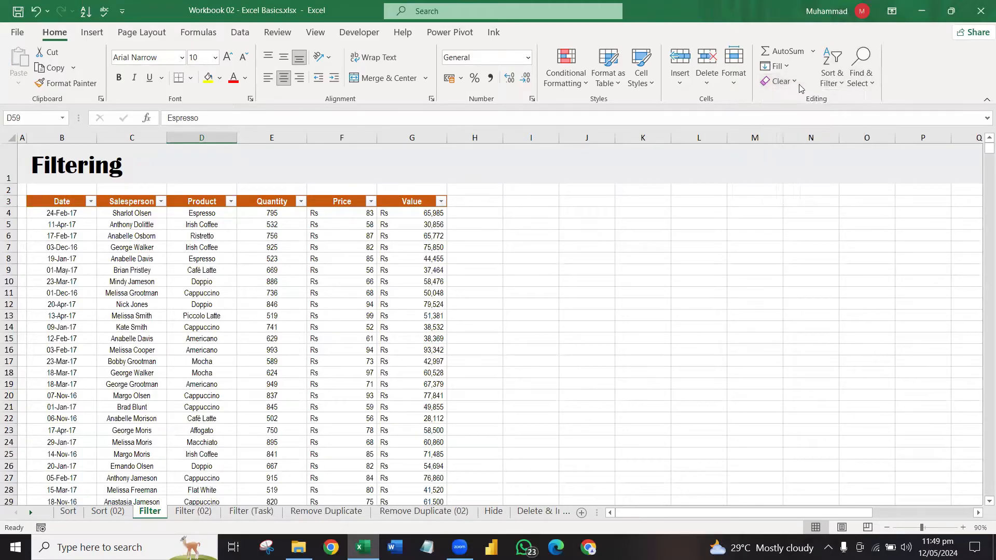
left_click(834, 87)
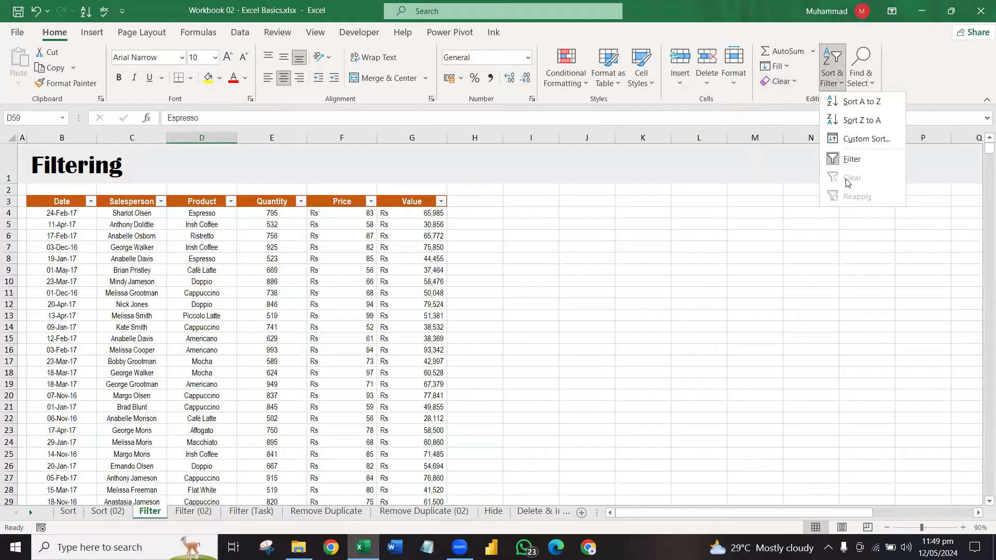
left_click(222, 248)
Step: Select a Quantity cell and view the sort options offered for numbers without applying any
left_click(240, 245)
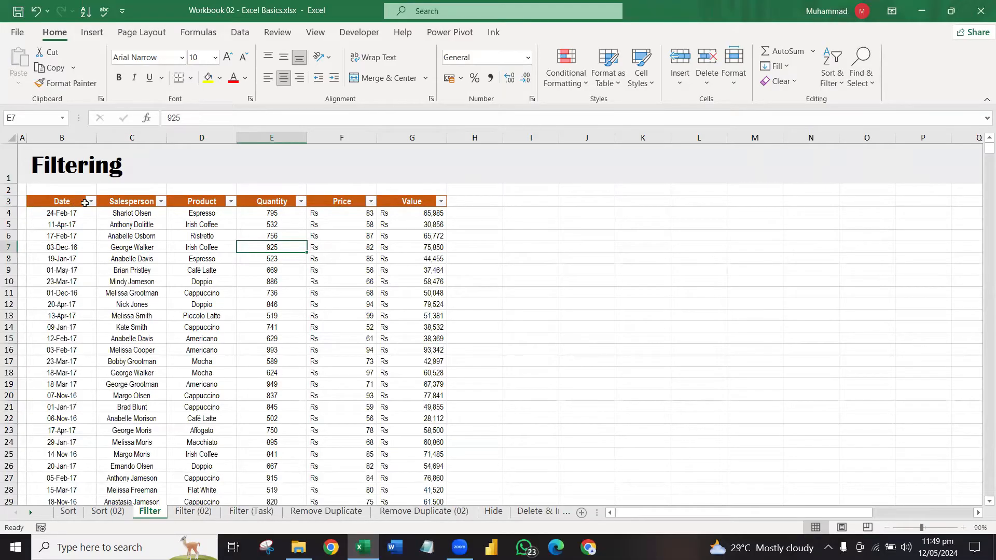
left_click(831, 72)
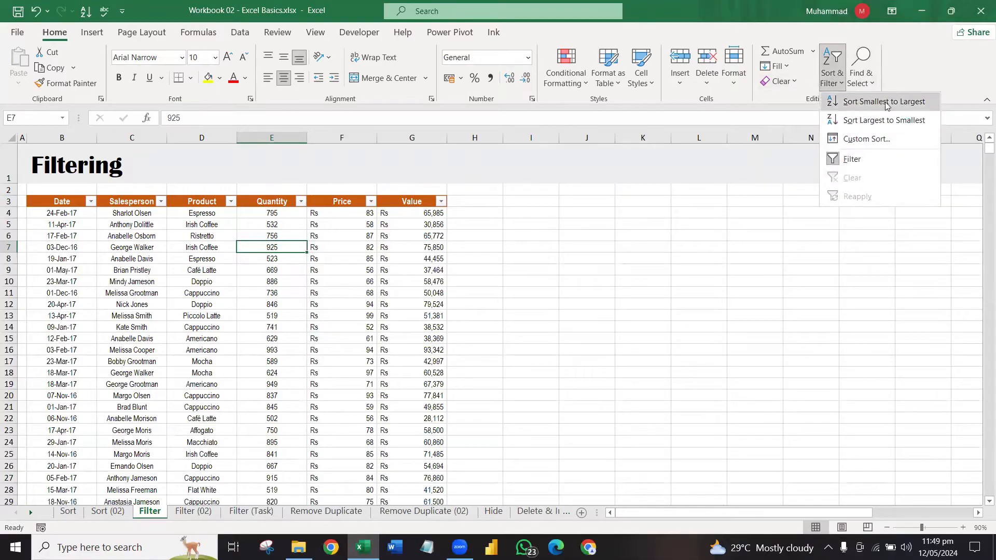
left_click(214, 330)
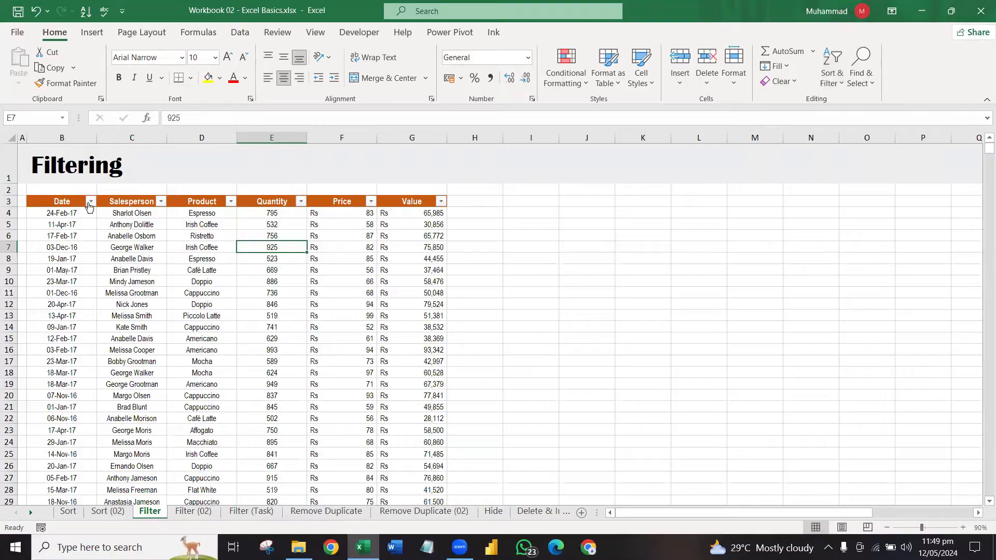
Step: Select date cell B5 and examine the Date Filters options of the Date column, closing them without a choice
left_click(100, 233)
left_click(80, 221)
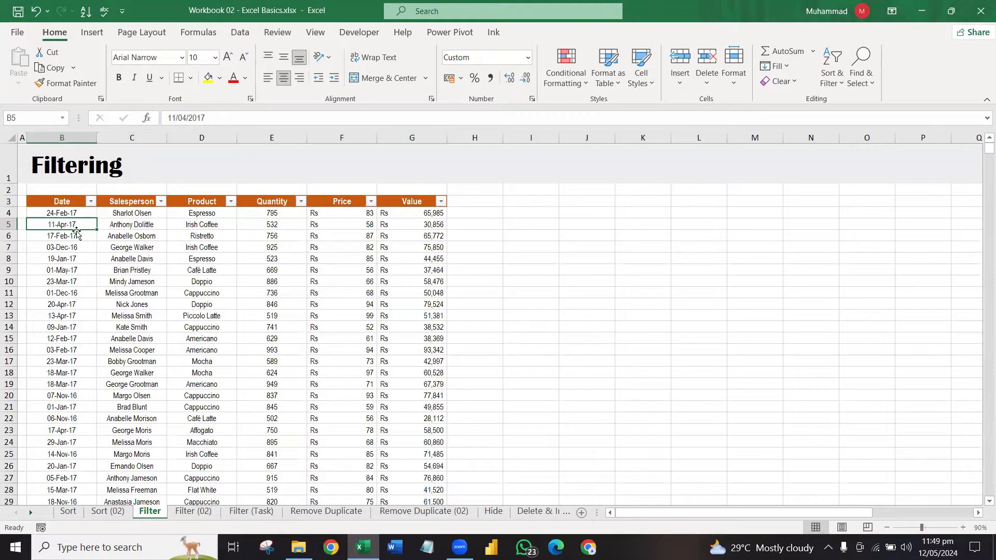
left_click(93, 202)
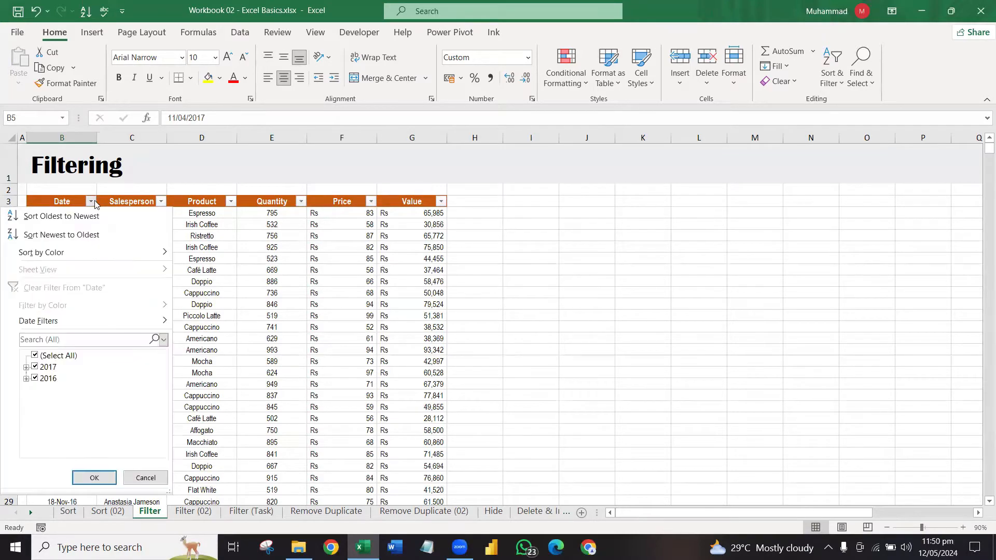
mouse_move(54, 322)
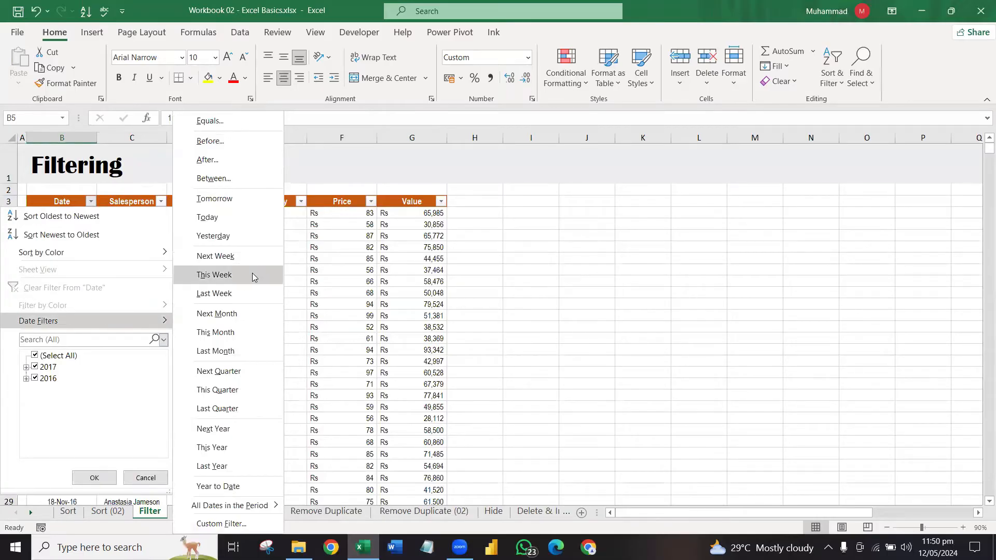
left_click(306, 260)
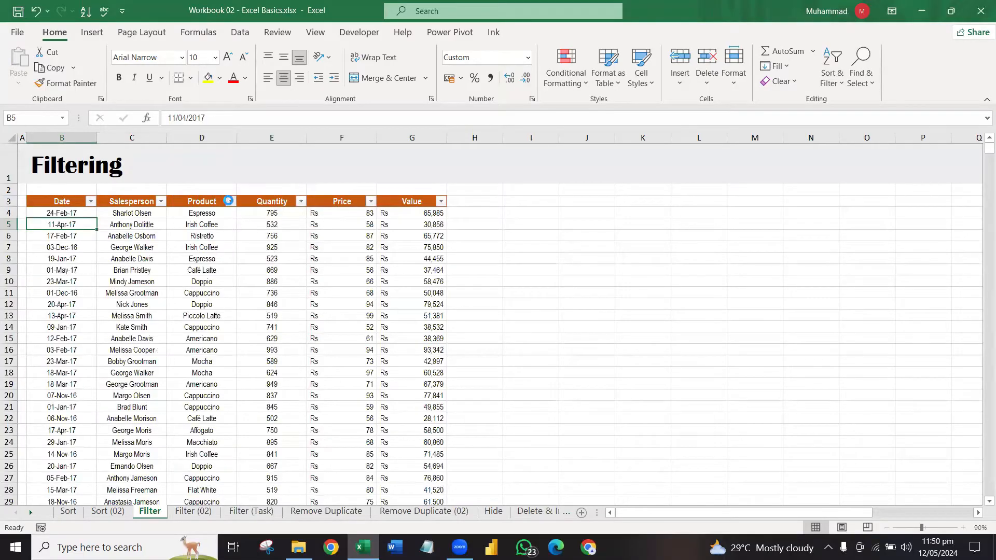
Step: Examine the Text Filters options of the Product column and the Number Filters options of the Price column without applying any
left_click(230, 201)
mouse_move(119, 328)
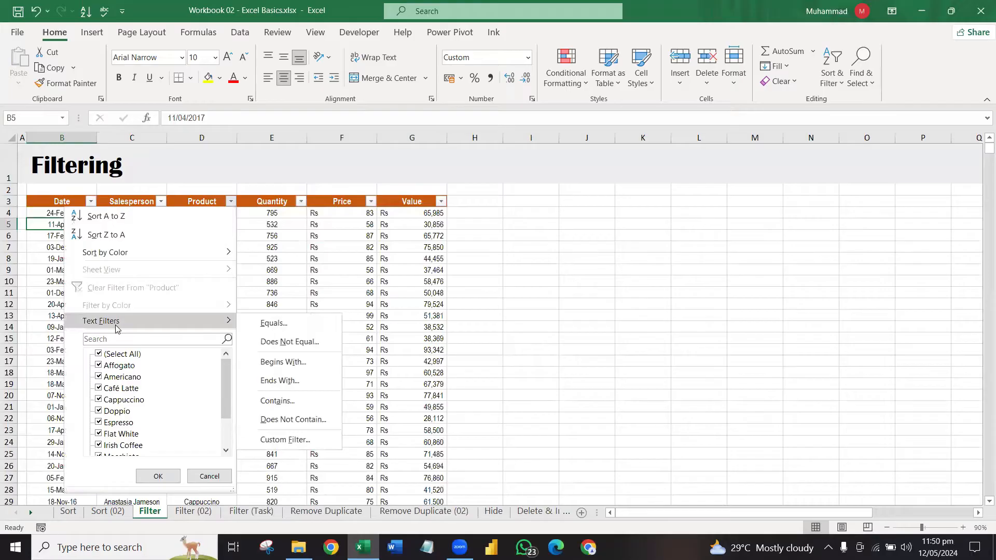
left_click(355, 259)
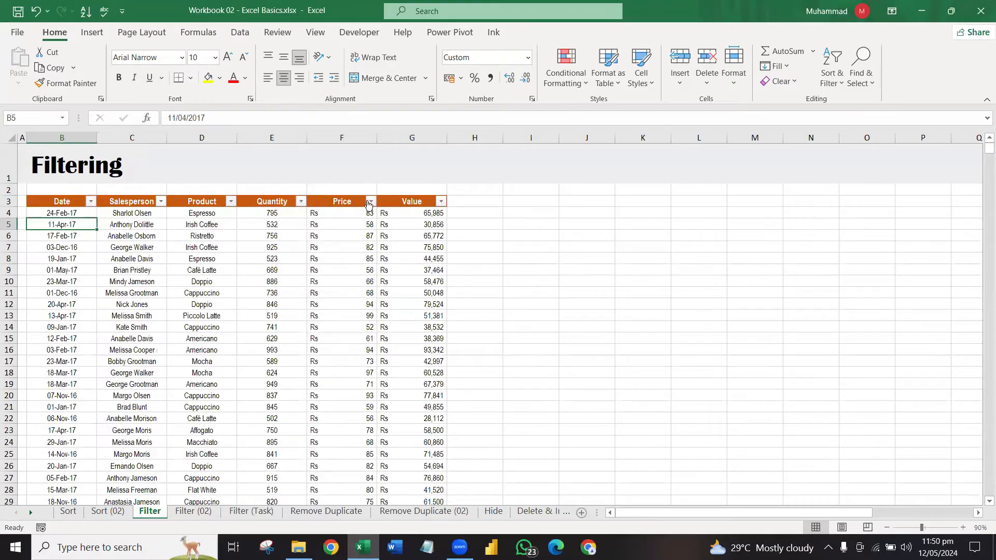
left_click(368, 201)
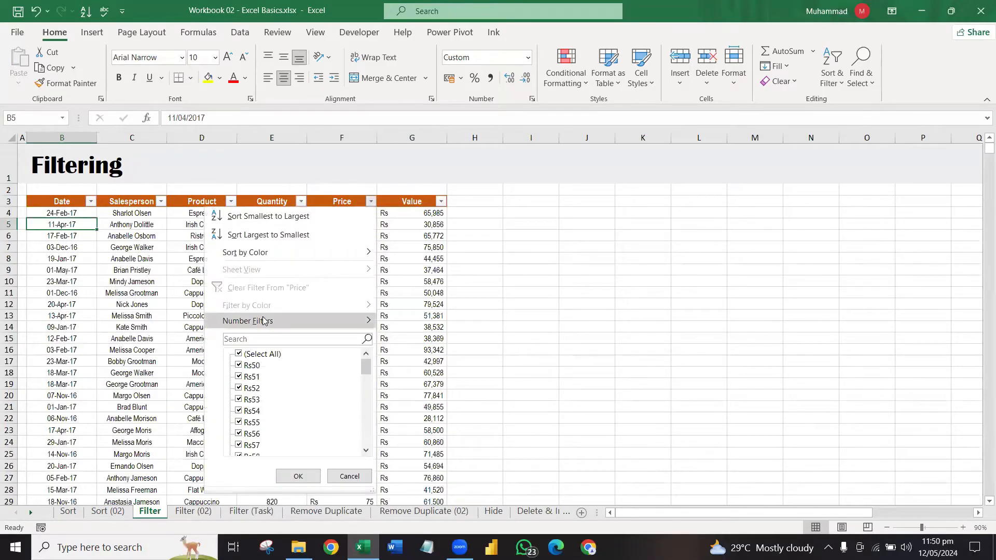
mouse_move(318, 321)
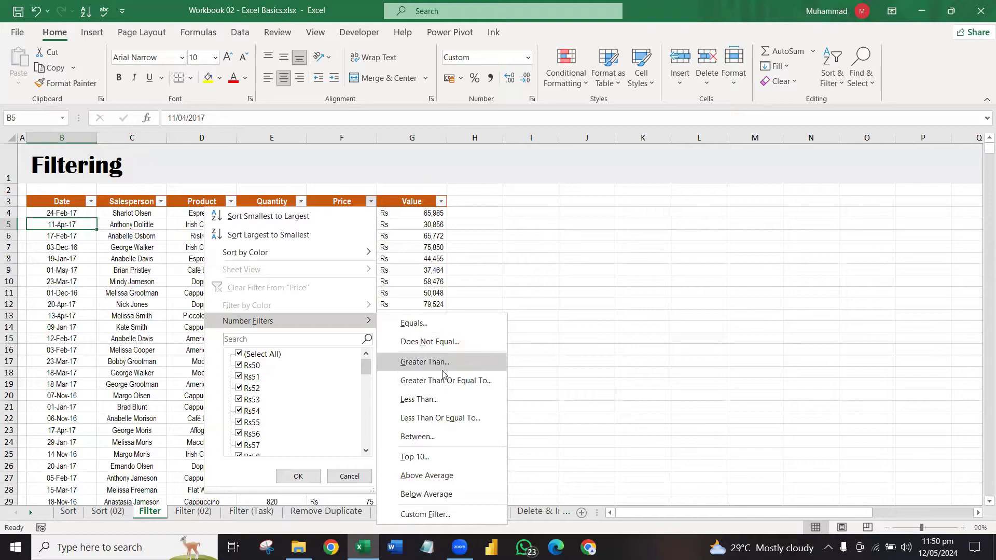
left_click(403, 306)
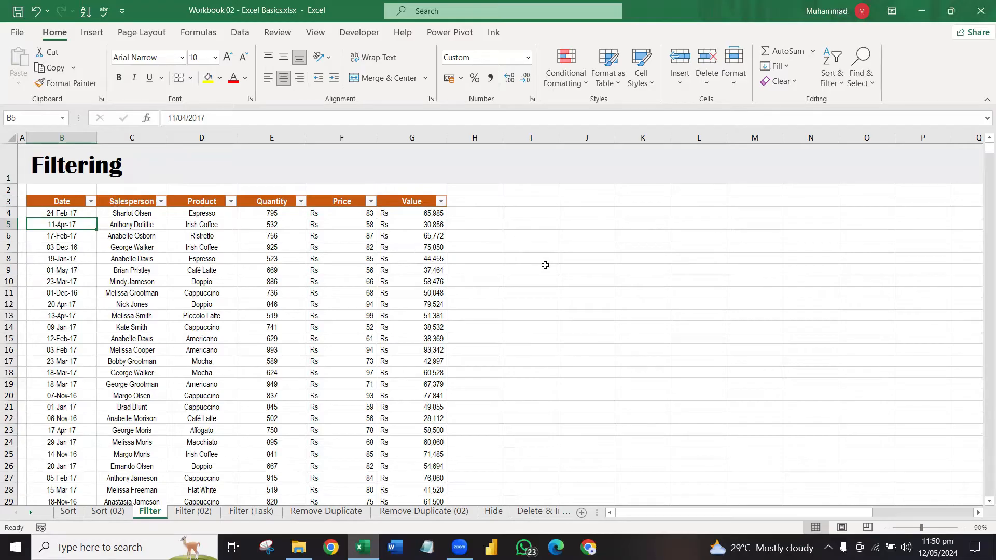
Step: Examine the Value column's filter list and number filter options, unchecking and rechecking Select All
left_click(440, 201)
mouse_move(336, 326)
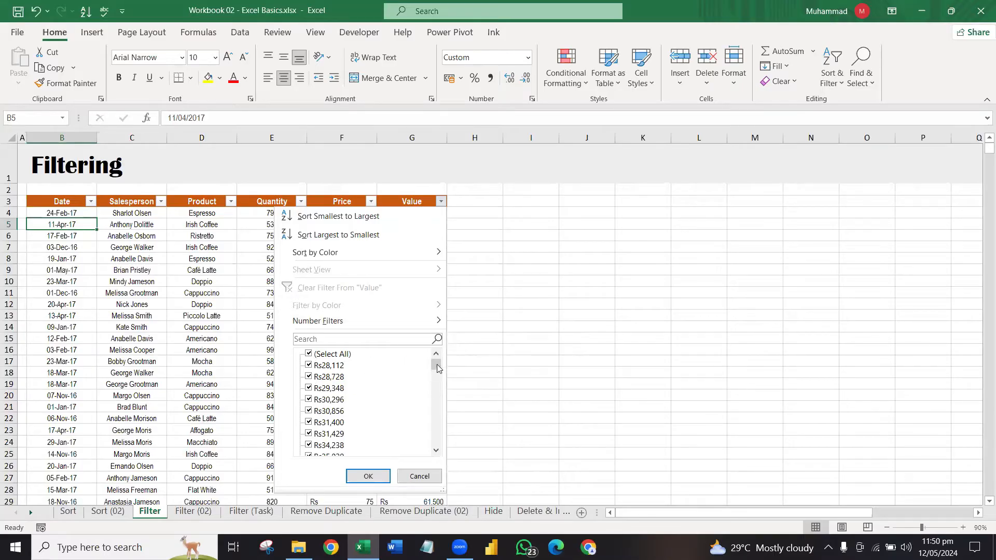
mouse_move(437, 364)
left_mouse_down()
mouse_move(435, 440)
mouse_move(427, 350)
mouse_move(435, 397)
mouse_move(436, 361)
left_mouse_up()
left_click(310, 357)
mouse_move(394, 328)
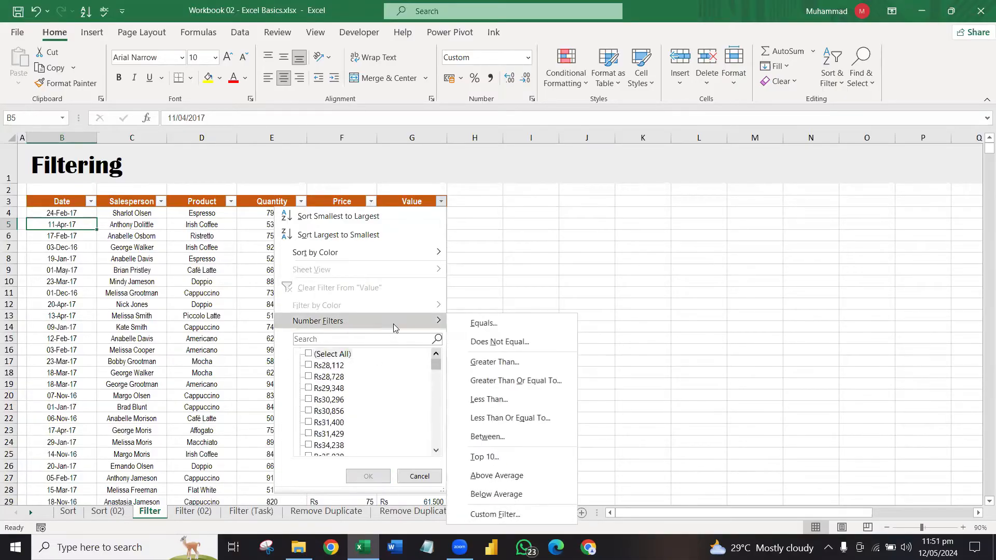
left_click(308, 354)
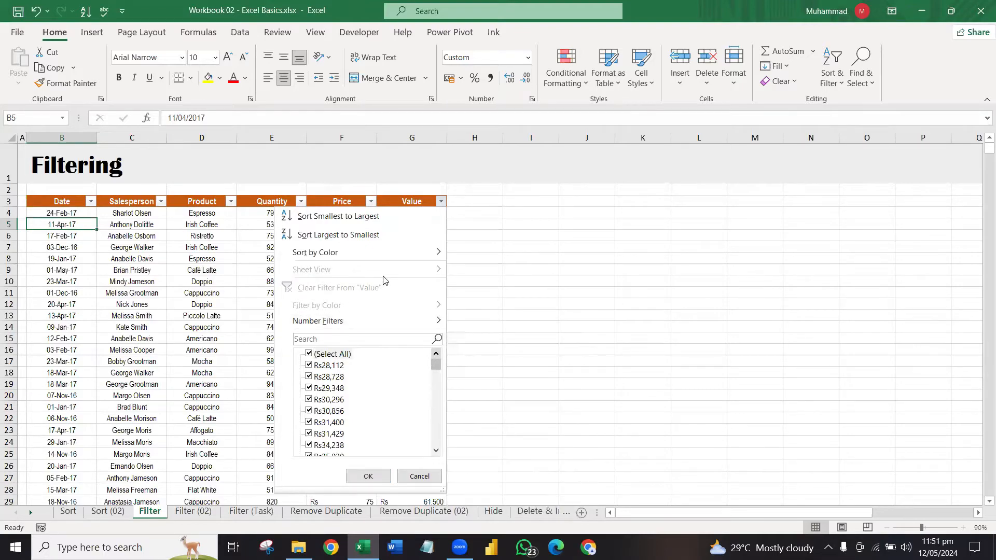
Step: Apply a number filter to the Value column showing only rows where the value is greater than 50000
mouse_move(390, 324)
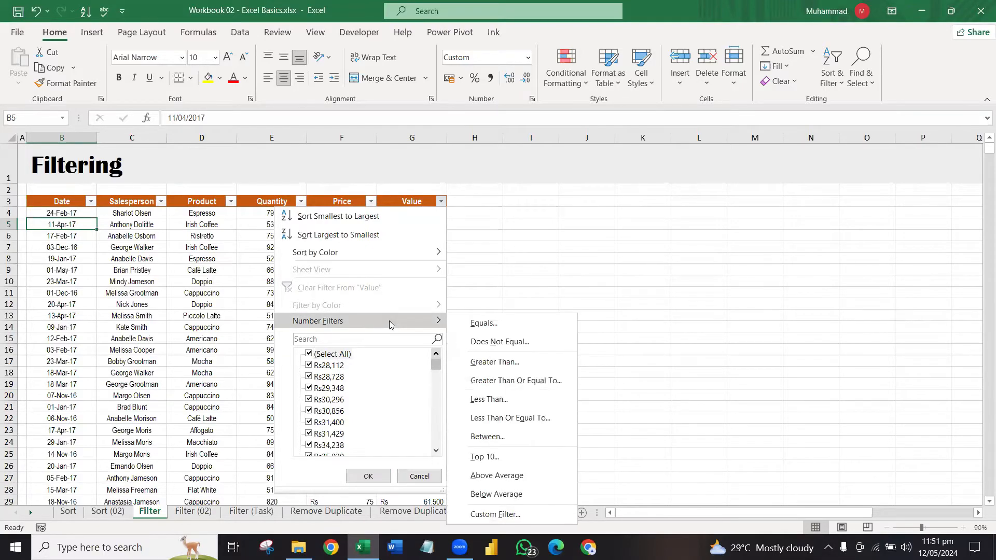
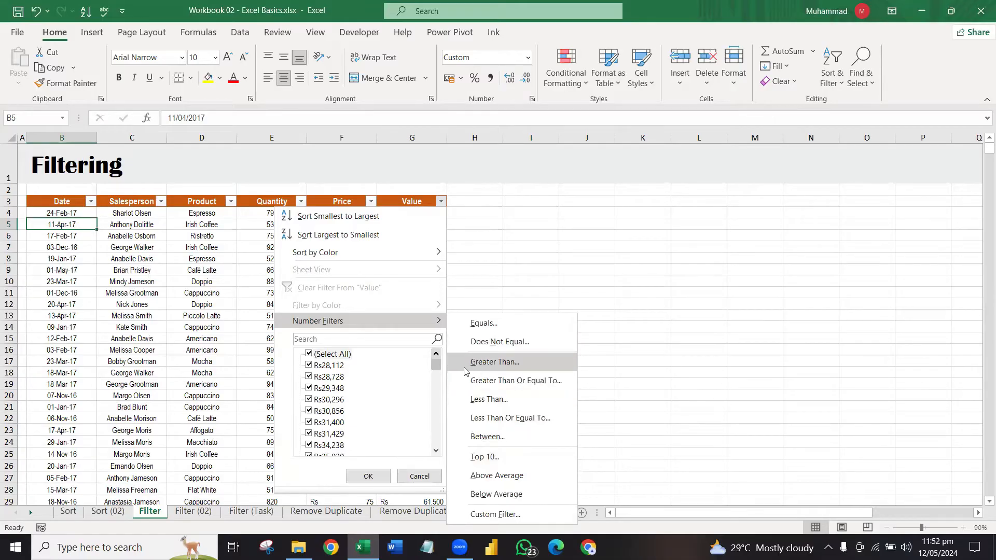
left_click(499, 362)
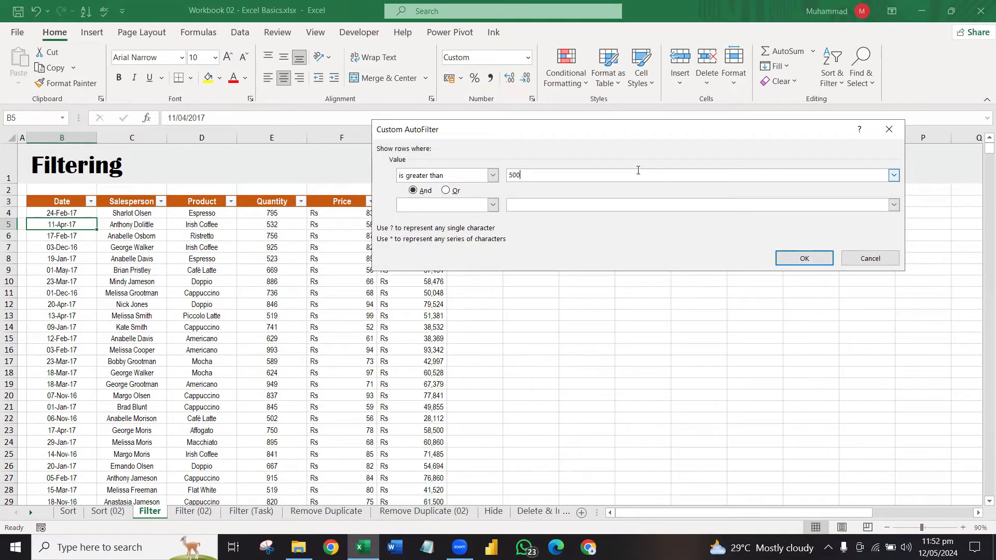
left_click(492, 176)
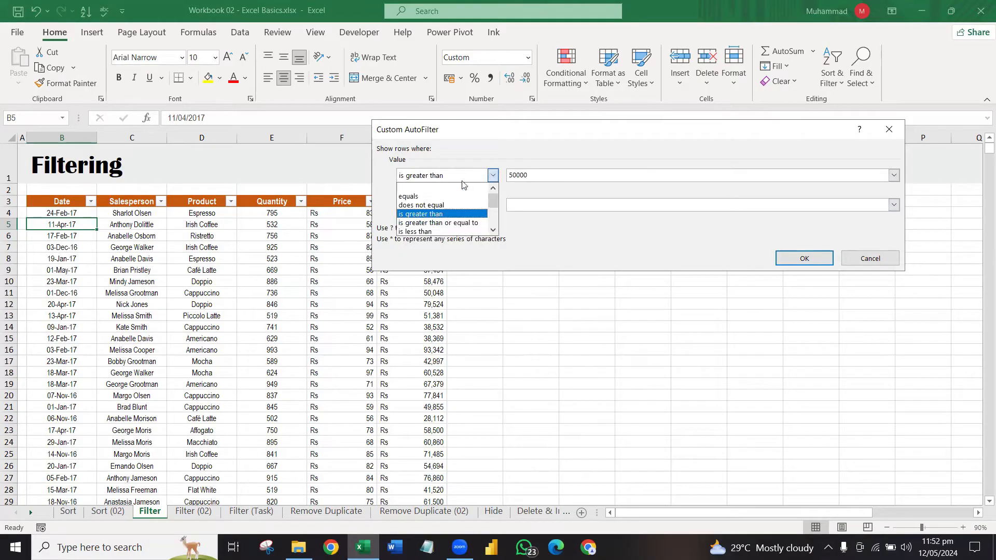
scroll(480, 195, "down", 2)
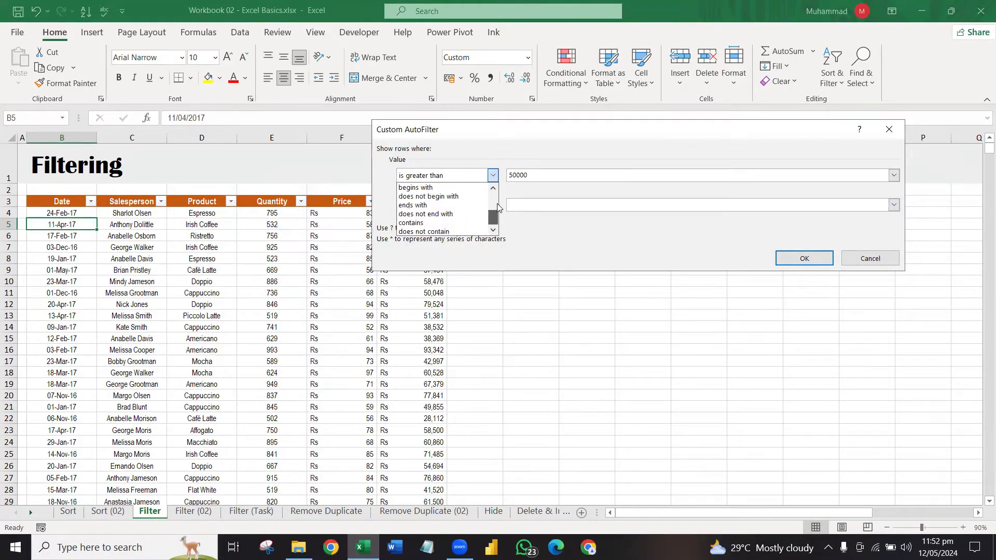
scroll(480, 195, "up", 2)
left_click(541, 179)
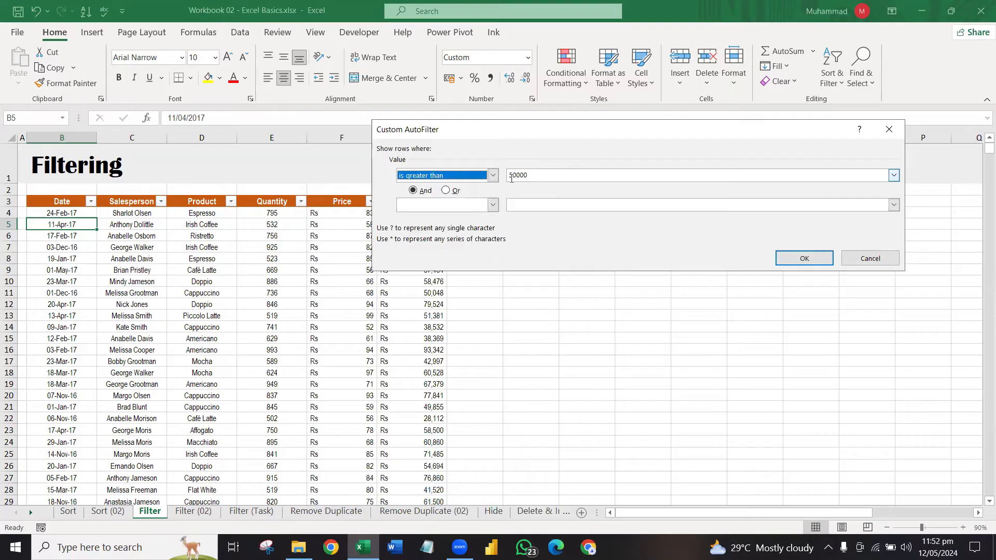
left_click(802, 260)
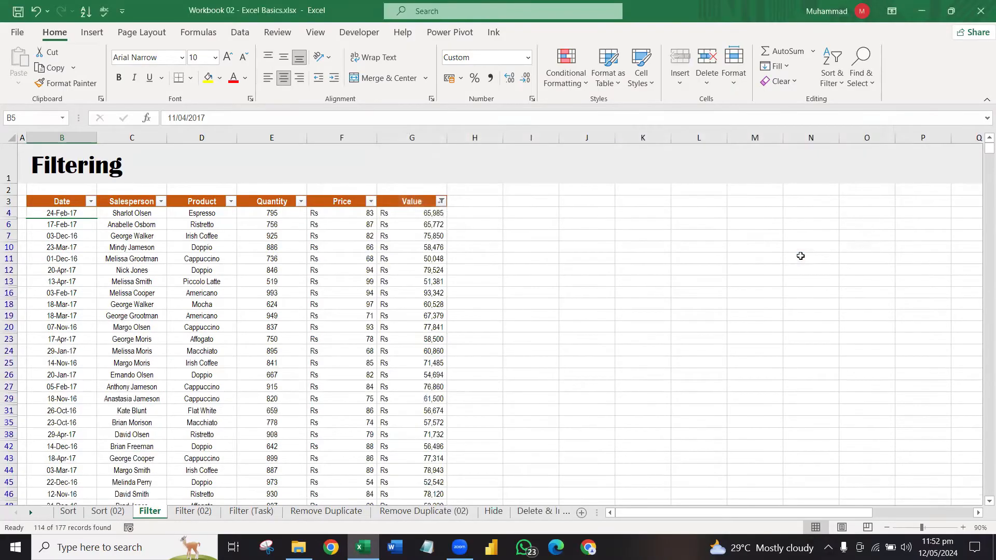
left_click(431, 225)
left_click_drag(431, 230, 432, 353)
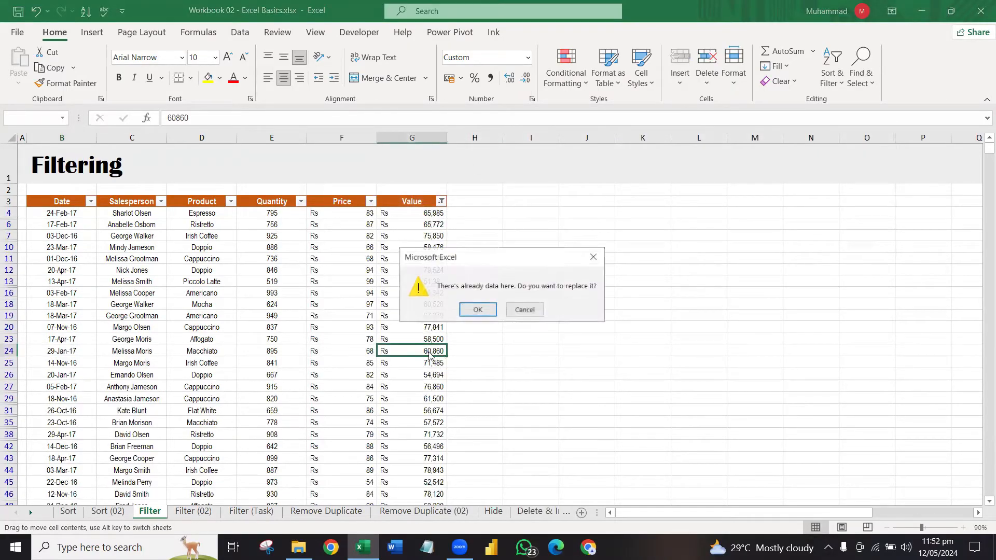
left_click(524, 313)
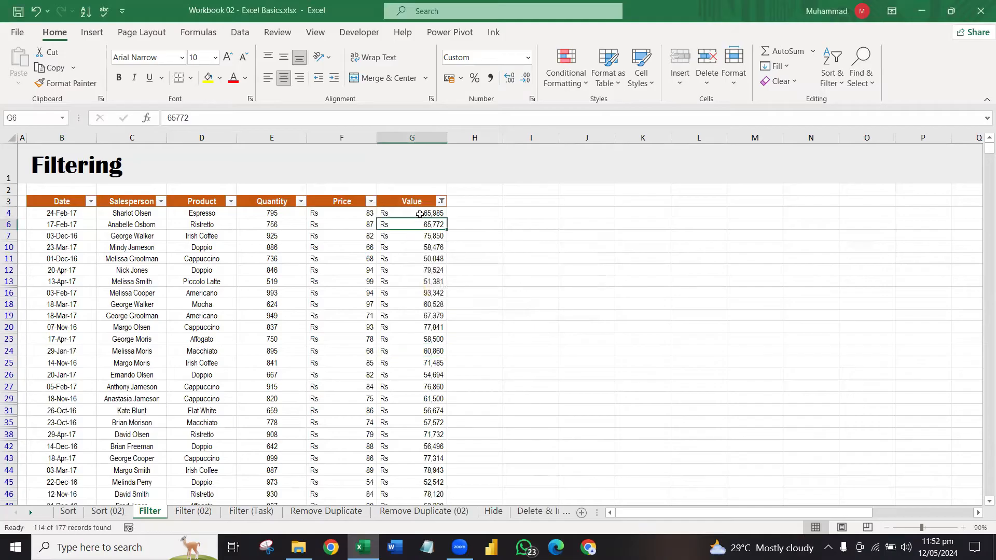
Step: Clear the filter from the Value column and select cell F8 in the Price column
left_click_drag(420, 213, 431, 162)
key("Up")
key("Up")
key("Up")
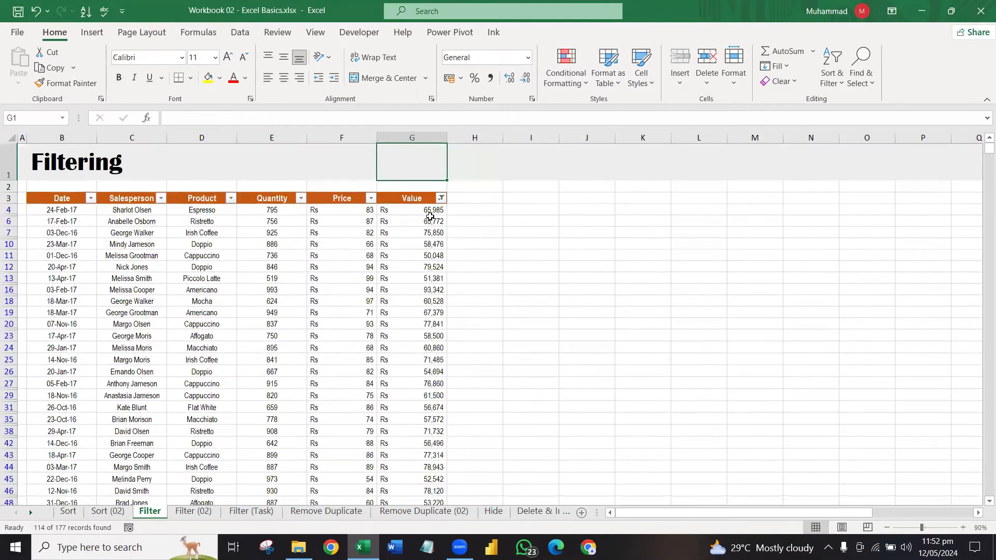
left_click(440, 202)
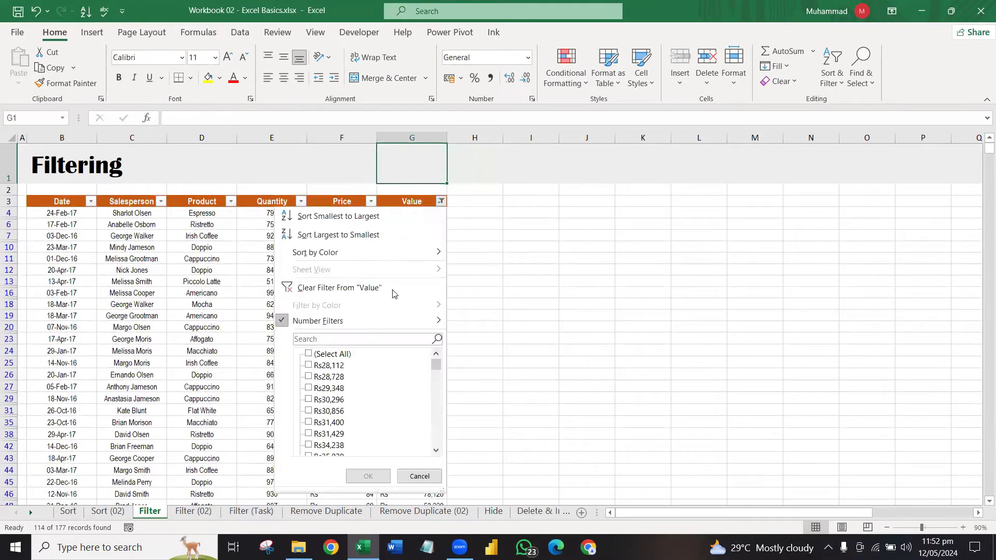
left_click(353, 286)
left_click(369, 261)
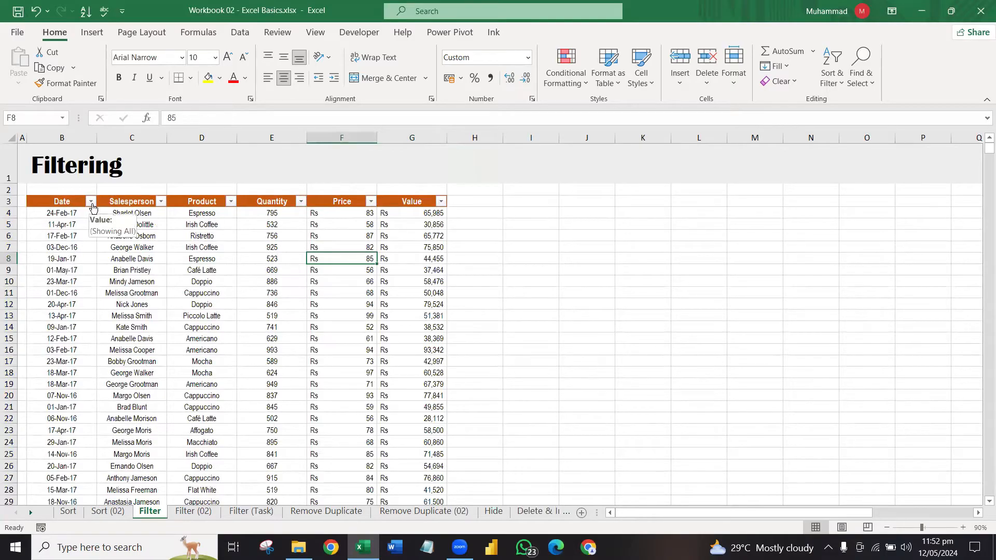
Step: Apply the This Month date filter to the Date column and clear it again
left_click(90, 203)
mouse_move(73, 321)
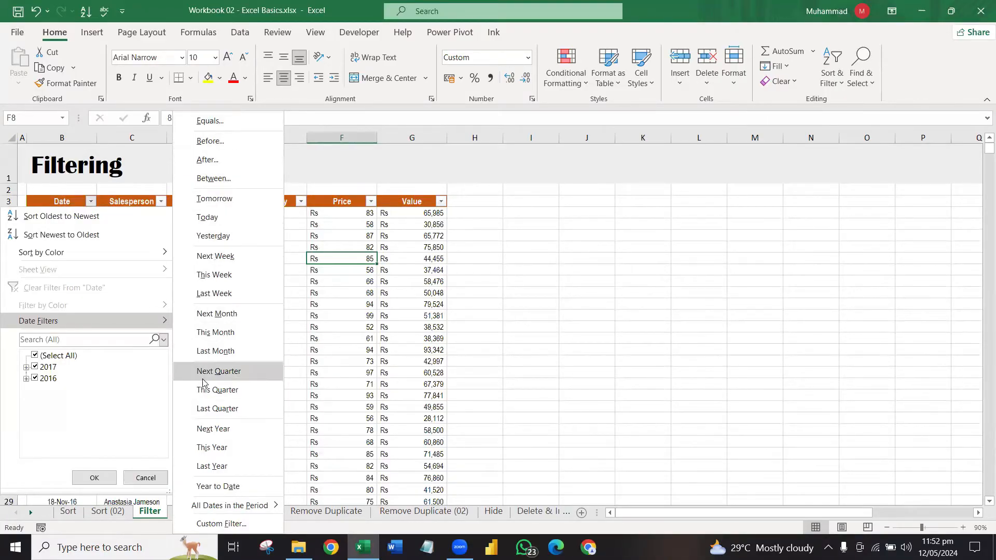
left_click(230, 334)
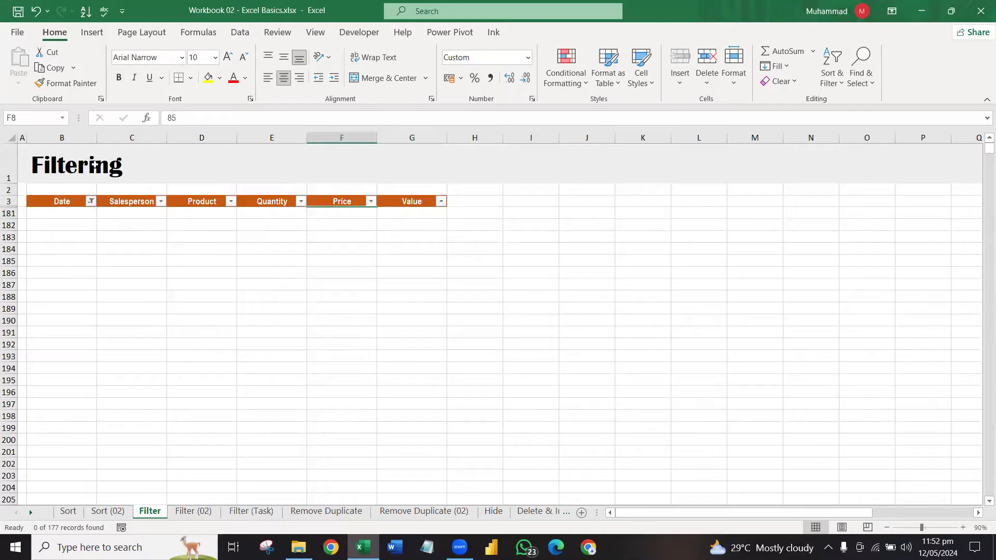
left_click(91, 202)
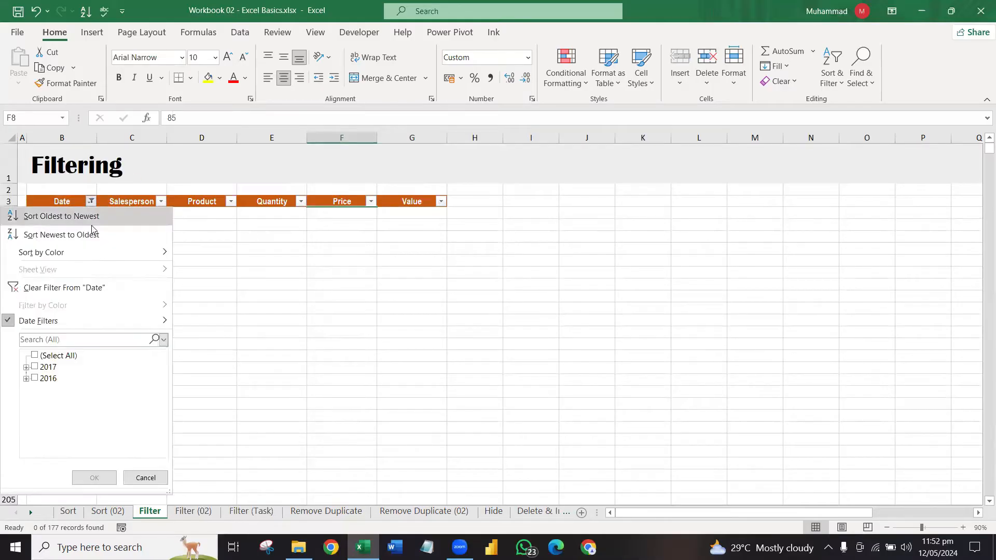
left_click(82, 291)
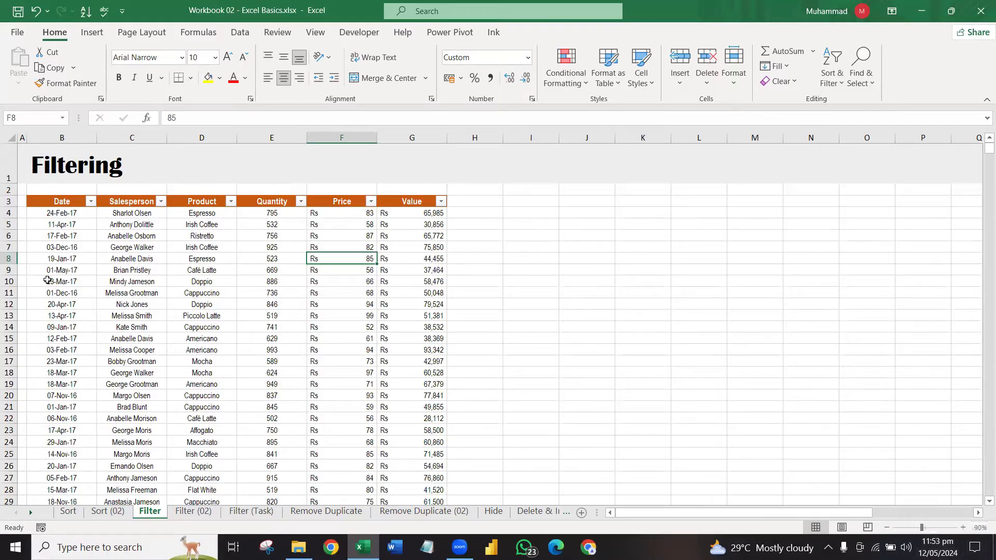
Step: Start a custom date filter on the Date column with the condition "is after" and enter 2017 as its value
left_click(90, 201)
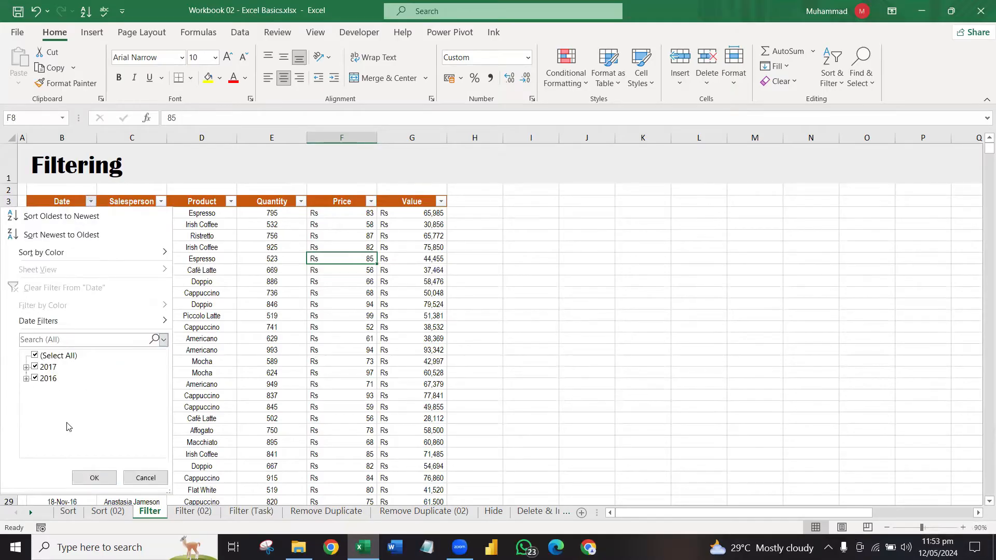
left_click(146, 477)
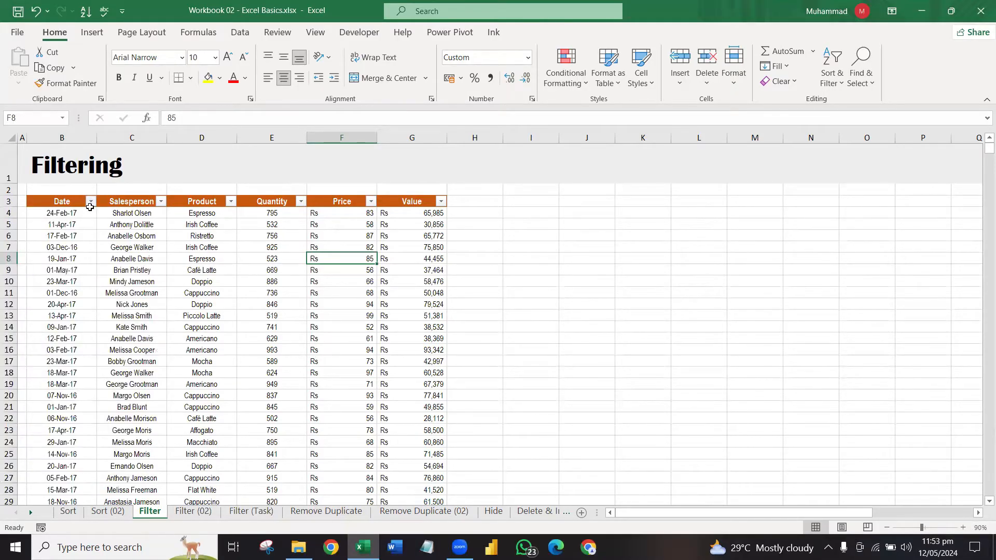
left_click(91, 203)
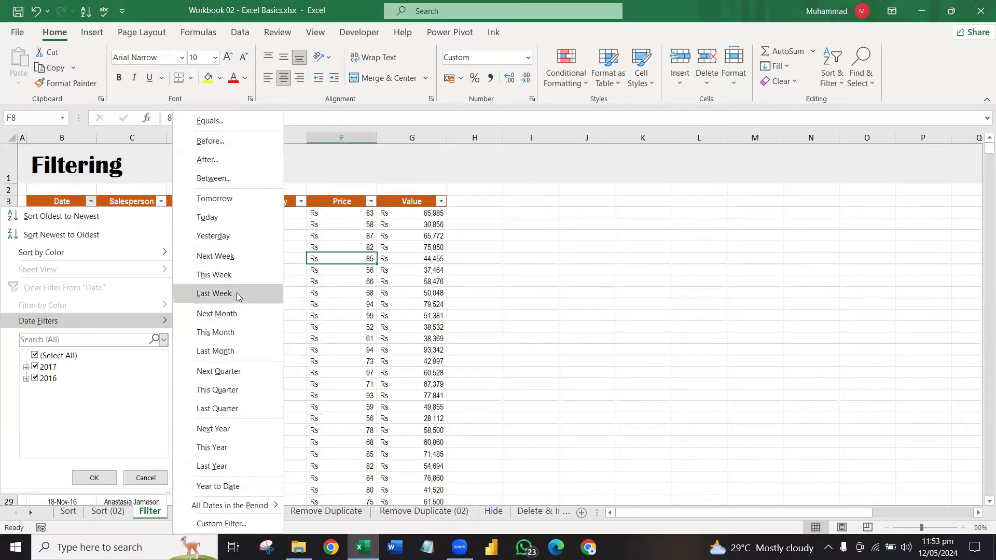
left_click(229, 157)
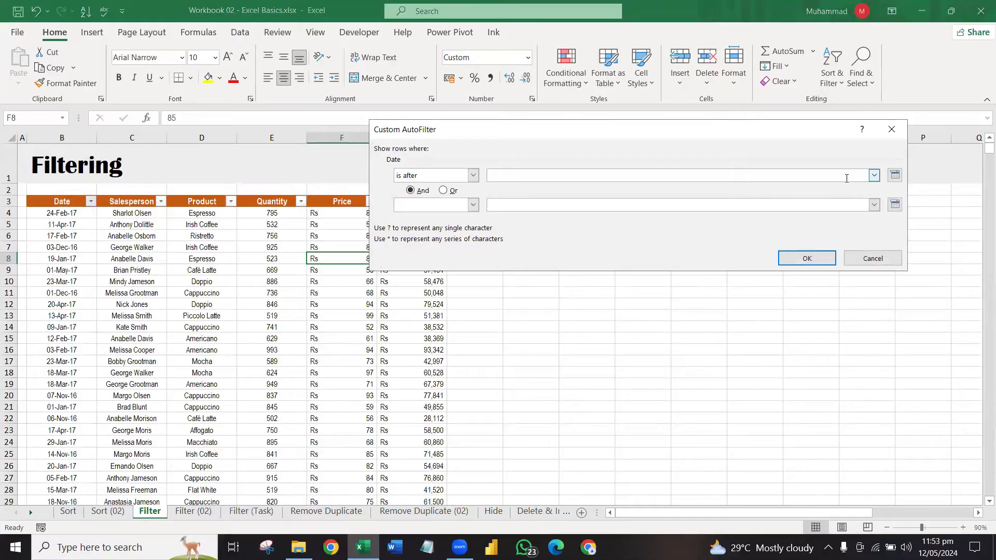
left_click(810, 259)
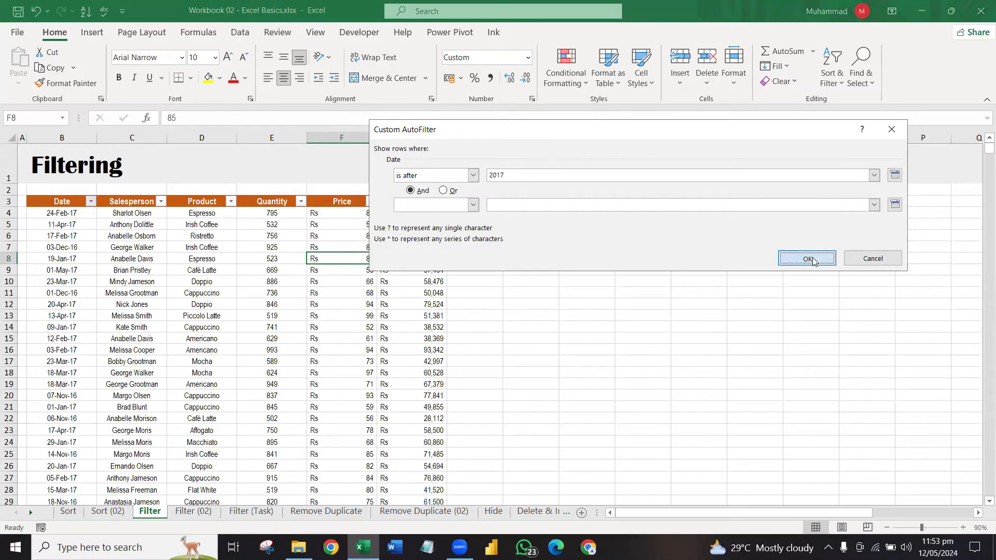
Step: Choose 1 August 2023 from the calendar as the comparison date of the "is after" condition
left_click(894, 176)
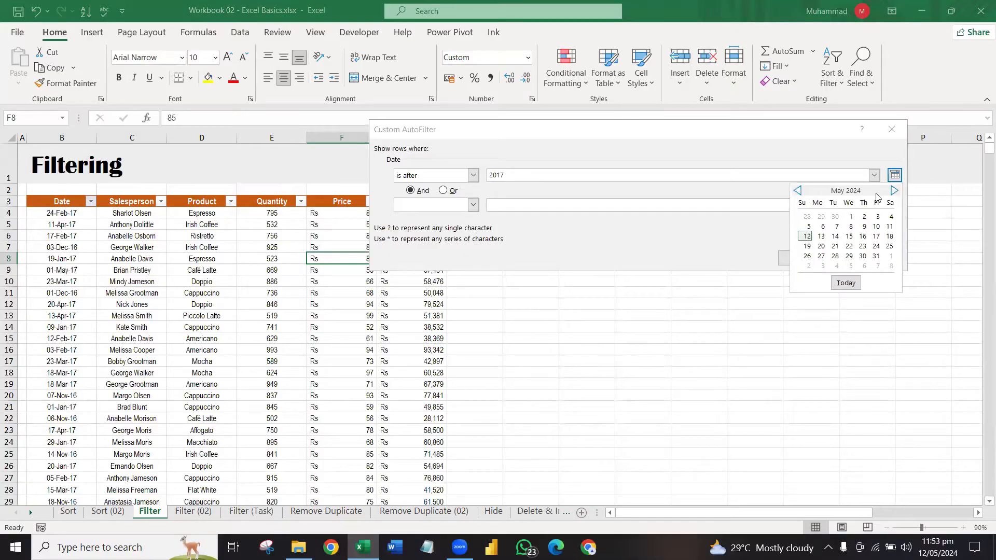
left_click(798, 191)
left_click(798, 191)
left_click(799, 191)
left_click(799, 190)
left_click(798, 191)
left_click(798, 191)
left_click(799, 191)
left_click(799, 191)
left_click(799, 191)
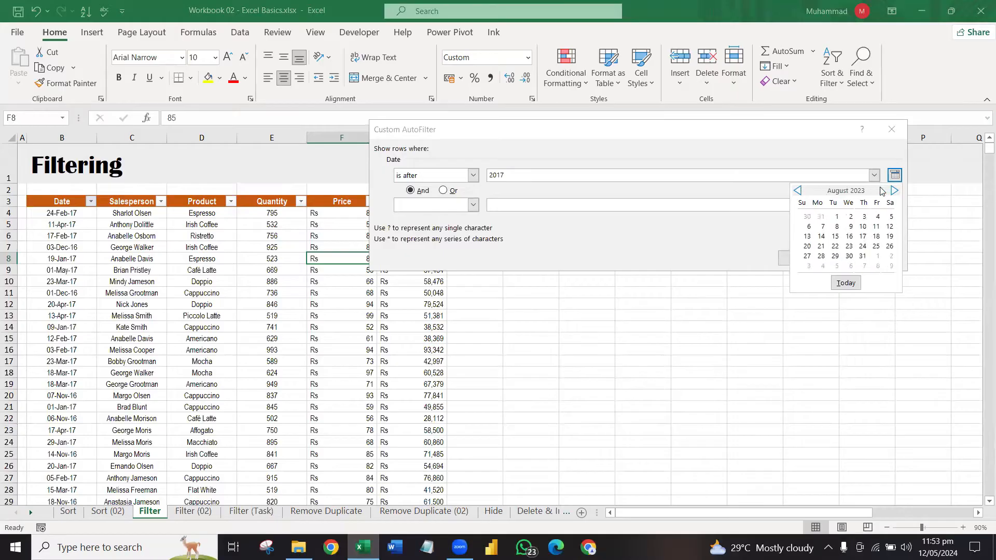
left_click(837, 217)
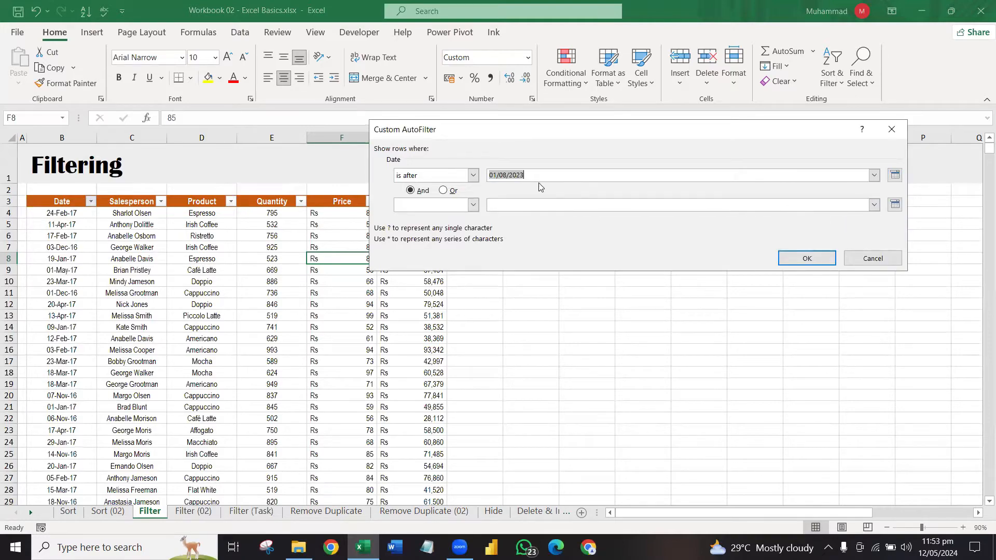
Step: Replace the comparison date with 28 February 2017 and apply the "is after" filter to the Date column
left_click_drag(513, 175, 531, 175)
type("\\\\28\\")
key("BackSpace")
key("BackSpace")
key("BackSpace")
type("/")
key("Delete")
key("BackSpace")
key("BackSpace")
key("BackSpace")
type("2")
left_click(809, 258)
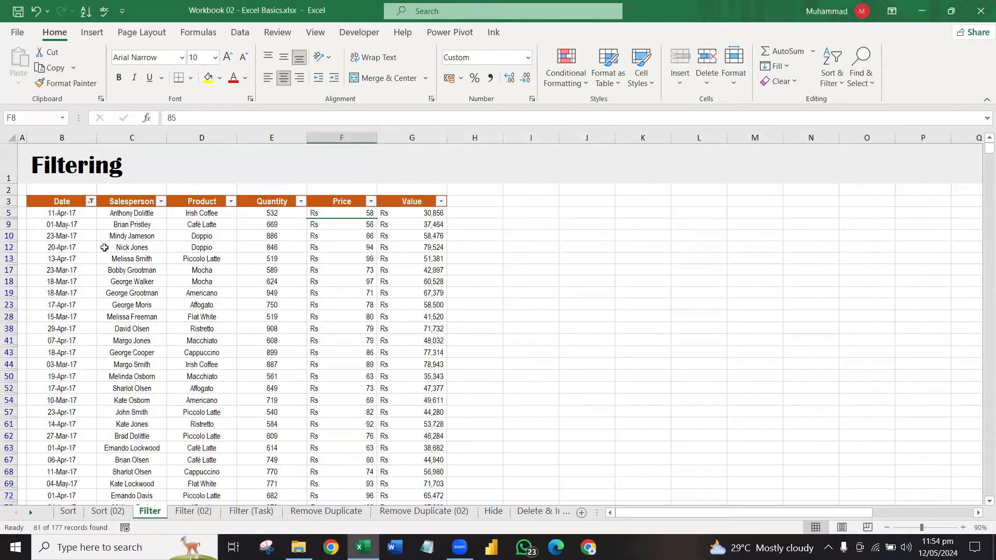
Step: Sort the filtered sales rows by the Date column from oldest to newest
left_click_drag(78, 213, 59, 197)
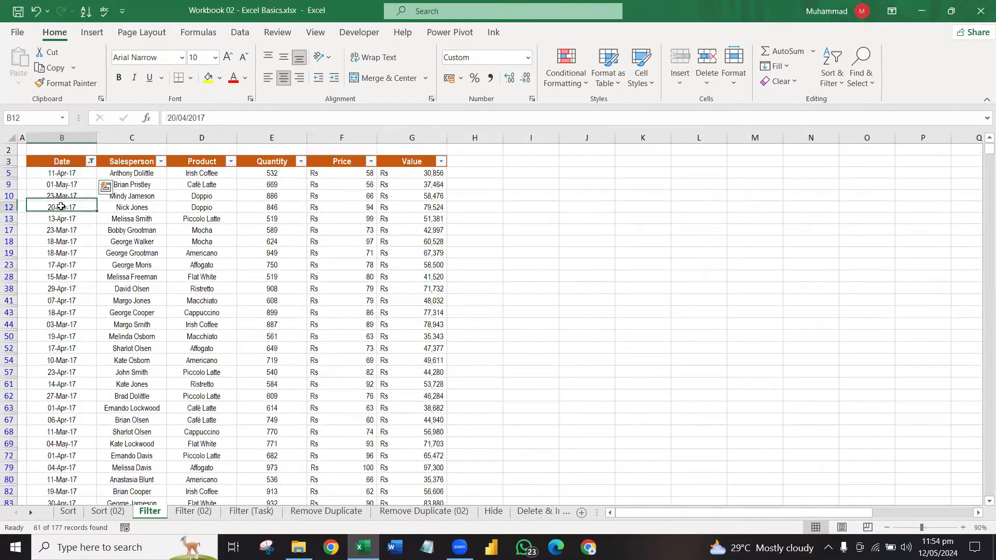
left_click(60, 201)
left_click(91, 155)
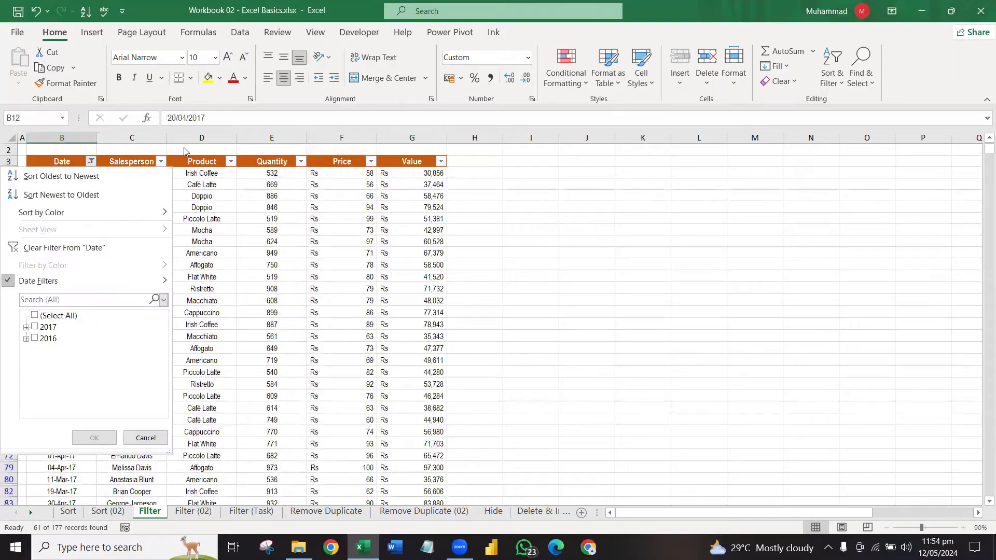
left_click(362, 195)
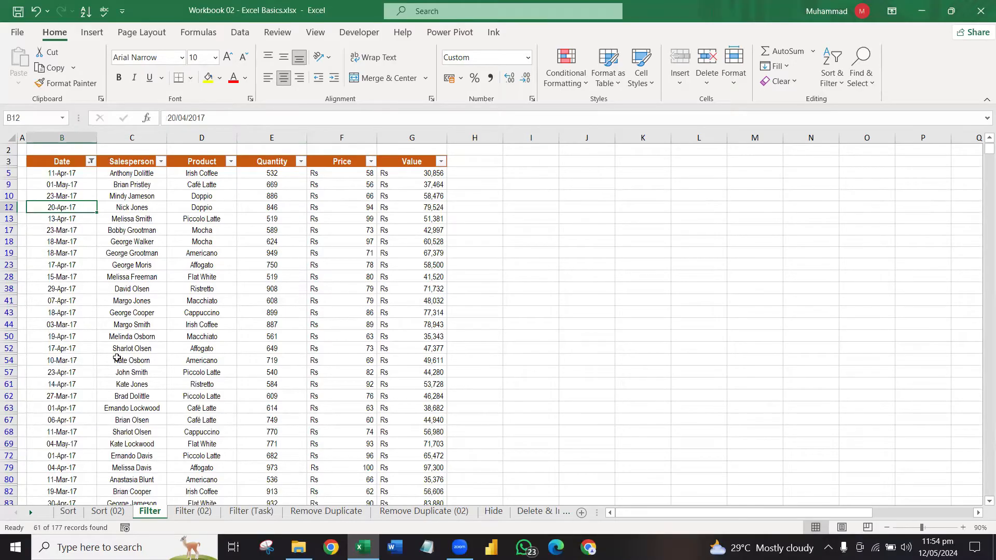
left_click(91, 161)
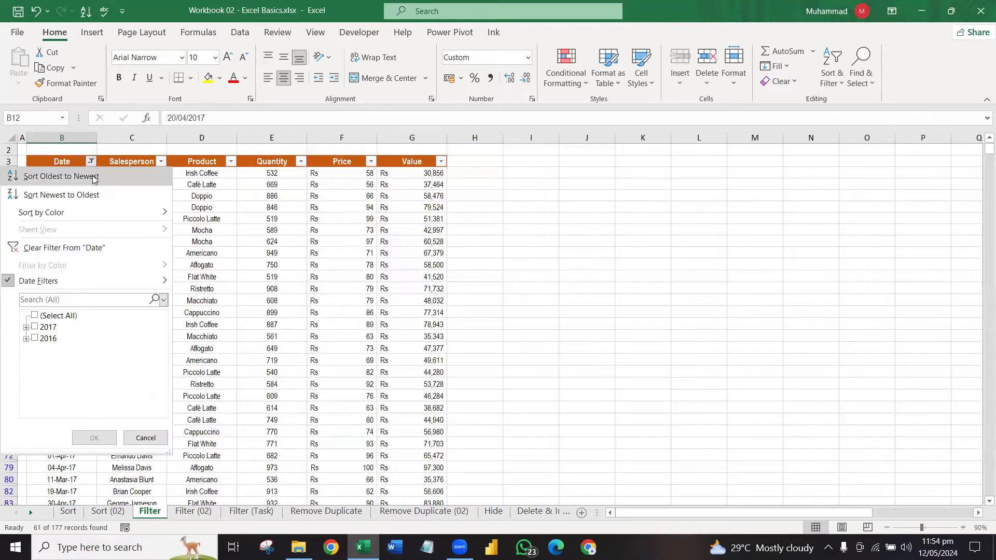
left_click(91, 193)
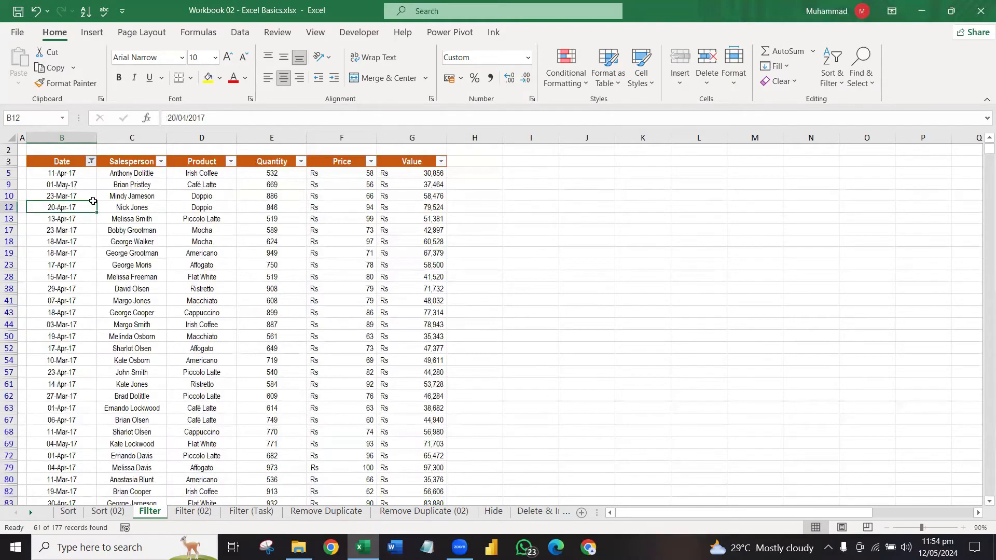
left_click(91, 162)
left_click(91, 175)
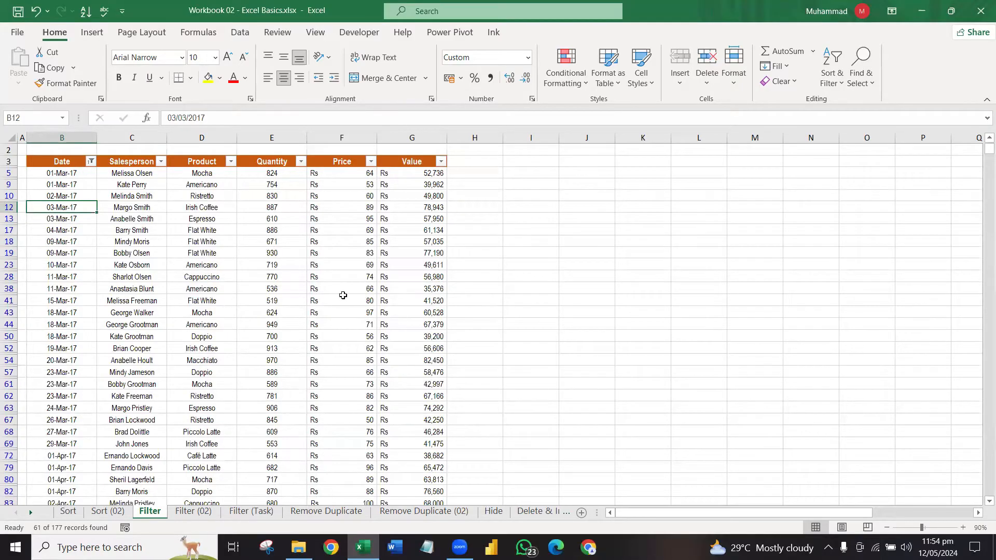
Step: Turn filtering off for the sales table to bring back all rows, and turn it on again from cell B9
left_click_drag(80, 173, 417, 184)
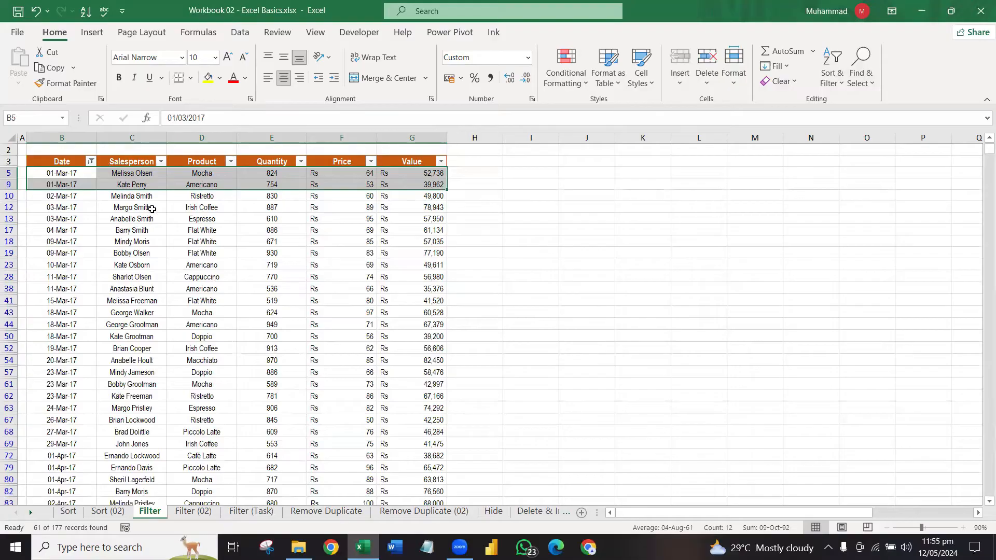
left_click(833, 78)
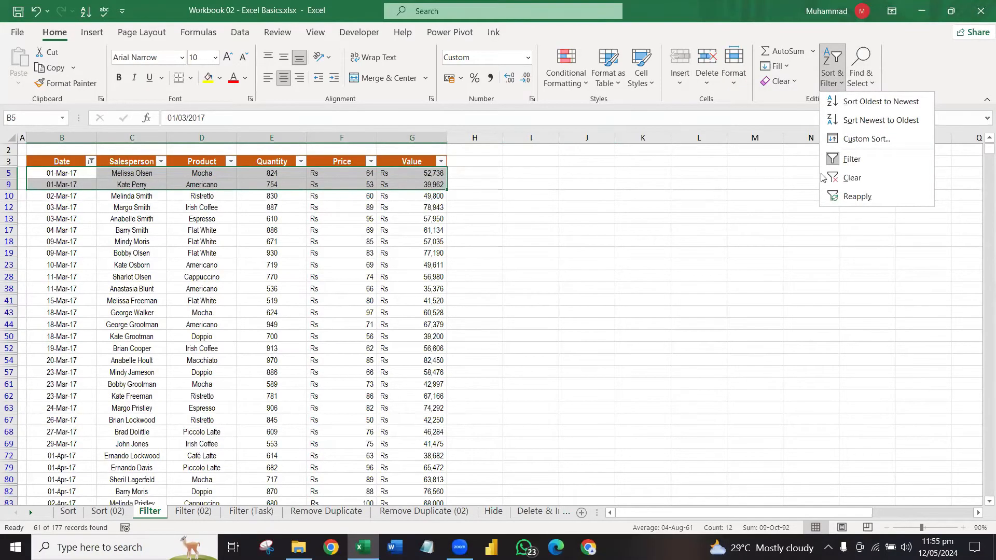
left_click(855, 163)
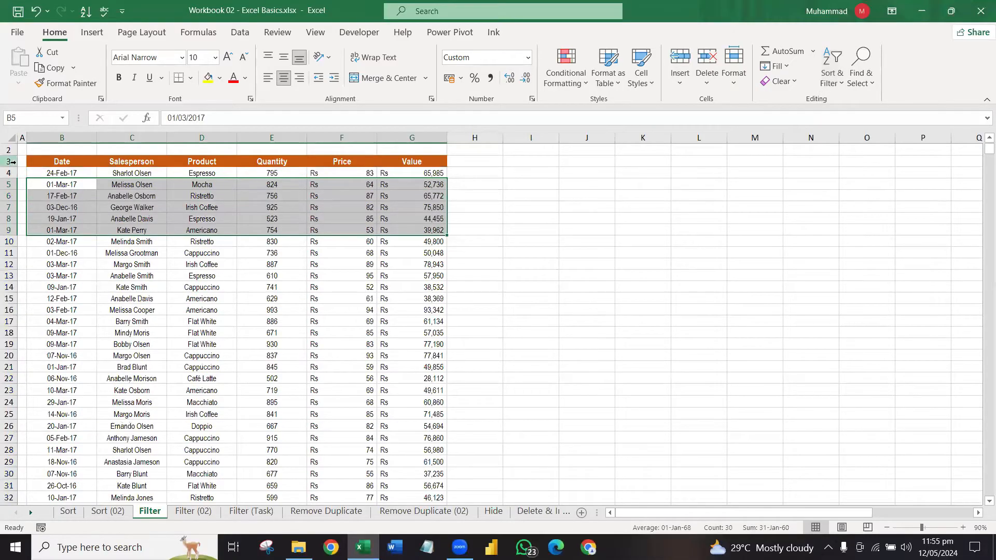
left_click(89, 227)
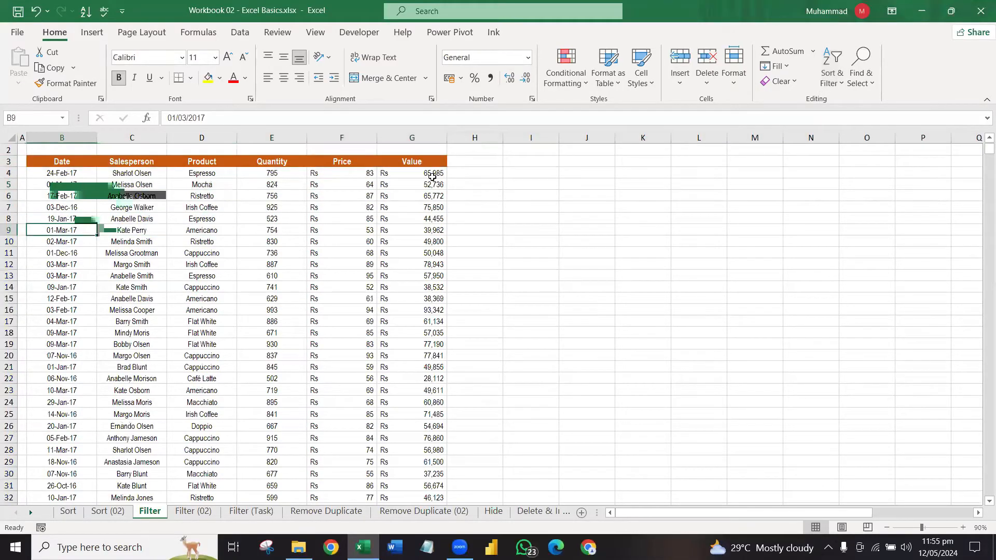
left_click(832, 88)
left_click(846, 158)
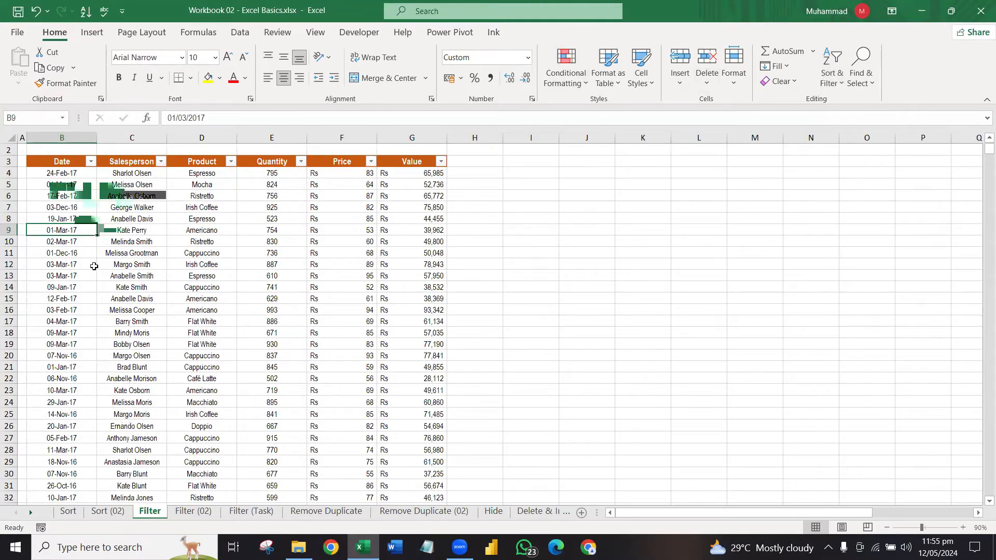
left_click(475, 76)
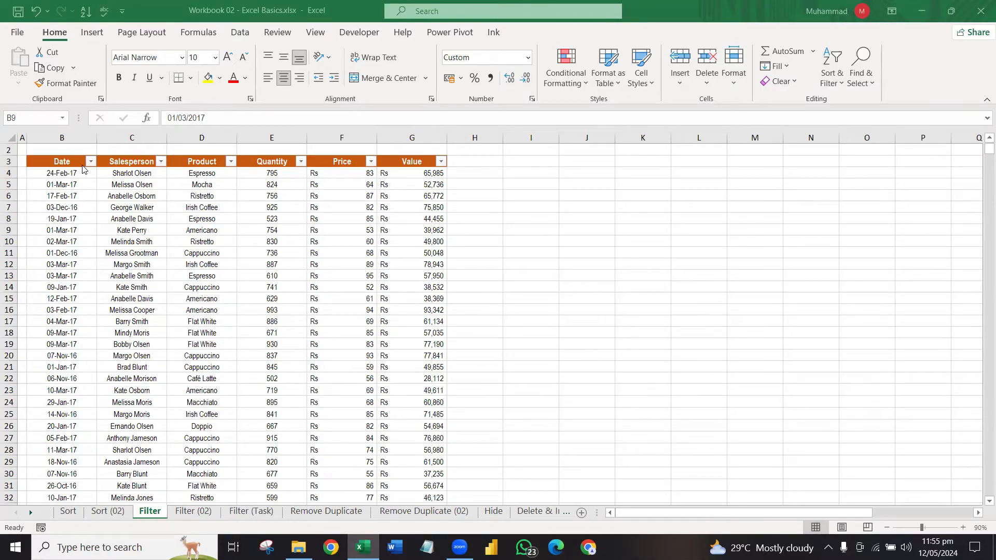
left_click(160, 162)
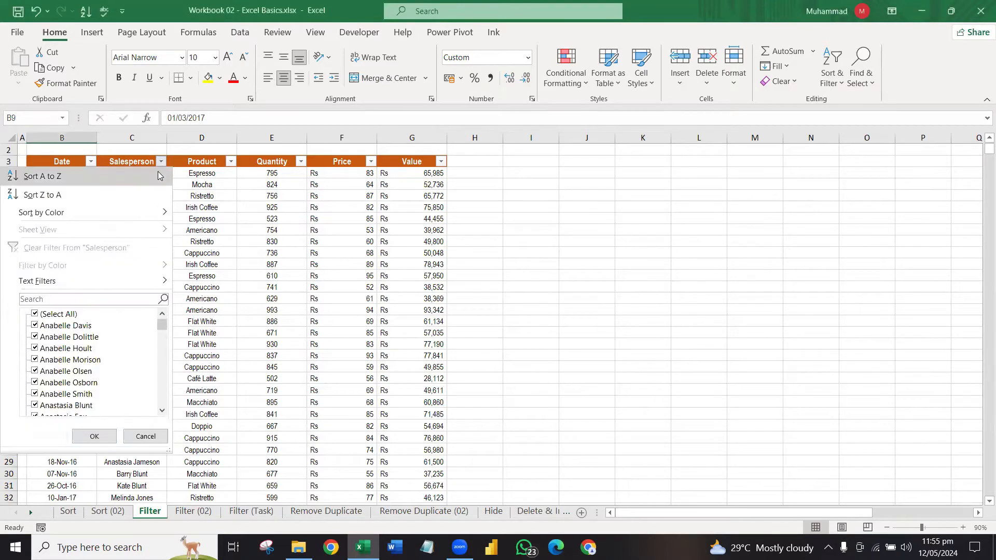
mouse_move(85, 286)
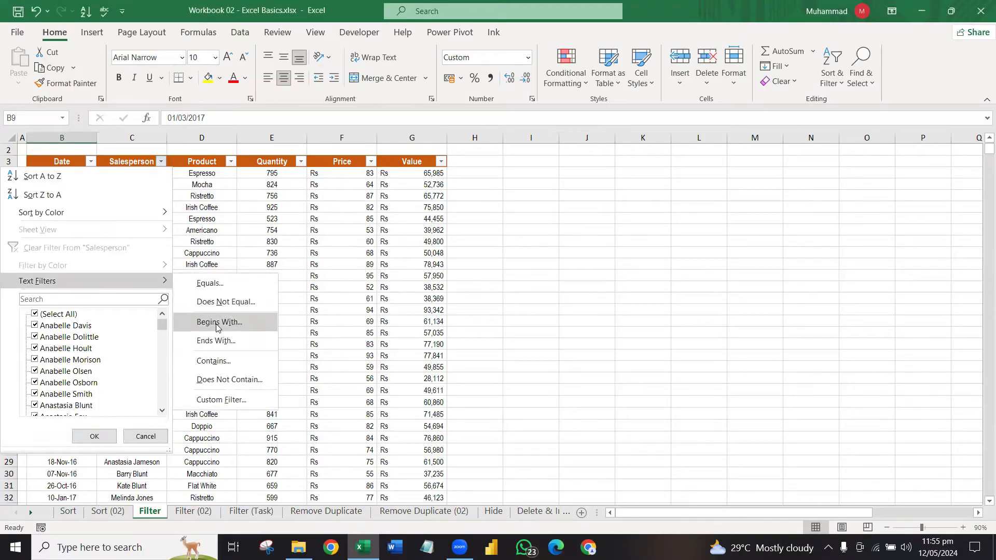
left_click(202, 244)
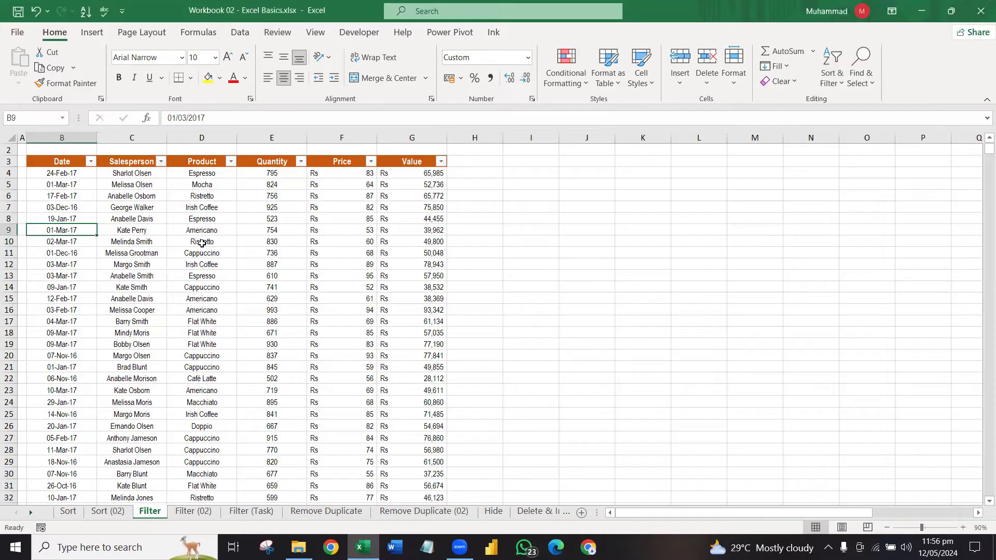
Step: Apply a text filter to the Salesperson column showing only names that begin with "s"
left_click(134, 175)
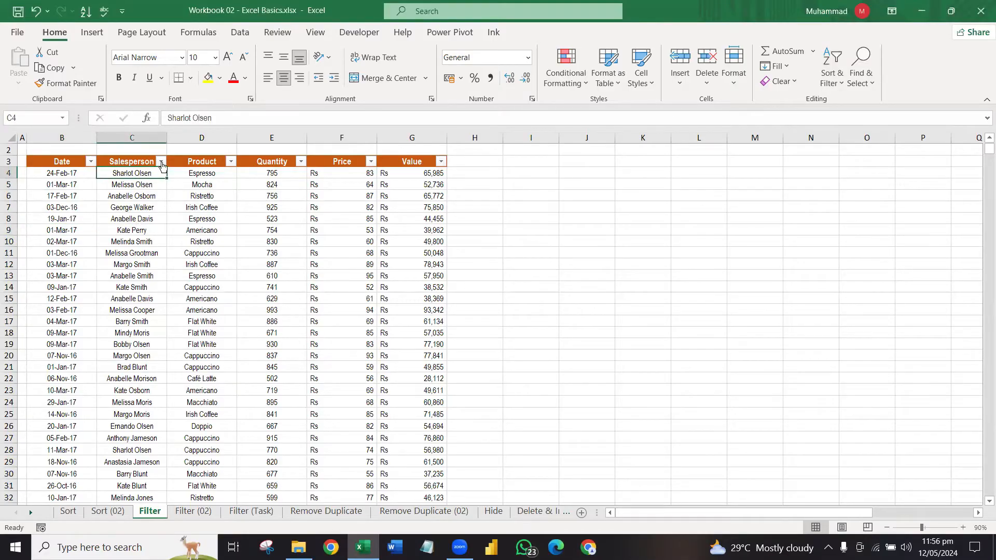
left_click(161, 162)
mouse_move(146, 280)
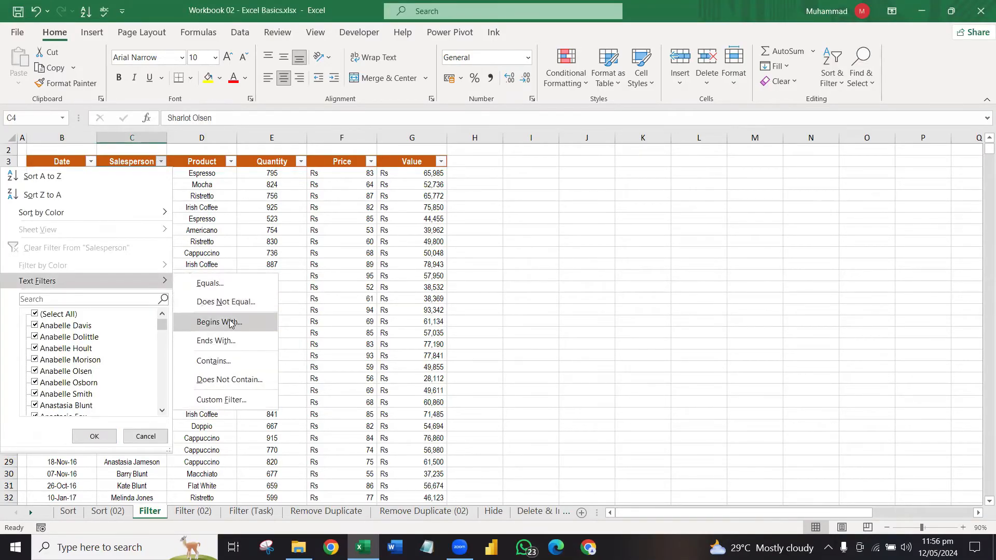
left_click(231, 323)
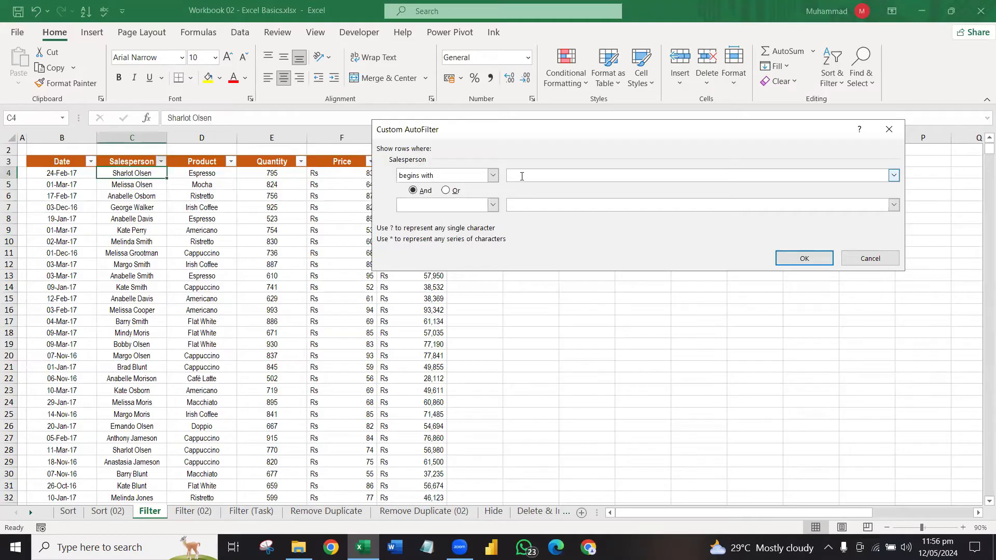
type("s")
left_click(804, 258)
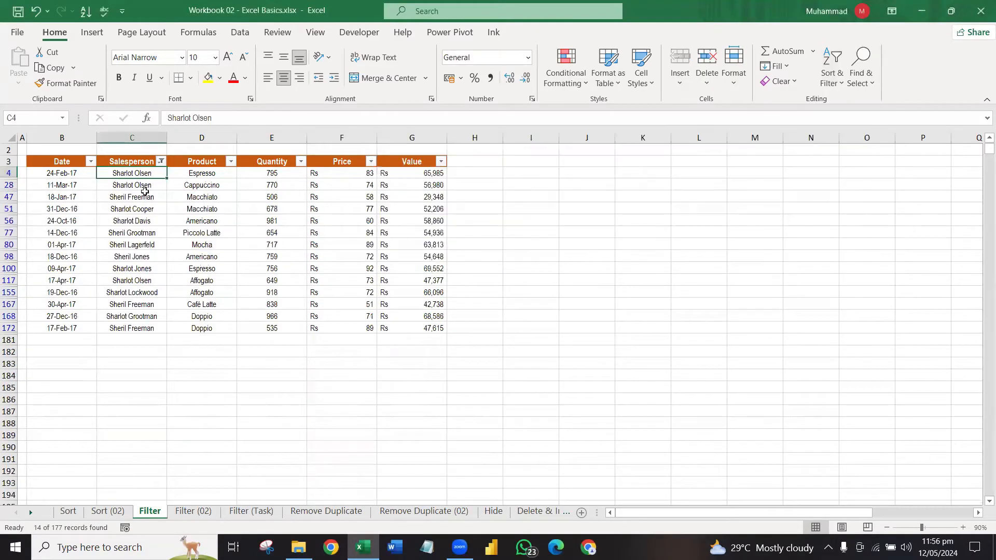
Step: Highlight the filtered salesperson names and undo the begins-with filter on the Salesperson column
left_click_drag(140, 173, 136, 328)
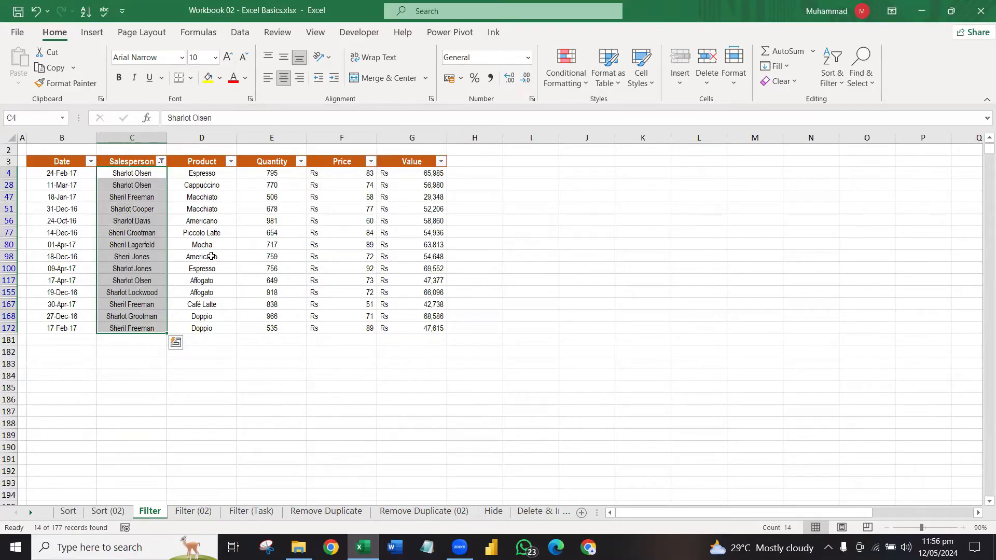
key("ctrl+z")
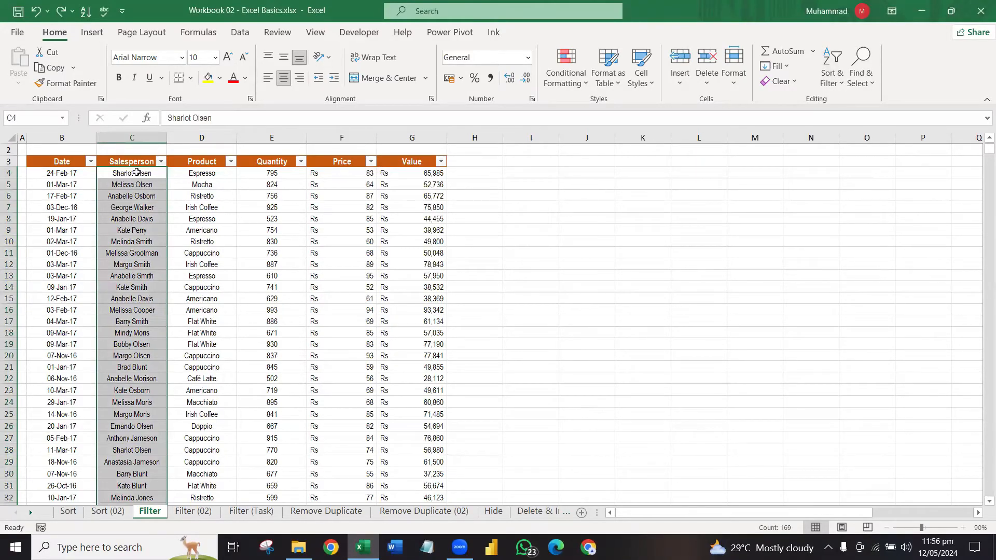
Step: Try a text filter on the Salesperson column for names containing "E", highlight the matching names and undo the filter
left_click(161, 161)
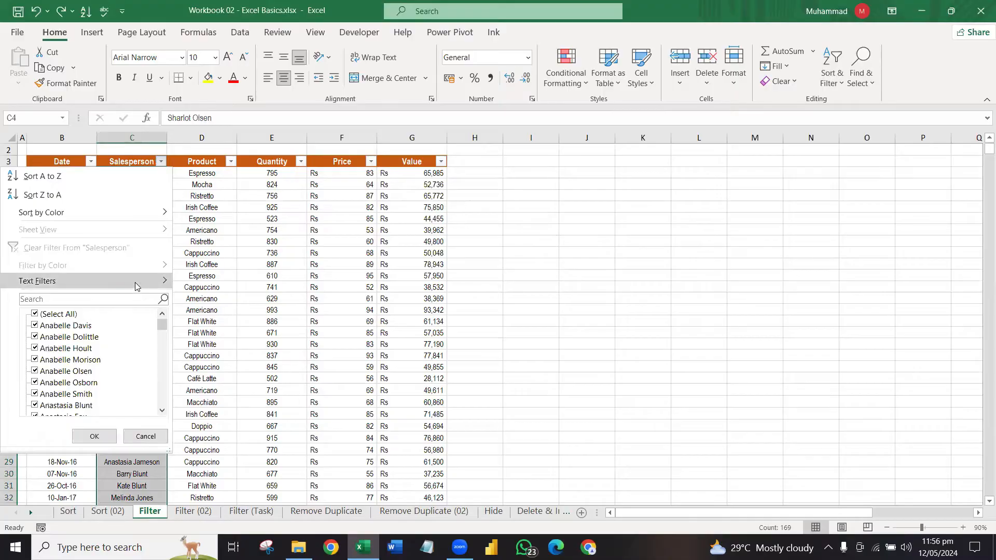
mouse_move(136, 287)
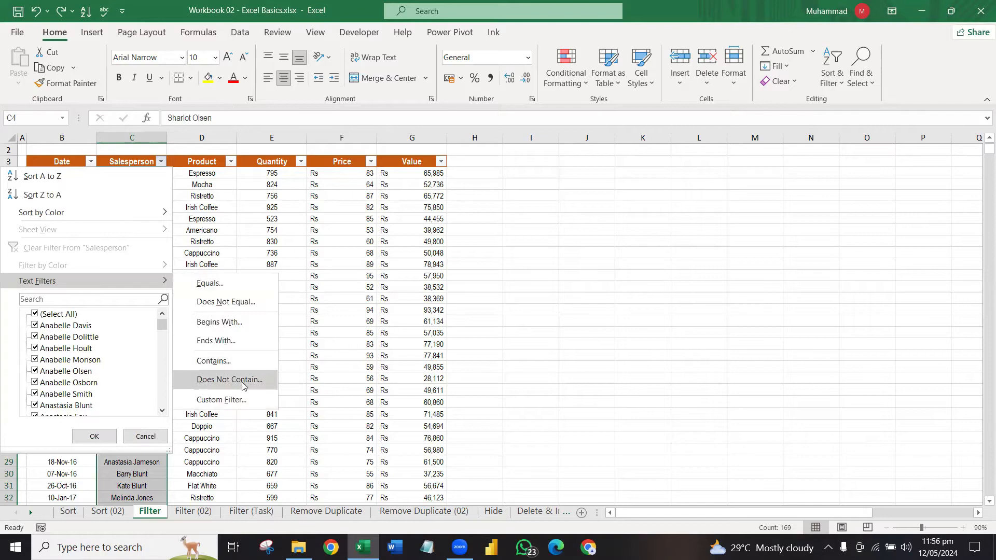
left_click(242, 362)
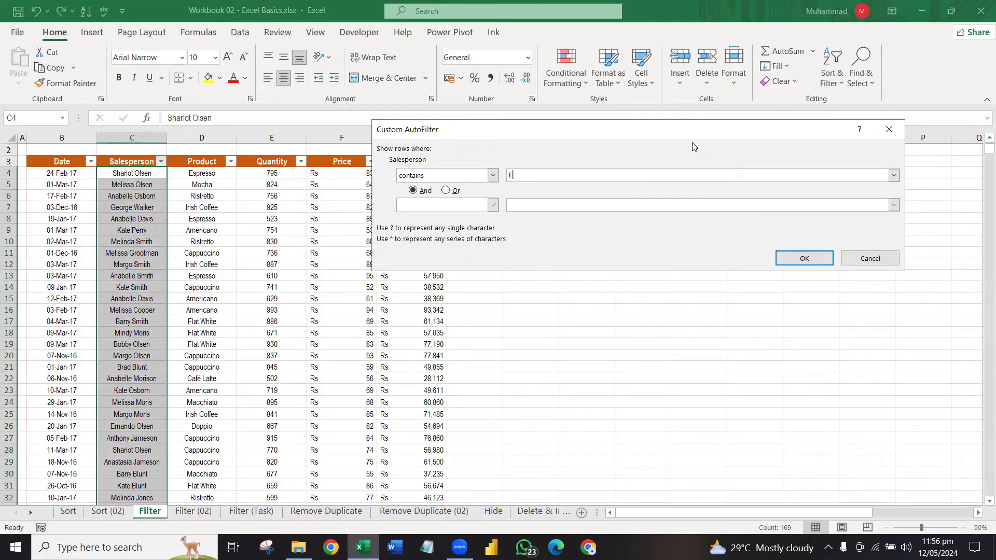
left_click(804, 258)
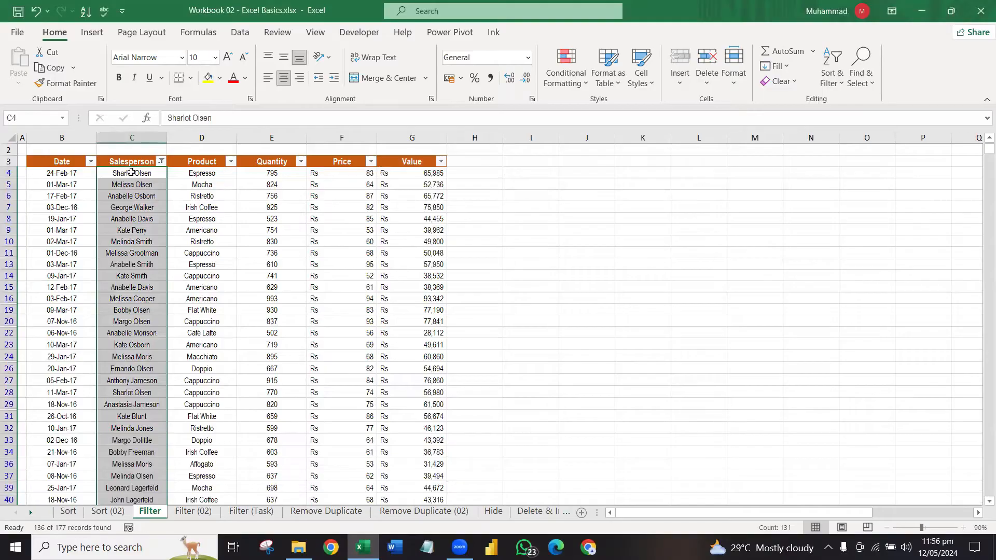
left_click_drag(132, 173, 132, 488)
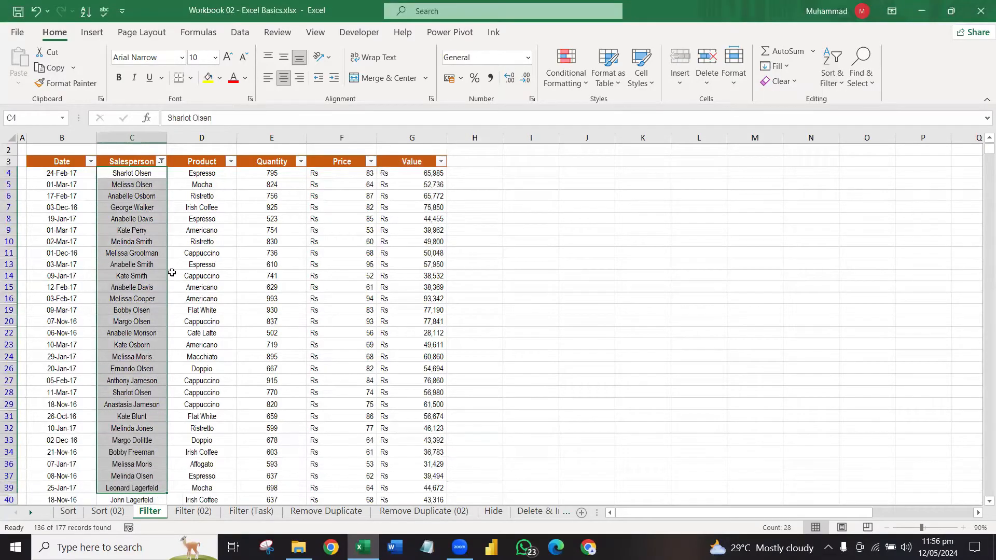
key("ctrl+z")
Step: Filter the Salesperson column to names containing the surname of the salesperson in C4 and highlight the matching names
left_click(161, 161)
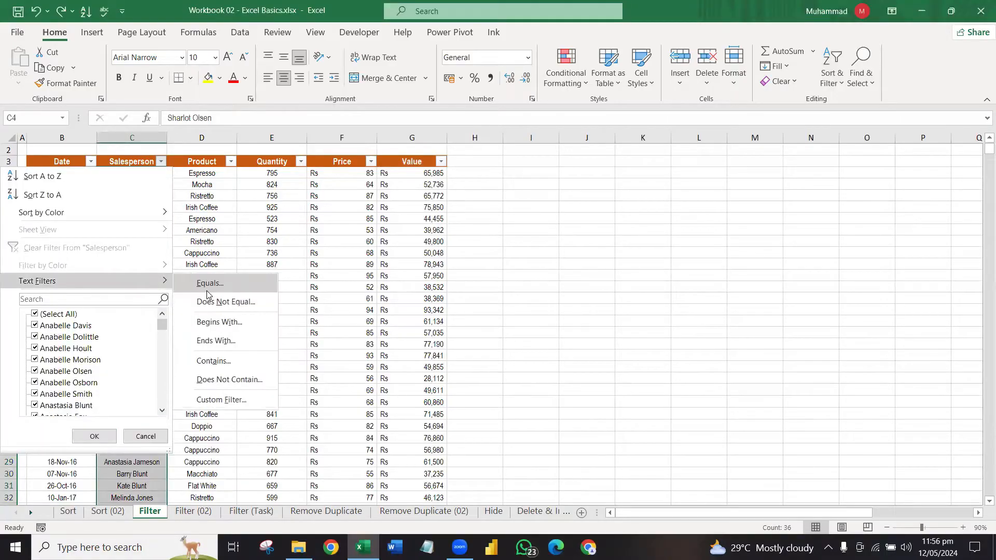
left_click(213, 360)
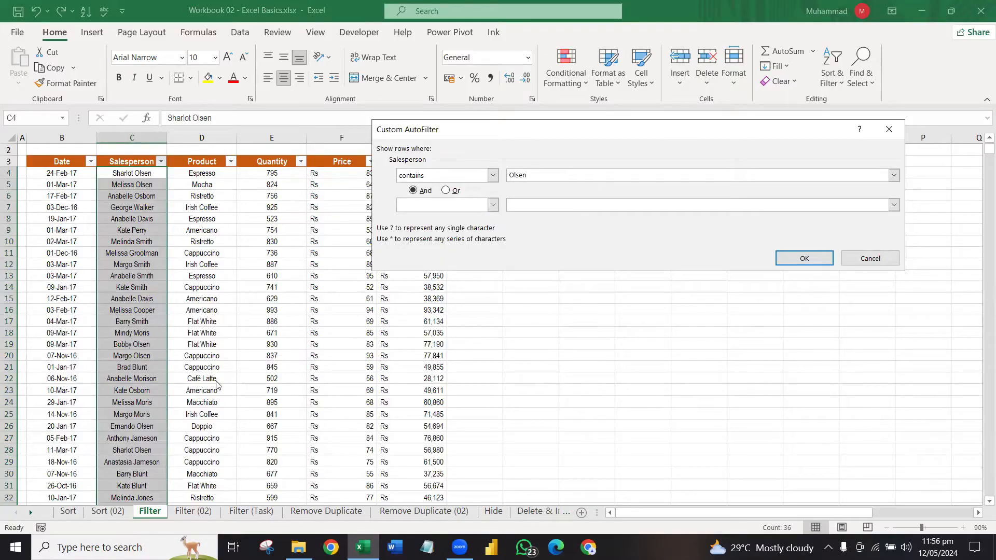
left_click(803, 258)
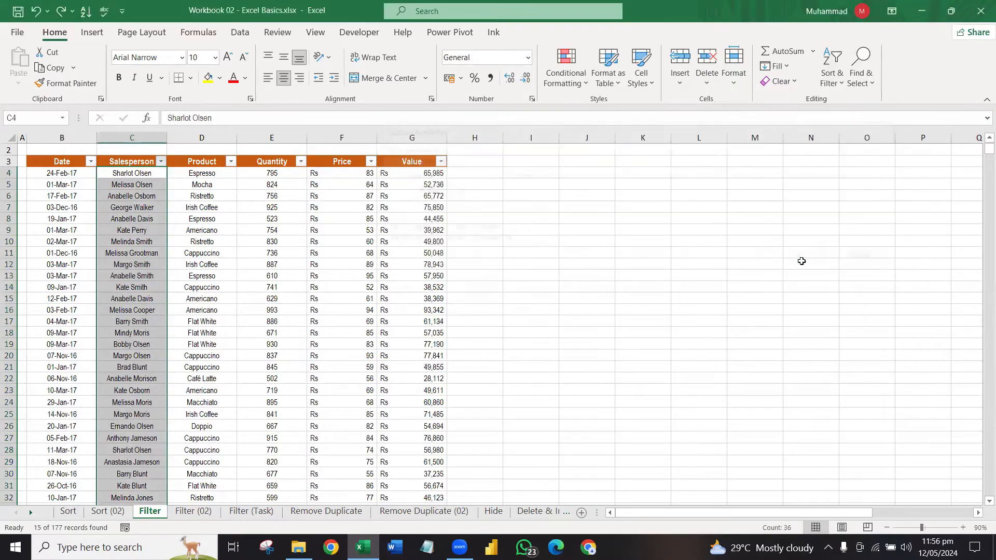
left_click(176, 244)
left_click_drag(153, 174, 153, 334)
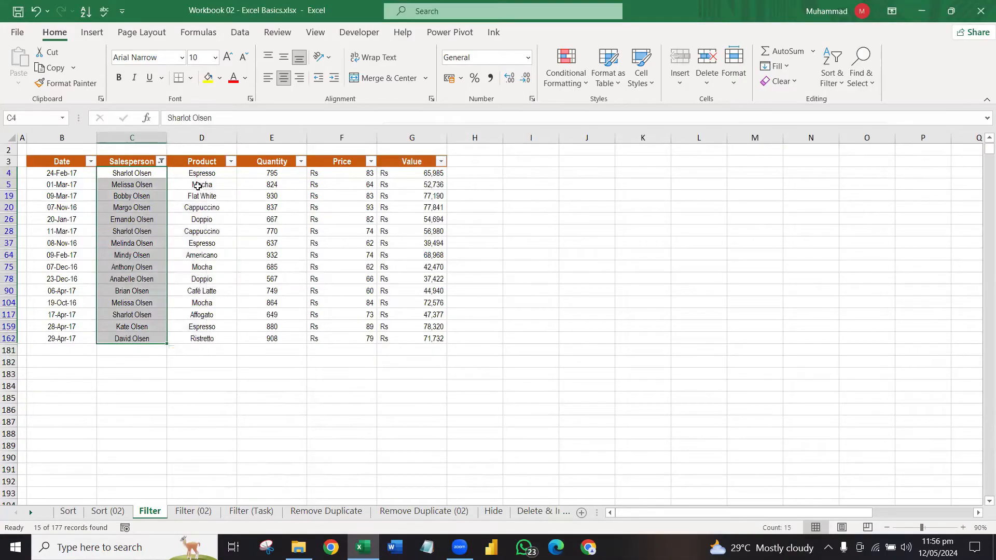
Step: Clear the text filter from the Salesperson column
left_click(160, 162)
mouse_move(130, 280)
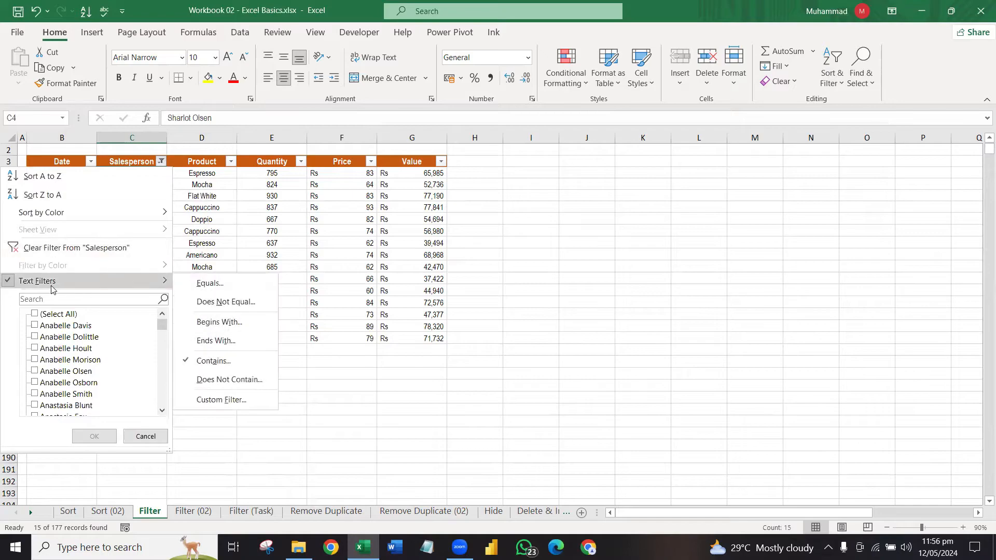
left_click(45, 248)
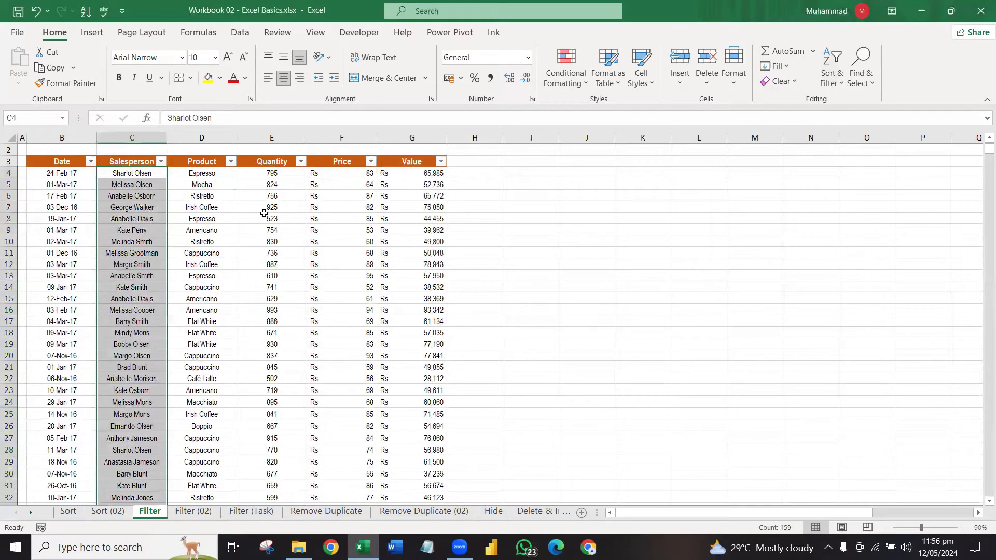
Step: Switch to the Filter (02) sheet and turn on filtering for its sales table from the Date header in B3
left_click(192, 512)
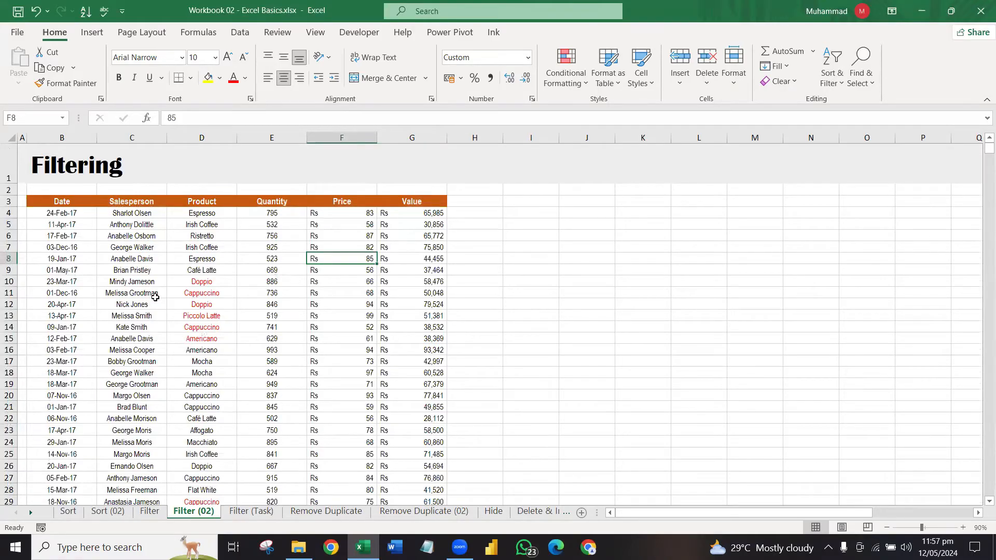
left_click(404, 234)
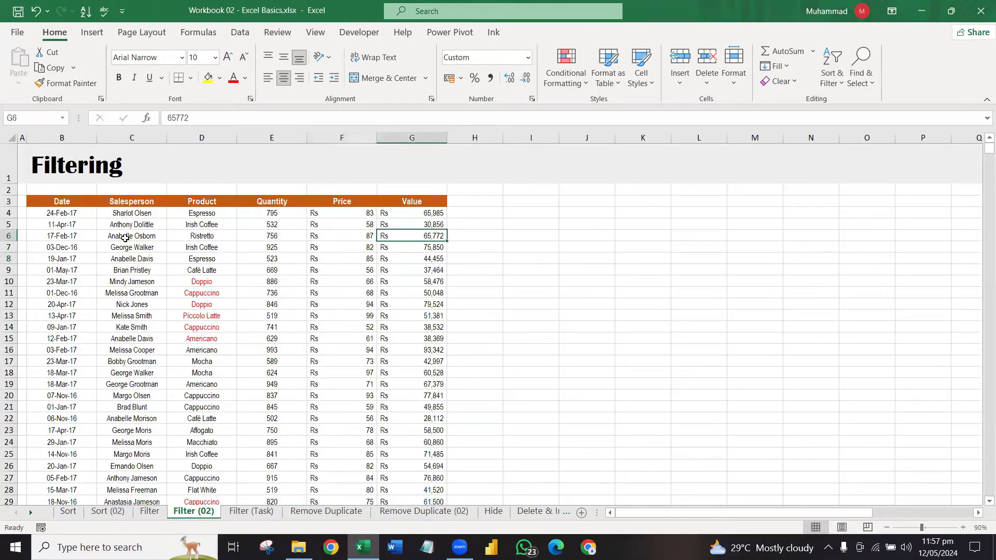
left_click_drag(66, 236, 415, 248)
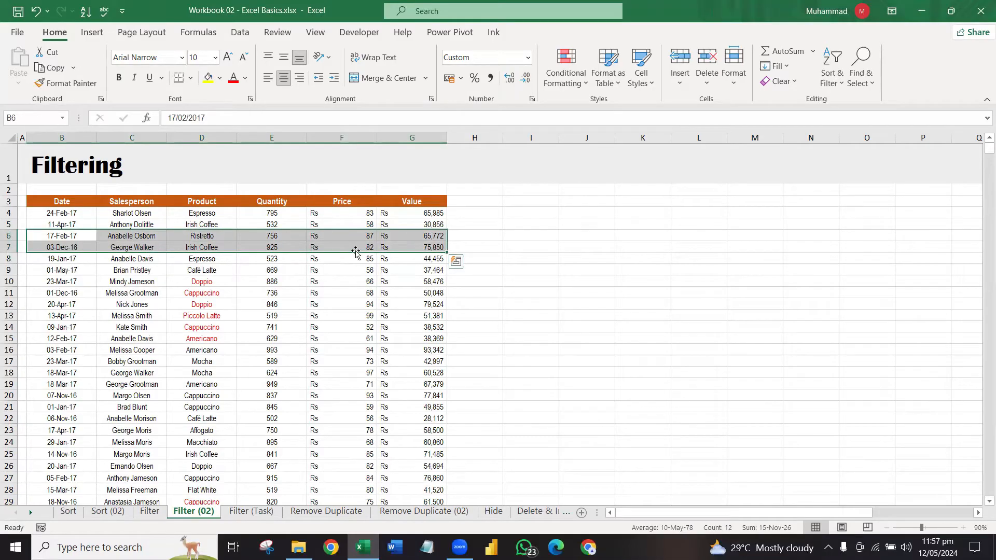
left_click(272, 293)
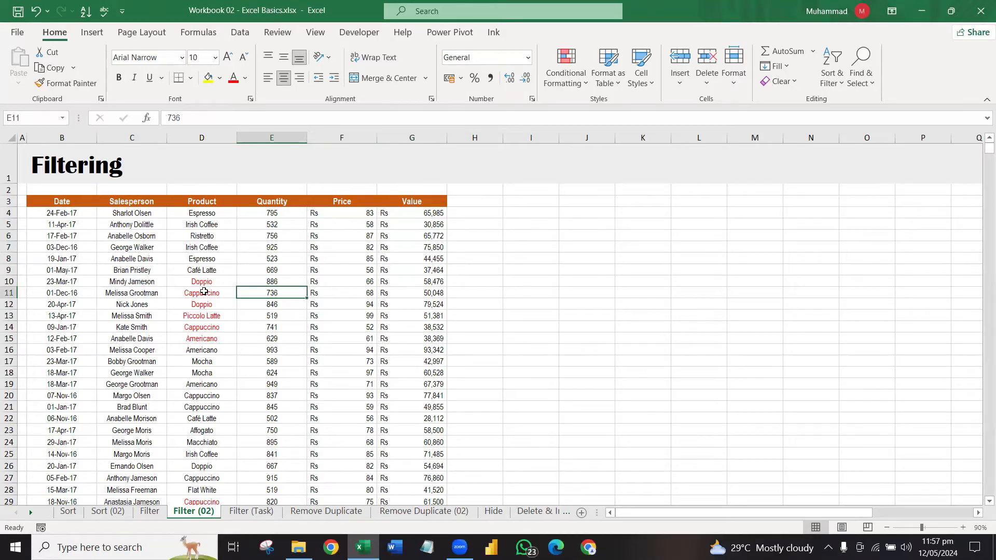
left_click(92, 205)
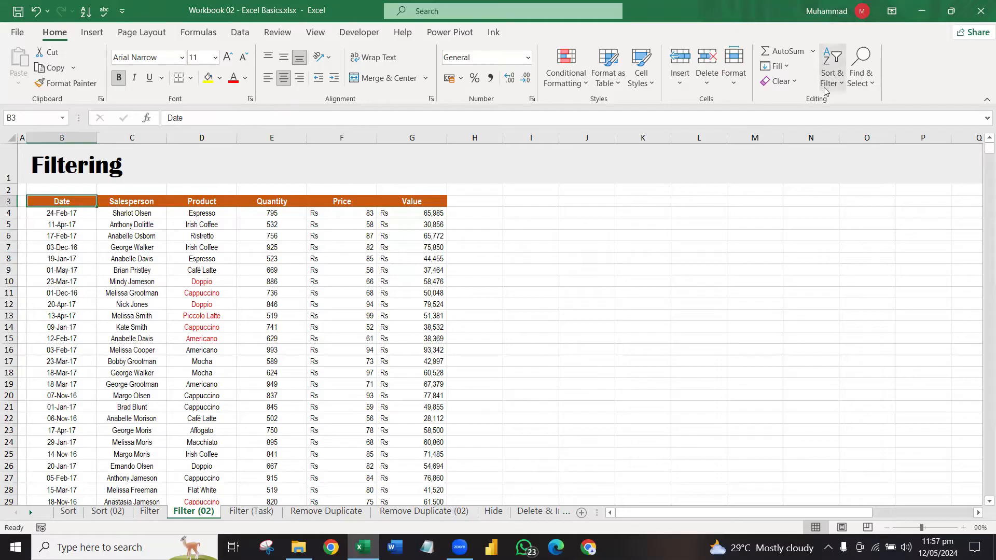
left_click(830, 72)
left_click(846, 164)
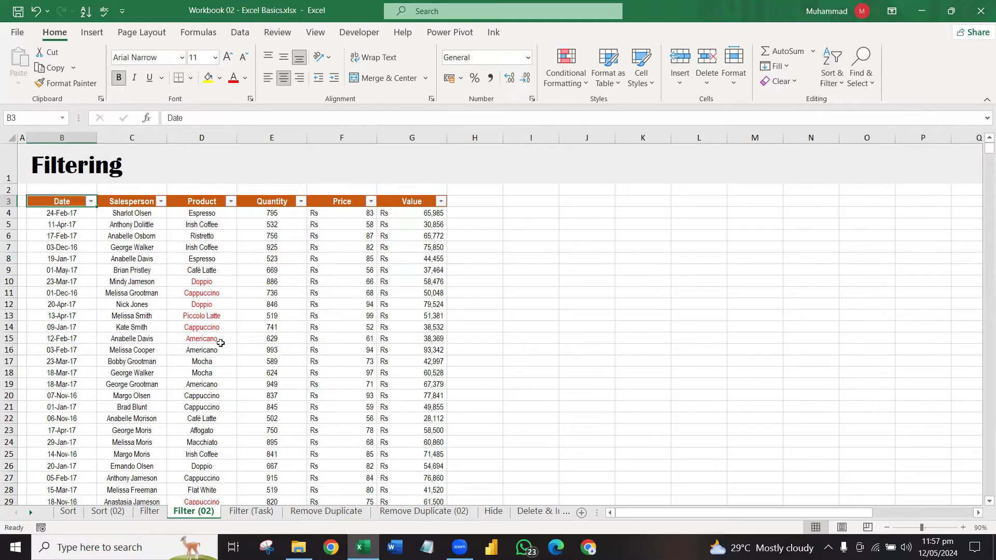
Step: Examine the red-font product names in D10:D15 of the Product column
left_click(221, 340)
left_click(221, 271)
left_click_drag(221, 285, 222, 361)
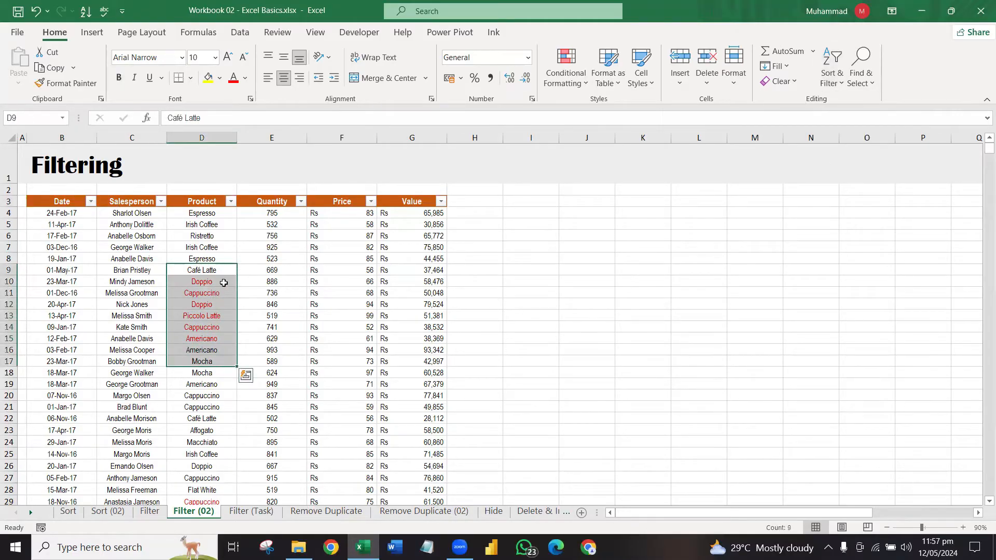
left_click_drag(222, 282, 203, 338)
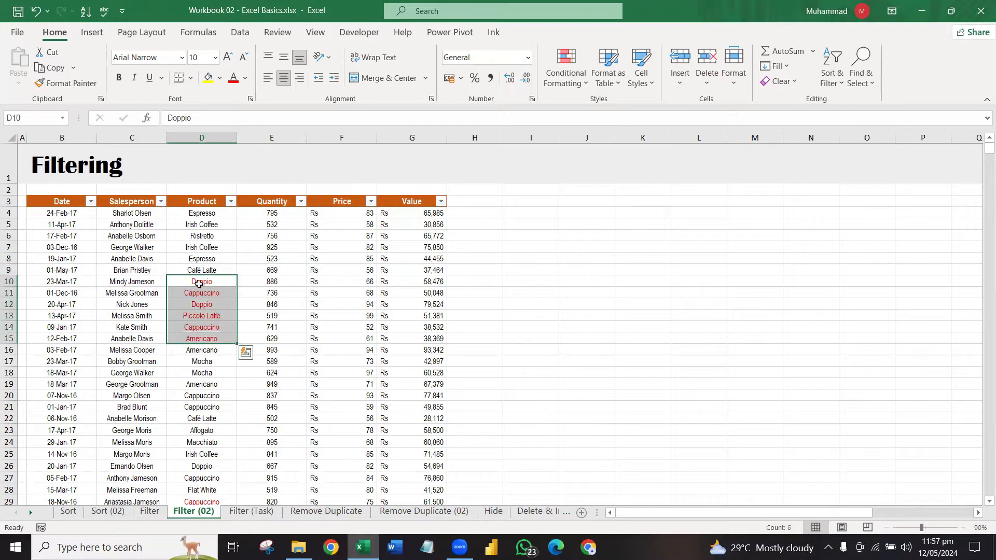
left_click(228, 225)
Step: Compare the filter-by-color options offered for the Product column and the Quantity column
left_click(231, 201)
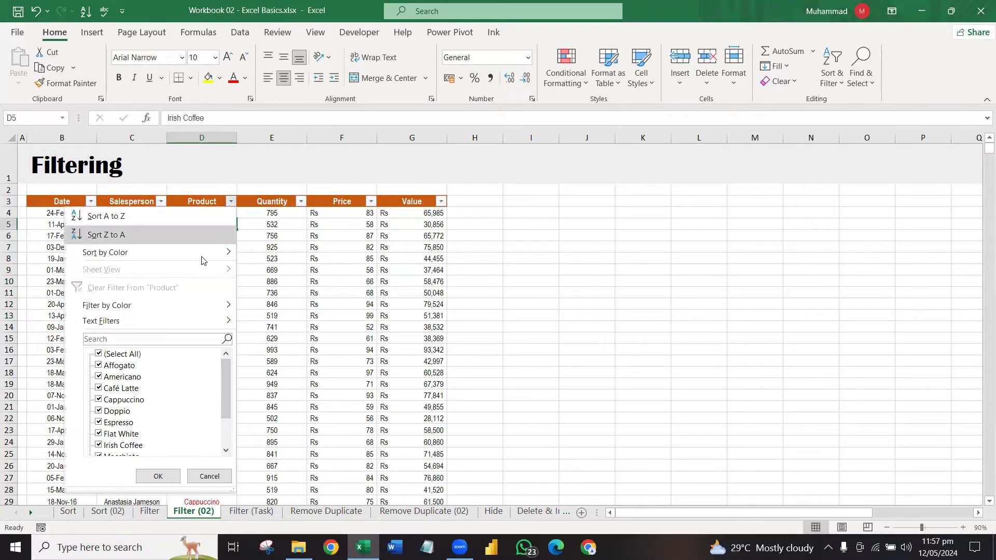
left_click(271, 266)
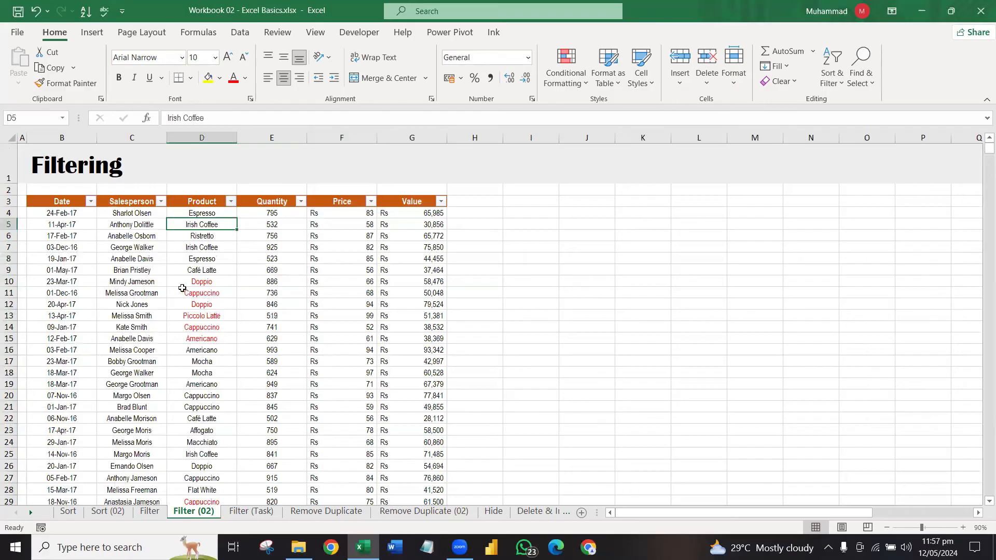
left_click(224, 201)
left_click(231, 201)
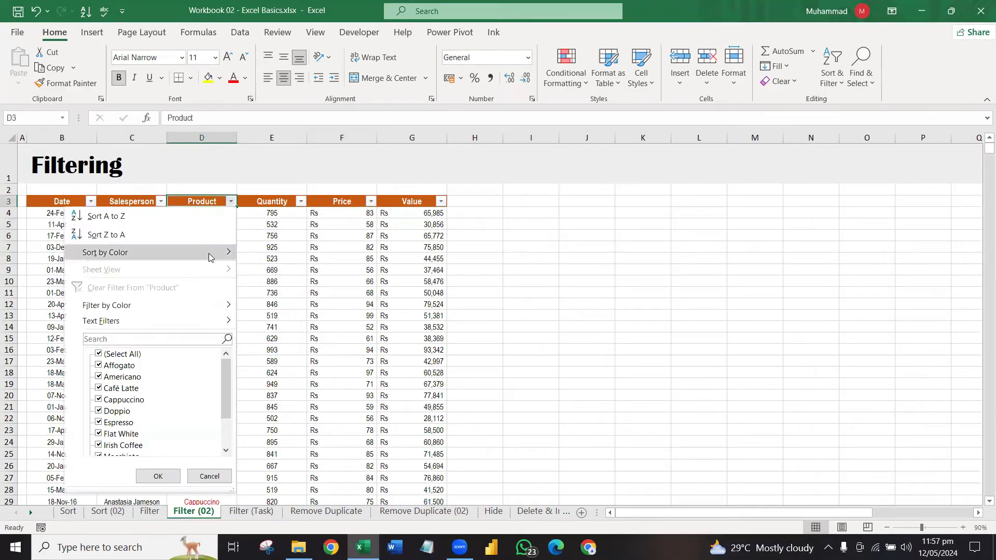
mouse_move(154, 305)
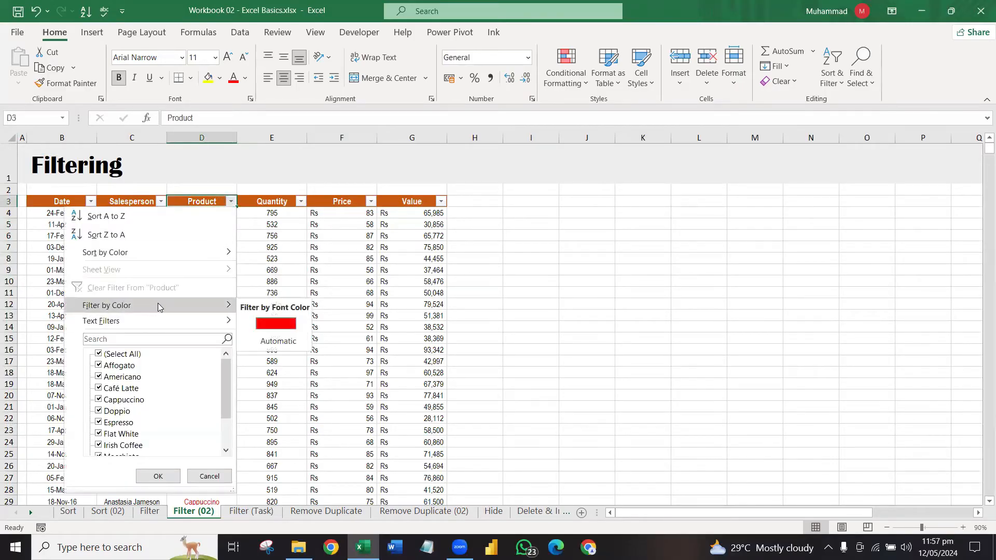
left_click(343, 263)
left_click(300, 201)
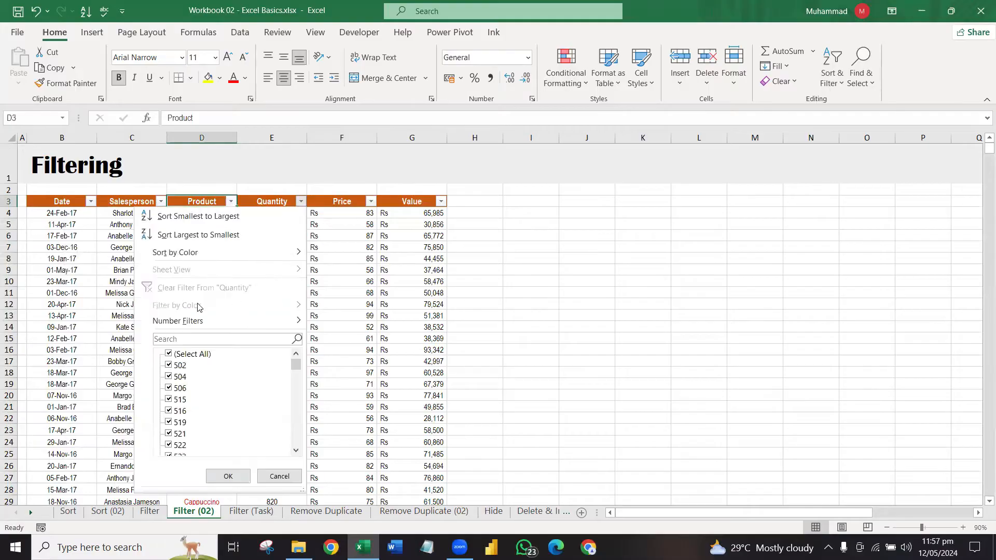
left_click(228, 477)
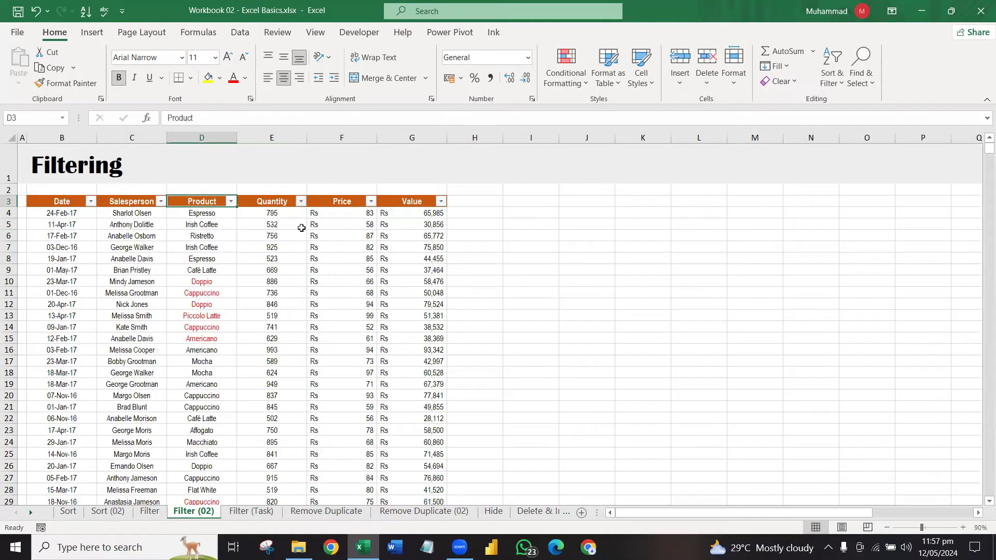
left_click_drag(301, 214, 303, 386)
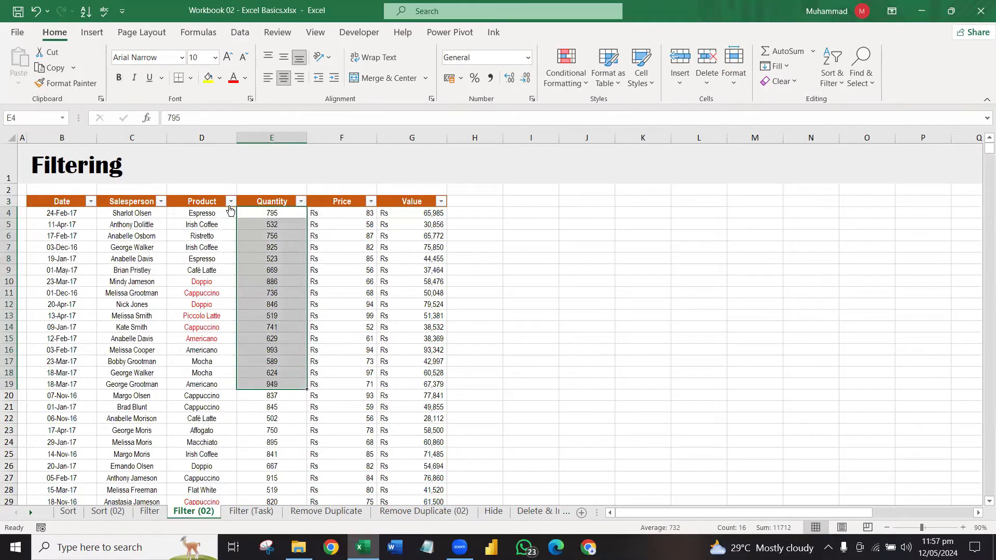
Step: Filter the Product column by red font color
left_click(231, 202)
mouse_move(181, 303)
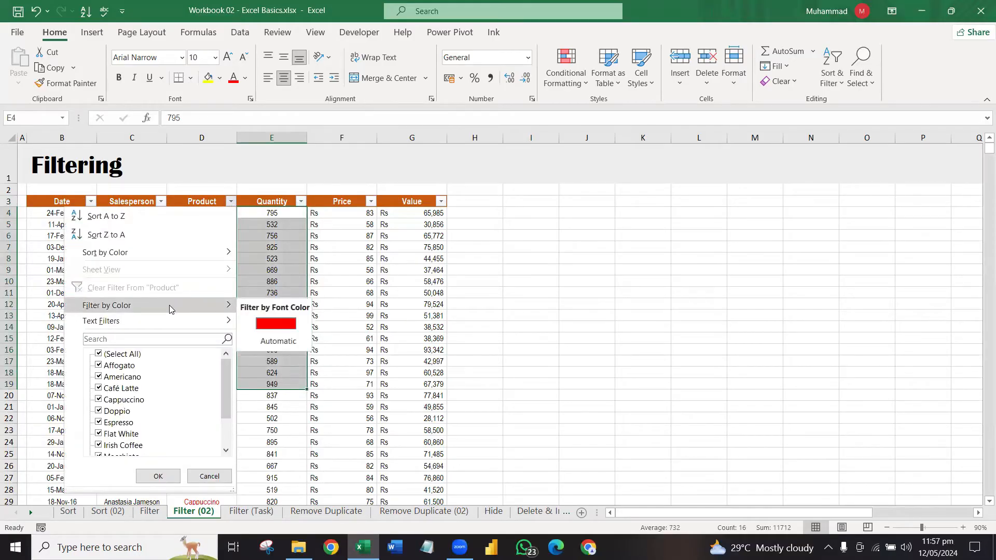
left_click(289, 330)
left_click(287, 328)
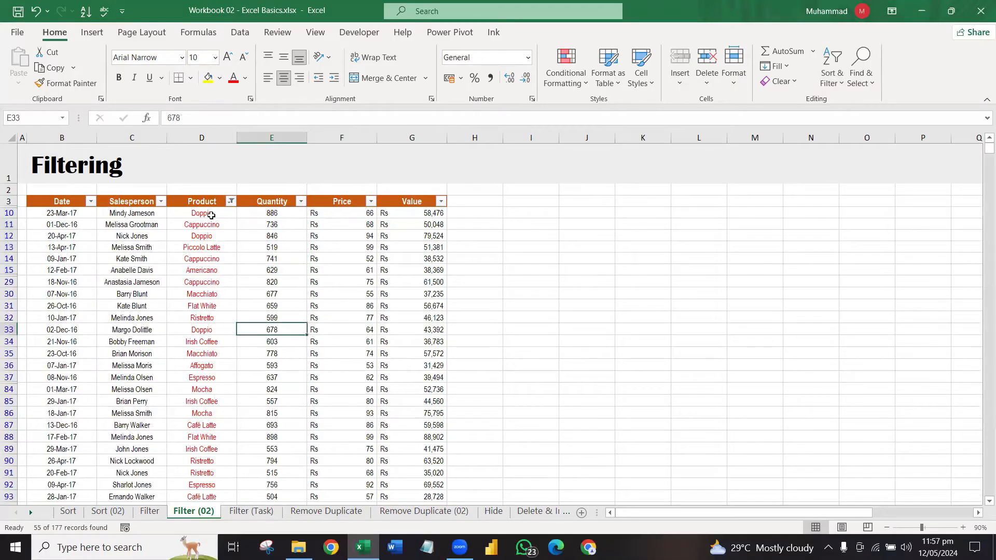
Step: Look through the filtered red-font product rows and return to the Date header in B3
left_click_drag(211, 216, 283, 175)
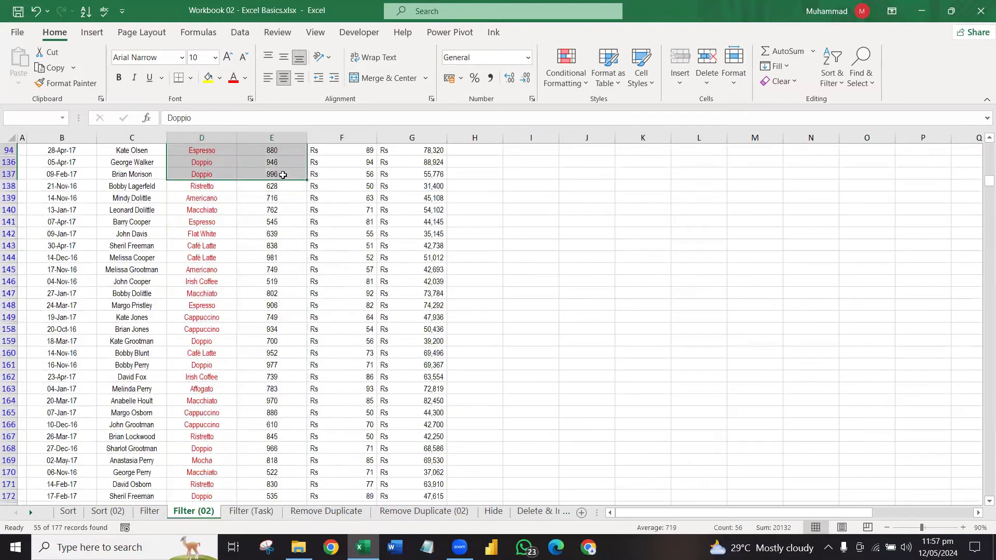
left_click(325, 193)
key("ctrl+Up")
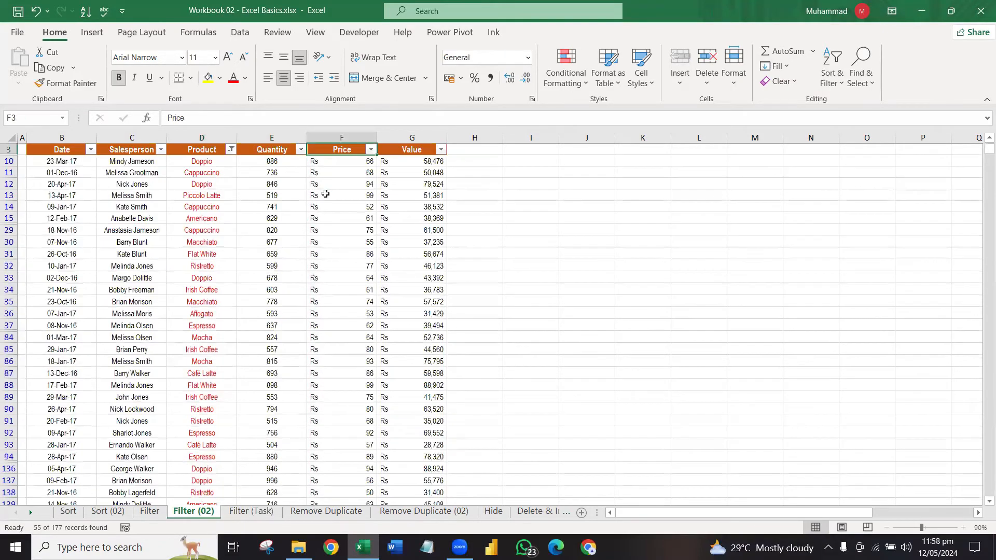
scroll(326, 193, "up", 1)
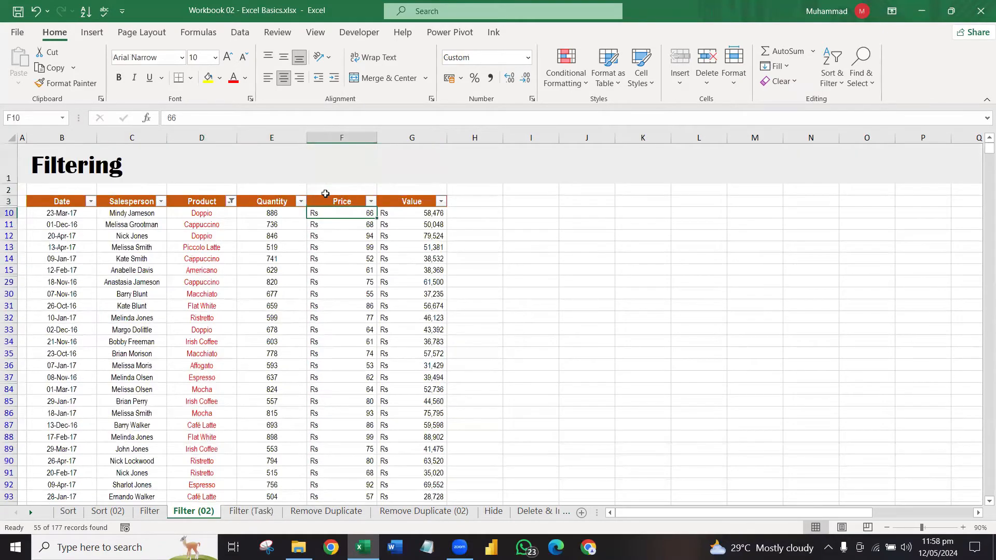
key("ctrl+Left")
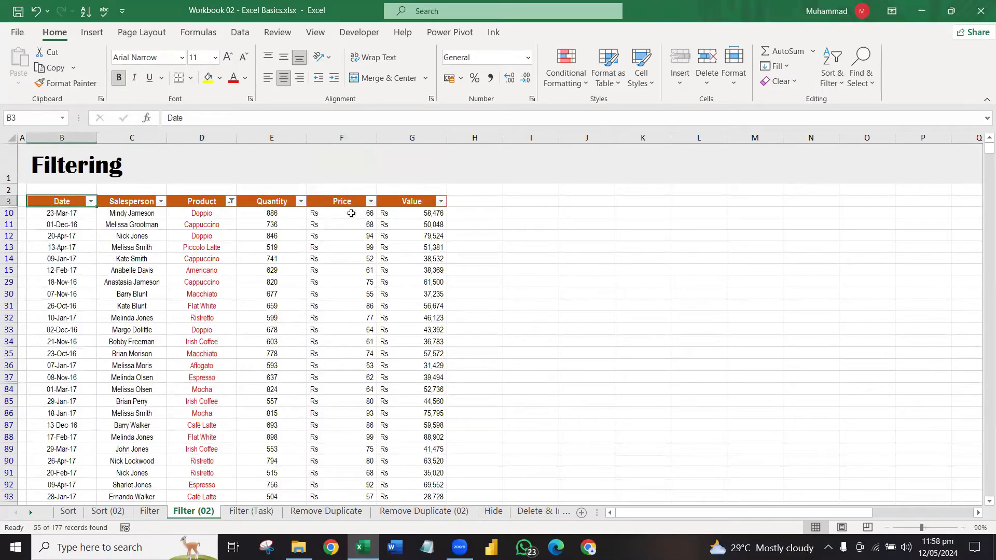
Step: View the Salesperson column's filter options without applying any, and read the task on the Filter (Task) sheet
left_click(161, 201)
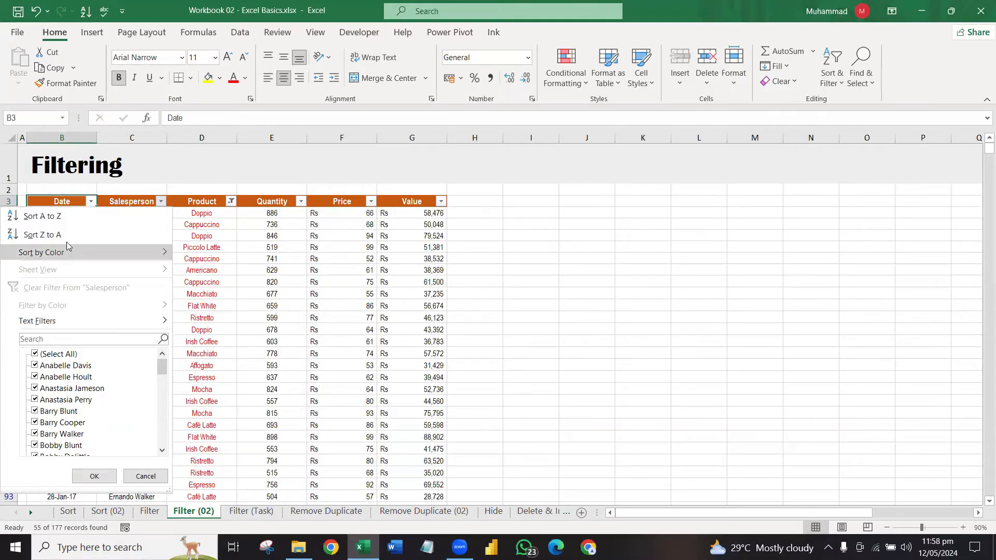
left_click(145, 477)
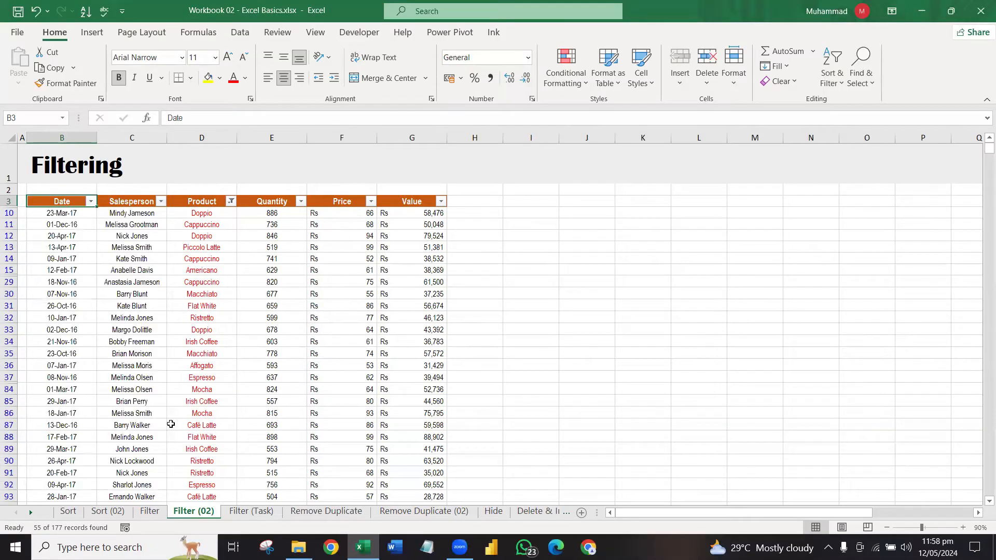
left_click(251, 512)
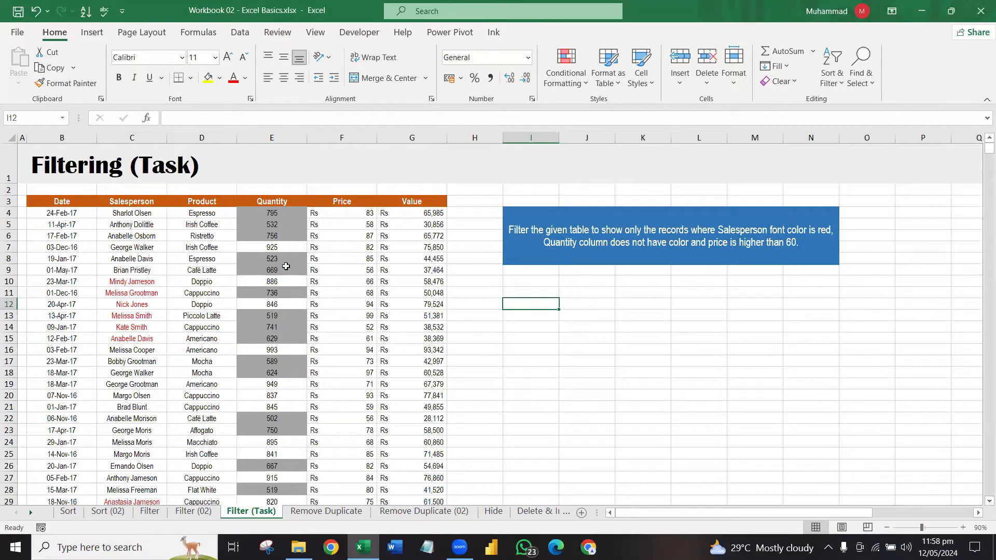
Step: Open the Remove Duplicate sheet and turn on filtering for its sales table
left_click(318, 513)
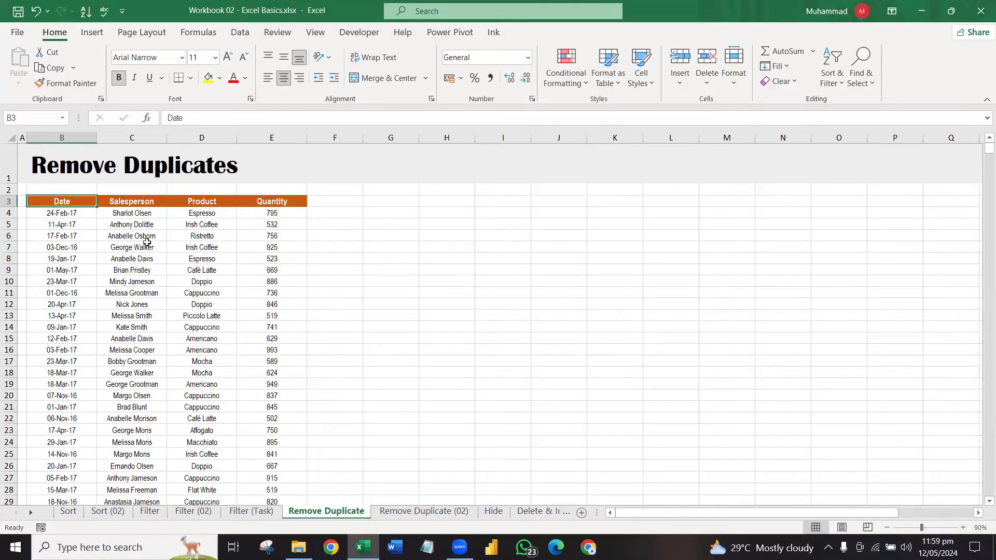
left_click(144, 225)
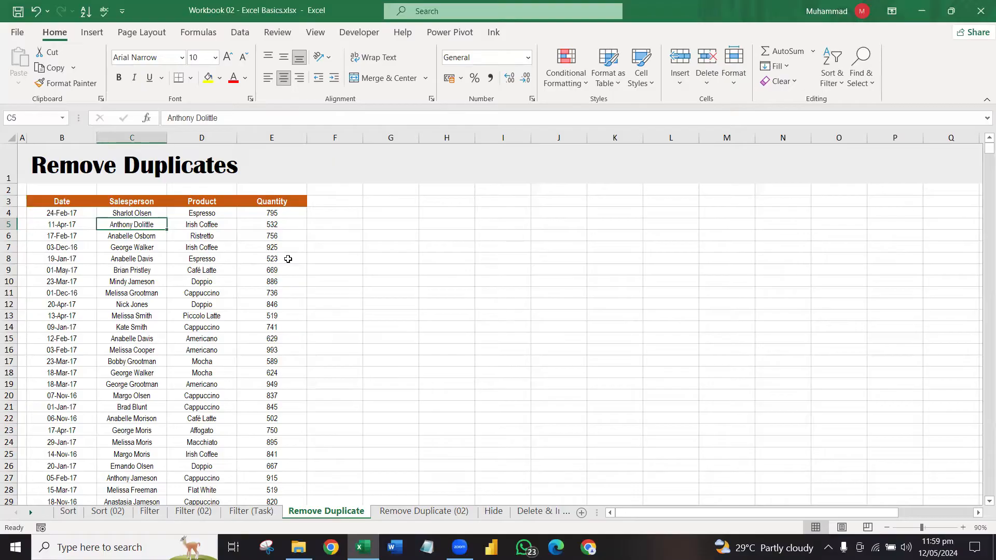
key("Right")
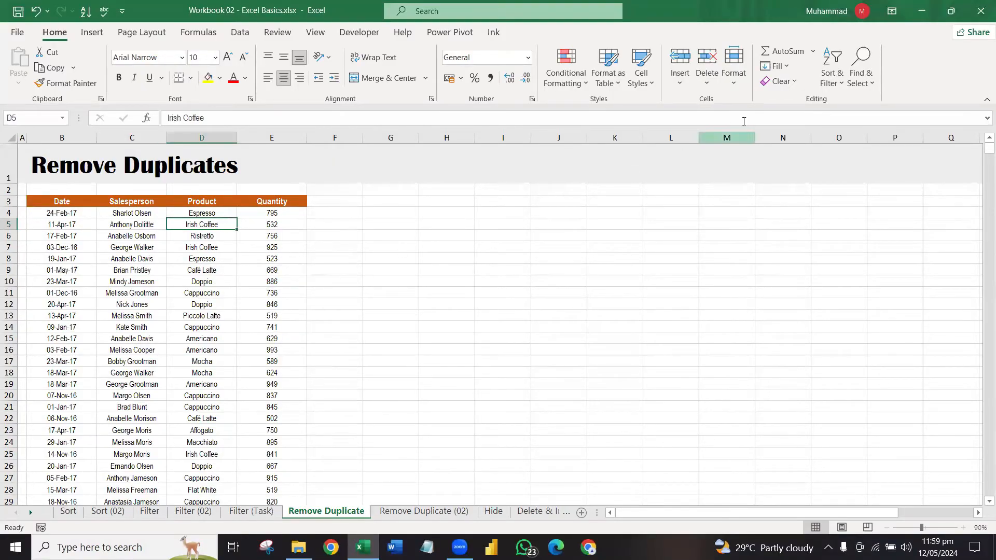
left_click(823, 86)
left_click(853, 160)
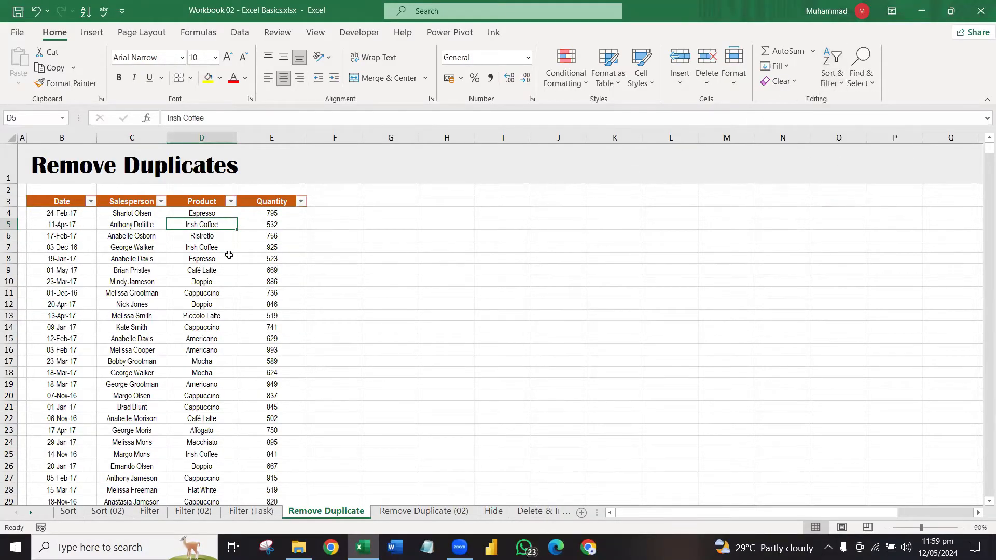
Step: Look through the list of distinct product names in the Product column's filter without applying it
left_click(230, 202)
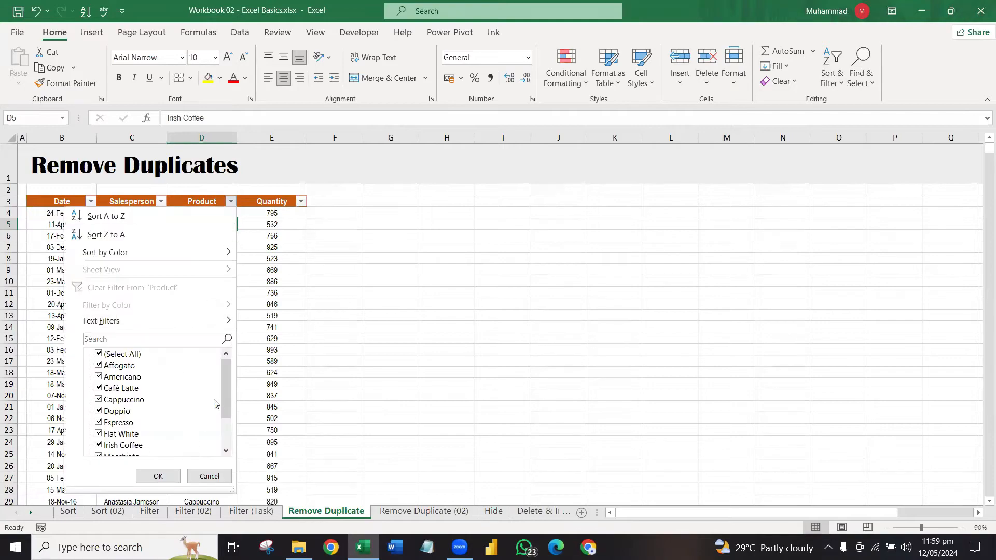
left_click_drag(226, 400, 227, 426)
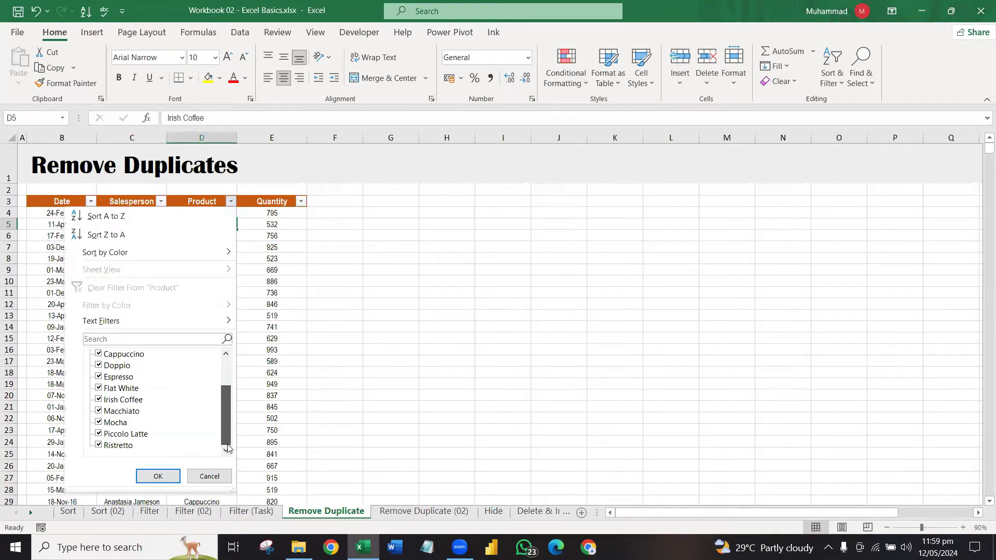
left_click(410, 224)
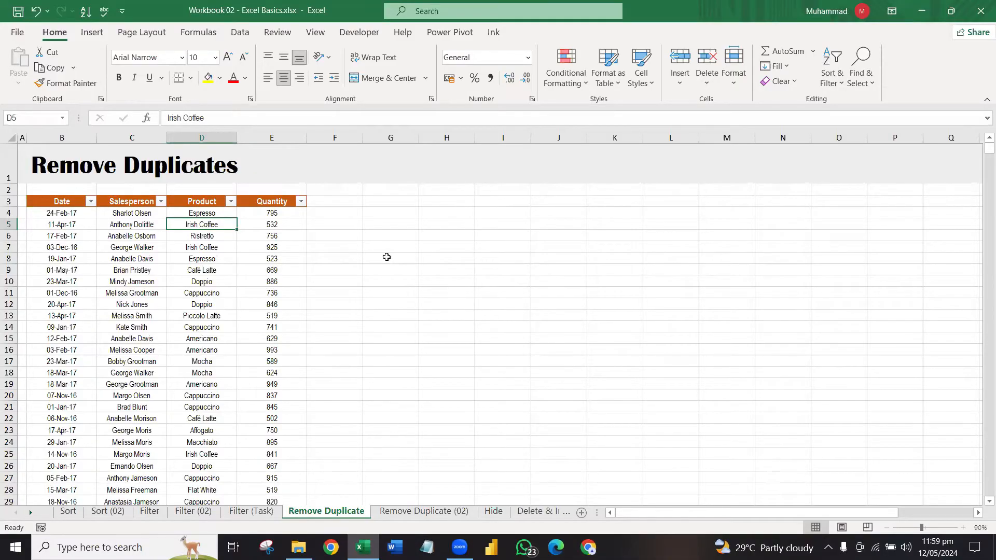
Step: Copy all the Product values from D4 down to the end of the table and paste them starting at G5
left_click(211, 213)
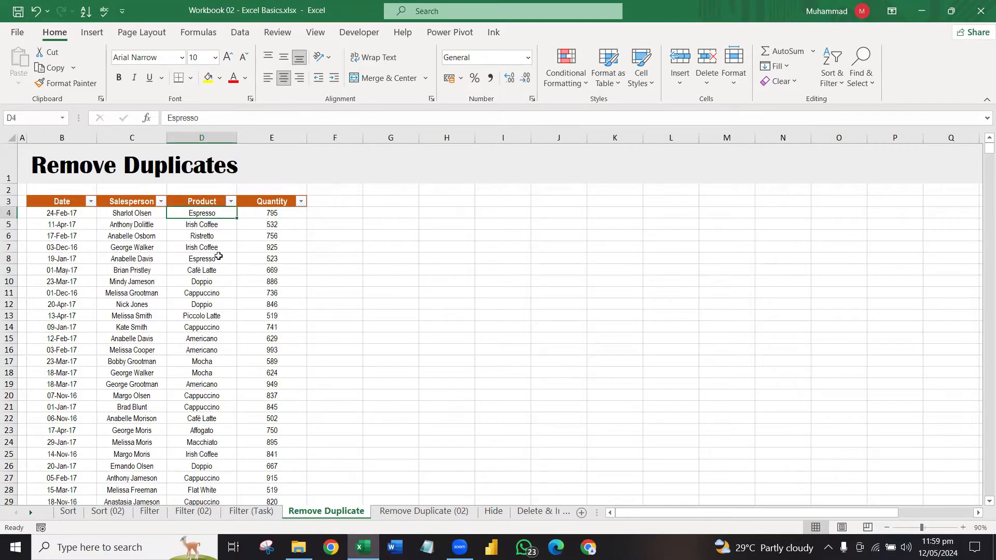
left_click_drag(218, 256, 220, 466)
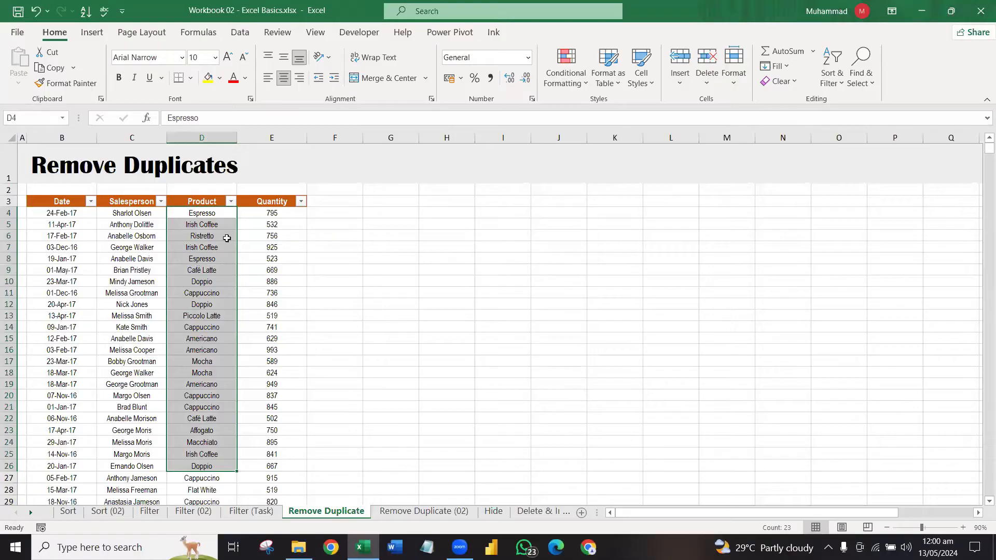
left_click(214, 216)
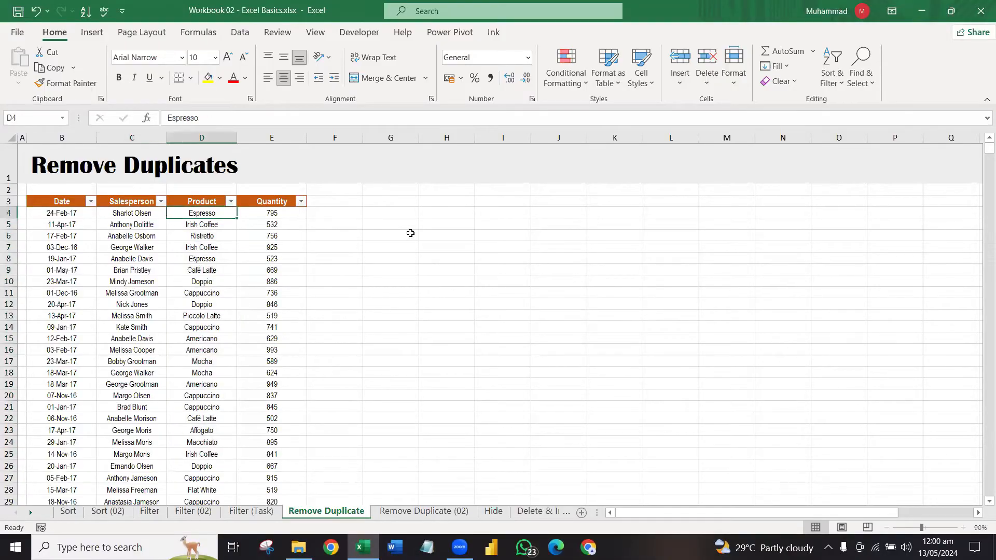
key("ctrl+shift+Down")
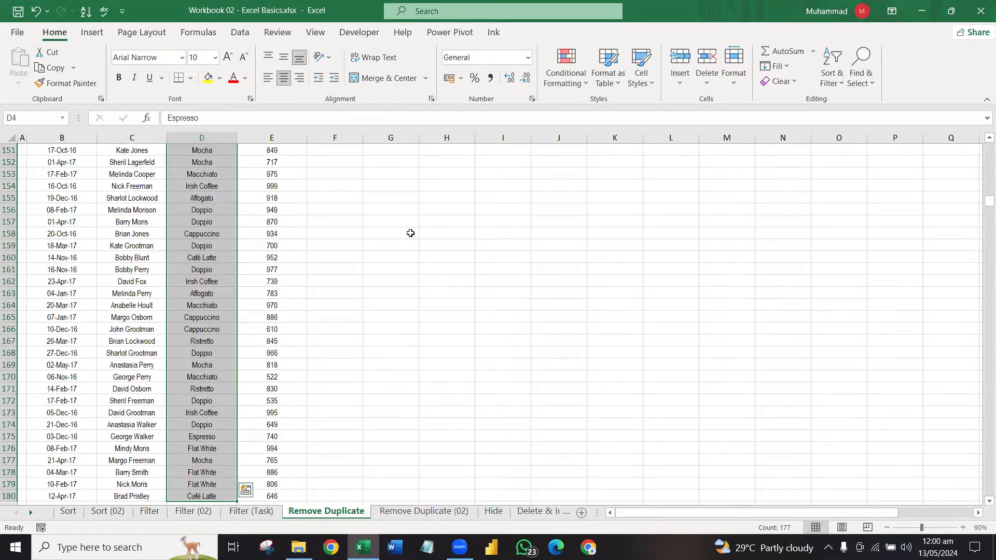
key("ctrl+BackSpace")
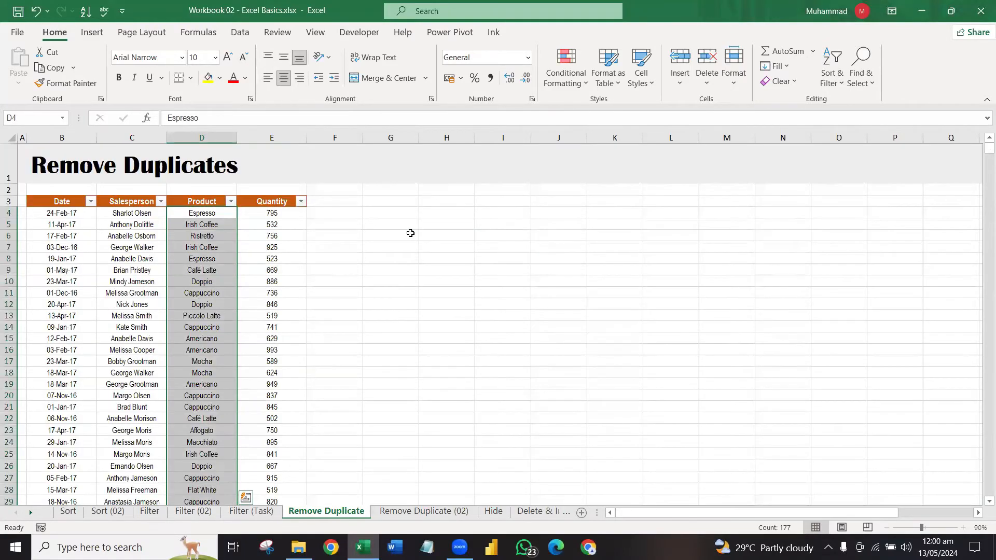
key("ctrl+c")
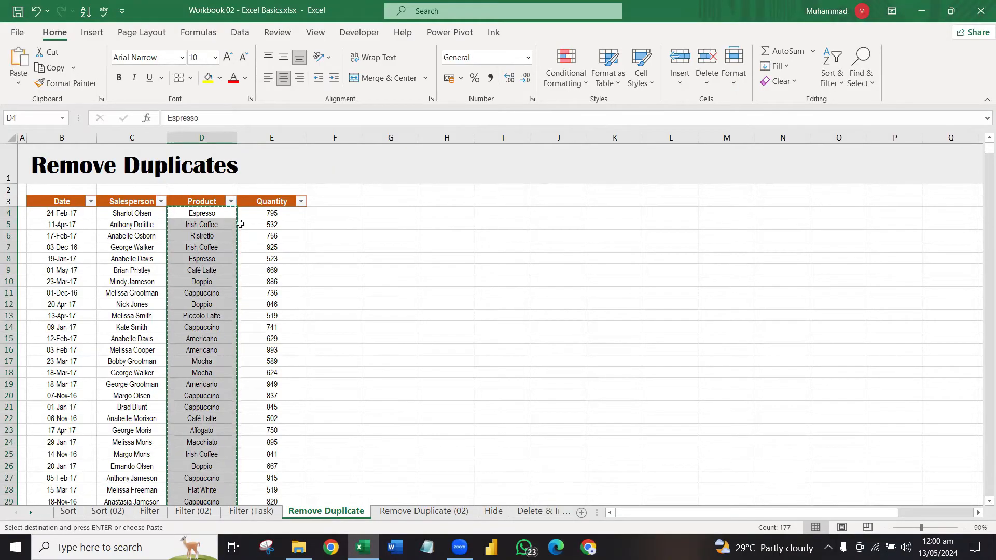
left_click(399, 222)
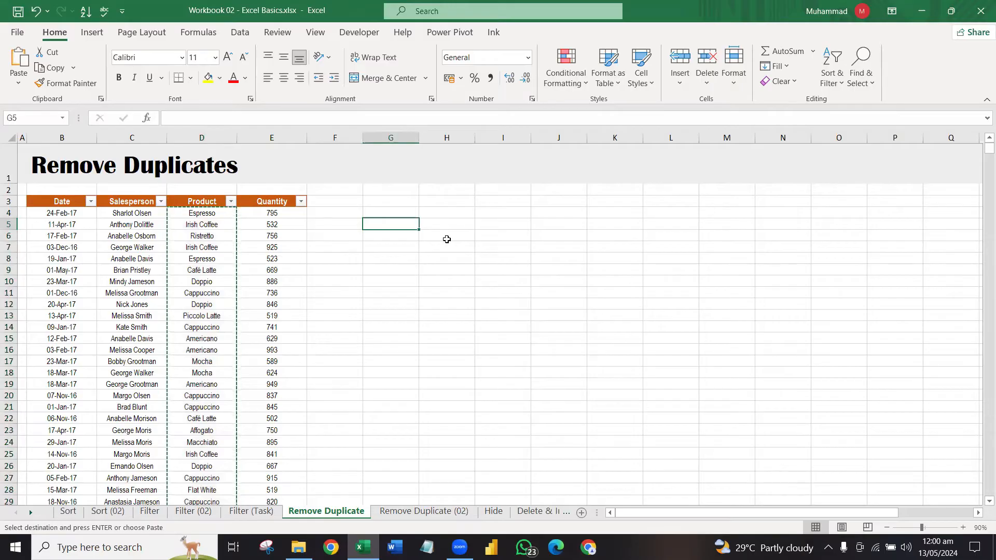
key("ctrl+v")
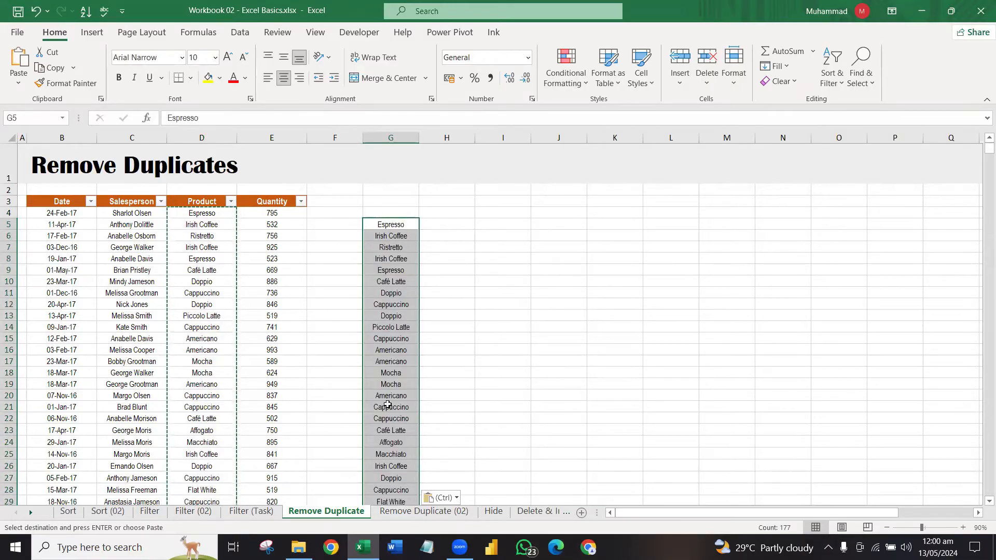
key("Escape")
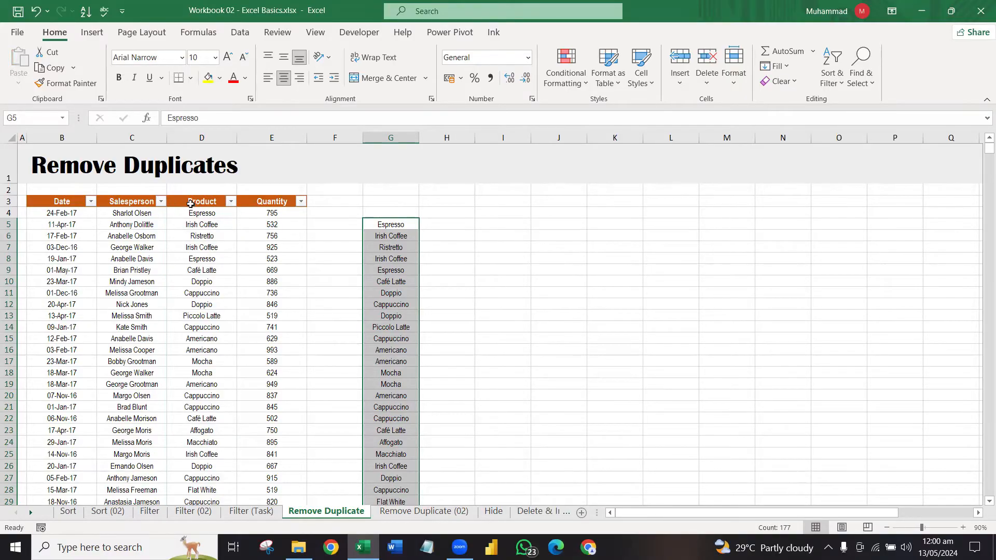
Step: Remove duplicates from the copied product list starting at G5, checking only column G and treating the data as having no headers
left_click(391, 259)
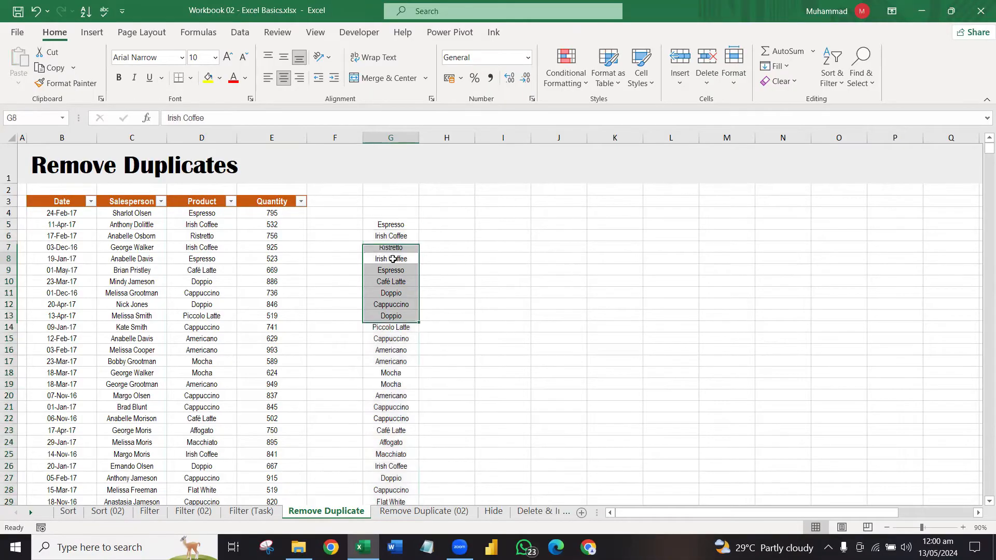
left_click_drag(403, 226, 391, 478)
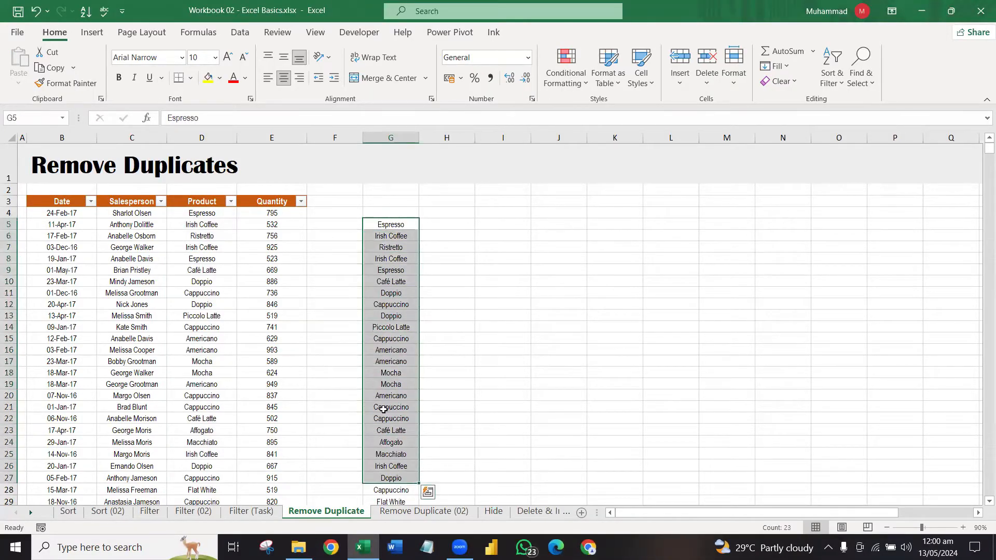
left_click(409, 227)
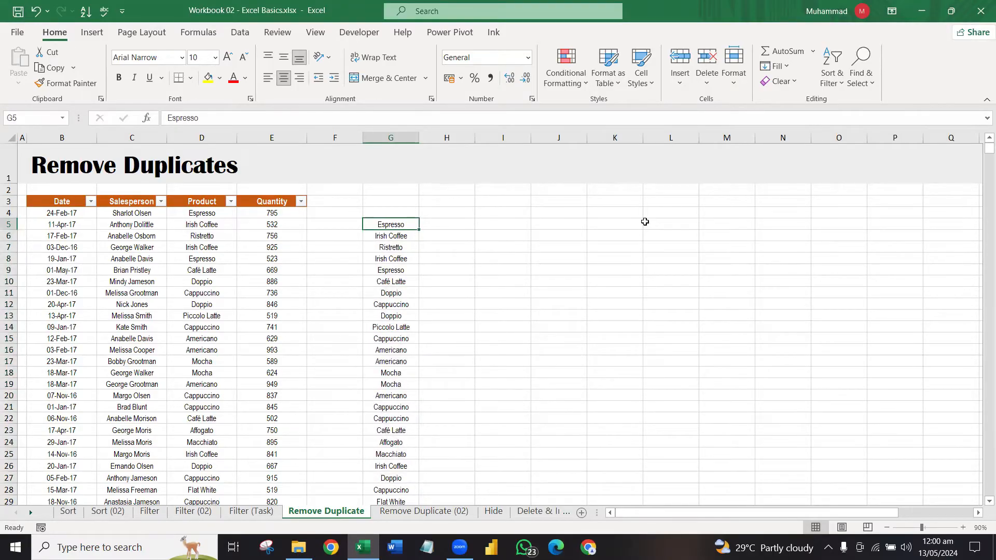
key("ctrl+shift+Down")
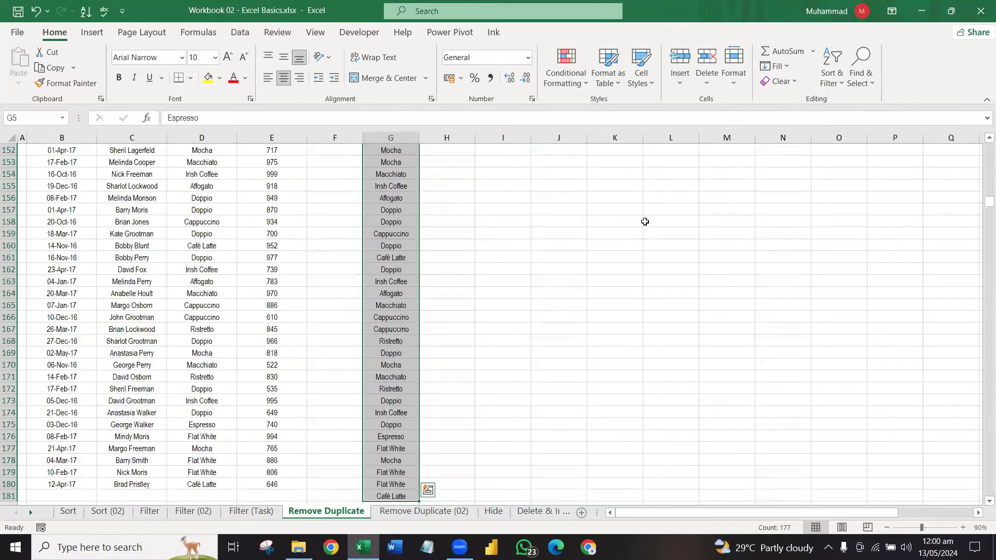
key("ctrl+BackSpace")
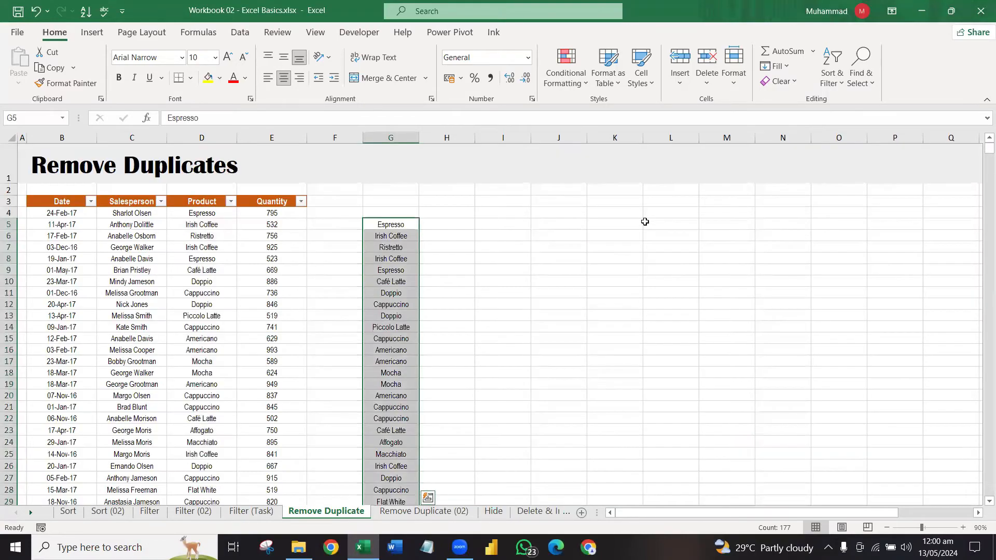
left_click(240, 32)
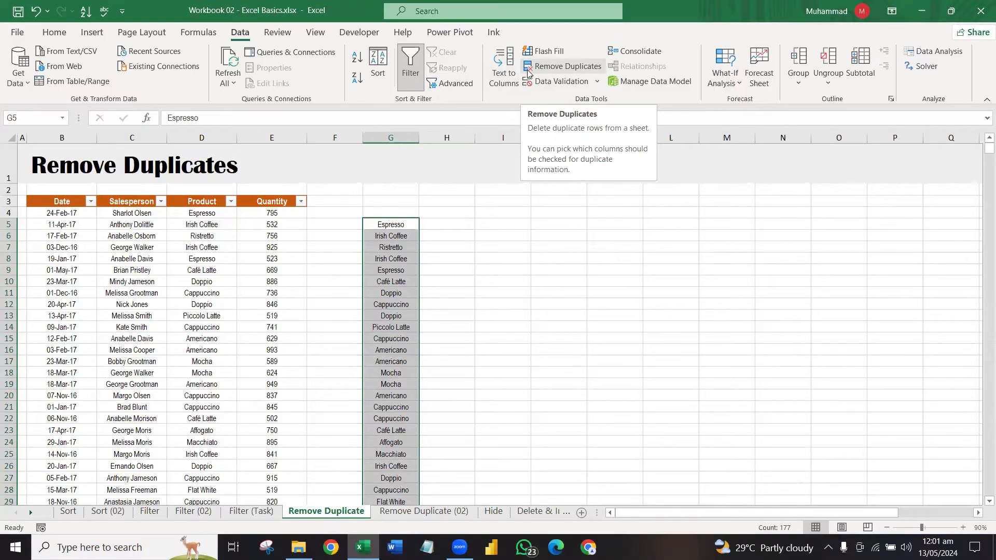
left_click(561, 68)
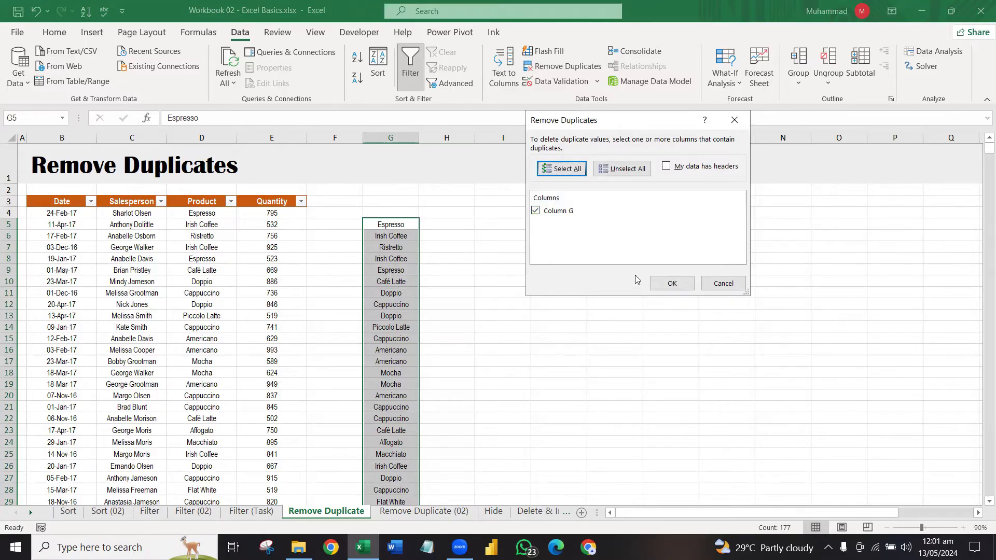
left_click(667, 289)
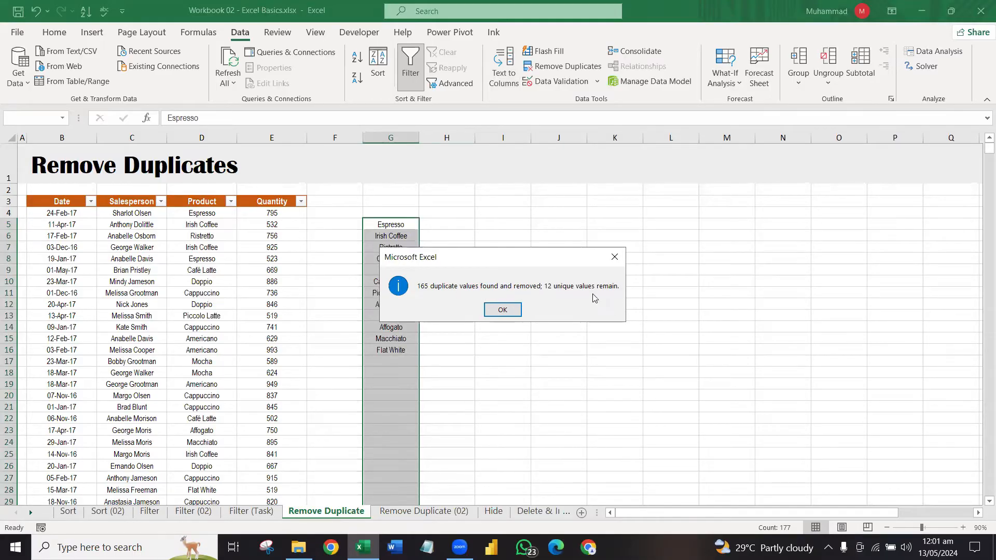
left_click(507, 309)
left_click(427, 336)
left_click_drag(402, 224, 403, 348)
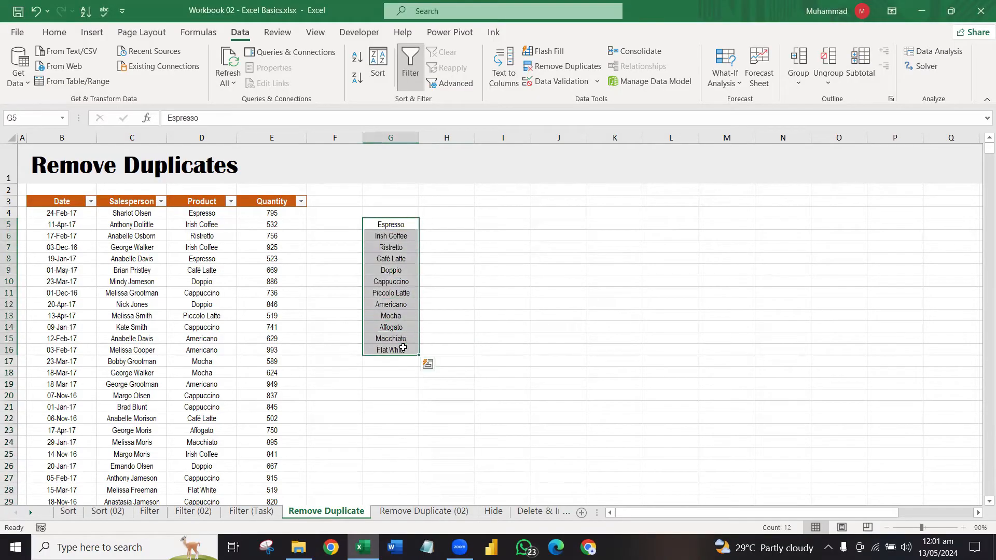
Step: Enter the heading Product List in G4 above the unique product names
left_click(415, 214)
type("Pro")
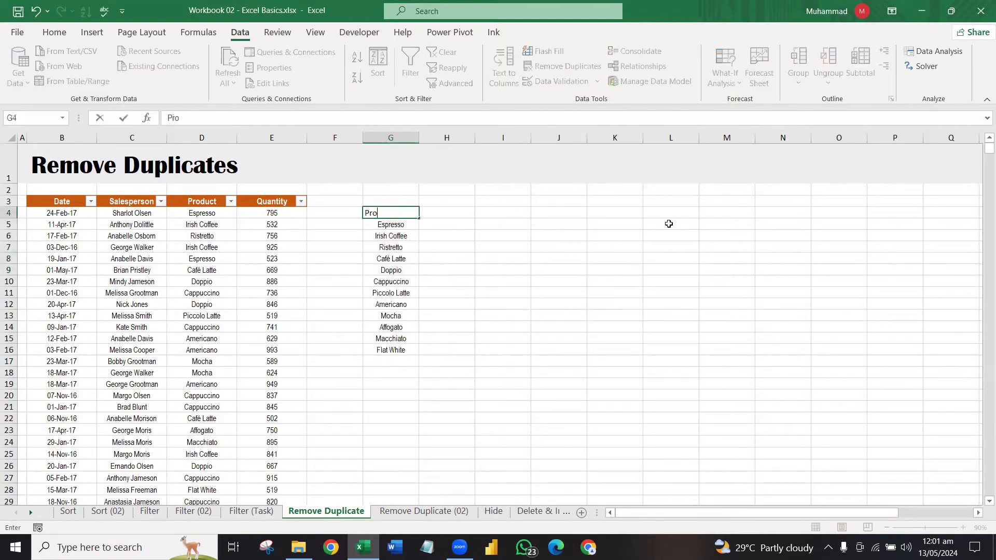
type("duct List")
key("Return")
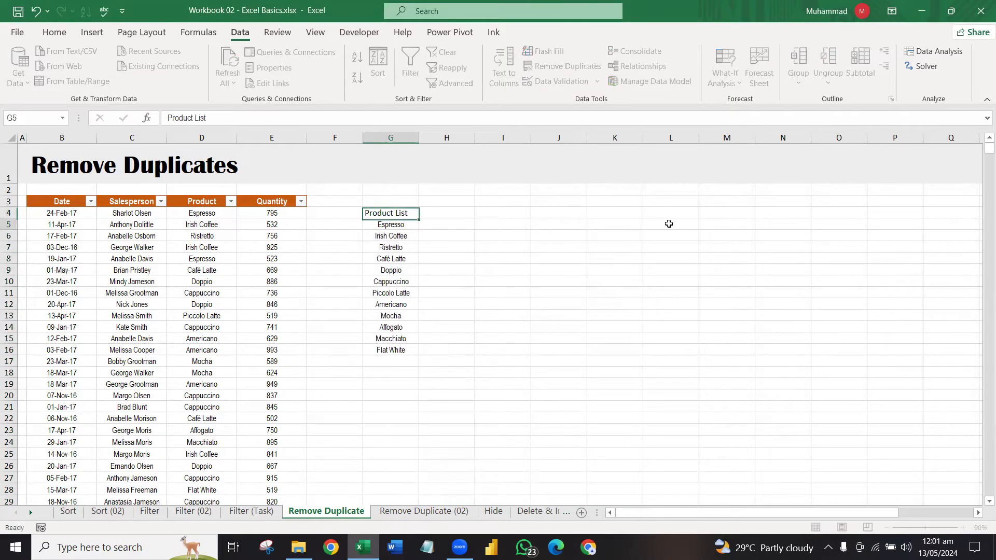
key("Up")
key("Right")
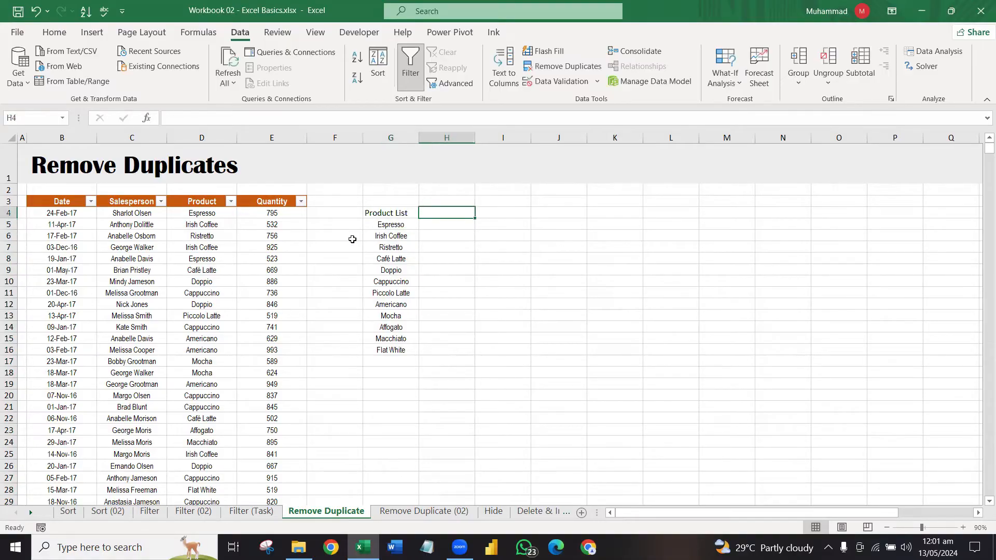
Step: Select all the Product values in the sales table from D4 down to the last row
left_click(201, 213)
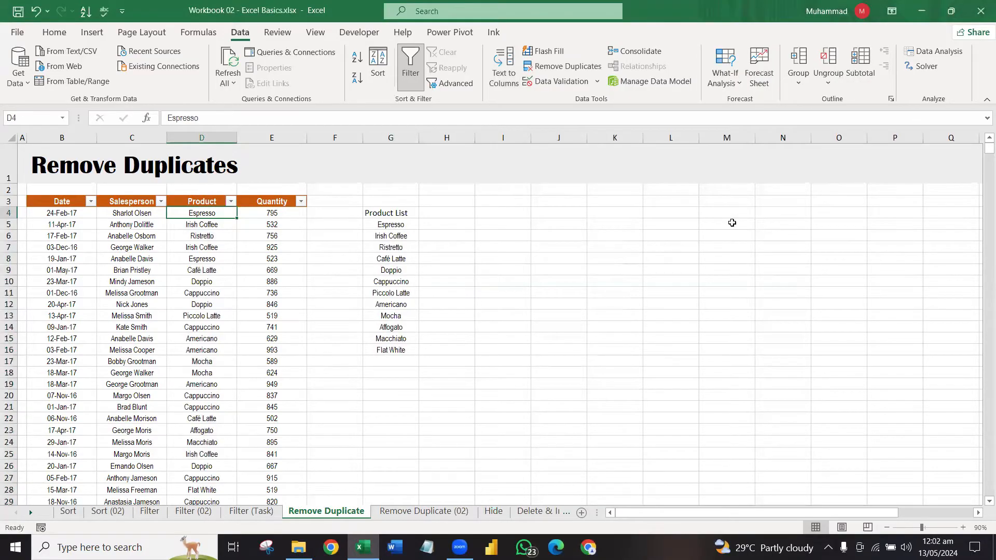
key("ctrl+shift+Down")
key("ctrl+BackSpace")
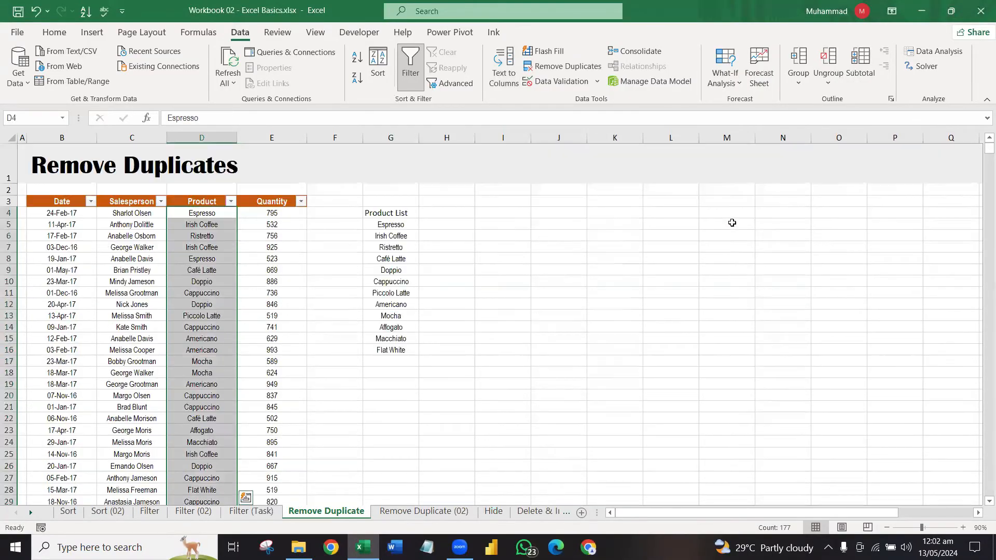
Step: Try removing duplicates from the Product column alone, continuing with the current selection, and undo the removal
left_click(568, 67)
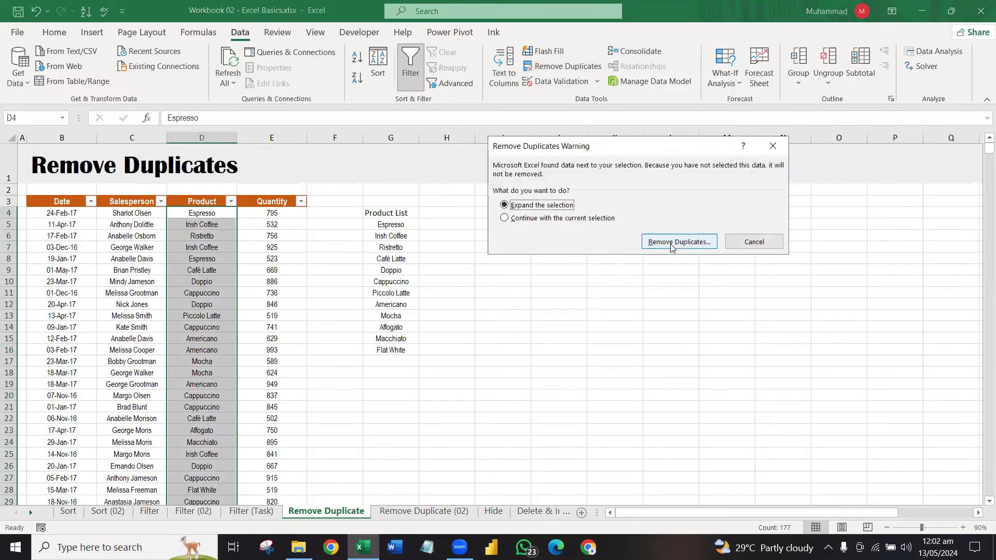
left_click(580, 218)
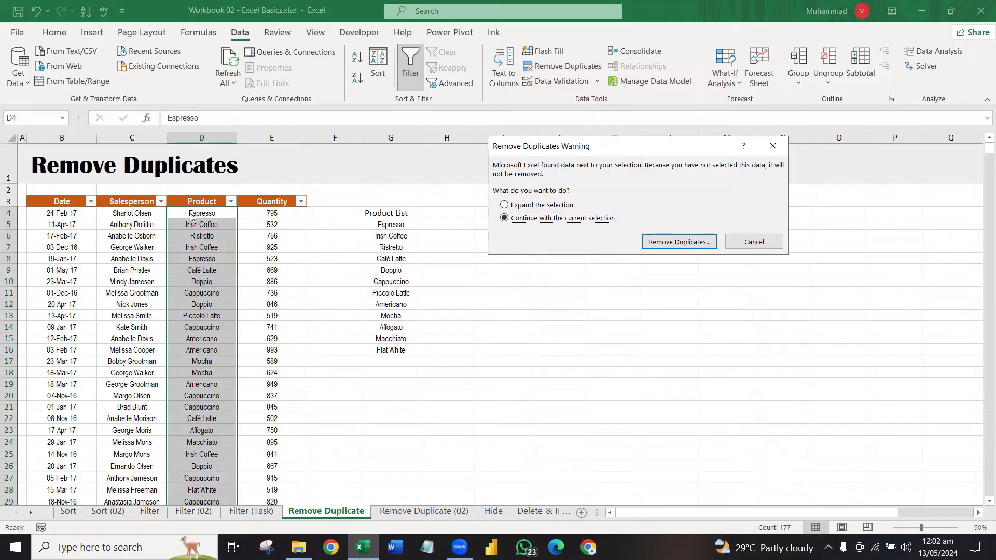
left_click(692, 244)
left_click(675, 283)
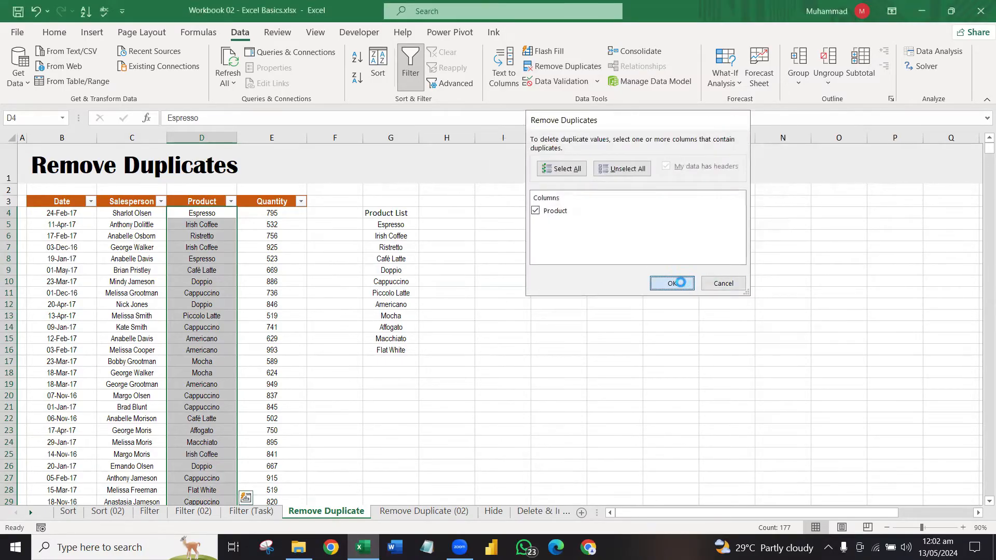
left_click(502, 310)
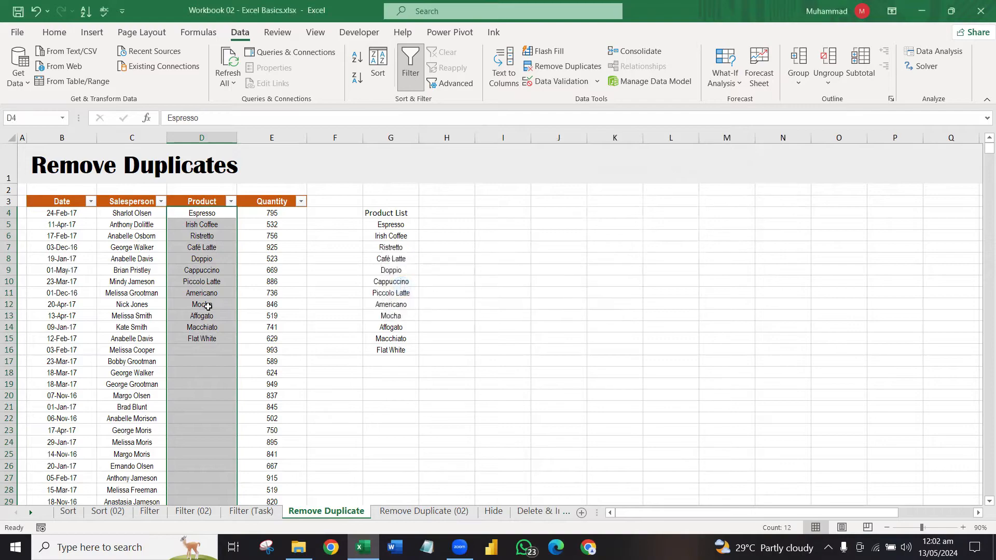
left_click(175, 234)
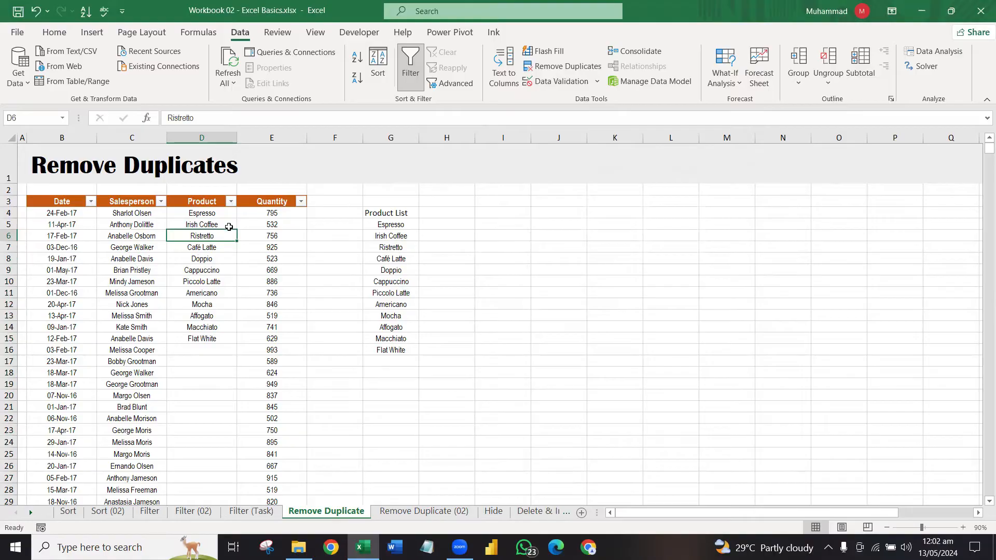
key("ctrl+z")
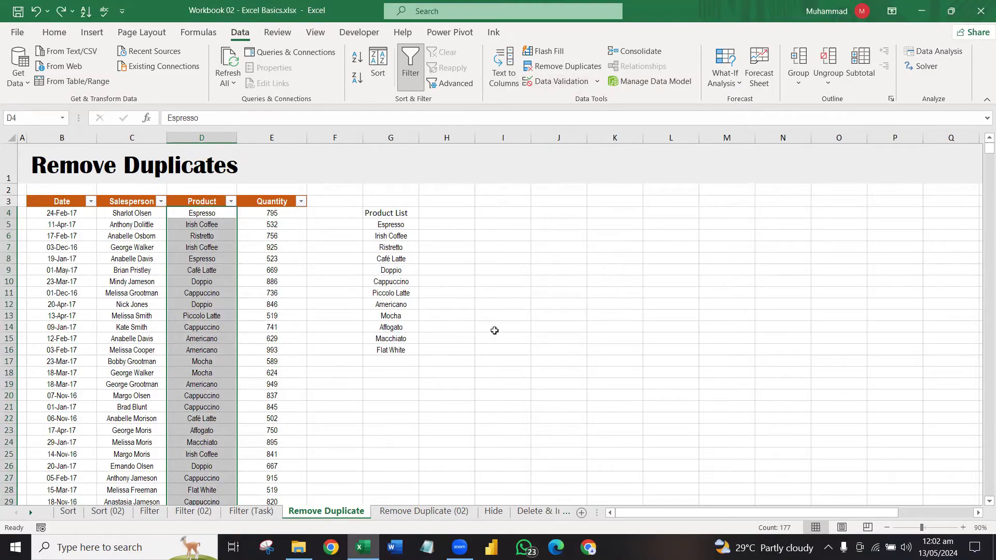
Step: Replace the heading of the separate product list in G4 with "List"
left_click(393, 212)
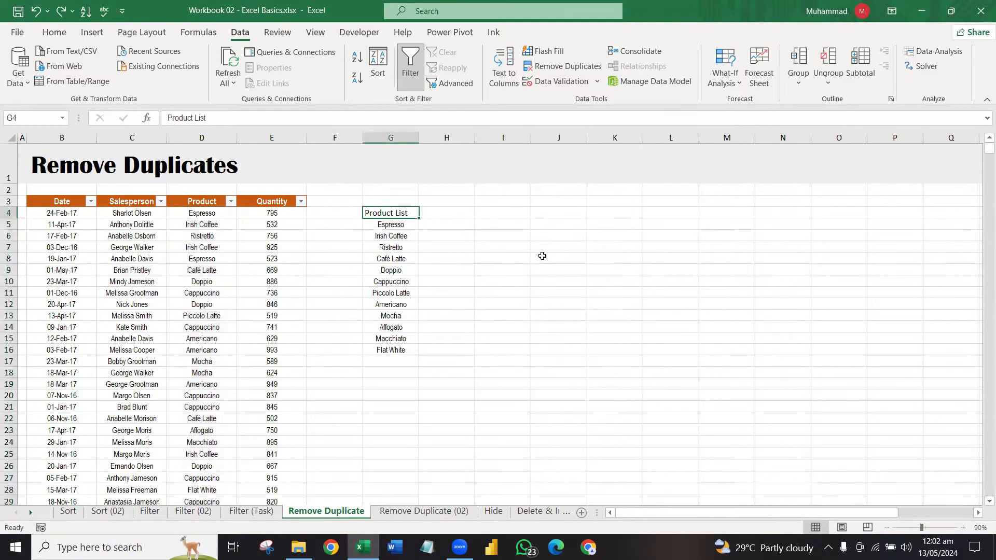
key("Delete")
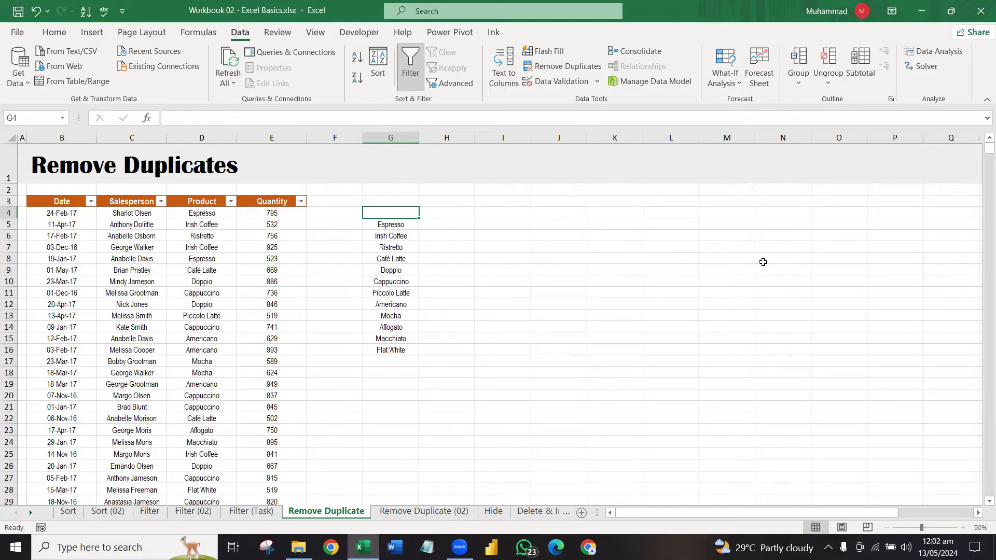
type("List")
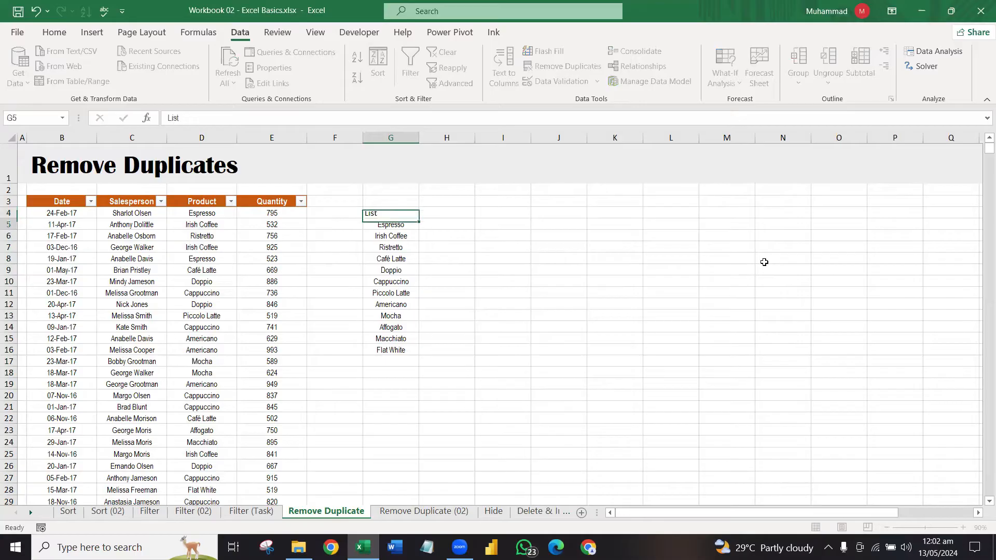
key("Return")
key("Up")
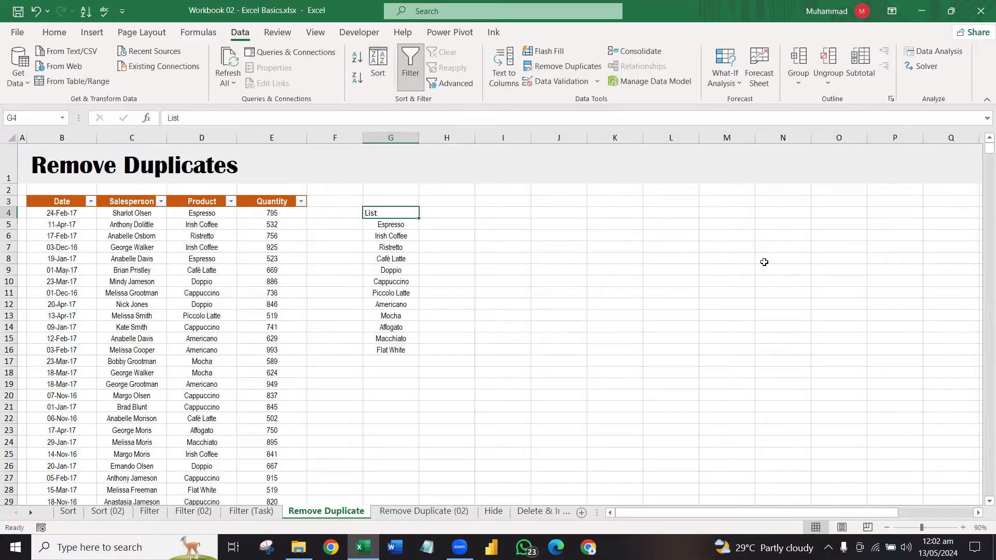
Step: Copy the Date header's formatting to the List heading and move the whole list up one row to start in G3
left_click(78, 208)
left_click(54, 32)
left_click(67, 83)
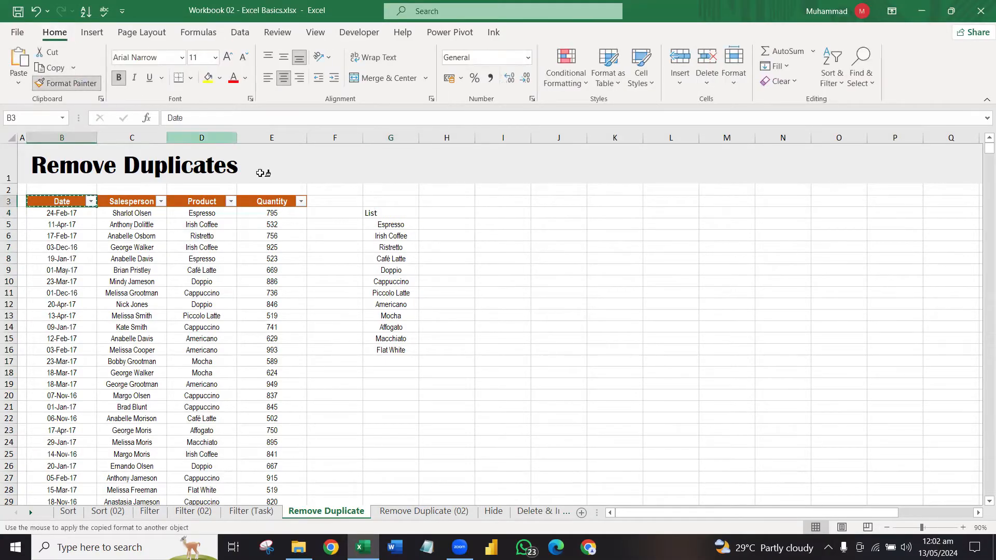
left_click(391, 212)
left_click_drag(394, 213, 398, 343)
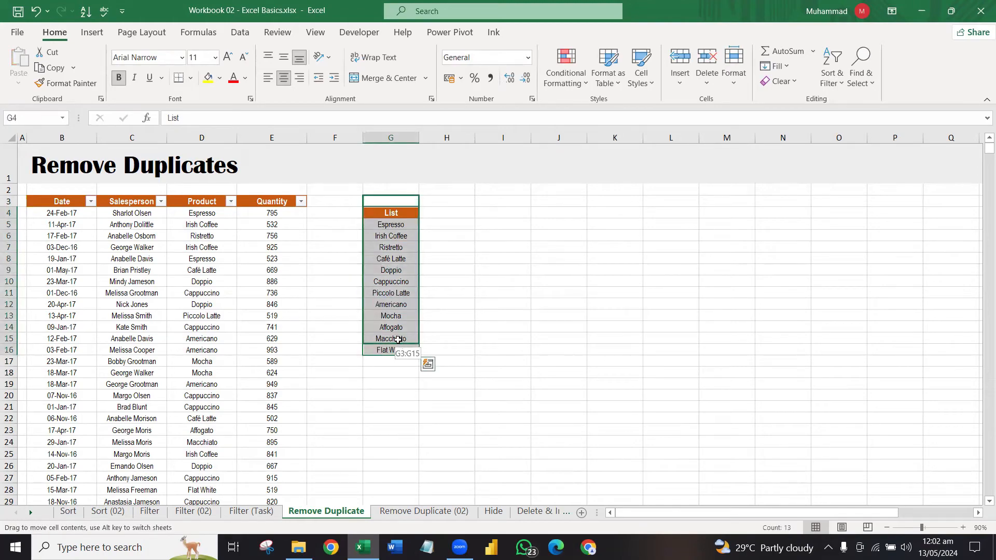
left_click(457, 320)
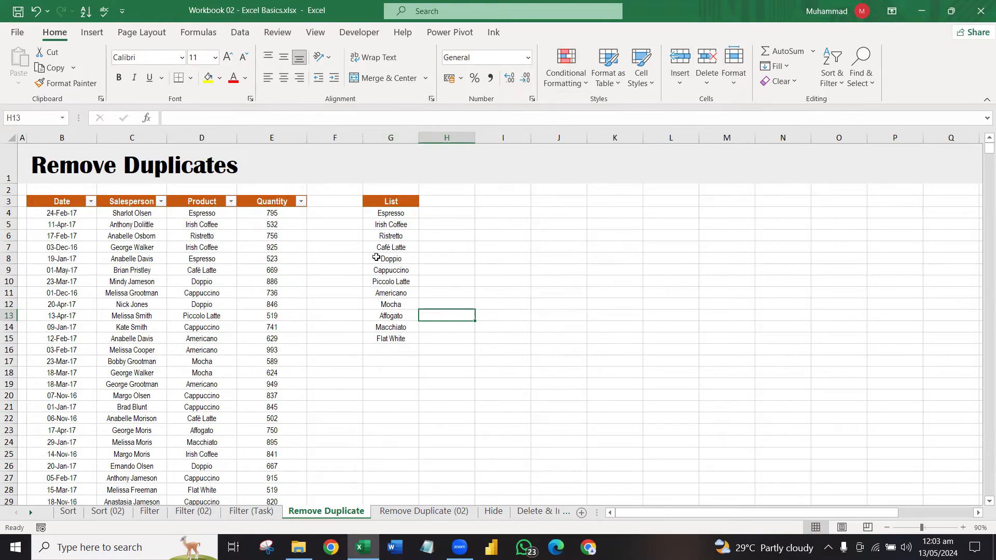
Step: Open the Remove Duplicate (02) sheet and examine the values in the Country and Product columns, including the pair in row 4
left_click(431, 510)
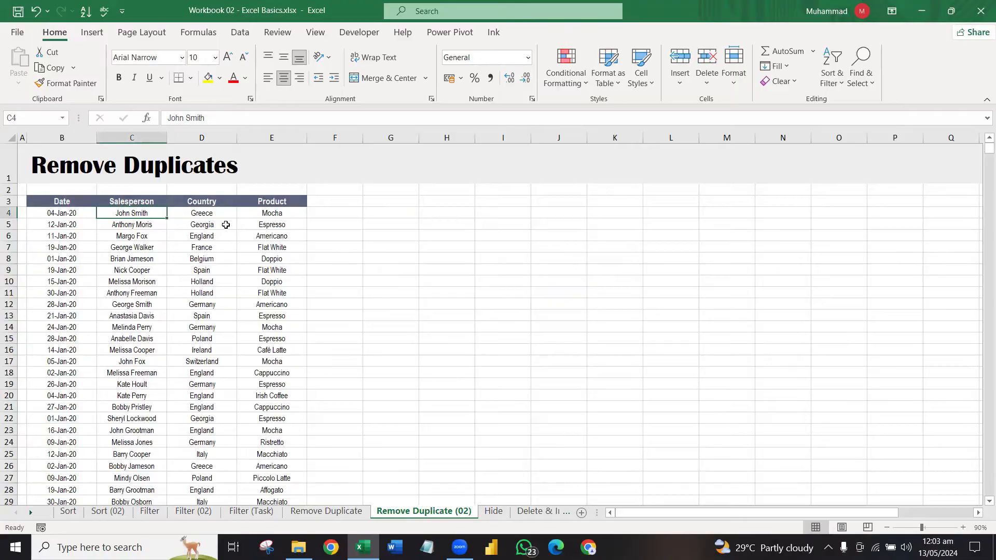
left_click_drag(229, 213, 223, 292)
left_click_drag(285, 214, 287, 315)
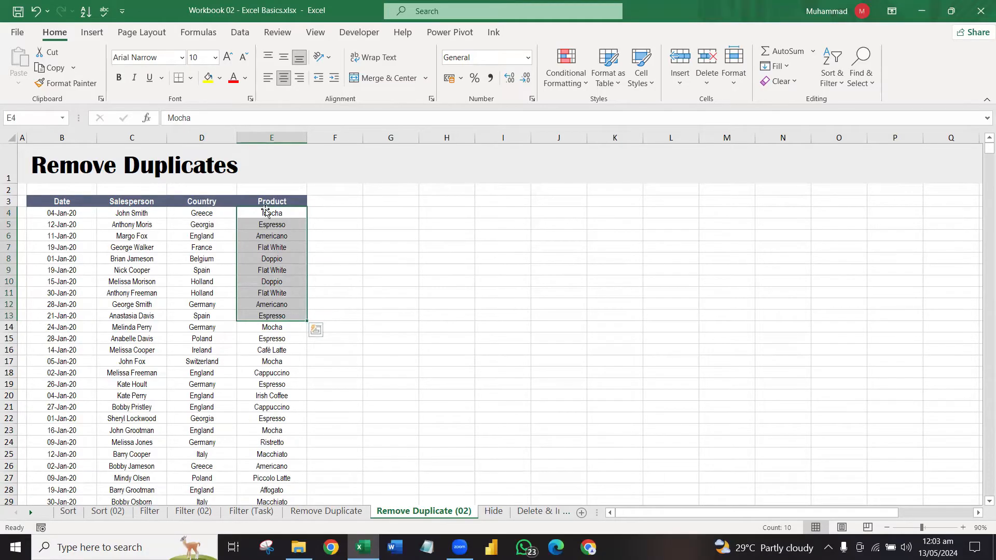
left_click(265, 361)
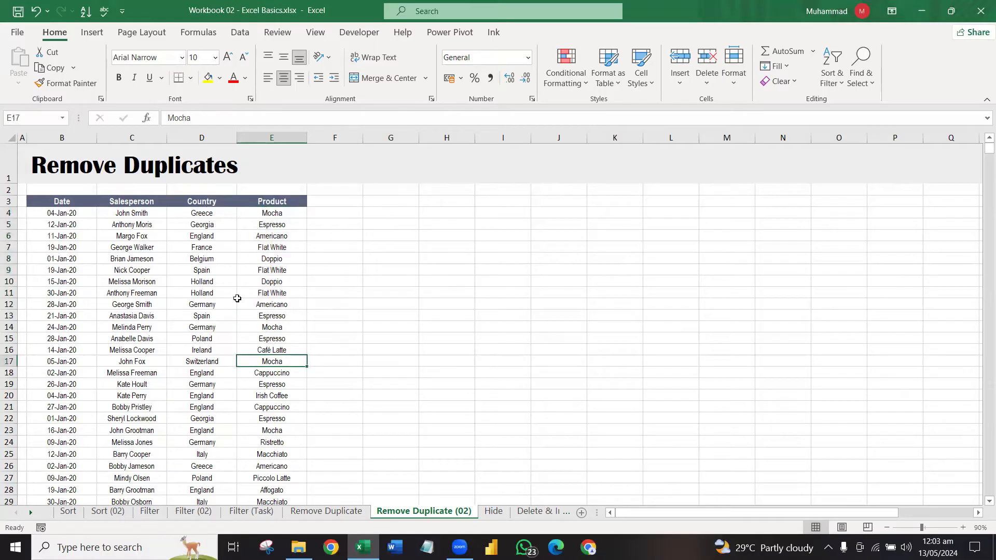
left_click(214, 213)
left_click_drag(214, 213, 214, 442)
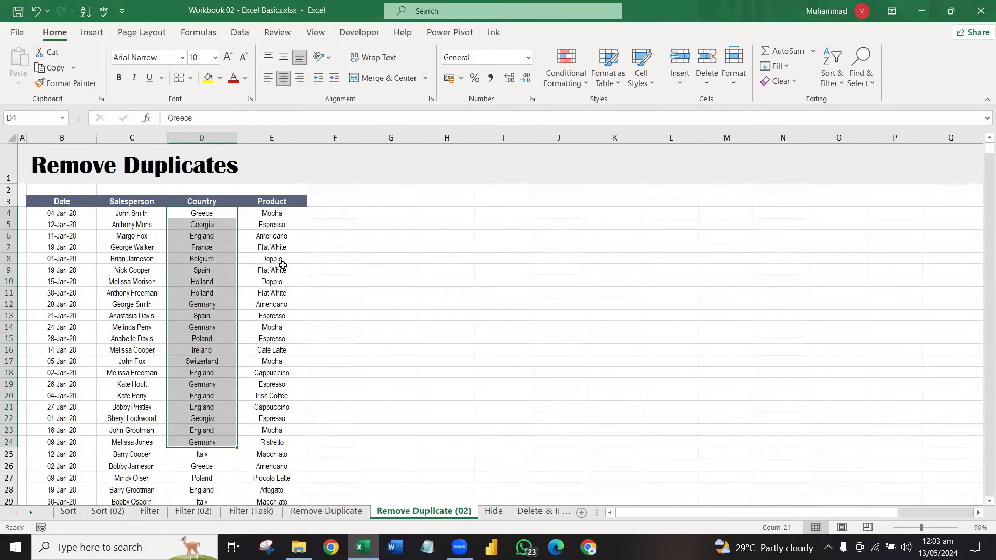
left_click_drag(272, 213, 272, 466)
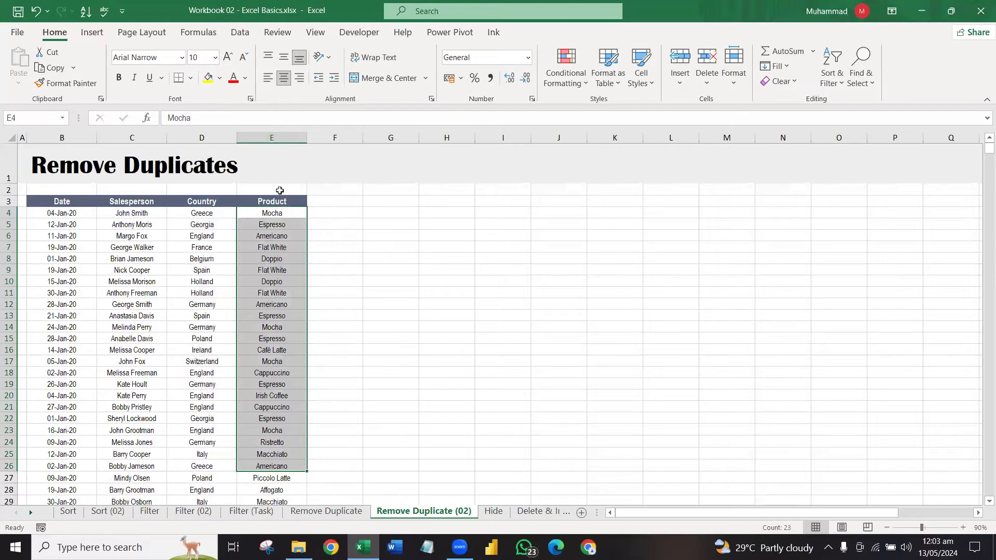
left_click(331, 218)
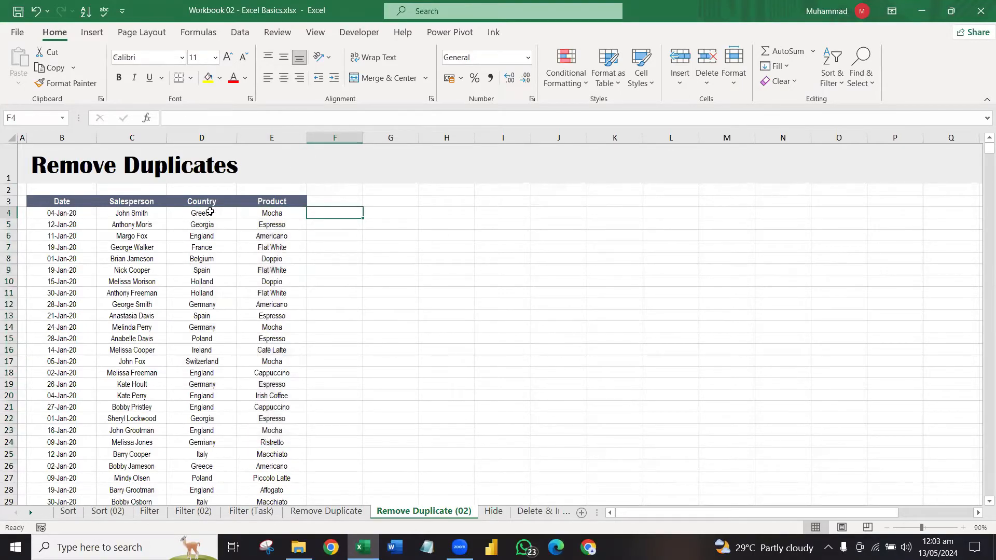
left_click_drag(210, 212, 252, 212)
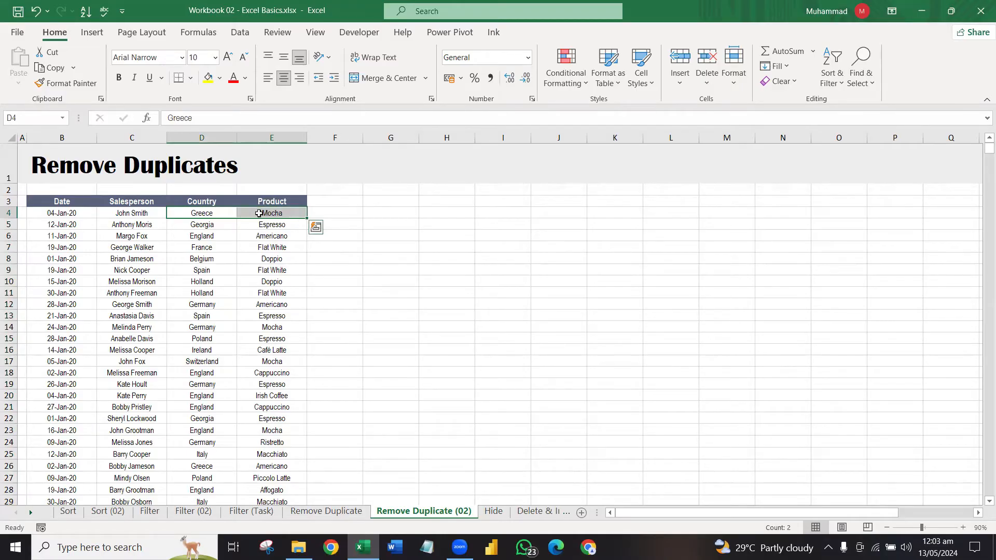
left_click(231, 211)
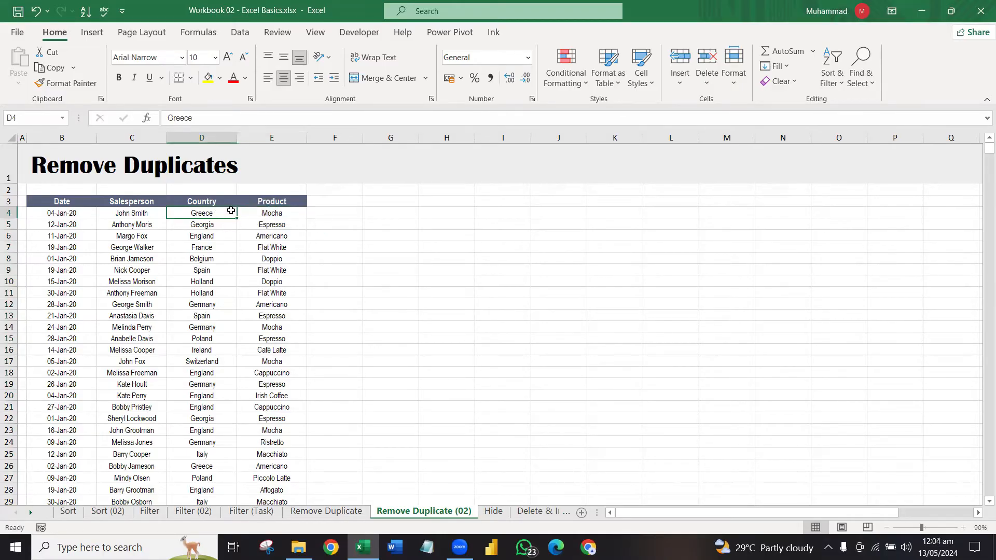
left_click(278, 213)
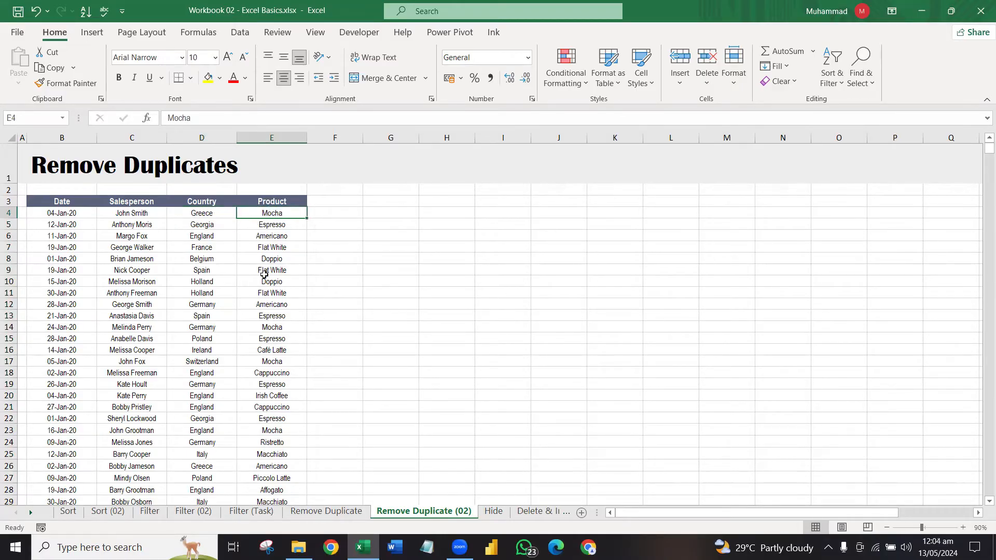
Step: Add filters to the table headers and filter the Country column to show only England
left_click(215, 203)
left_click(832, 67)
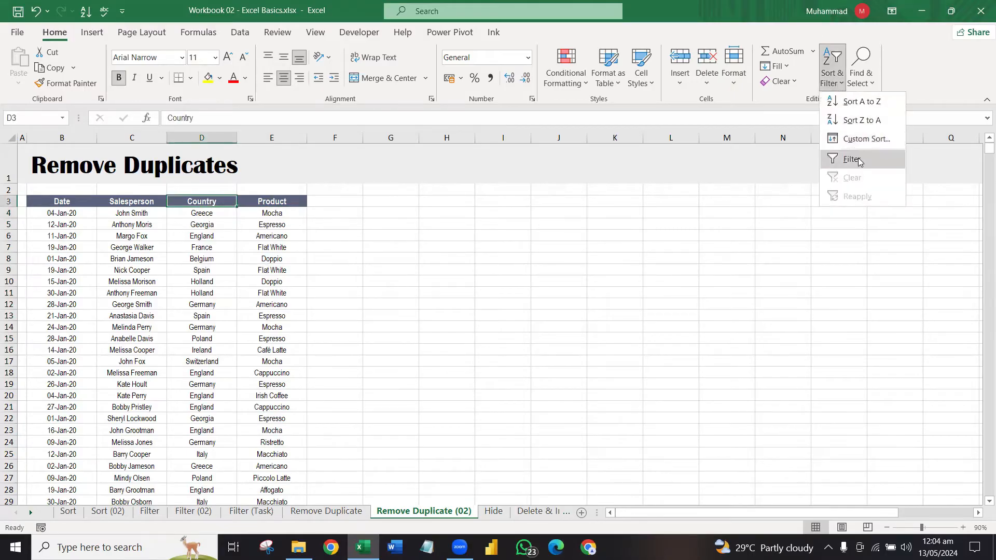
left_click(852, 158)
left_click(231, 202)
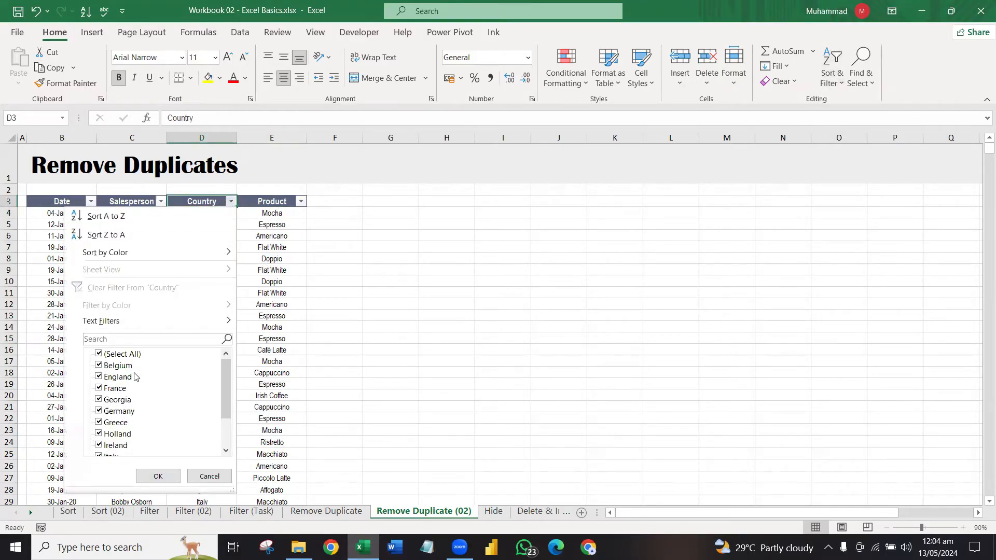
left_click(94, 355)
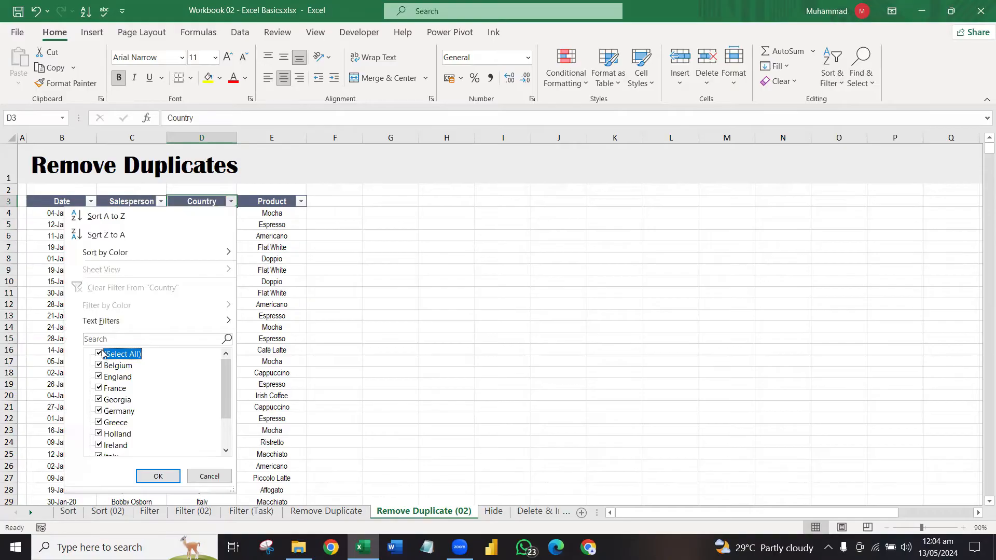
left_click(99, 354)
left_click(99, 376)
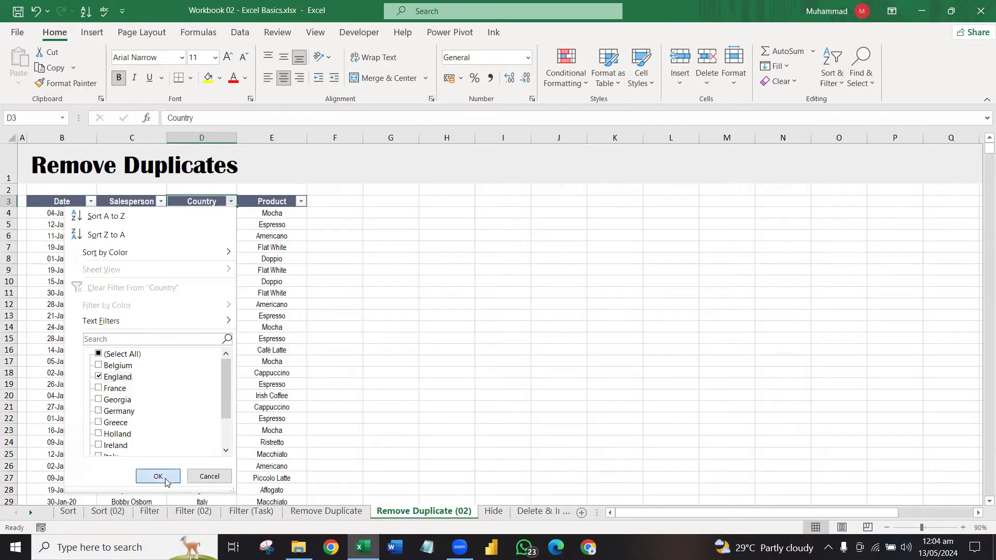
left_click(165, 482)
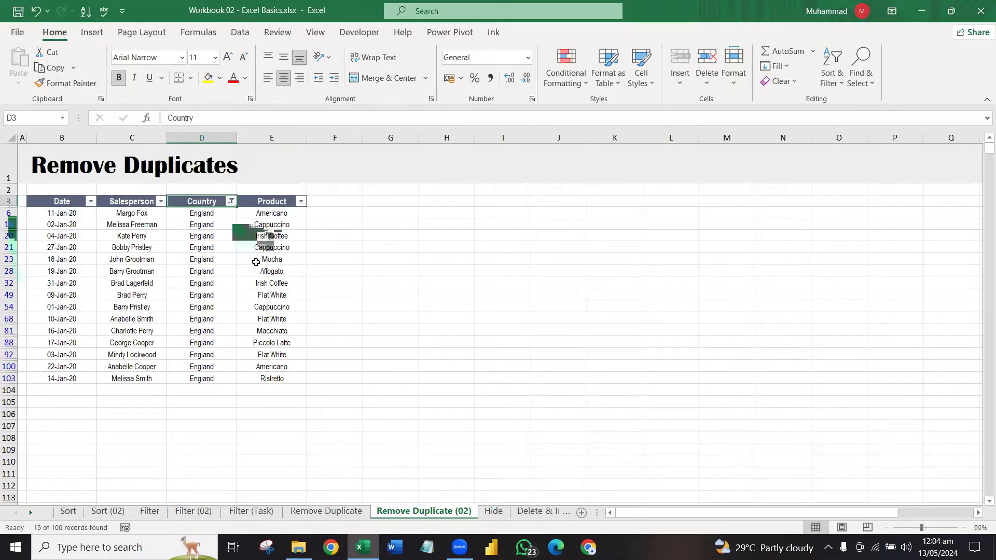
Step: Mark the first occurrence of each England and product combination across the filtered Country and Product columns
left_click_drag(221, 215, 256, 237)
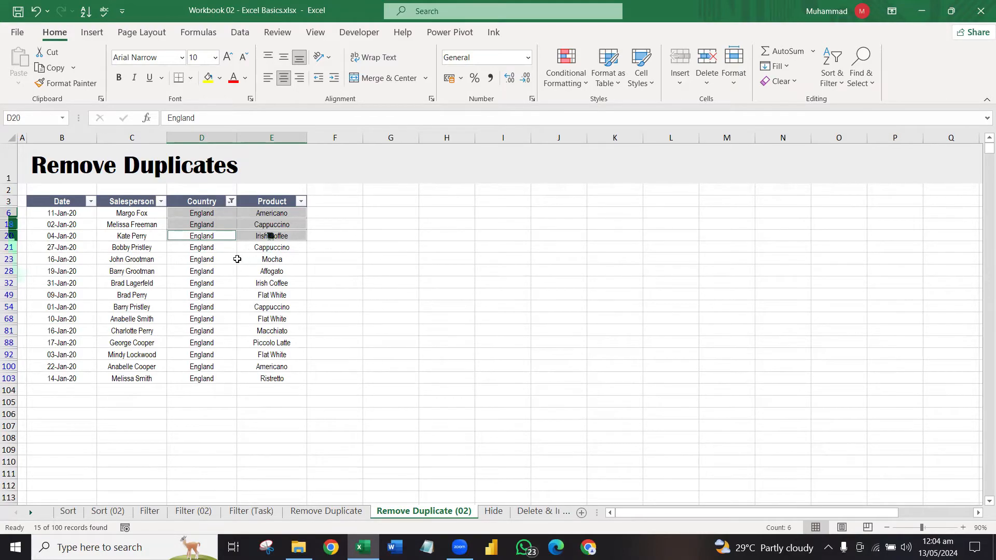
left_click_drag(232, 259, 270, 272)
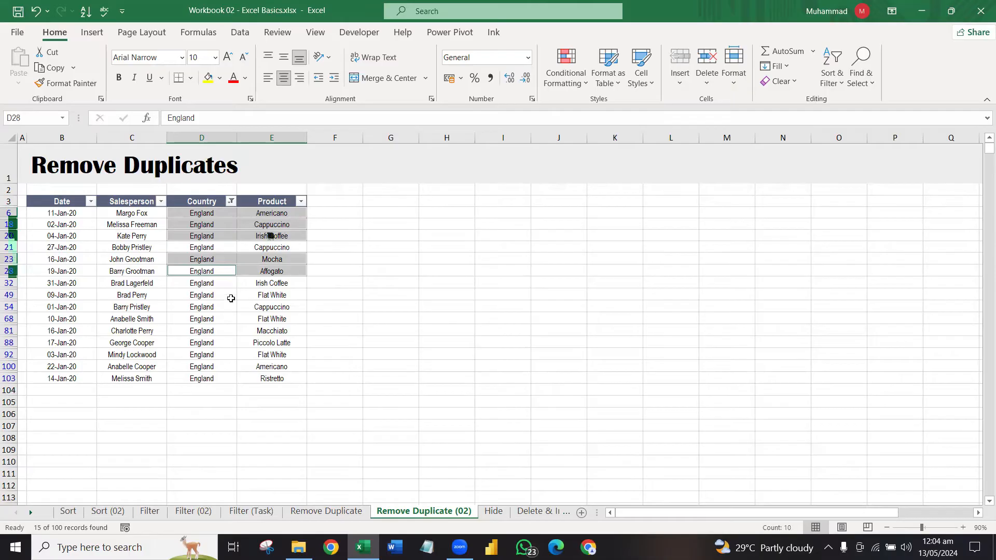
left_click_drag(213, 294, 264, 295)
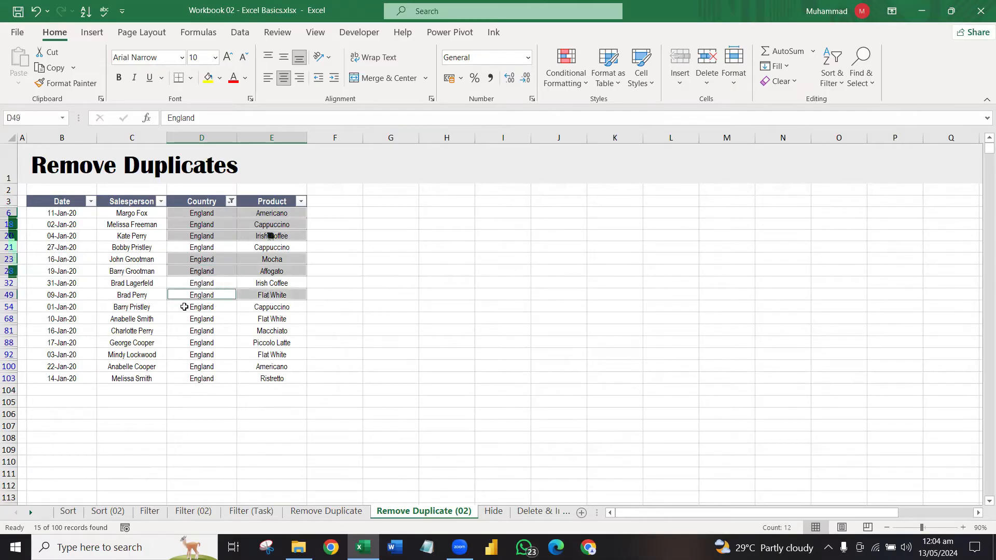
left_click_drag(213, 330, 245, 343)
left_click(209, 342, "ctrl")
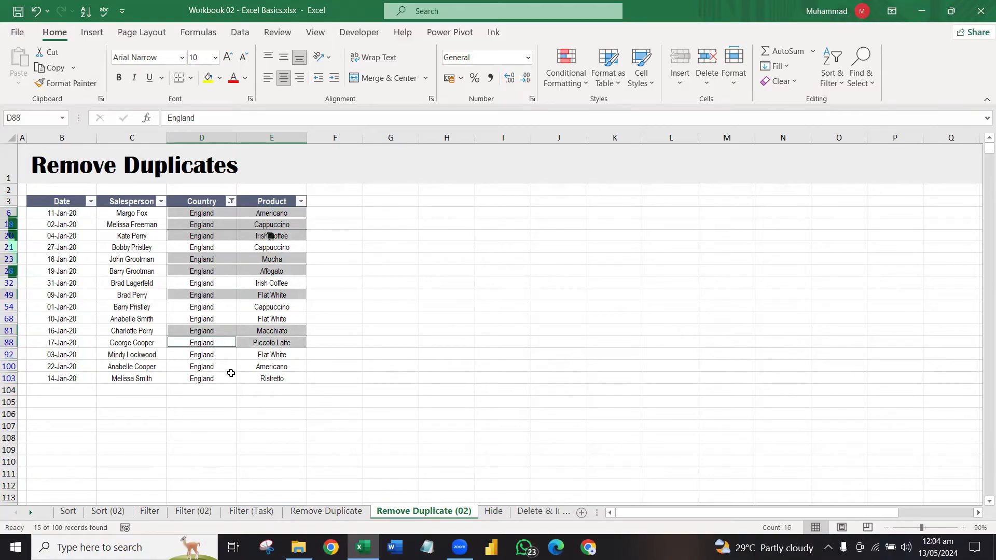
left_click_drag(224, 378, 257, 379)
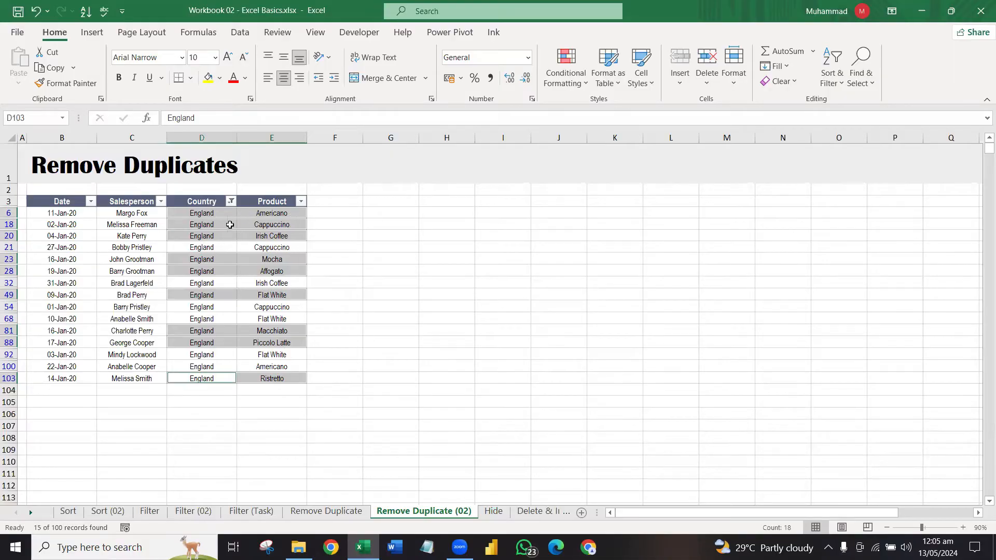
left_click(210, 222)
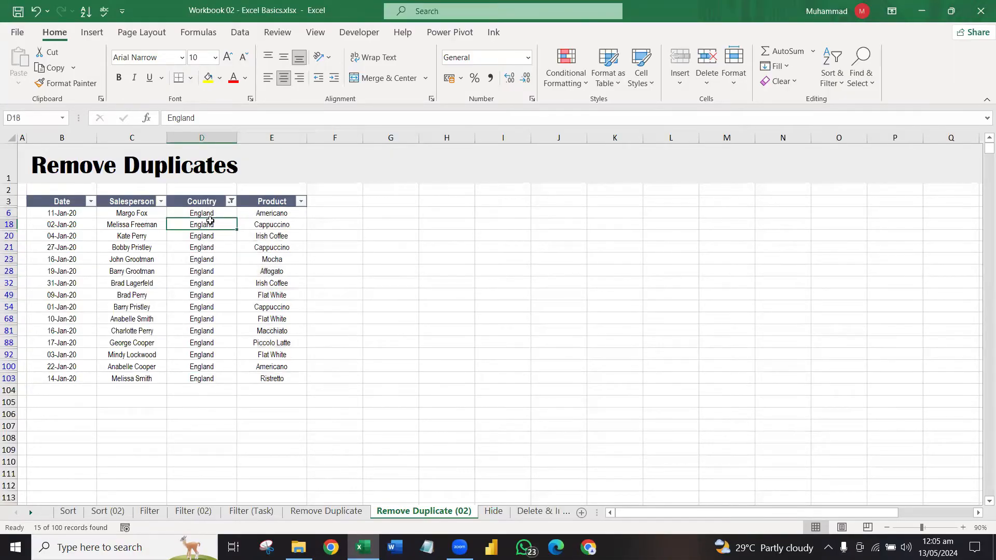
Step: Compare the Country and Product pairs in rows 6, 21 and 54 of the filtered table
left_click_drag(208, 213, 267, 213)
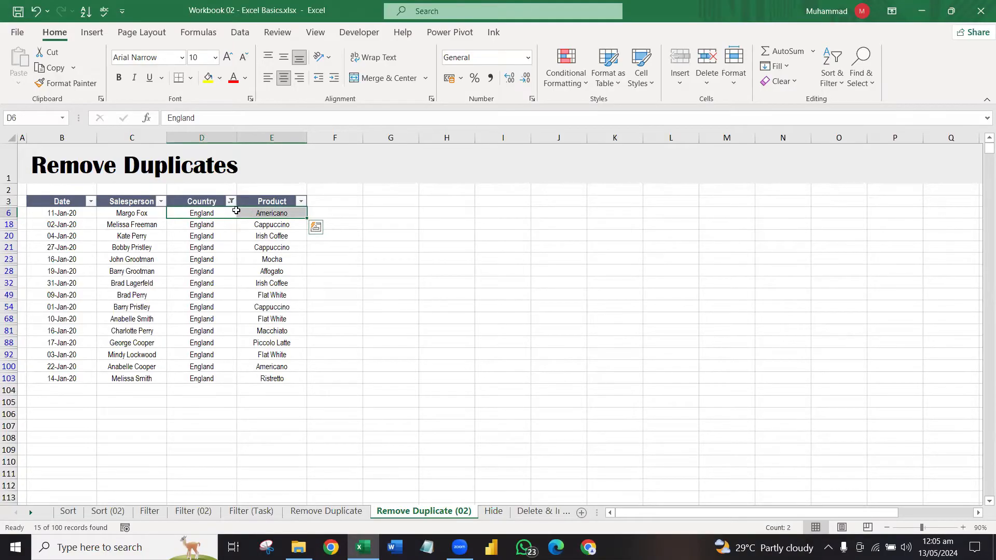
left_click_drag(220, 248, 267, 247)
left_click_drag(217, 306, 273, 306)
left_click(240, 268)
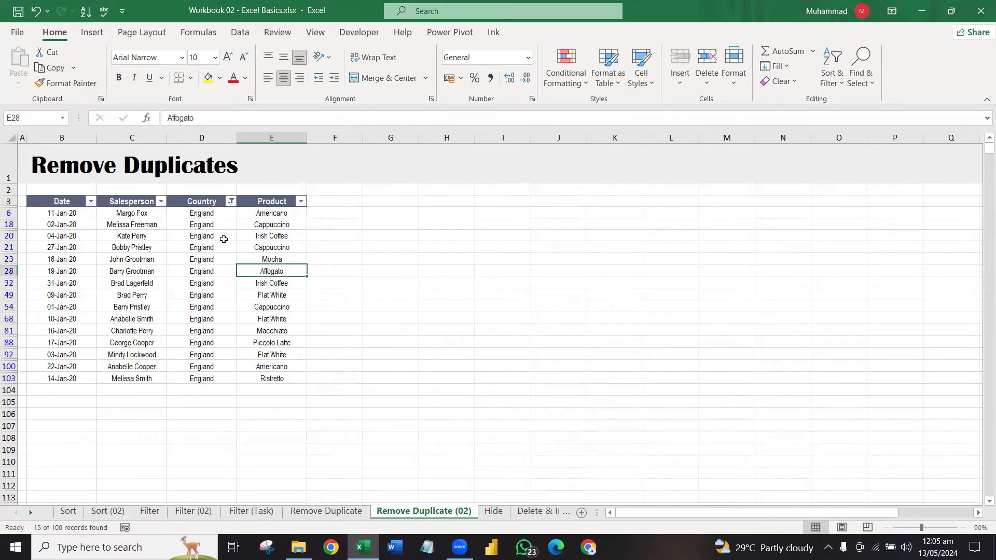
Step: Compare the England and Cappuccino pairs in rows 18, 21 and 54 of the filtered table
left_click_drag(219, 226, 259, 246)
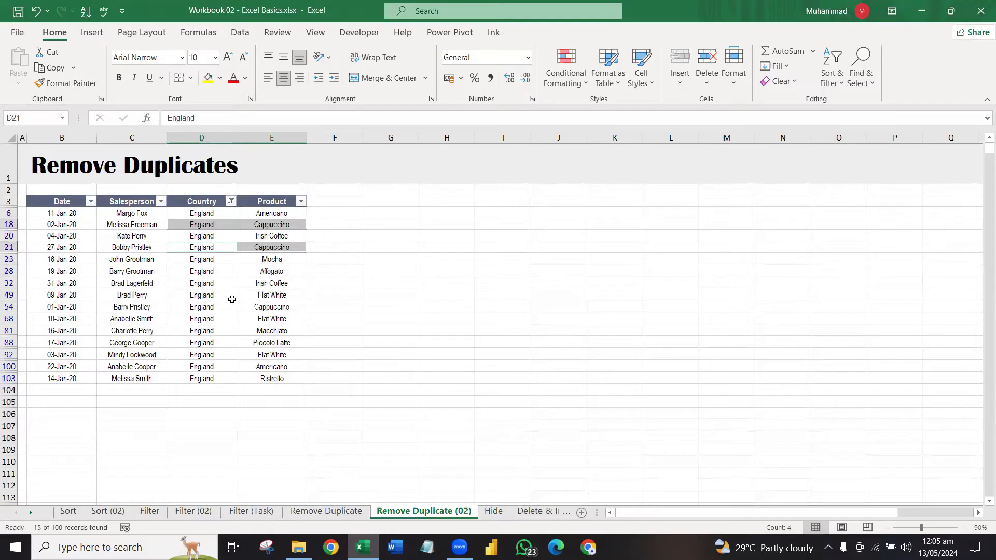
left_click_drag(223, 306, 275, 307)
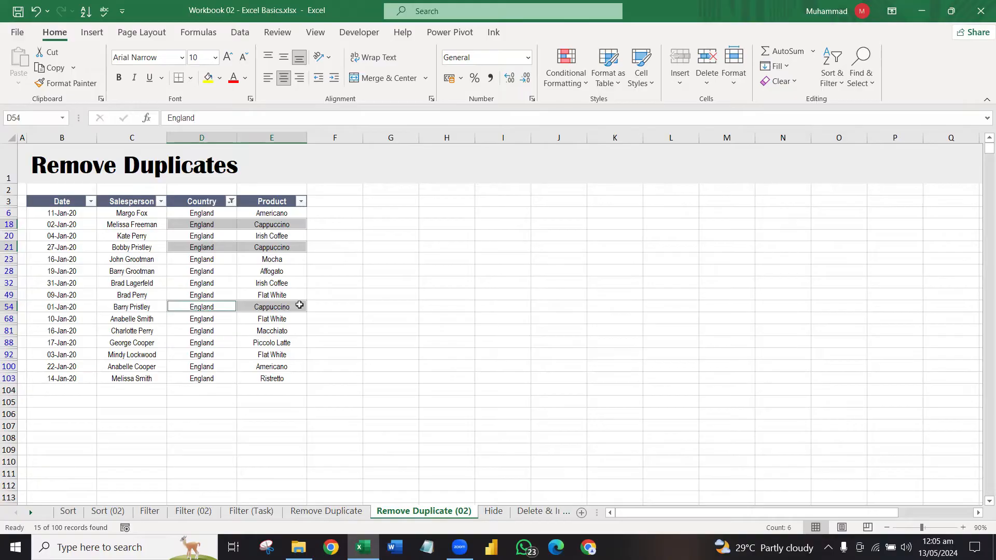
left_click(333, 271)
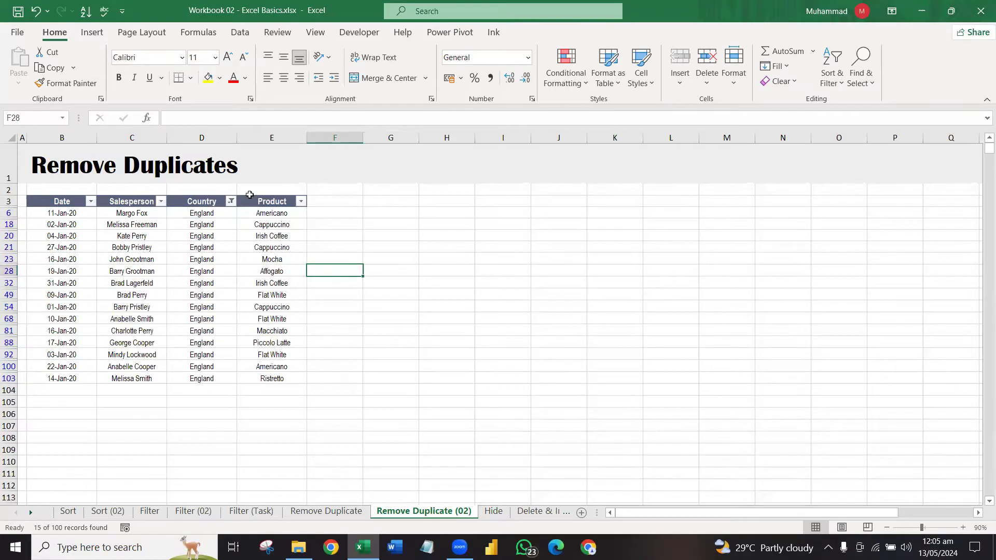
Step: Clear the Country filter and copy all Country and Product values from D4:E103 to a new range starting at G4
left_click(231, 202)
left_click(173, 283)
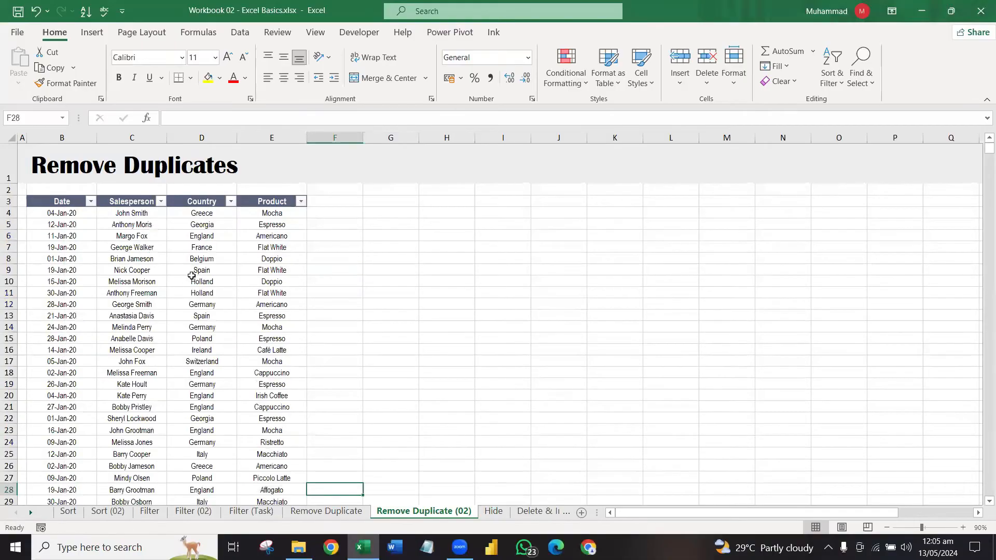
left_click(210, 214)
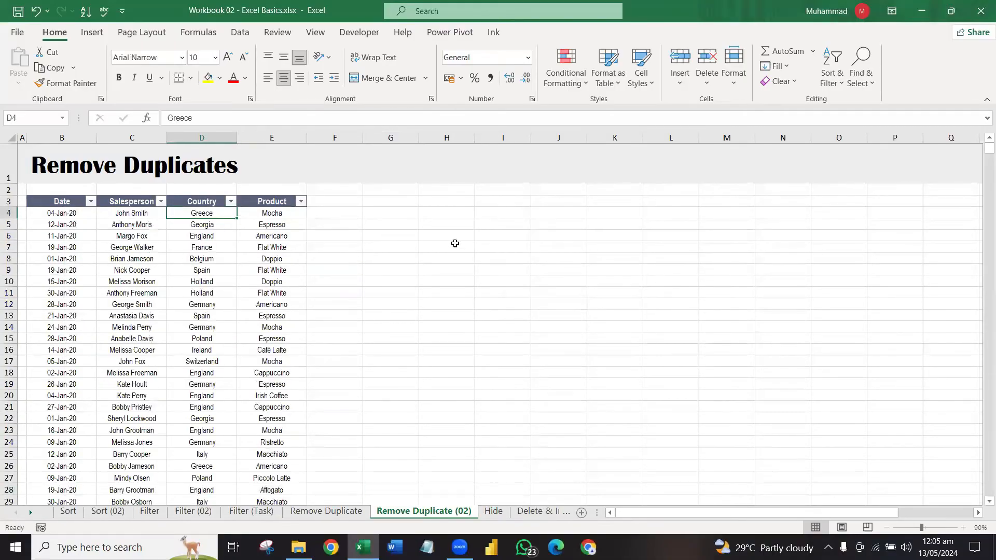
key("shift+Right")
key("ctrl+shift+Down")
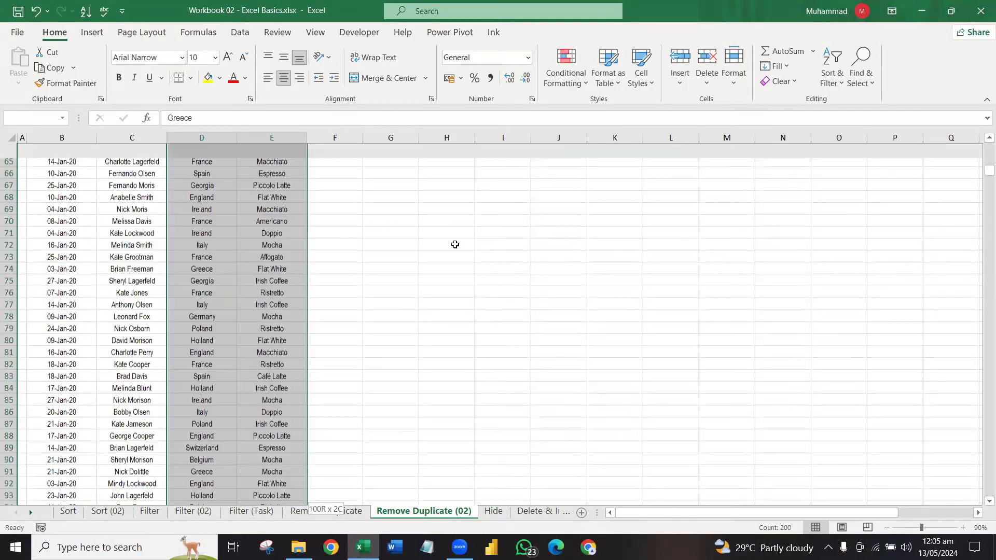
key("ctrl+c")
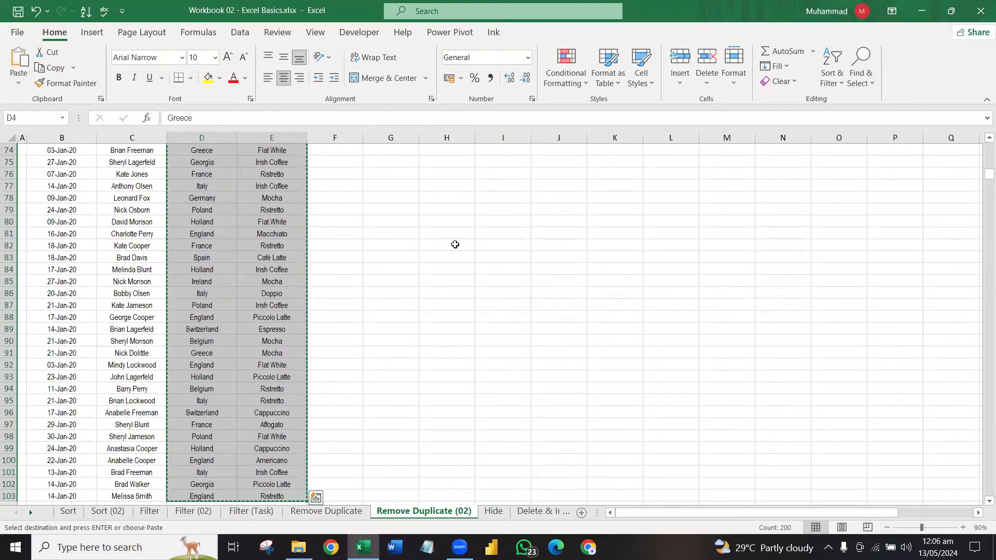
scroll(455, 245, "up", 20)
left_click(414, 210)
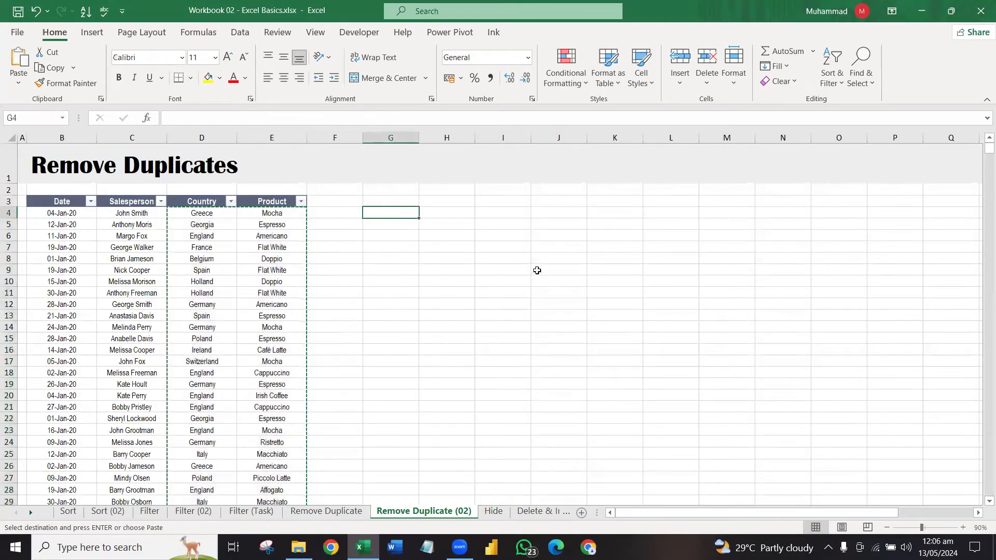
key("ctrl+v")
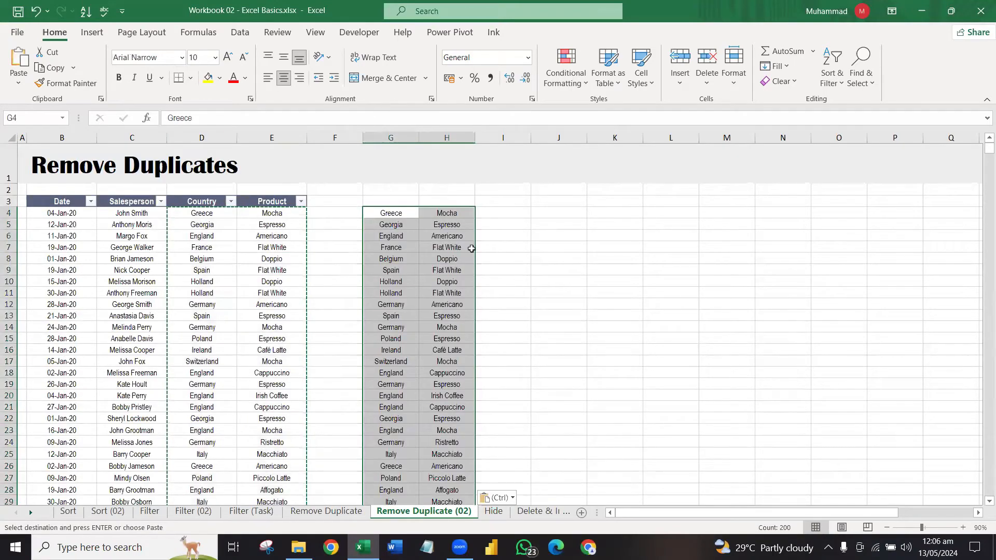
left_click(433, 227)
key("Escape")
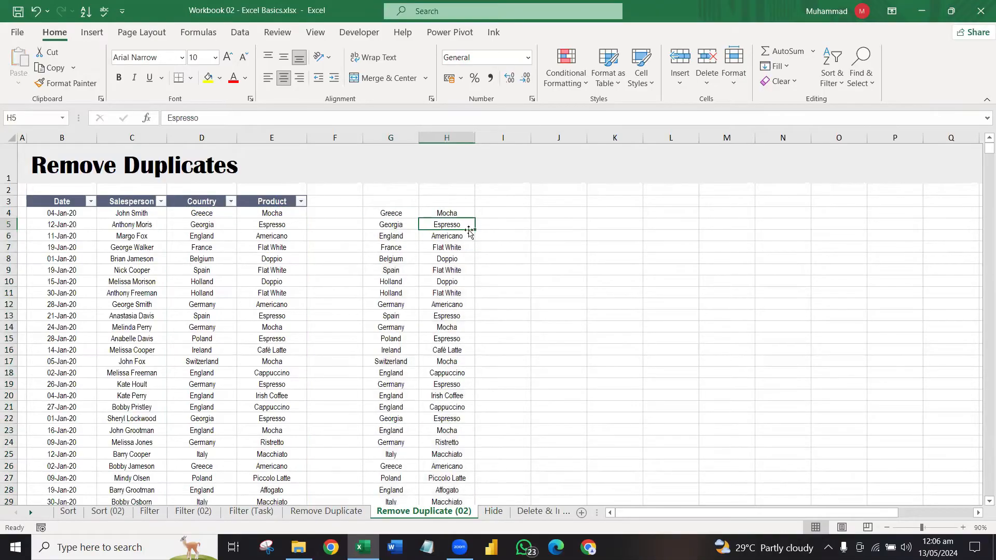
Step: Remove duplicate Country and Product combinations from the copied range, comparing both column G and column H
left_click(410, 216)
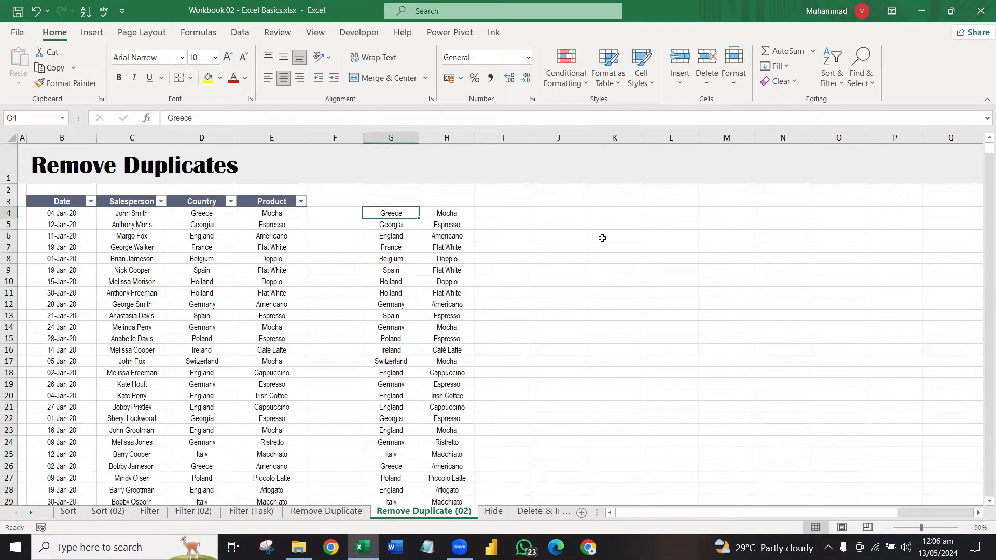
key("shift+Right")
key("ctrl+shift+Down")
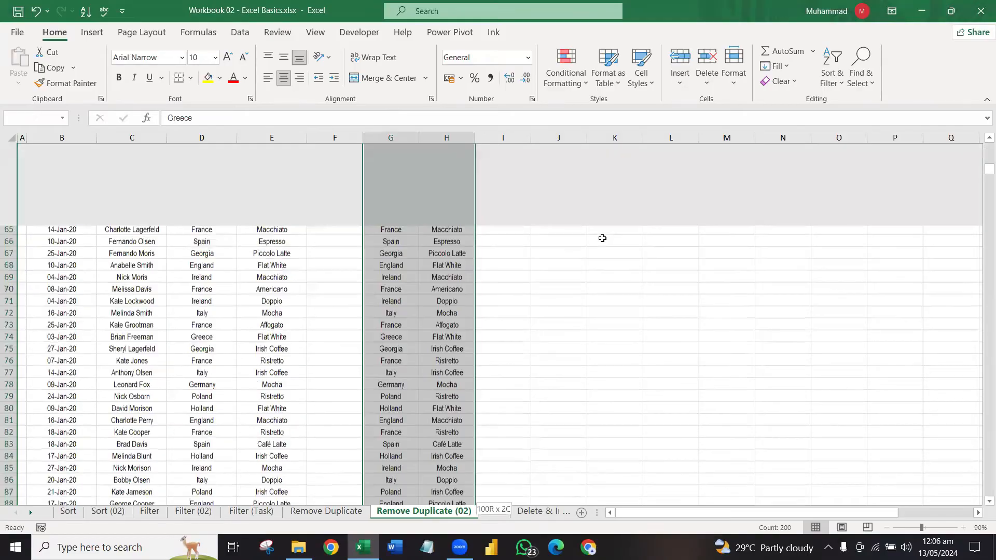
key("ctrl+BackSpace")
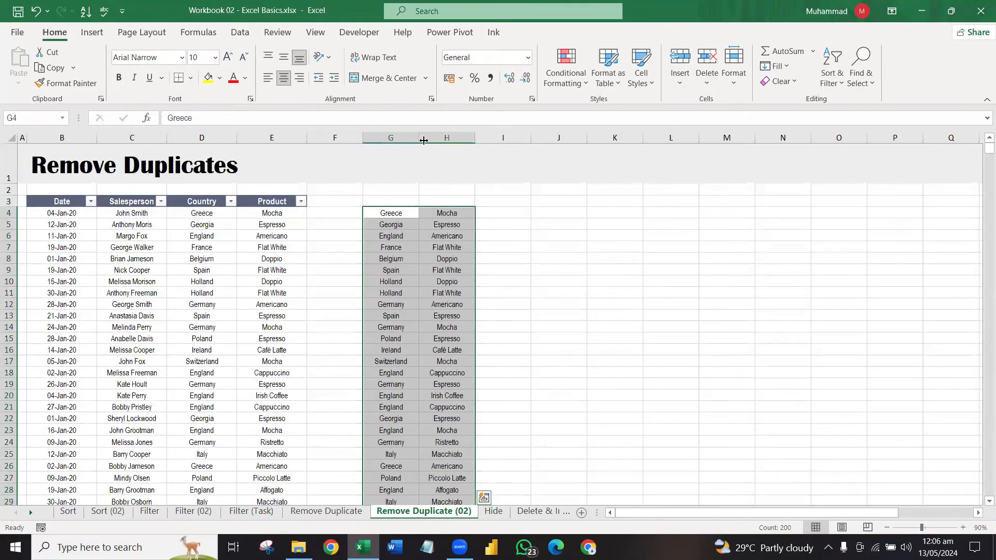
left_click(241, 34)
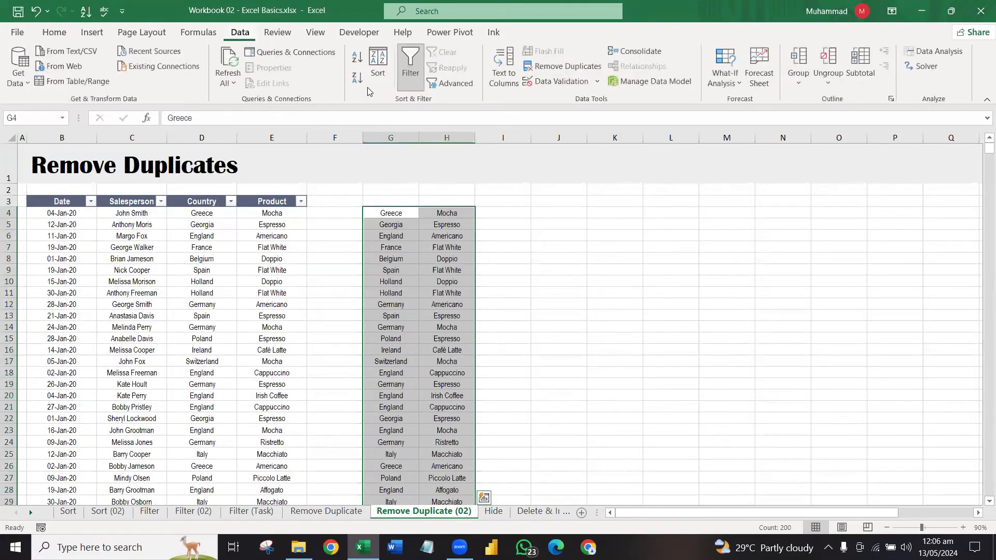
left_click(566, 66)
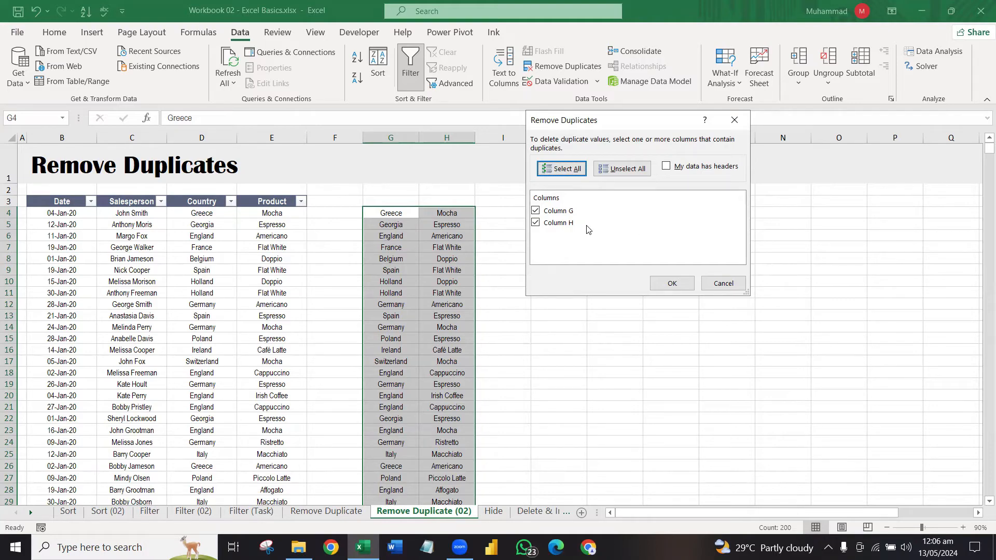
left_click(675, 283)
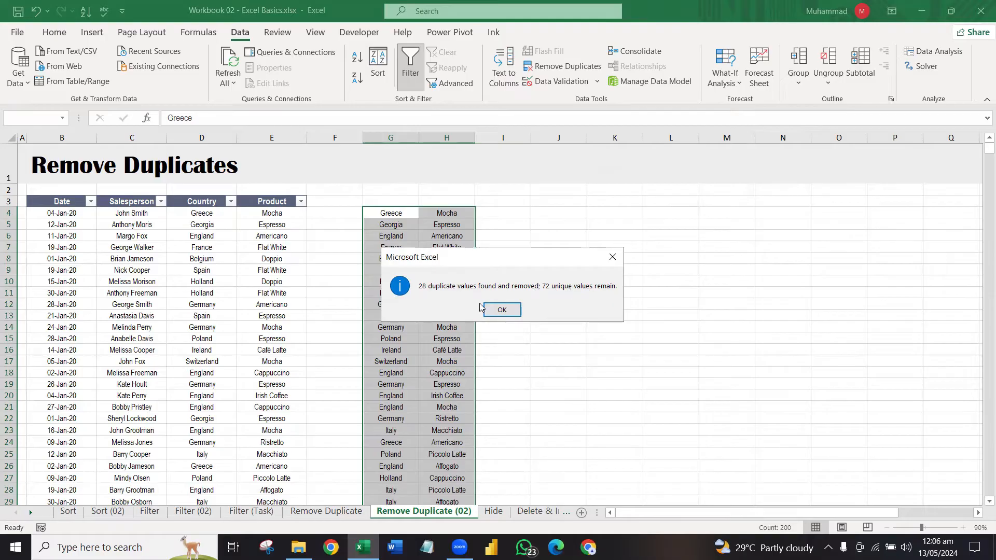
left_click(501, 309)
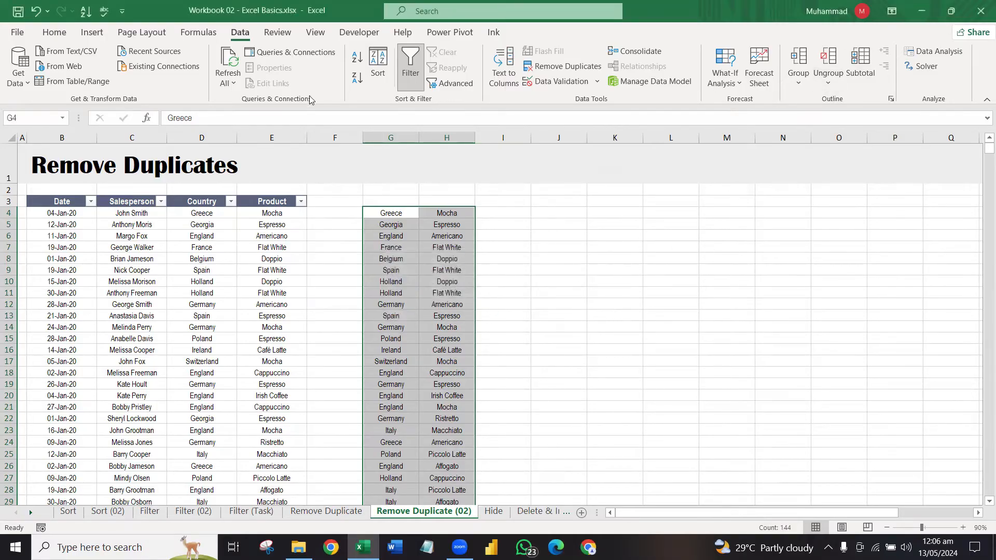
Step: Sort the deduplicated range by Column G on cell values in A to Z order
left_click(377, 66)
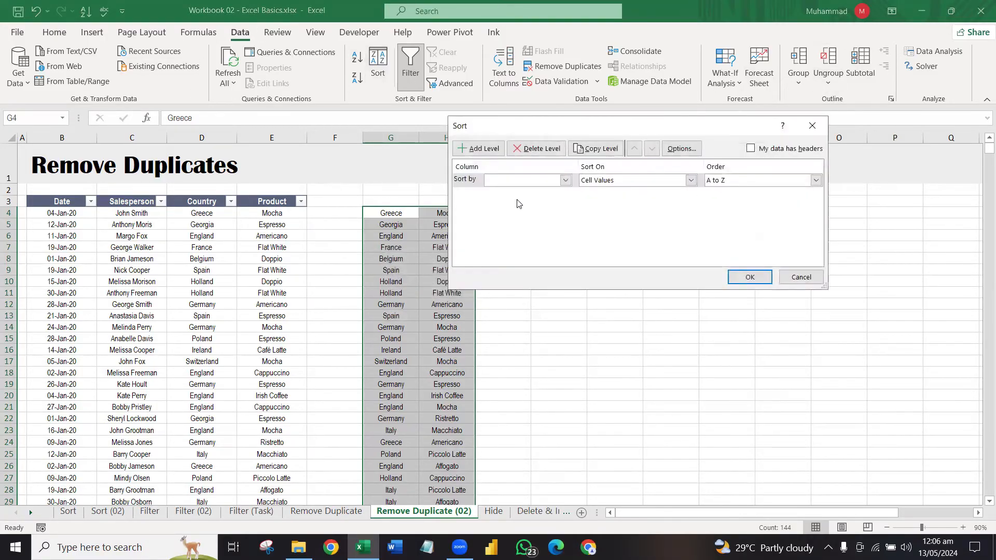
left_click(523, 180)
left_click(531, 193)
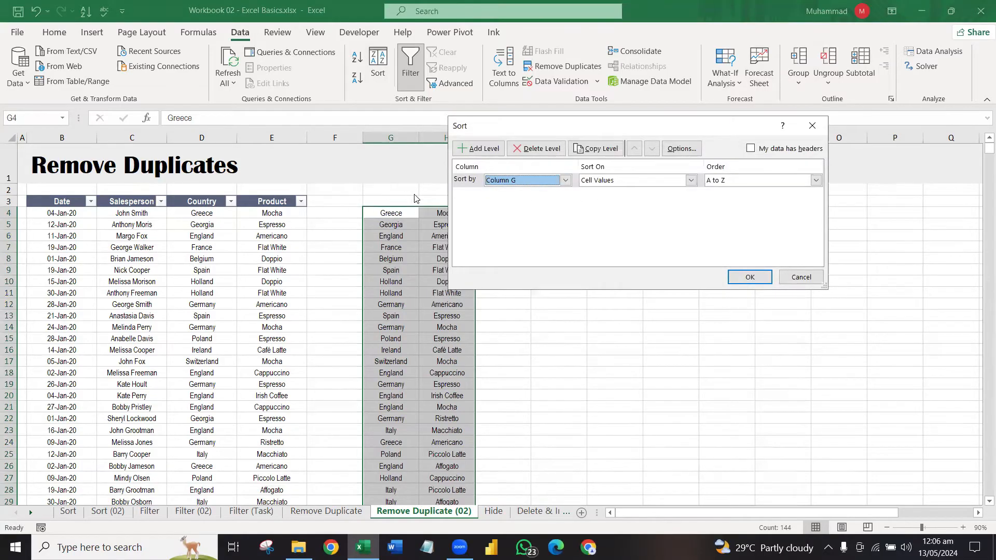
left_click(691, 180)
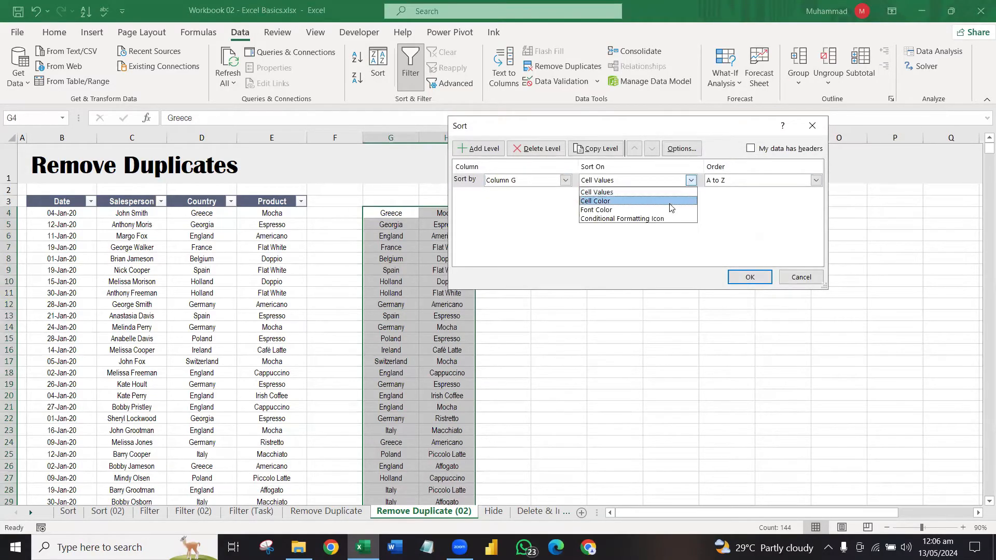
left_click(599, 189)
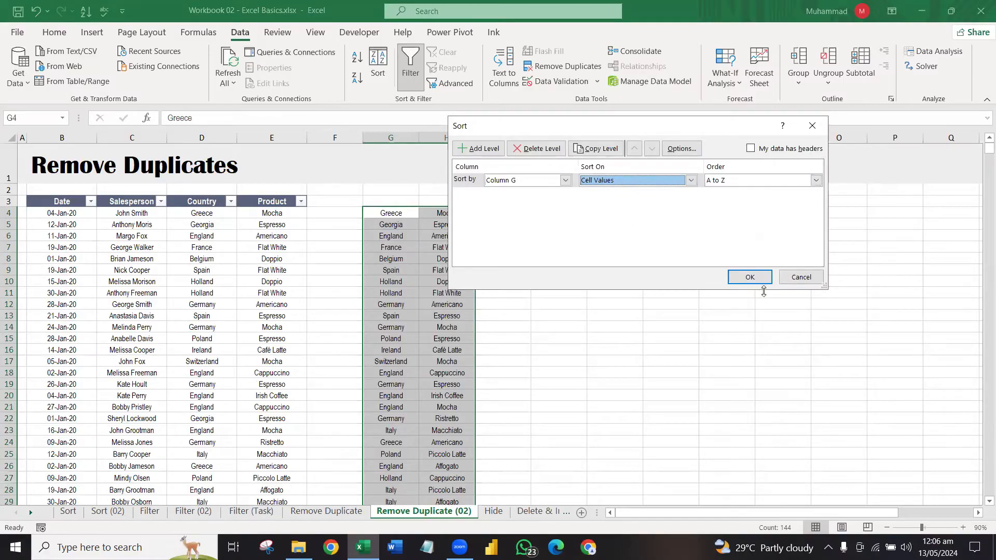
left_click(750, 277)
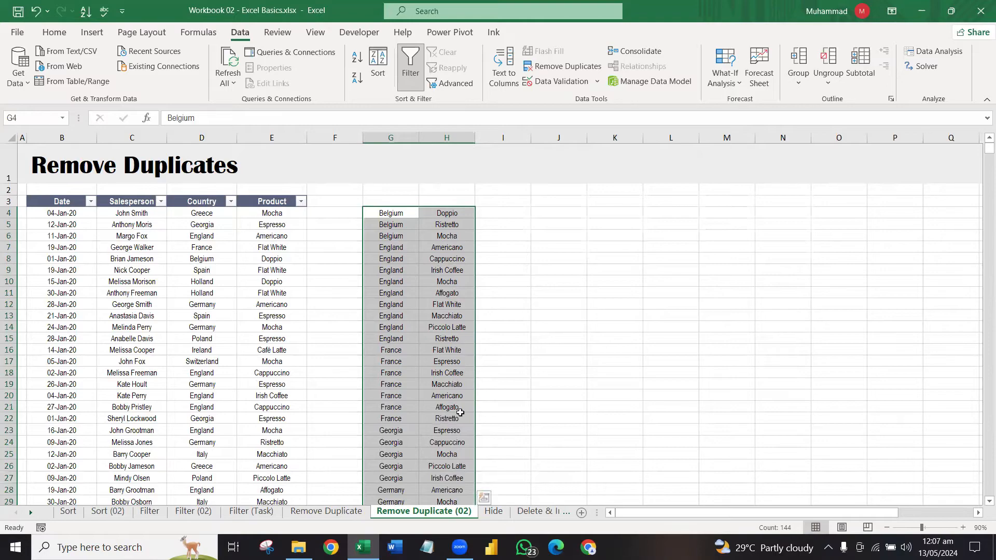
left_click(445, 429)
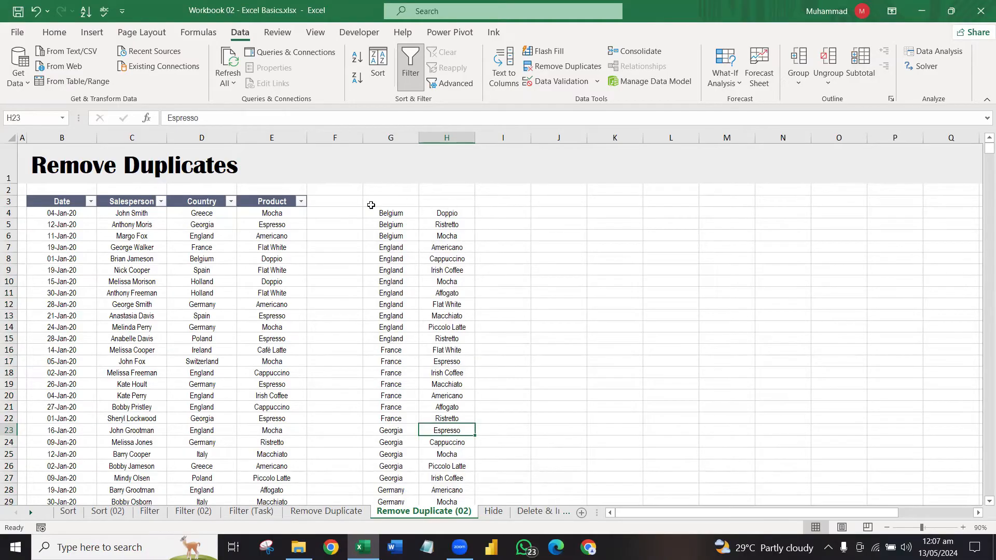
Step: Copy the Country and Product headers from D3:E3 to G3:H3 above the sorted unique list
left_click_drag(207, 201, 260, 199)
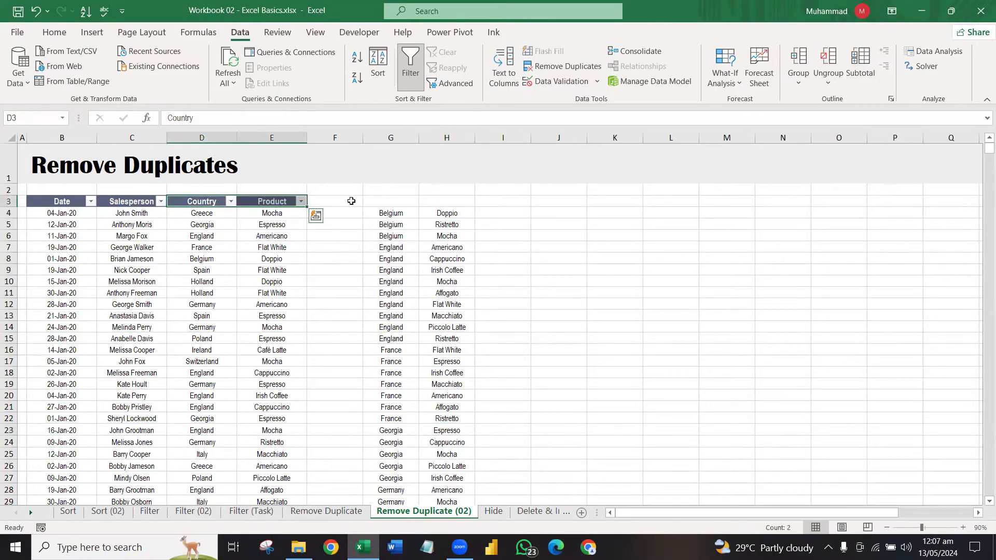
key("ctrl+c")
left_click(407, 202)
key("ctrl+v")
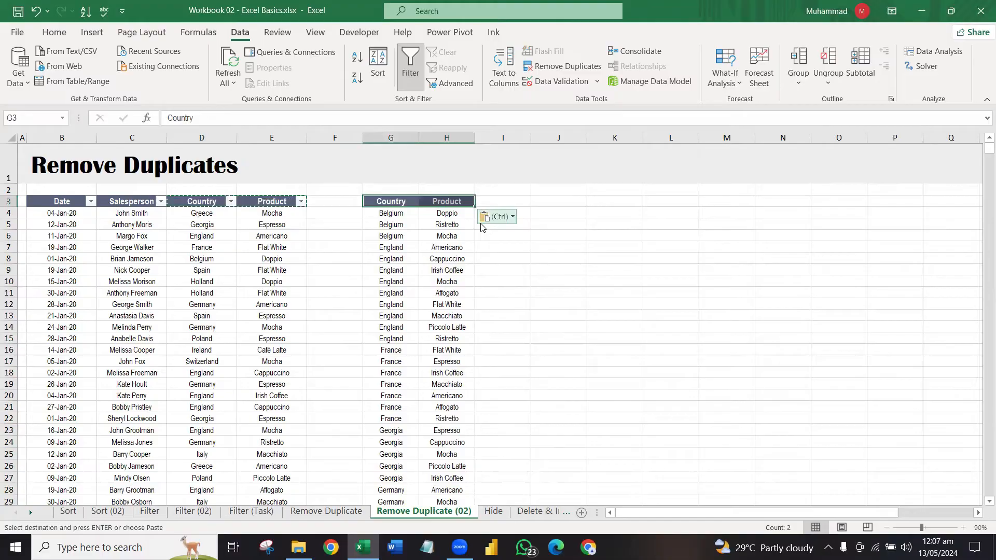
left_click(538, 241)
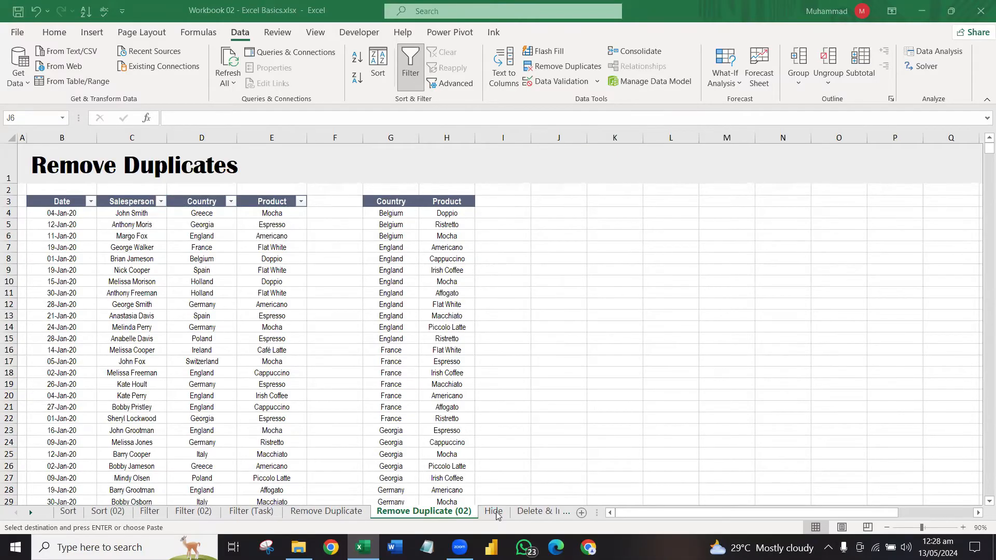
Step: Switch to the Hide sheet and hide the Remove Duplicate (02) sheet
left_click(493, 511)
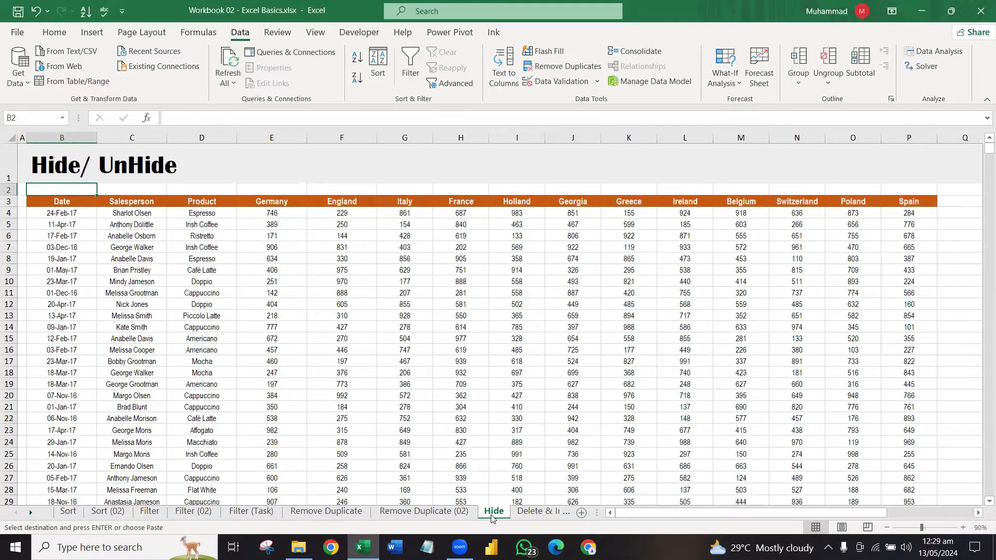
right_click(416, 515)
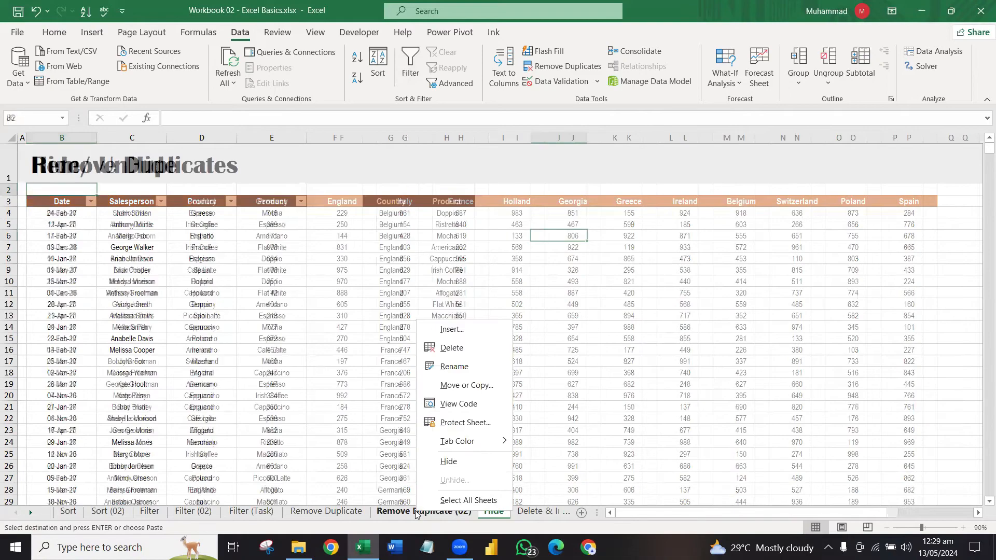
left_click(449, 462)
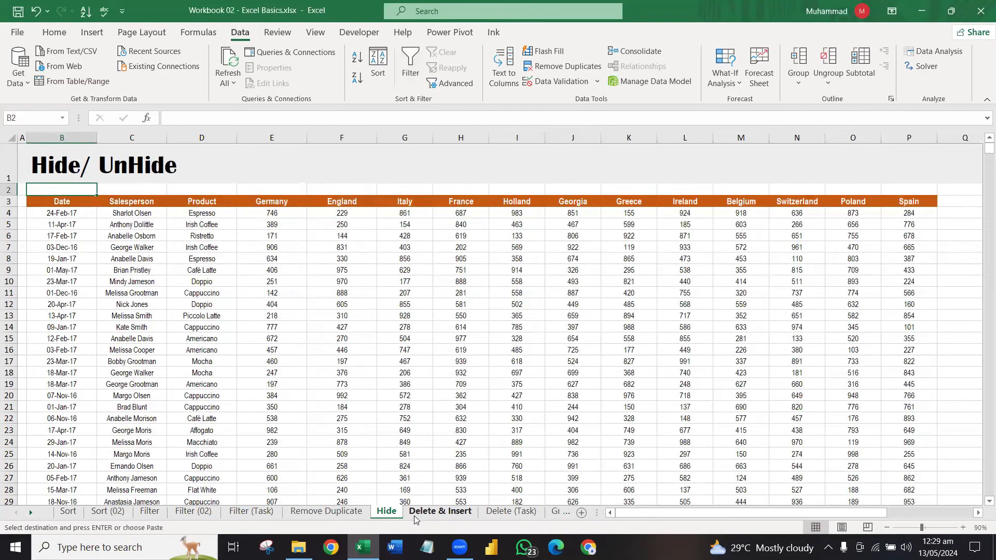
Step: Unhide the Remove Duplicate (02) sheet
right_click(377, 519)
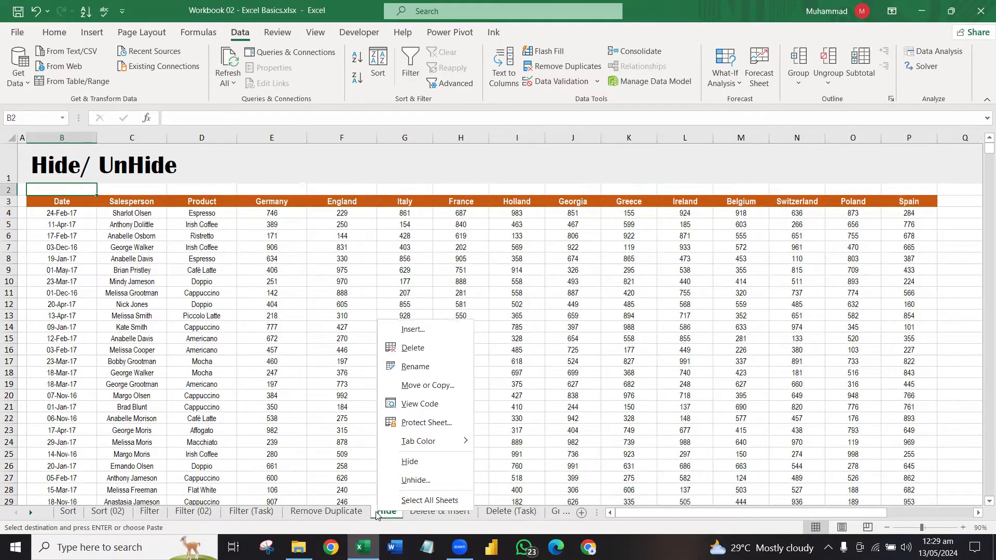
left_click(449, 479)
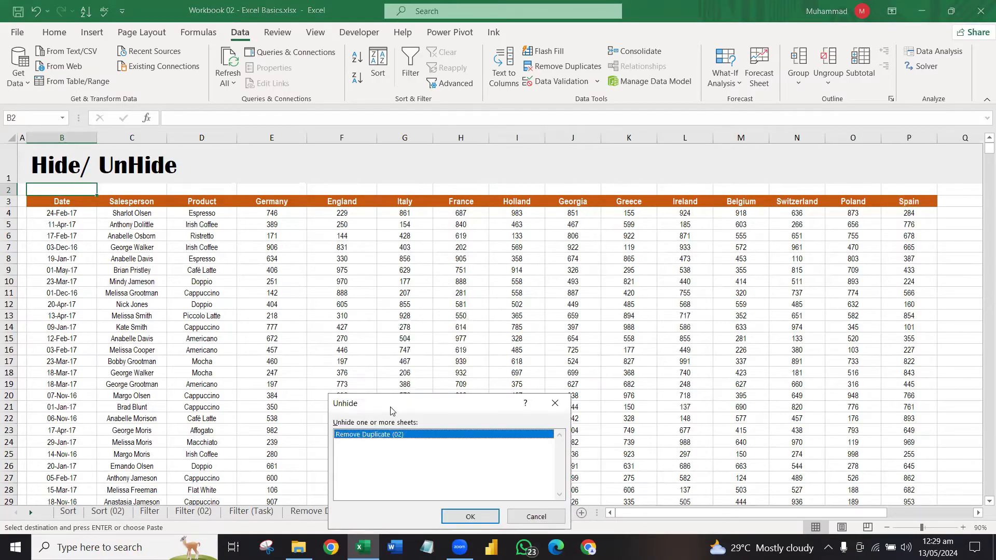
left_click_drag(393, 406, 384, 326)
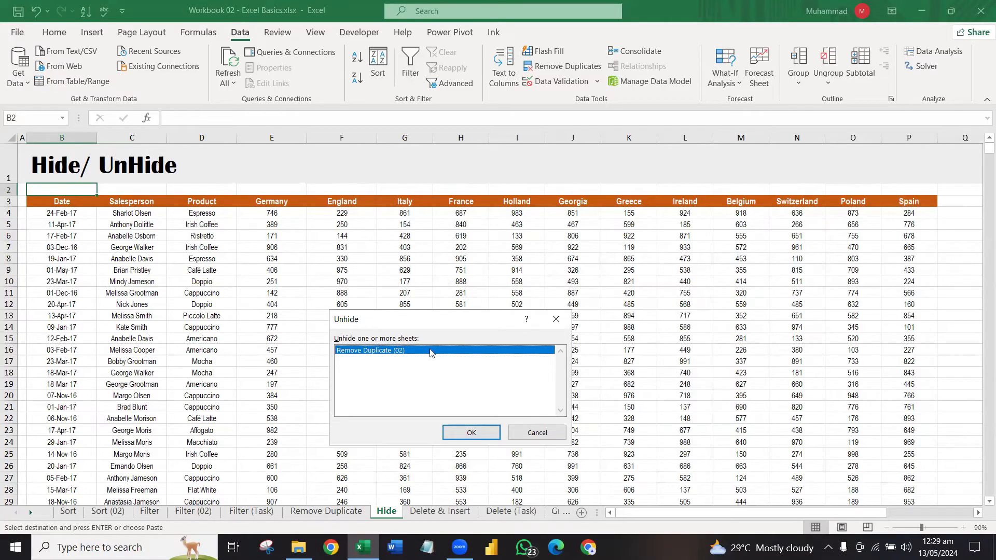
left_click(464, 432)
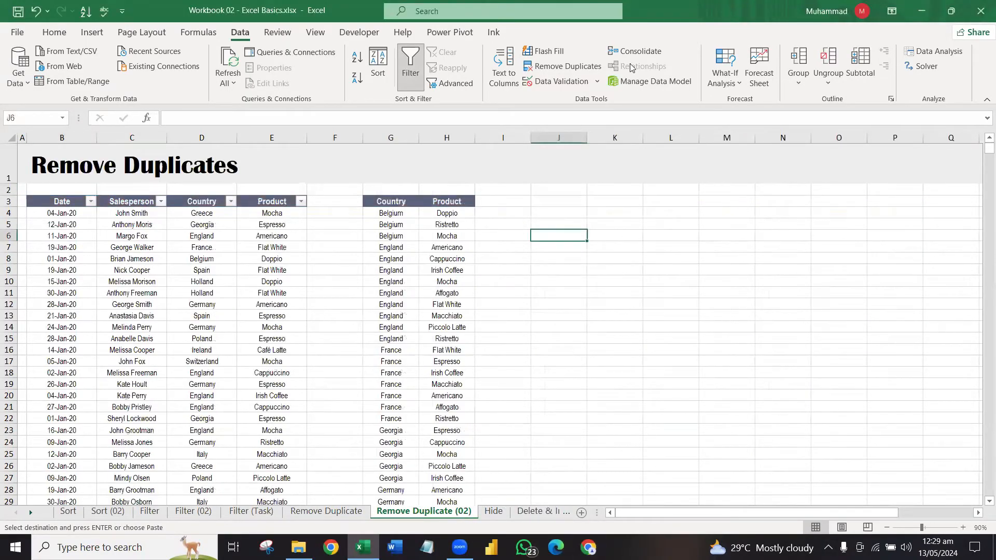
Step: Return to the Hide sheet and point out the Germany, England and Italy columns (E to G)
left_click(497, 513)
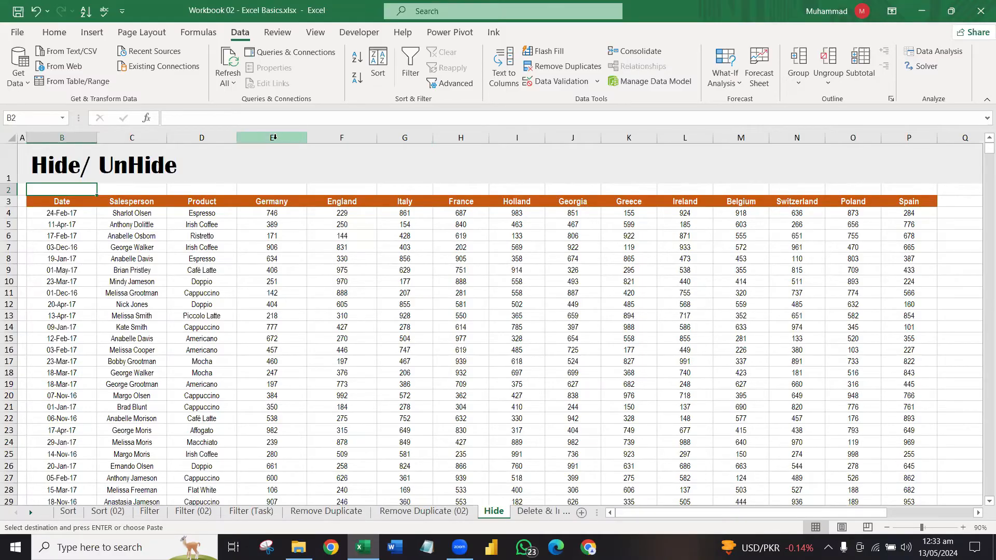
left_click_drag(275, 138, 402, 139)
left_click(341, 234)
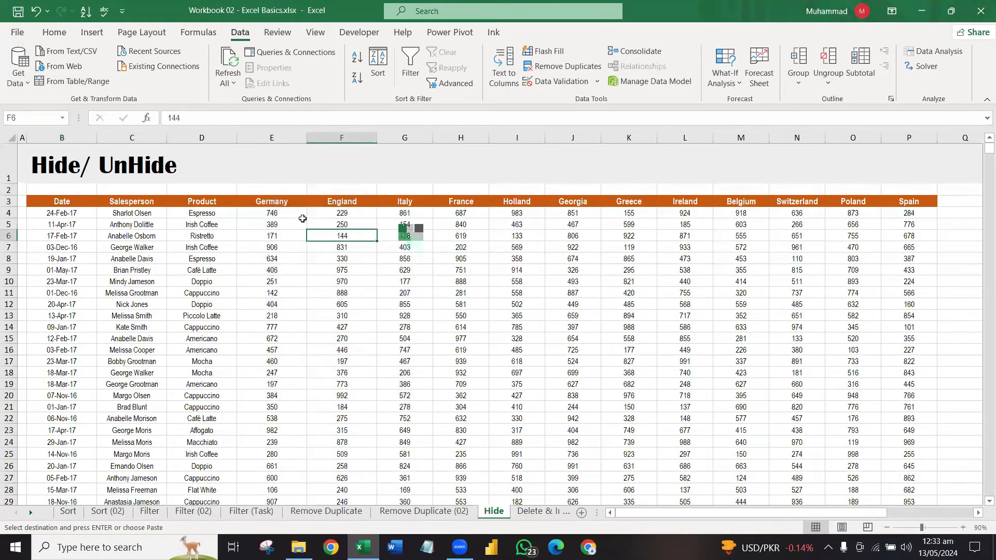
Step: Hide the Germany, England and Italy columns (E to G) on the Hide sheet
left_click_drag(282, 204, 404, 338)
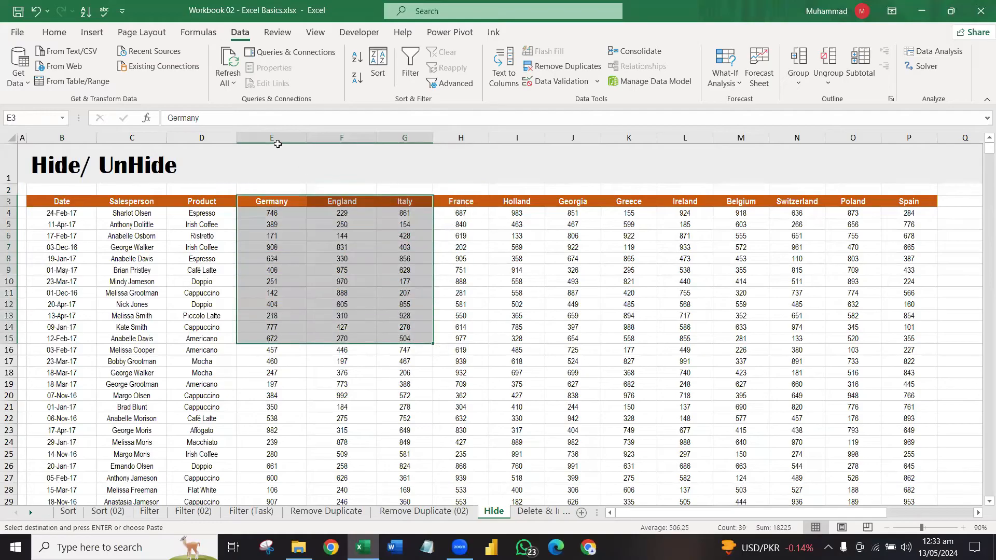
left_click_drag(273, 140, 405, 138)
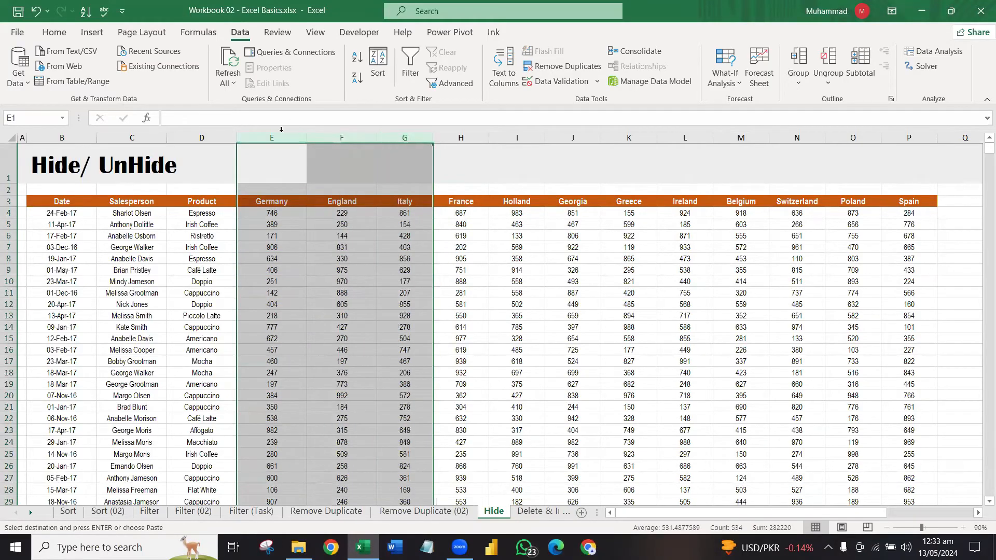
left_click_drag(285, 133, 405, 130)
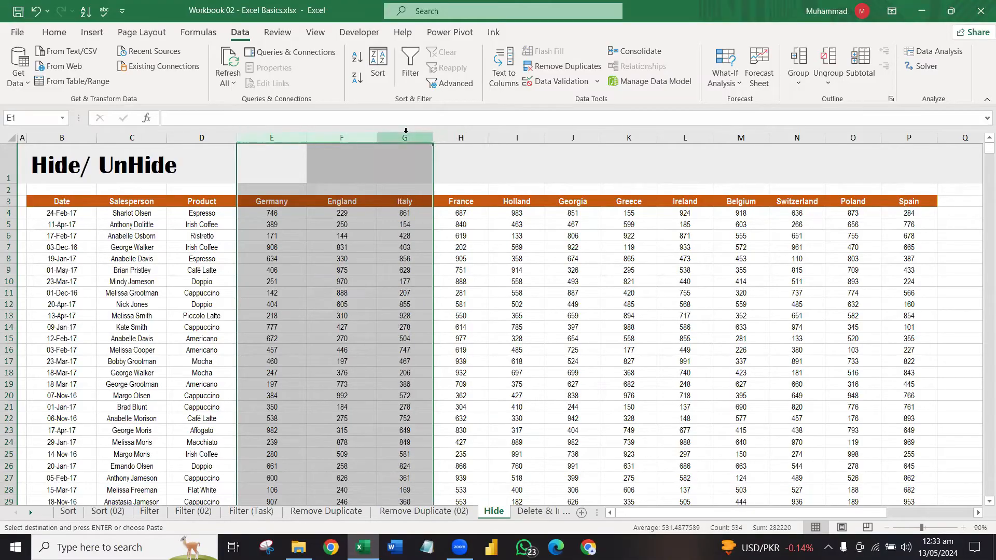
right_click(343, 140)
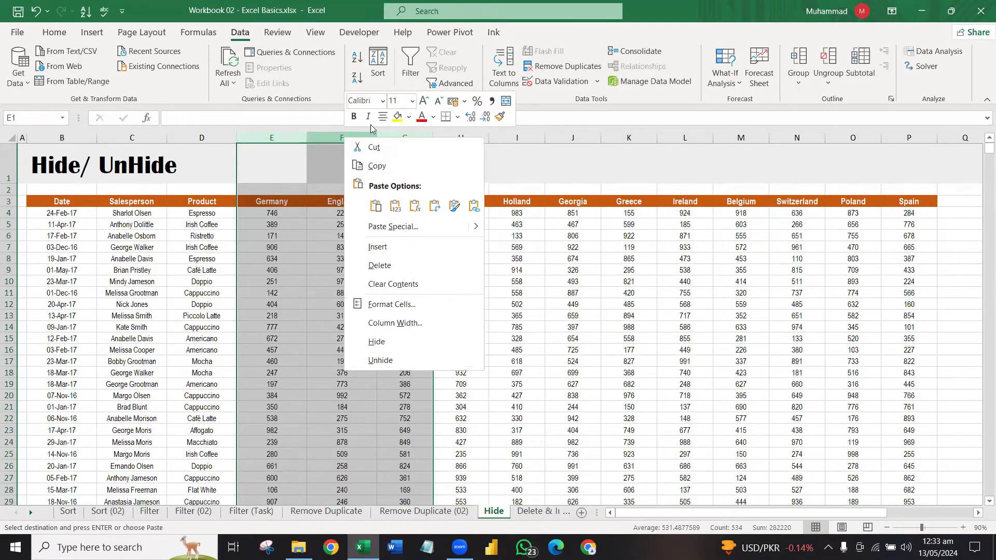
left_click(393, 342)
left_click(390, 342)
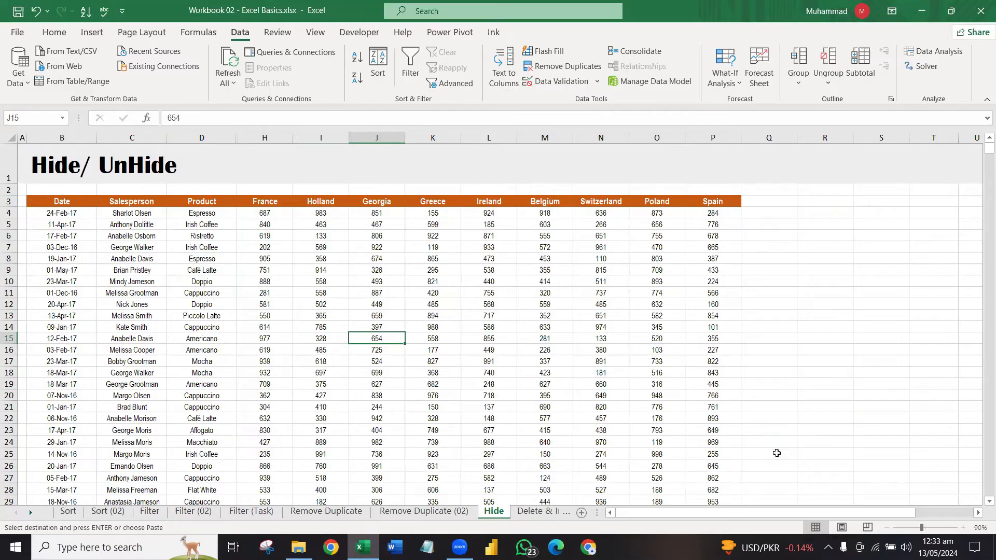
Step: Zoom in to examine the column header boundary between D and H, compare it with columns I to K, and return to 100% zoom
left_click(963, 527)
left_click(963, 527)
left_click(962, 527)
left_click(963, 527)
left_click(963, 527)
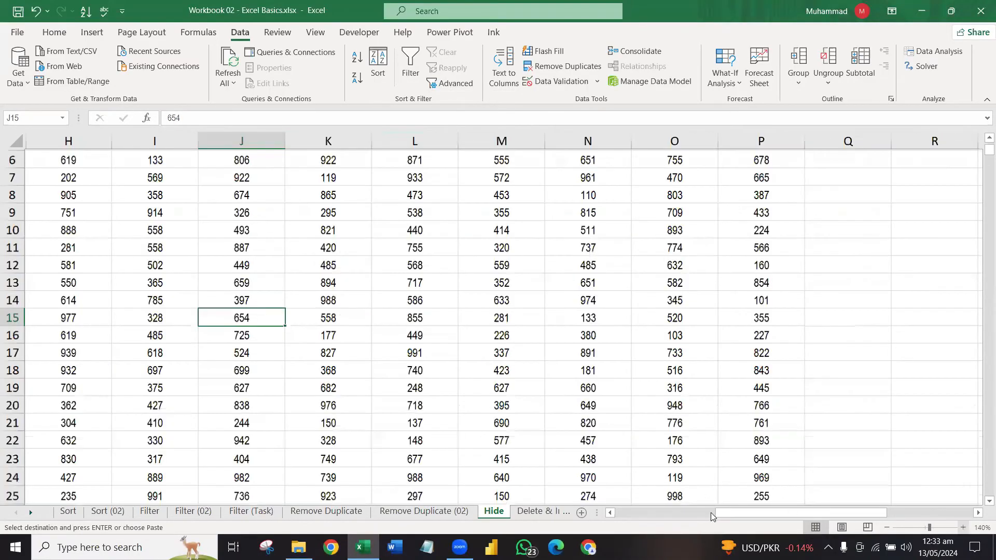
left_click_drag(712, 513, 611, 488)
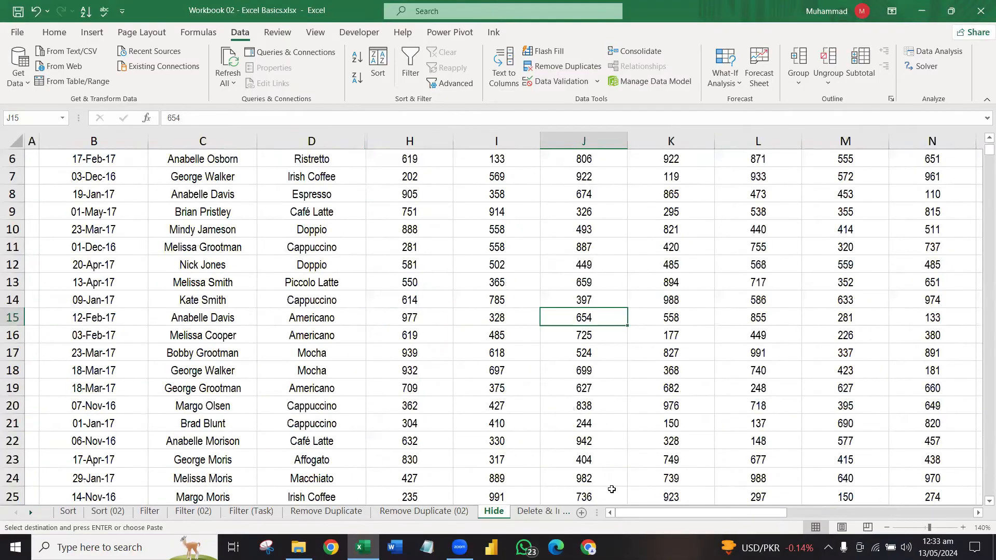
left_click_drag(348, 139, 410, 140)
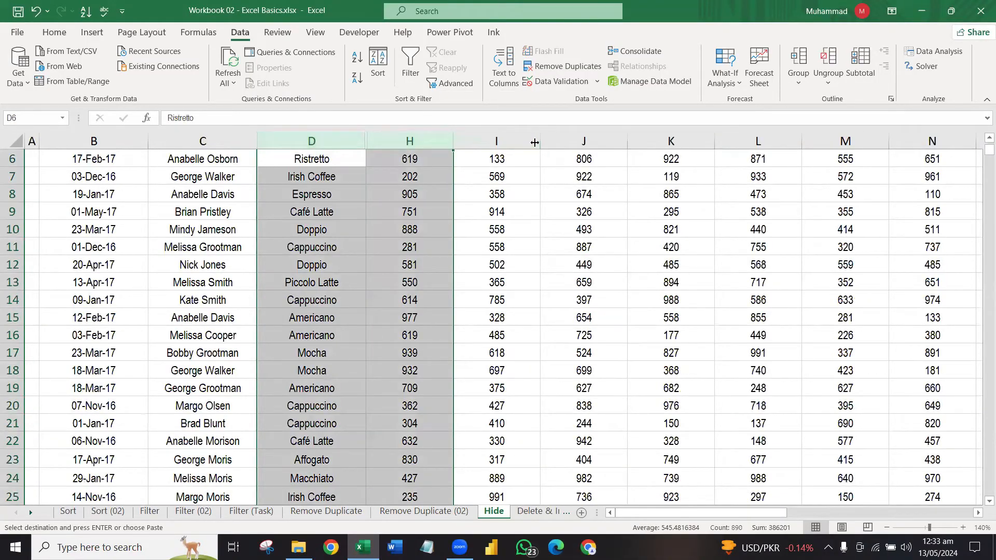
left_click_drag(523, 140, 639, 143)
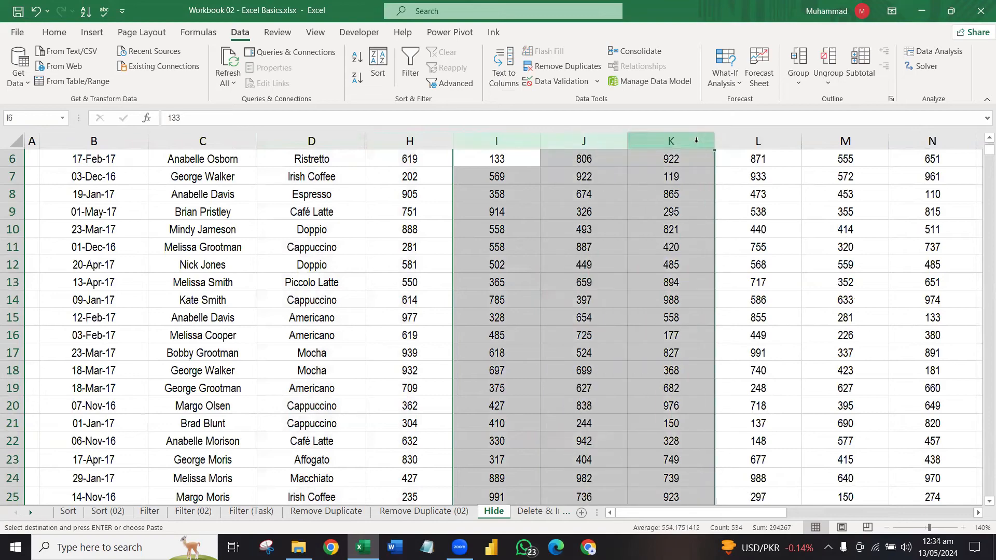
left_click(585, 187)
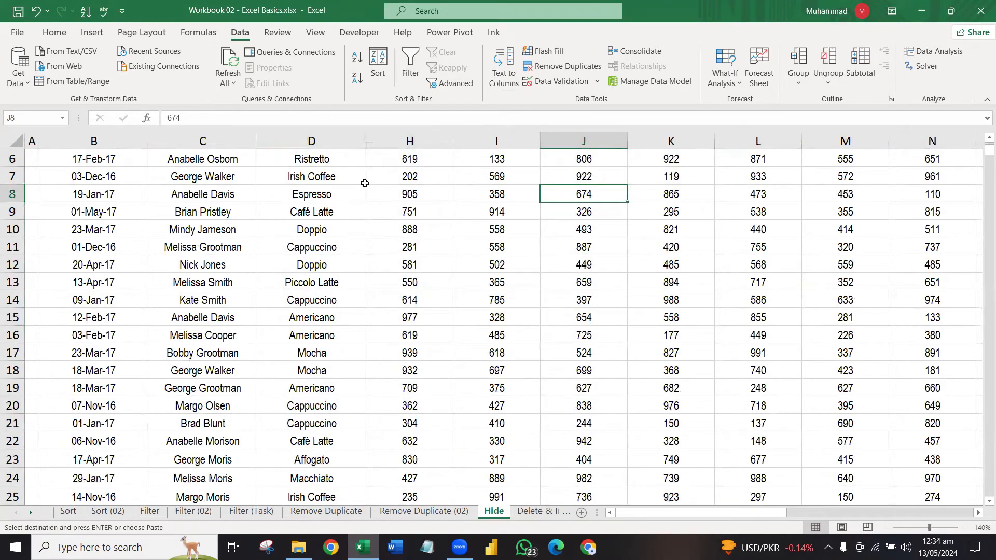
left_click(887, 528)
left_click(886, 527)
left_click(887, 528)
left_click(887, 527)
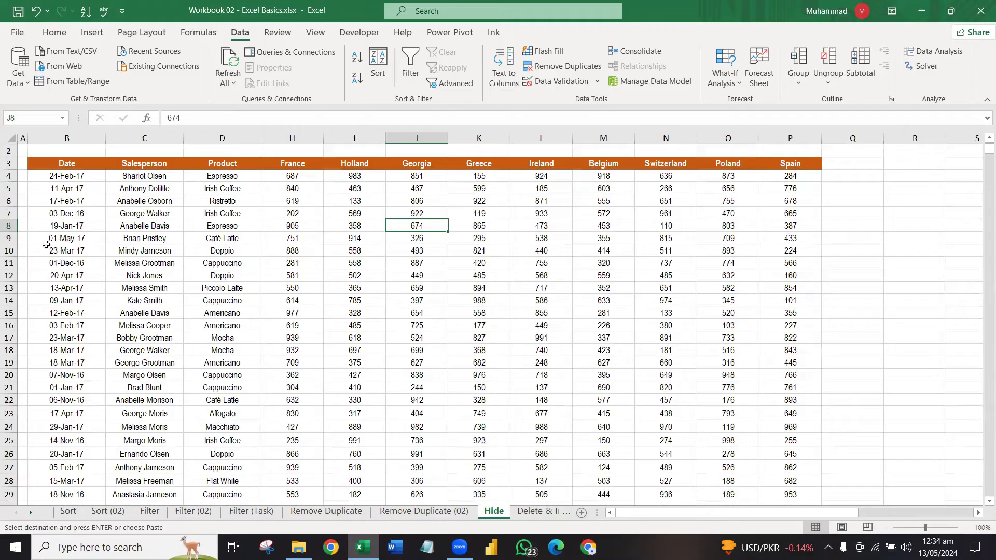
right_click(69, 186)
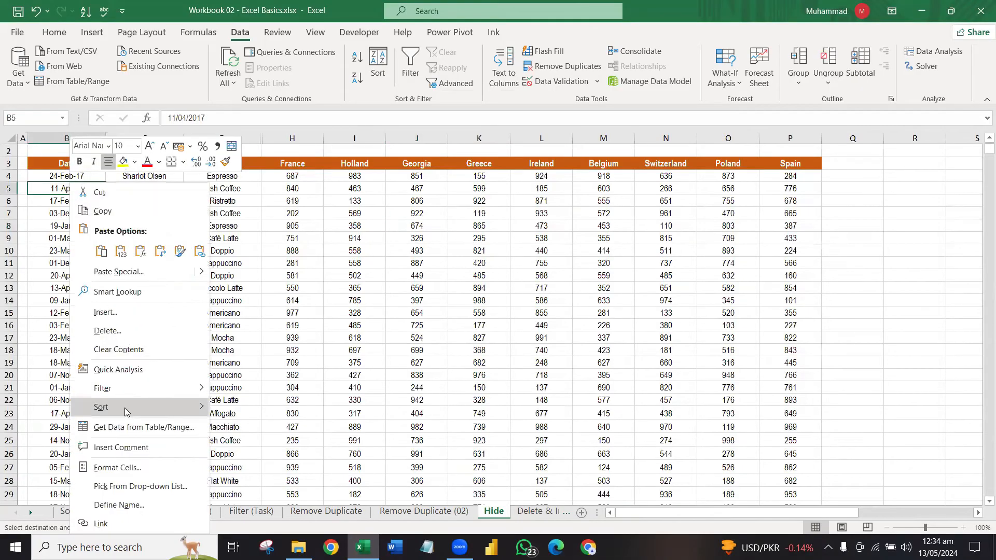
mouse_move(126, 408)
left_click(43, 177)
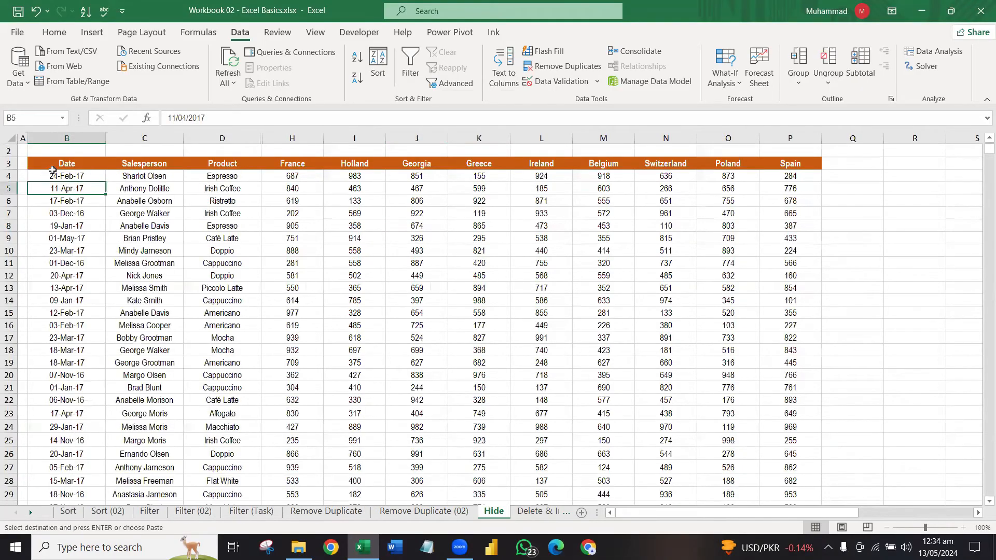
Step: Sort the whole table from B3 to P180 by Date, on cell values, from Oldest to Newest
left_click(55, 165)
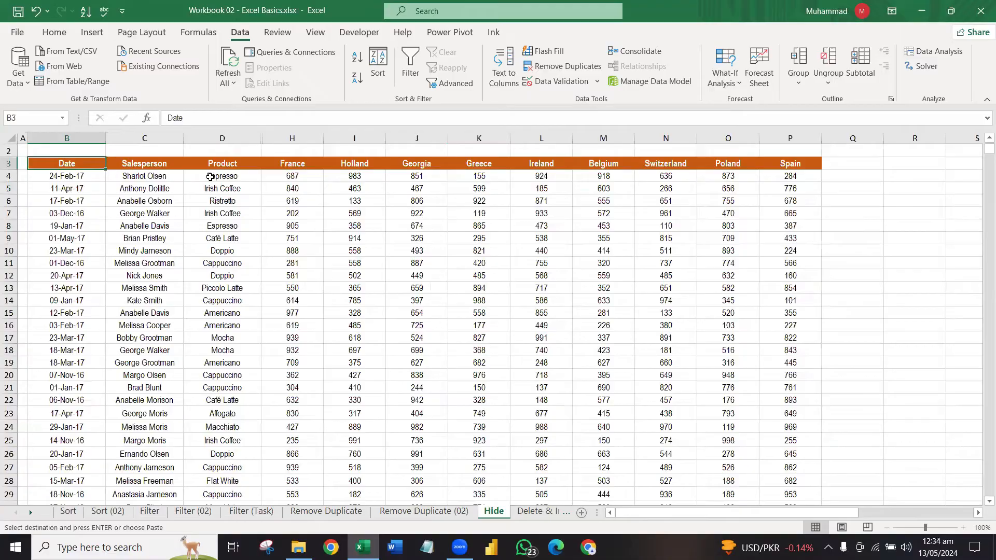
key("ctrl+shift+Right")
key("ctrl+shift+Down")
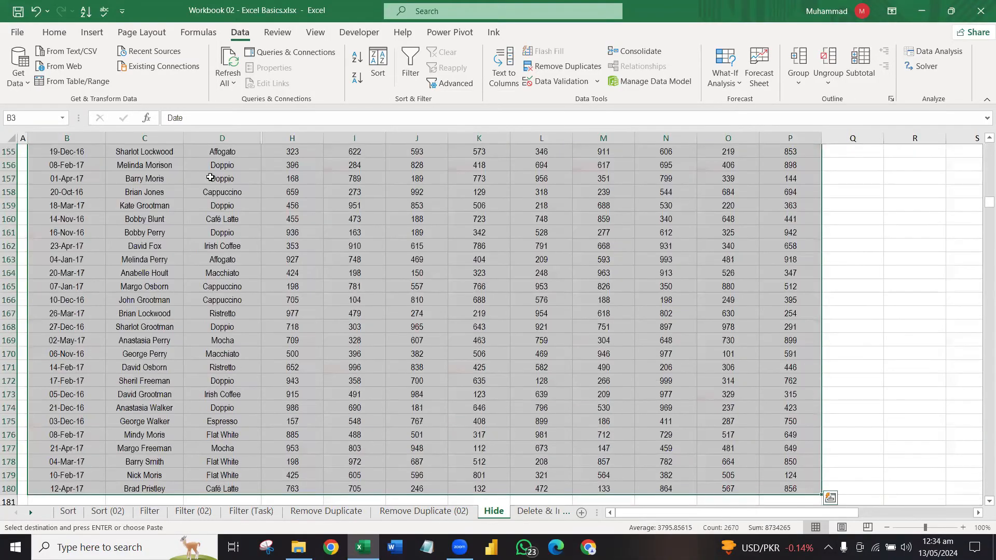
scroll(211, 177, "up", 20)
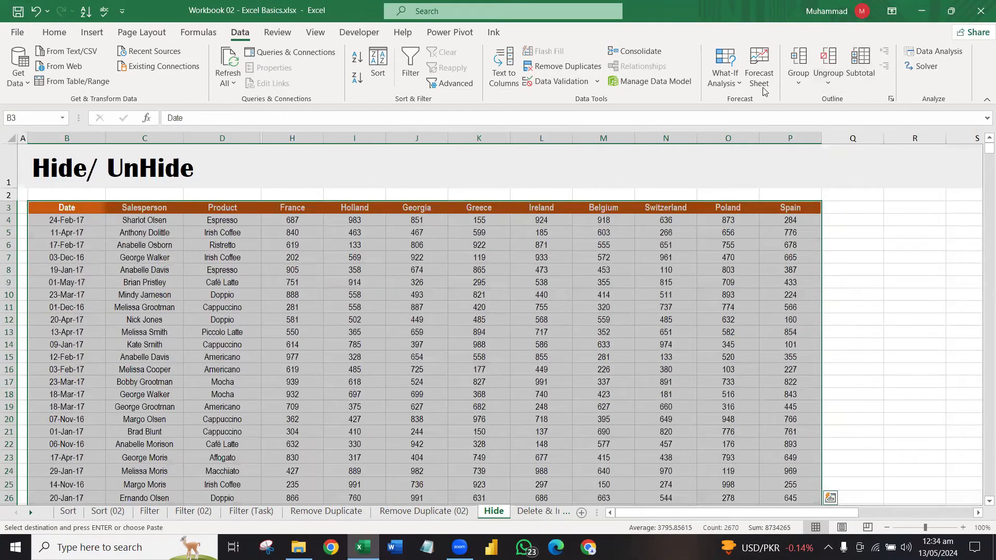
left_click(377, 63)
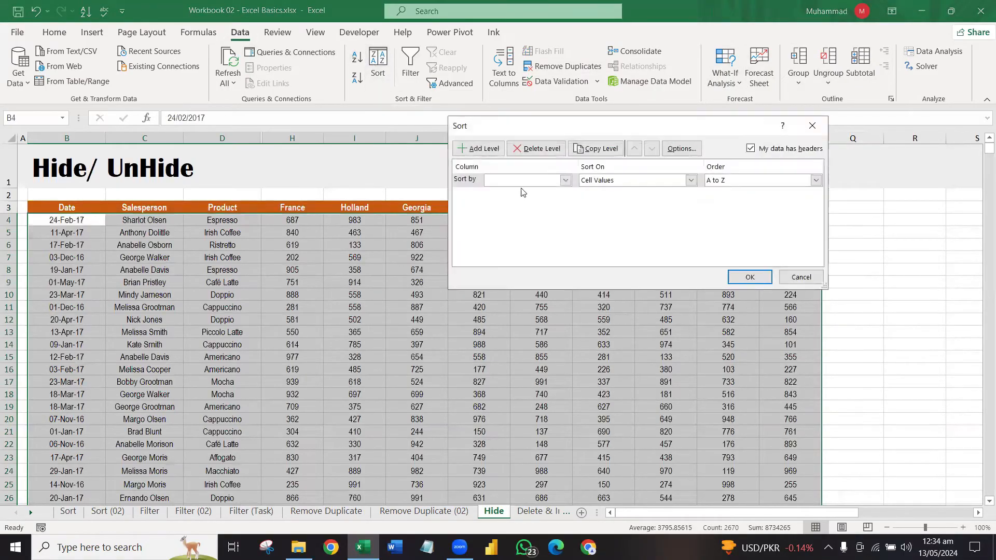
left_click(523, 180)
left_click(504, 191)
left_click(691, 180)
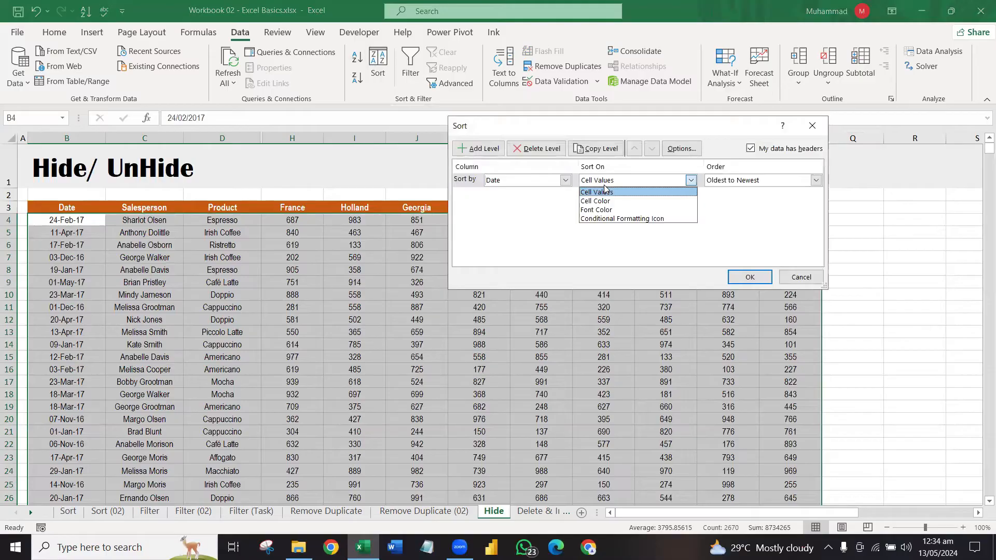
left_click(672, 192)
left_click(748, 277)
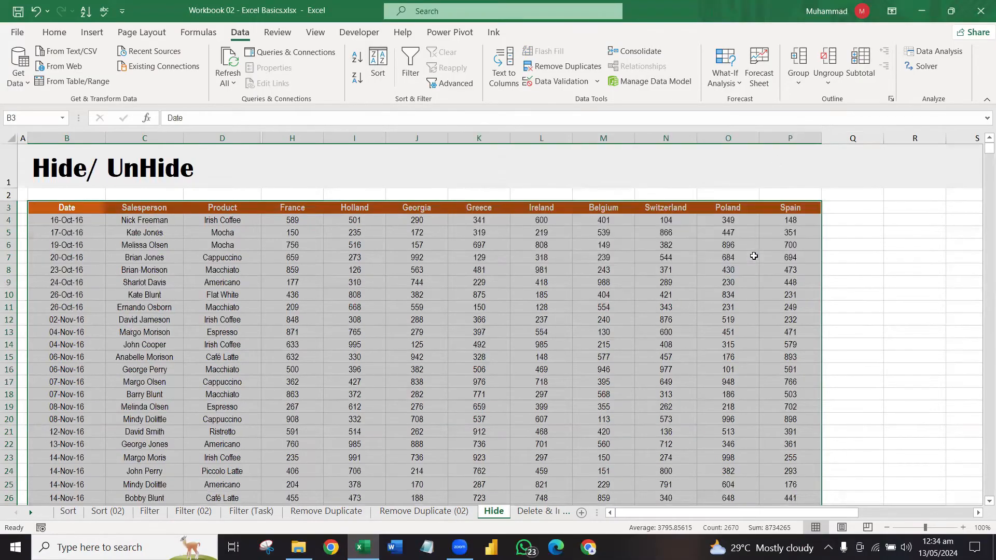
Step: Hide rows 12 to 36, which hold the November 2016 records
left_click(144, 310)
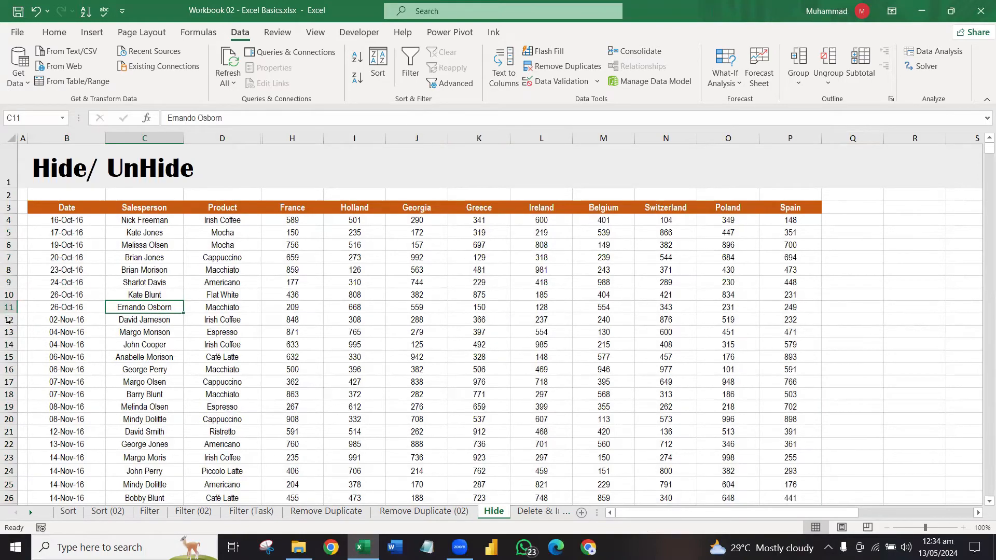
left_click_drag(8, 320, 7, 499)
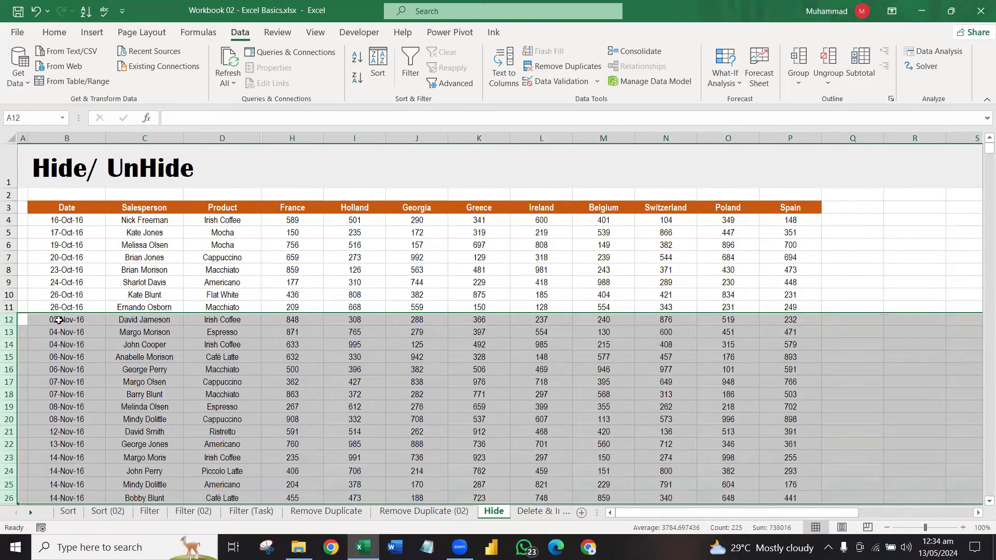
left_click_drag(58, 320, 732, 499)
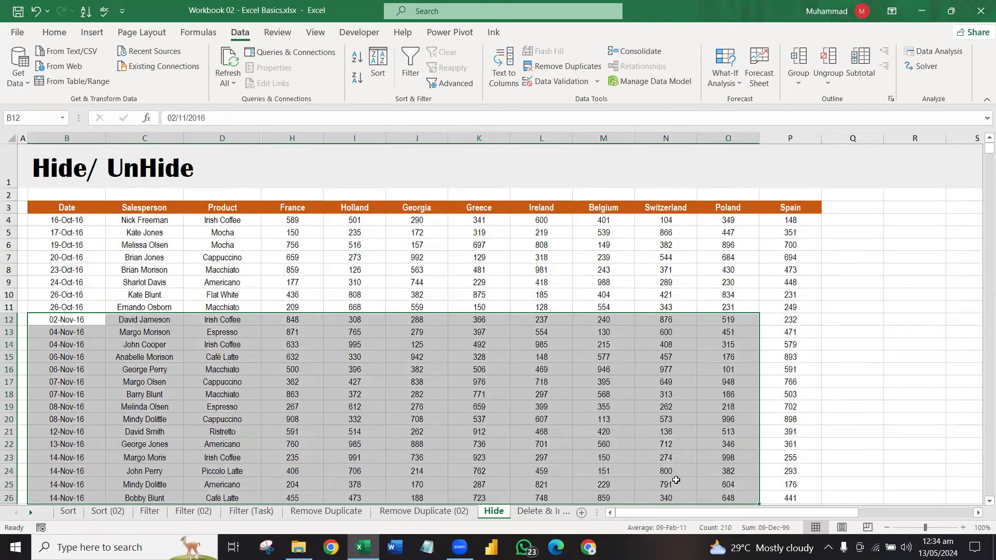
left_click(9, 320)
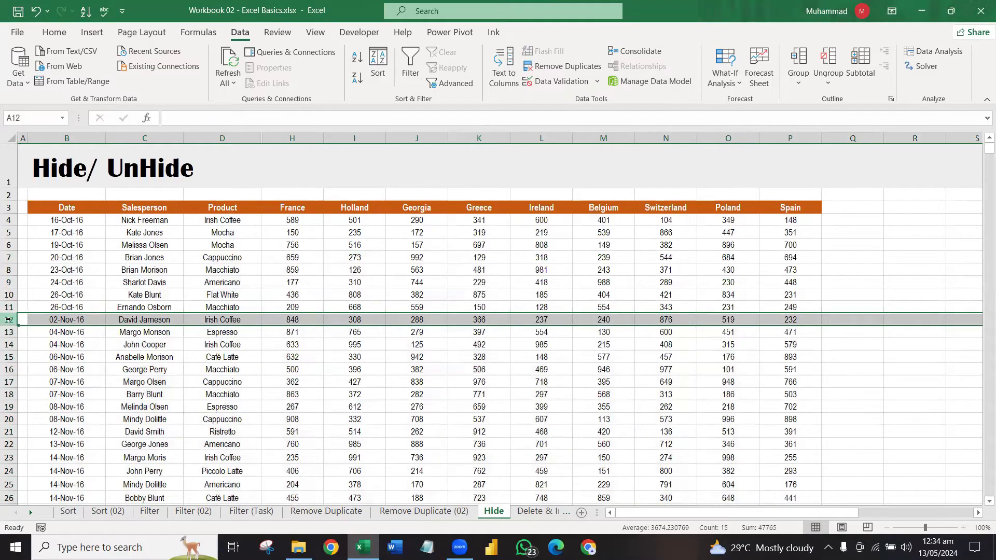
left_click_drag(47, 321, 249, 333)
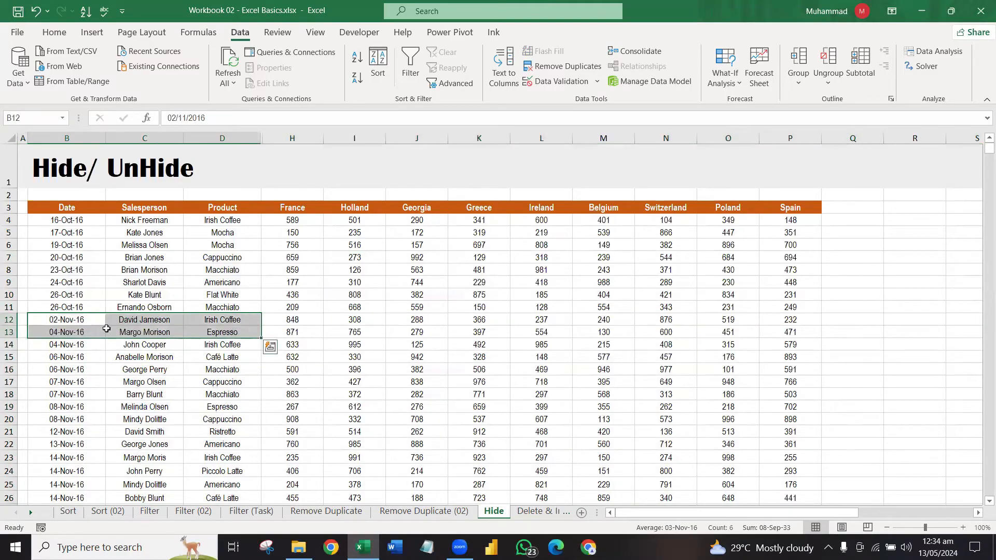
left_click_drag(56, 318, 725, 382)
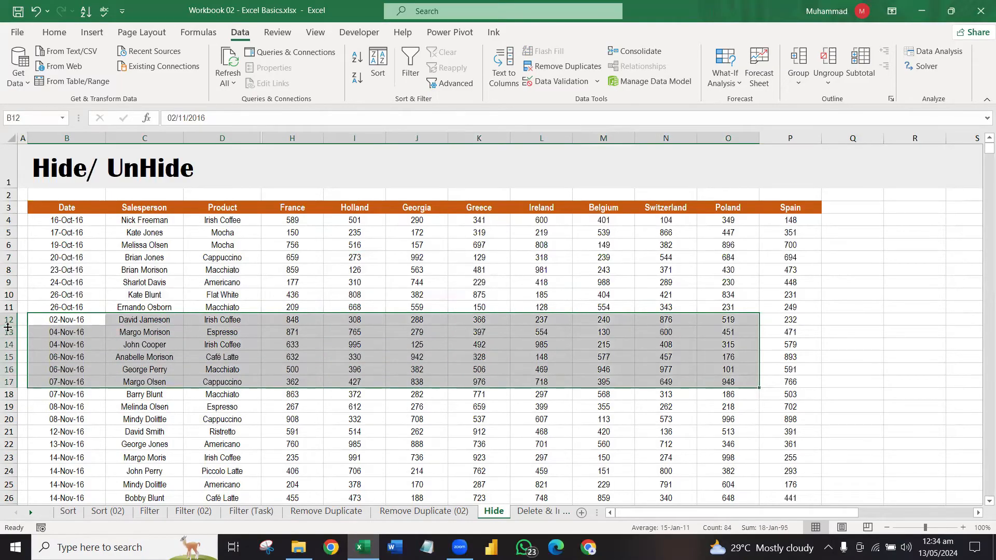
left_click_drag(7, 319, 10, 378)
right_click(2, 295)
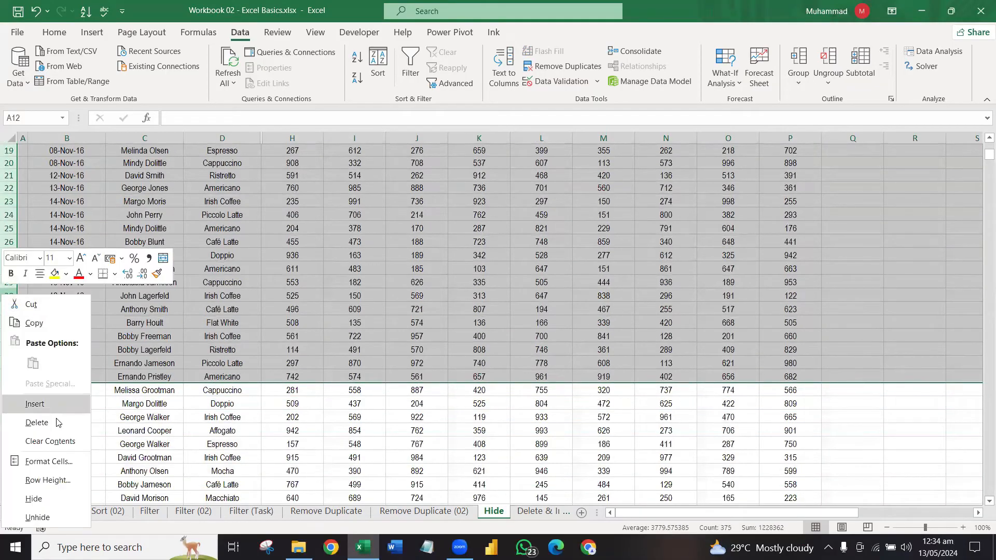
left_click(41, 502)
scroll(127, 396, "up", 4)
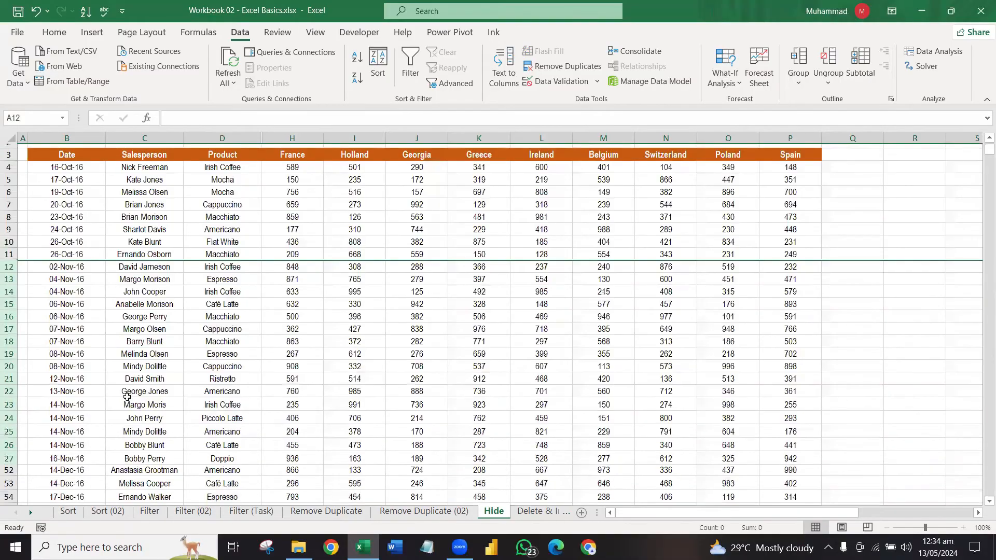
left_click(83, 360)
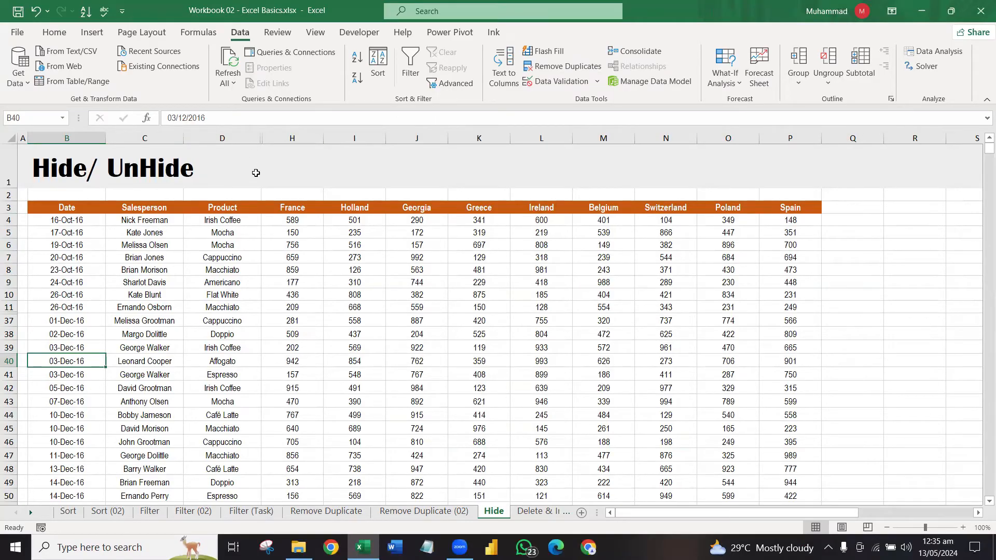
Step: Unhide the Germany, England and Italy columns (E to G) between columns D and H
left_click(231, 137)
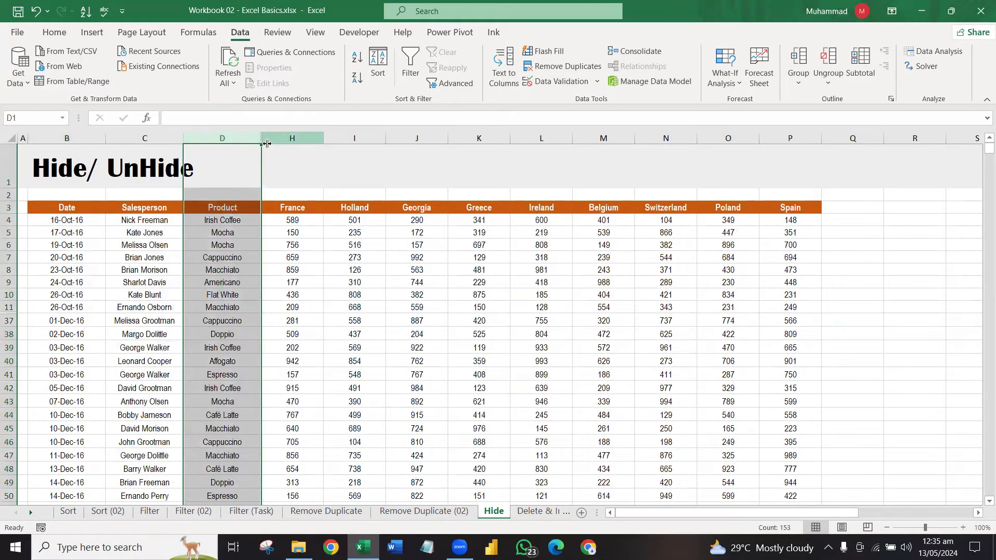
left_click(292, 138)
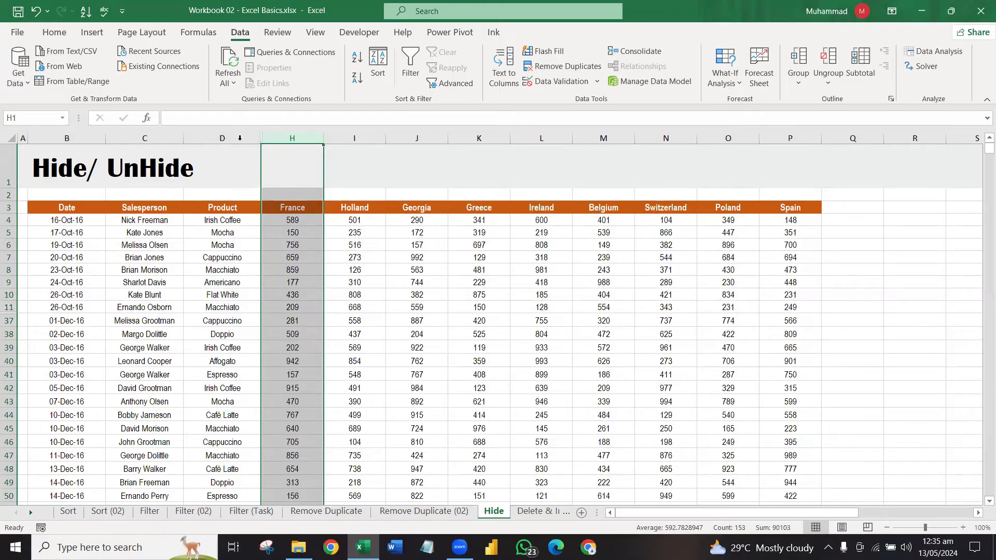
left_click_drag(211, 134, 237, 137)
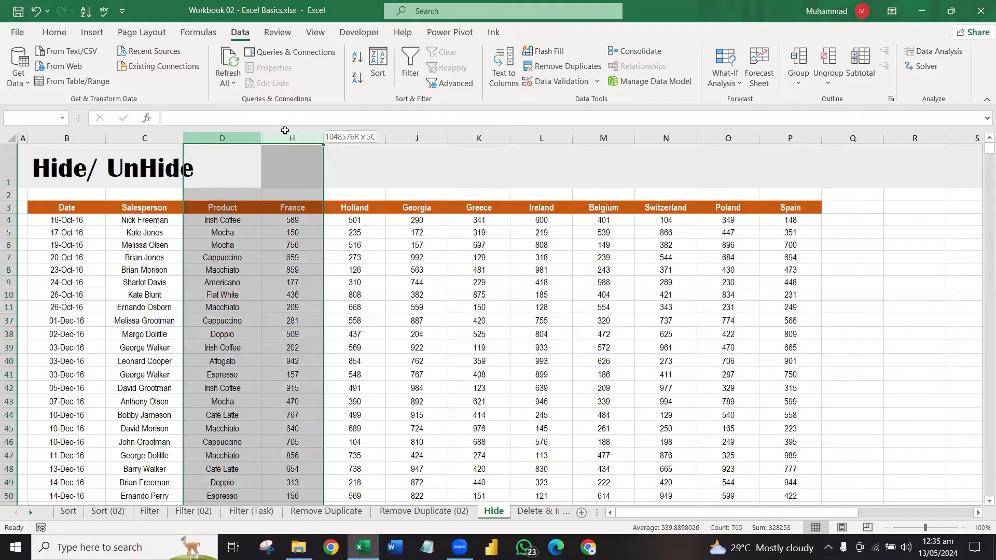
left_click_drag(285, 130, 285, 131)
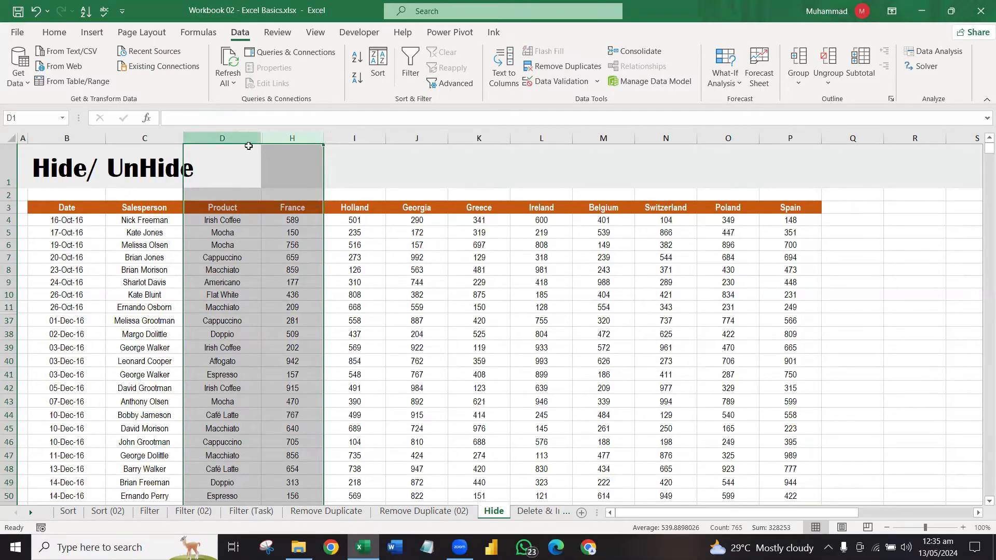
left_click(222, 137)
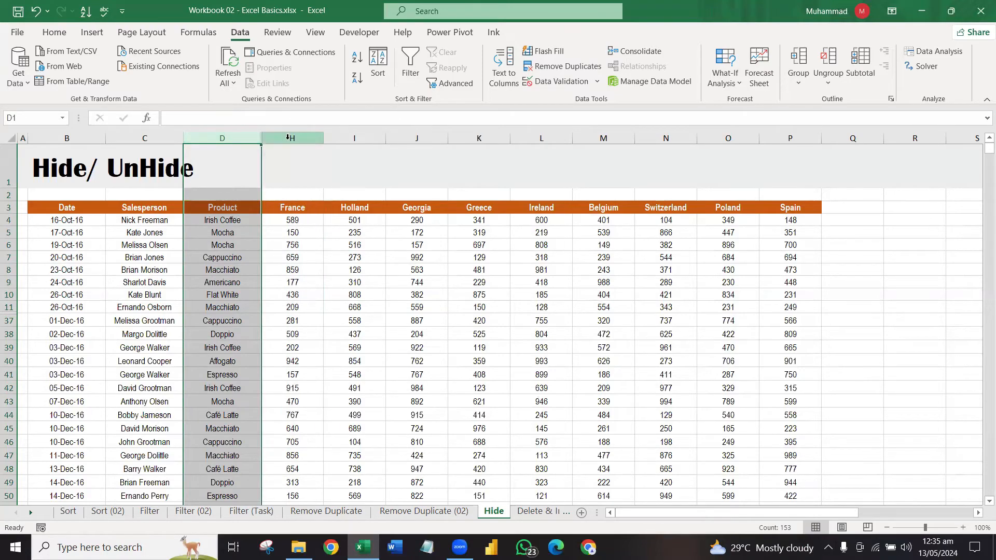
left_click_drag(208, 136, 295, 134)
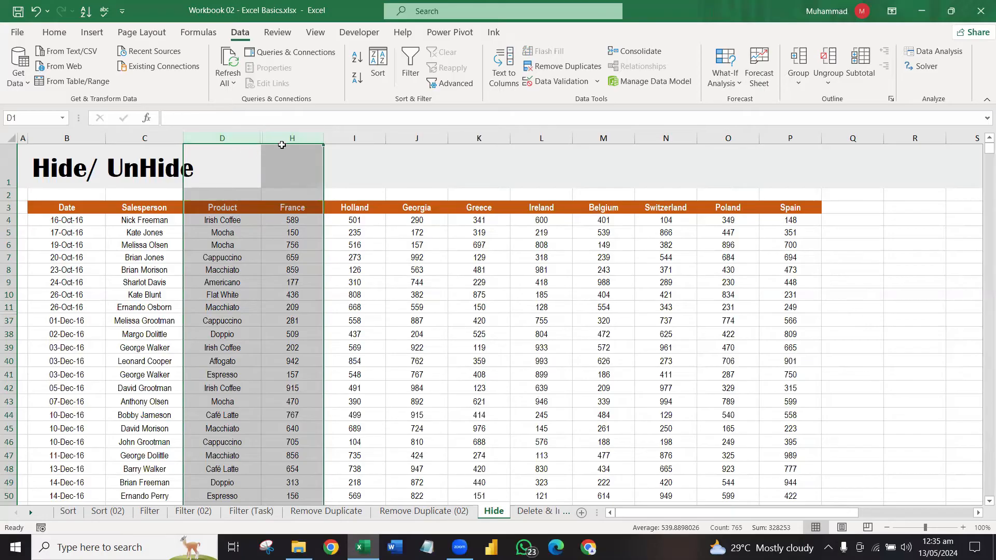
right_click(246, 136)
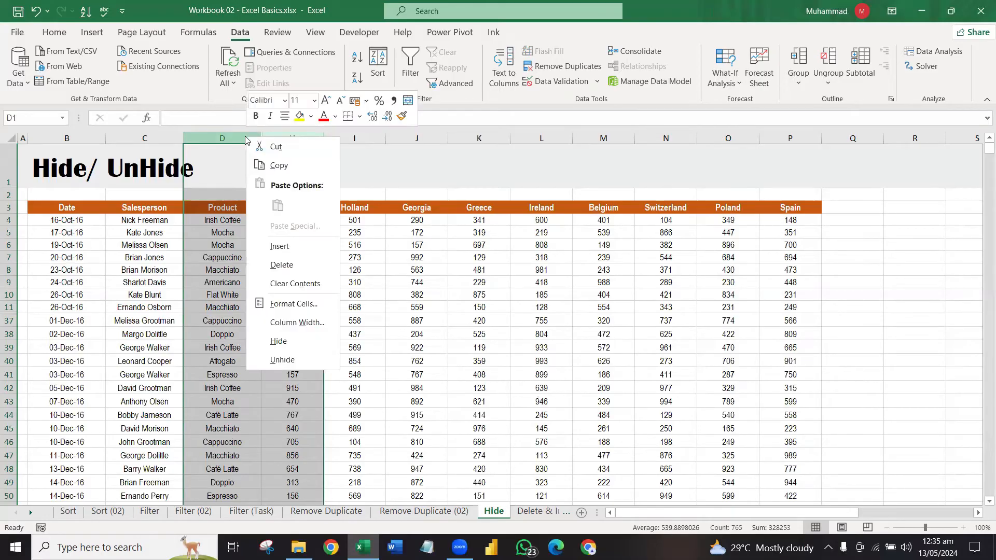
left_click(283, 359)
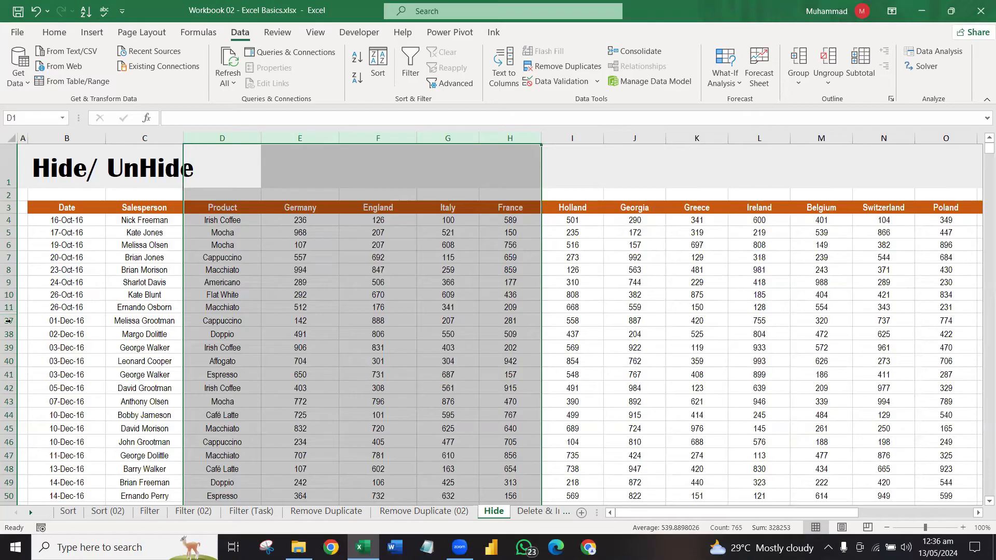
Step: Unhide the November 2016 rows 12 to 36 between rows 11 and 37
left_click_drag(9, 307, 8, 321)
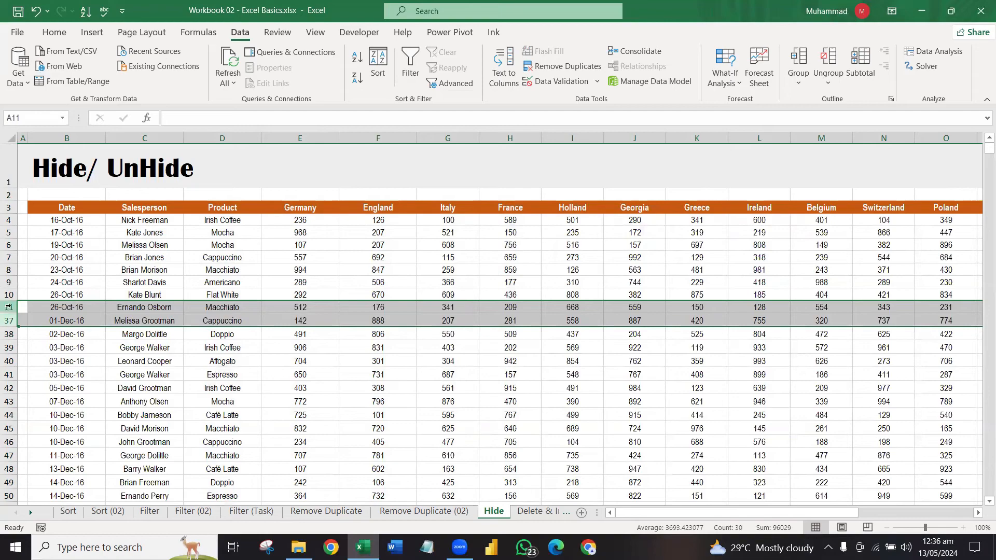
right_click(11, 310)
left_click(36, 302)
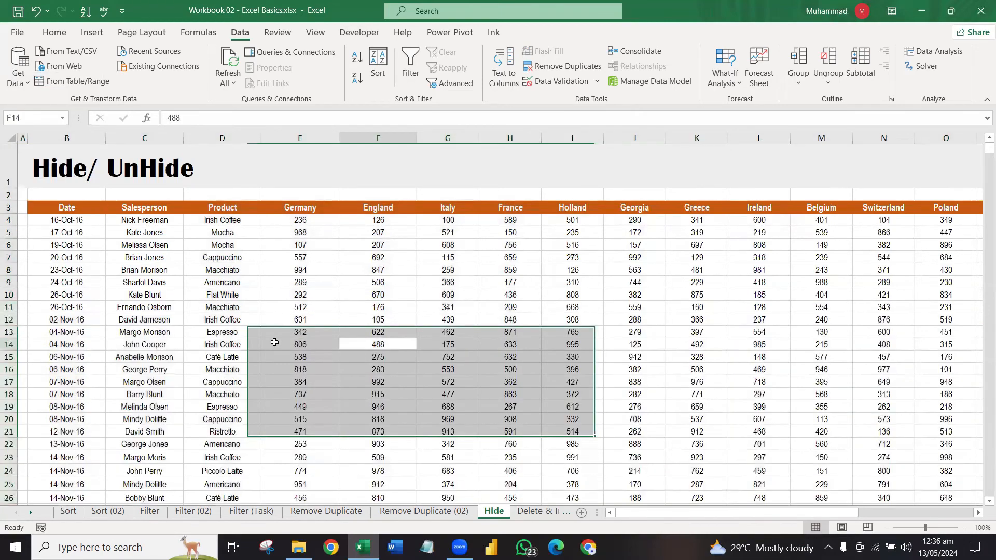
left_click(342, 344)
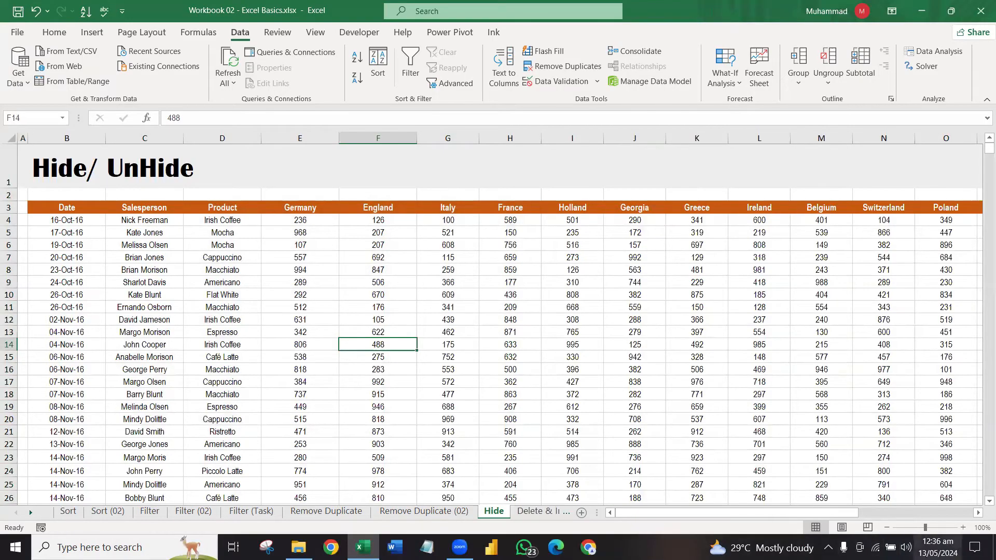
Step: Hide the Greece, Ireland, Belgium, Switzerland and Poland columns (K to O)
left_click(887, 527)
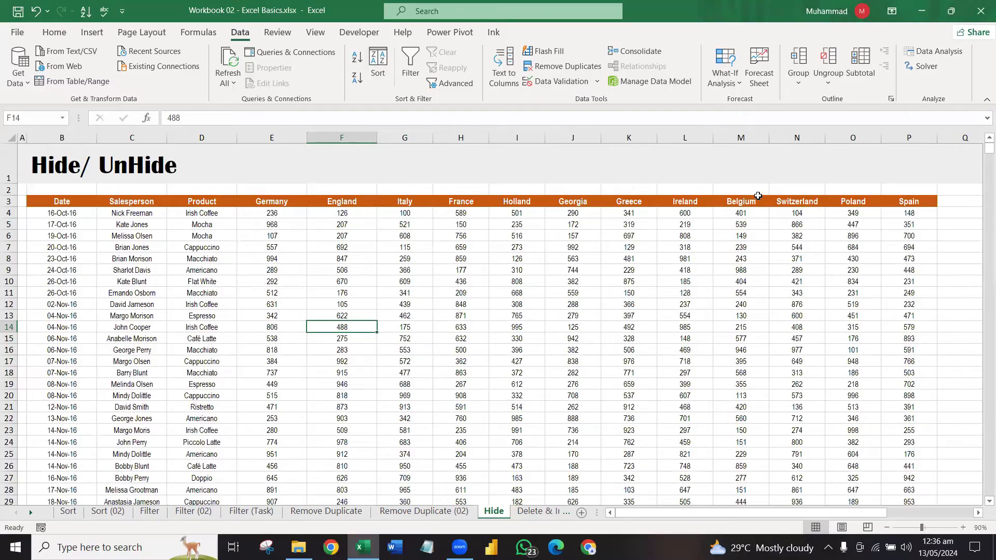
left_click_drag(630, 138, 872, 141)
right_click(787, 141)
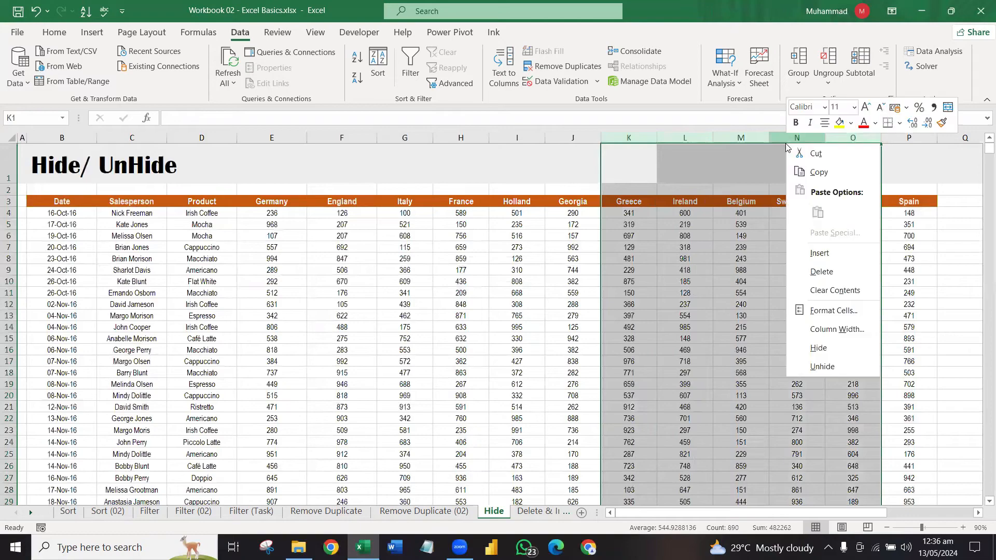
left_click(844, 345)
Step: Hide the empty columns AQ to AX far beyond the table
left_click(979, 513)
left_click(978, 513)
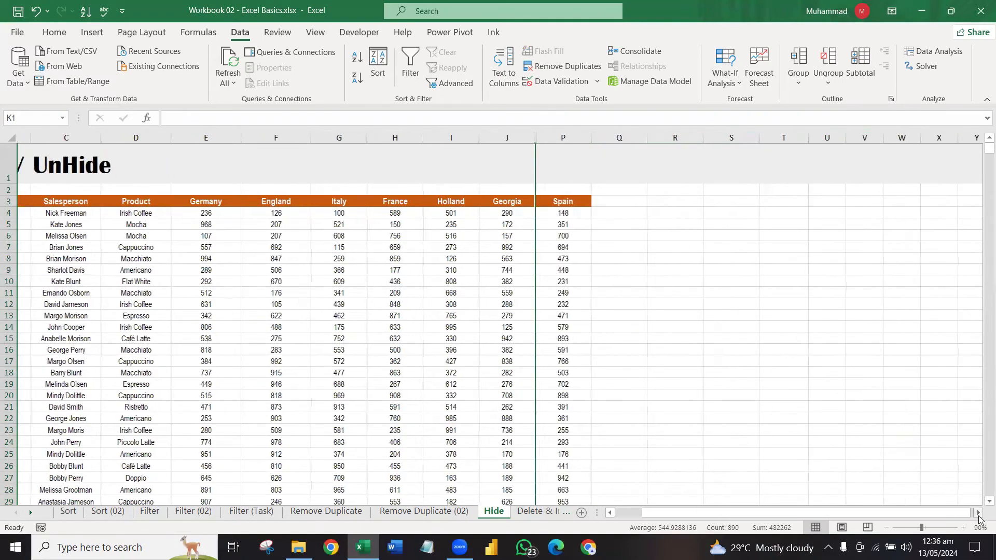
left_click(978, 513)
left_click(978, 513)
left_click(979, 513)
left_click(978, 513)
left_click(979, 513)
left_click(978, 513)
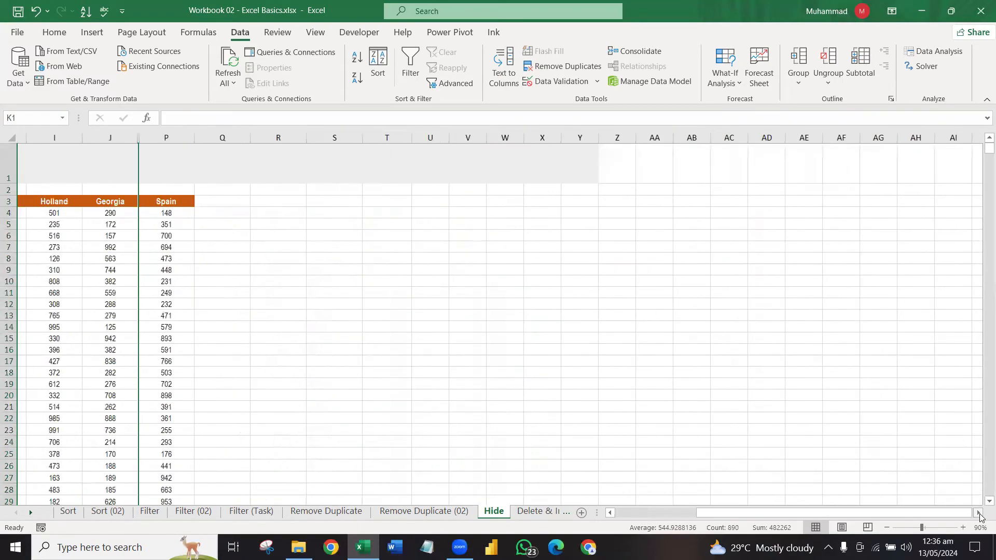
left_click(978, 513)
left_click(978, 513)
left_click(978, 513)
left_click(978, 513)
left_click(978, 513)
left_click(979, 513)
left_click(979, 513)
left_click(978, 513)
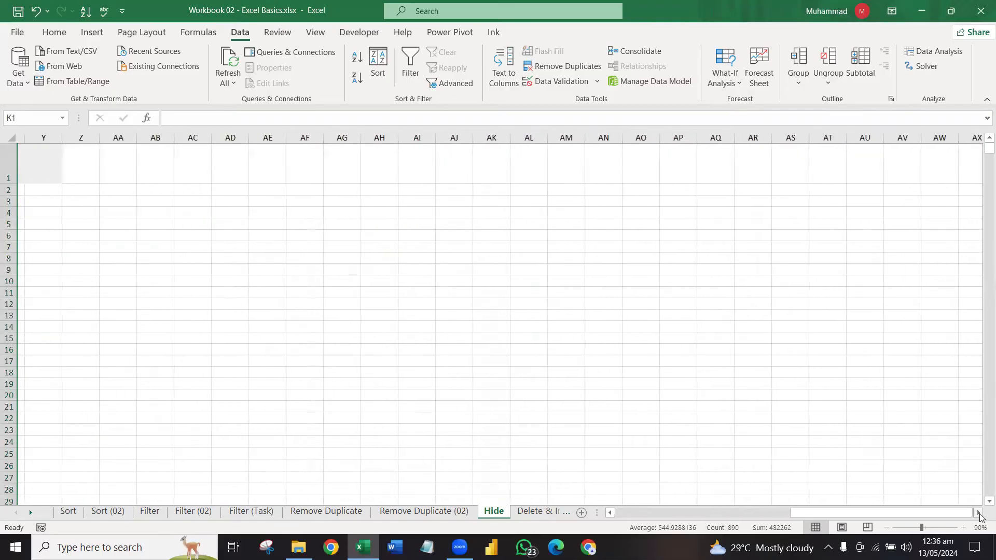
left_click(978, 513)
left_click_drag(647, 137, 869, 133)
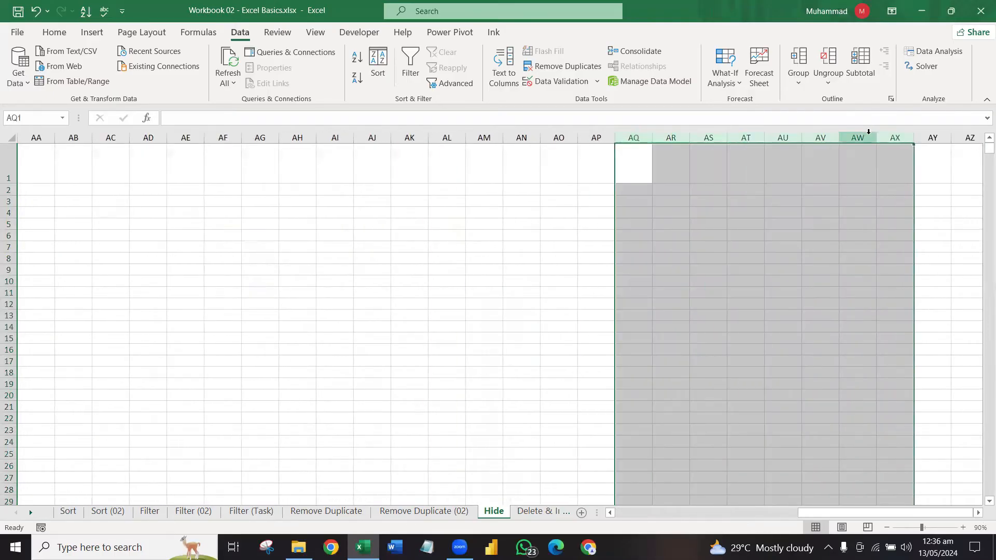
right_click(865, 138)
left_click(891, 338)
Step: Hide the empty rows 790 to 812 far below the table
left_click_drag(830, 513, 672, 513)
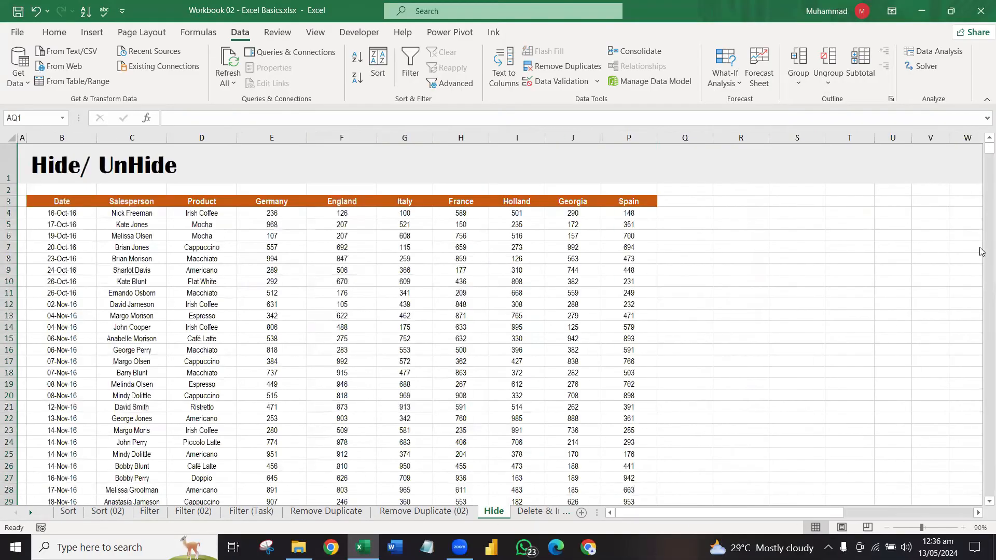
left_click_drag(981, 155, 980, 423)
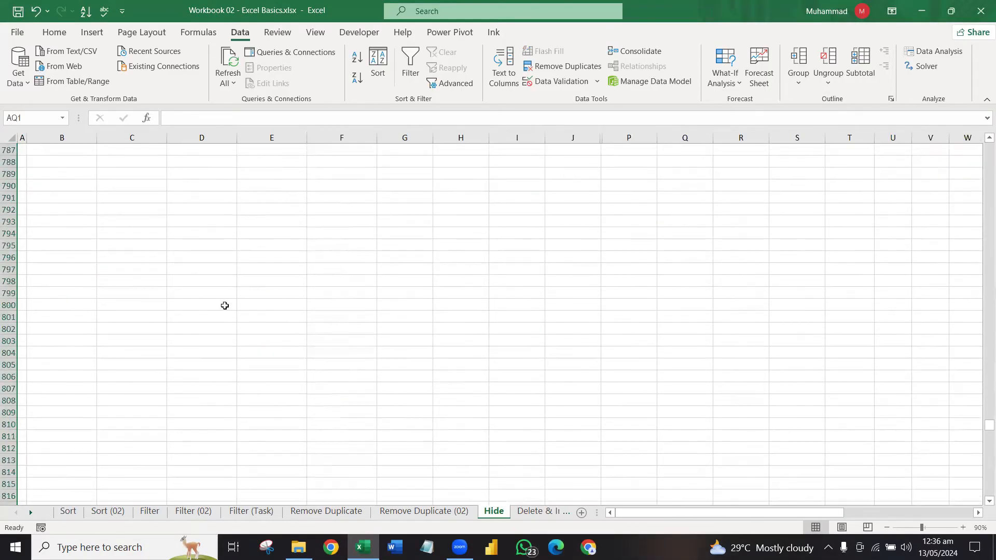
left_click_drag(10, 184, 12, 442)
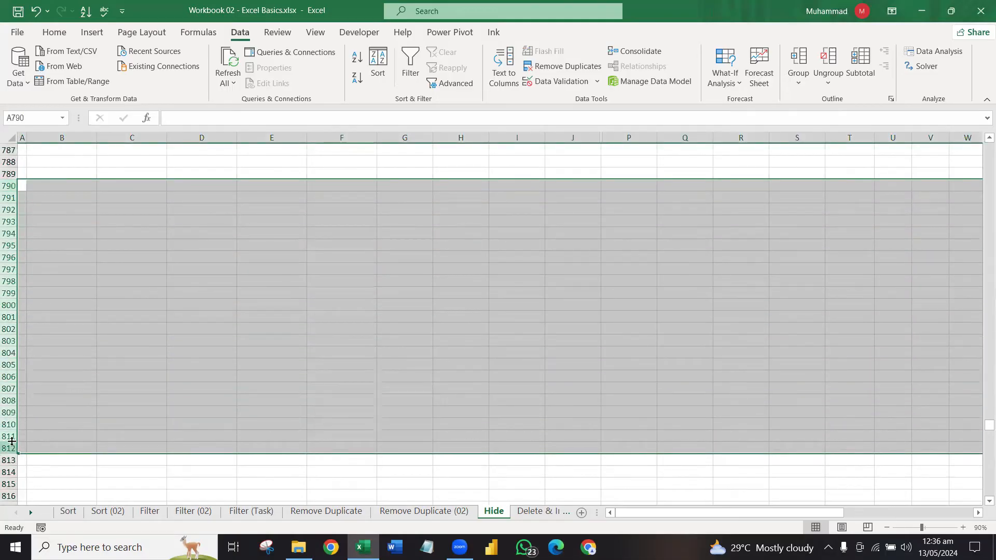
right_click(10, 352)
left_click(31, 328)
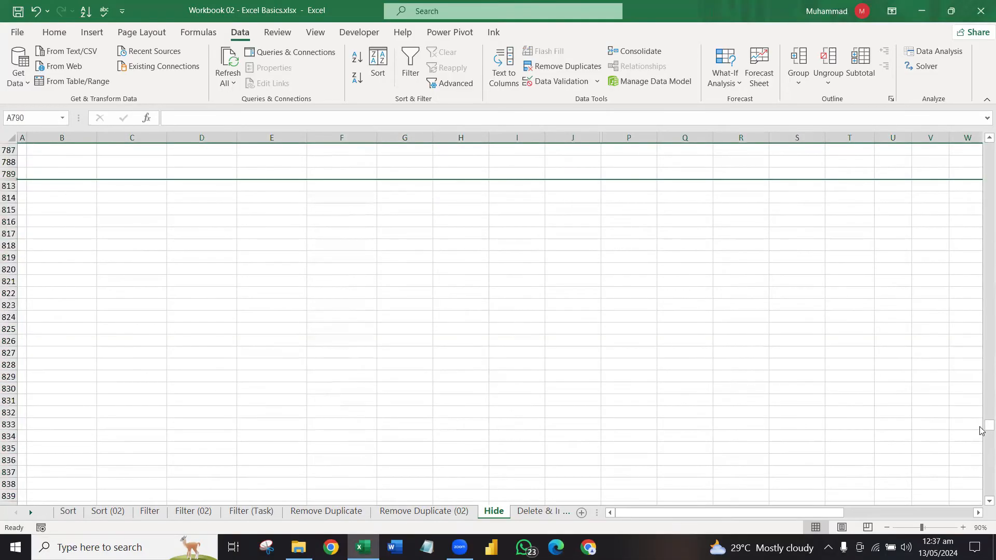
Step: Examine the column headers across the sheet and the row headers down the table for gaps left by hidden ranges
left_click_drag(980, 433, 981, 141)
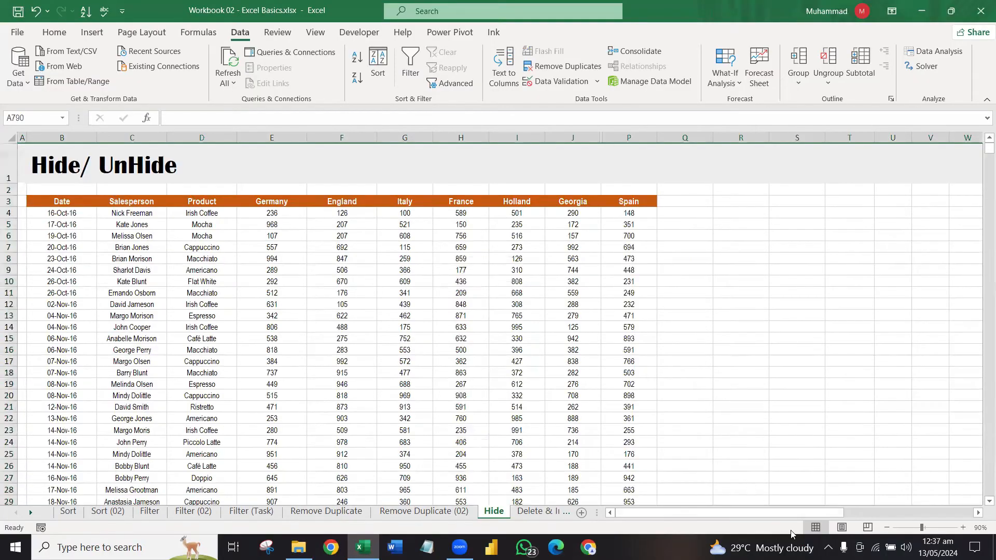
left_click_drag(809, 512, 568, 515)
left_click(880, 515)
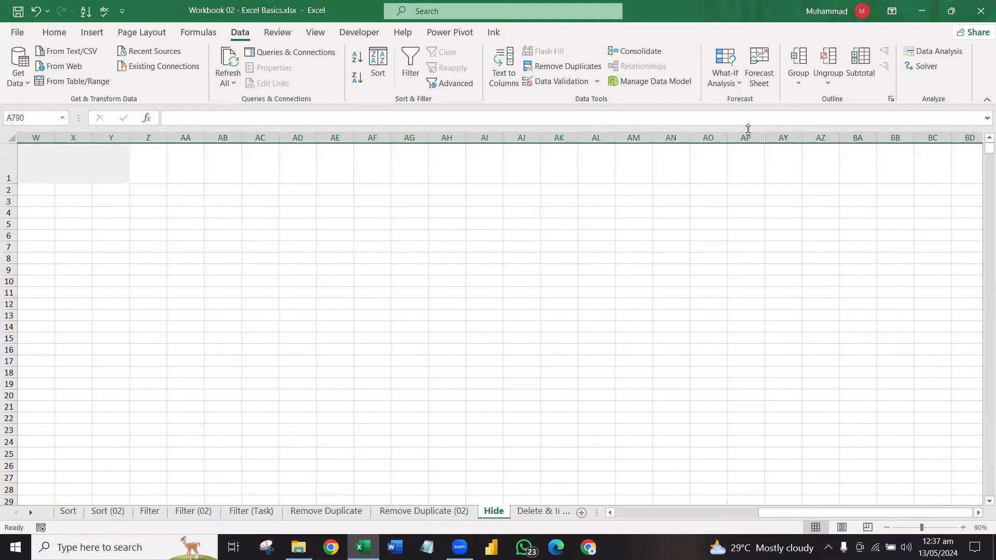
left_click_drag(884, 514, 363, 519)
left_click(72, 243)
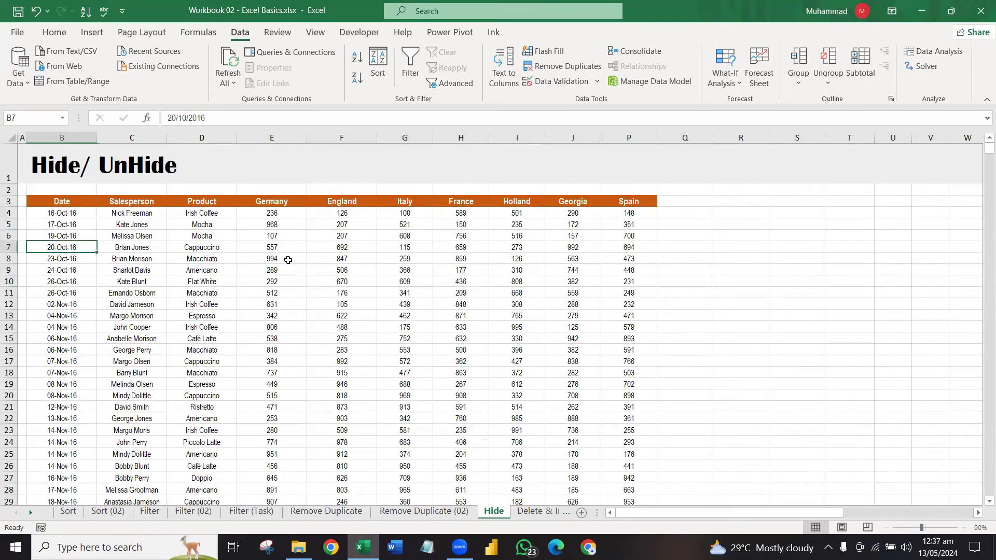
key("Left")
key("Right")
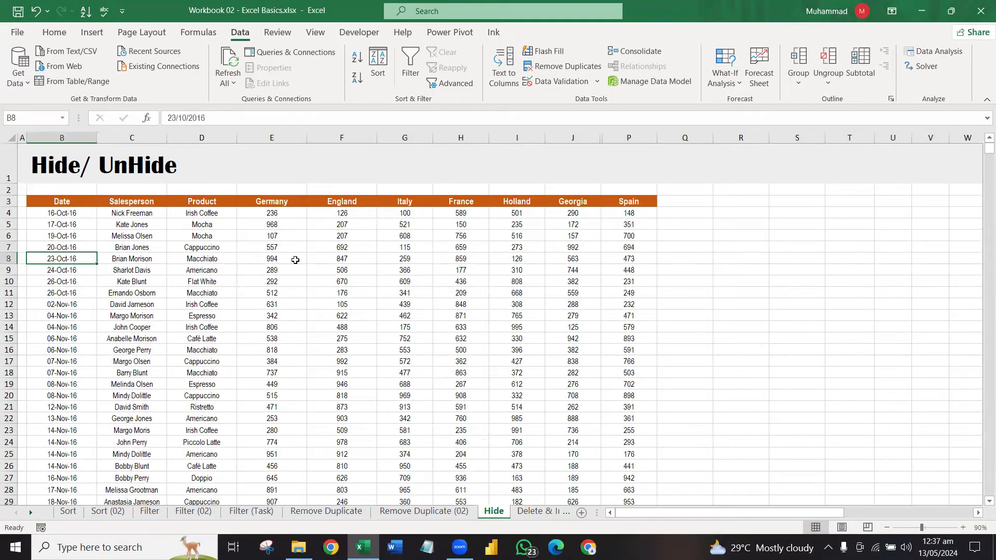
key("Page_Down")
key("Page_Down")
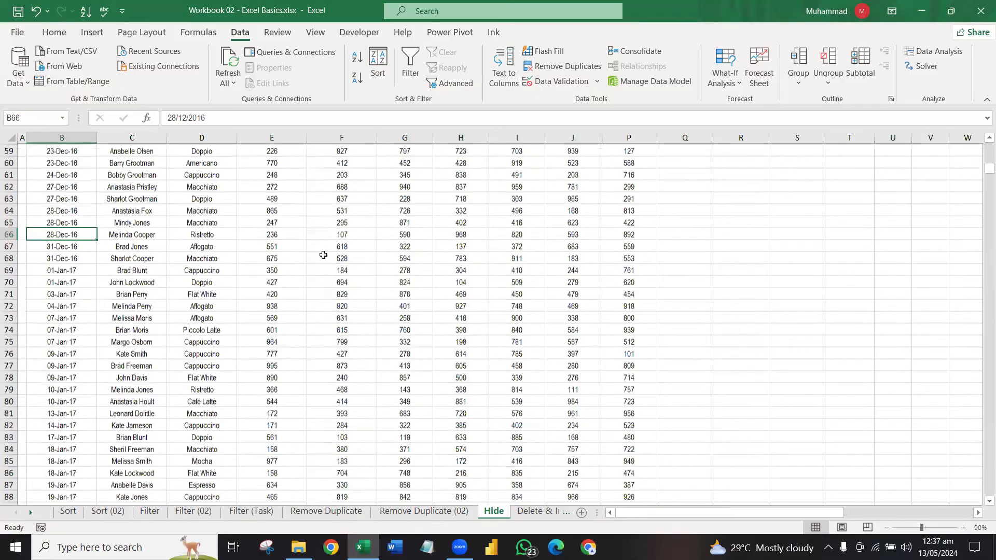
key("Page_Up")
key("Page_Up")
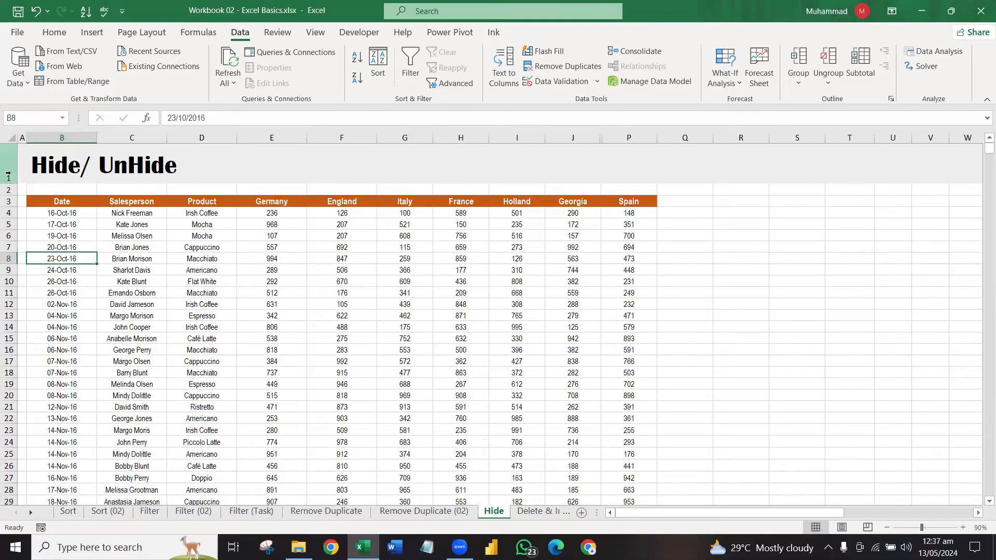
Step: Unhide all hidden columns and rows across the entire Hide sheet at once, and check the rows around 790 to 812
left_click(9, 139)
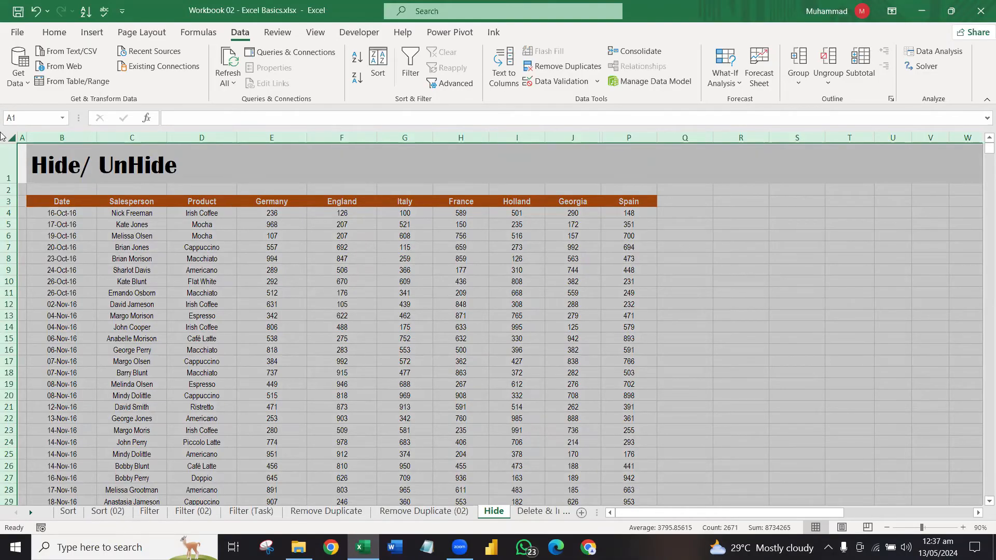
right_click(297, 135)
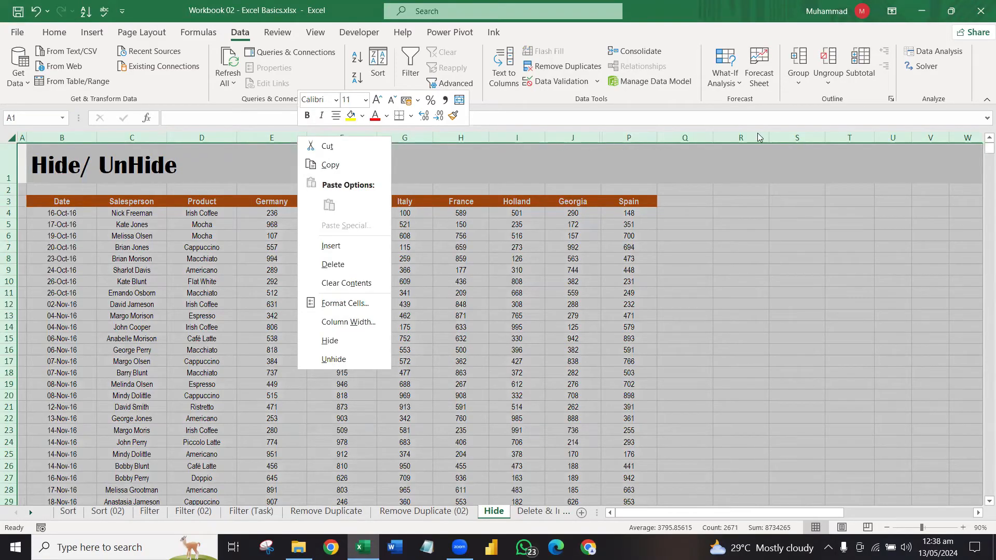
left_click(346, 360)
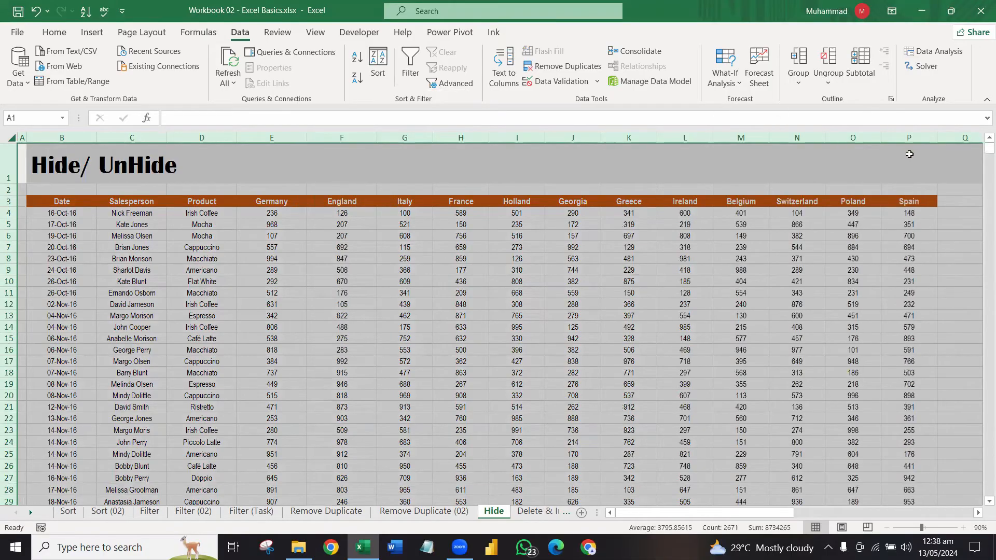
right_click(8, 293)
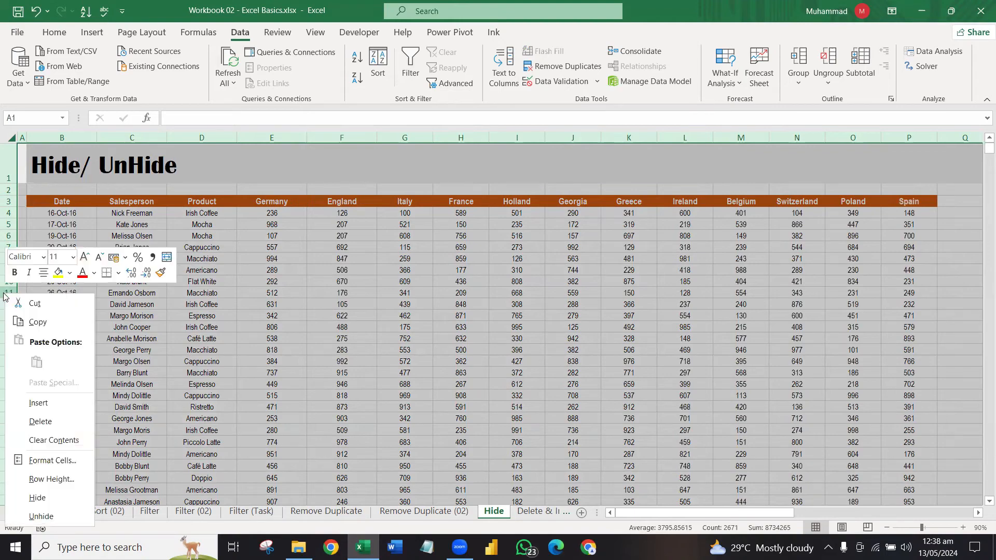
left_click(44, 517)
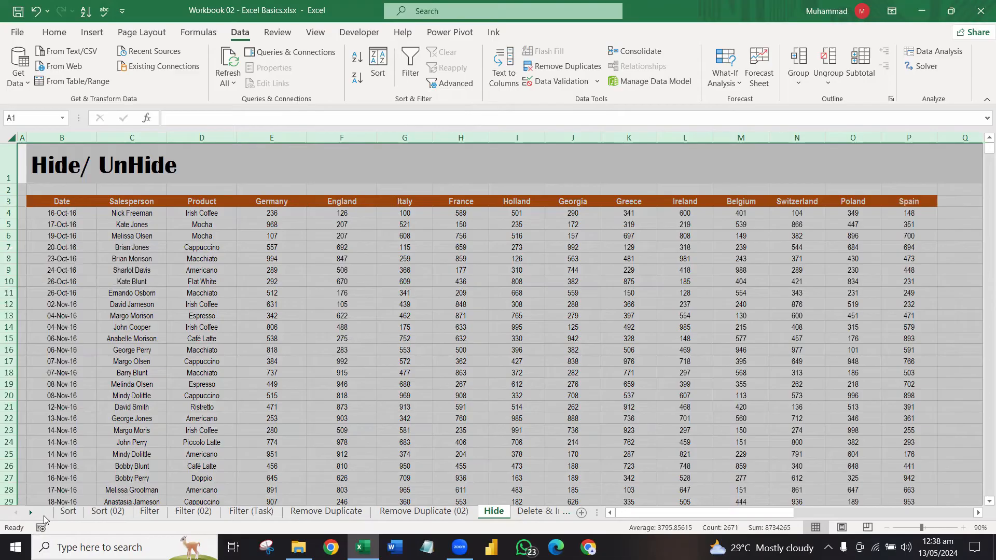
left_click(979, 201)
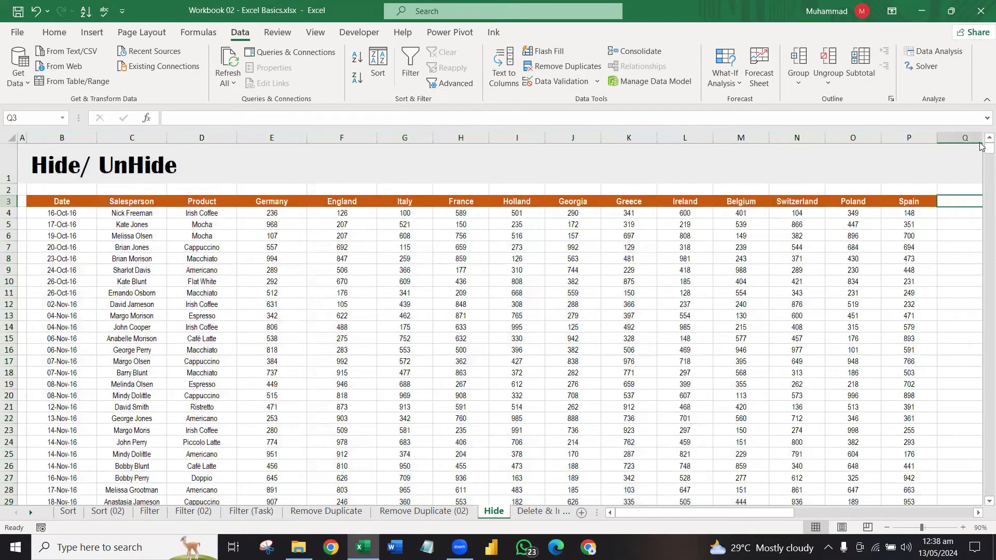
left_click_drag(989, 149, 984, 416)
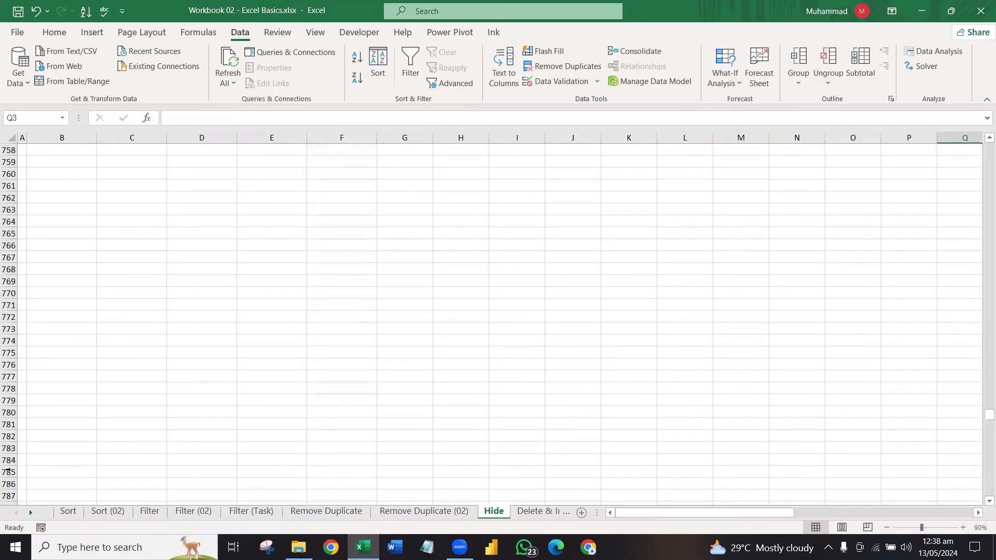
left_click(984, 462)
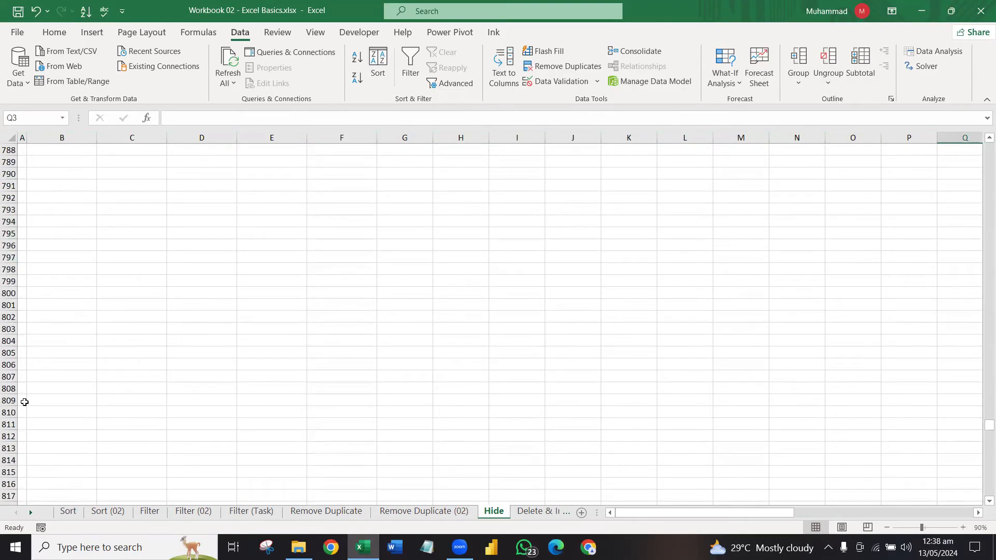
Step: Apply a white font color to the England values in cells F7:F15 so they blend into the background
left_click_drag(989, 425, 980, 110)
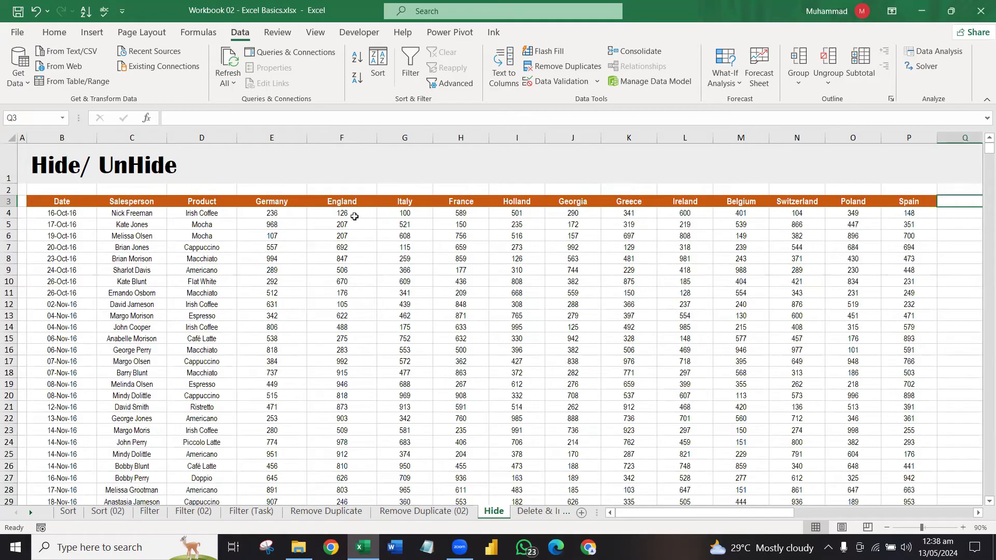
left_click_drag(338, 247, 363, 339)
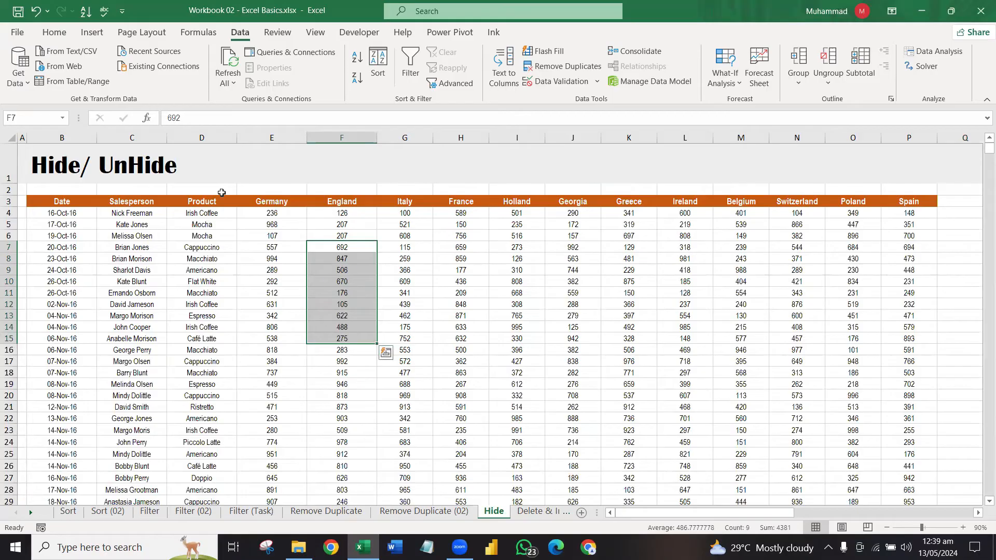
left_click(58, 34)
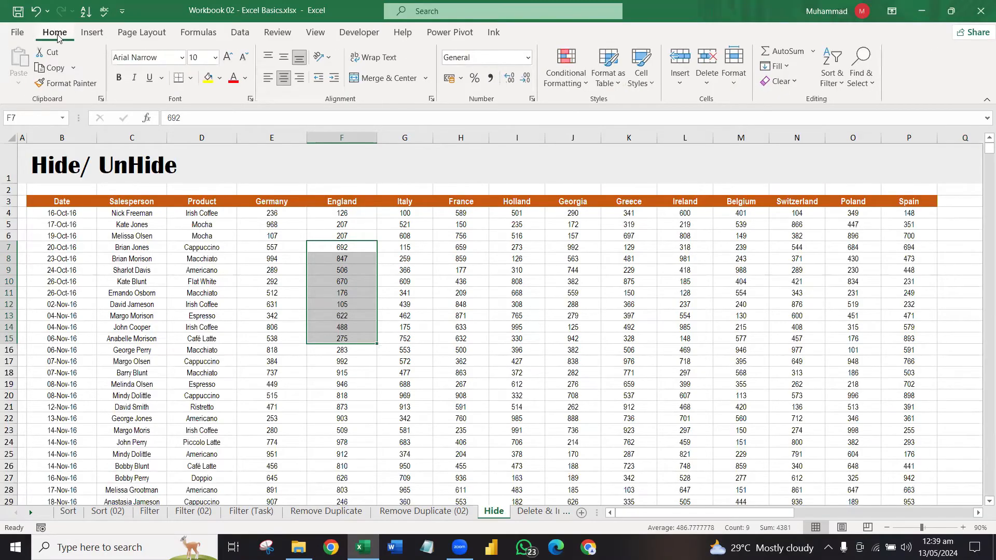
left_click(246, 79)
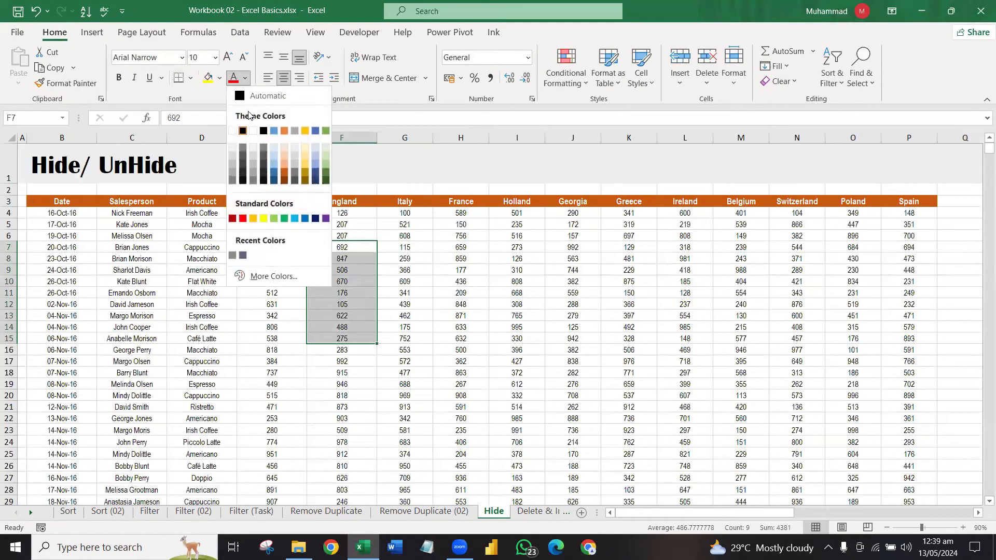
left_click(232, 131)
left_click(571, 282)
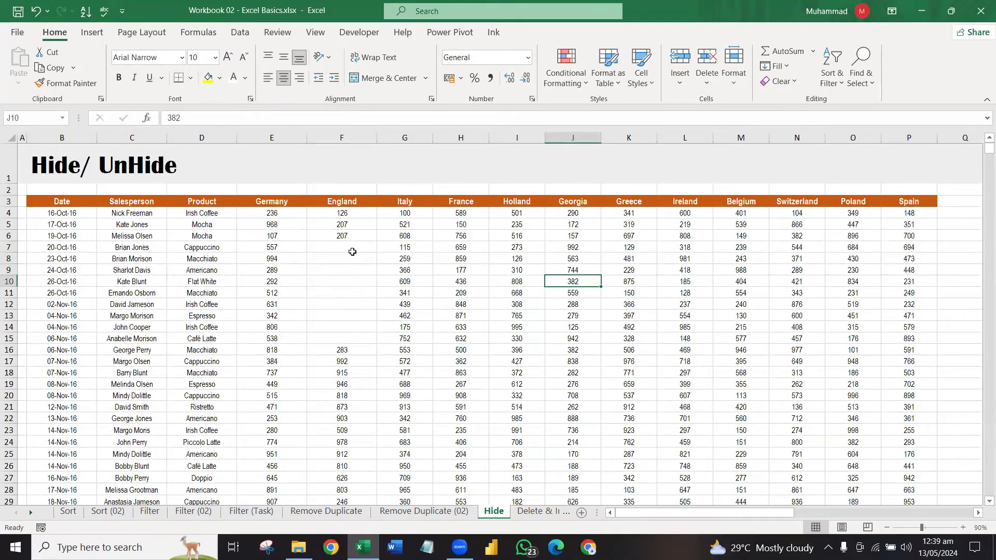
Step: Check the stored values of the whitened England cells one by one and undo the white font color on F7:F15
left_click(351, 248)
key("Down")
key("Down")
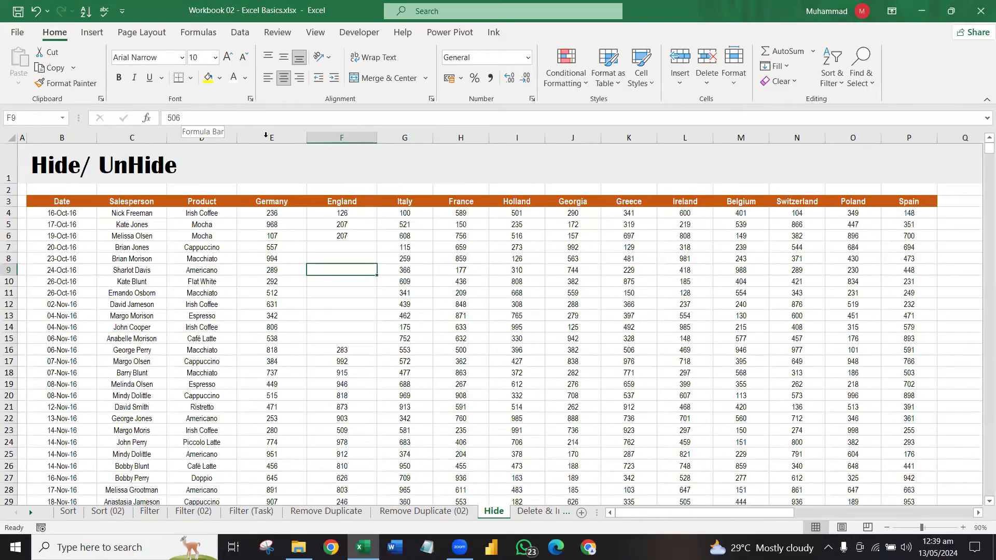
left_click(330, 303)
left_click(345, 347)
left_click(348, 279)
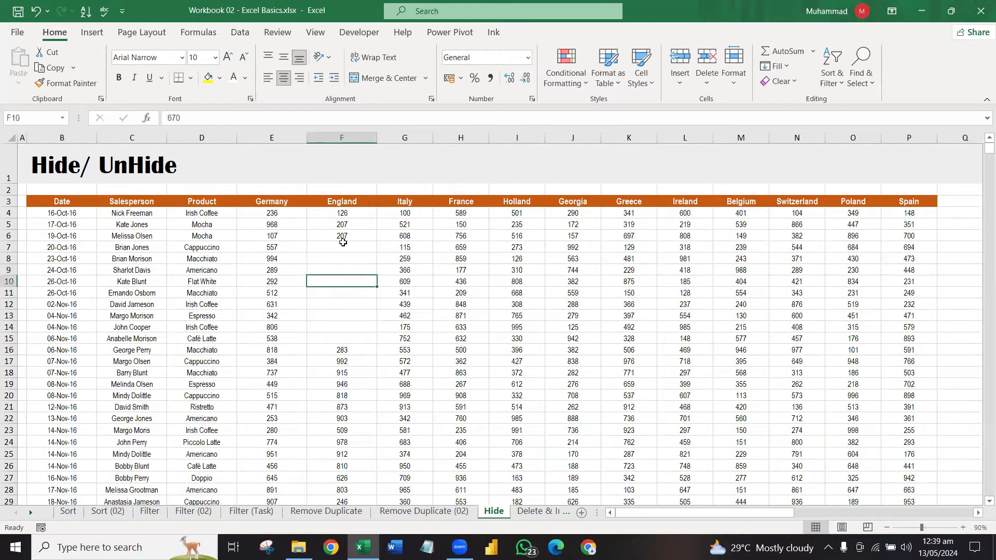
left_click_drag(343, 242, 355, 342)
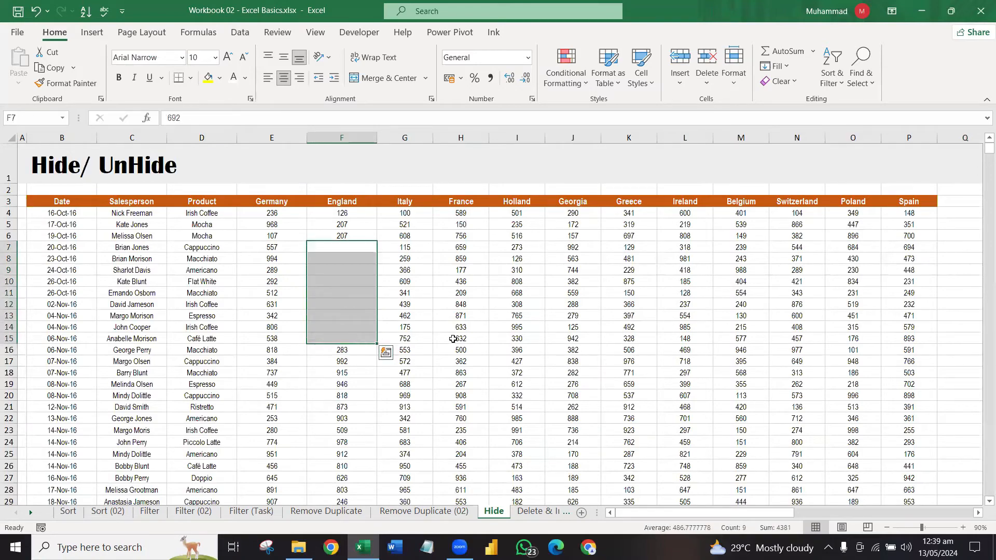
key("ctrl+z")
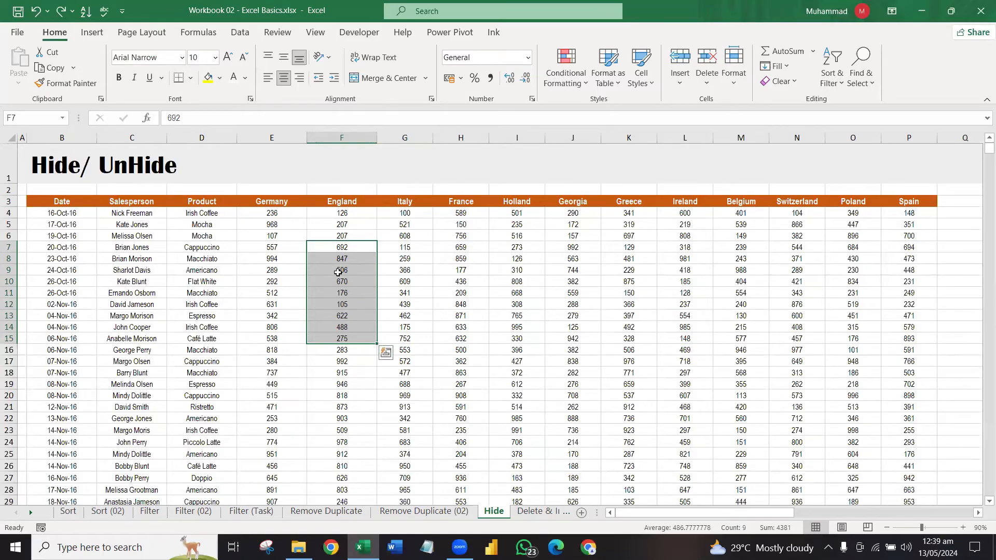
Step: Apply the custom number format ;;; to the England cells F7:F15 to hide their values
right_click(338, 272)
left_click(382, 475)
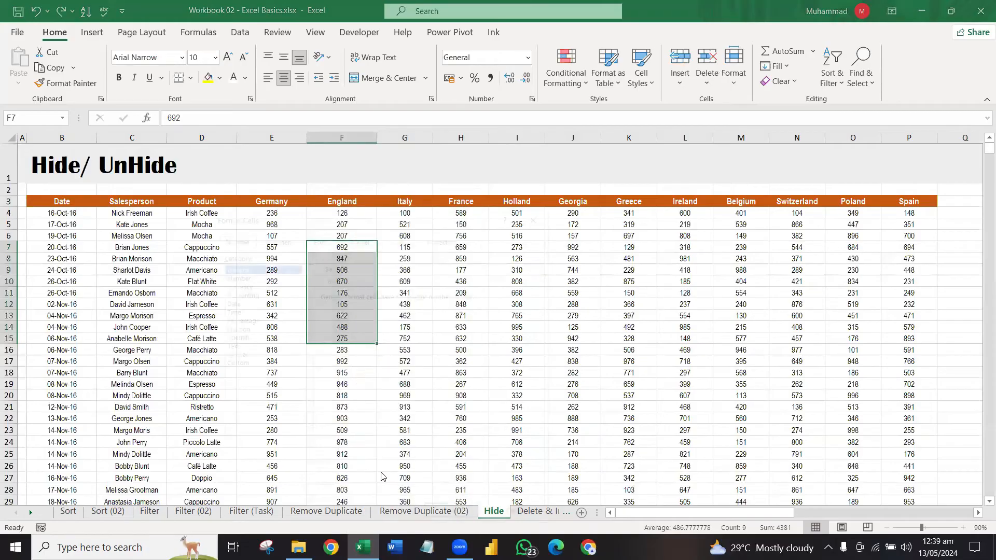
left_click_drag(338, 217, 352, 172)
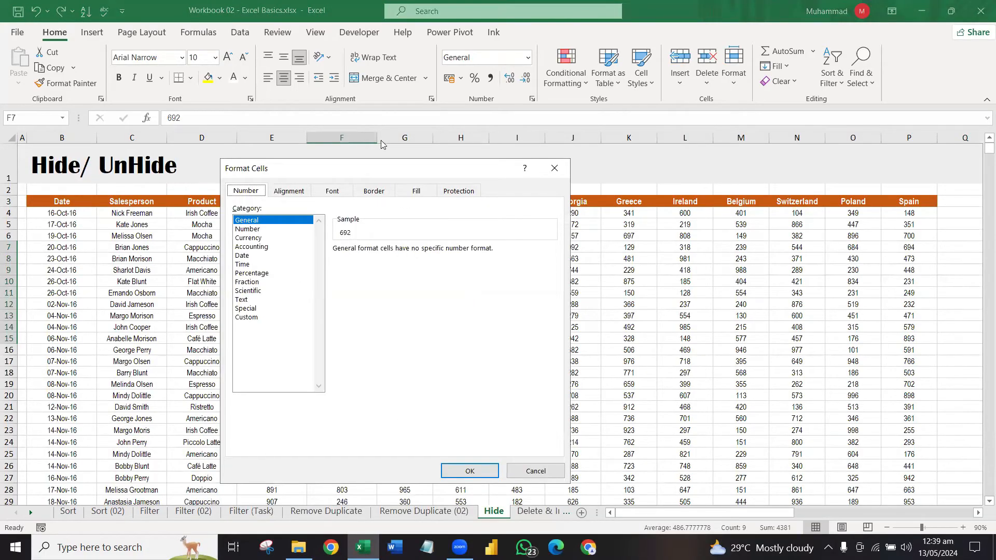
left_click(303, 318)
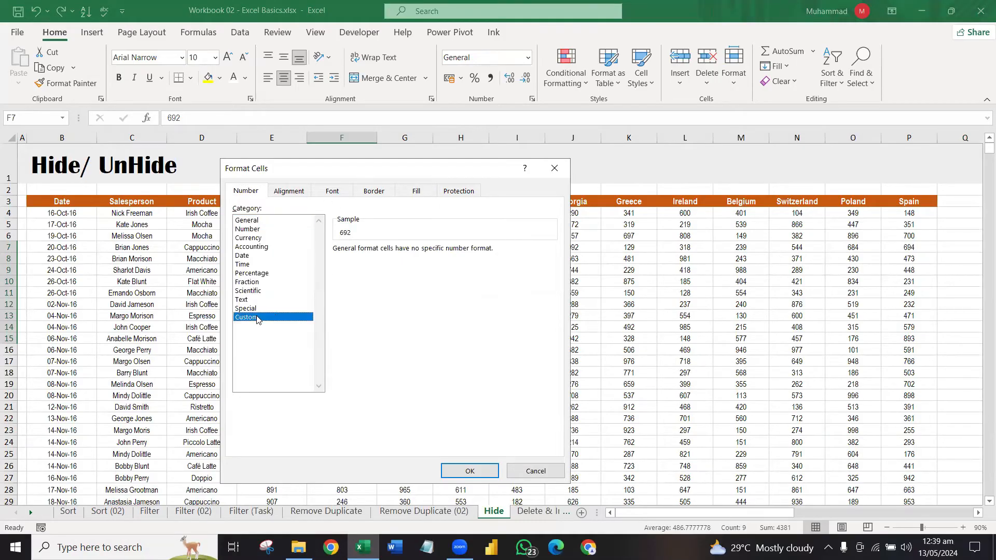
double_click(366, 260)
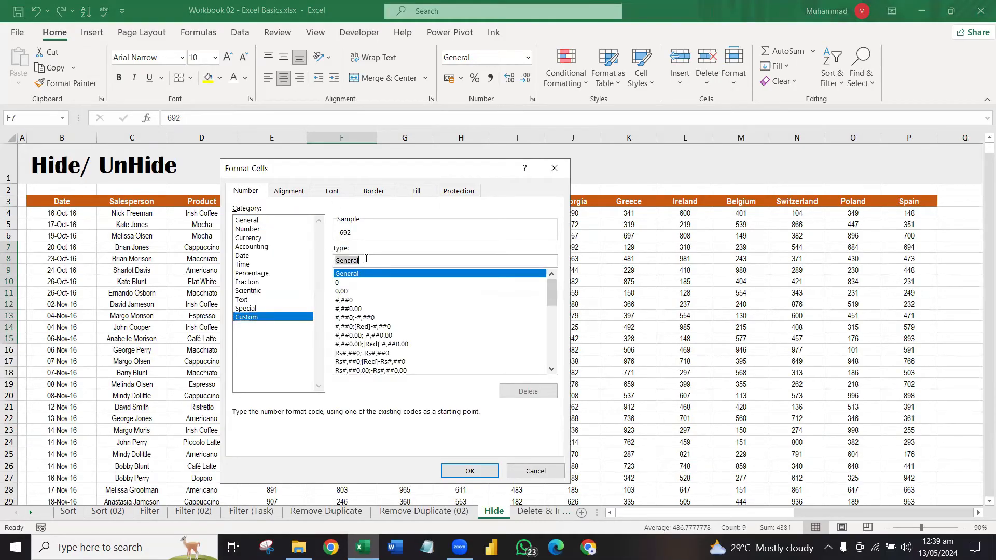
key("BackSpace")
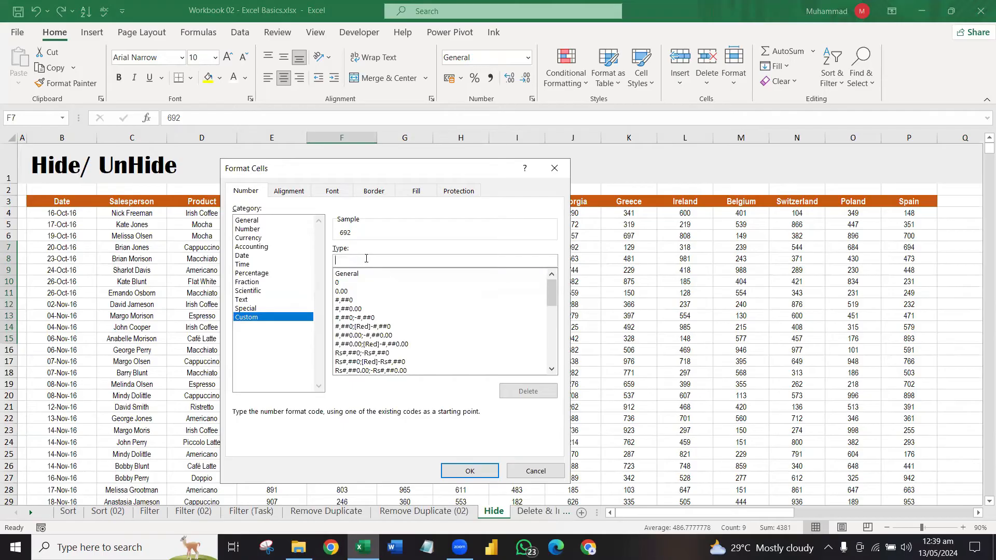
type(";;;")
left_click(470, 470)
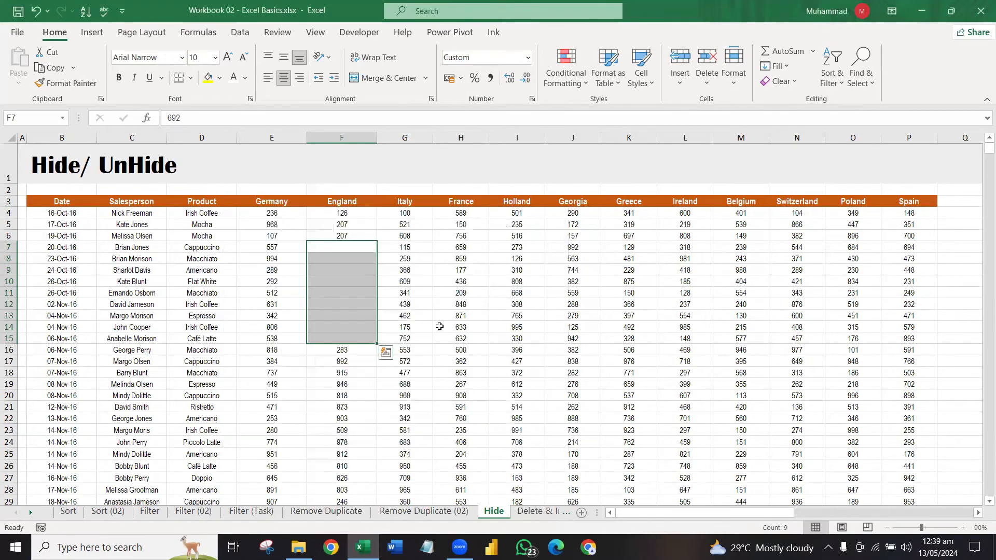
Step: Inspect several of the hidden England cells between F7 and F15 for their underlying values
left_click(440, 327)
left_click(339, 305)
left_click(334, 281)
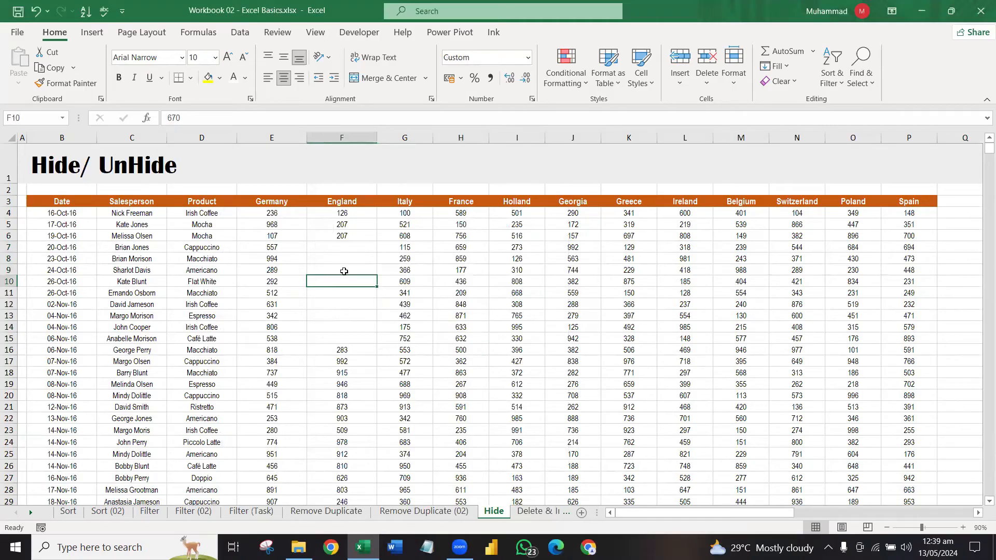
left_click(340, 258)
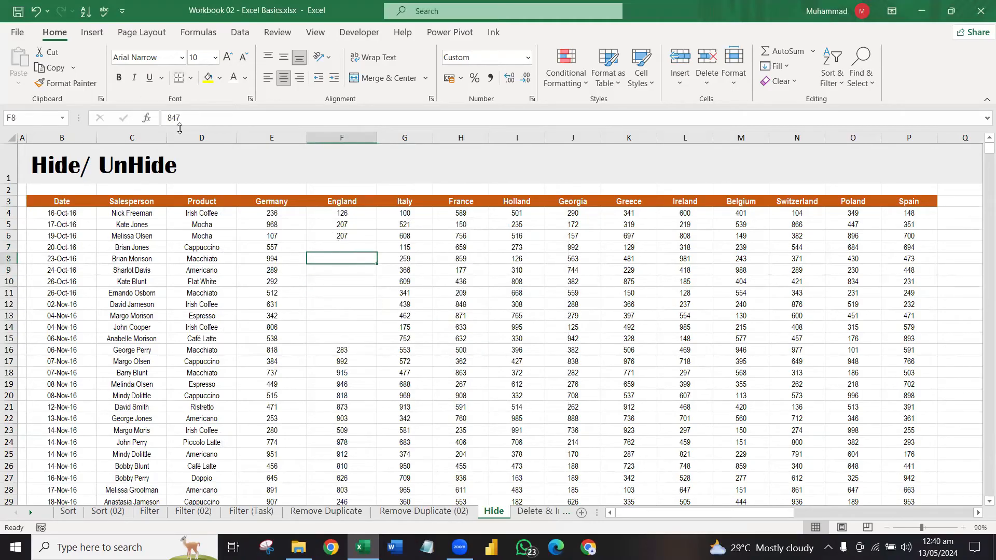
left_click(338, 280)
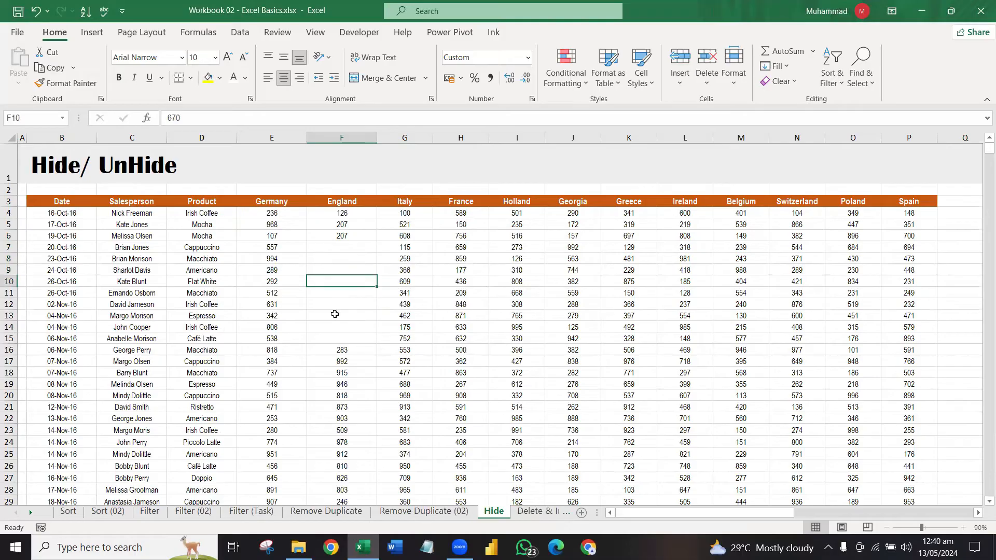
left_click(334, 314)
left_click(330, 249)
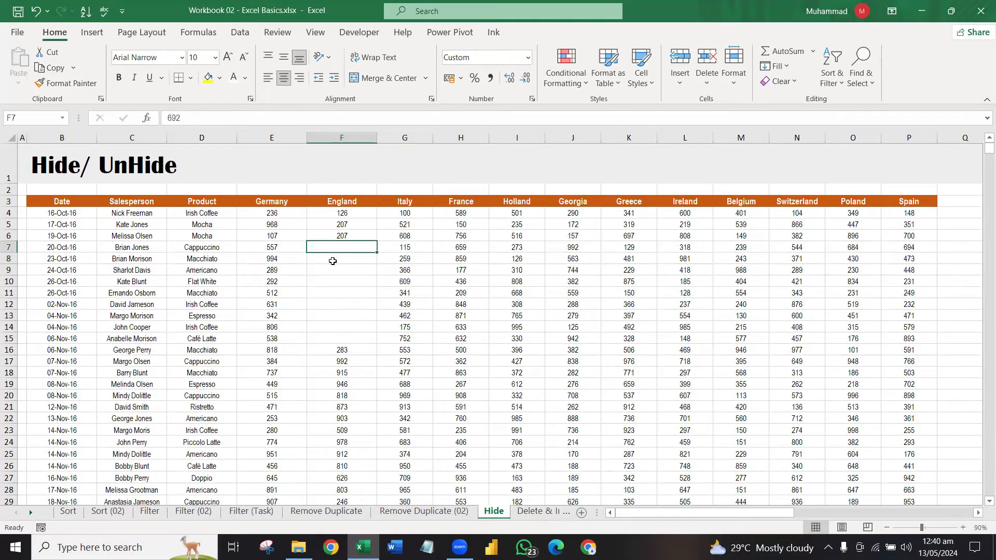
Step: Try to reveal the hidden England value in F7 with the Automatic font color, and recheck the cells below
left_click(246, 79)
left_click(245, 99)
left_click(340, 308)
left_click_drag(340, 249, 343, 325)
left_click(340, 305)
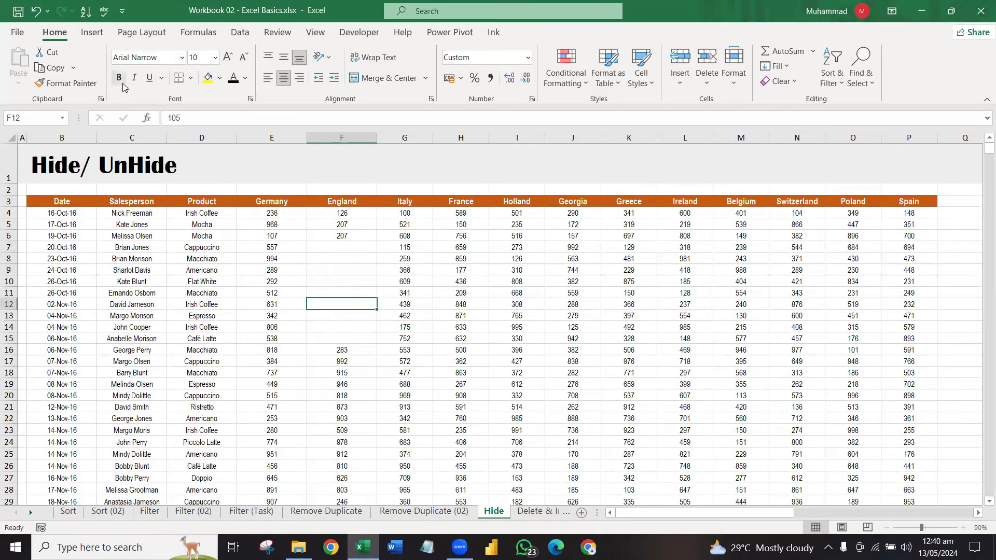
left_click(361, 292)
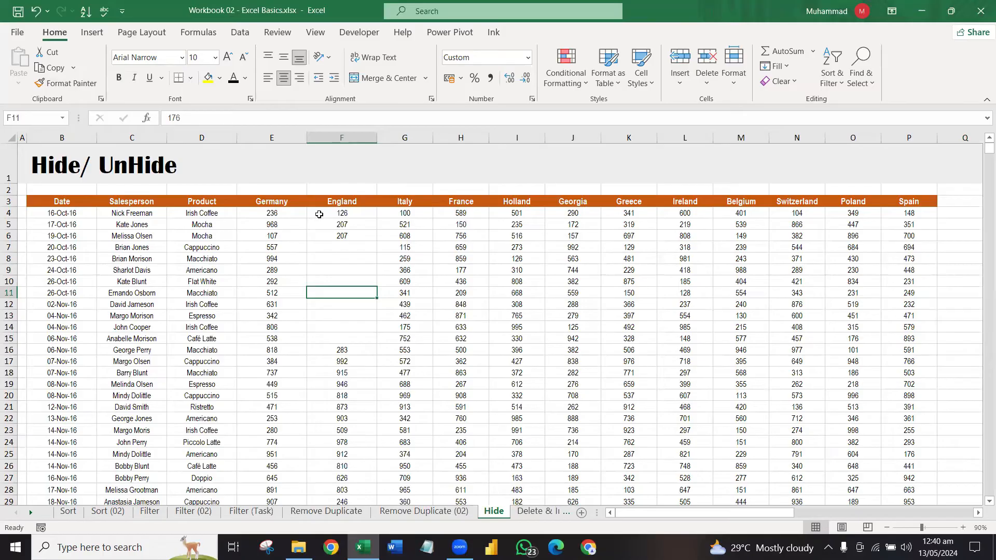
Step: Hide the contents of the entire Hide sheet with the custom number format ;;; and spot-check a few cells
left_click(13, 140)
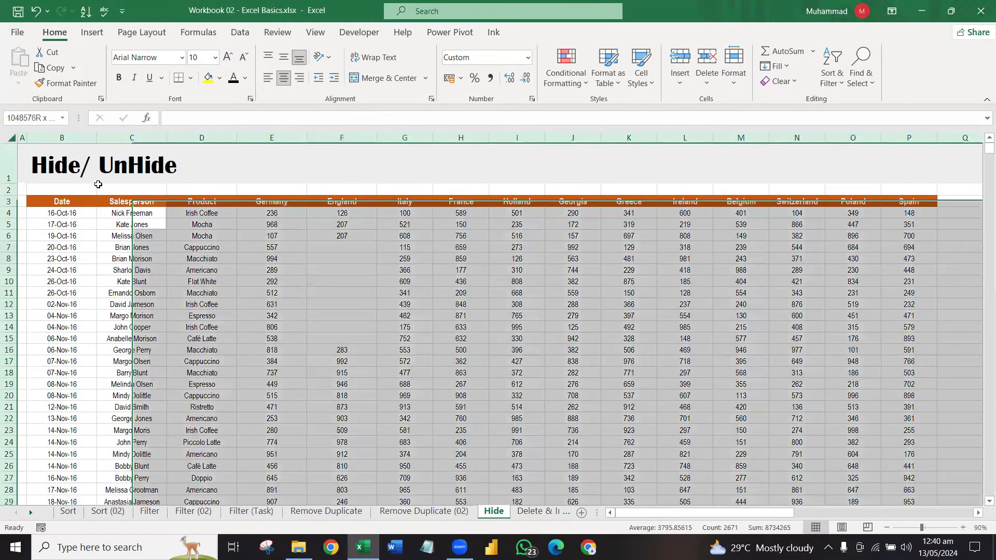
right_click(109, 187)
left_click(154, 357)
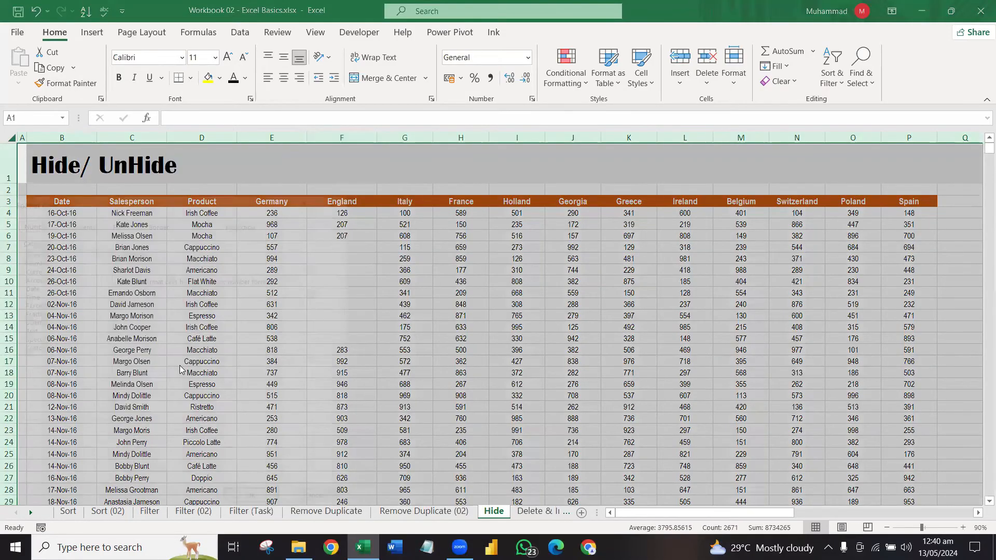
left_click(53, 347)
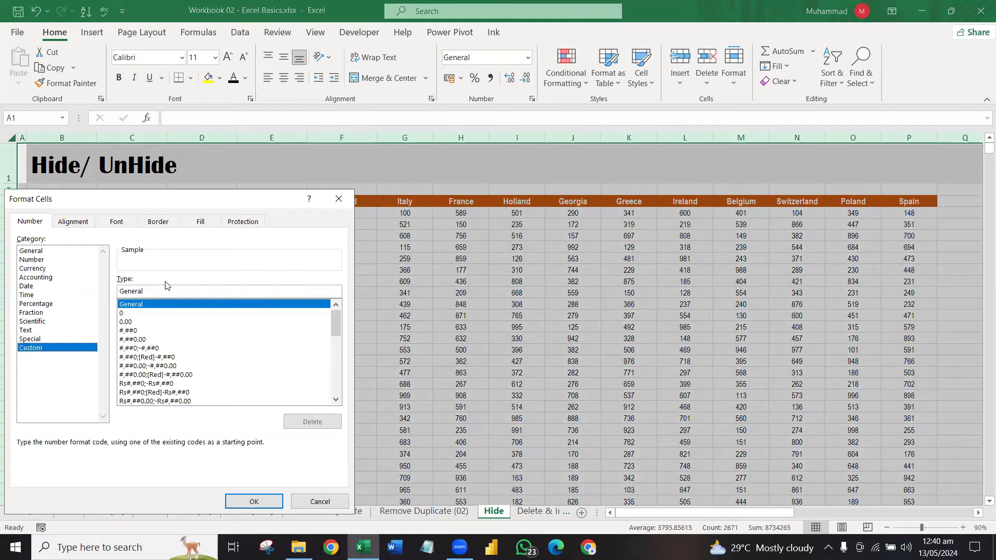
double_click(158, 291)
key("BackSpace")
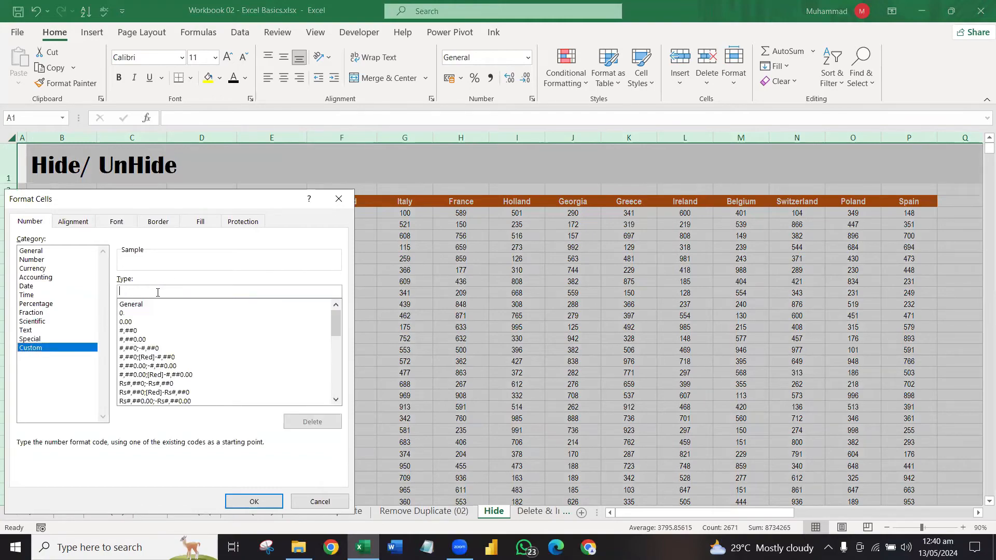
type(";;;")
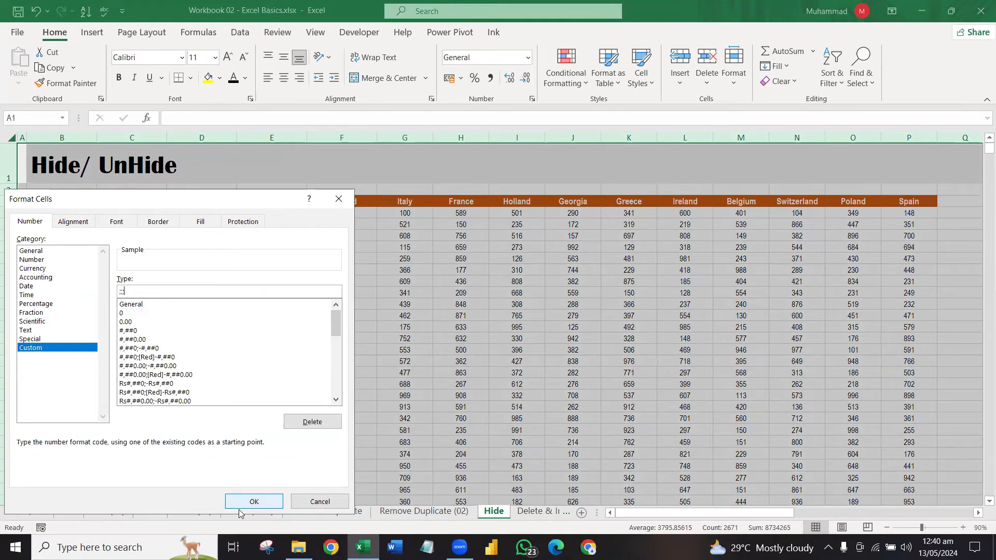
left_click(254, 501)
left_click(276, 385)
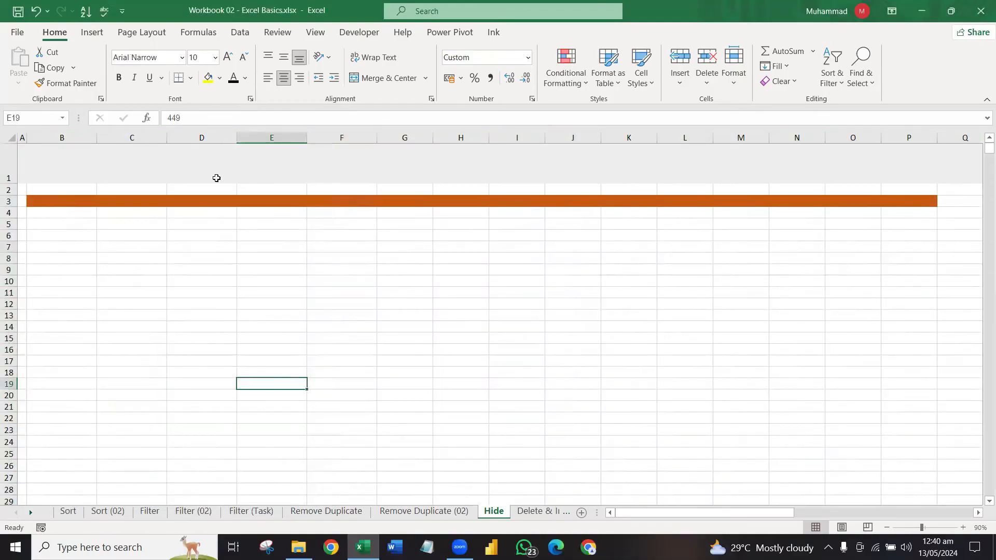
left_click(249, 244)
left_click(380, 433)
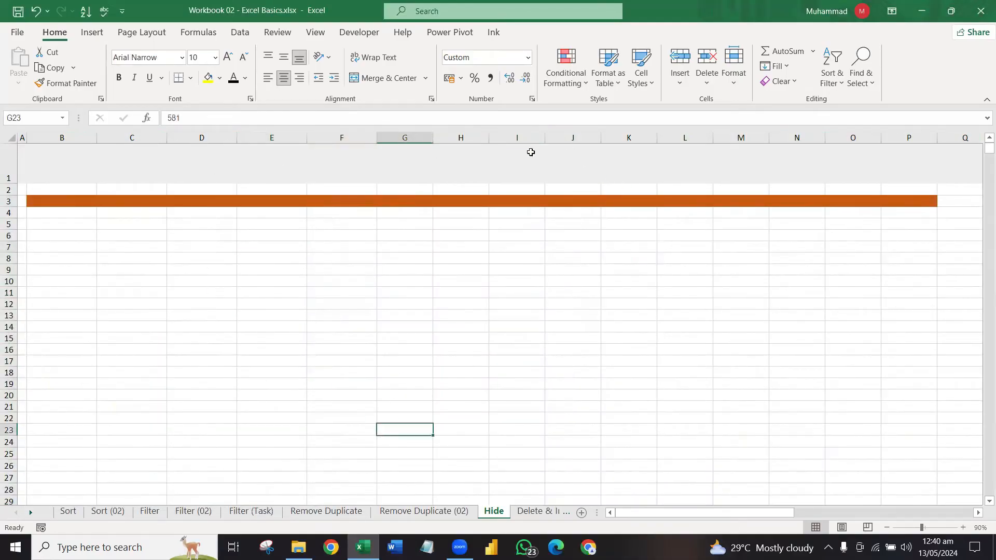
Step: Try entering a name as test text in the empty cell H2 and check the cells around it
left_click(459, 189)
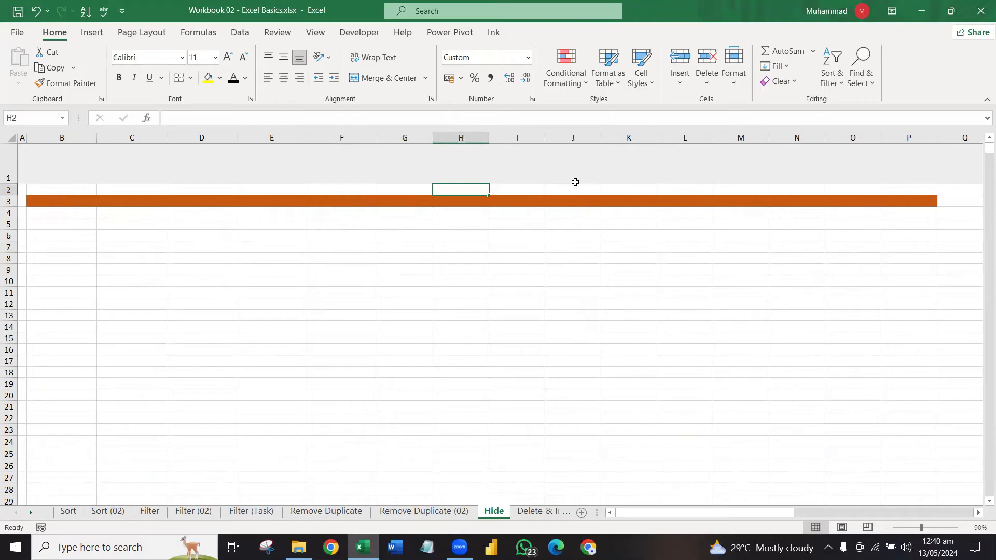
type("Abbas")
key("Return")
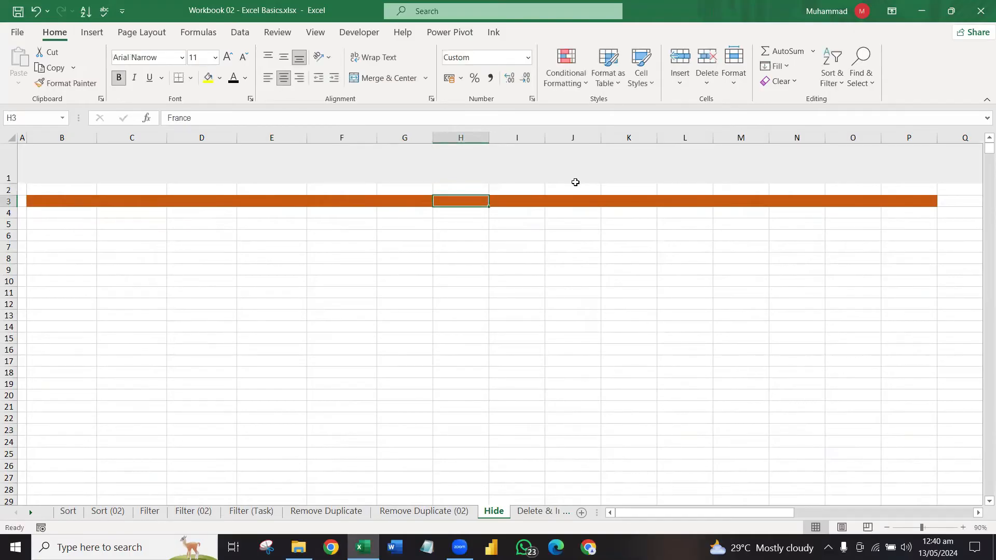
key("Up")
key("Left")
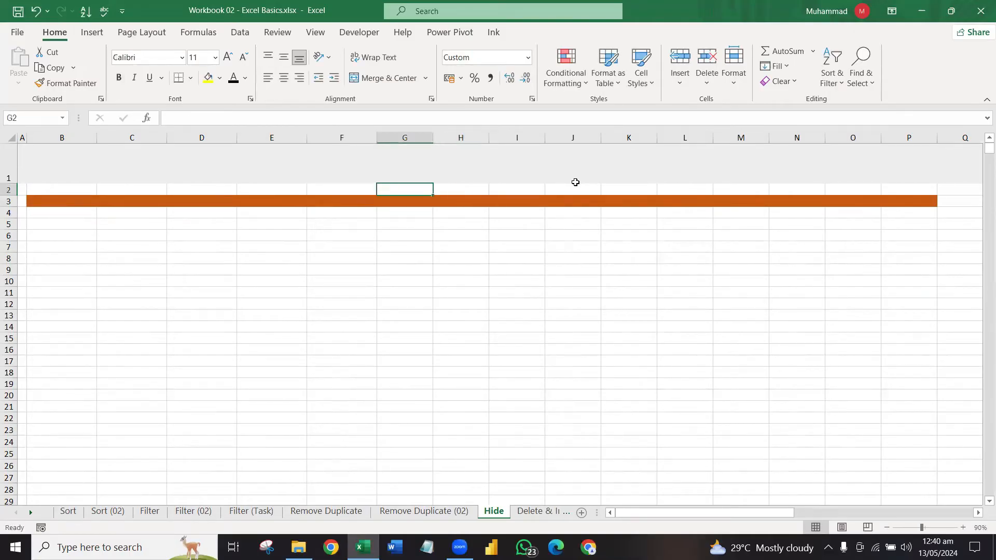
key("Right")
key("Right")
key("Left")
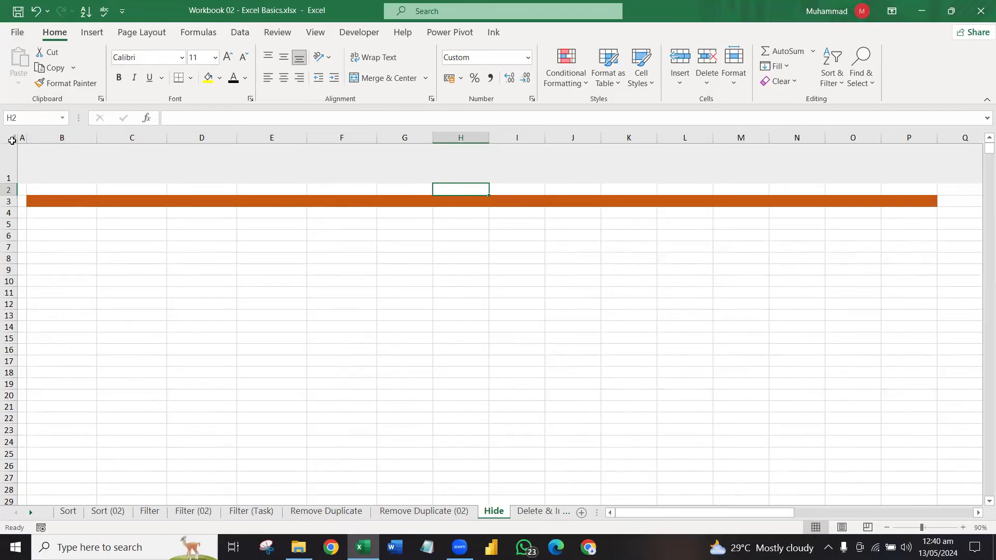
Step: Restore the hidden contents of the entire Hide sheet by giving all cells the General number format
left_click(10, 139)
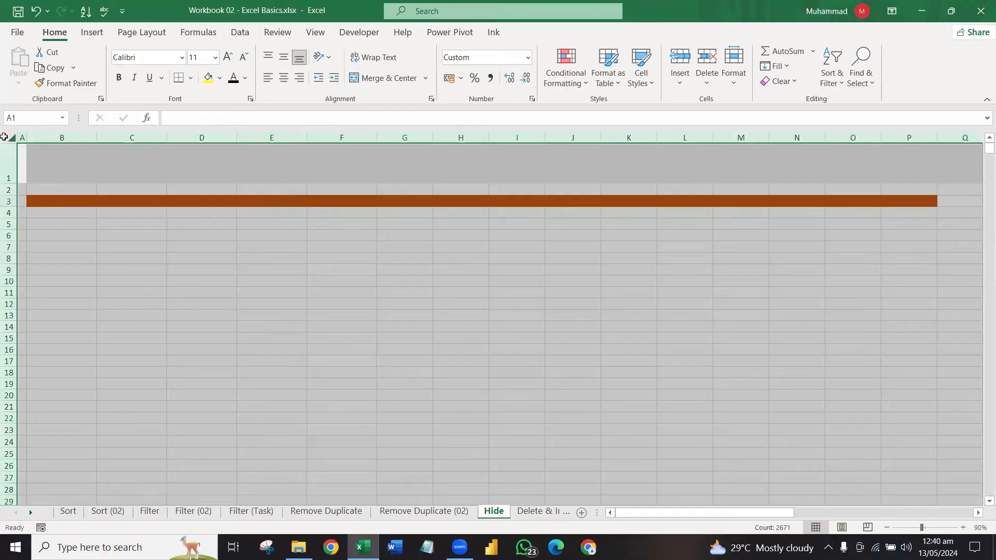
right_click(4, 137)
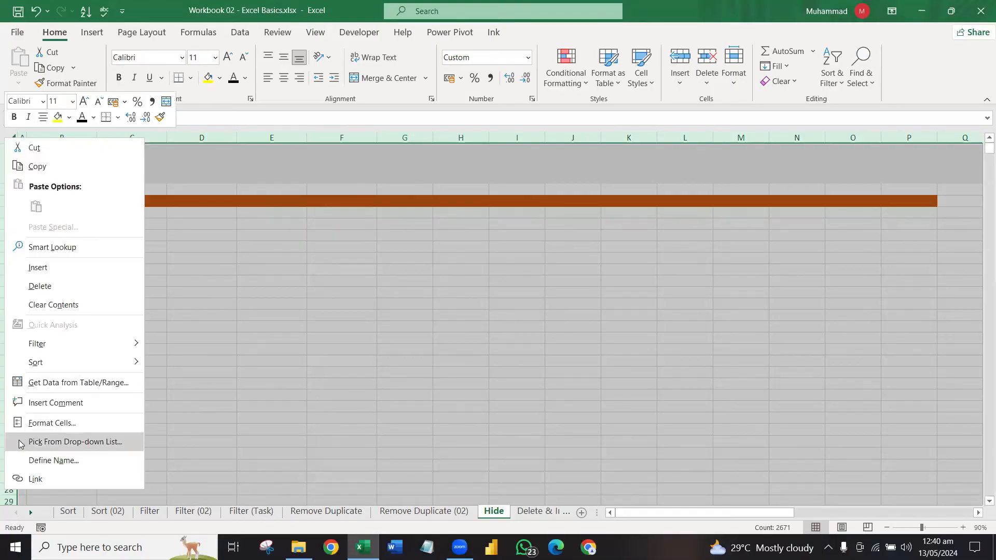
left_click(110, 424)
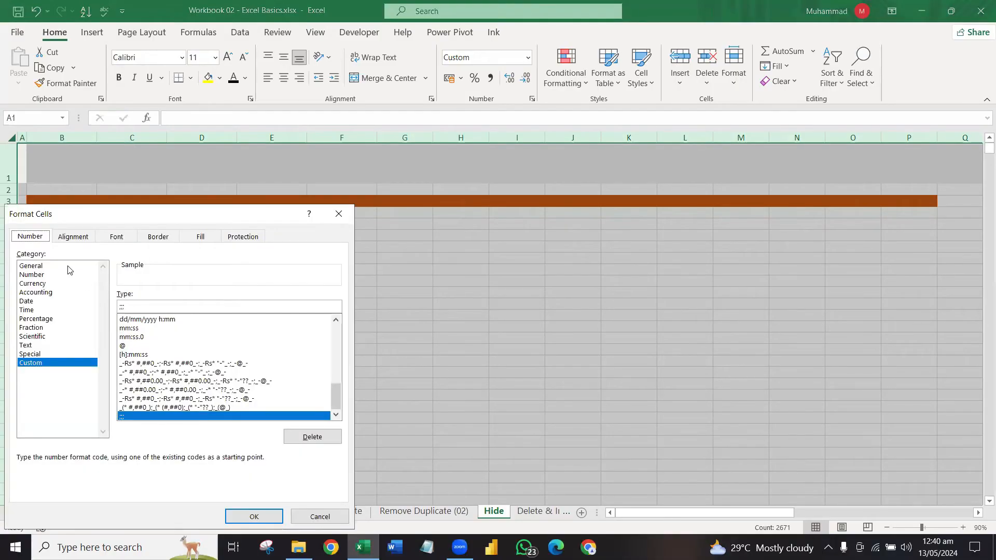
left_click(67, 266)
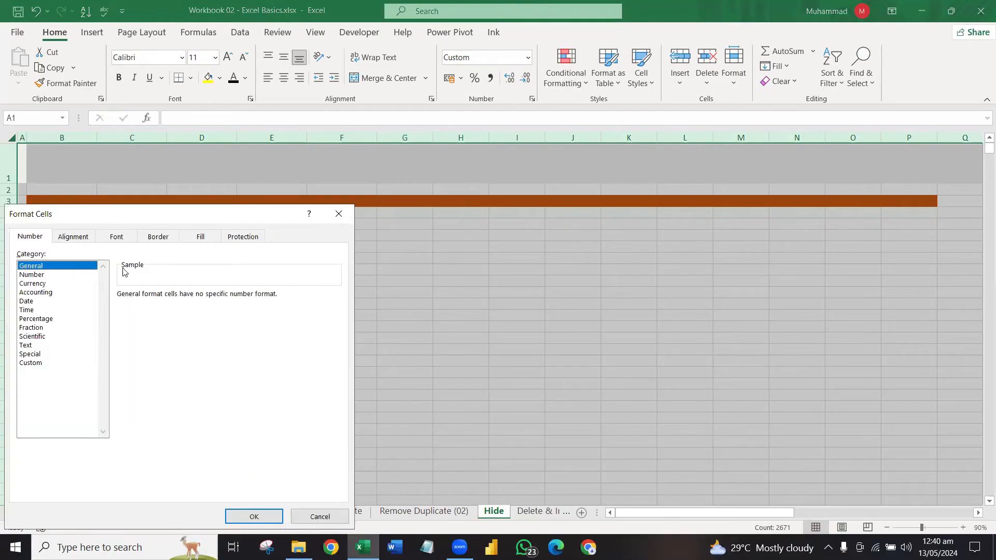
left_click(253, 517)
left_click(361, 353)
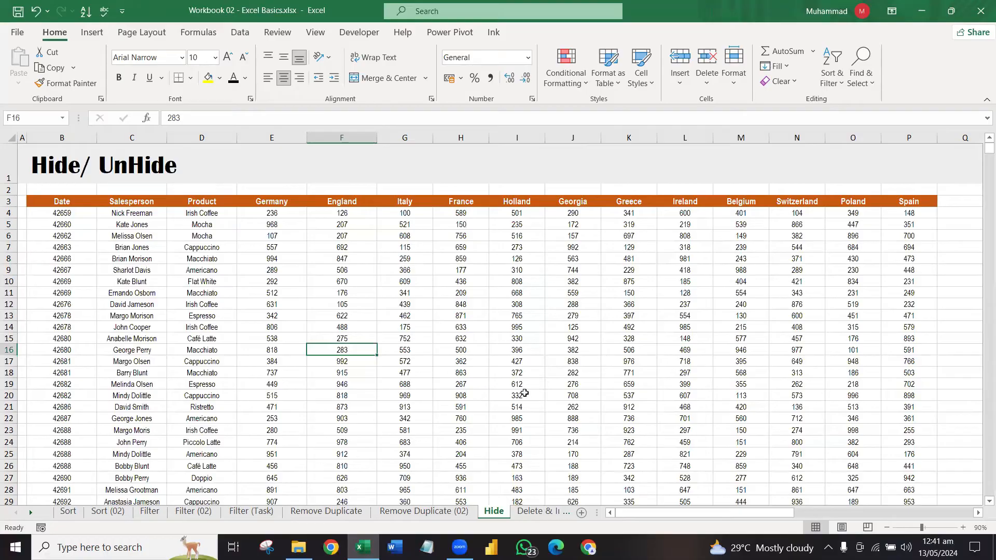
Step: Look through the sheets from Delete & Insert to Group (Task), and return to the Delete & Insert sheet
left_click(539, 512)
left_click_drag(989, 203, 983, 119)
left_click(474, 243)
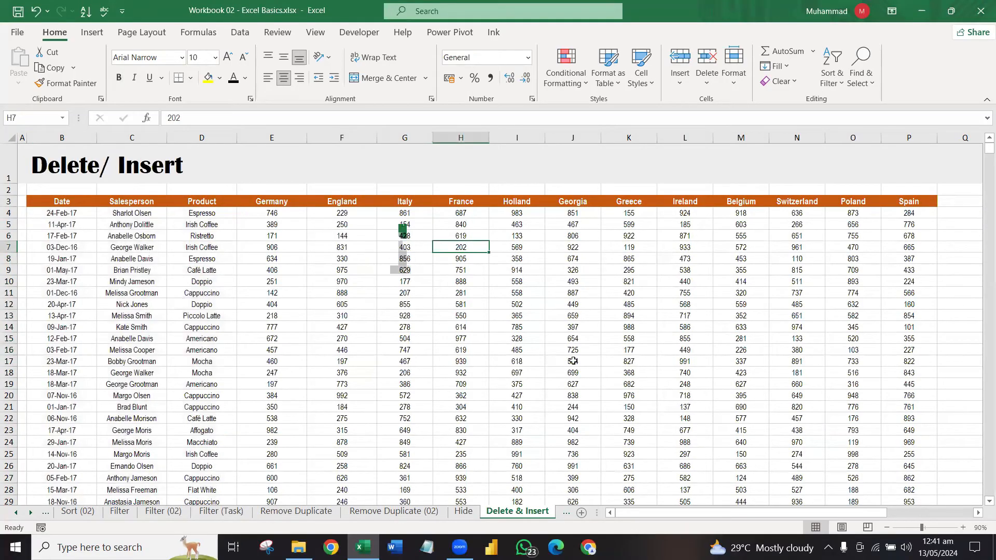
left_click(564, 514)
left_click(564, 513)
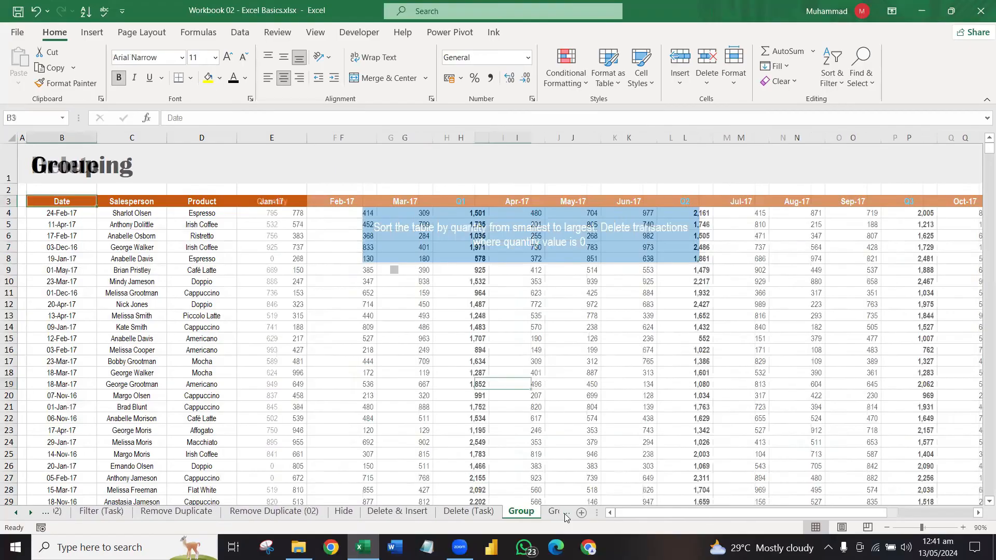
left_click(564, 513)
key("ctrl+Page_Up")
key("ctrl+Page_Up")
key("ctrl+Page_Up")
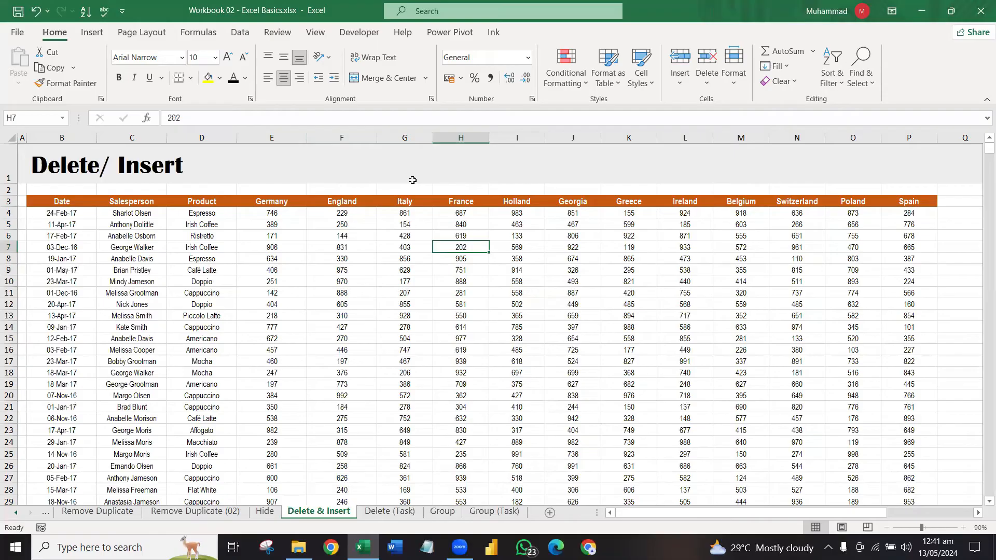
Step: Try deleting the Germany, England and Italy columns (E:G) in two ways, undoing each deletion
left_click_drag(278, 138, 395, 131)
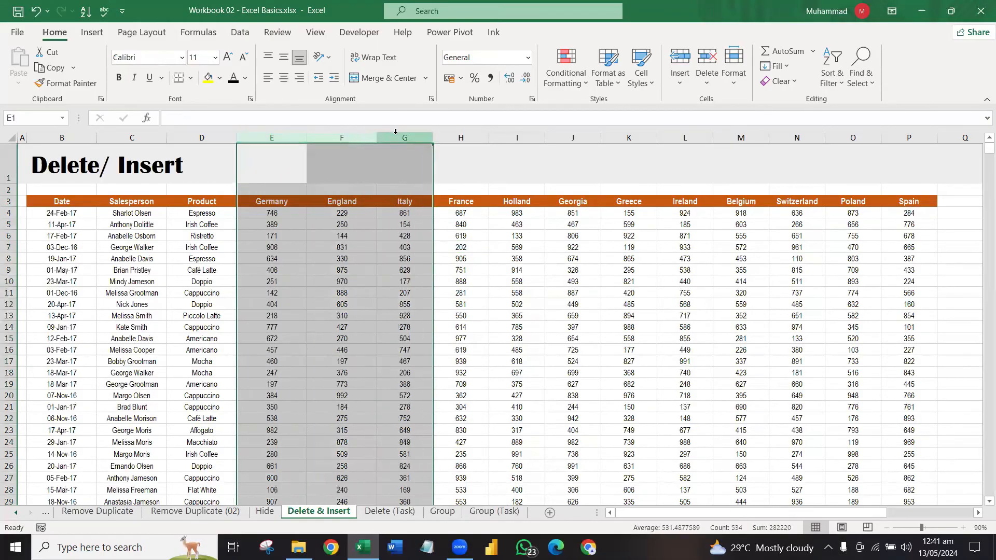
right_click(364, 137)
left_click(397, 265)
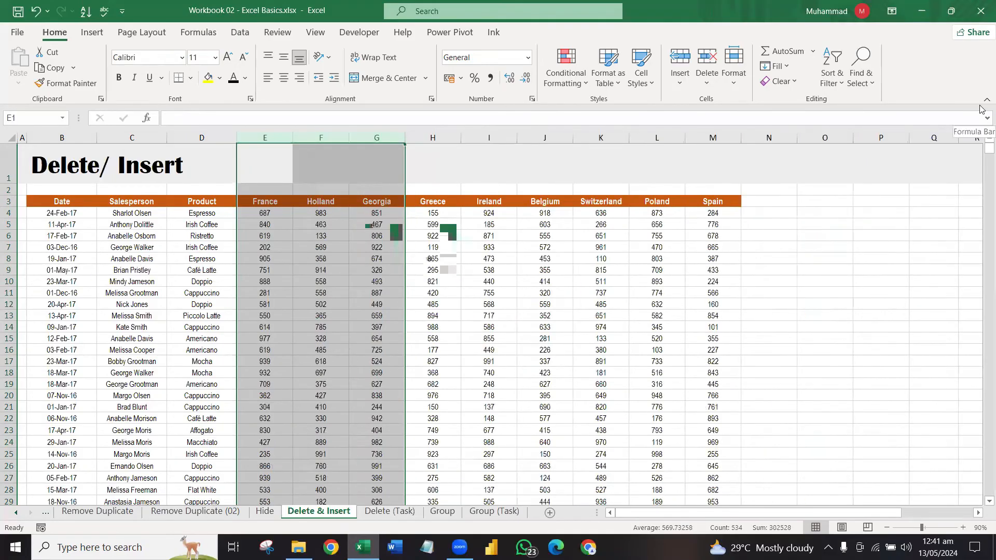
key("ctrl+z")
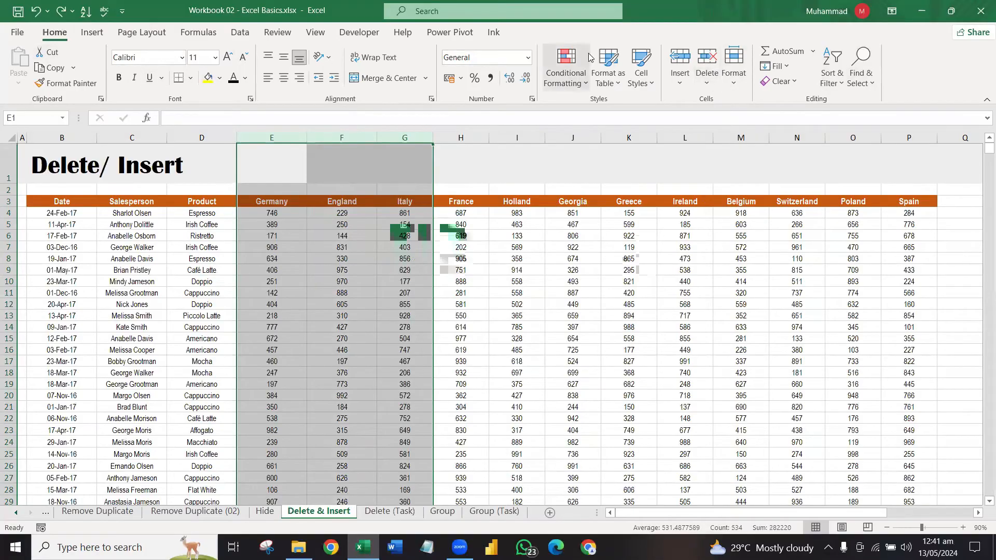
left_click(708, 61)
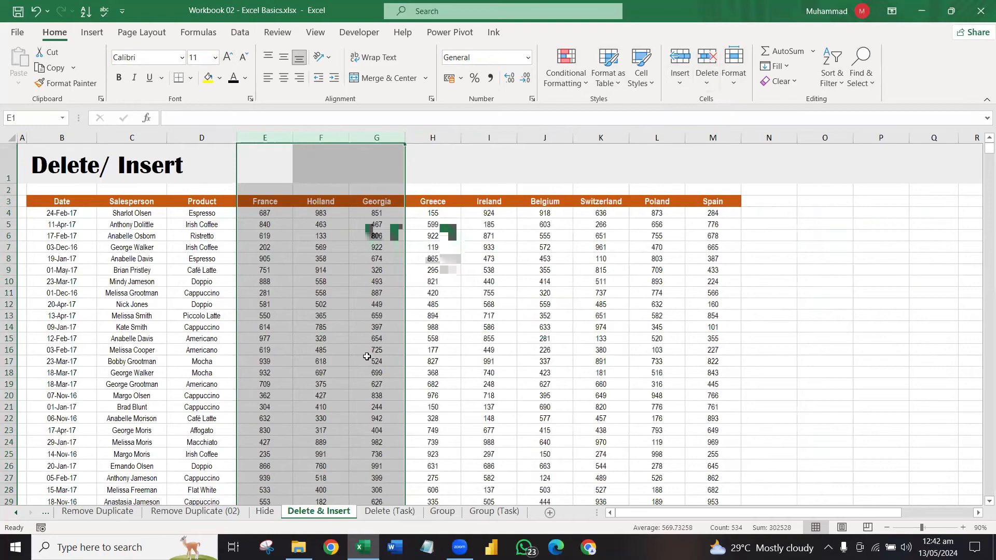
key("ctrl+z")
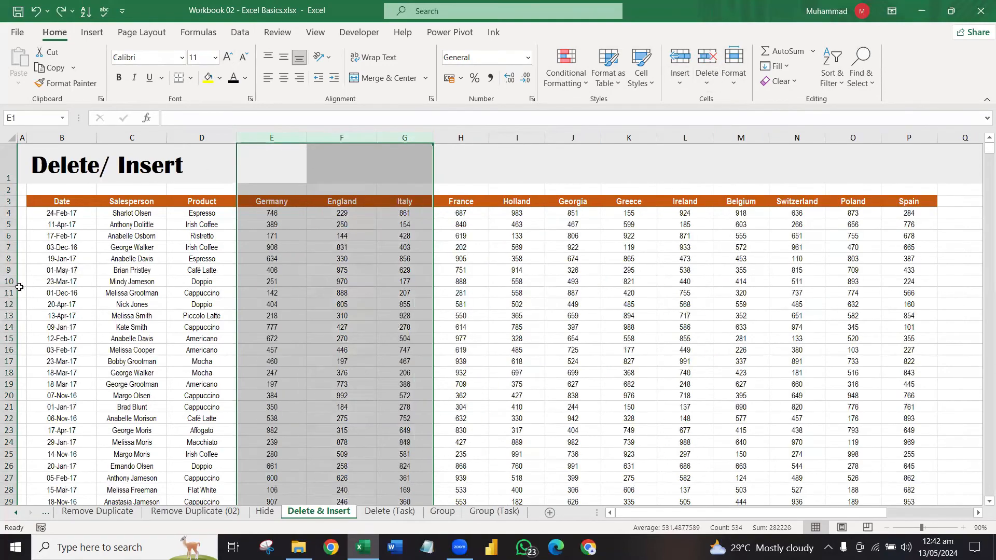
Step: Try deleting table rows 6 to 14, undoing both the accidental row height change and the deletion
left_click_drag(8, 254, 9, 283)
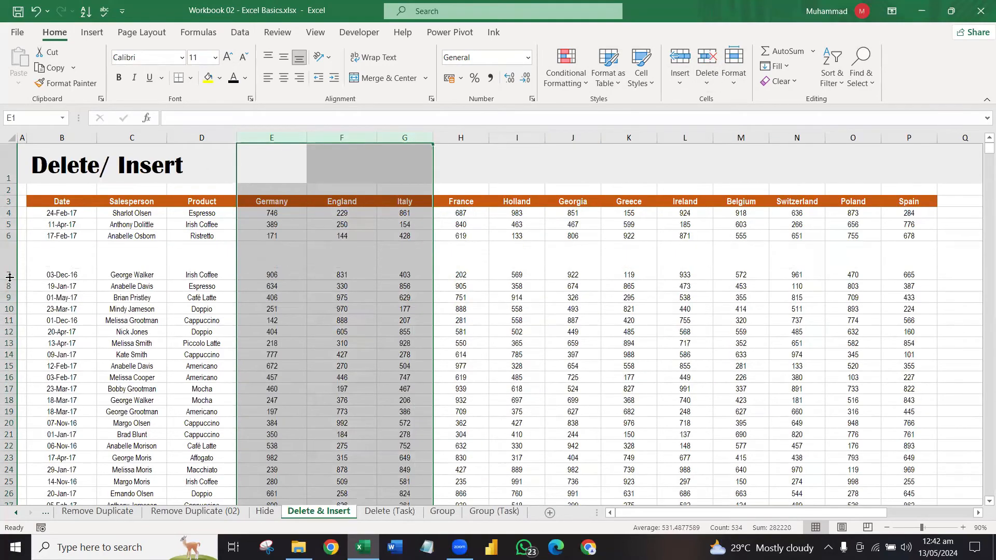
key("ctrl+z")
left_click_drag(10, 239, 10, 326)
right_click(9, 289)
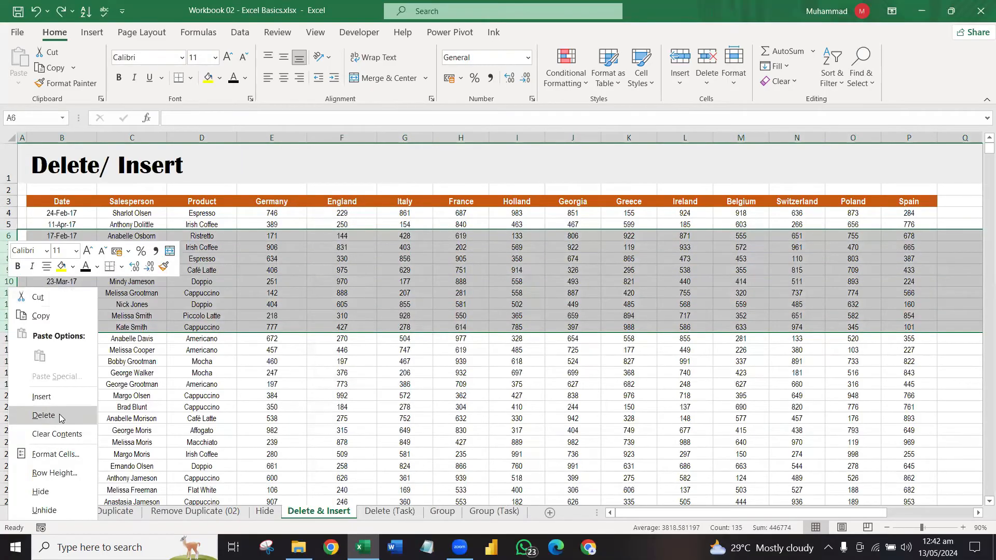
left_click(44, 415)
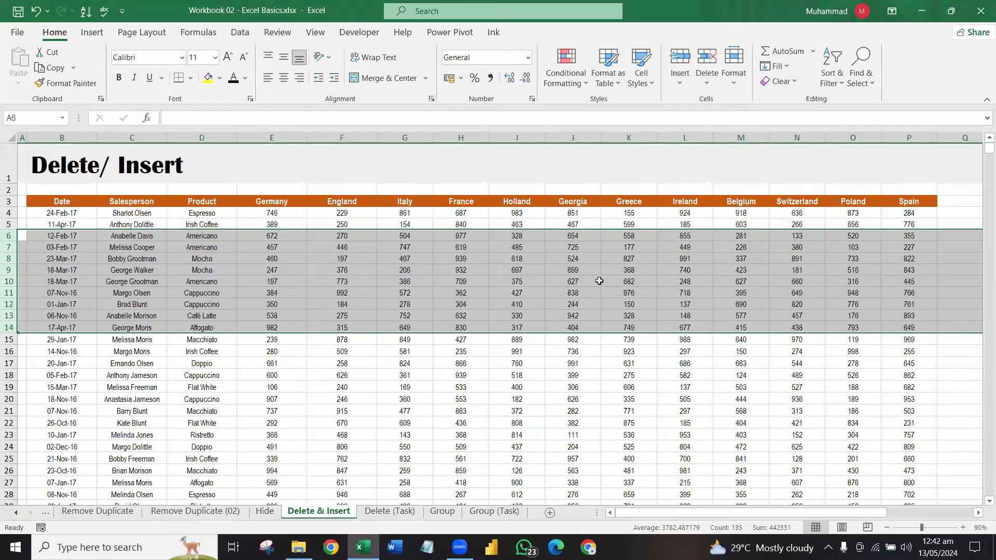
key("ctrl+z")
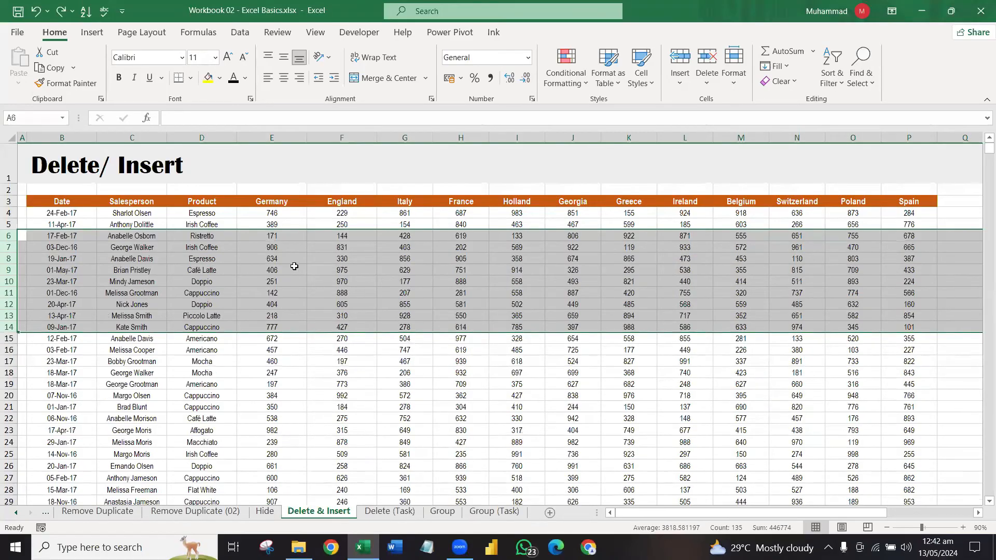
left_click(314, 255)
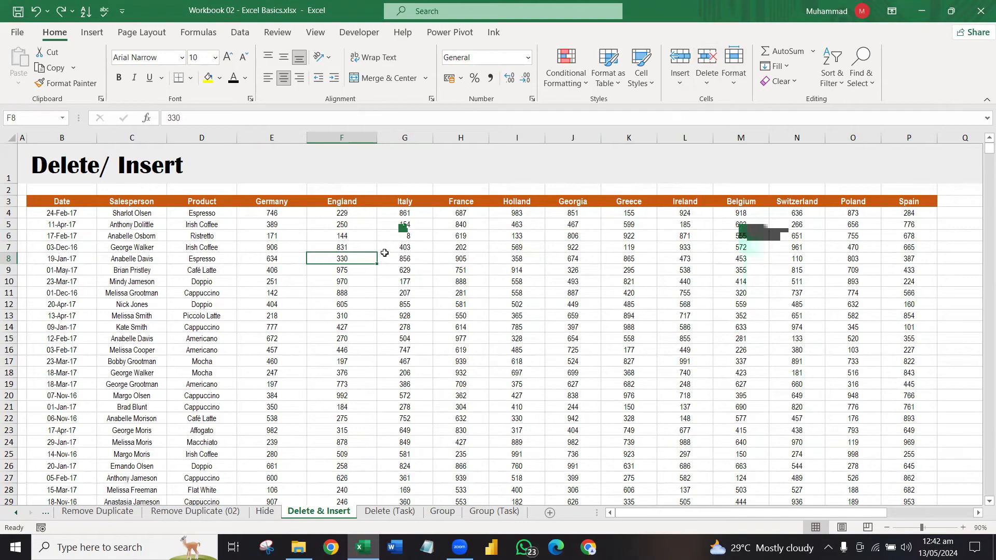
Step: Try clearing the England value in F6 and the England header in F3, undoing each change
left_click_drag(327, 234, 469, 306)
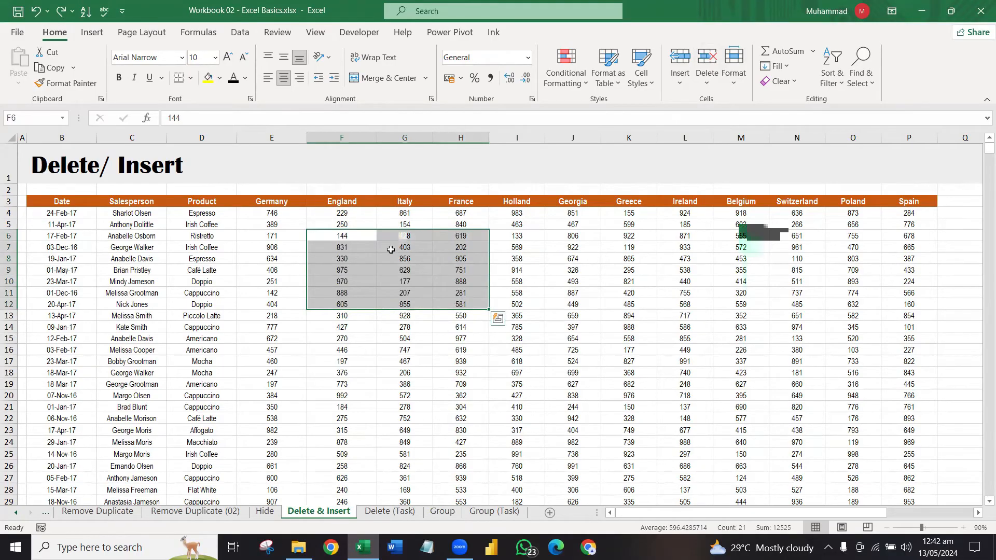
left_click(404, 253)
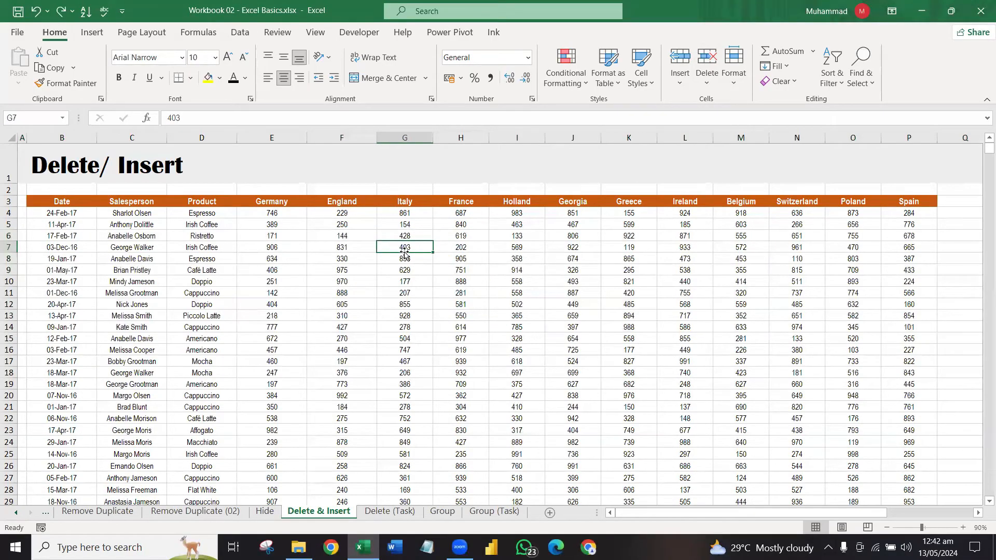
left_click(351, 239)
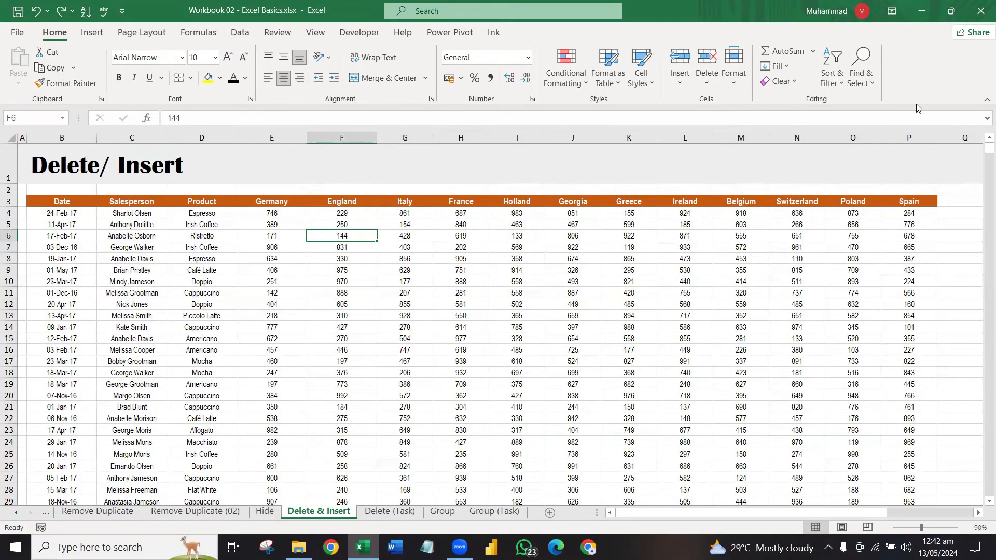
key("Delete")
key("ctrl+z")
left_click(360, 204)
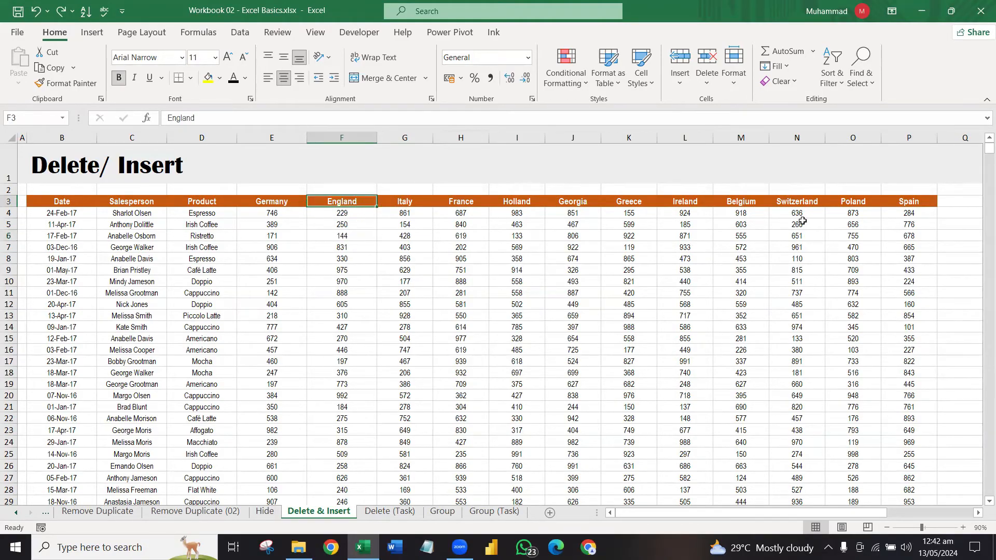
key("Delete")
key("ctrl+z")
Step: Try deleting the four columns from Germany to France (E:H), and undo the deletion
left_click_drag(272, 138, 464, 136)
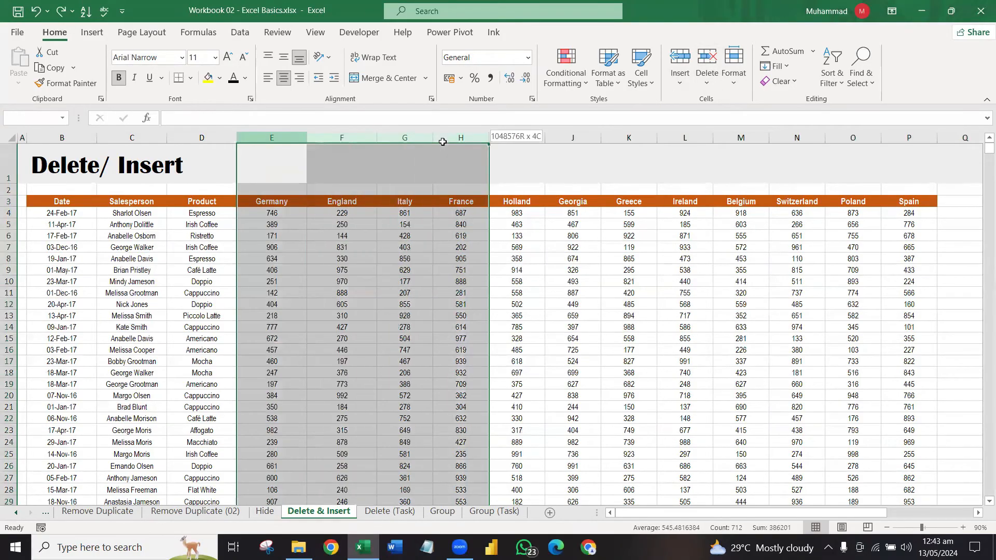
left_click(701, 66)
key("ctrl+z")
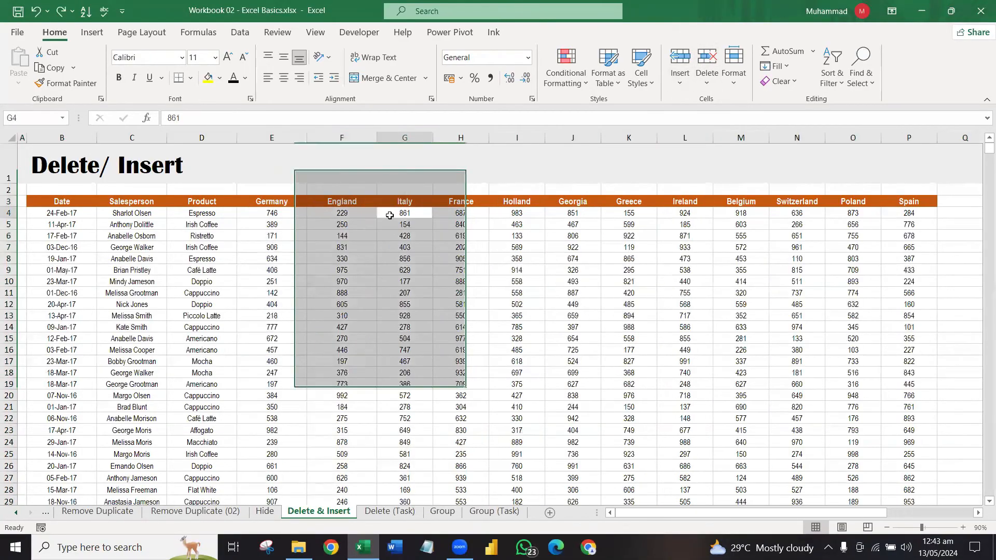
left_click(404, 213)
Step: Try deleting rows 7 to 18 of the table, and undo the deletion
left_click_drag(9, 247, 8, 373)
right_click(9, 372)
left_click(50, 225)
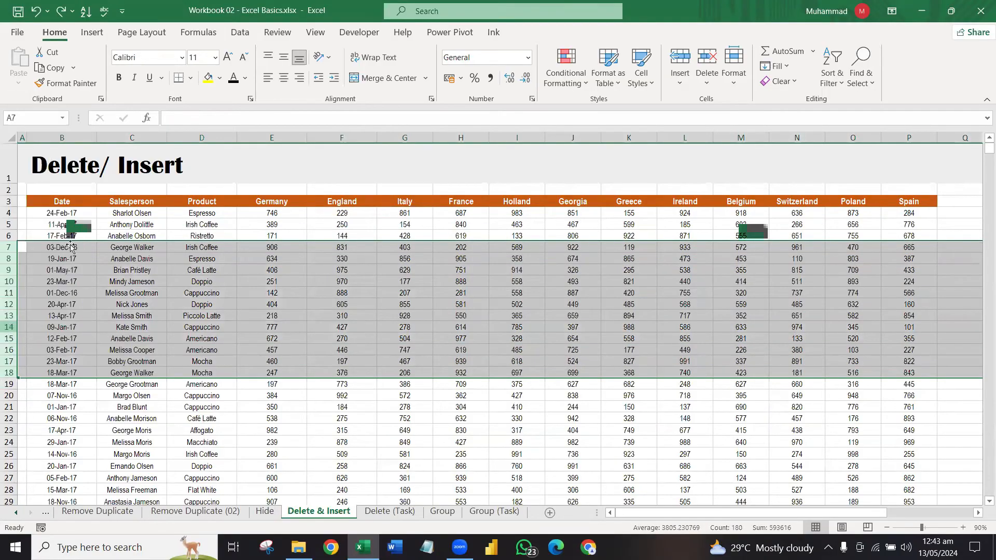
key("ctrl+z")
left_click(387, 299)
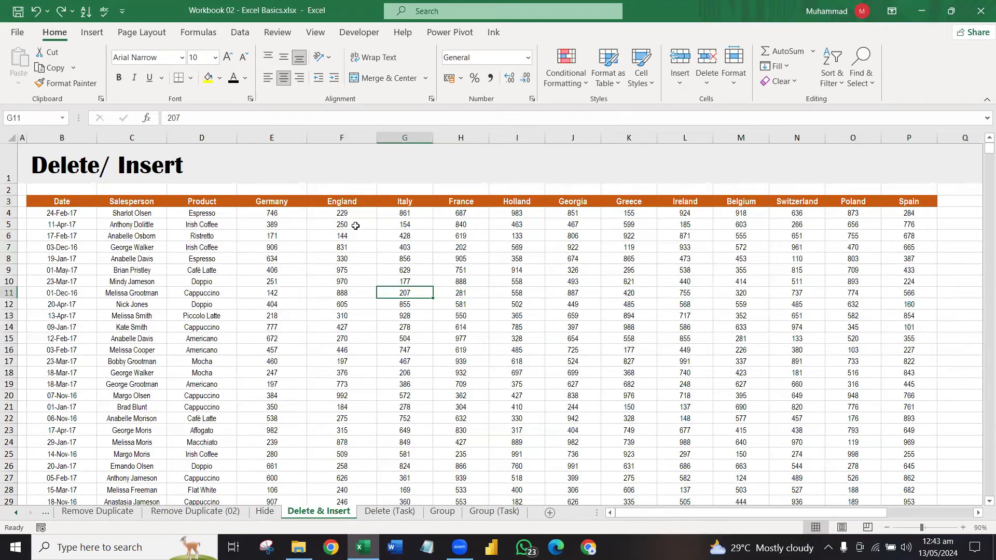
Step: Try deleting only part of the England column, first cells F4:F15 and again F4:F16, undoing each deletion
left_click_drag(361, 217, 348, 341)
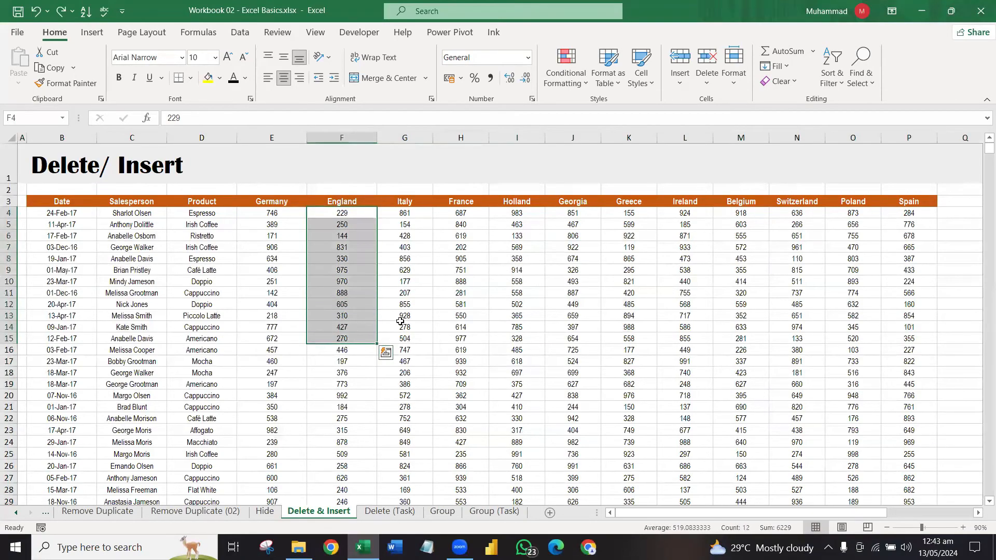
left_click(706, 58)
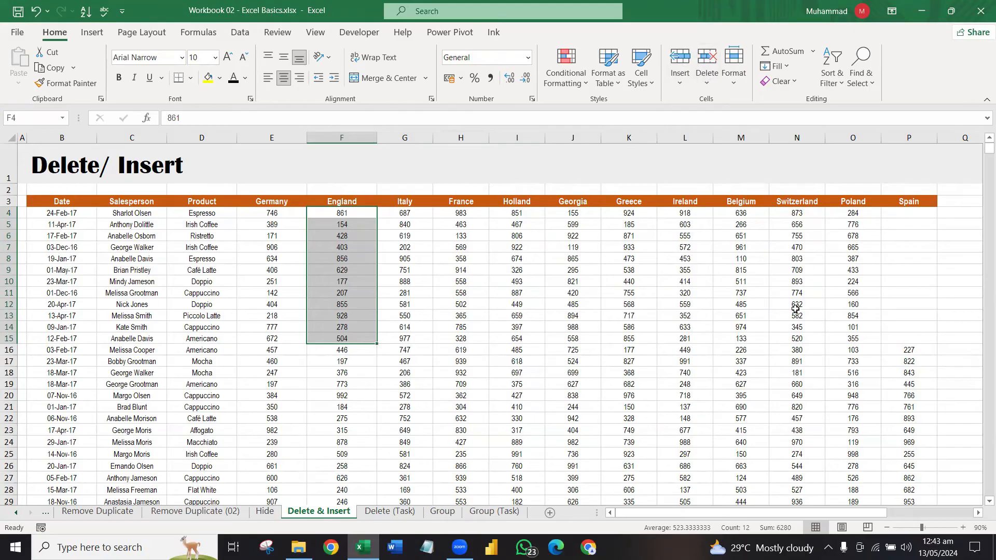
key("ctrl+z")
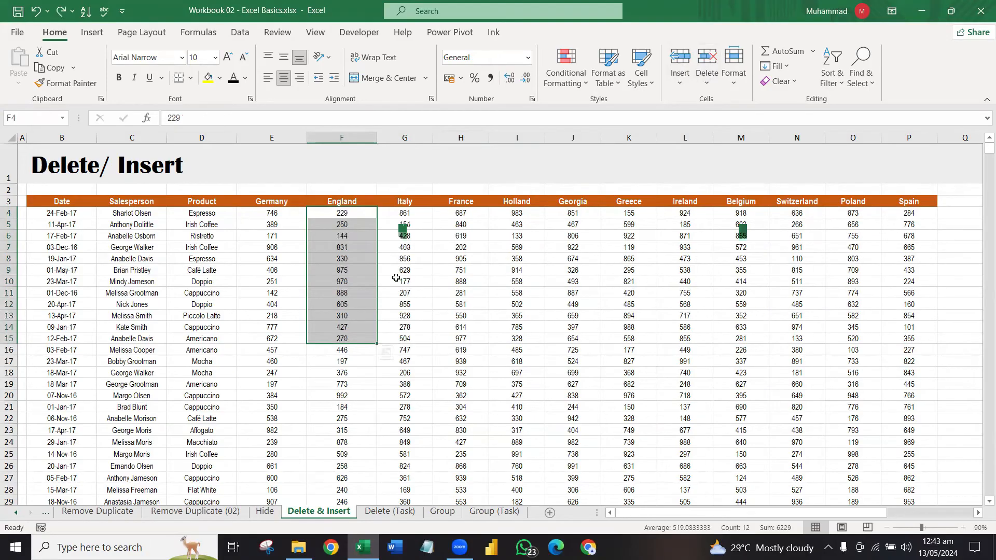
left_click(450, 236)
left_click_drag(355, 213, 346, 349)
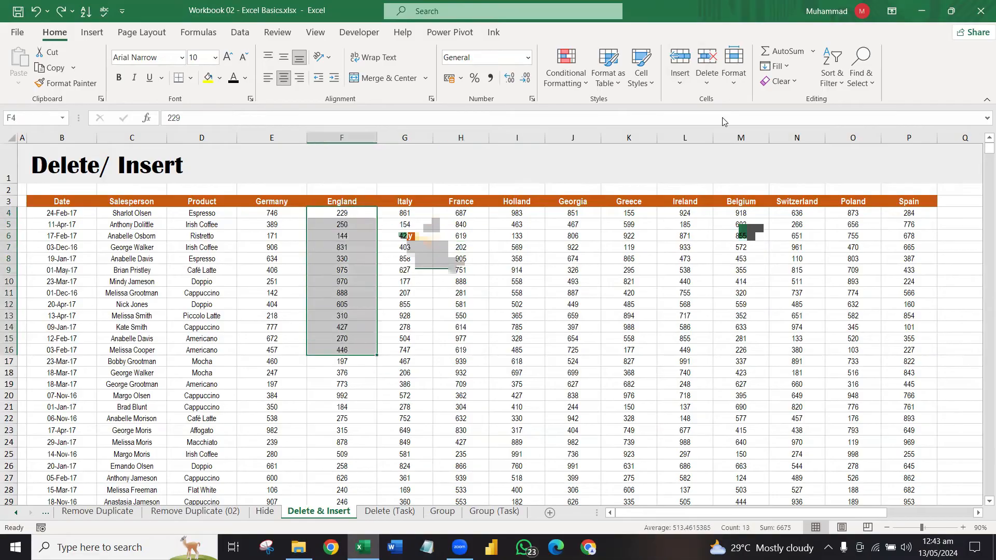
left_click(707, 56)
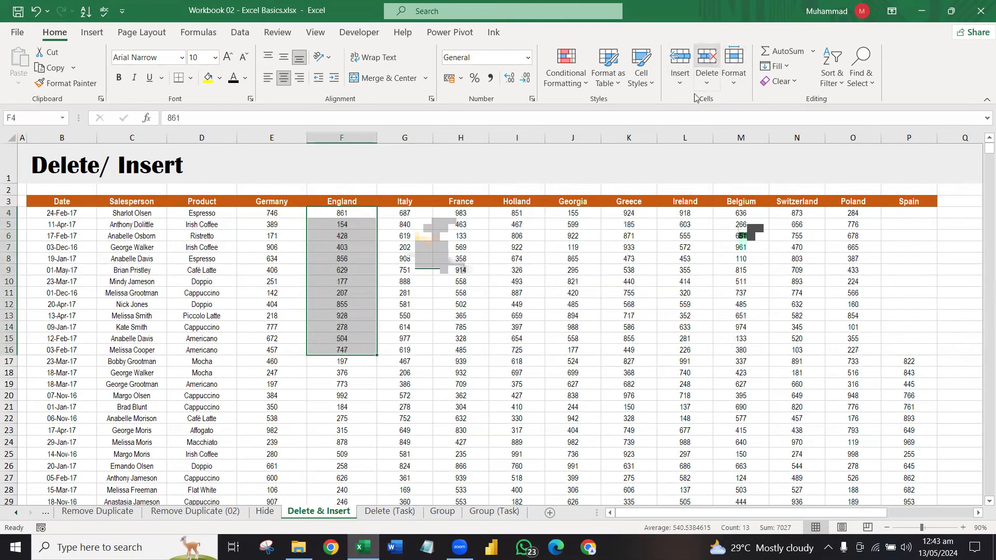
key("ctrl+z")
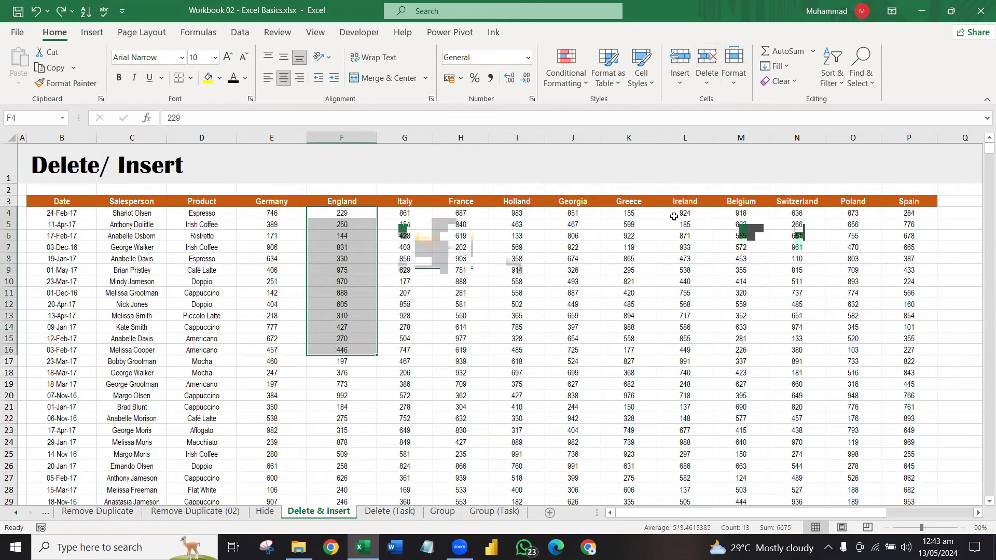
Step: Delete the empty cell R6 beyond the Spain column, and return to the start of the table
left_click_drag(847, 513, 936, 513)
left_click(650, 236)
left_click(704, 63)
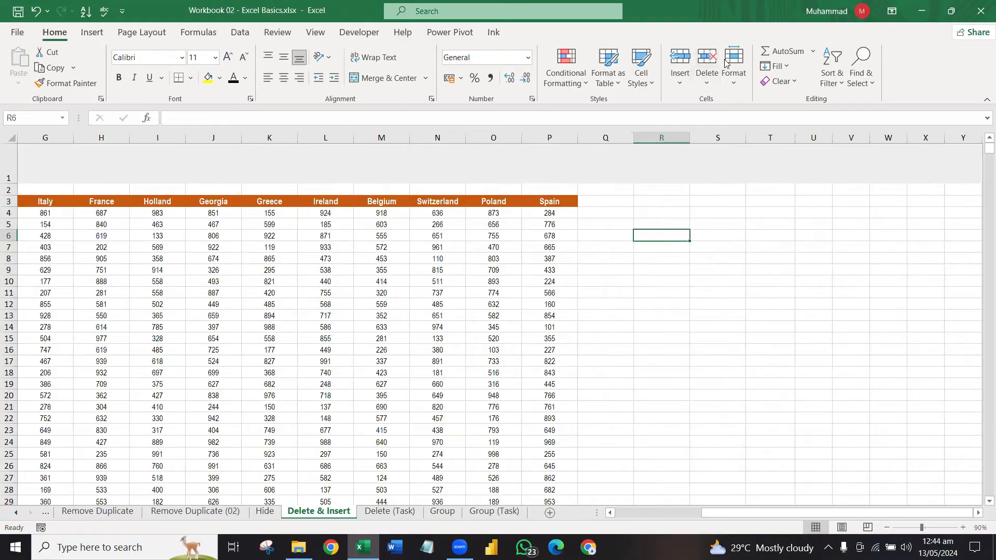
left_click_drag(779, 513, 450, 515)
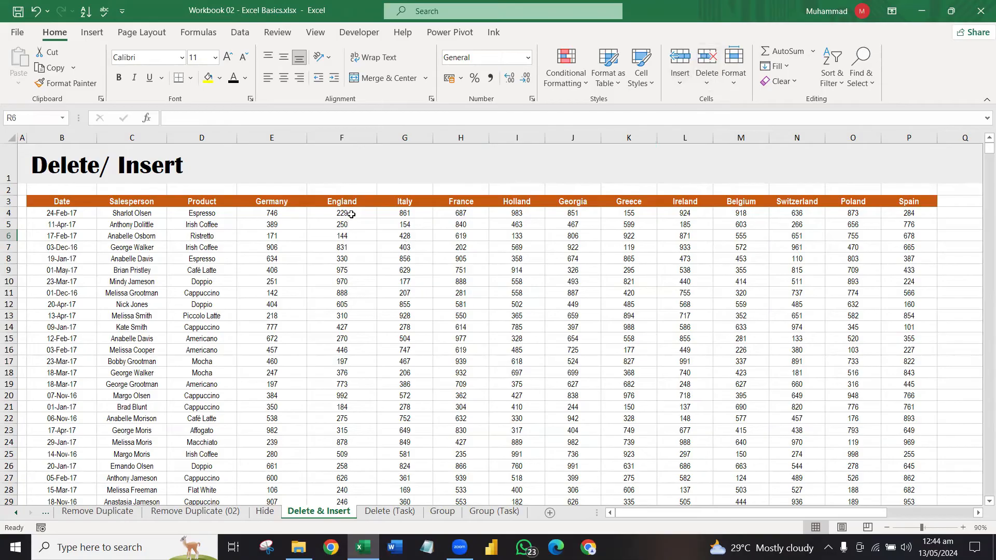
Step: Try deleting England cells F4:F16 with the Shift cells left option, and undo the deletion
left_click_drag(351, 214, 339, 351)
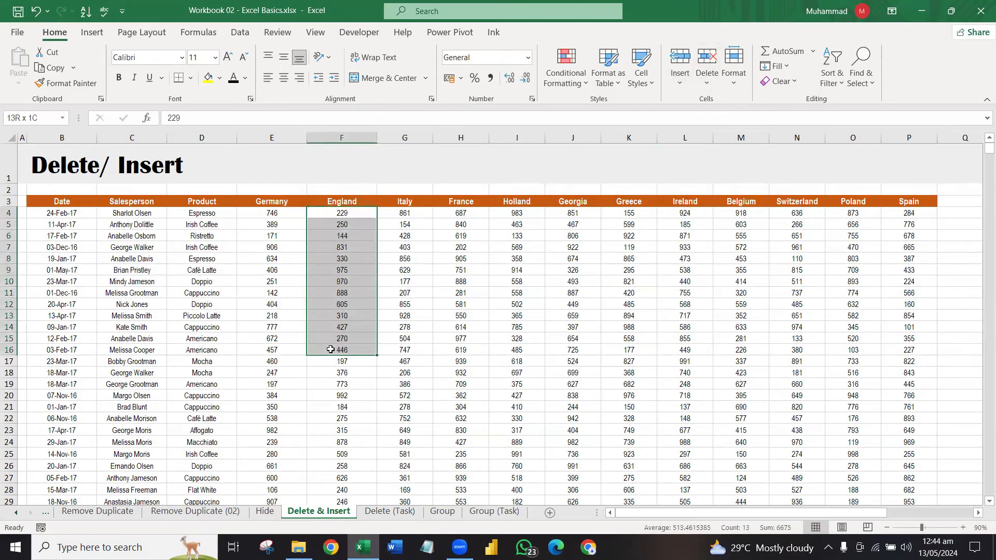
left_click(707, 82)
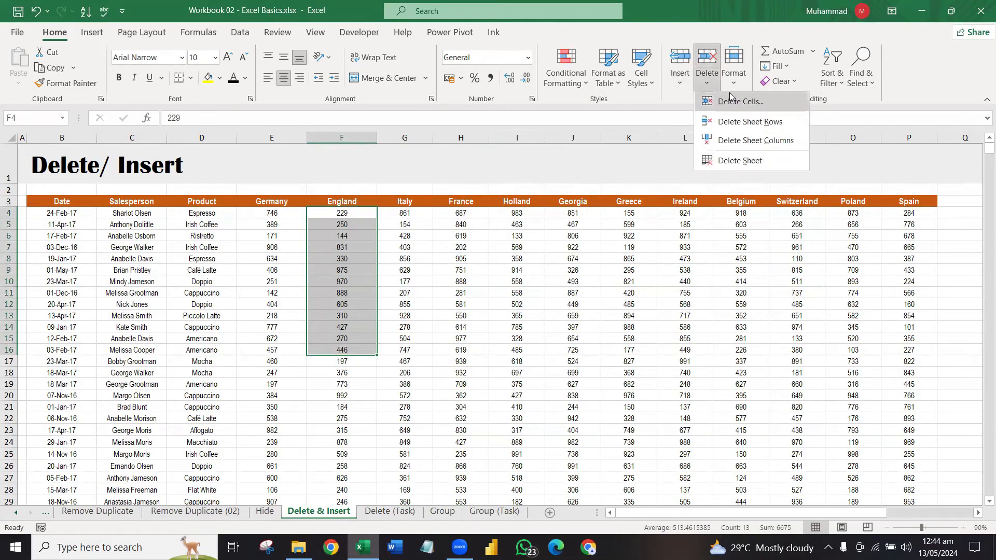
left_click(767, 102)
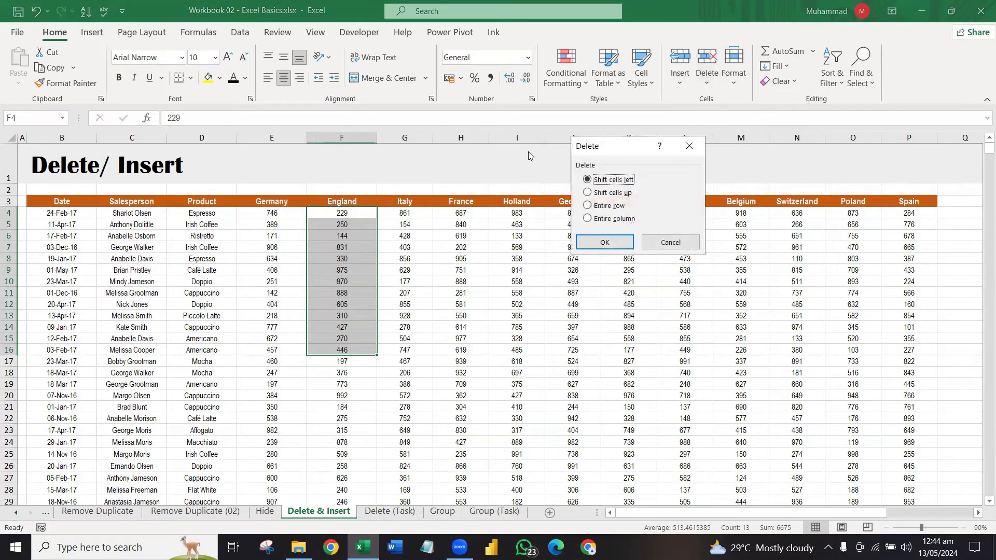
left_click_drag(600, 152, 517, 172)
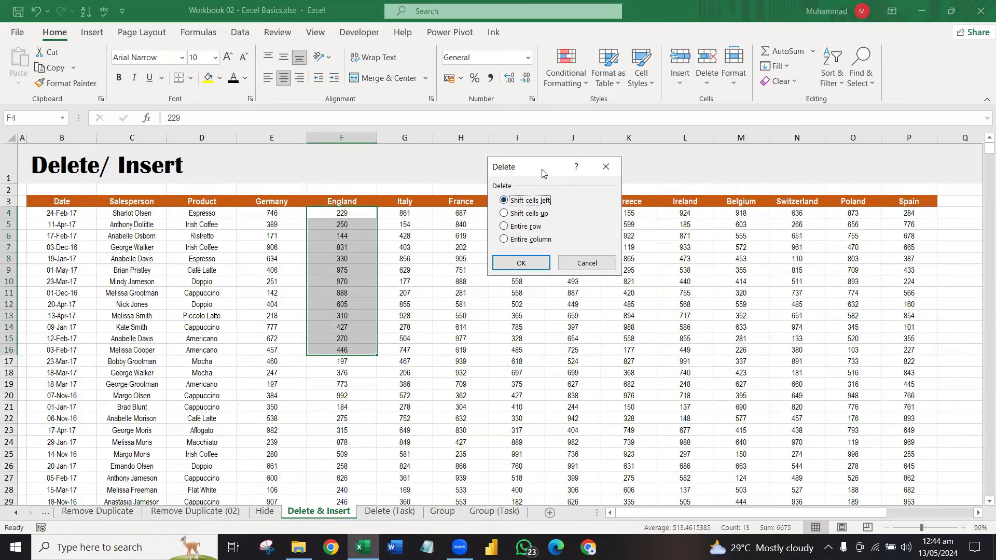
left_click_drag(543, 173, 523, 112)
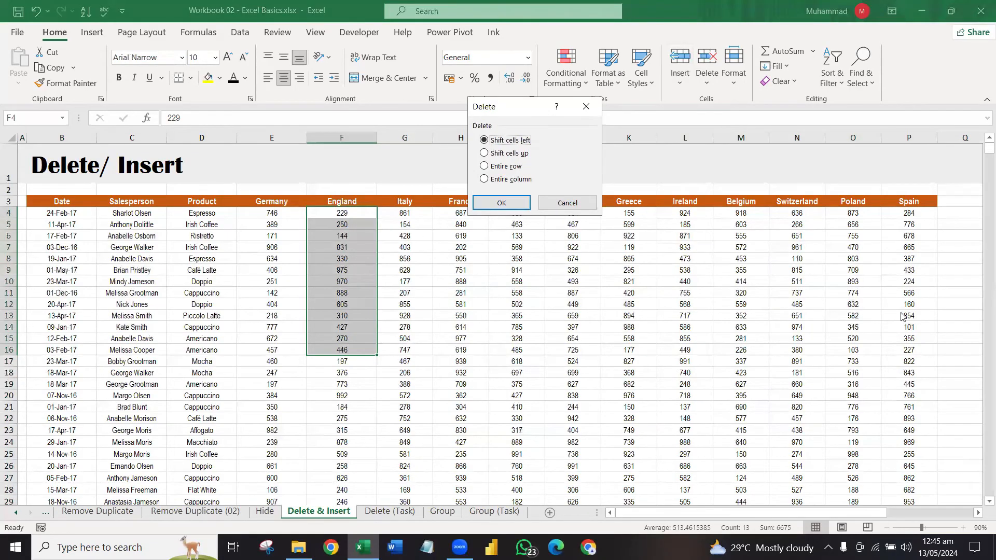
left_click(516, 202)
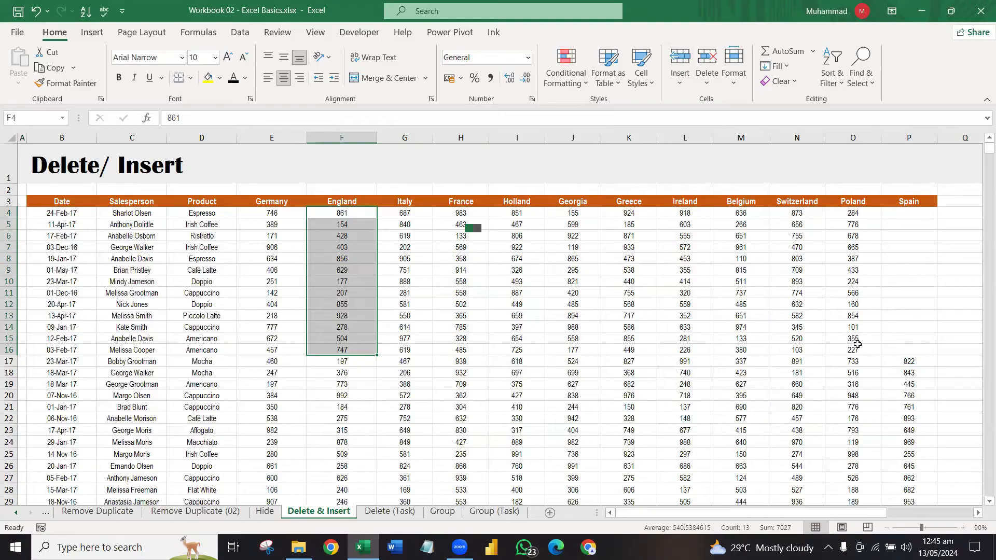
key("ctrl+z")
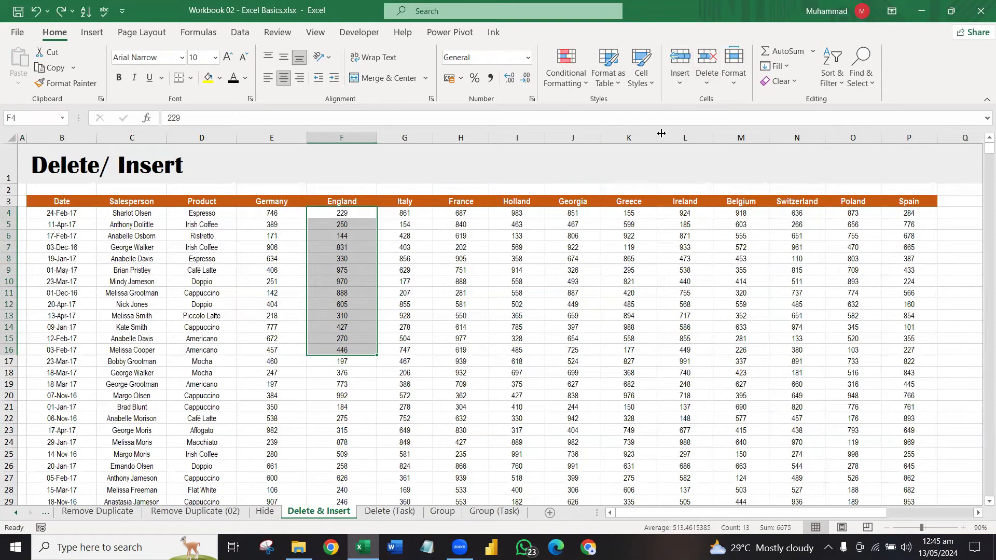
Step: Delete cells H4:H14 of the France column with the Shift cells up option
left_click(533, 289)
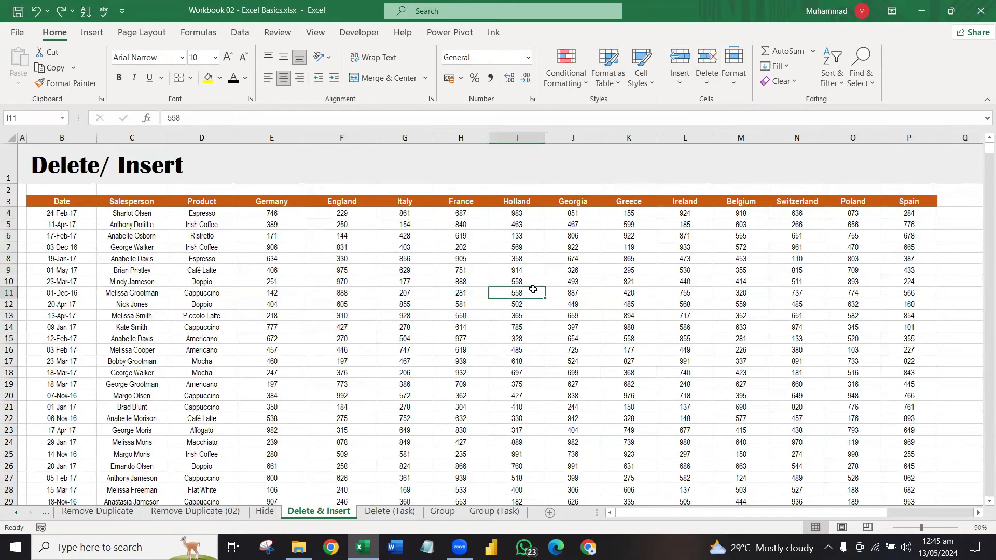
key("ctrl+Down")
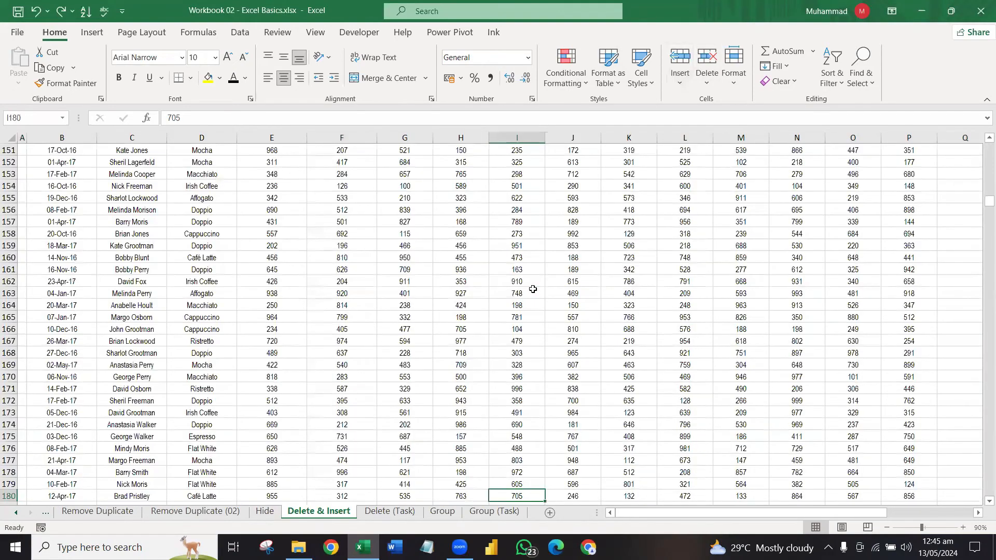
key("ctrl+Up")
key("Left")
key("Down")
key("shift+Down")
key("shift+Down")
key("shift+Down")
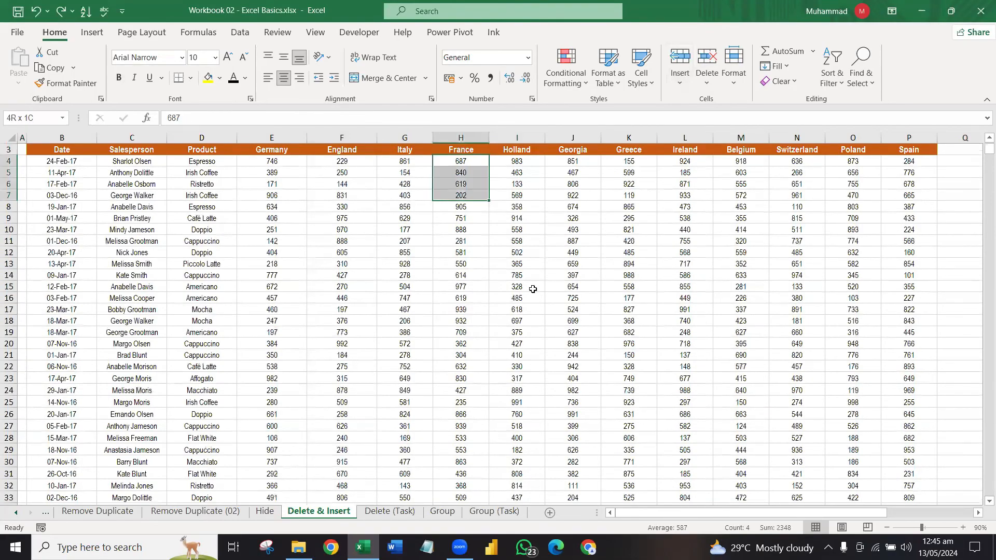
key("shift+Down")
key("shift+Down")
key("shift+Down")
key("shift+Down")
key("shift+Down")
key("shift+Down")
key("shift+Down")
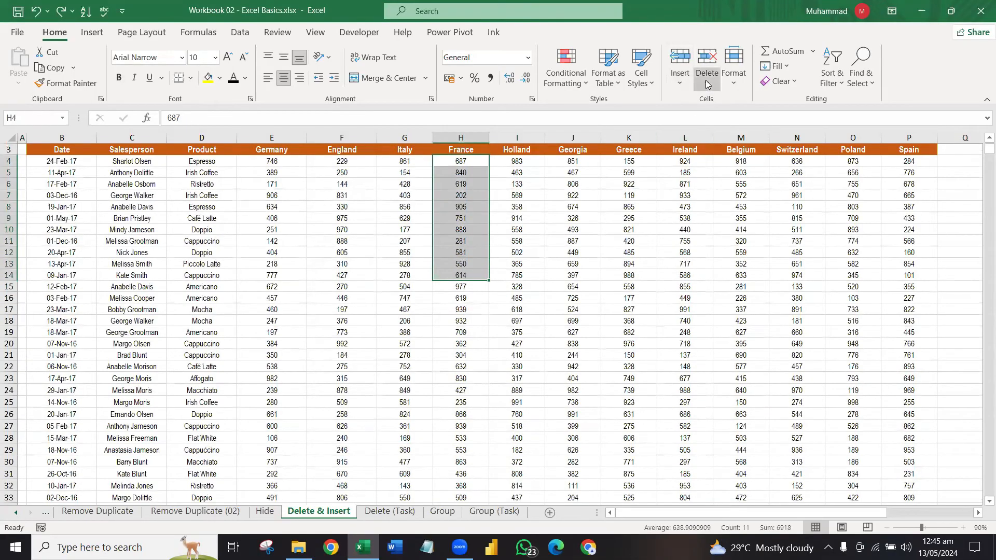
left_click(707, 84)
left_click(726, 100)
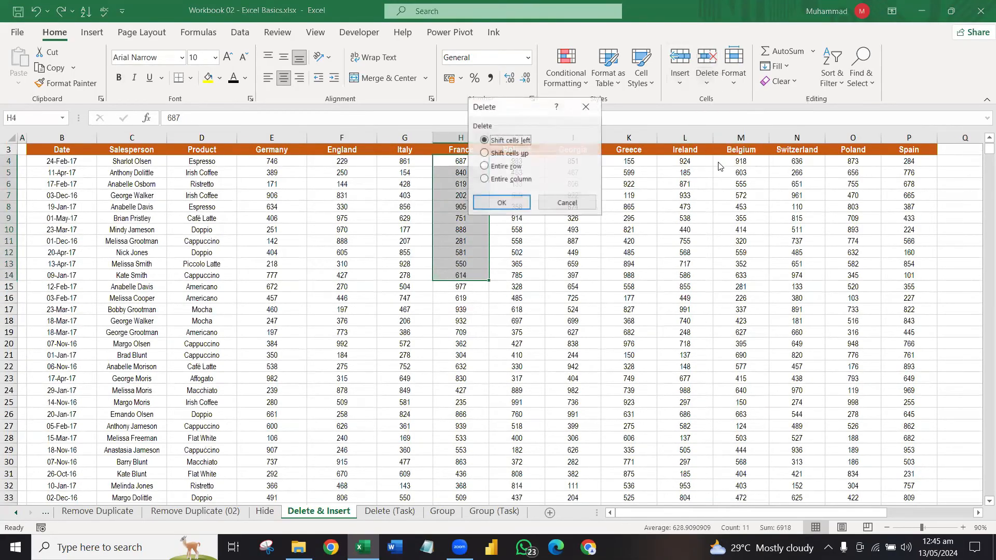
left_click(513, 153)
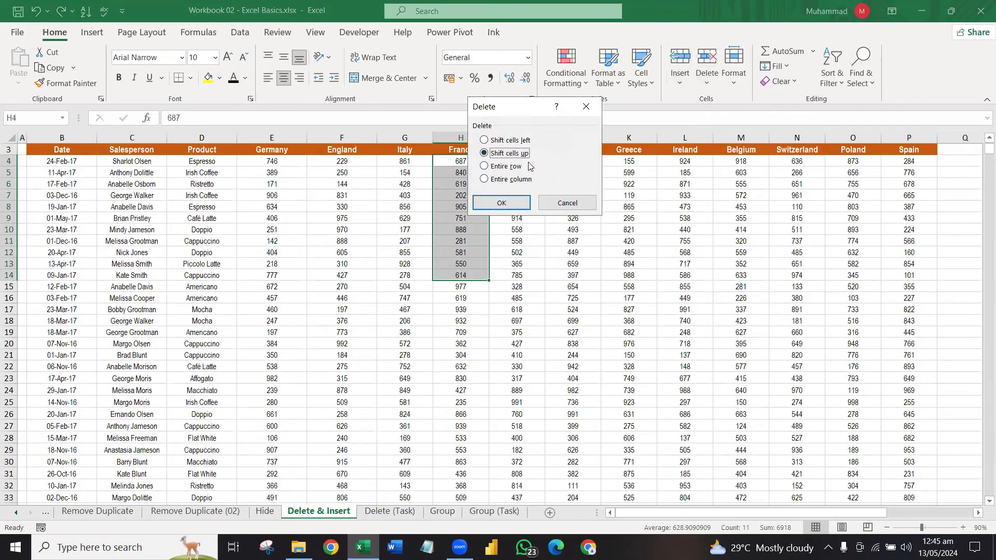
left_click(502, 203)
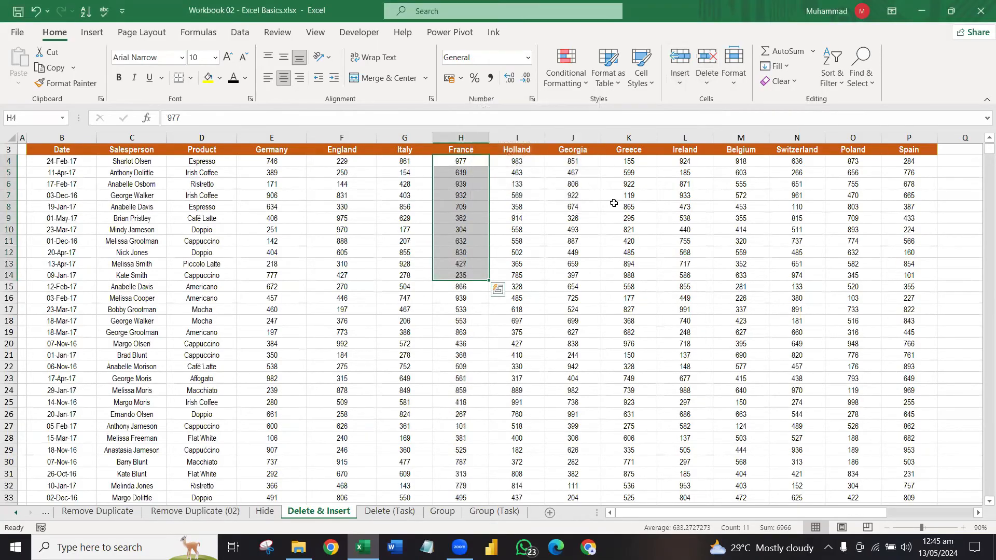
Step: Check the lower end of the France column, undo the cell deletion, and return to England's first value in F4
key("ctrl+Down")
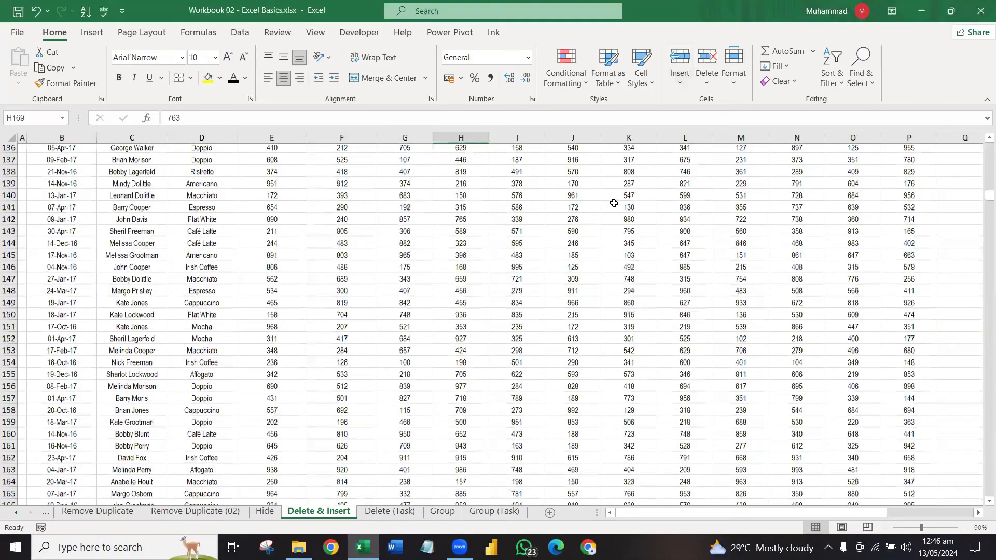
key("Down")
key("Down")
key("Down")
key("Down")
key("Down")
key("Down")
key("Down")
key("Down")
key("Down")
key("Down")
key("ctrl+z")
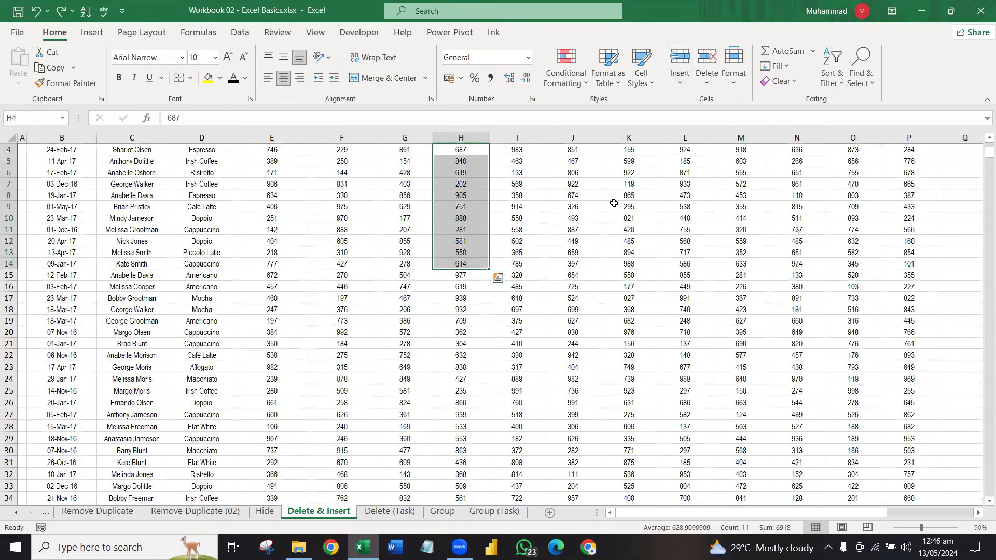
scroll(613, 203, "up", 1)
key("Left")
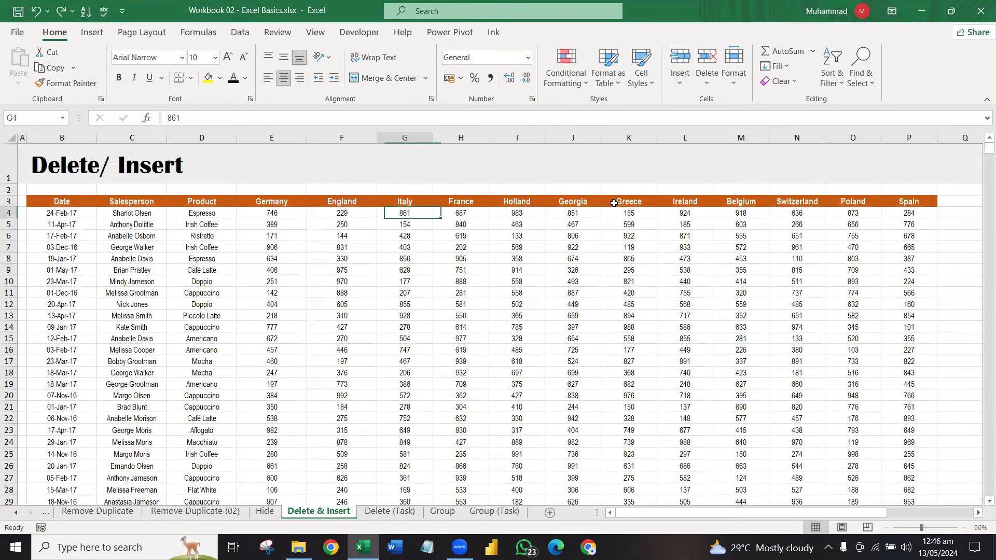
key("Left")
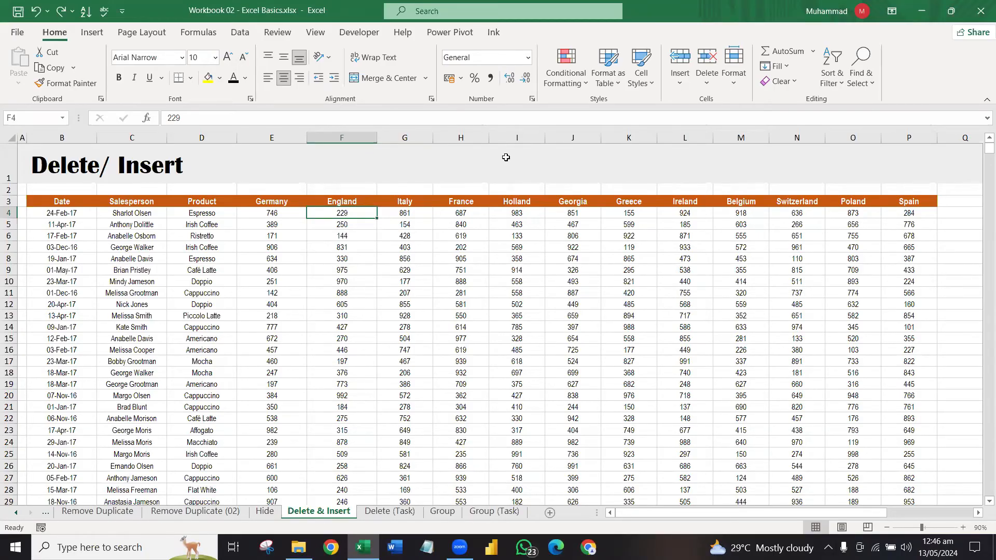
Step: Try inserting a blank column before England, select its cells F3:F20, and undo the insertion
left_click(357, 134)
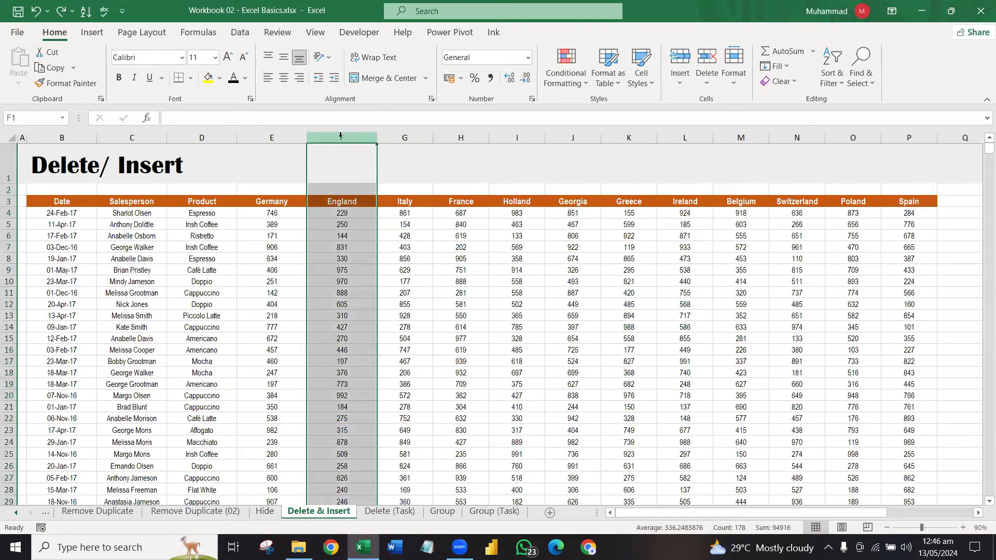
left_click(678, 58)
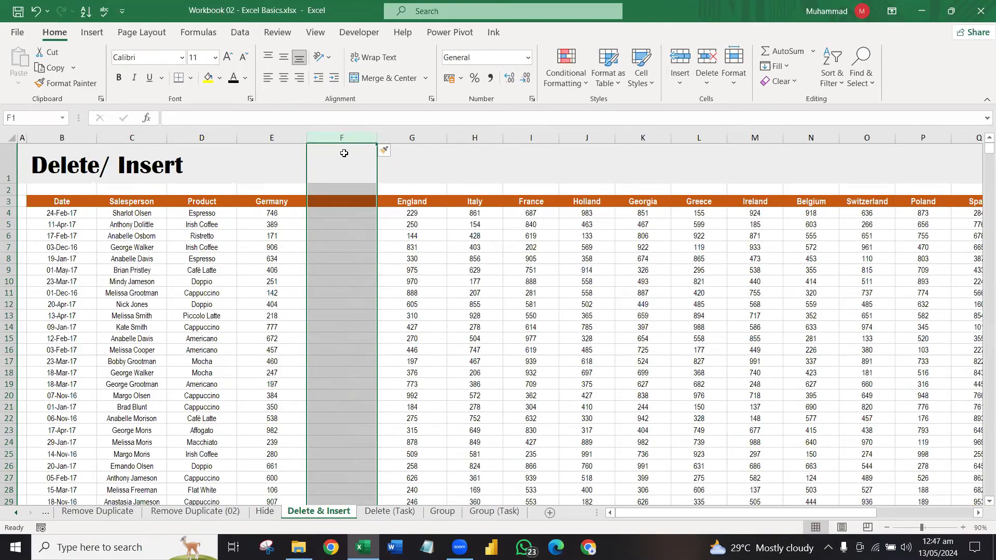
left_click_drag(339, 200, 353, 395)
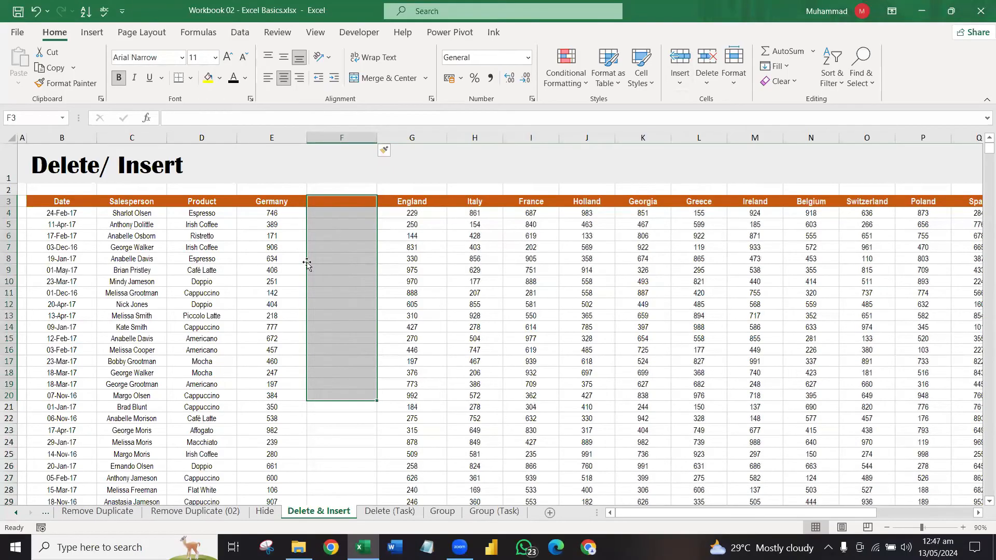
key("ctrl+z")
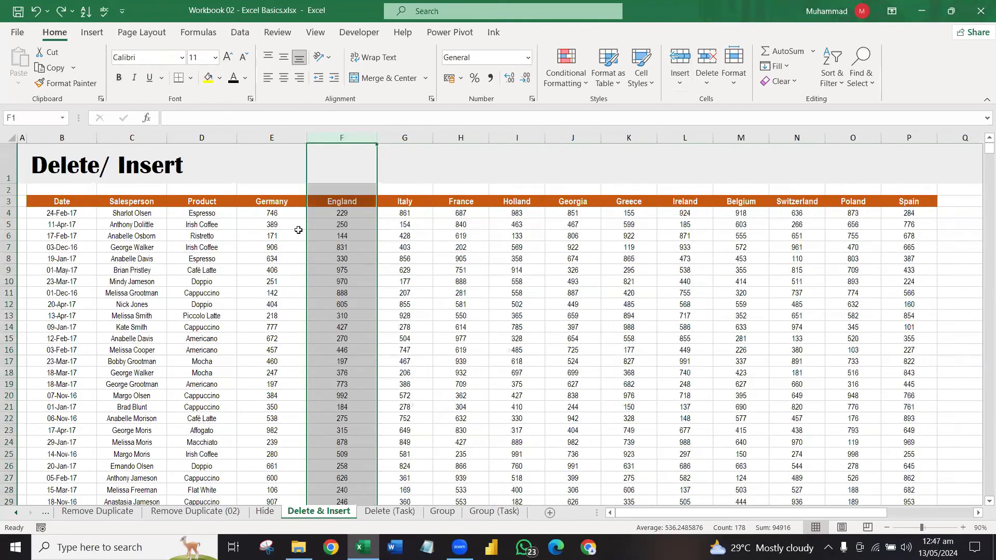
Step: Try inserting a blank row above row 8 of the table, and undo the insertion
right_click(7, 260)
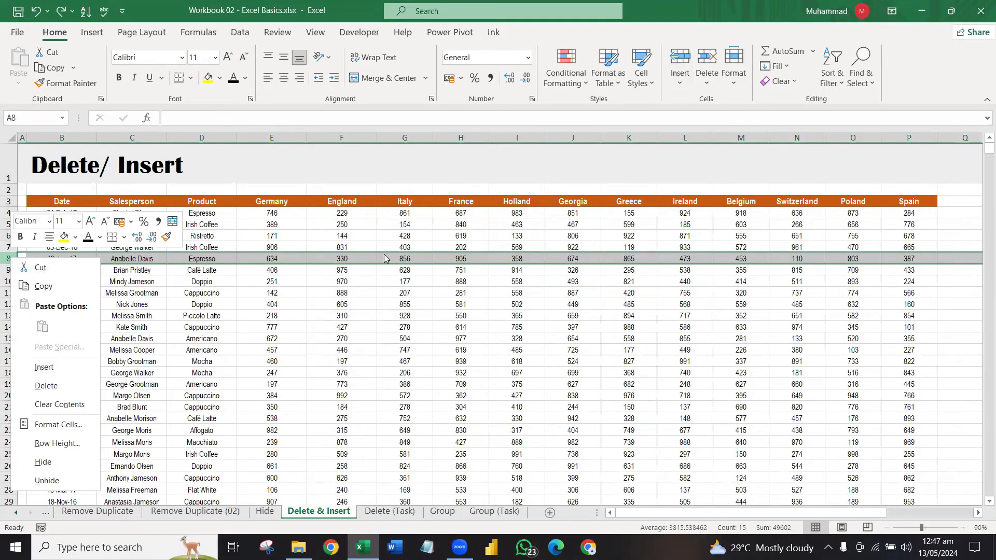
left_click(44, 367)
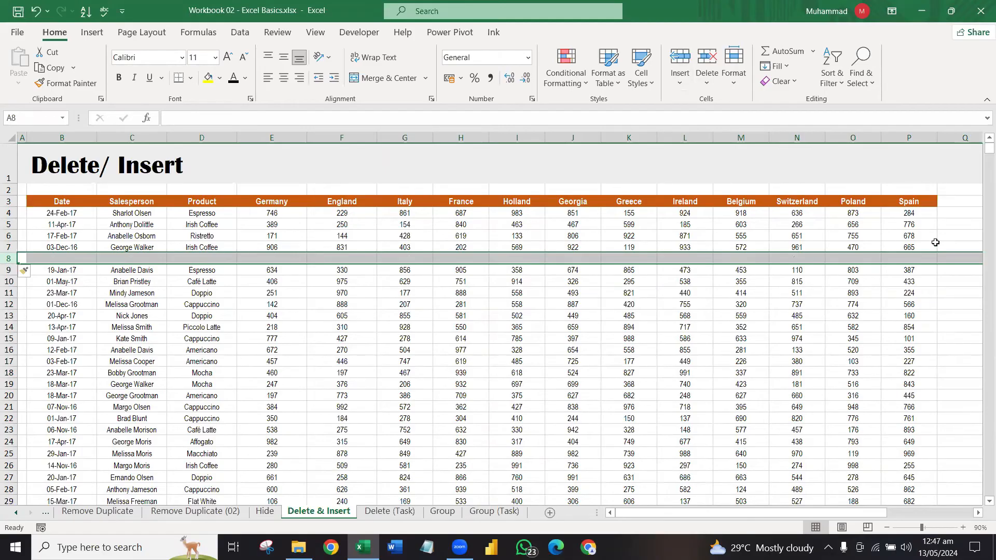
key("ctrl+z")
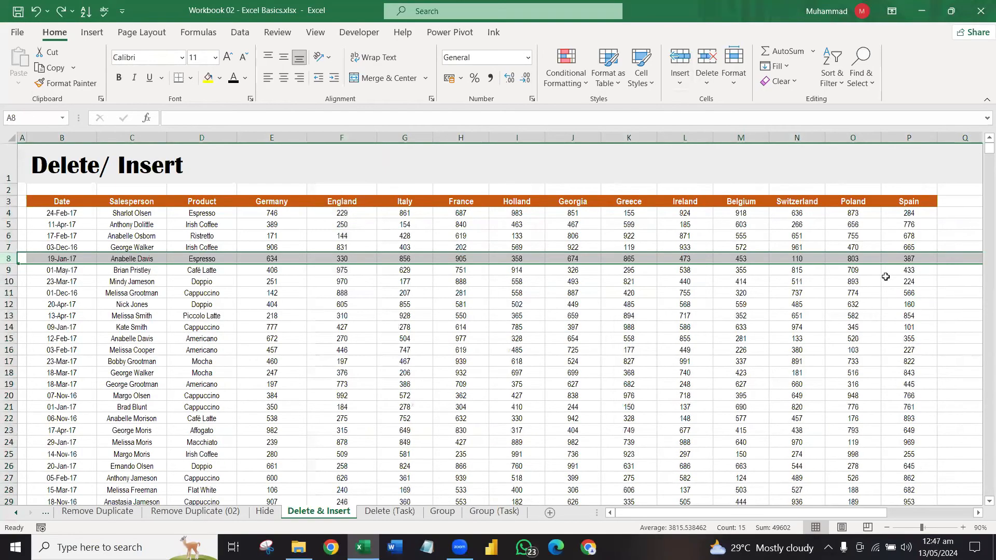
left_click(683, 83)
left_click(391, 261)
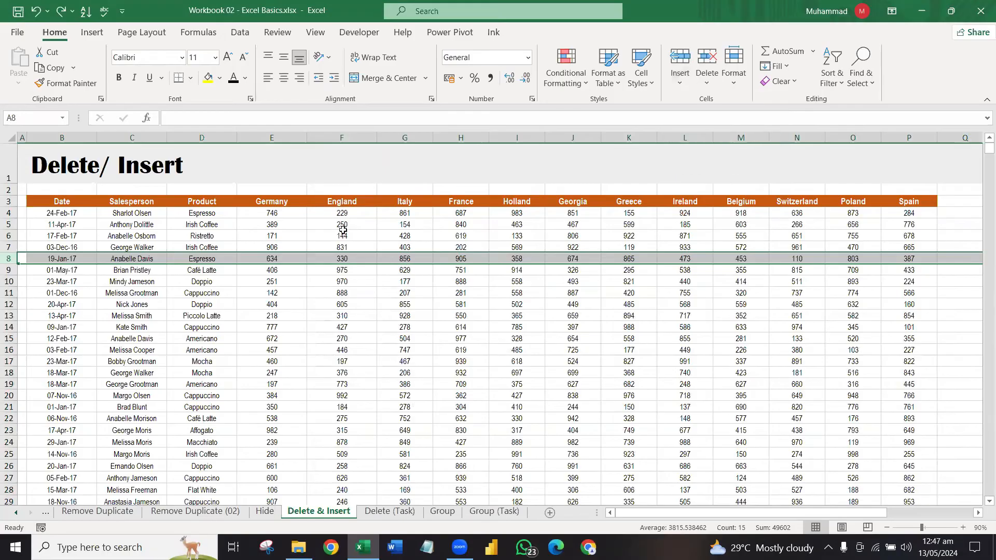
Step: Try inserting a blank cell at F6 with the Shift cells right option, and undo the insertion
left_click(343, 231)
left_click(680, 83)
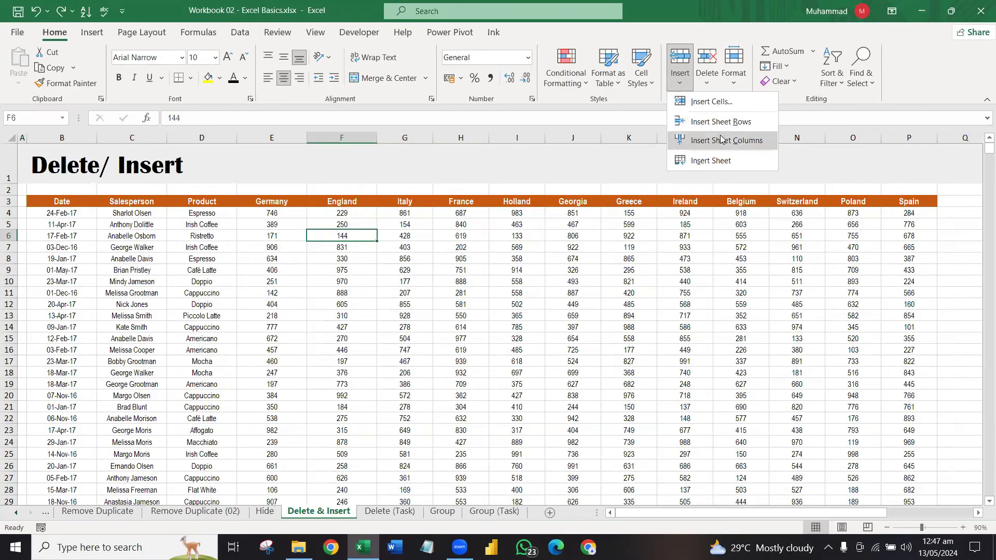
left_click(739, 104)
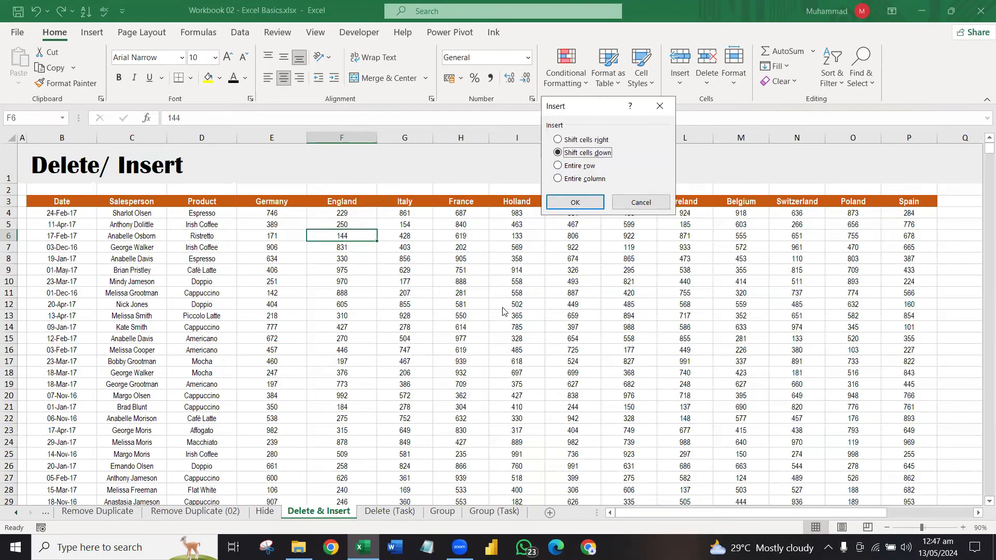
left_click(602, 140)
left_click(584, 201)
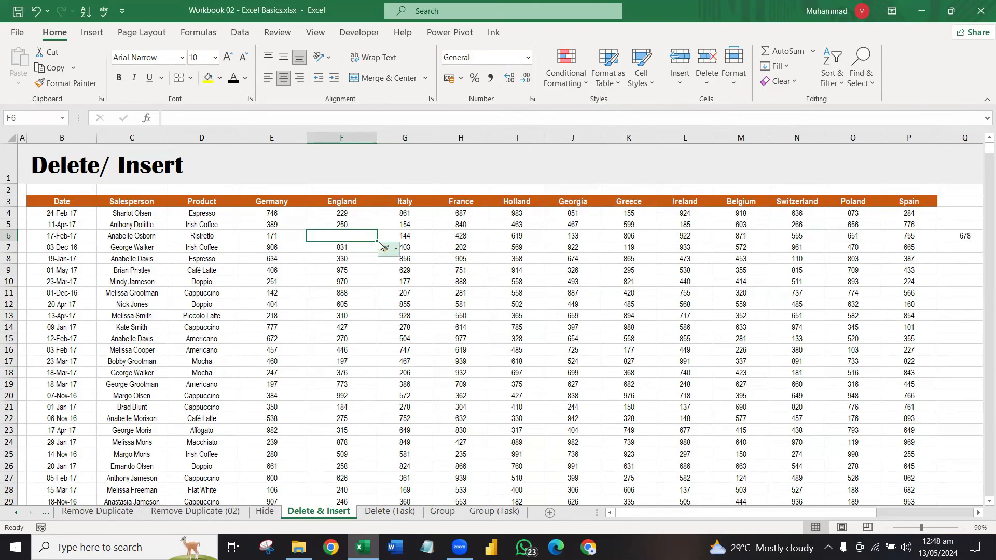
key("ctrl+z")
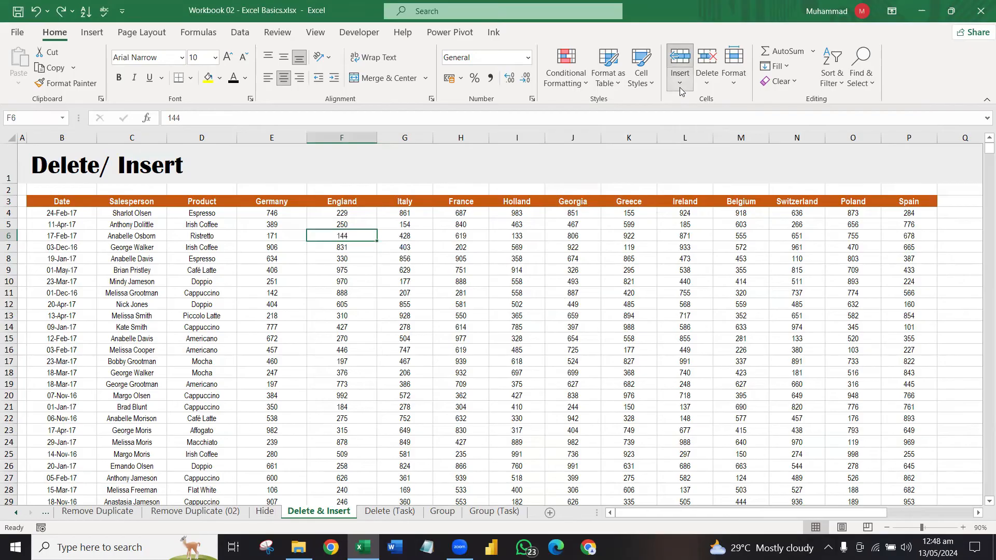
Step: Try inserting a cell at F6 with Shift cells down, check the England column's end, undo it, and return to the England header
left_click(679, 88)
left_click(690, 102)
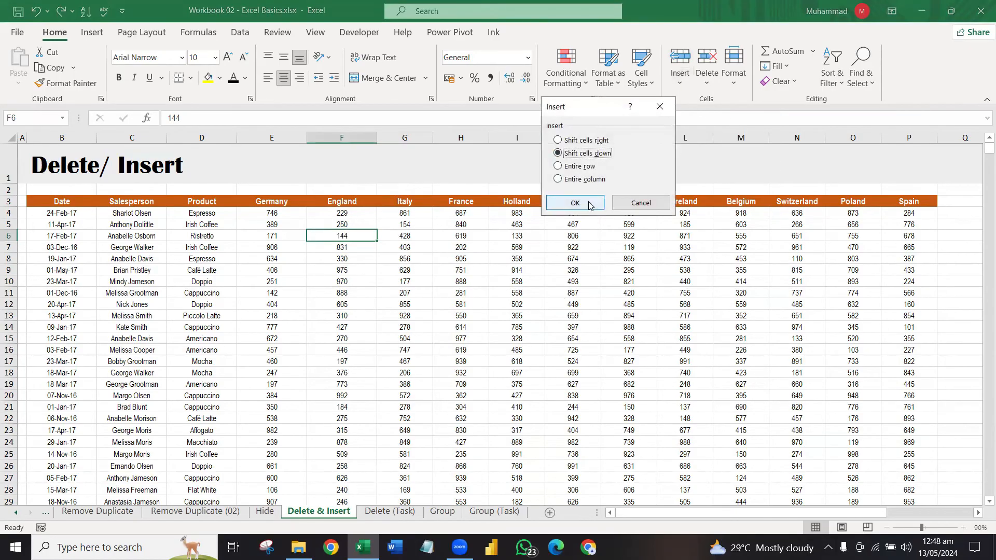
left_click(589, 205)
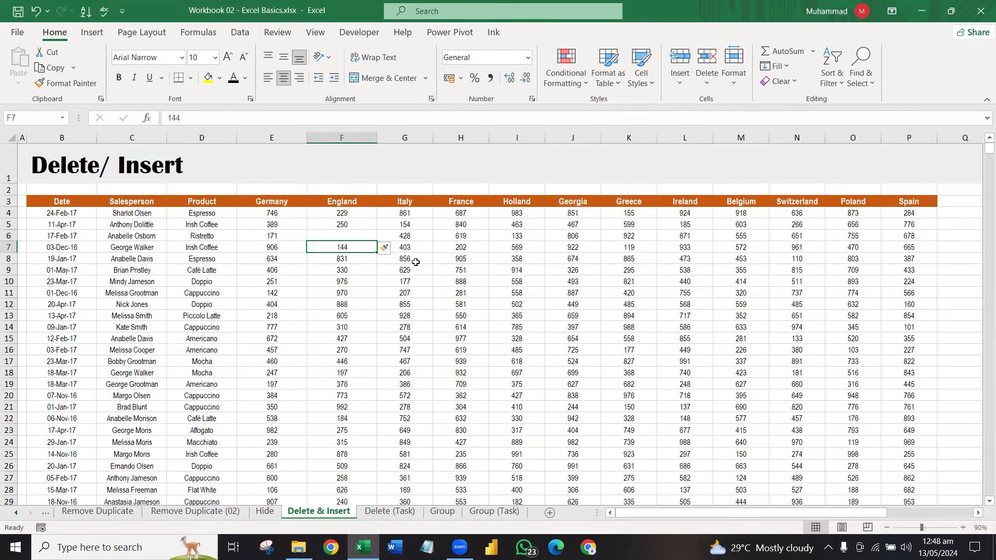
key("ctrl+Down")
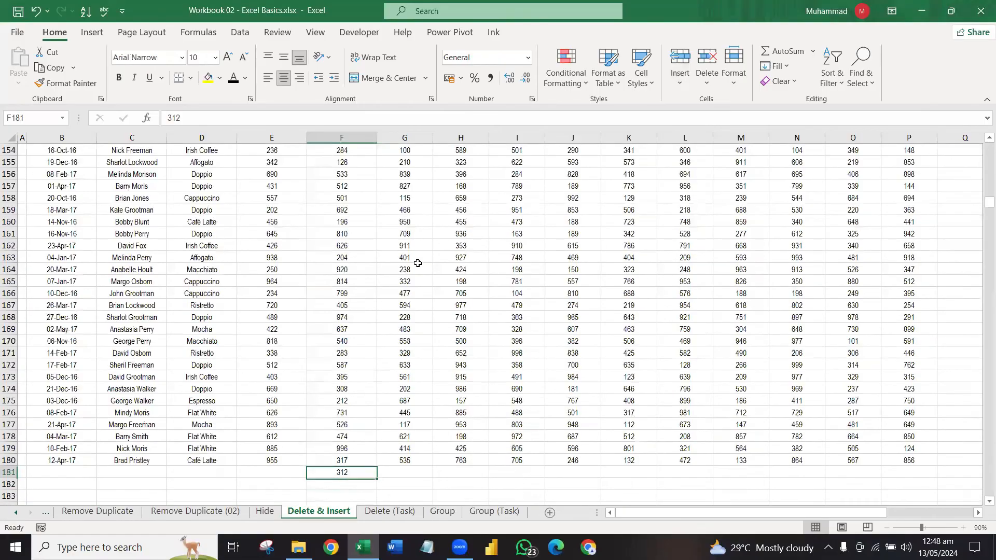
key("ctrl+Up")
key("ctrl+z")
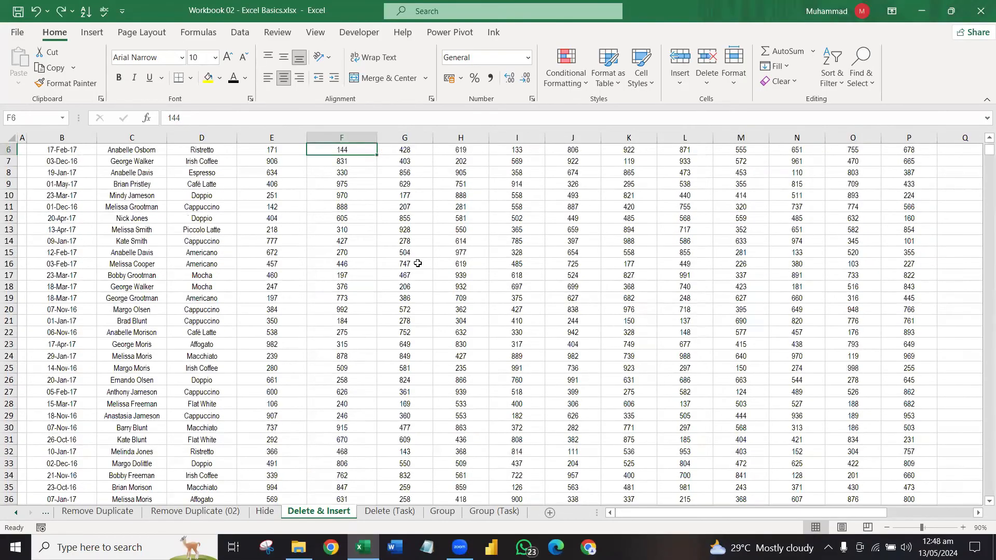
key("Up")
key("Up")
key("Up")
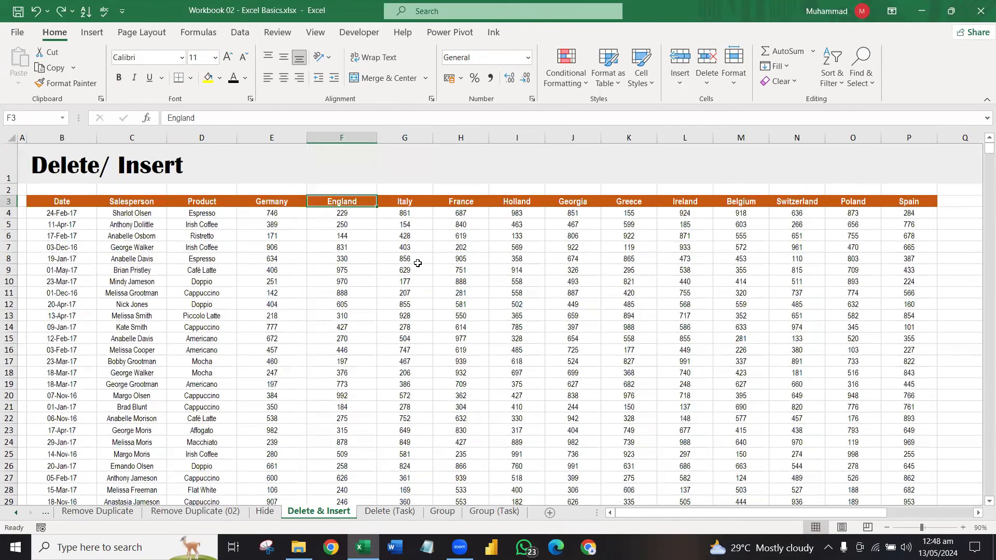
Step: Check the last row of the England column on the Delete & Insert sheet, and return to the title row
key("Down")
key("Down")
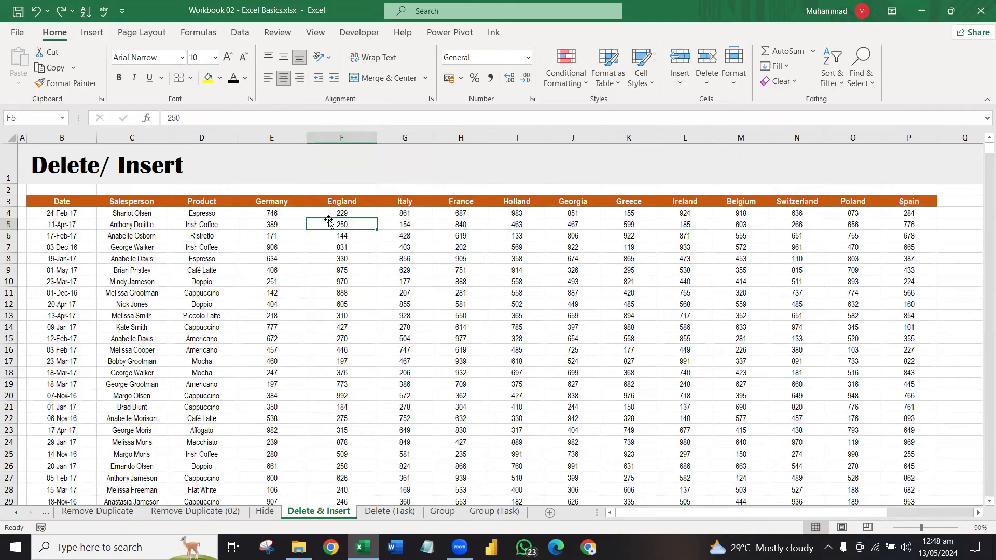
left_click(347, 314)
key("ctrl+Down")
key("Down")
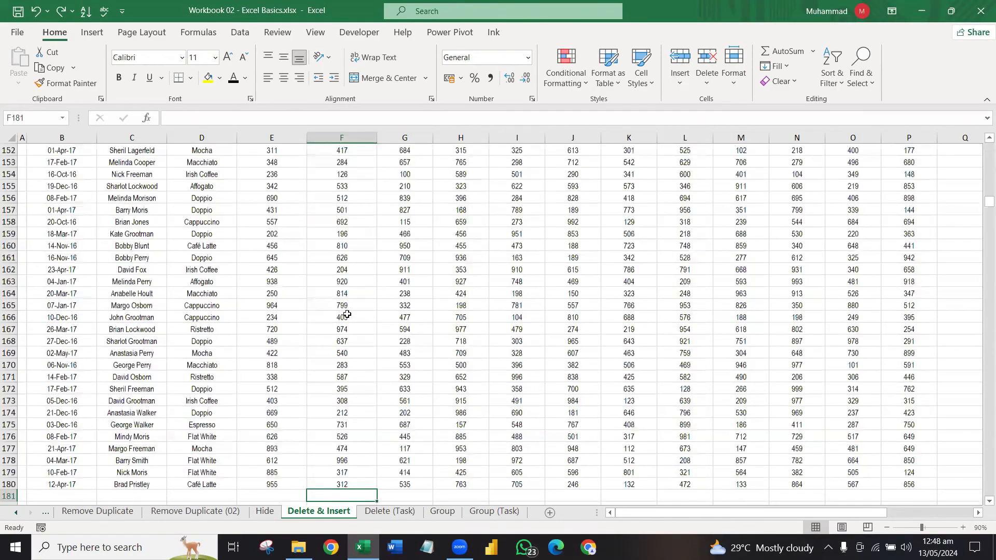
key("ctrl+Up")
key("ctrl+Up")
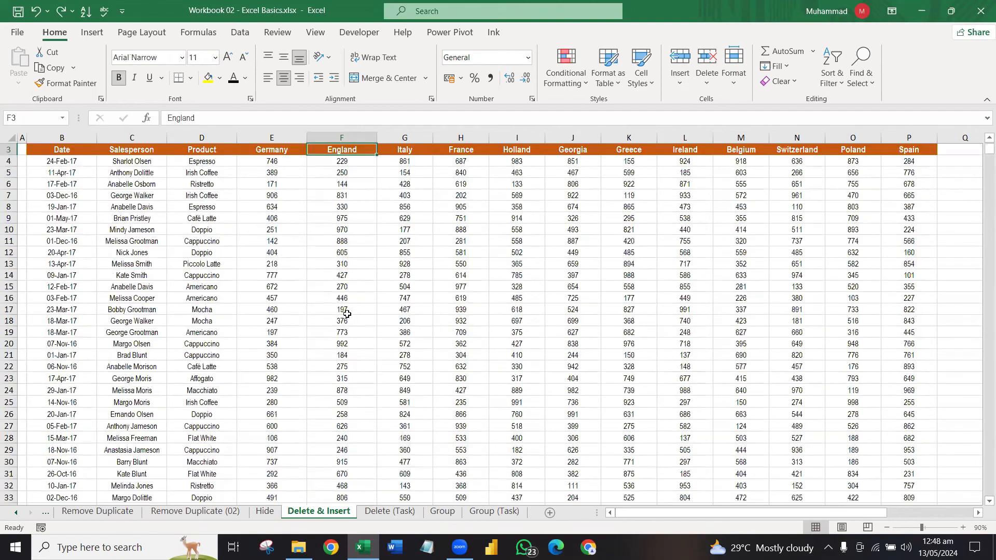
key("ctrl+Up")
key("Left")
key("Left")
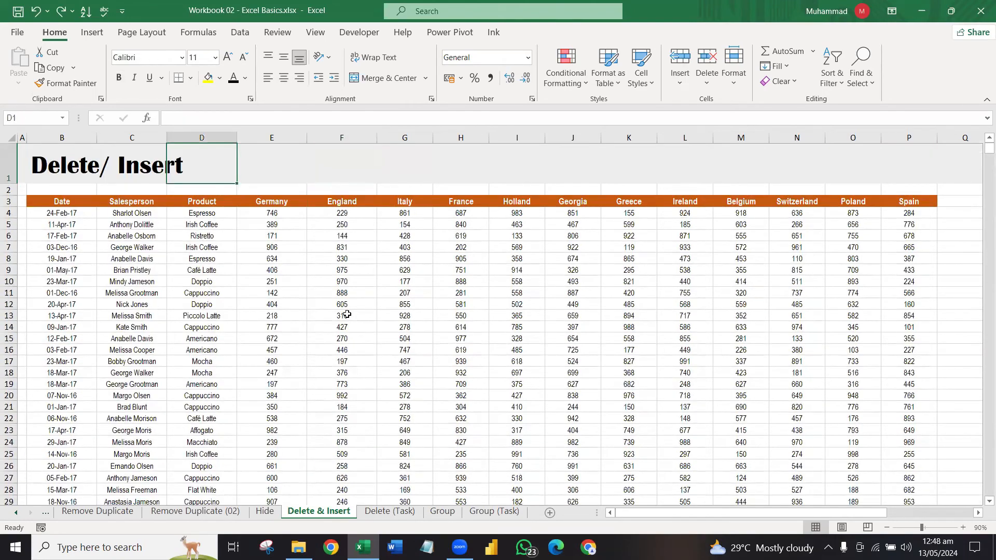
Step: View the Delete (Task) sheet's instructions, and switch to the Group sheet
left_click(398, 517)
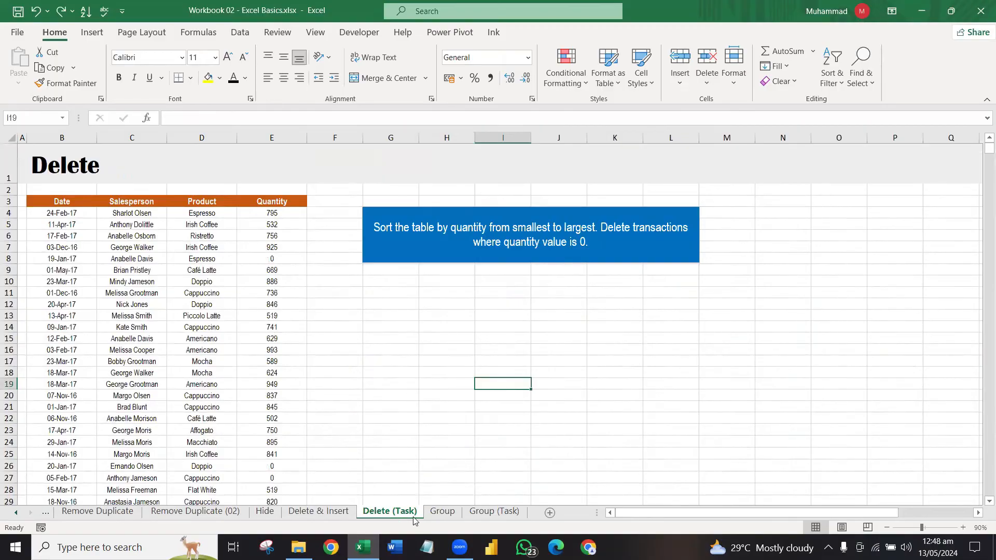
left_click(449, 515)
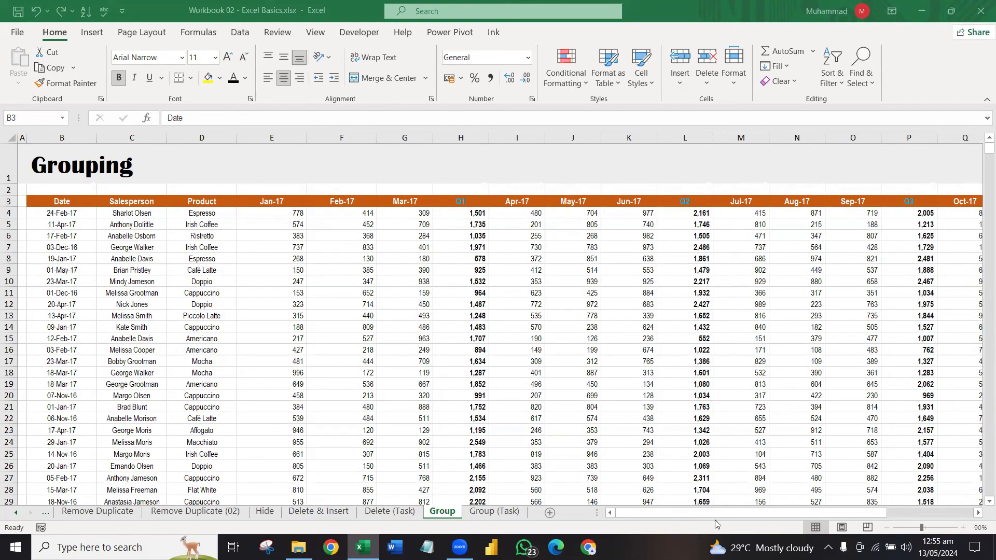
left_click_drag(767, 515, 743, 513)
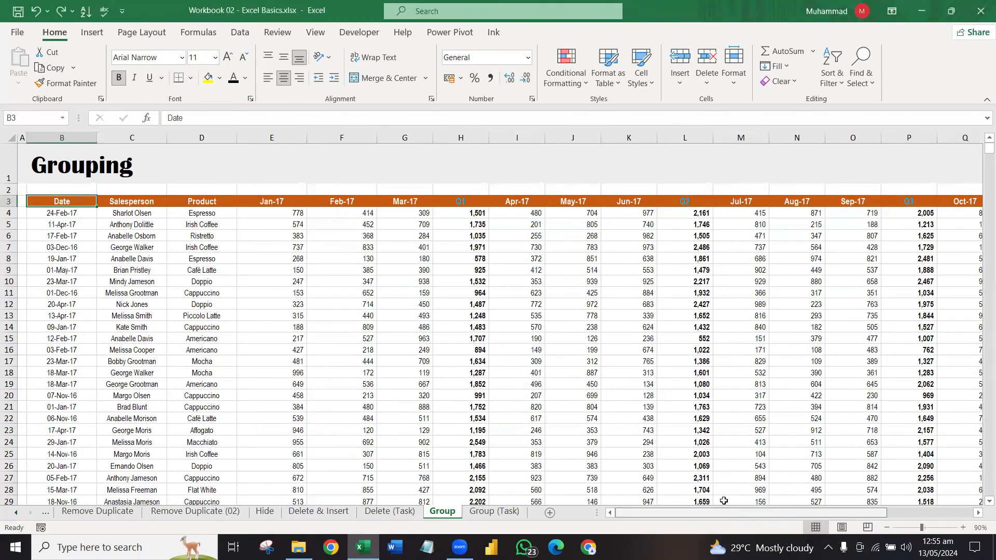
Step: Examine the Q1 and Q2 totals beside their month columns, and look through the remaining columns up to Year
left_click(474, 216)
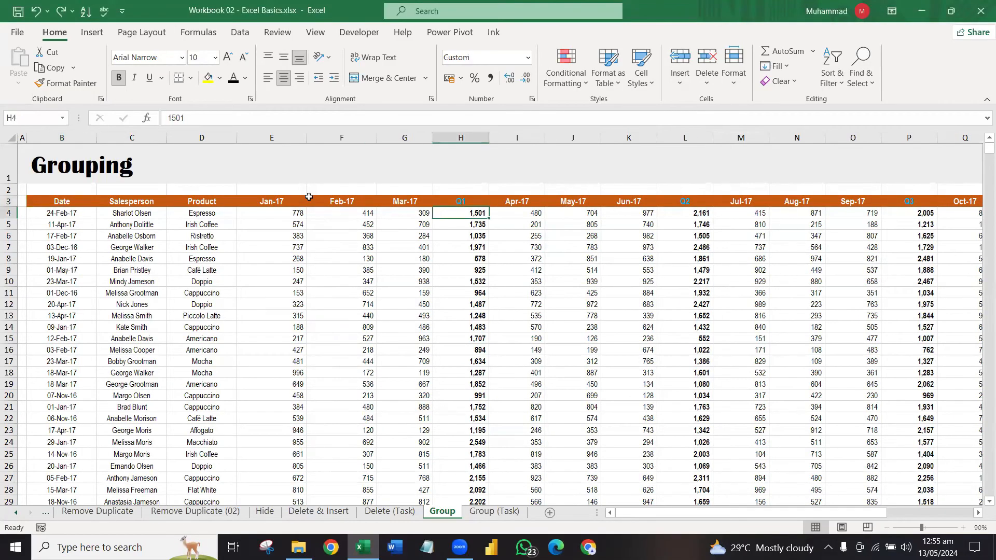
left_click_drag(278, 213, 423, 213)
left_click_drag(517, 214, 619, 213)
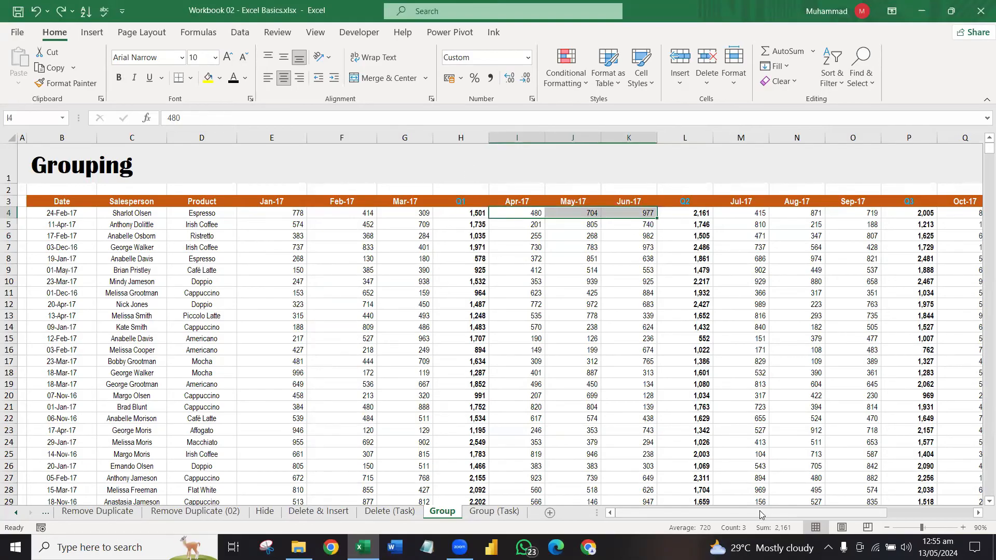
left_click_drag(760, 514, 846, 514)
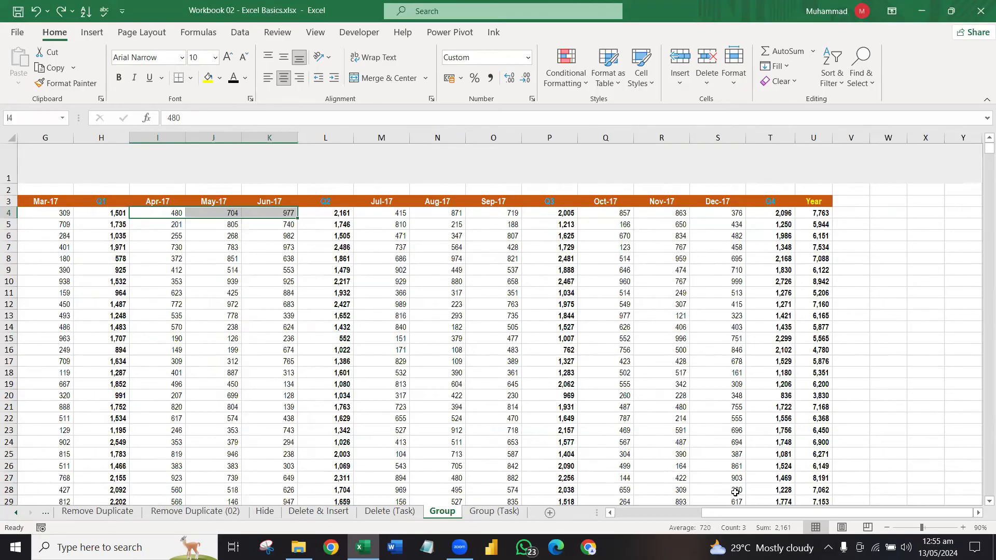
scroll(684, 512, "left", 3)
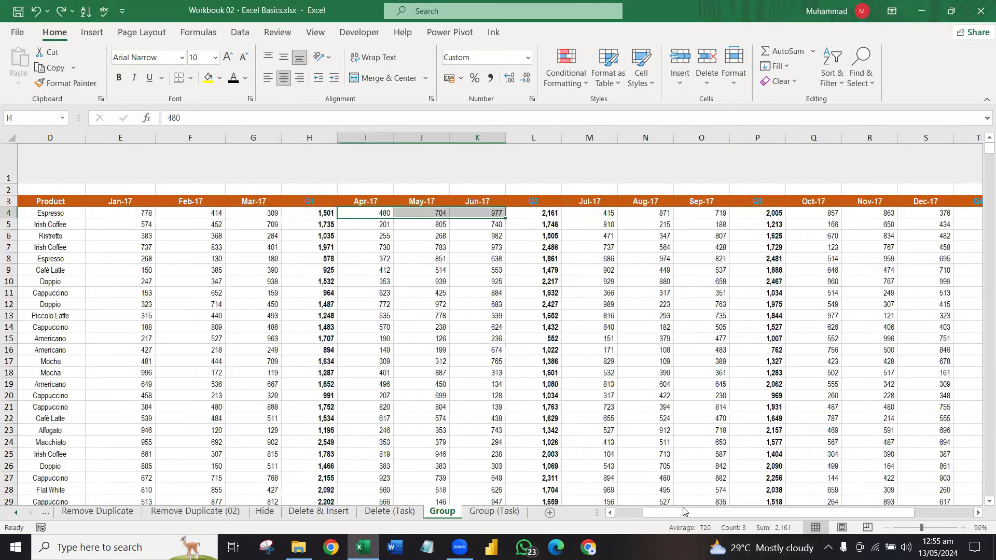
scroll(684, 512, "left", 3)
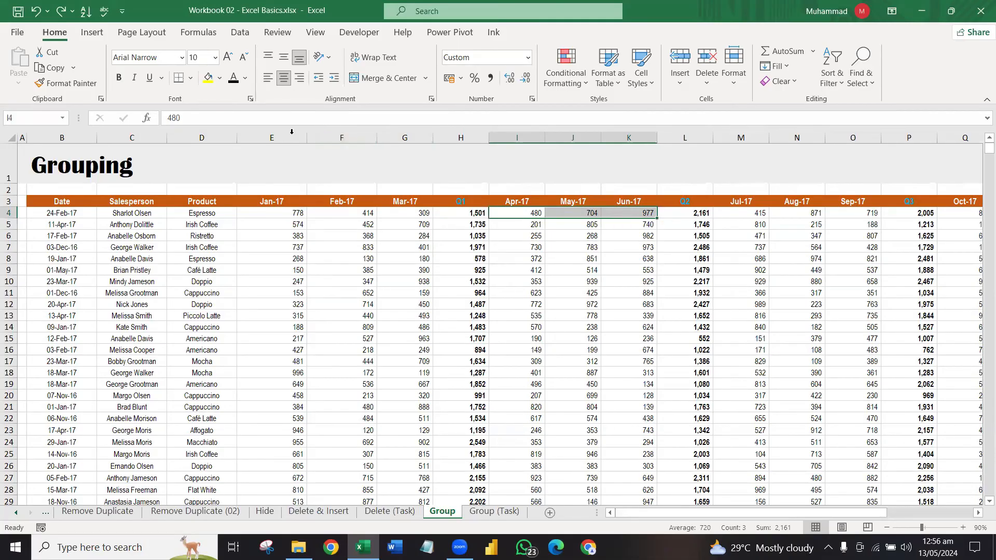
Step: Group columns E to G, covering Jan-17 to Mar-17, into one outline group
left_click_drag(291, 138, 404, 138)
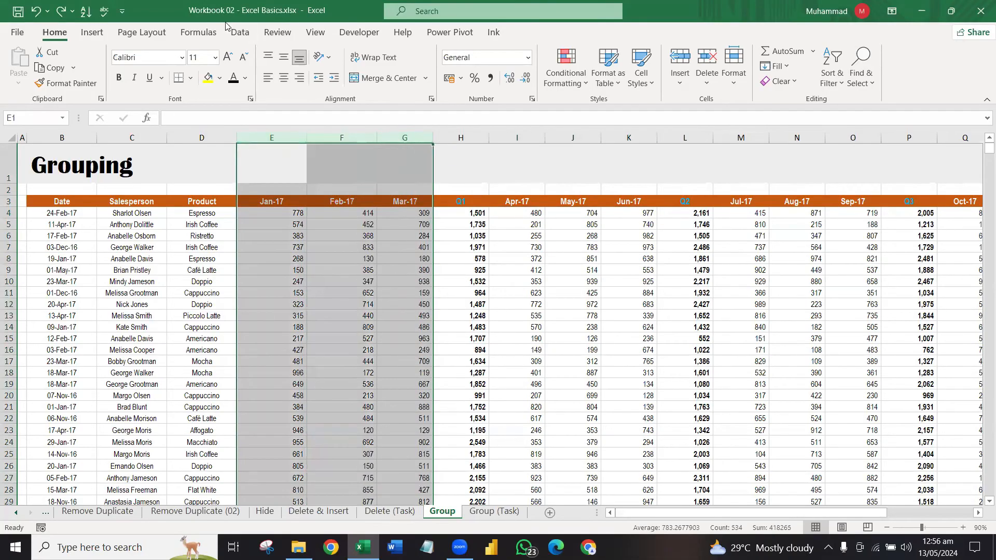
left_click(239, 32)
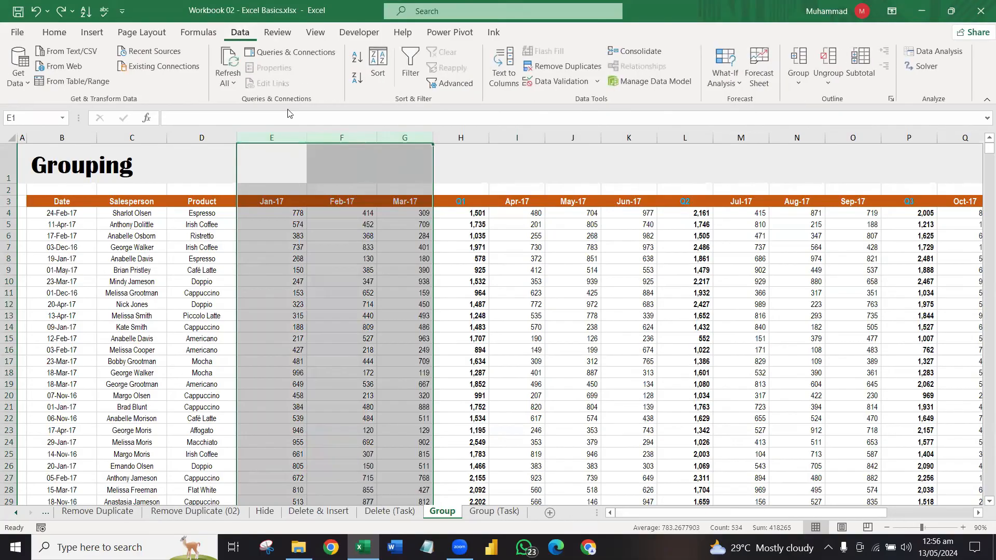
left_click(798, 59)
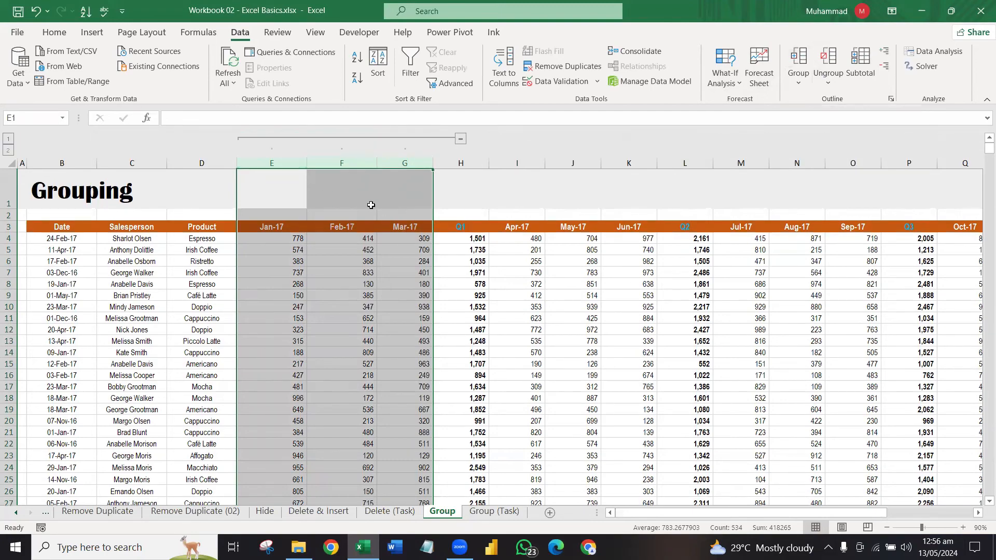
left_click(365, 202)
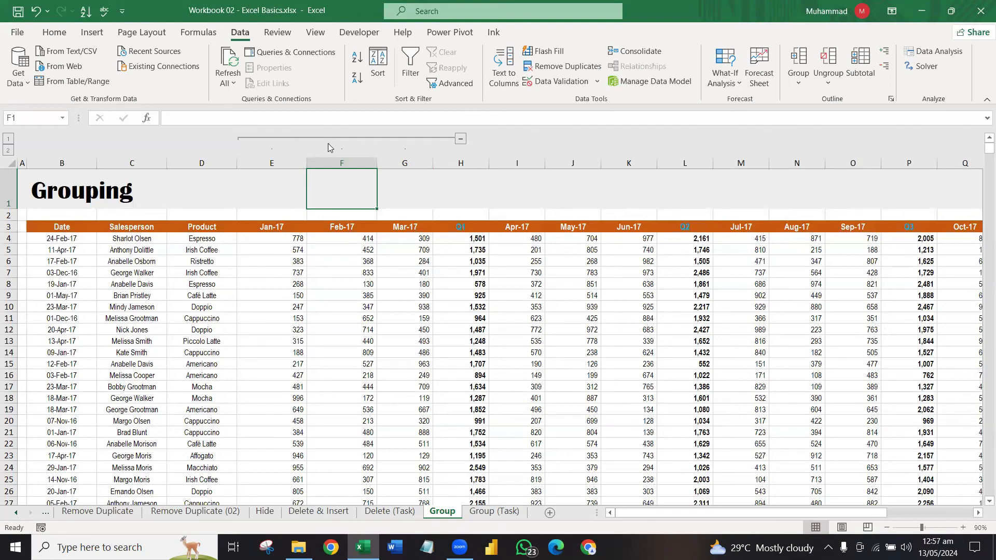
Step: Collapse the Jan-17 to Mar-17 column group, expand it to show the months, and collapse it again
left_click(461, 139)
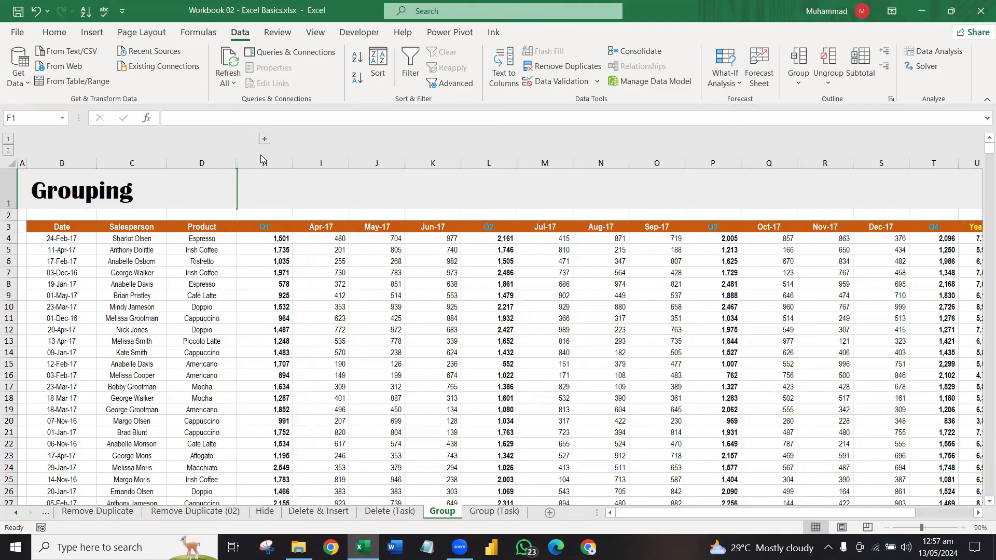
left_click(265, 138)
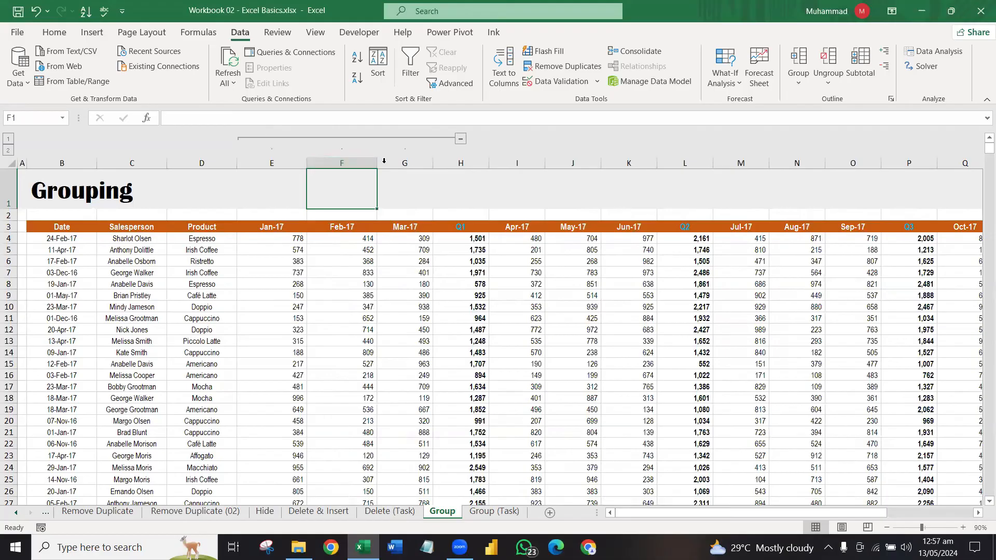
left_click(461, 140)
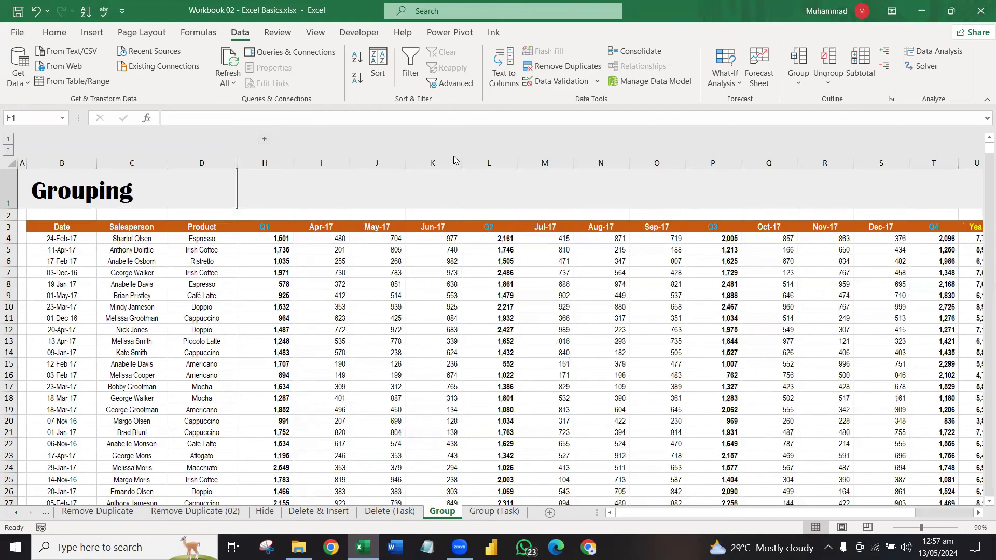
Step: Group columns I to K, covering Apr-17 to Jun-17, and collapse the group so only Q2 shows
left_click_drag(333, 164, 422, 163)
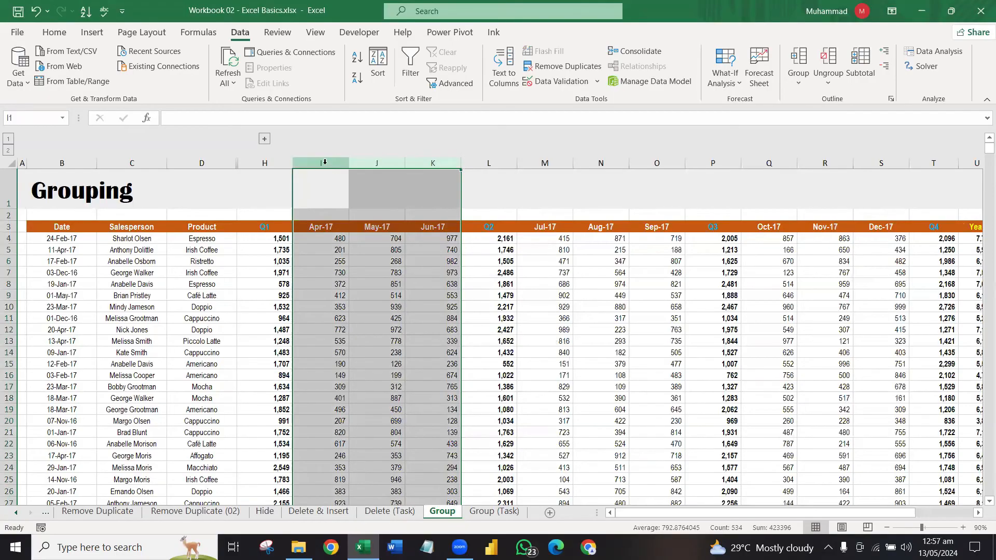
left_click_drag(332, 163, 427, 160)
left_click_drag(324, 227, 451, 469)
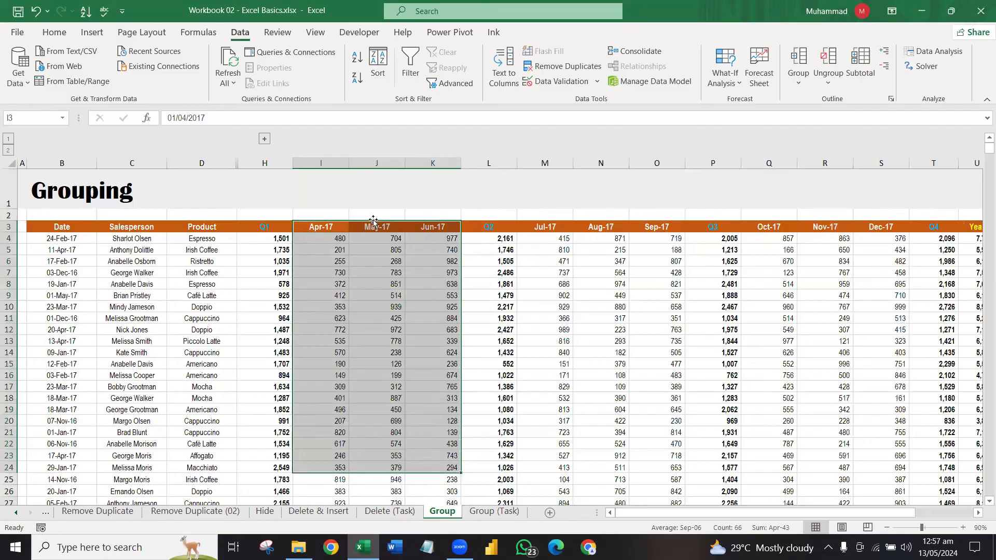
left_click_drag(335, 162, 411, 163)
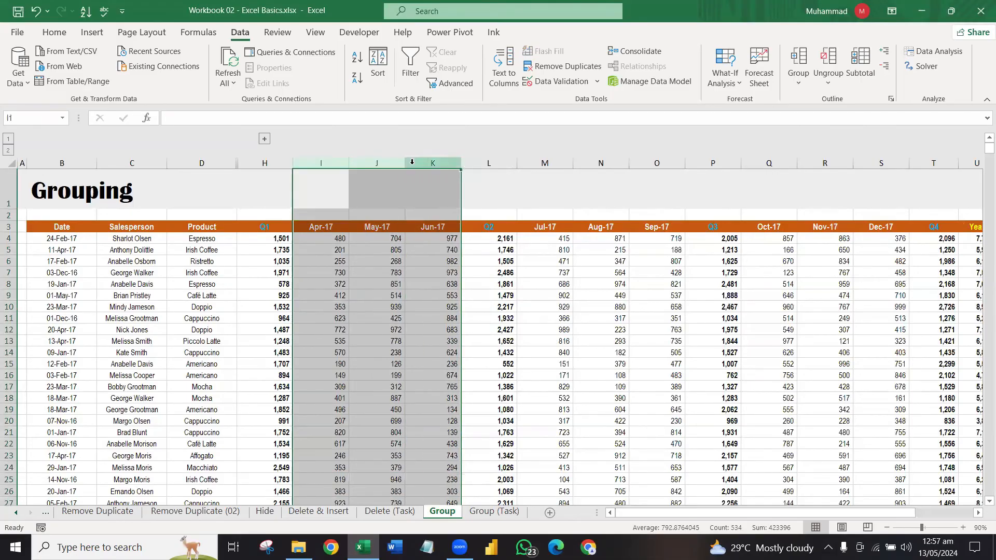
left_click(796, 57)
left_click(489, 141)
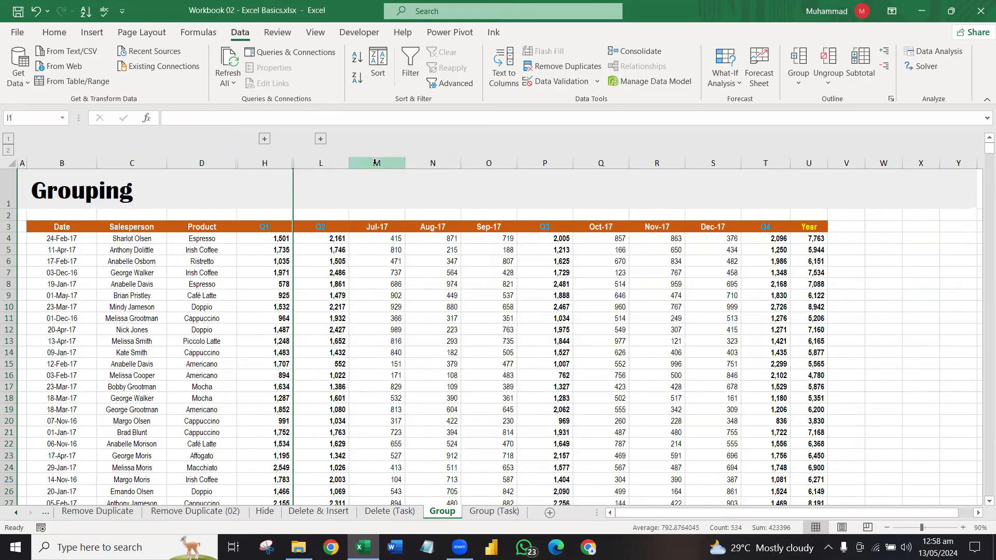
Step: Group the Jul-17 to Sep-17 columns and the Oct-17 to Dec-17 columns separately, and collapse both groups
left_click_drag(375, 163, 491, 195)
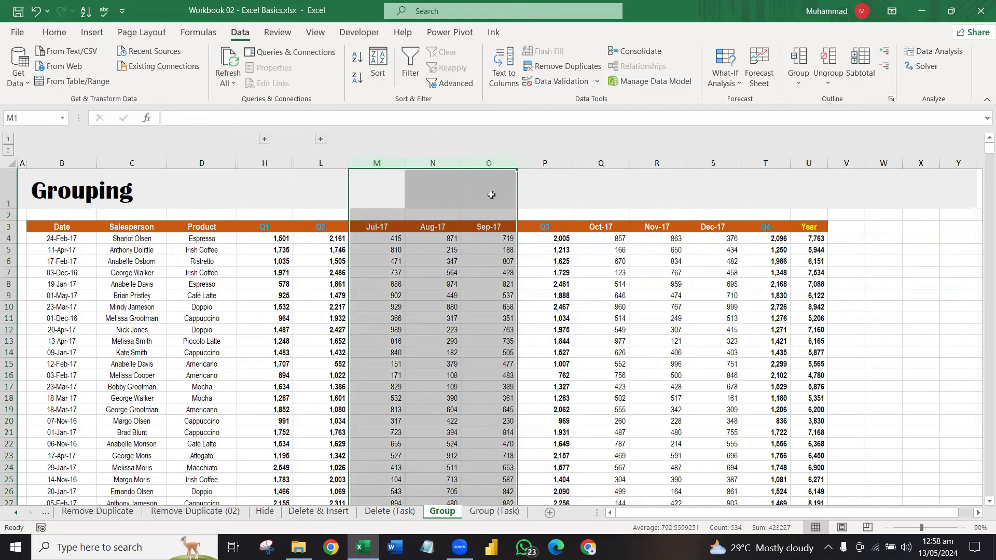
left_click(799, 61)
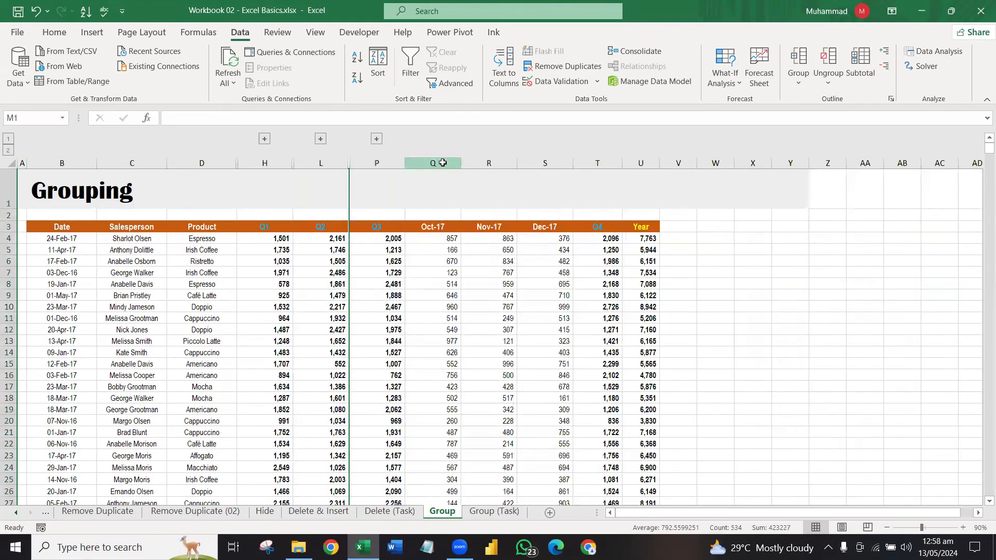
left_click_drag(432, 163, 545, 163)
left_click(798, 60)
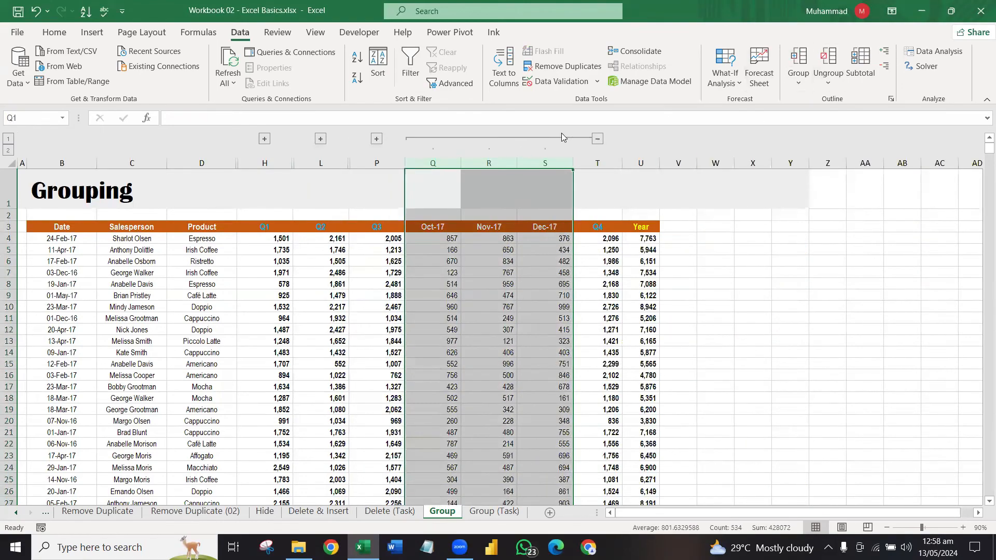
left_click(597, 138)
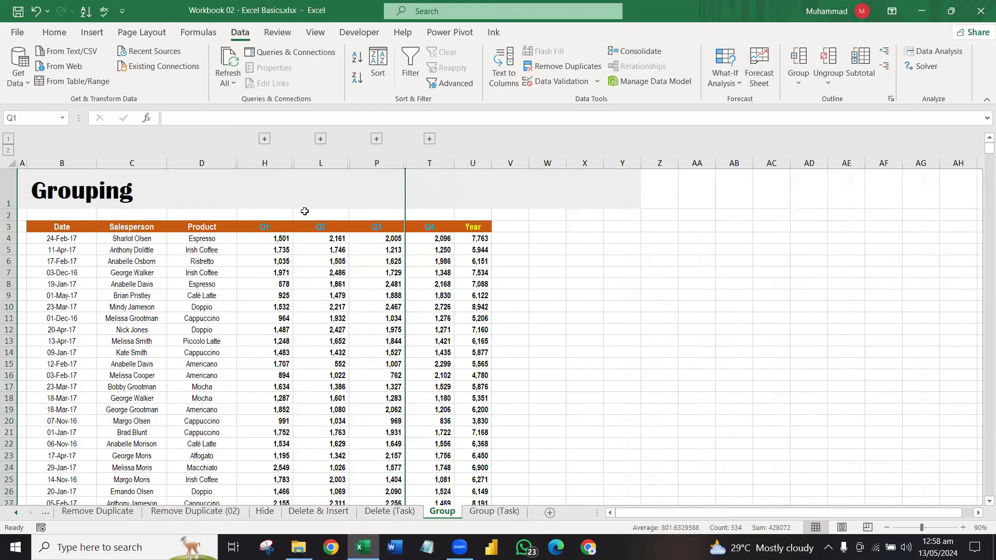
left_click(471, 250)
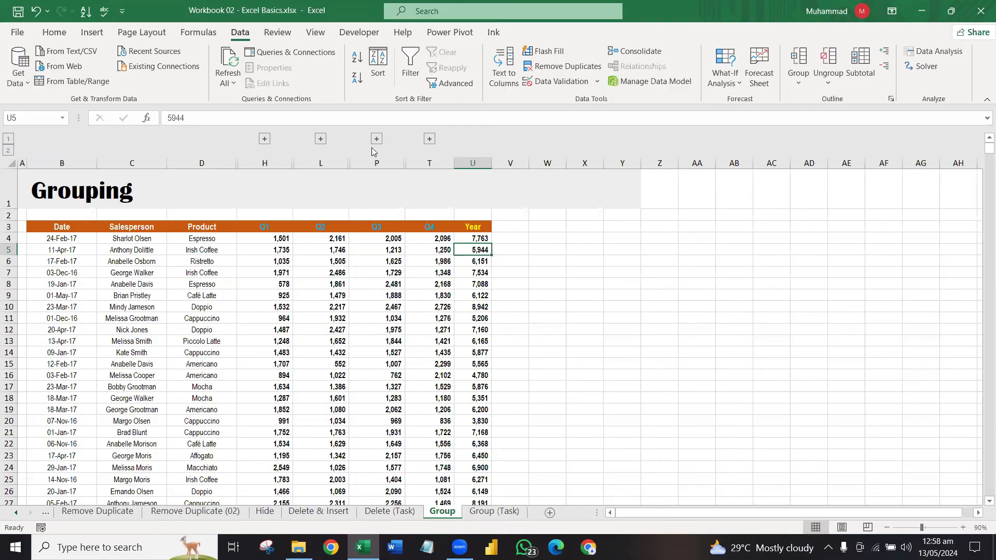
Step: Switch all quarter groups between outline levels 2 and 1 to compare the monthly detail with the quarterly summary
left_click(8, 150)
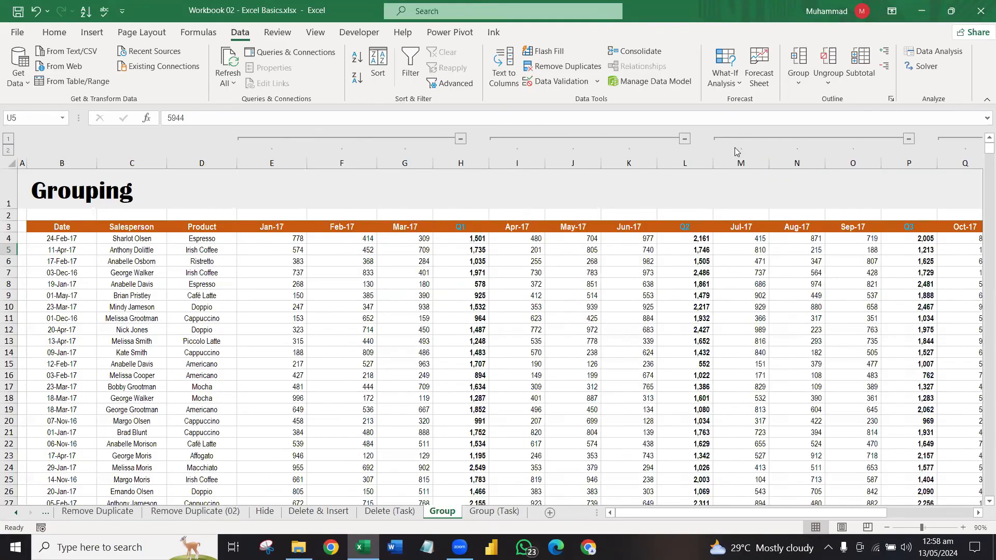
left_click(8, 143)
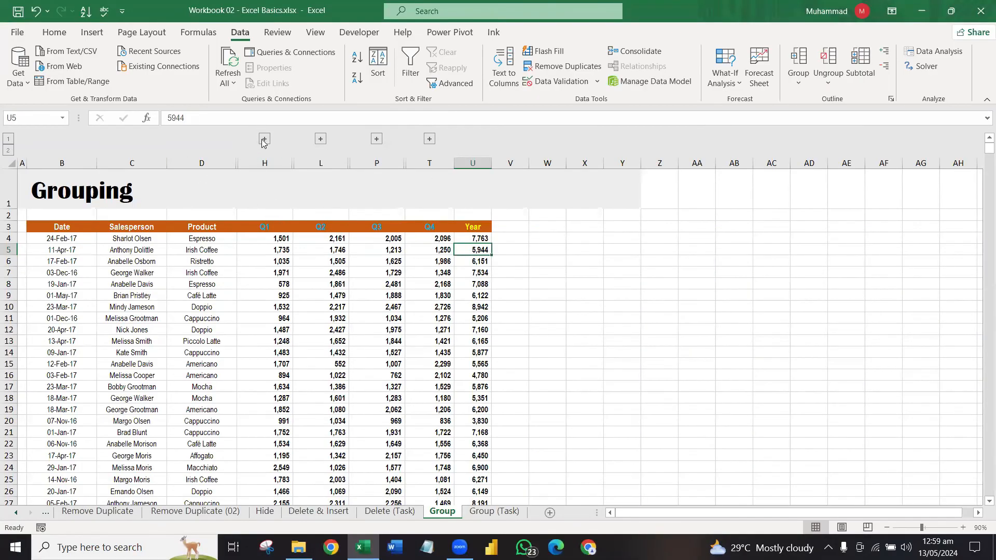
left_click(8, 150)
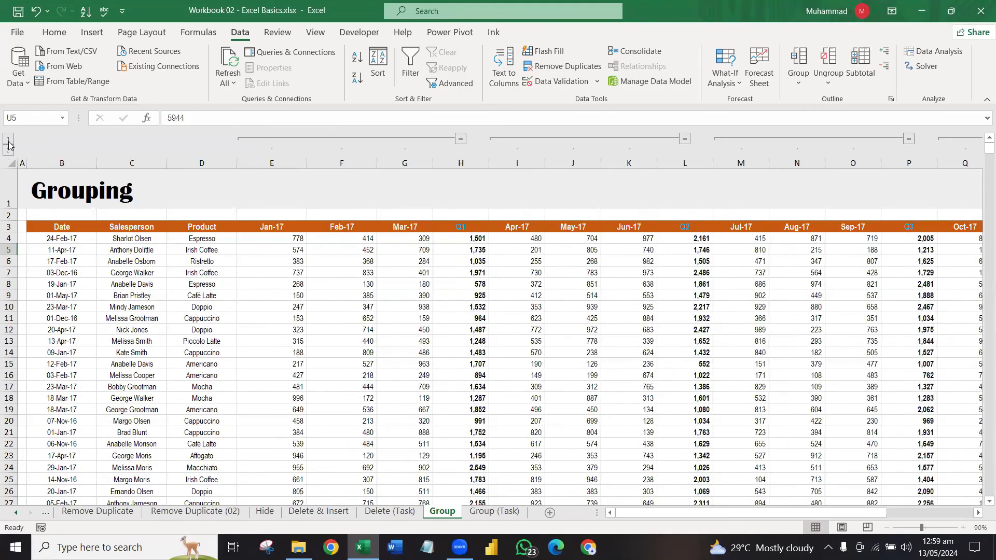
left_click(8, 140)
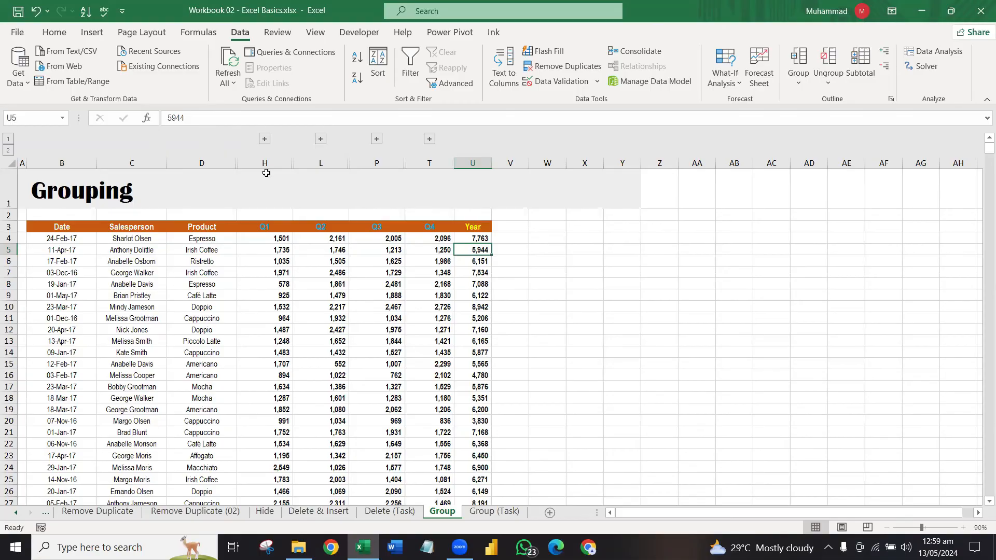
Step: Show all month columns at outline level 2 and select columns E to T, from Jan-17 to Q4
left_click(7, 151)
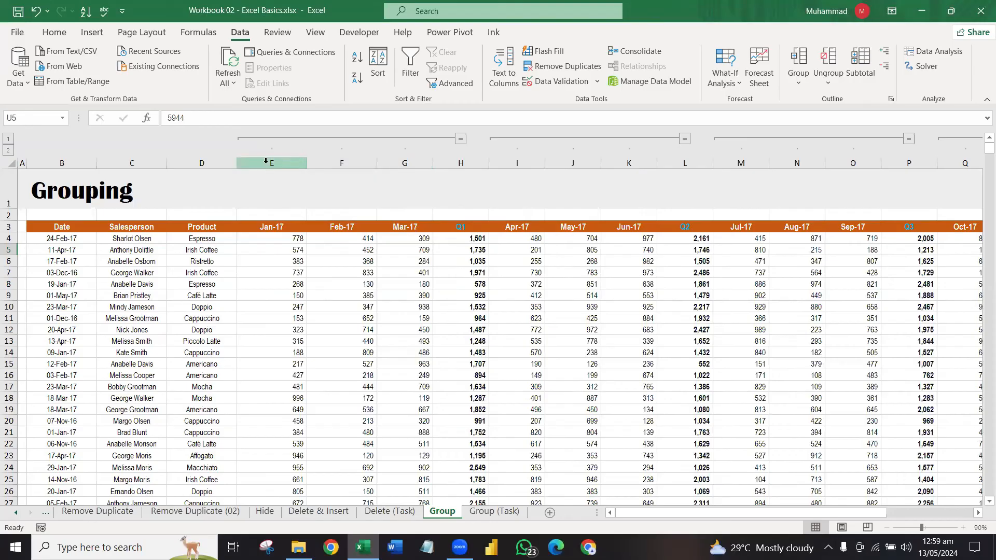
left_click_drag(266, 161, 781, 180)
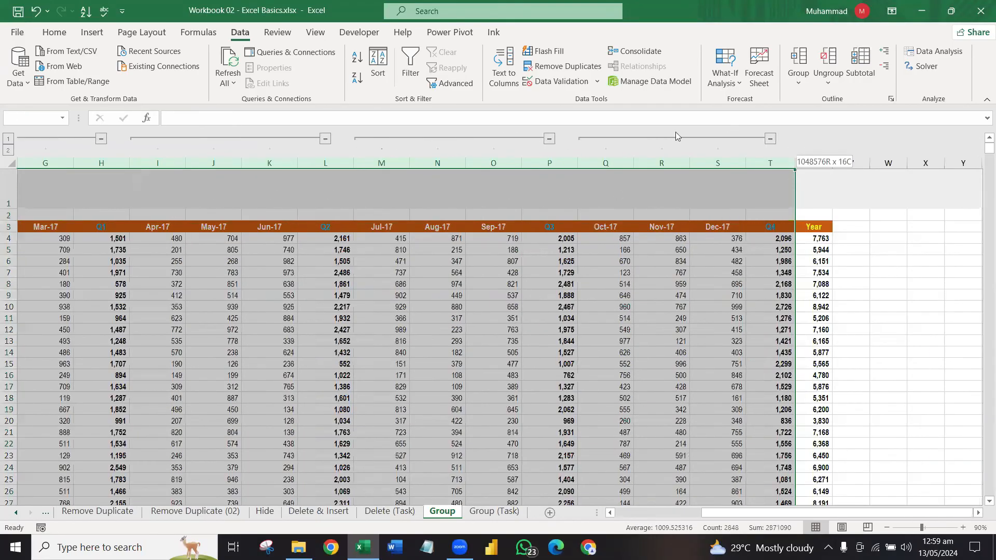
left_click_drag(676, 136, 676, 136)
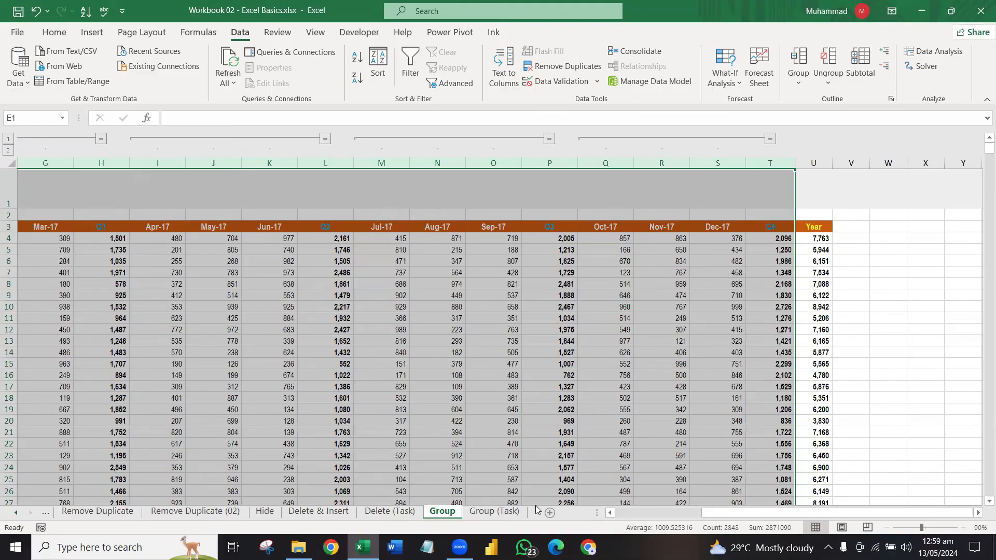
left_click_drag(713, 513, 404, 514)
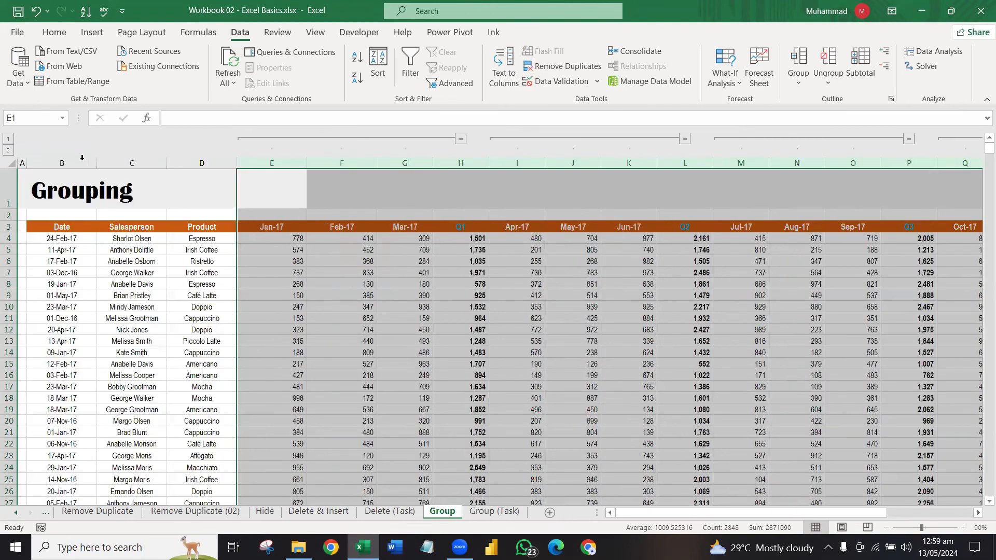
Step: Collapse all quarter groups to outline level 1, then expand the Q1 months and collapse them again
left_click(9, 139)
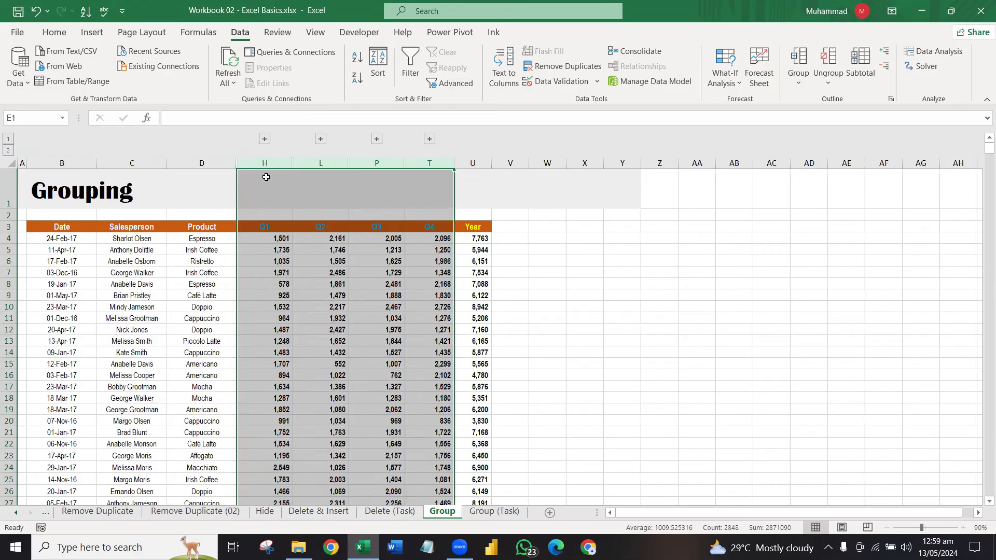
left_click(264, 139)
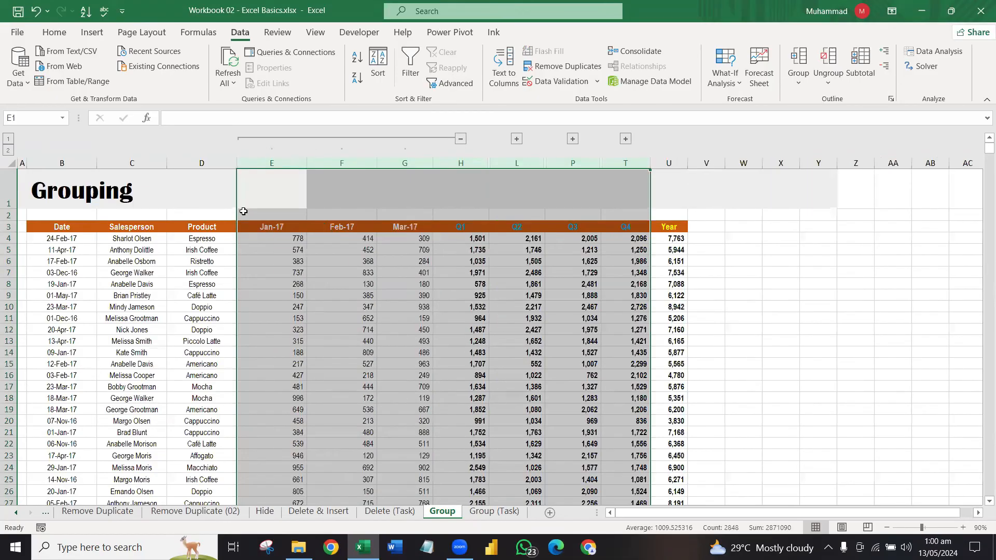
left_click(459, 139)
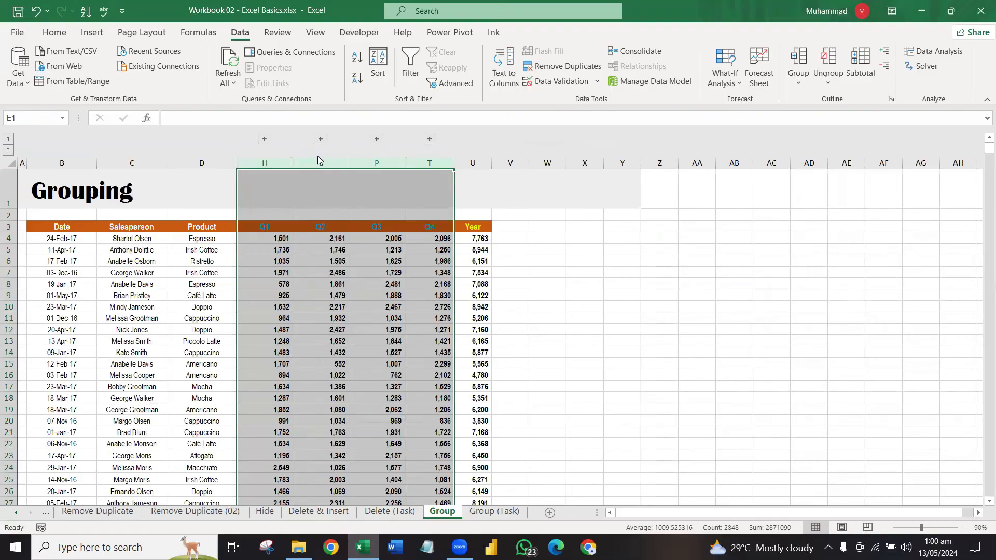
left_click(365, 195)
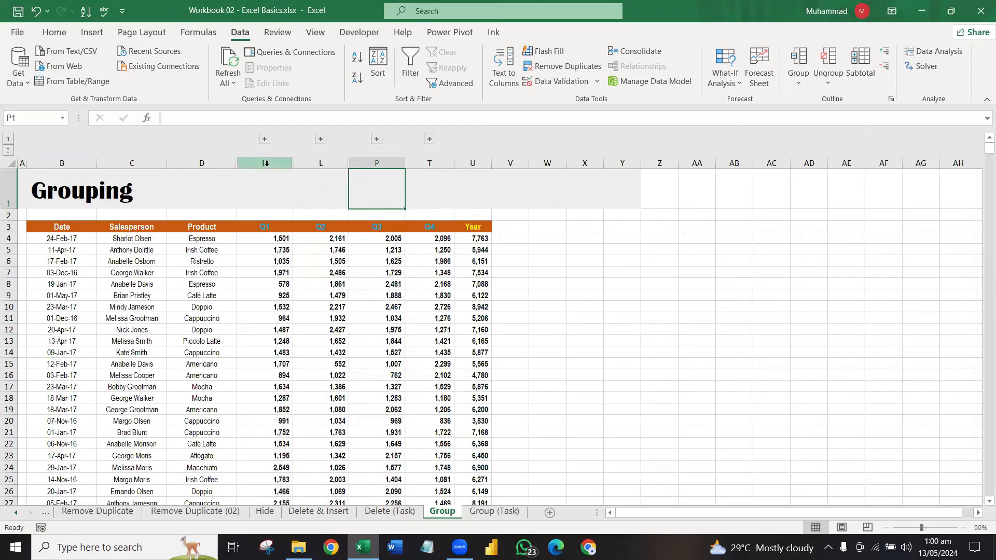
Step: Group the visible quarter columns H to T into an outer group, and check it at outline levels 1 and 2
left_click_drag(265, 164, 429, 164)
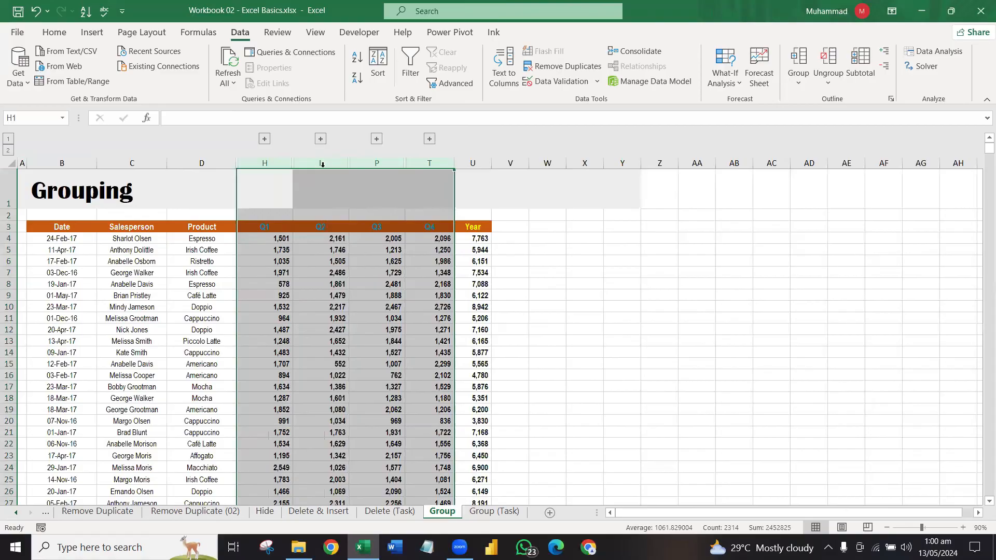
left_click(799, 56)
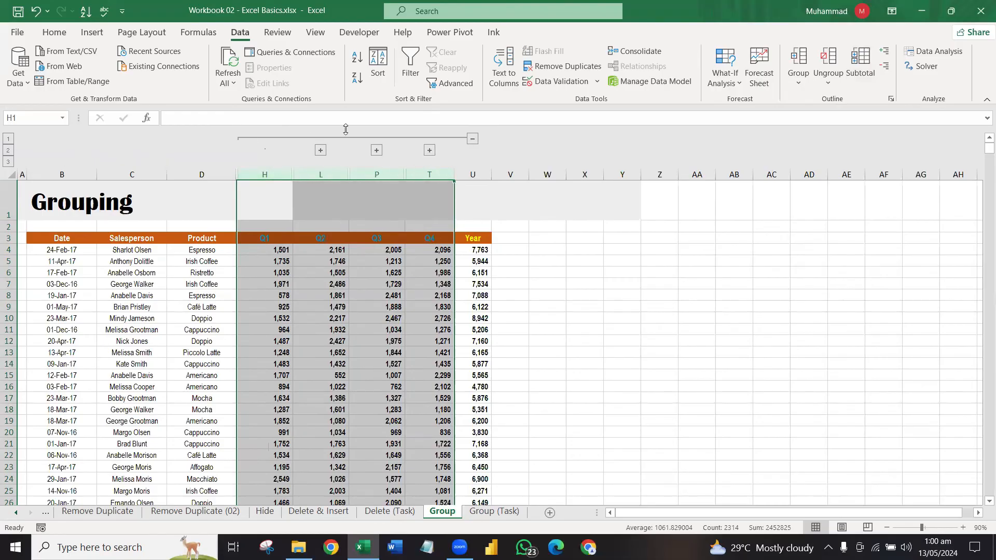
left_click(9, 140)
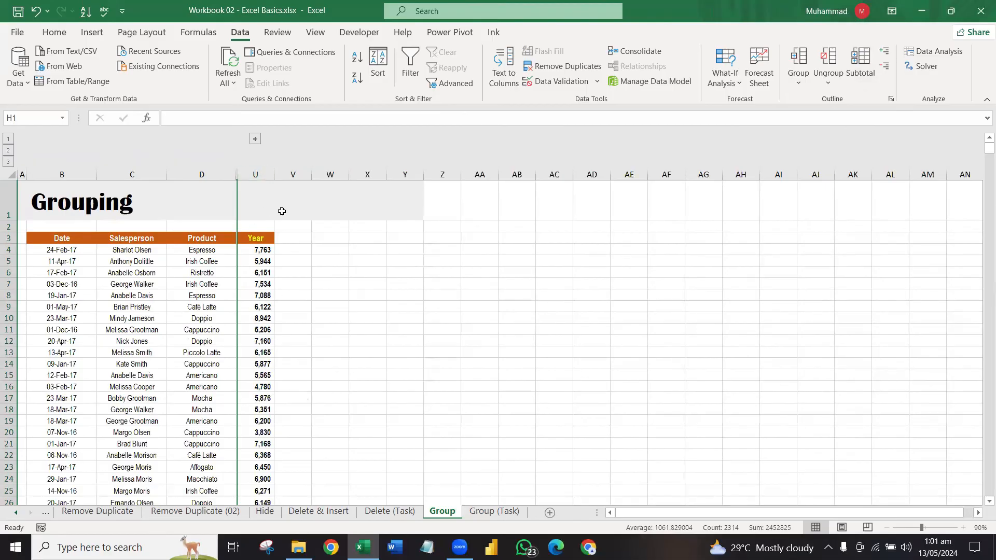
left_click(8, 151)
left_click(499, 280)
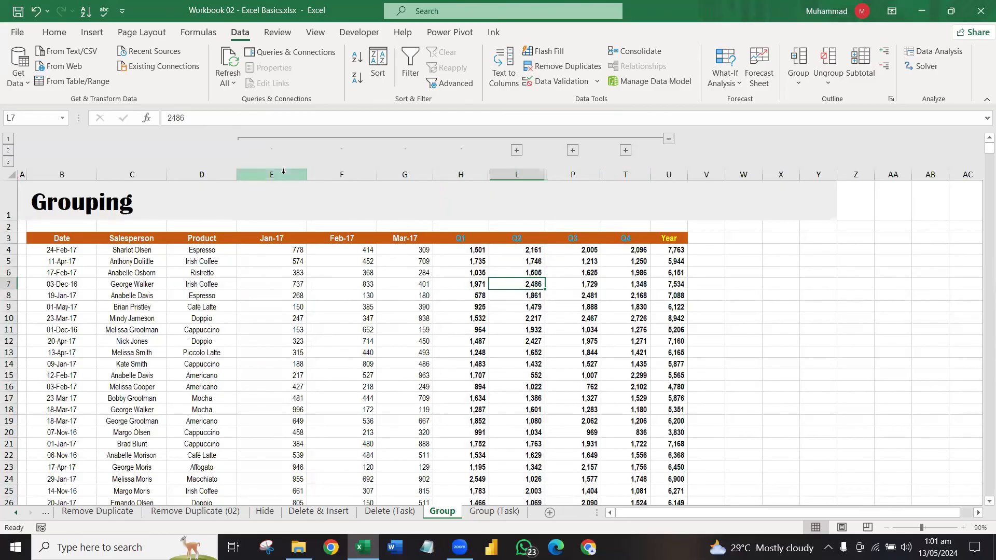
Step: Group columns E to G, covering Jan-17 to Mar-17, again and collapse the group so only Q1 shows
left_click_drag(283, 172, 395, 176)
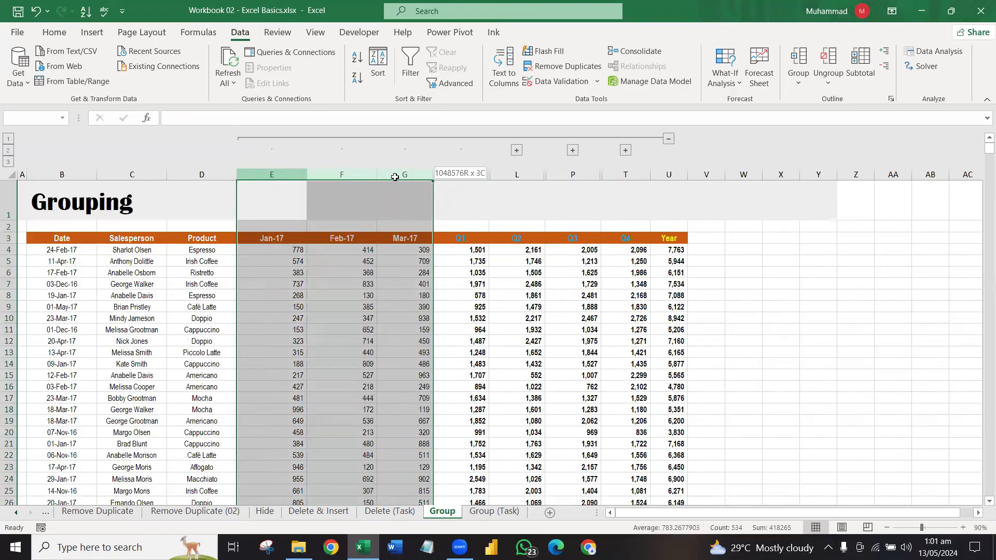
right_click(409, 177)
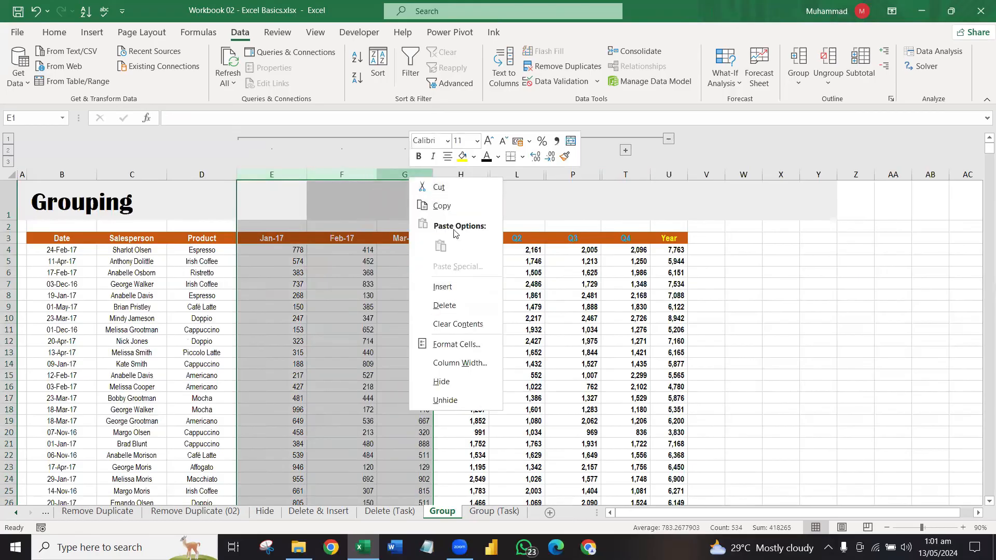
left_click(803, 63)
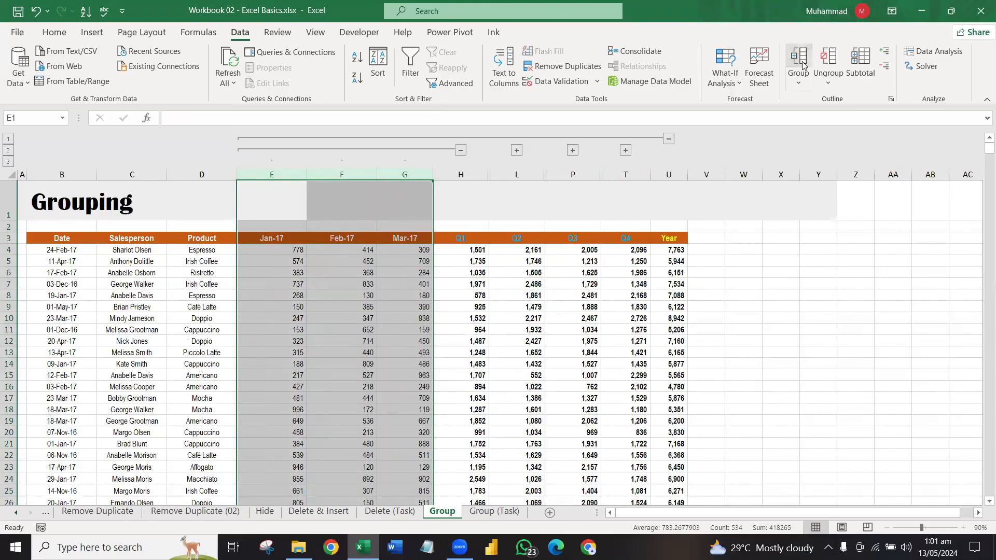
left_click(461, 150)
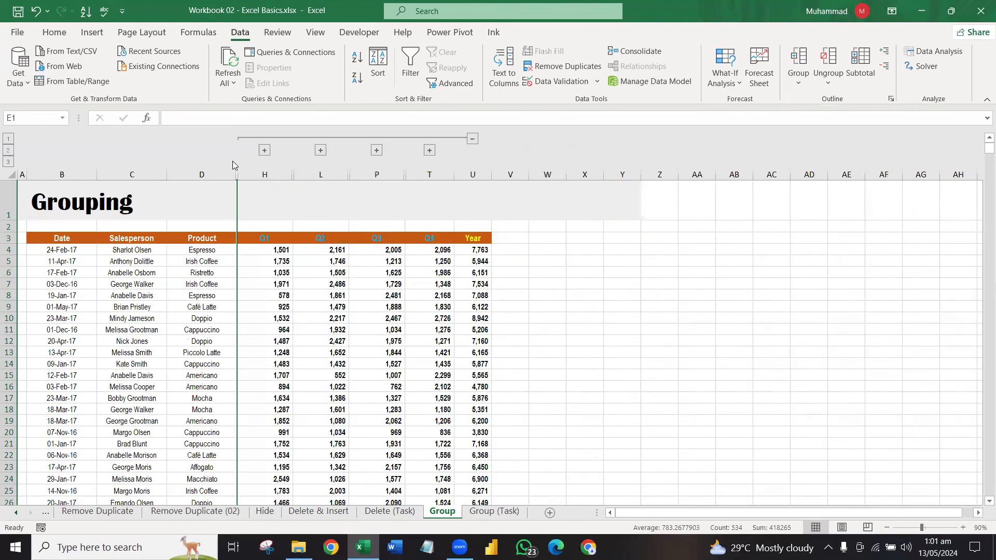
Step: Switch the column outline between levels 3 and 1 to compare the monthly detail with the Year column alone
left_click(8, 162)
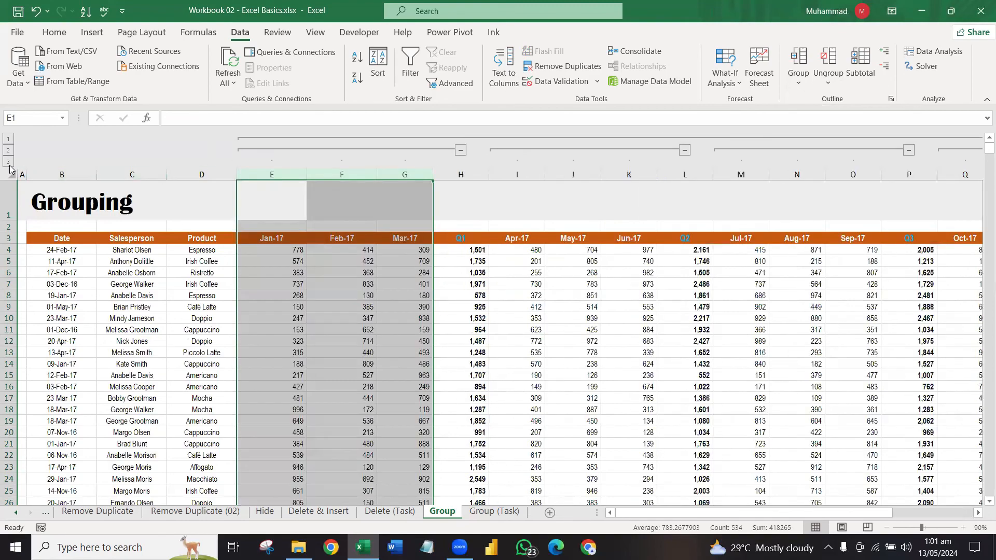
left_click(461, 238)
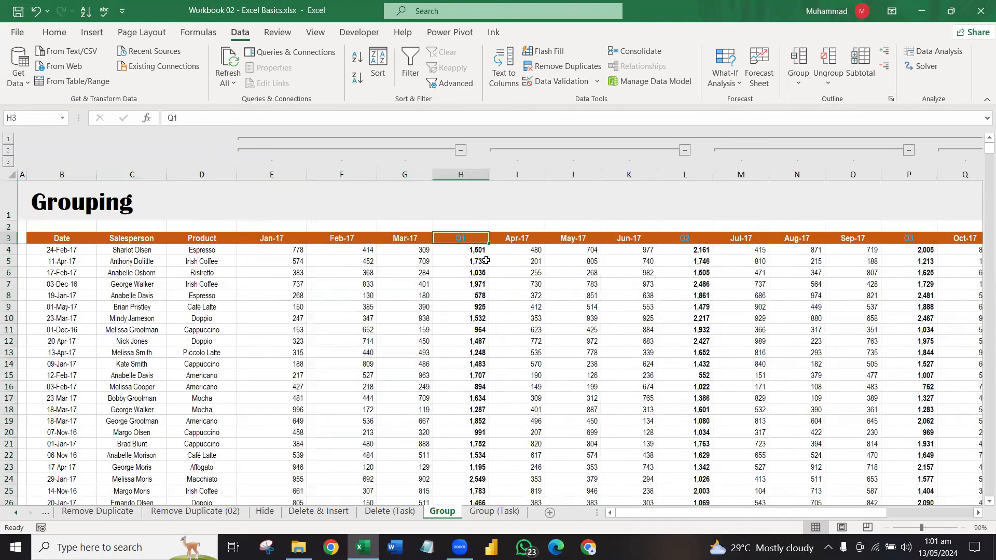
left_click(9, 152)
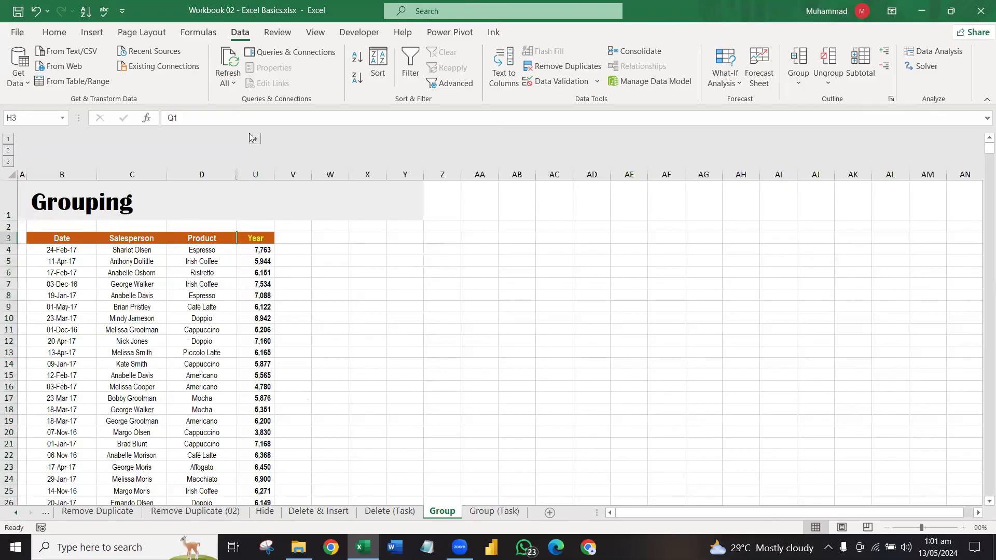
left_click(8, 151)
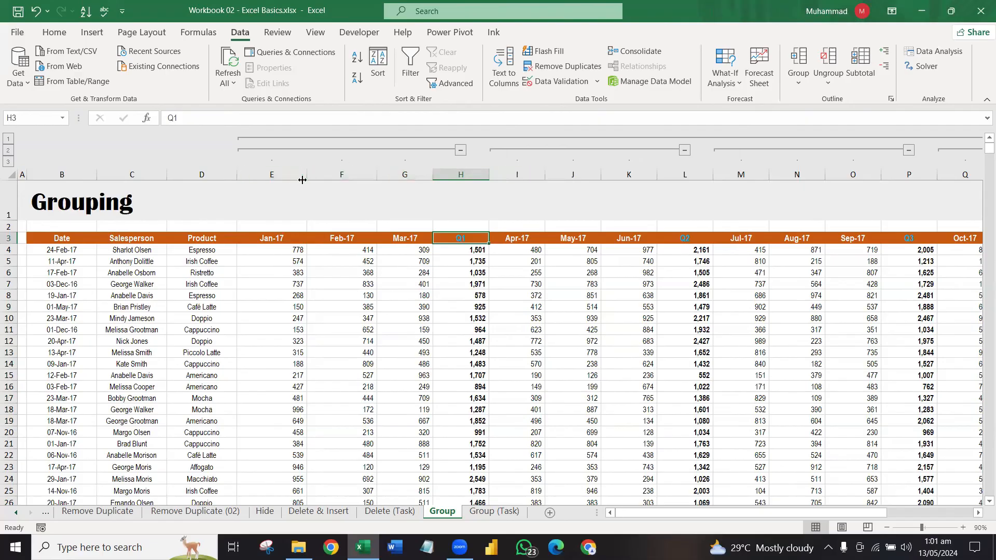
Step: Ungroup the Jan-17 to Mar-17 columns and the Apr-17 to Jun-17 columns
left_click_drag(300, 176, 381, 174)
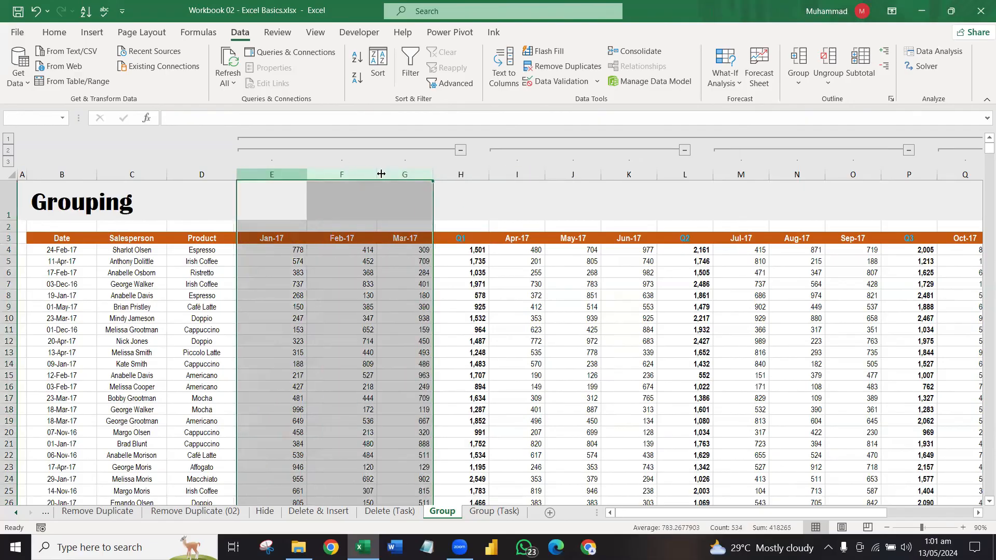
left_click(826, 62)
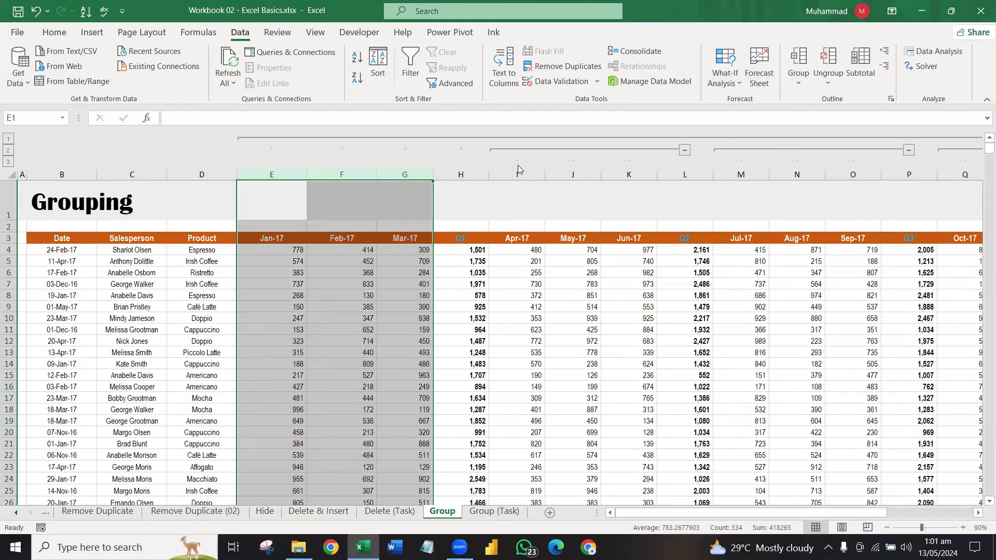
left_click(516, 174)
left_click(833, 61)
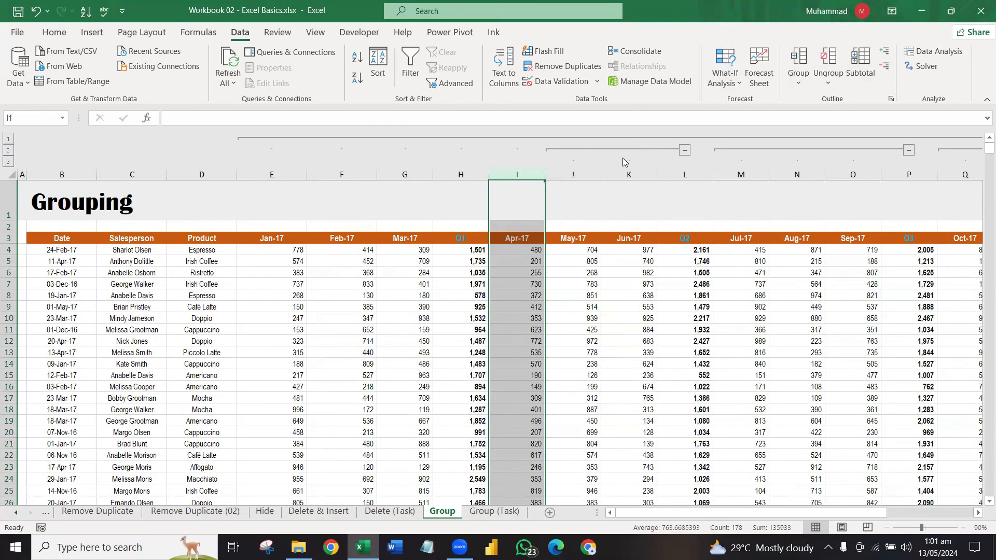
left_click_drag(575, 172, 603, 173)
left_click(828, 58)
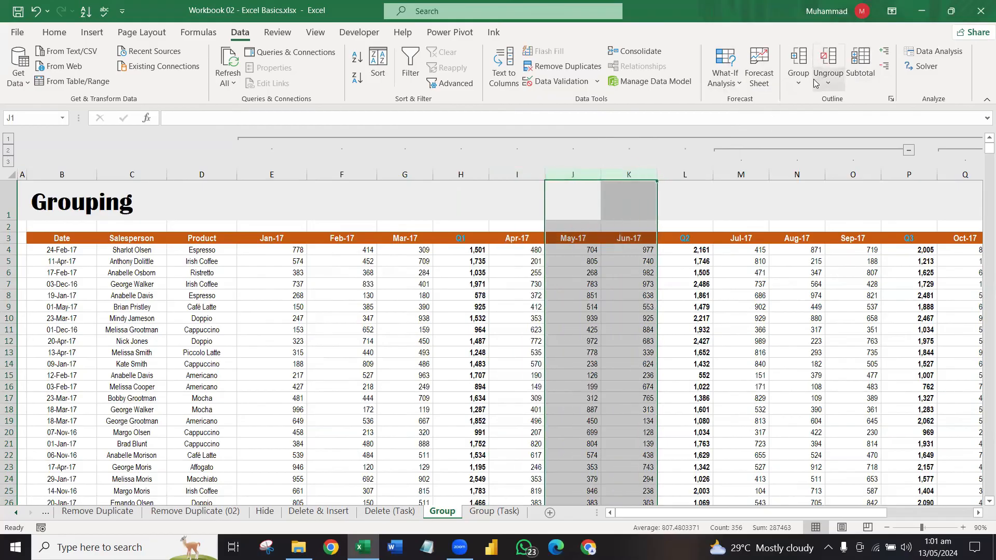
Step: Ungroup the Jul-17 to Sep-17 columns and the Oct-17 to Dec-17 columns
left_click_drag(737, 167, 861, 172)
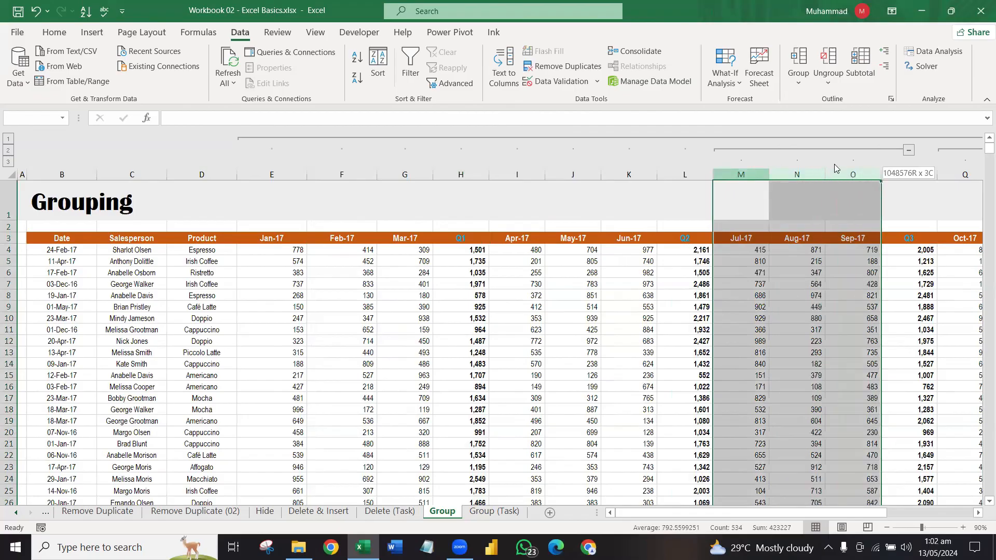
left_click(828, 59)
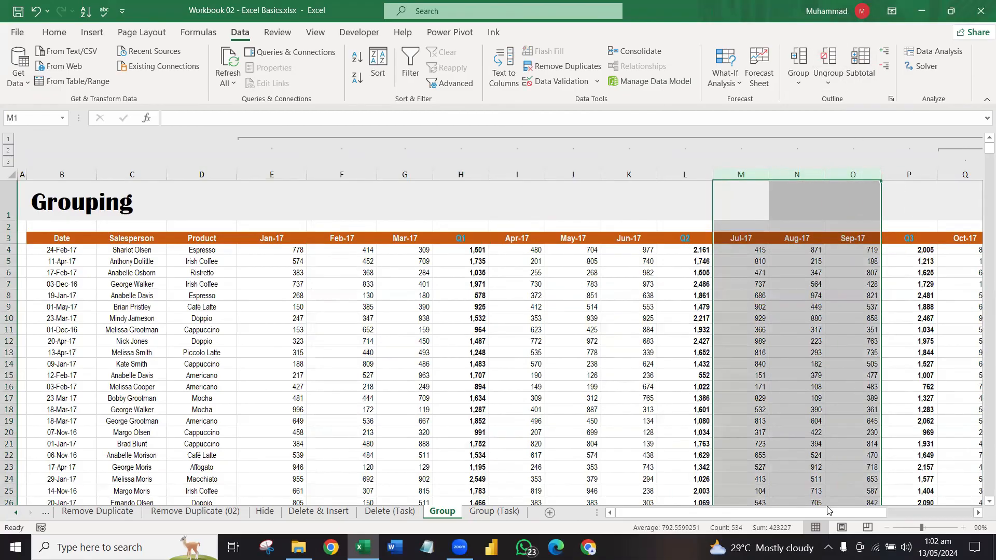
left_click_drag(830, 513, 718, 175)
left_click(826, 57)
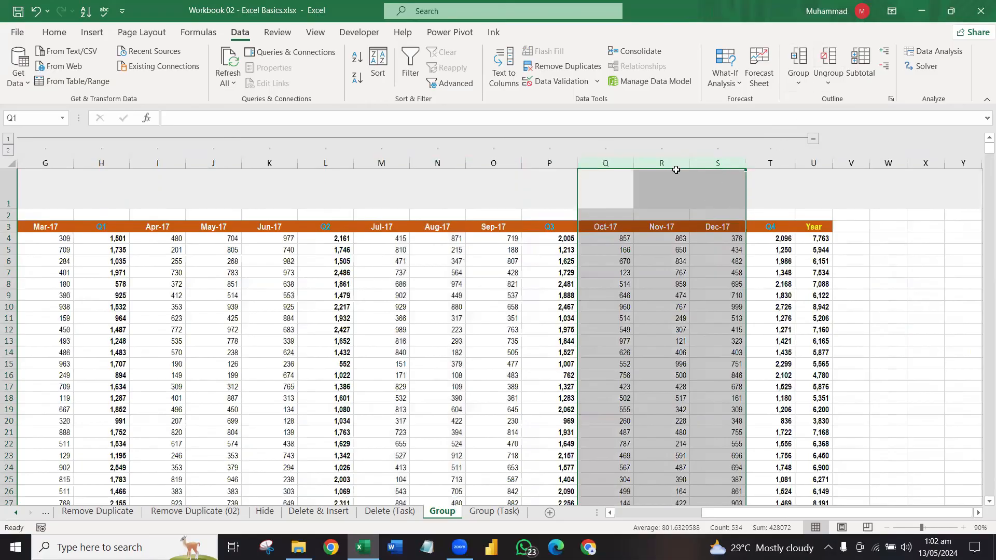
Step: Collapse the remaining outer group covering Jan-17 to Q4 so that only the Year column shows
left_click_drag(810, 515, 590, 529)
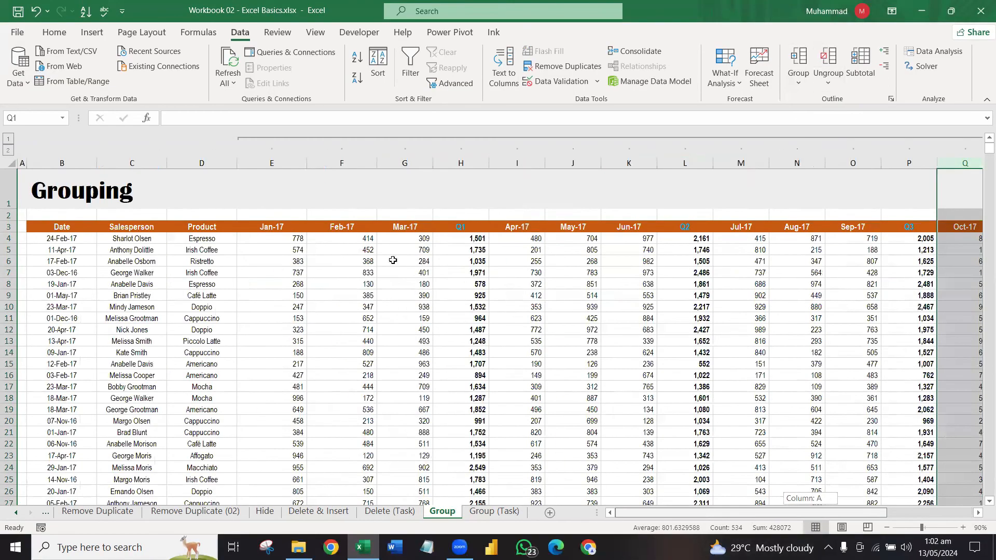
left_click_drag(393, 260, 372, 244)
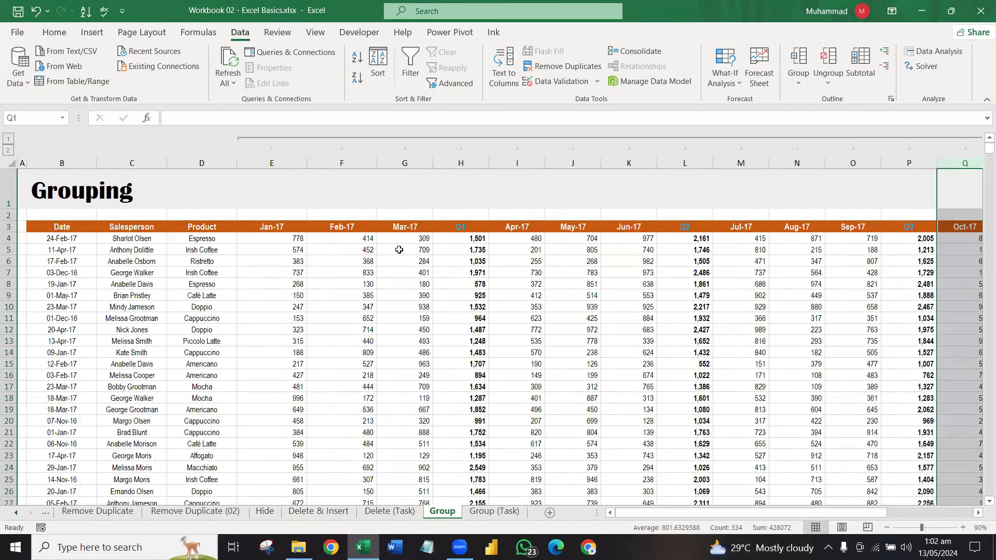
scroll(698, 513, "right", 5)
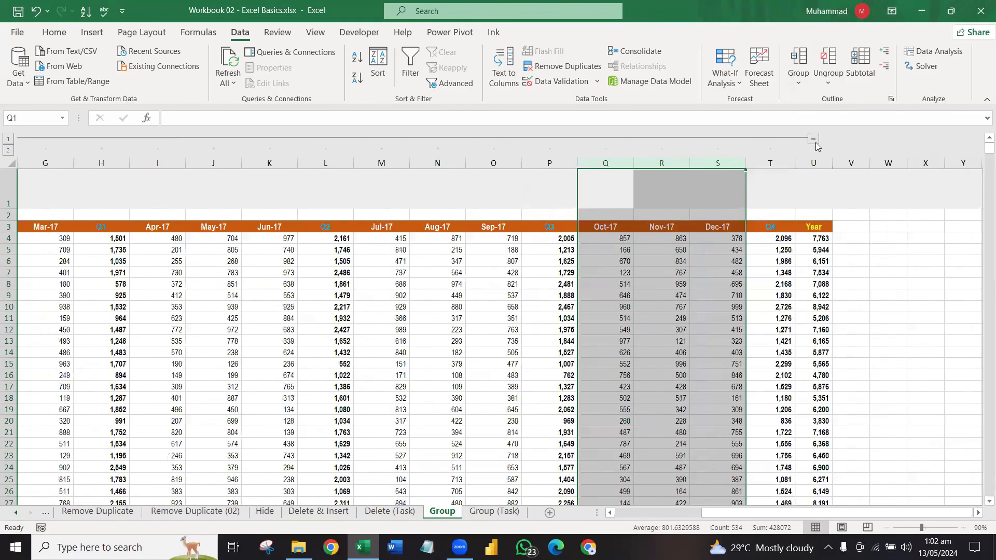
left_click(813, 140)
left_click_drag(677, 513, 646, 513)
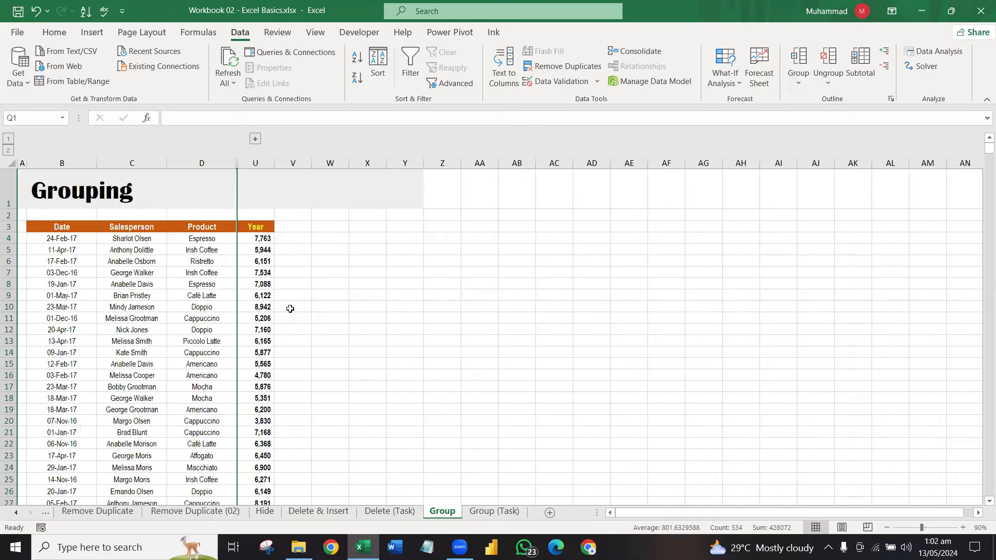
Step: Expand the outer group and ungroup columns E to T to remove the remaining outline
left_click(7, 150)
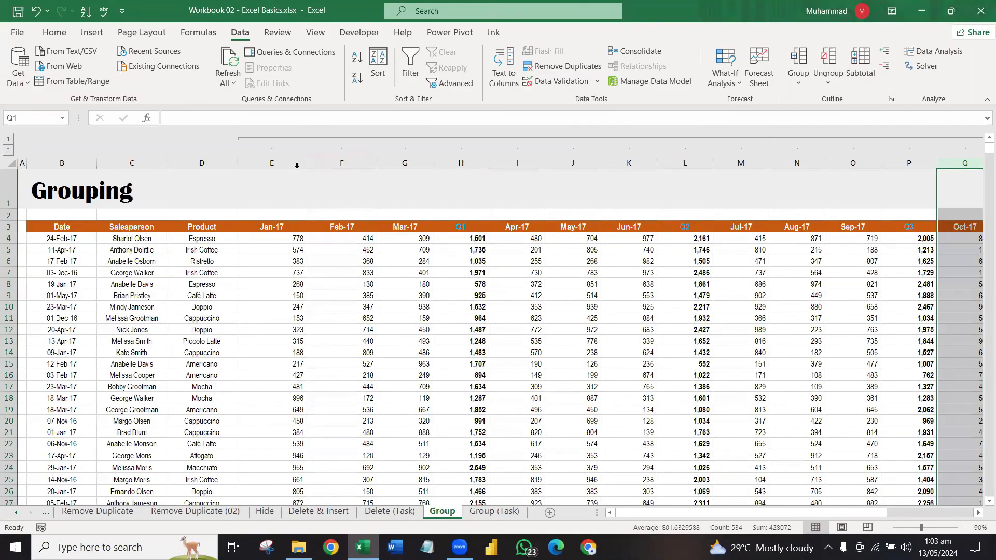
left_click_drag(296, 165, 776, 161)
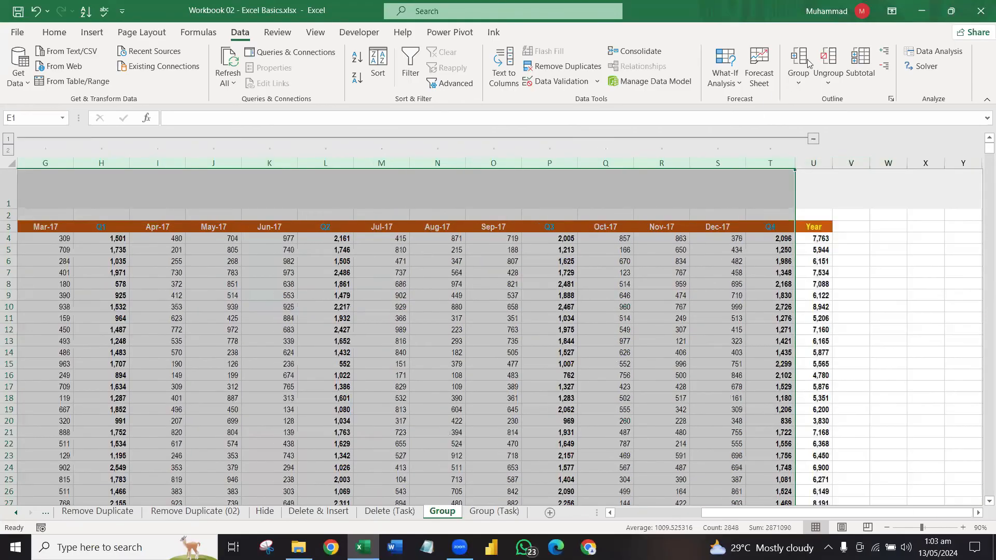
left_click(824, 60)
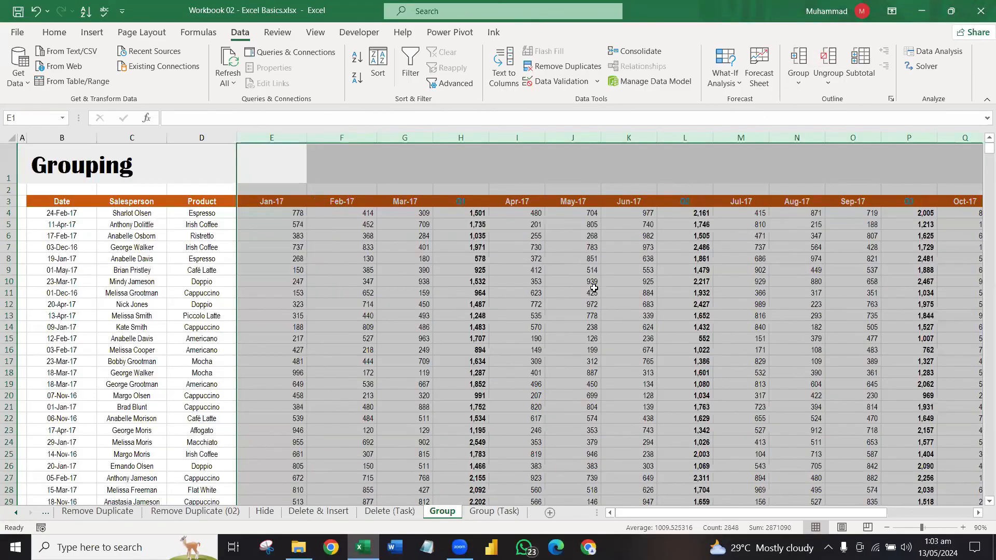
left_click(594, 288)
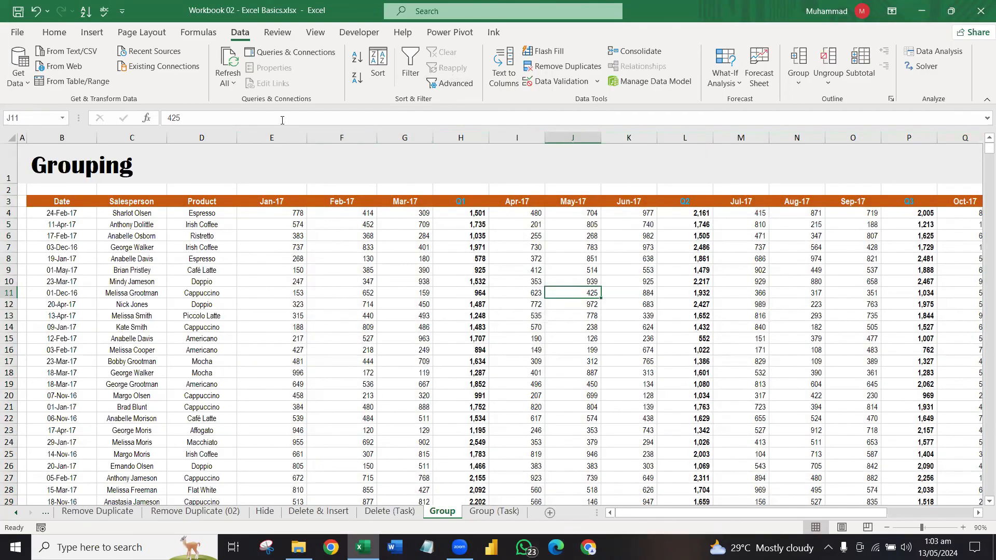
left_click_drag(271, 138, 404, 138)
left_click(806, 61)
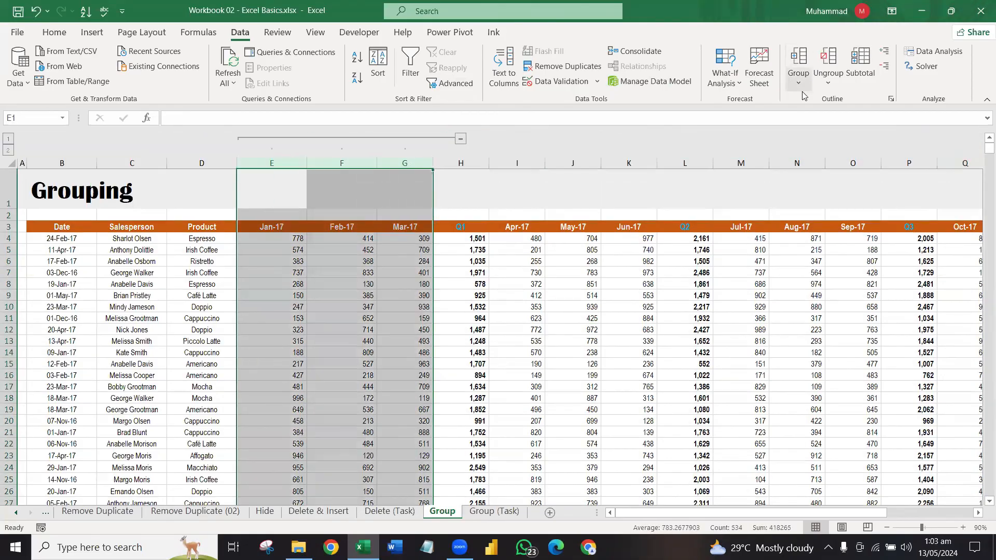
left_click(799, 83)
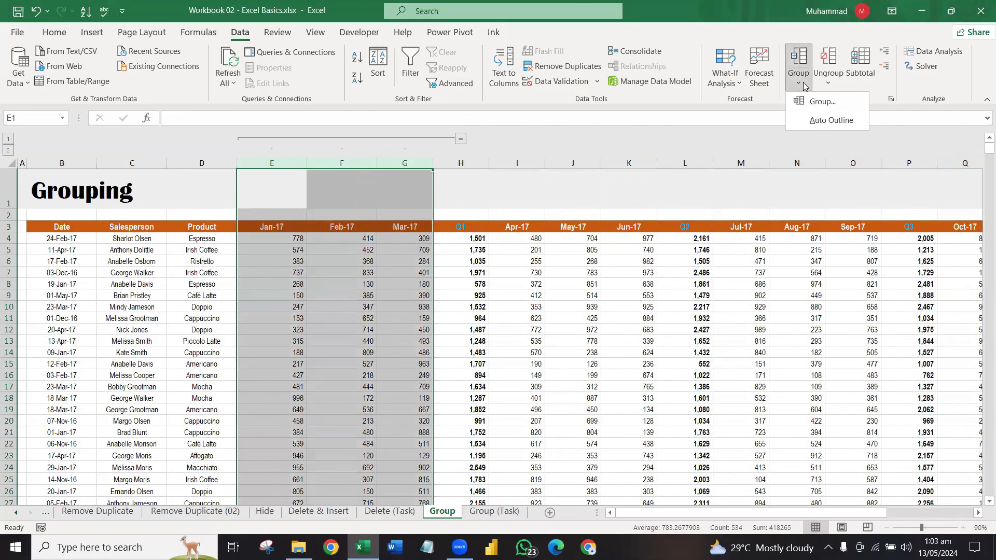
left_click(817, 118)
left_click(561, 255)
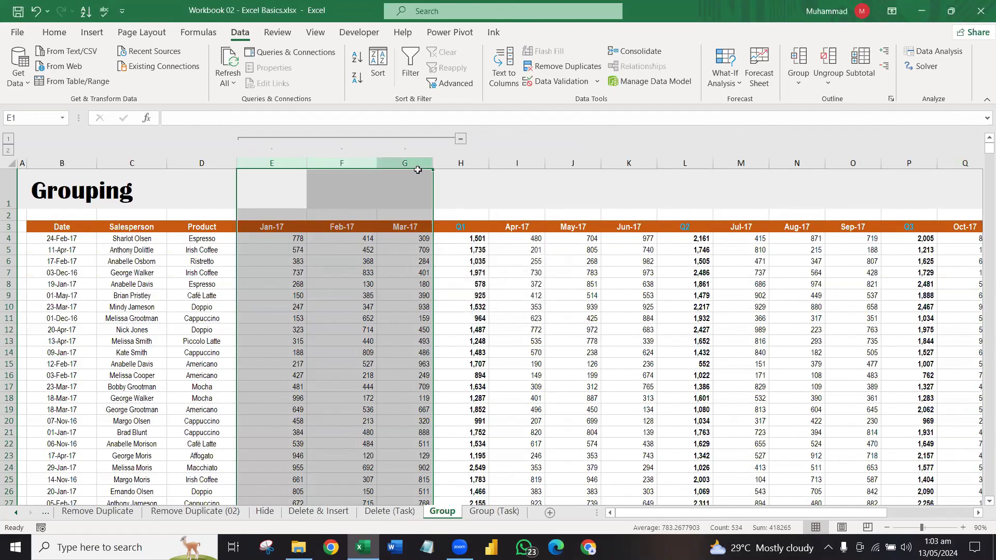
key("ctrl+z")
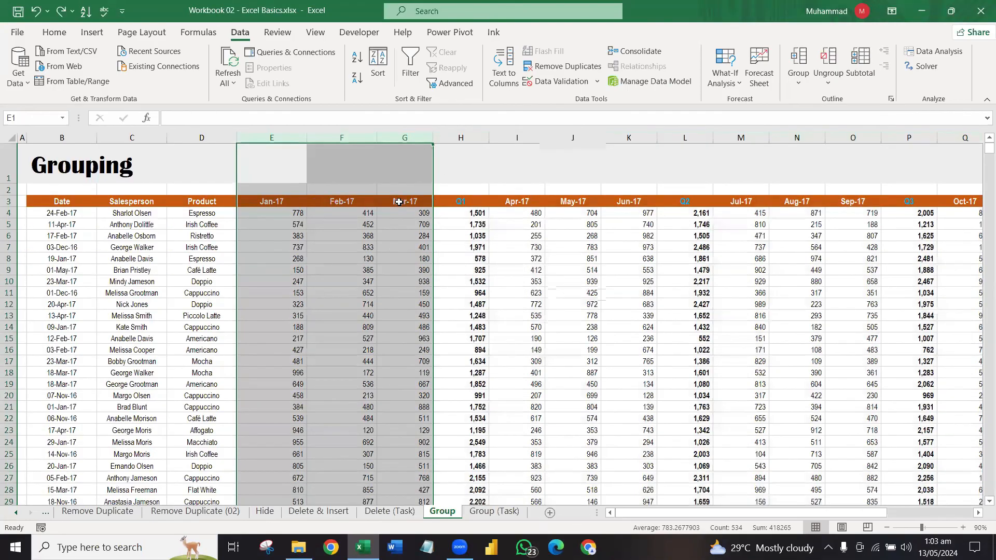
Step: Review the outline direction settings and close them without making changes
left_click(340, 257)
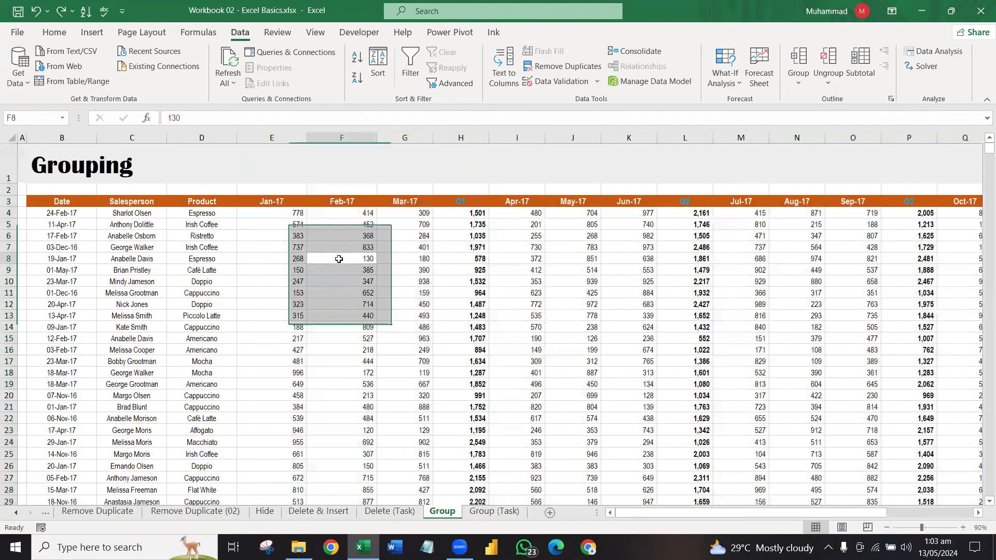
left_click(890, 98)
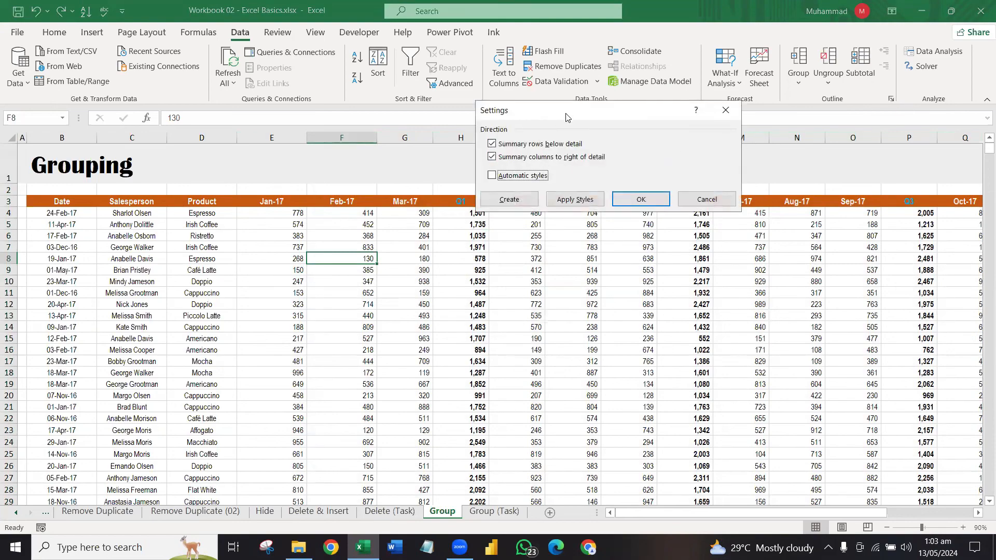
left_click_drag(566, 117, 581, 171)
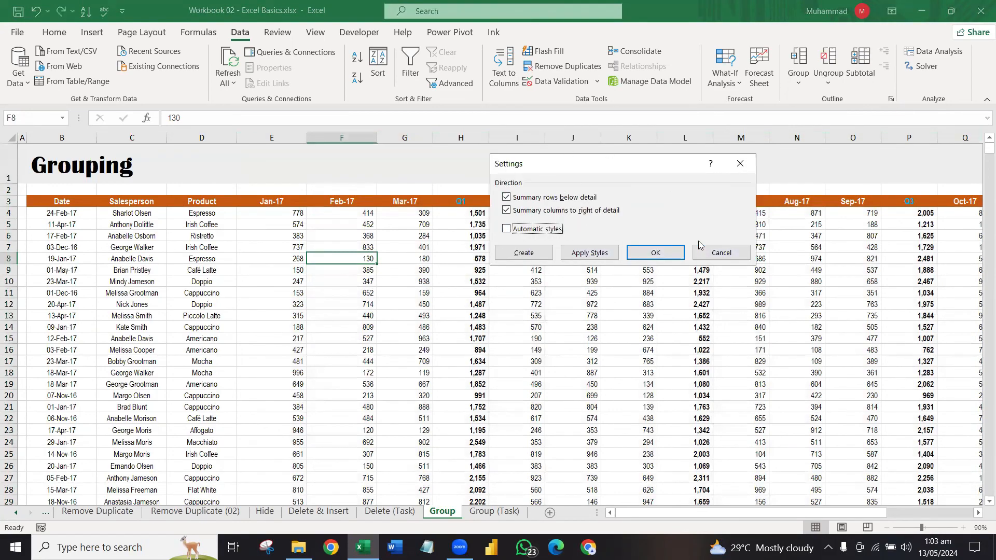
left_click(718, 253)
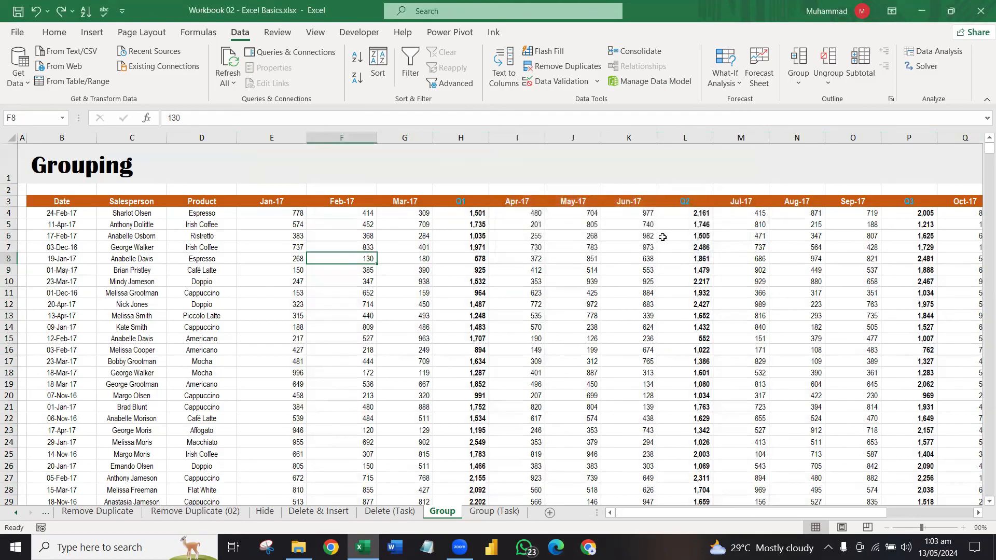
Step: Group the Jan-17 to Mar-17 columns, and collapse and expand the group to check it
left_click_drag(272, 137, 426, 136)
left_click(800, 60)
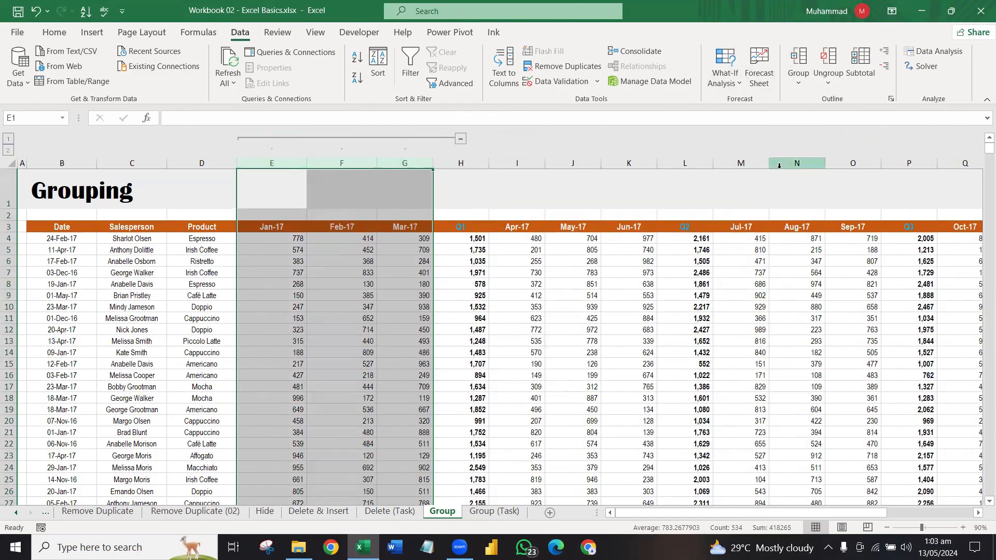
left_click(461, 140)
left_click(264, 139)
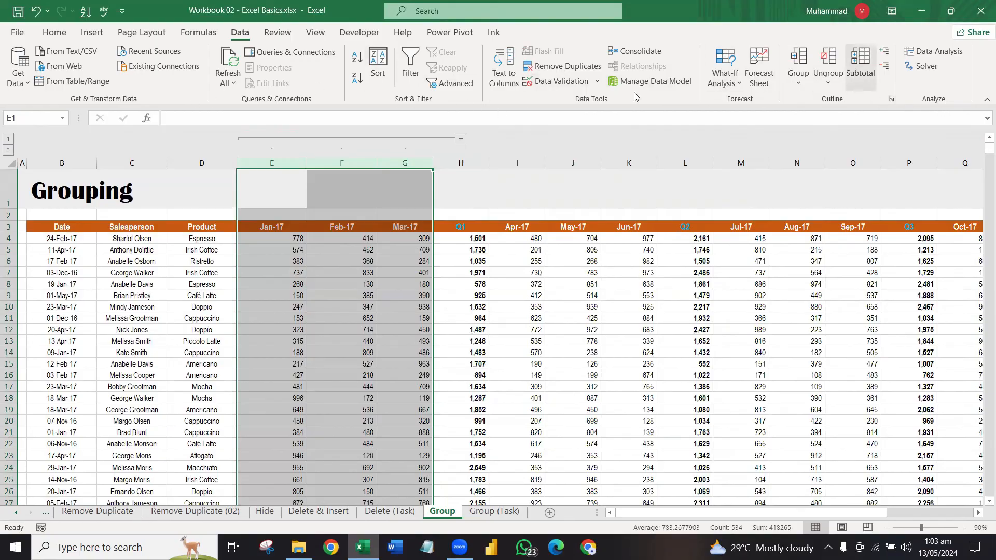
left_click(55, 33)
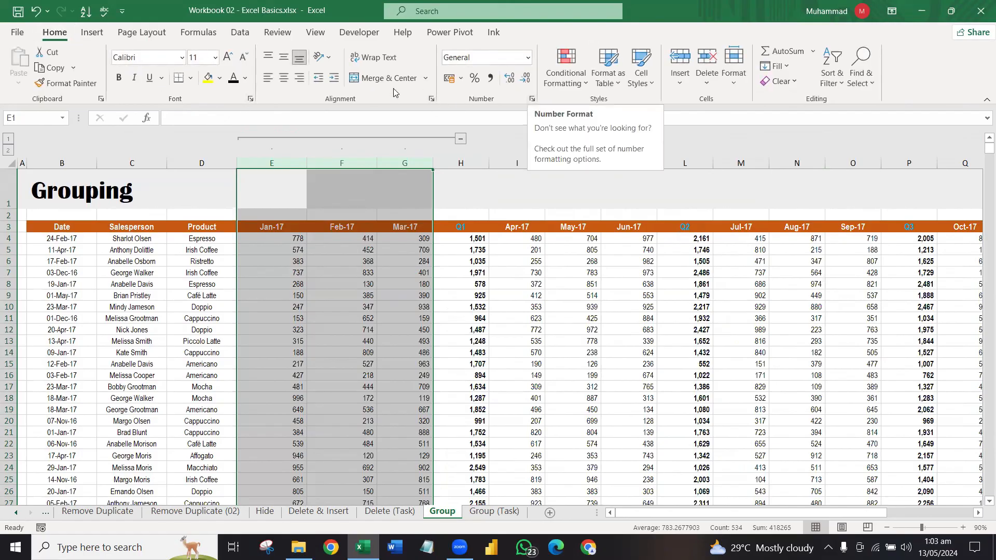
left_click(240, 33)
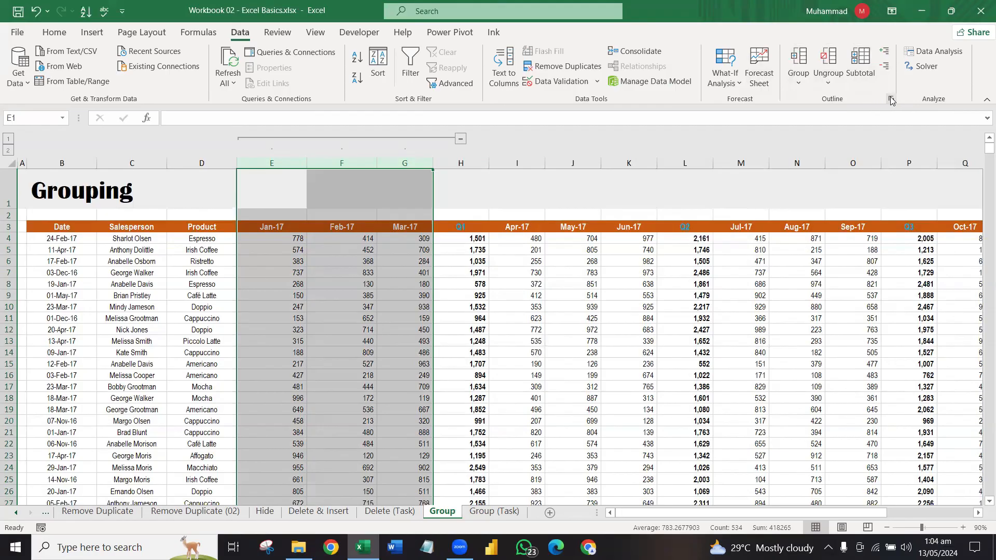
left_click(54, 32)
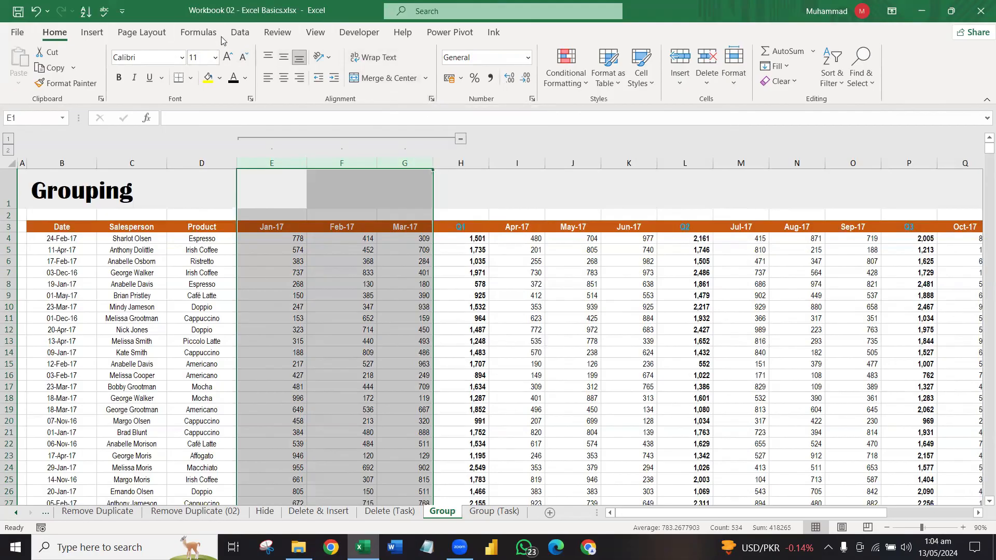
left_click(240, 32)
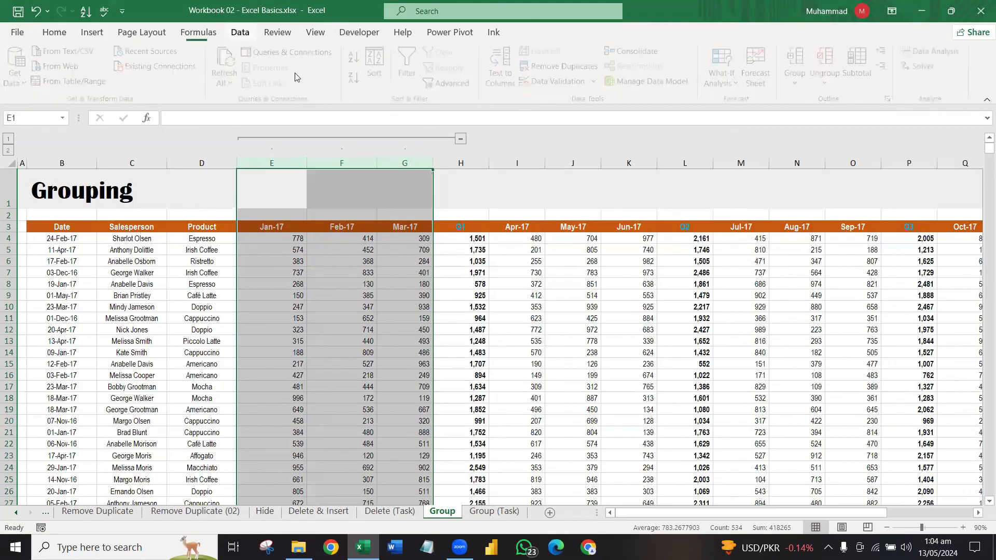
Step: Turn off "Summary columns to right of detail" in the outline settings and apply the change
left_click(890, 99)
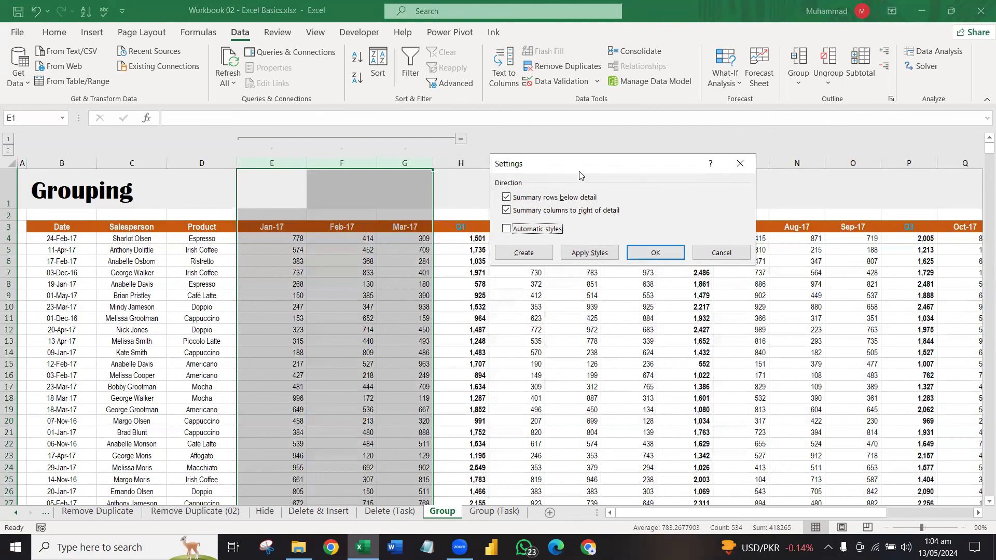
left_click_drag(580, 175, 598, 175)
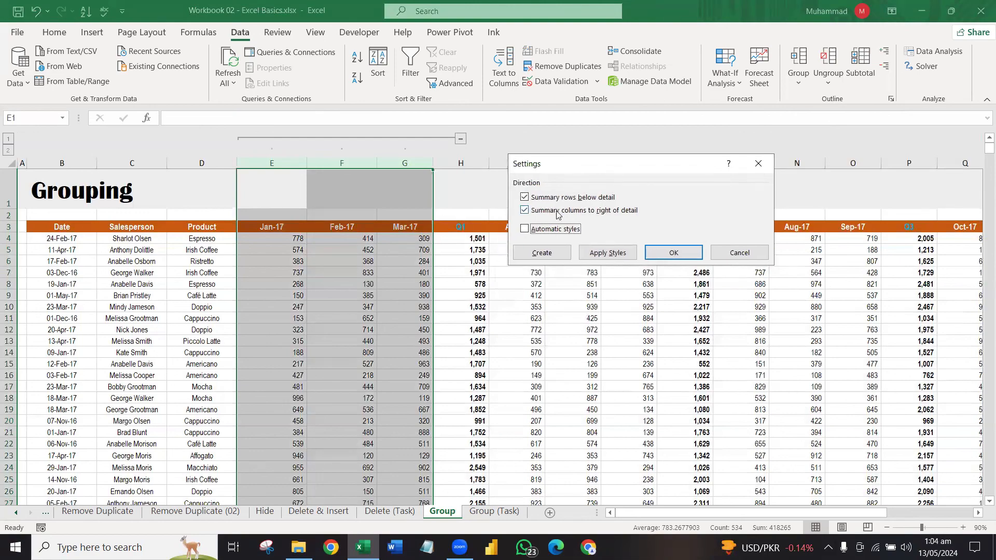
left_click(524, 211)
left_click(665, 256)
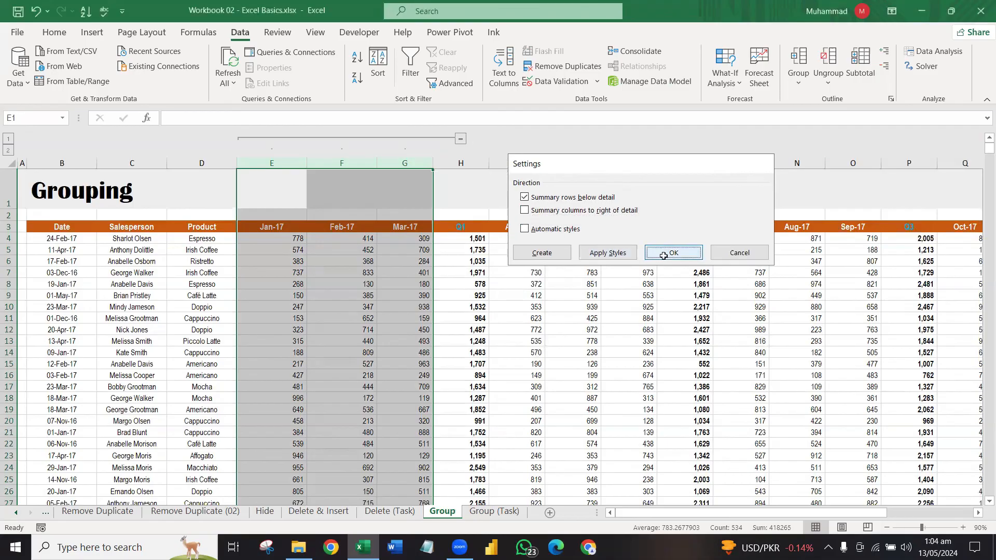
left_click(439, 287)
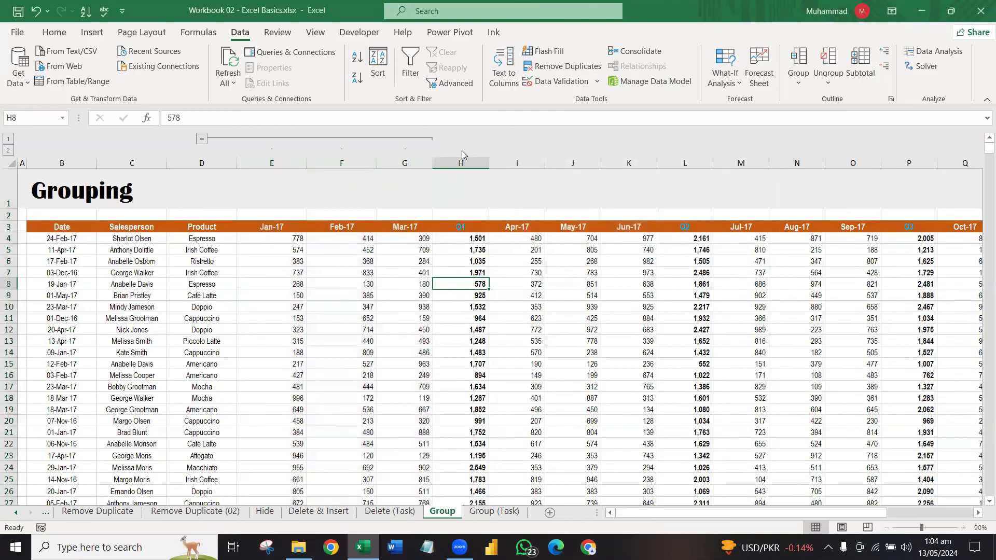
Step: Collapse and expand the Jan-17 to Mar-17 group repeatedly using its control above the Product column
left_click(202, 139)
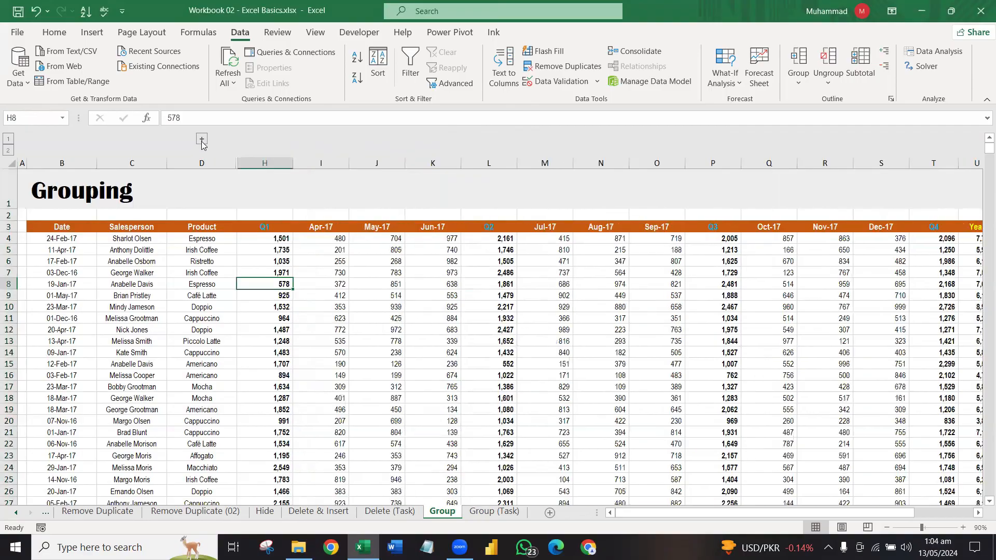
left_click(201, 140)
left_click(202, 139)
left_click(202, 140)
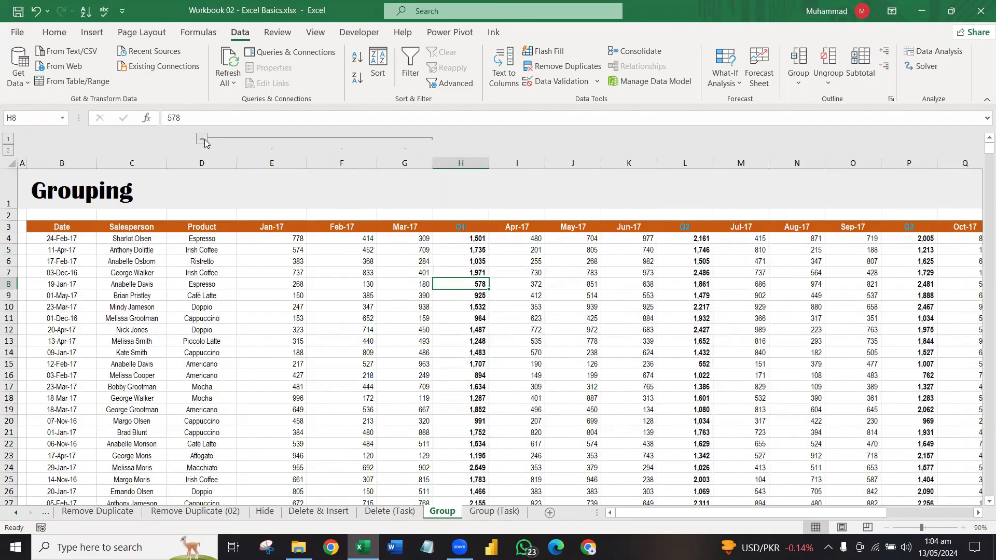
Step: Turn "Summary columns to right of detail" back on in the outline settings, and test collapsing and expanding the Jan-17 to Mar-17 group
left_click(890, 98)
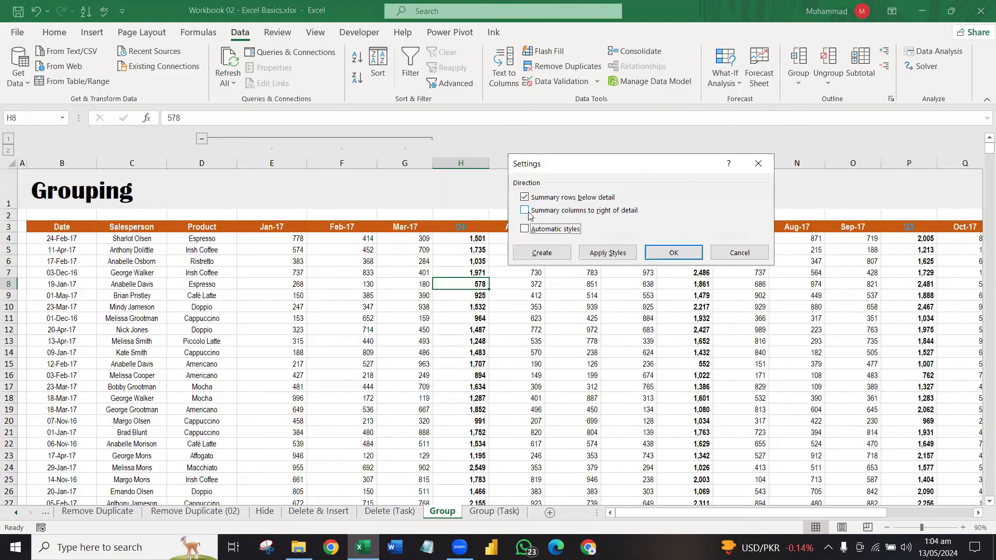
left_click(525, 210)
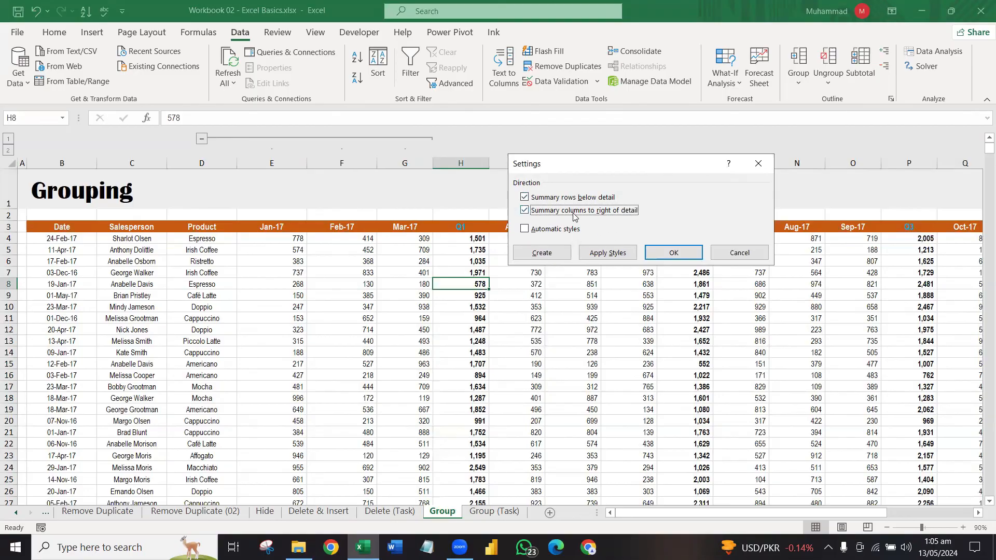
left_click(664, 254)
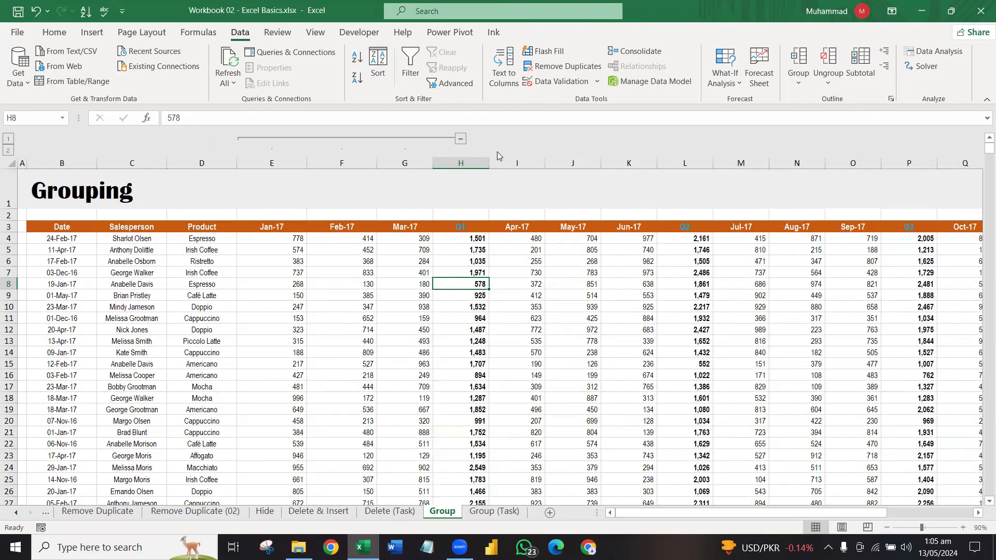
left_click(460, 139)
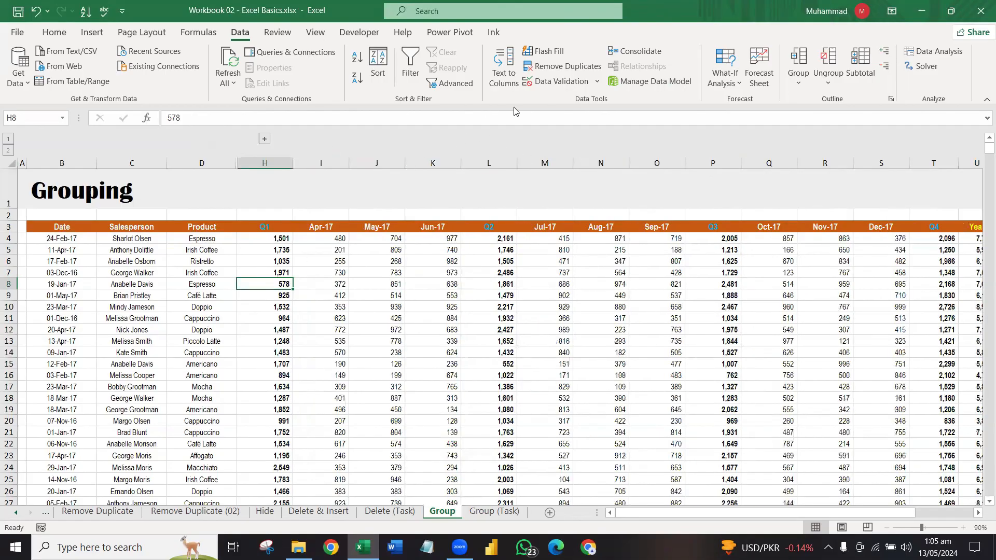
left_click(265, 139)
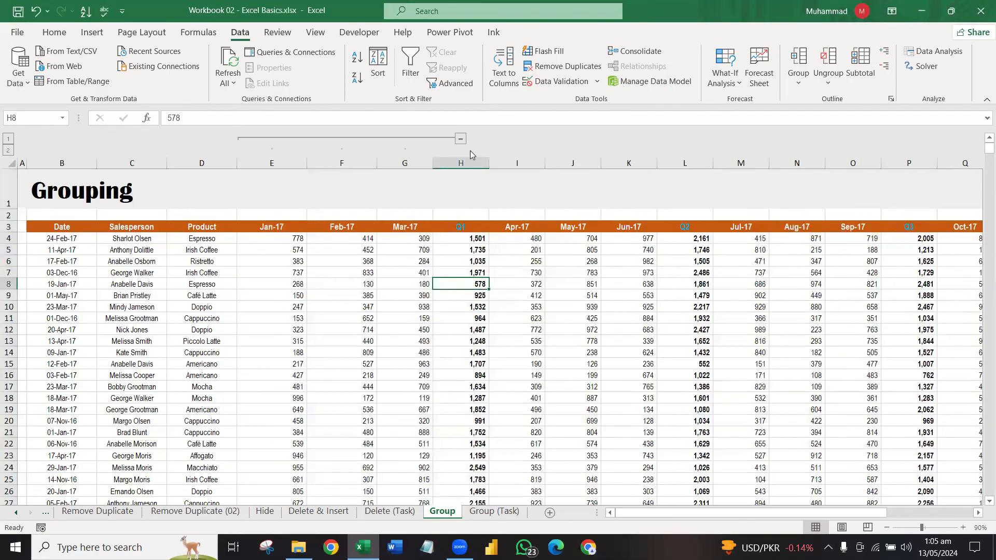
Step: Collapse the Jan-17 to Mar-17 group and group the Apr-17 to Jun-17 columns
left_click(460, 139)
left_click_drag(332, 163, 457, 169)
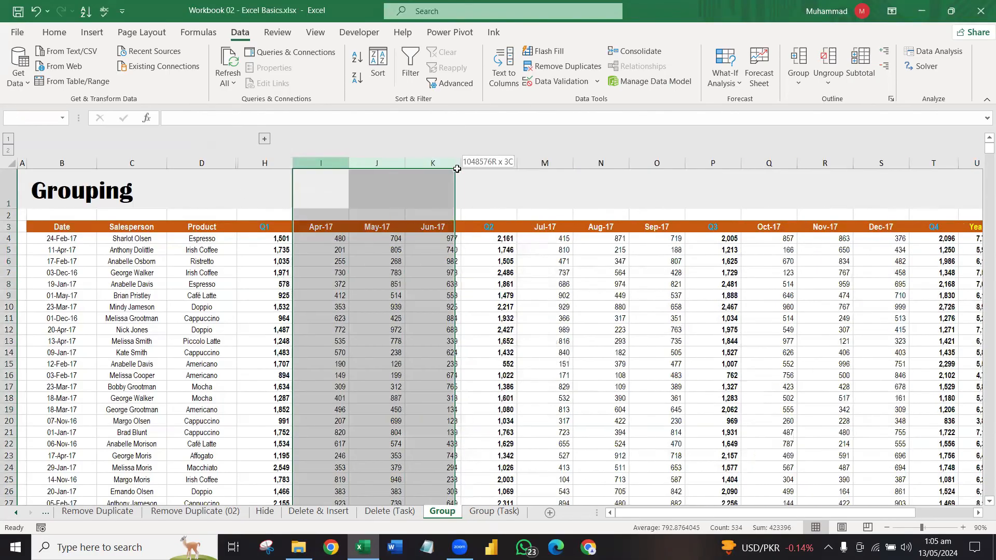
left_click(799, 58)
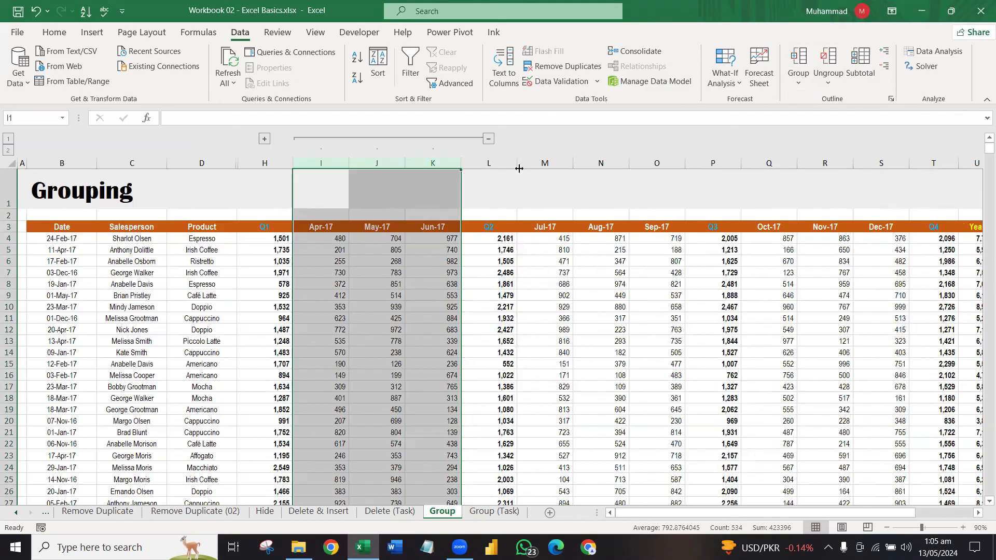
Step: Group the Jul-17 to Sep-17 and Oct-17 to Dec-17 columns, and collapse all month groups to leave the quarter totals
left_click_drag(545, 163, 669, 164)
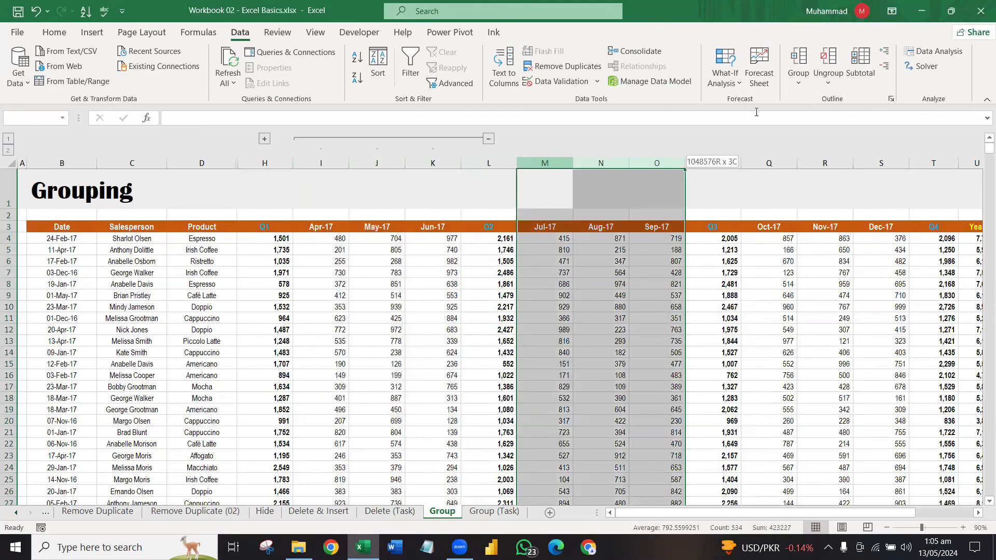
left_click(799, 58)
left_click_drag(769, 163, 859, 162)
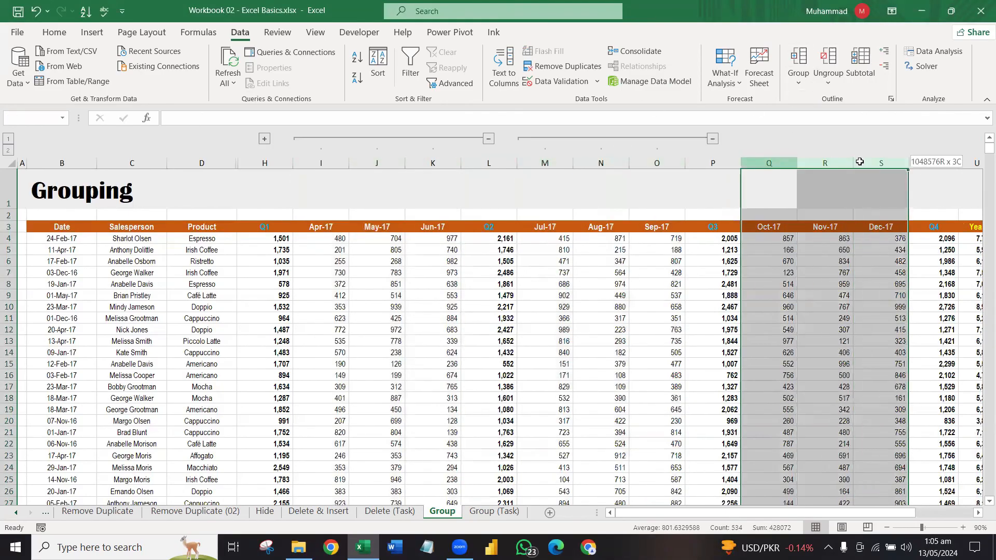
left_click(799, 58)
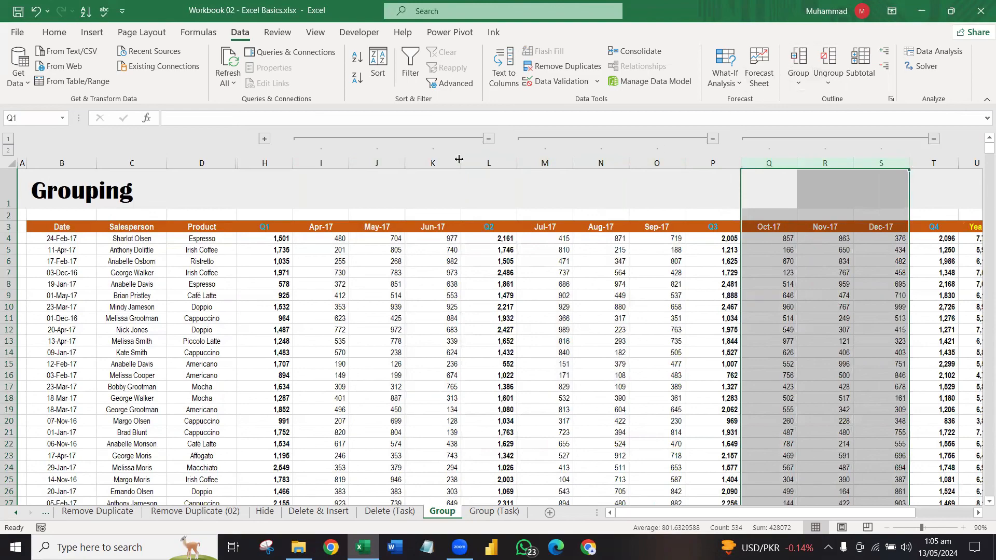
left_click(7, 149)
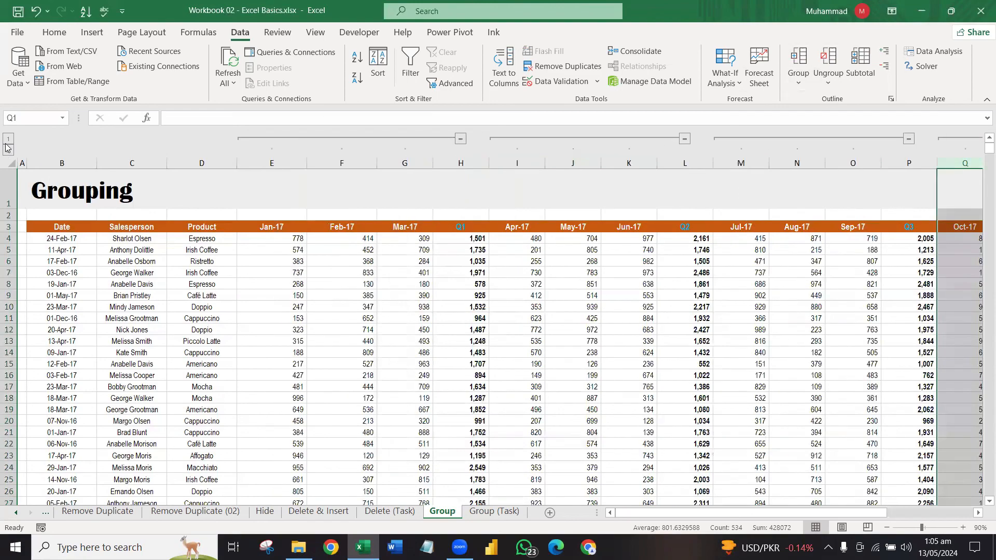
left_click(7, 139)
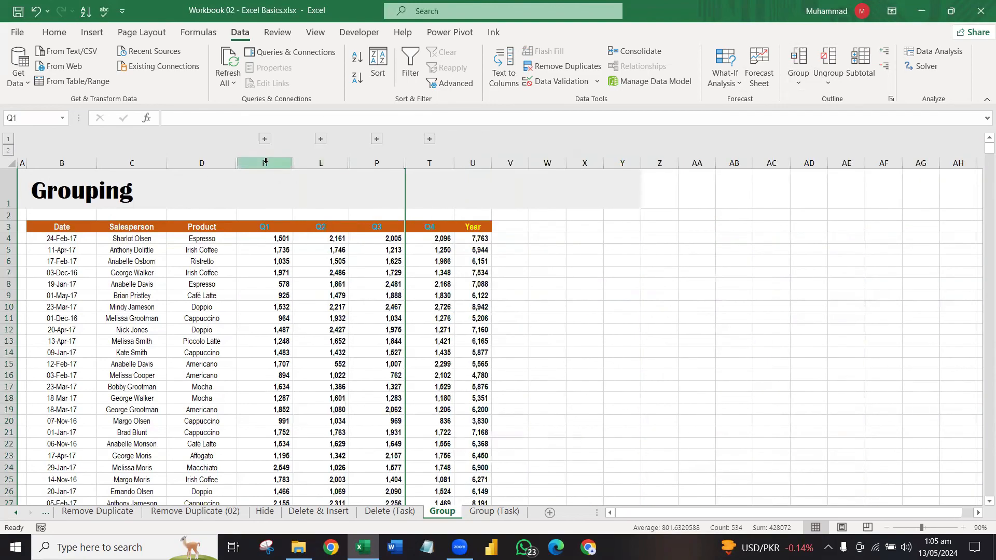
Step: Group the Q1 to Q4 columns as an outer level and collapse it so that only the Year column shows
left_click_drag(265, 163, 426, 165)
right_click(426, 166)
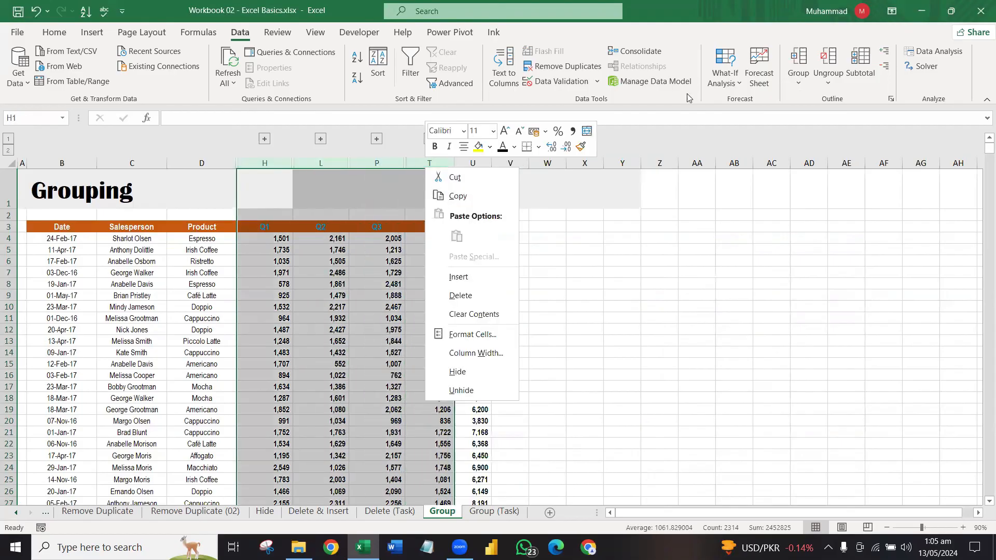
left_click(808, 57)
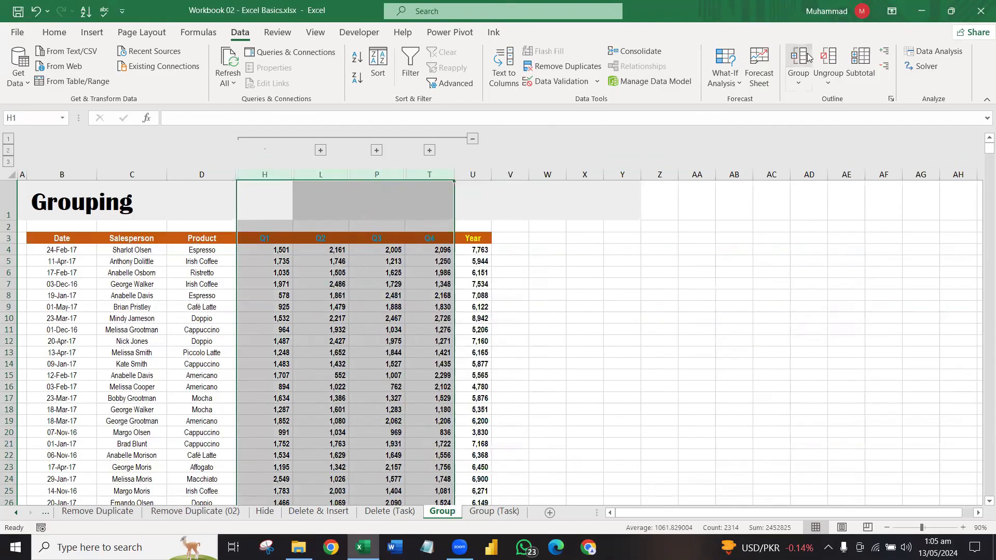
left_click(472, 138)
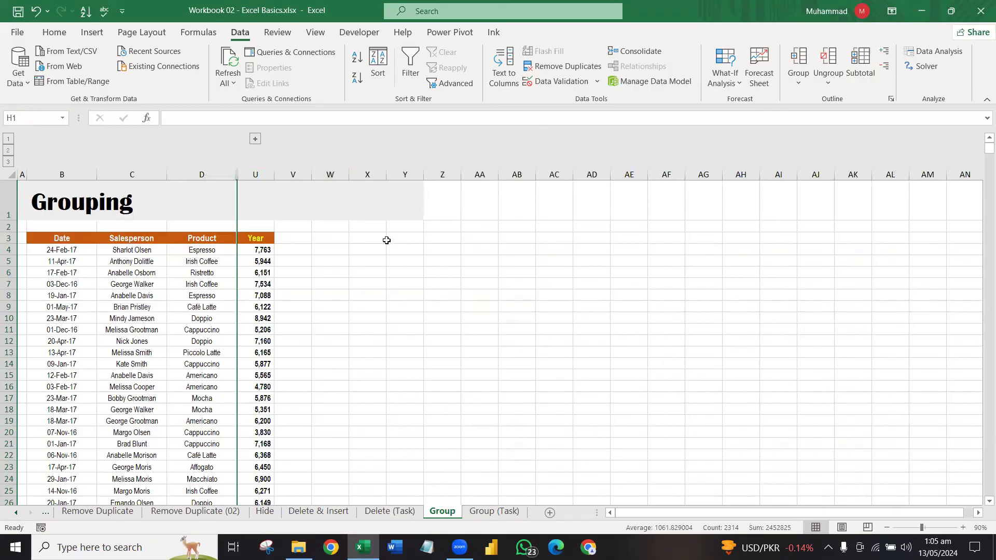
Step: On the Group (Task) sheet, group the January product rows 6 to 17
left_click(482, 512)
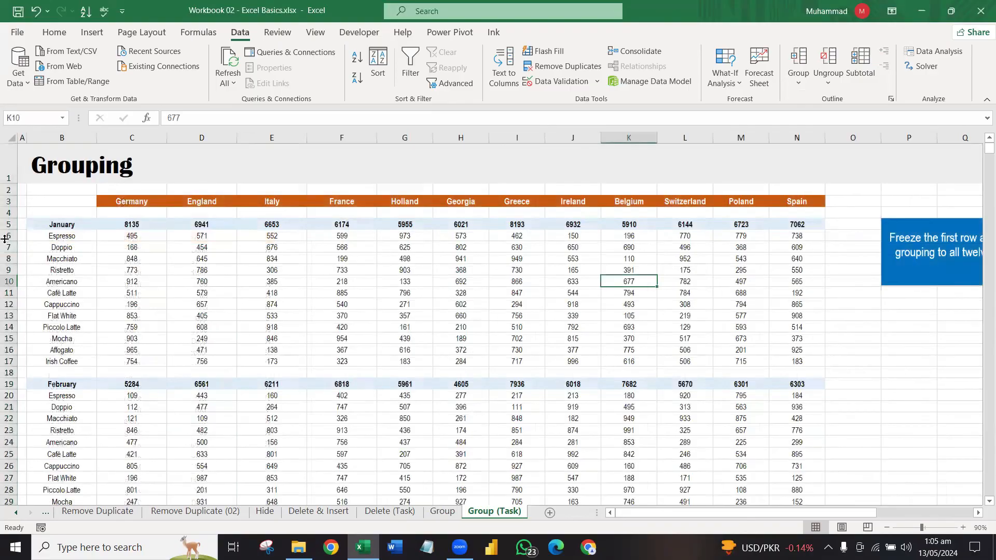
left_click_drag(5, 239, 8, 361)
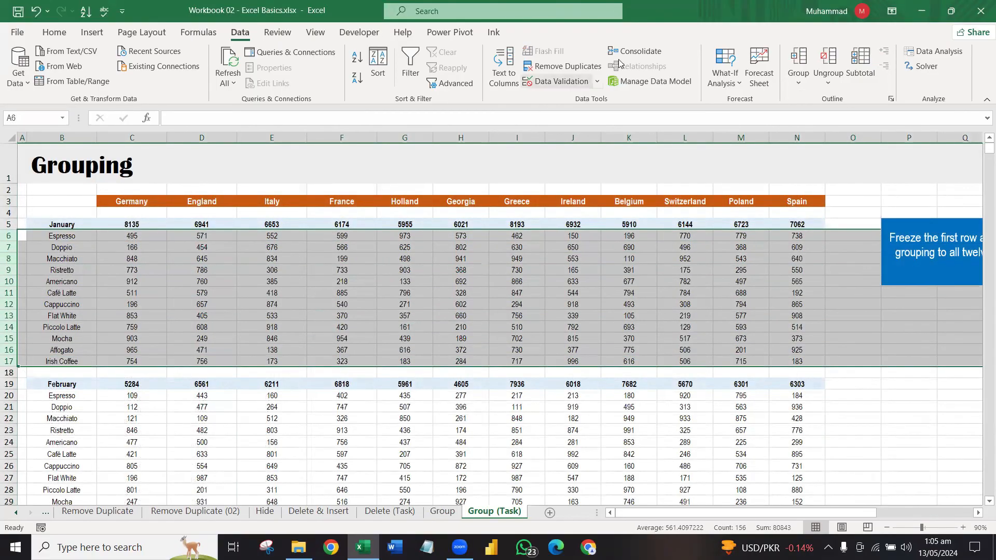
left_click(799, 56)
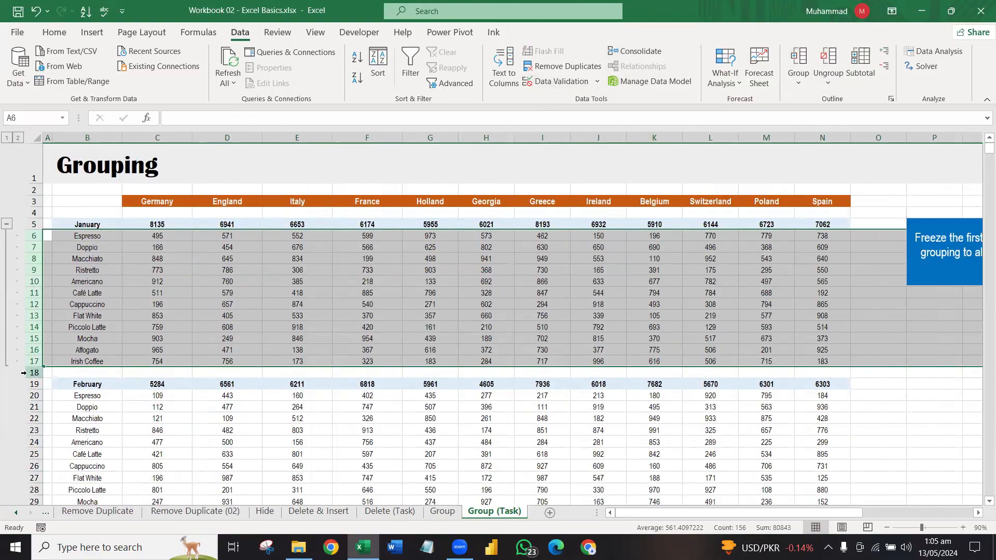
Step: Group the February product rows 20 to 31 and collapse both month groups to their total rows
left_click_drag(32, 395, 37, 489)
left_click(798, 56)
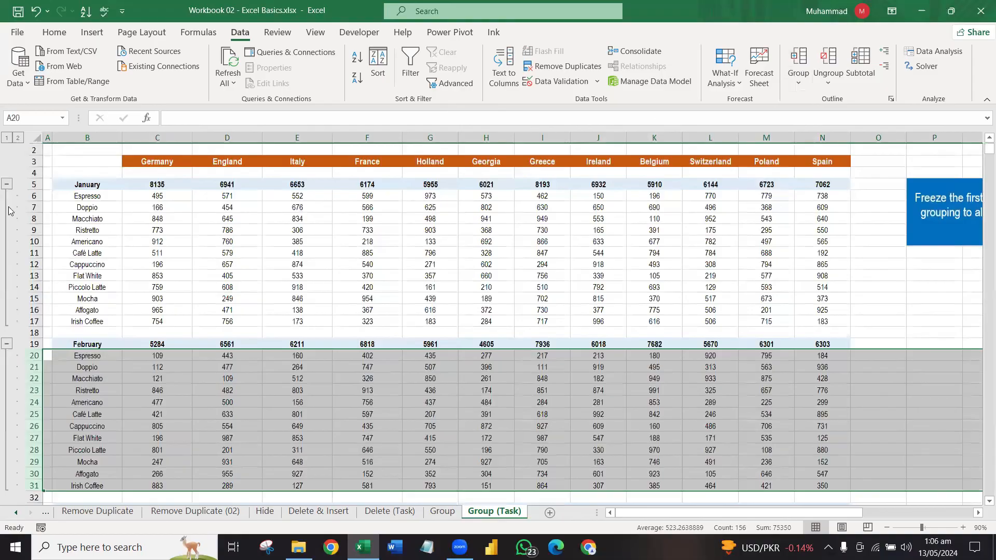
left_click(7, 138)
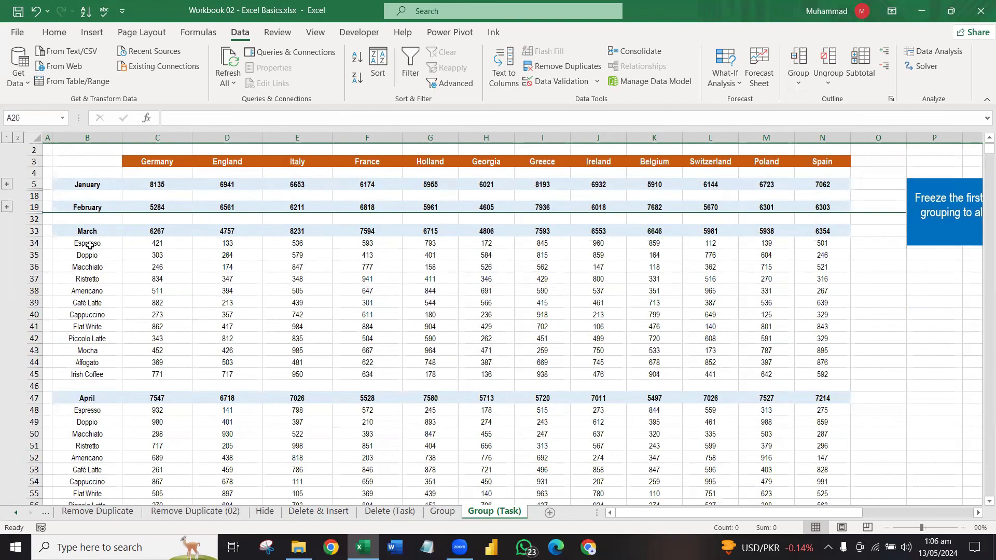
Step: Highlight the March product data in B34:M45 and review the blue task note on freezing panes and row grouping
left_click_drag(90, 245, 767, 375)
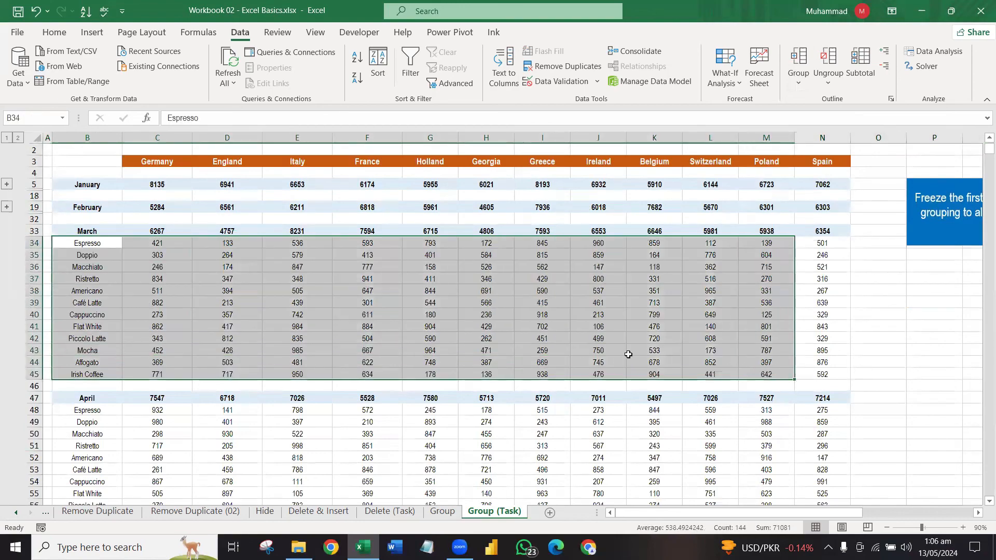
scroll(819, 275, "right", 6)
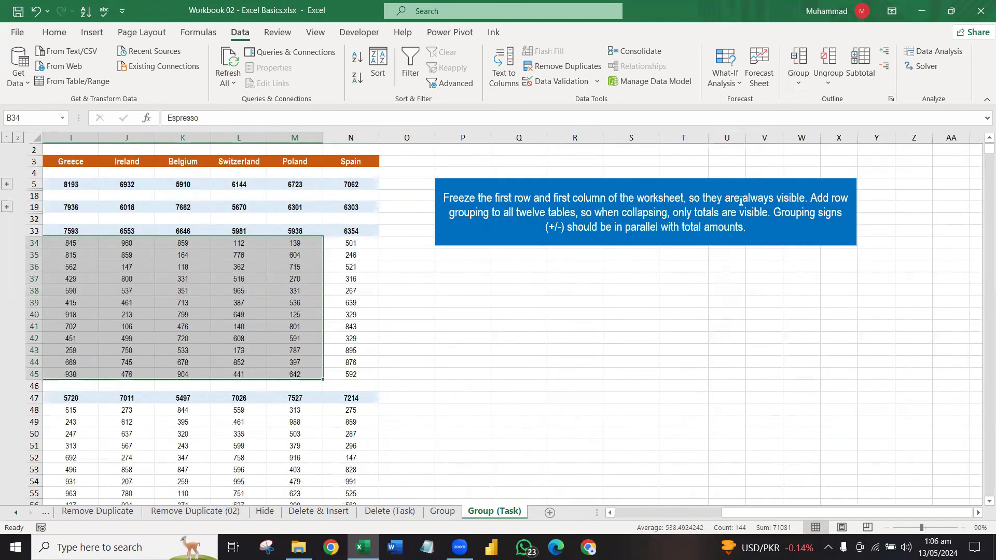
left_click_drag(758, 514, 649, 513)
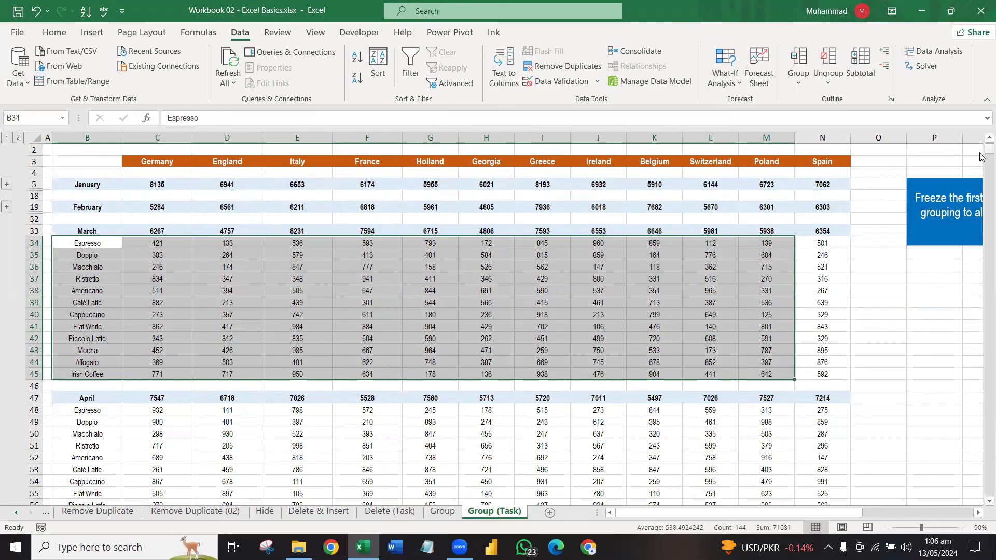
left_click_drag(987, 150, 980, 152)
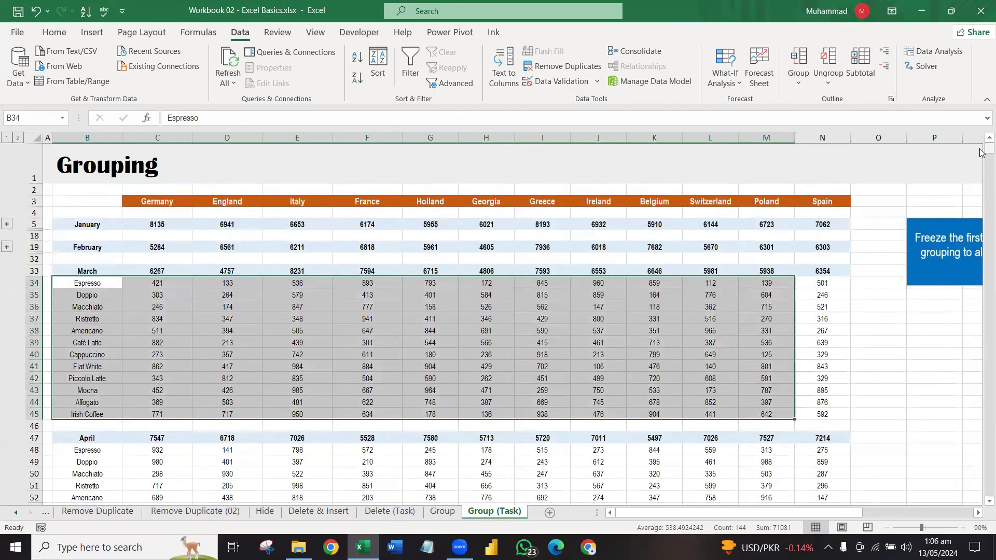